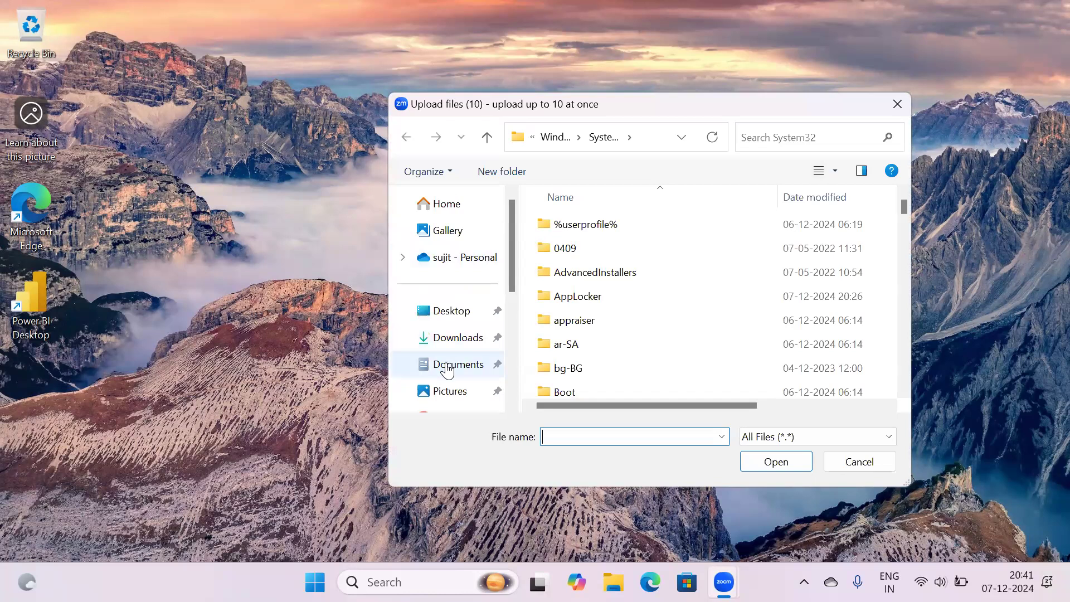
Upload Sample - Superstore from Documents > Talentele > 815 batch > Data
double_click(573, 251)
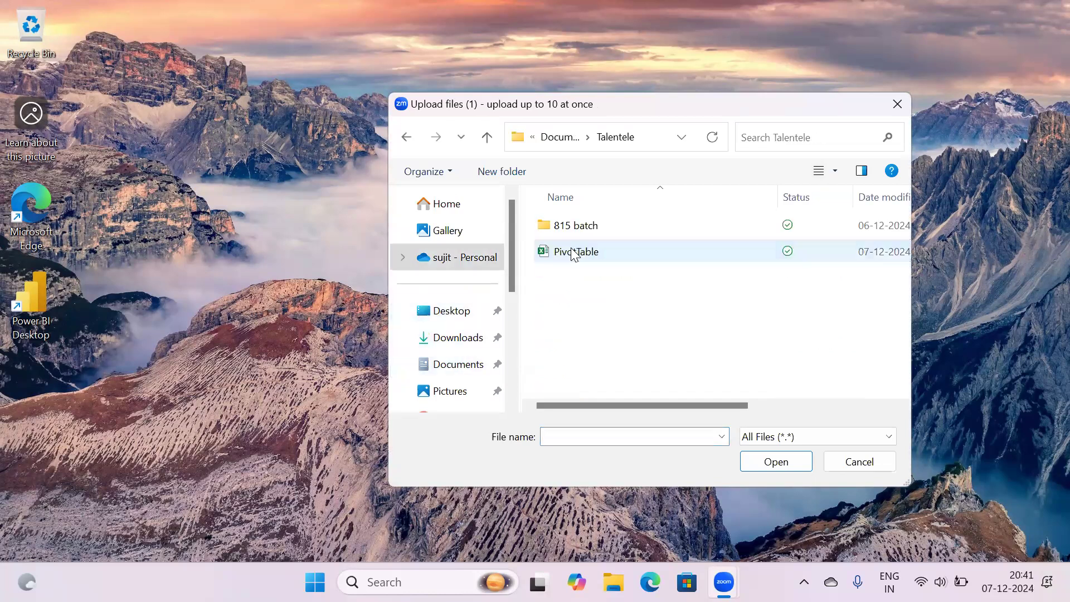
double_click(580, 231)
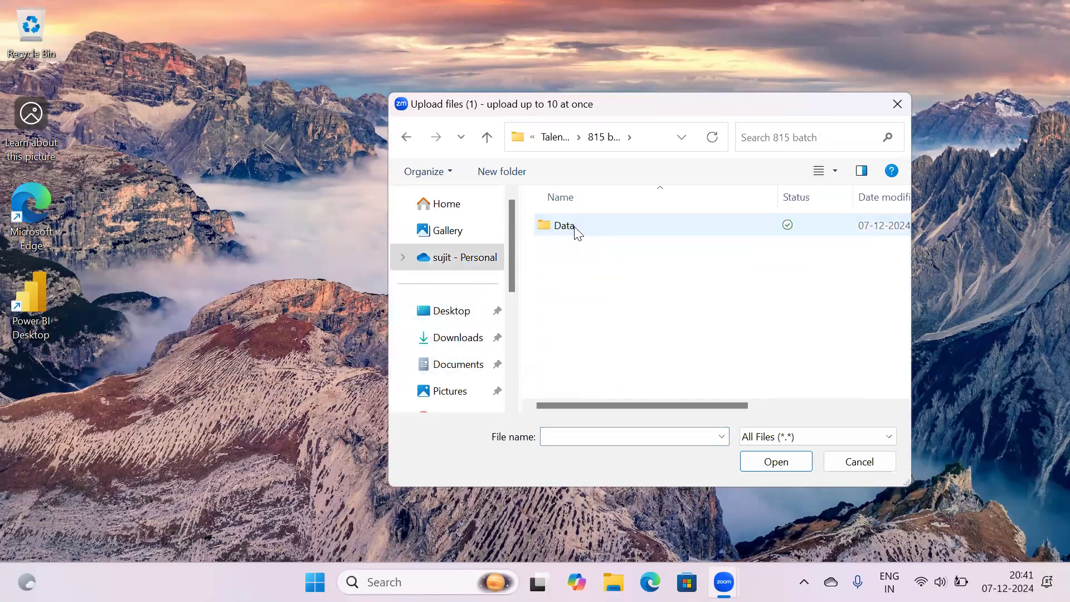
double_click(577, 229)
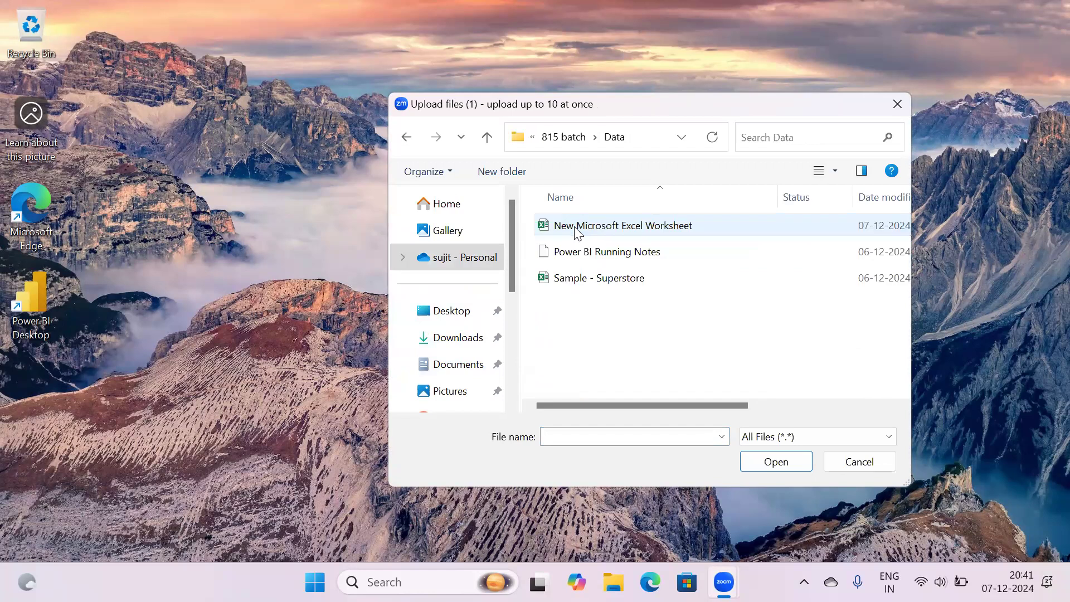
left_click(551, 280)
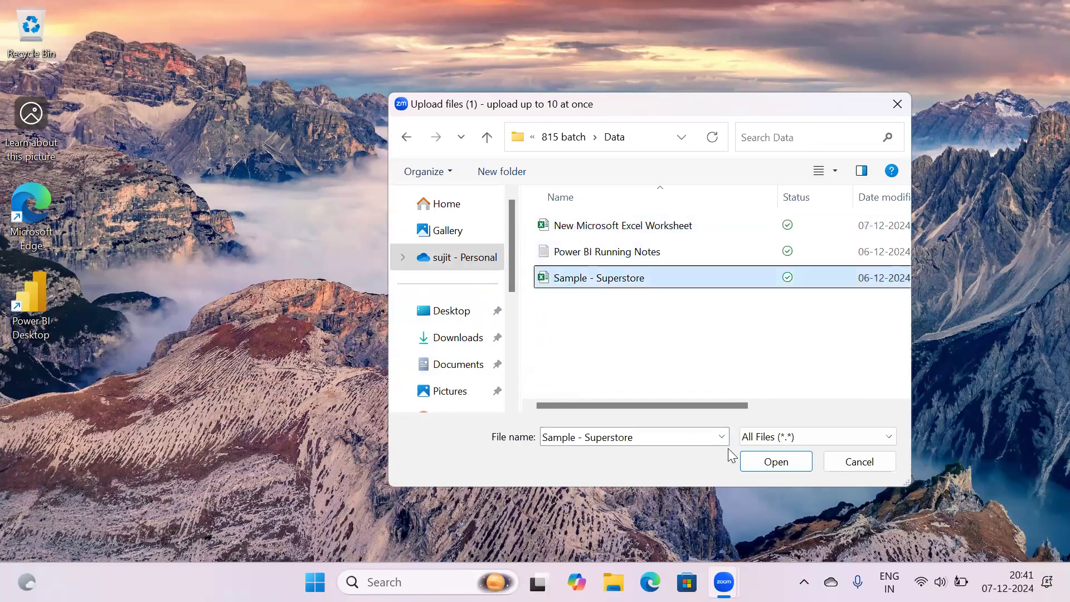
left_click(769, 462)
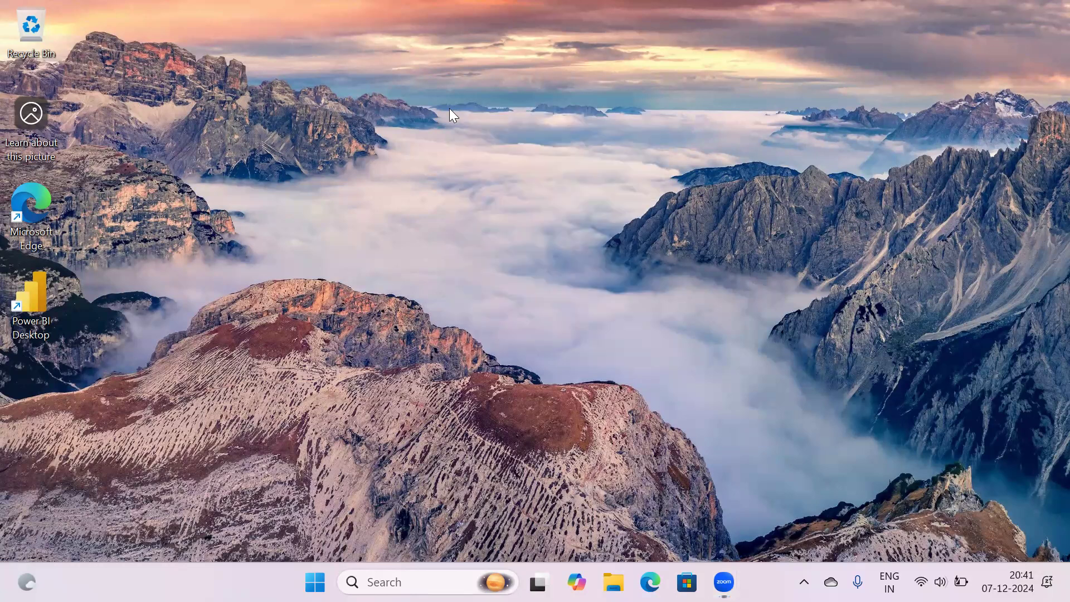
right_click(514, 189)
Refresh the desktop and open Sample - Superstore from File Explorer's recent files
left_click(514, 188)
left_click(607, 580)
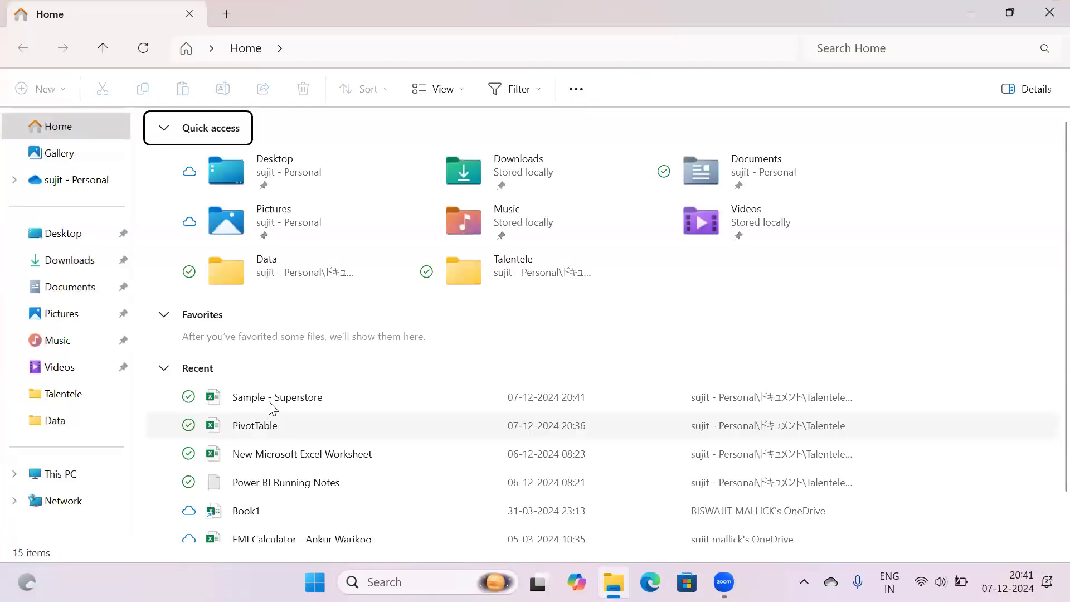
double_click(274, 402)
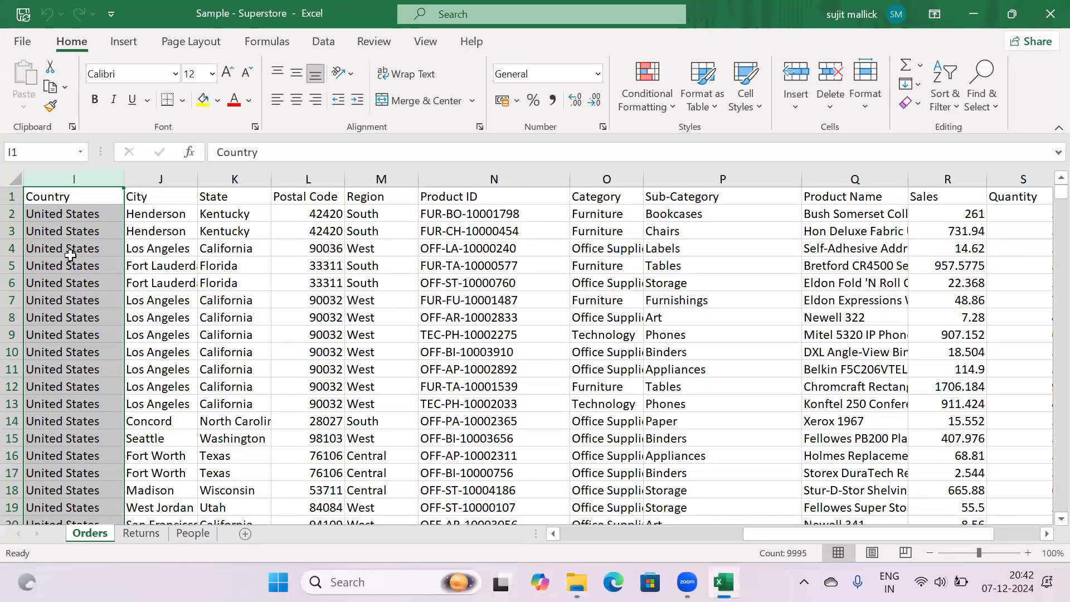
left_click(70, 253)
key("Left")
key("Left")
key("Left")
key("Left")
key("Left")
key("Left")
key("Left")
key("Left")
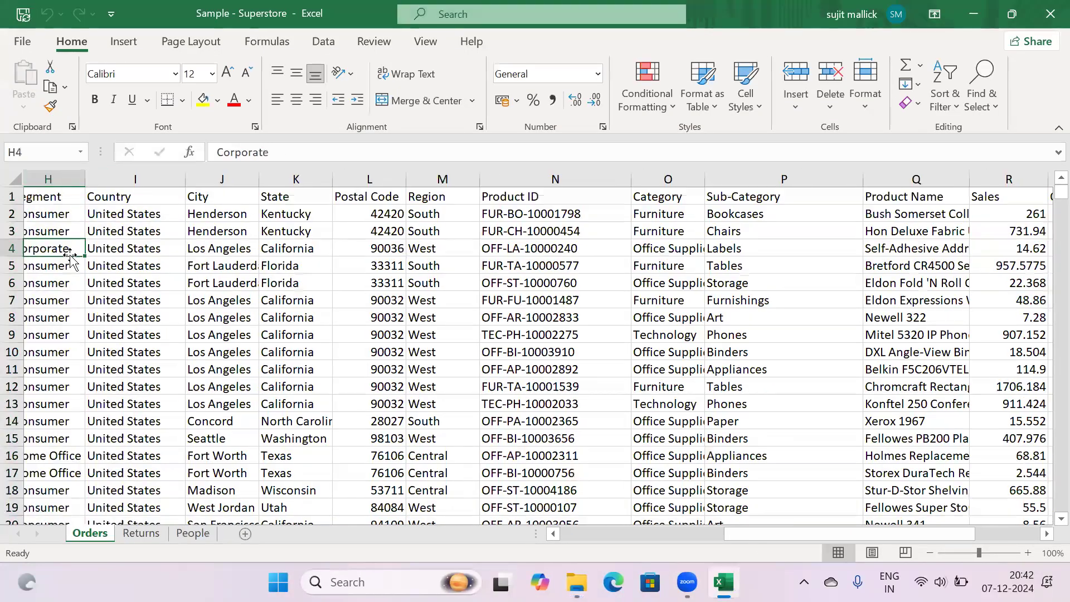
key("Up")
key("Up")
key("Up")
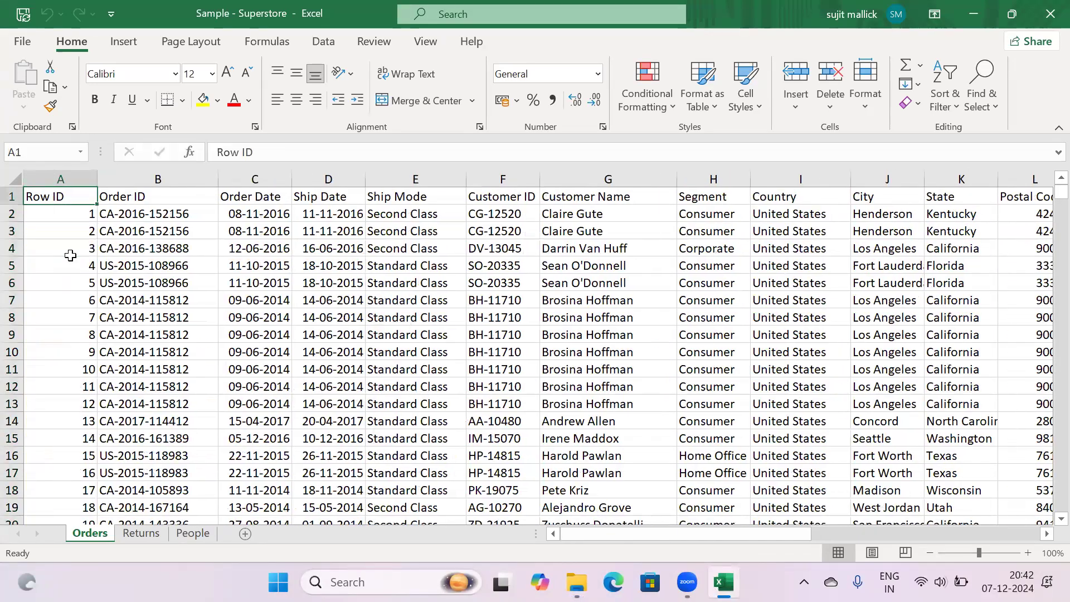
key("Down")
key("Down")
key("Down")
key("Up")
key("Up")
key("Up")
key("Right")
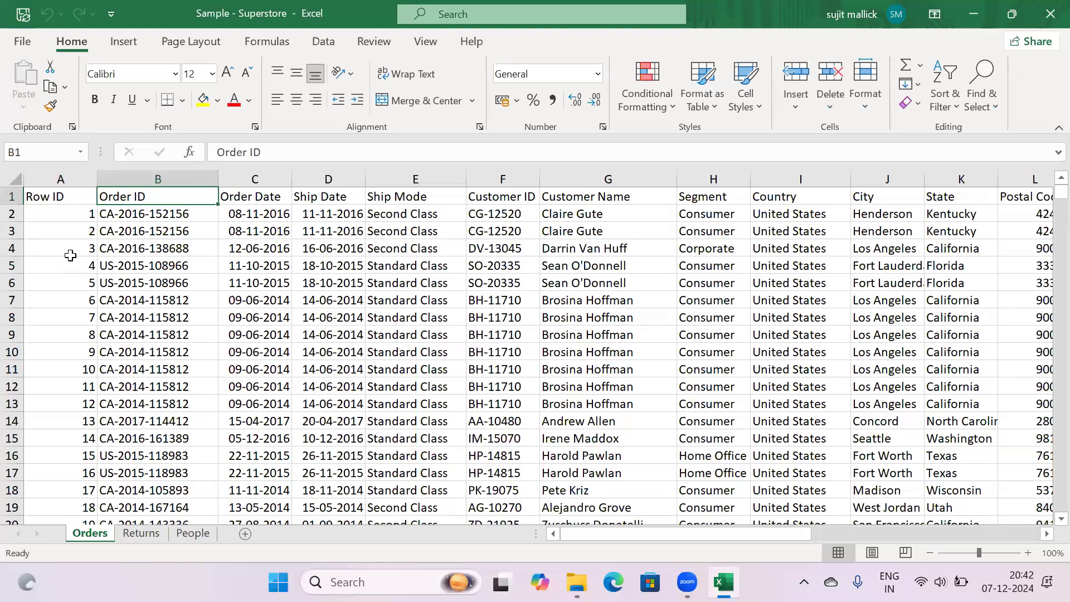
key("Left")
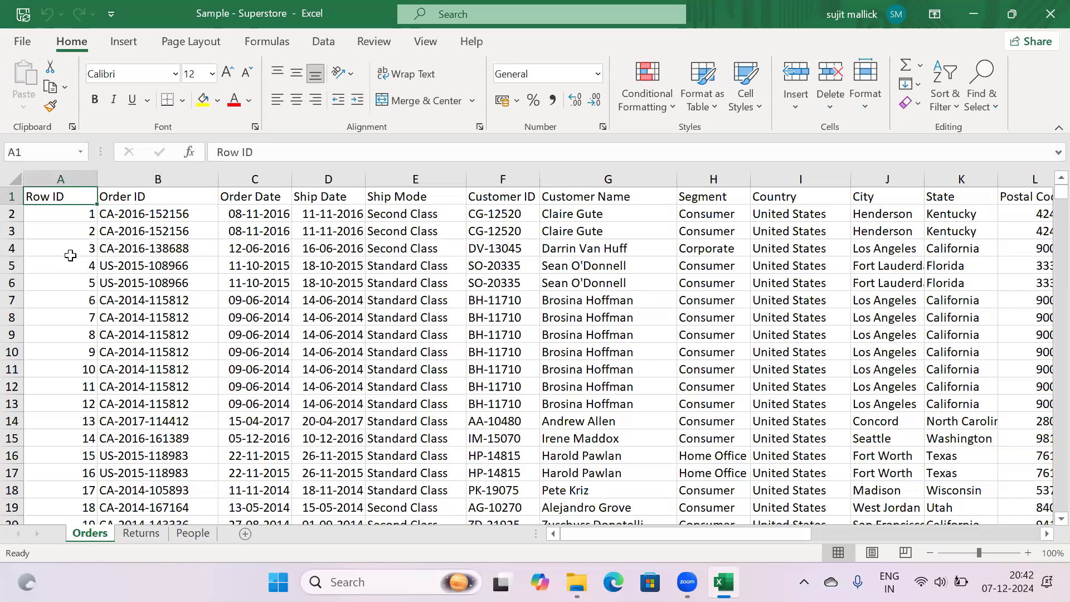
key("Right")
key("Right")
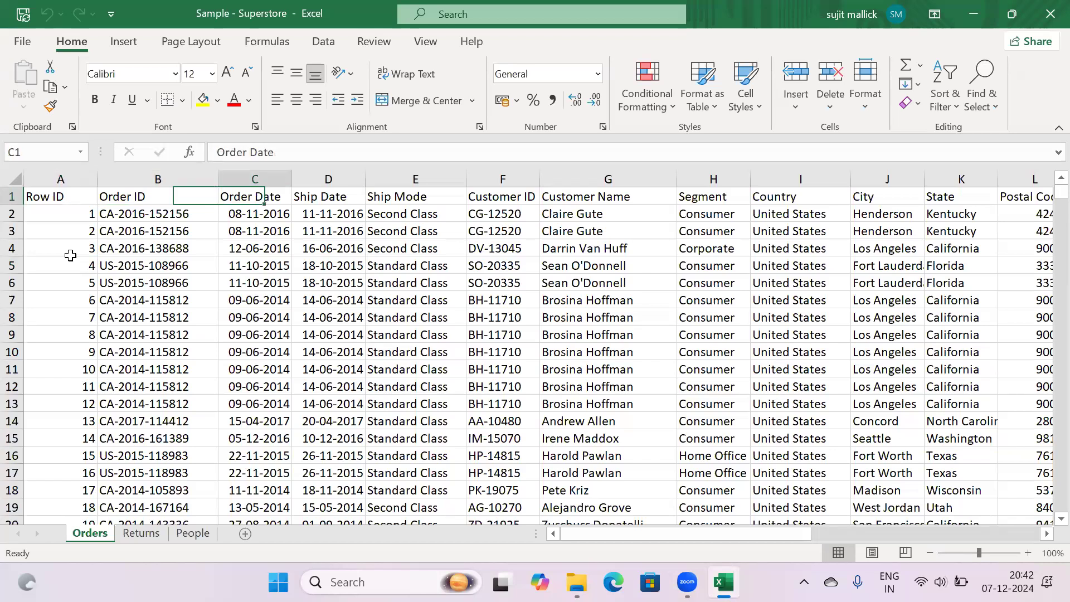
key("Down")
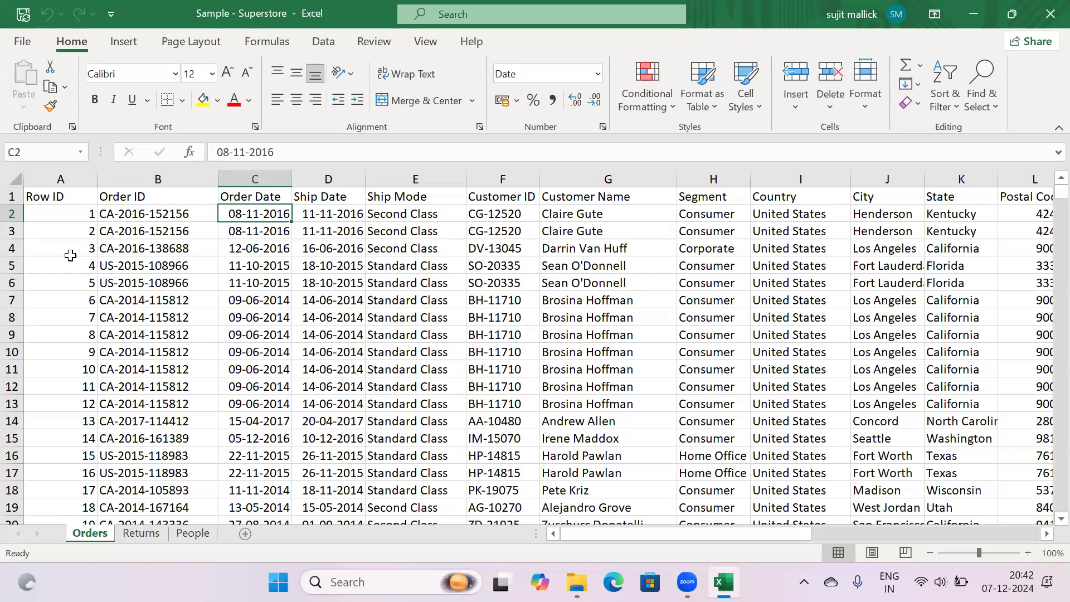
key("Down")
key("Down")
key("Right")
key("Right")
key("Right")
key("Right")
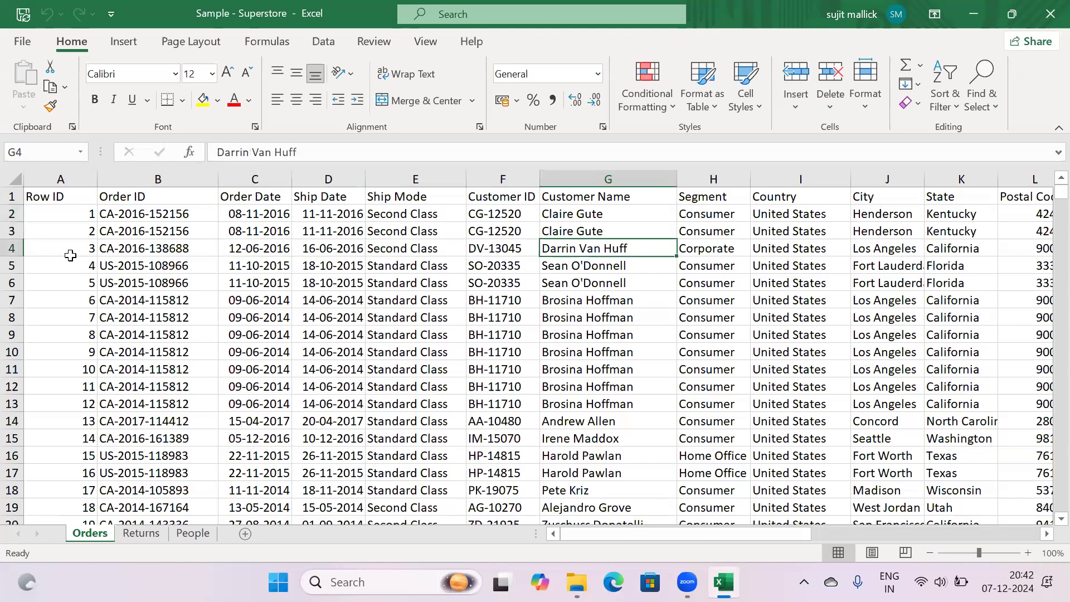
key("Left")
key("Left")
key("Left")
key("Left")
key("Left")
key("Left")
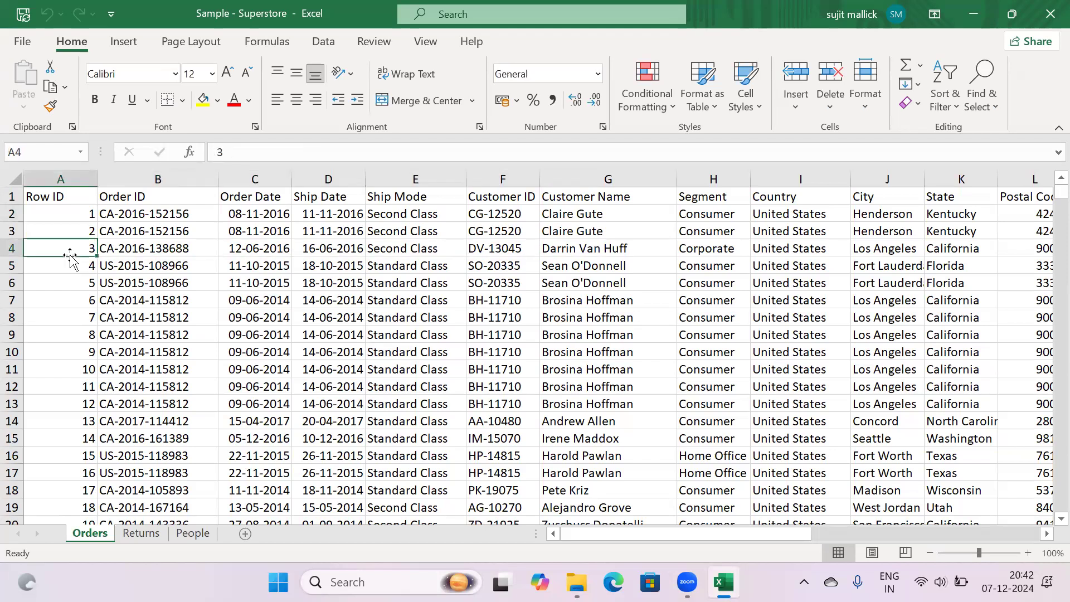
key("Right")
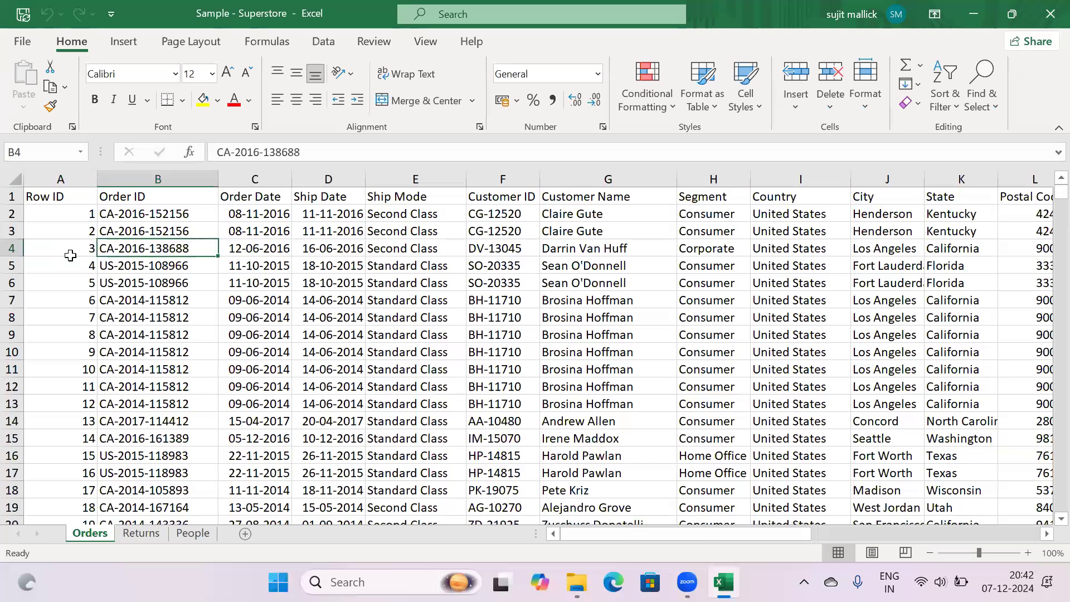
key("Right")
key("Right")
key("Right")
key("Right")
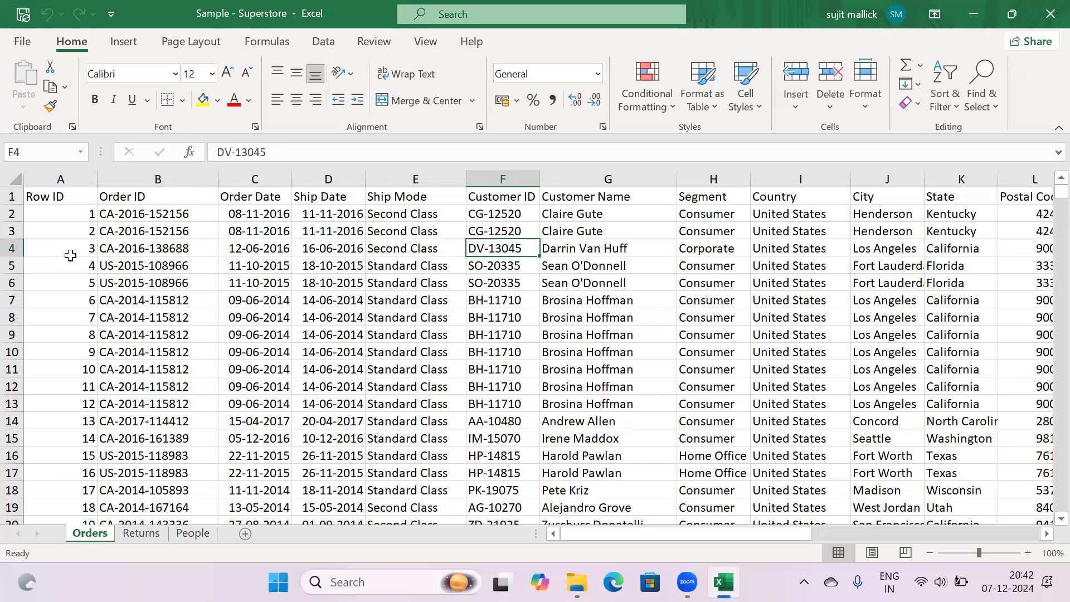
key("Left")
key("Left")
key("Left")
key("Left")
key("Left")
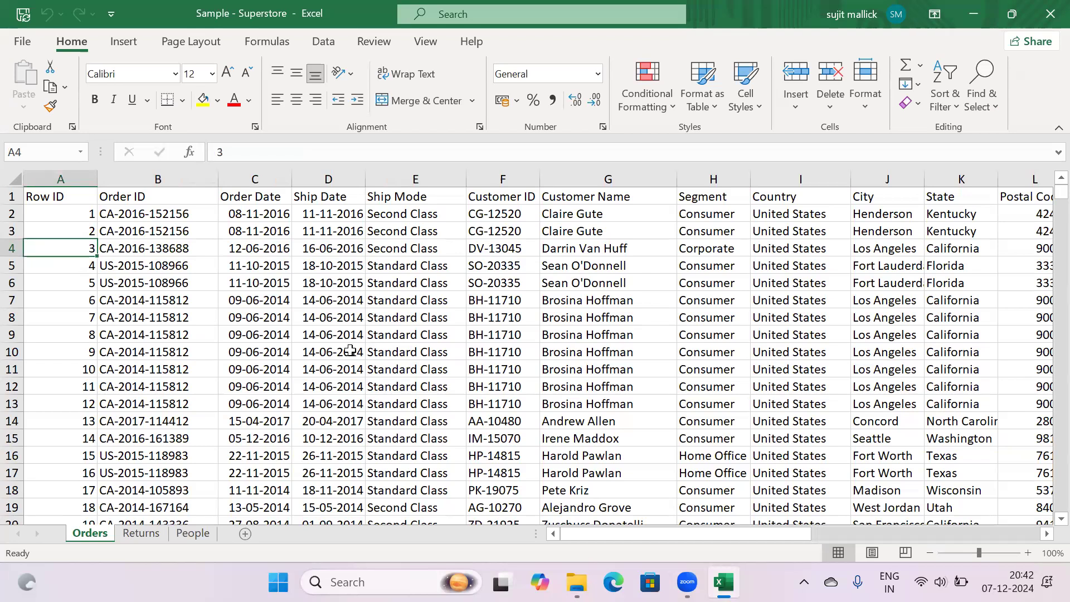
left_click(326, 336)
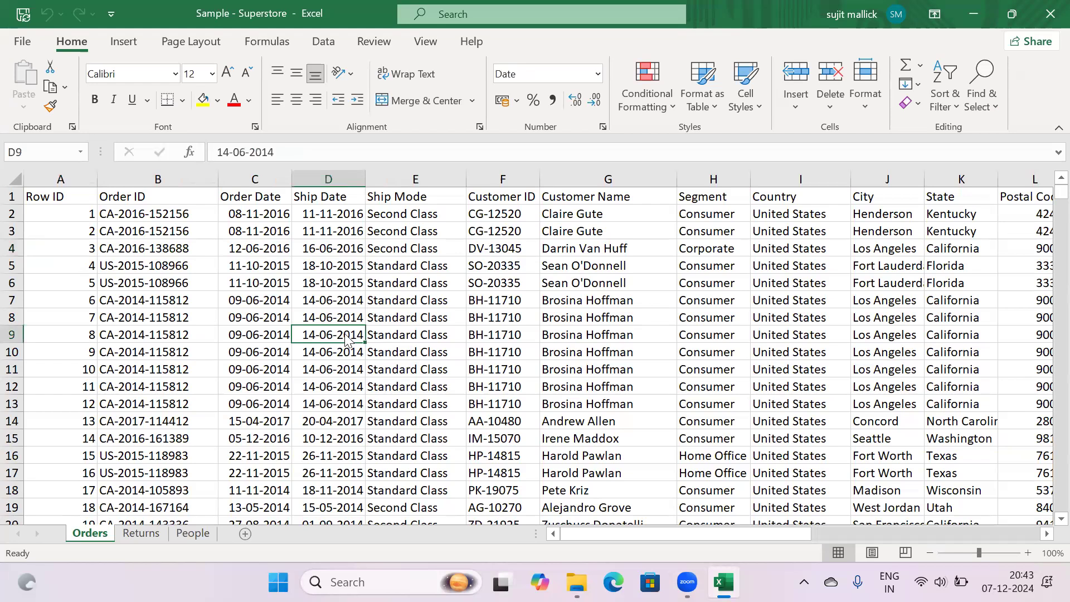
left_click(141, 534)
left_click(193, 534)
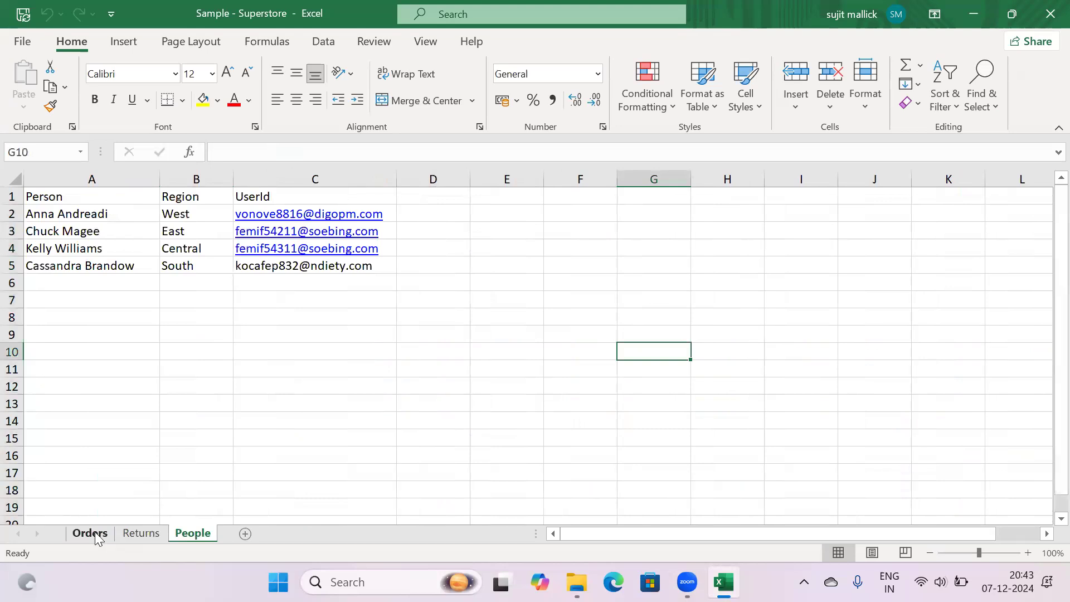
left_click(90, 534)
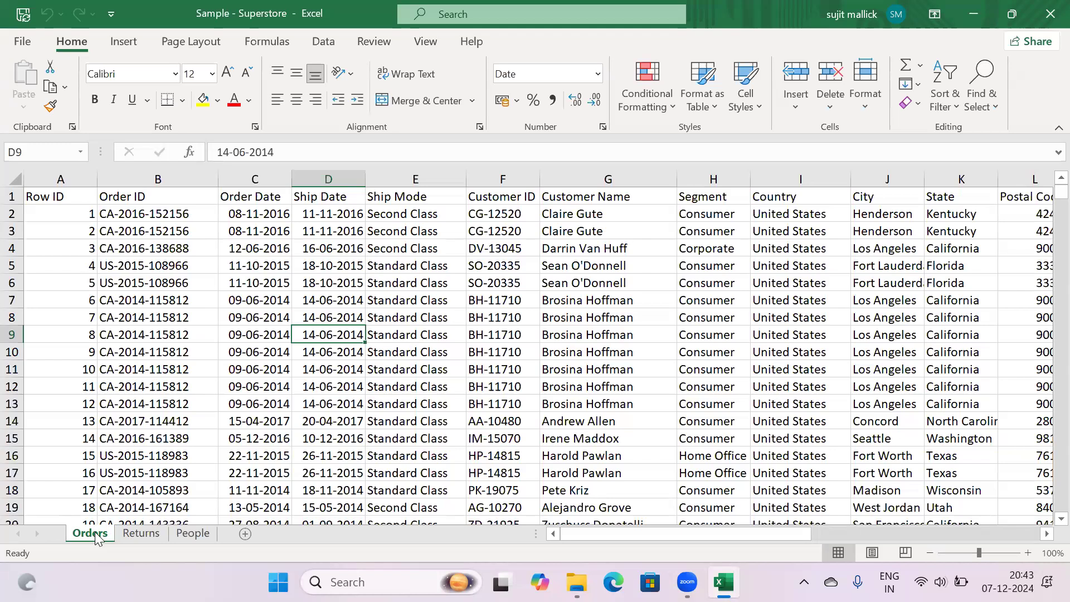
left_click(350, 364)
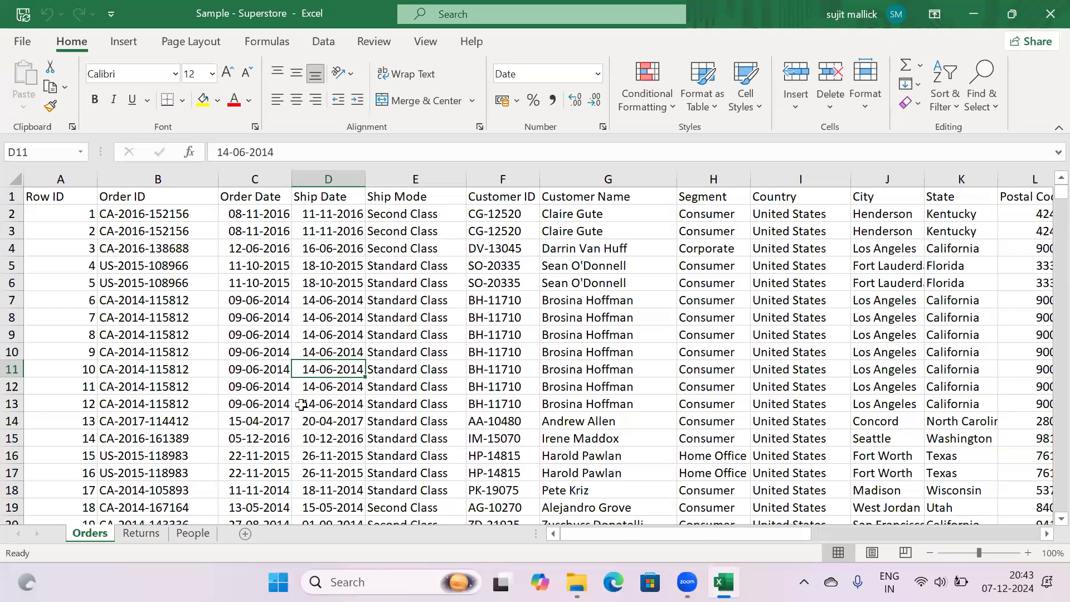
Review the Ship Date, Row ID and Order ID headers, then switch to File Explorer
key("Up")
key("Up")
key("Up")
key("Up")
key("Up")
key("Up")
key("Up")
key("Up")
key("Up")
key("Up")
key("Left")
key("Left")
key("Left")
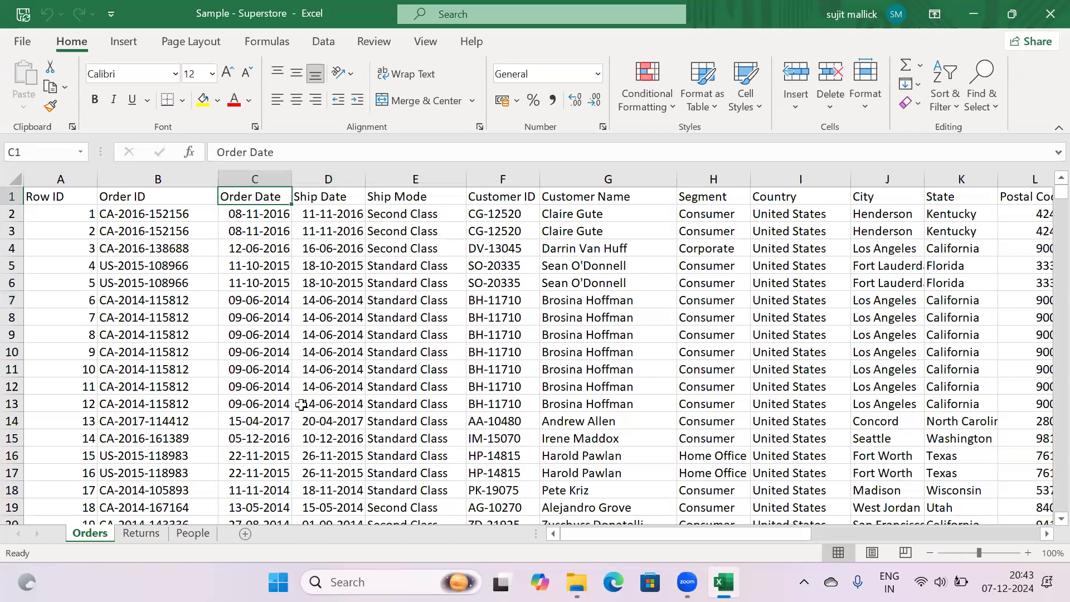
key("Right")
key("Right")
key("Right")
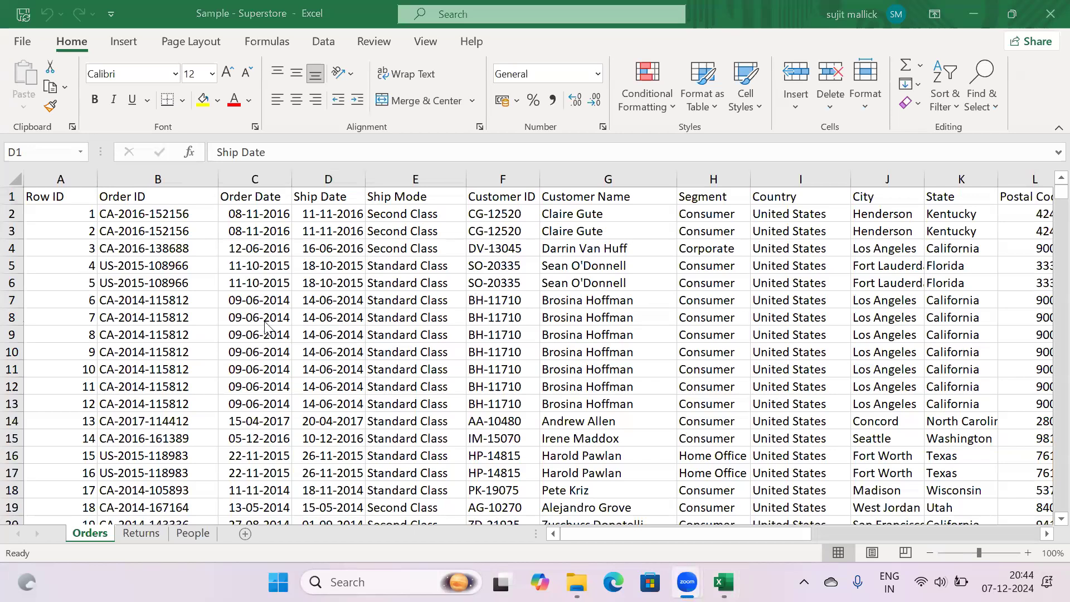
left_click(237, 318)
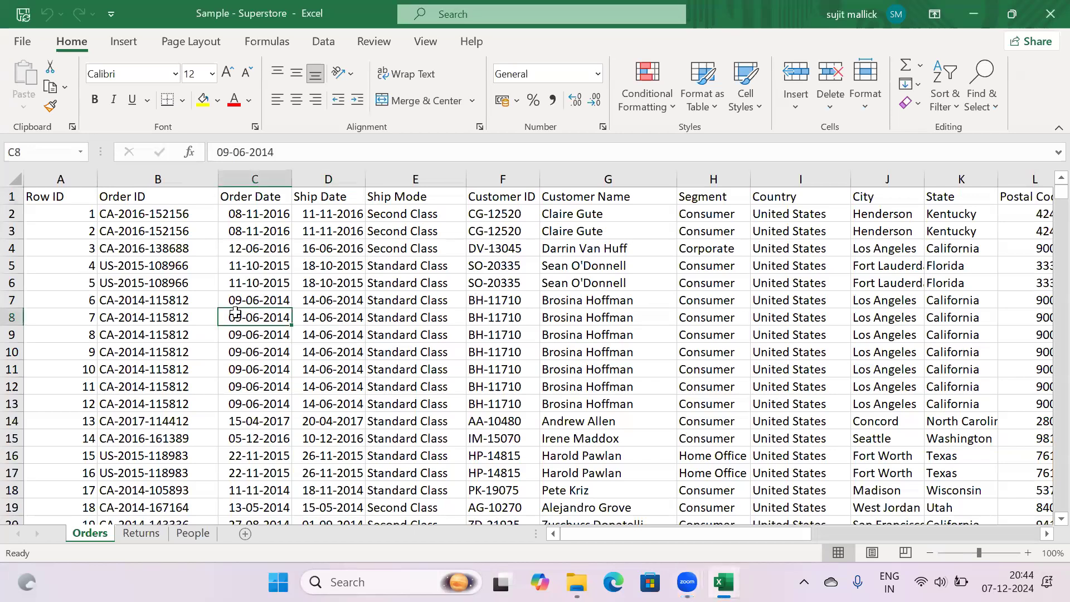
left_click(135, 284)
key("Up")
key("Up")
key("Up")
key("Up")
key("Up")
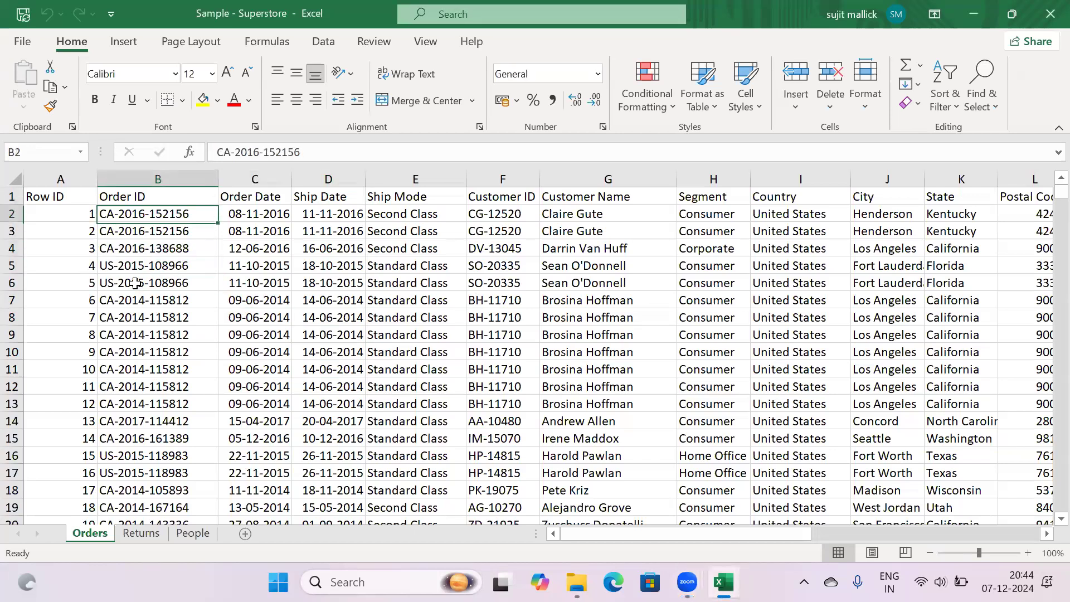
key("Left")
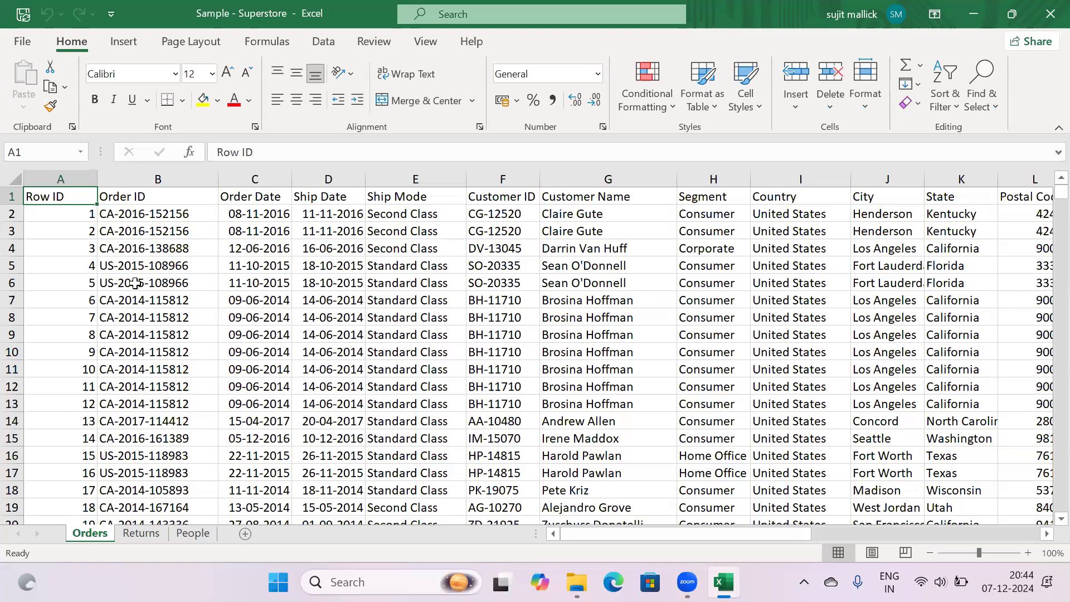
key("alt+Tab")
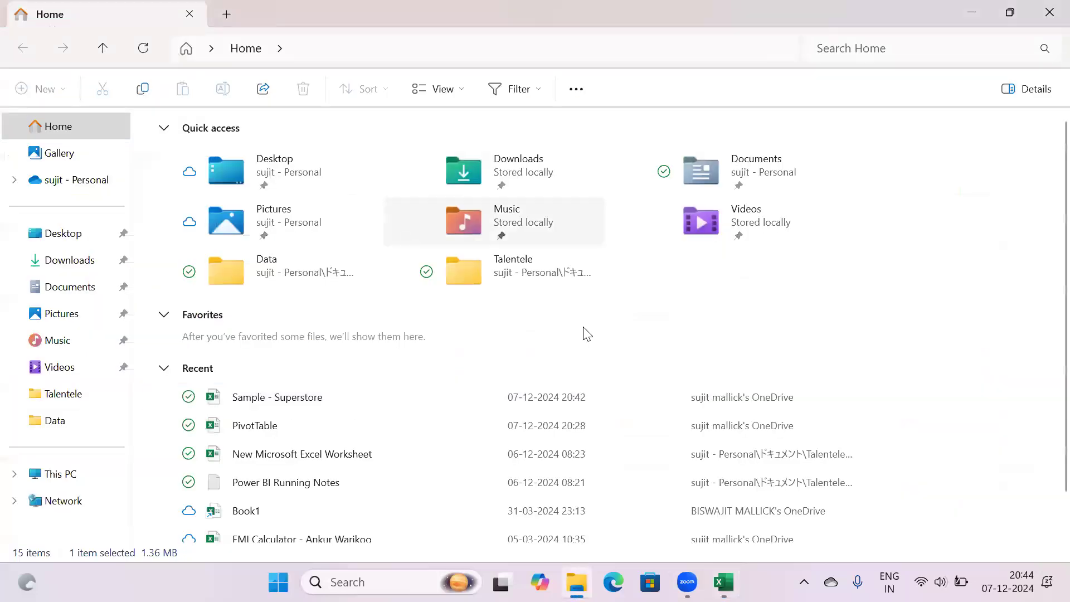
Return to File Explorer and go to the OneDrive Documents folder
mouse_move(724, 582)
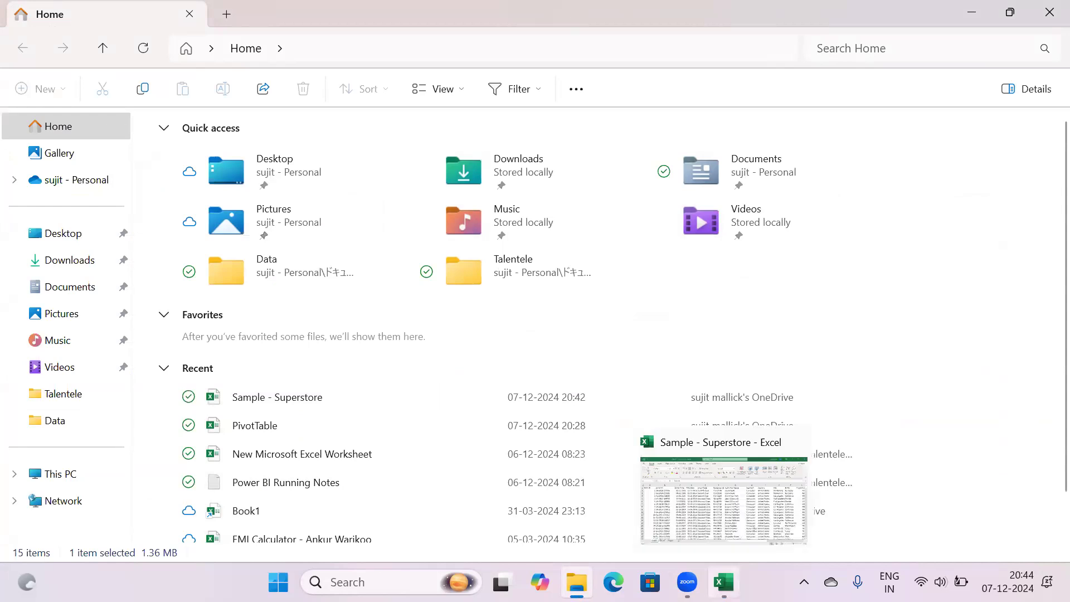
left_click(723, 497)
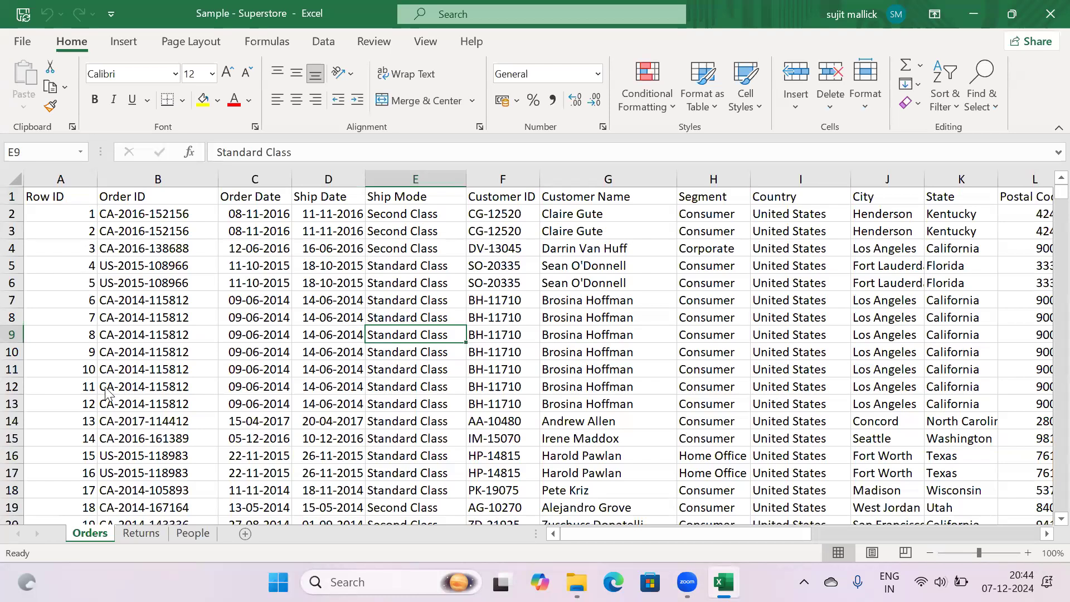
key("alt+Tab")
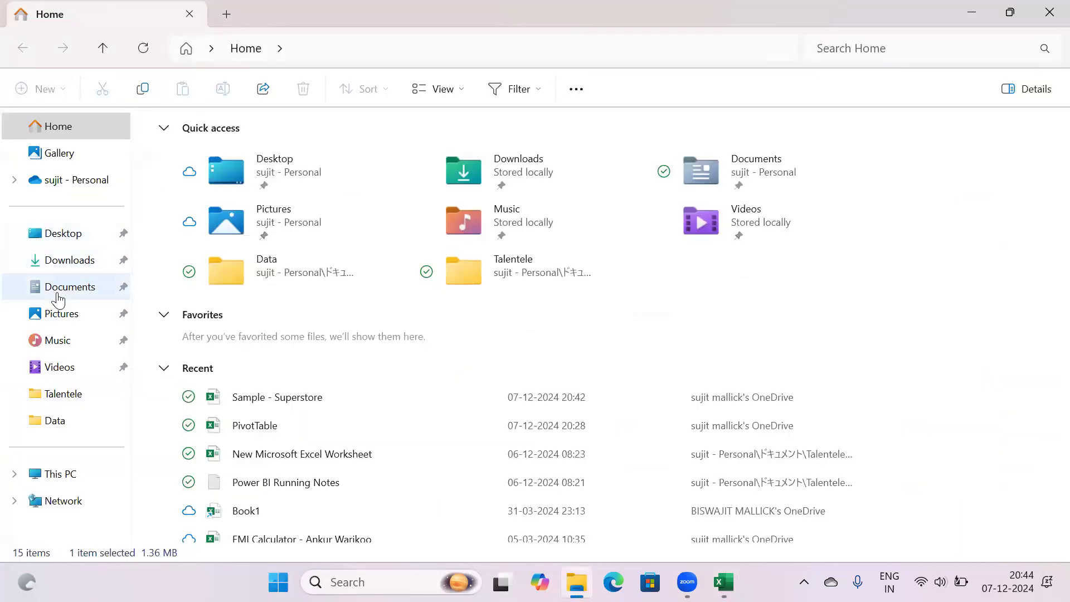
left_click(59, 300)
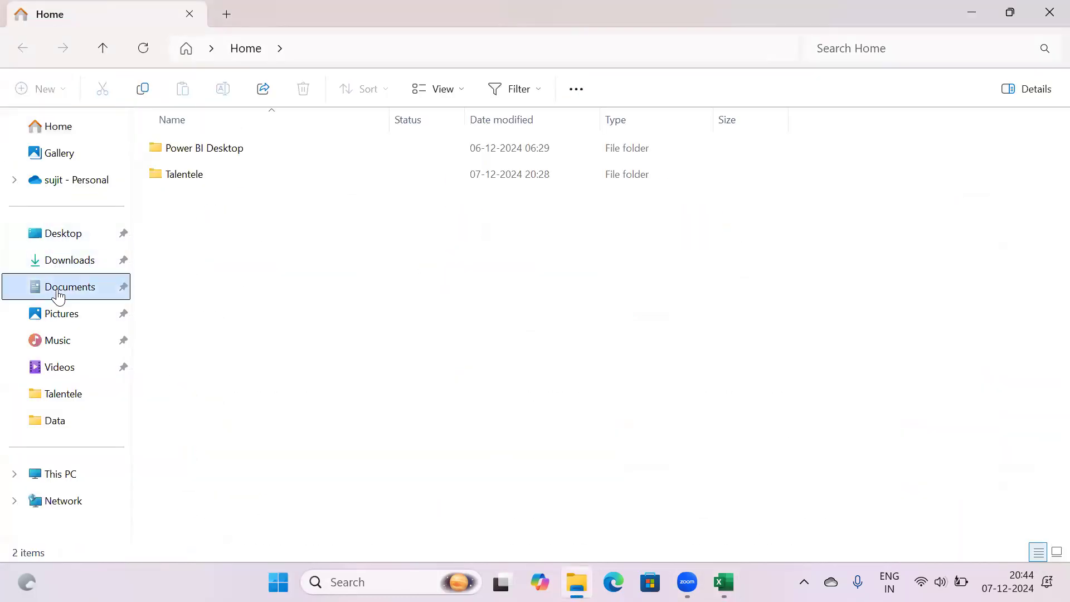
Create a new text document named 'Recquirement doc' there and open it in Notepad
right_click(225, 260)
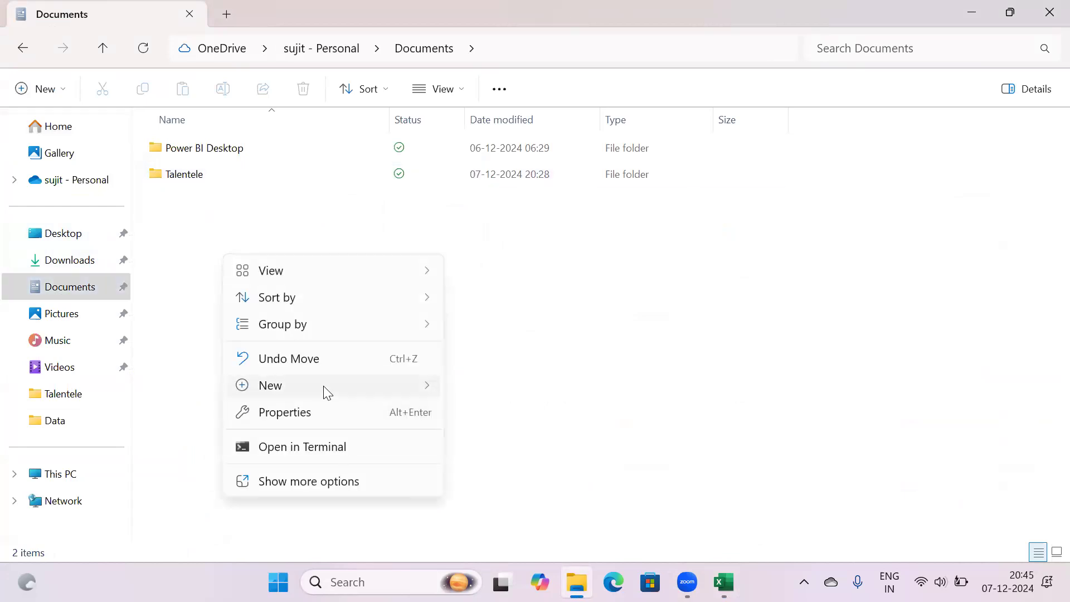
mouse_move(323, 386)
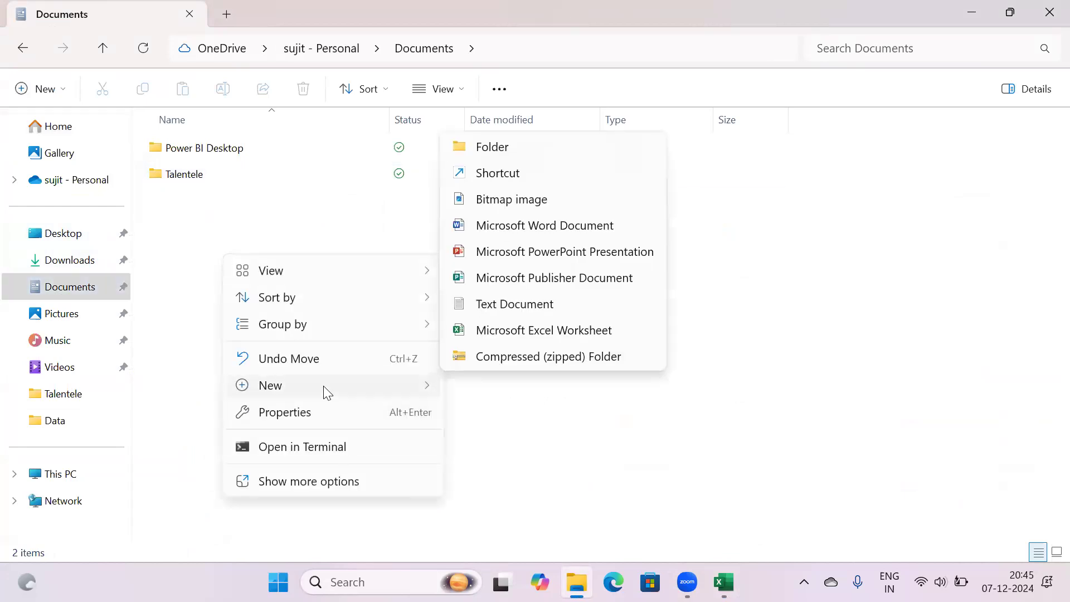
left_click(517, 312)
type("RE")
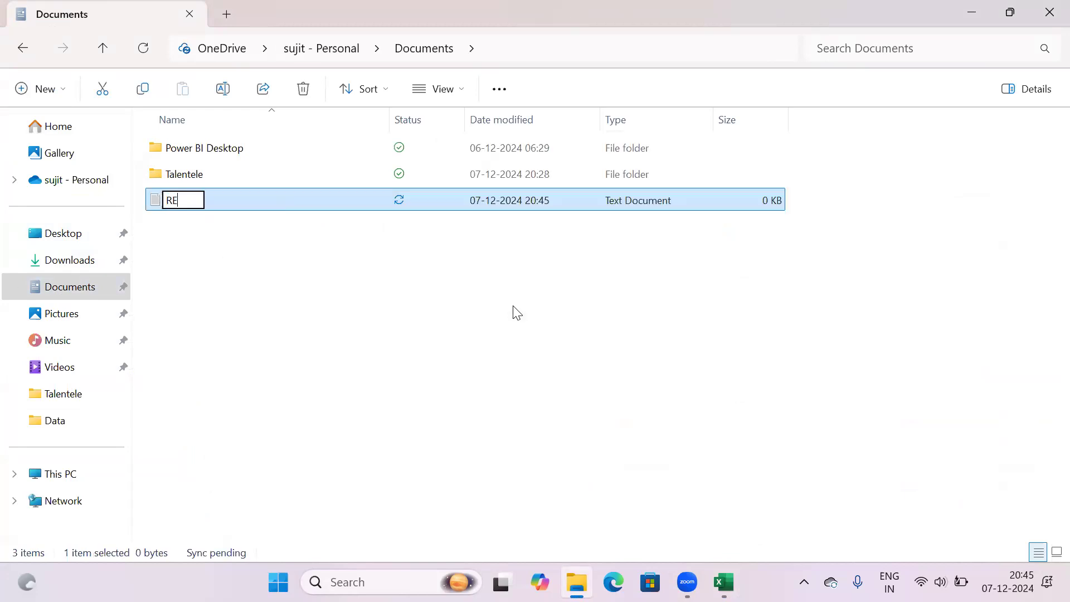
type("quirement")
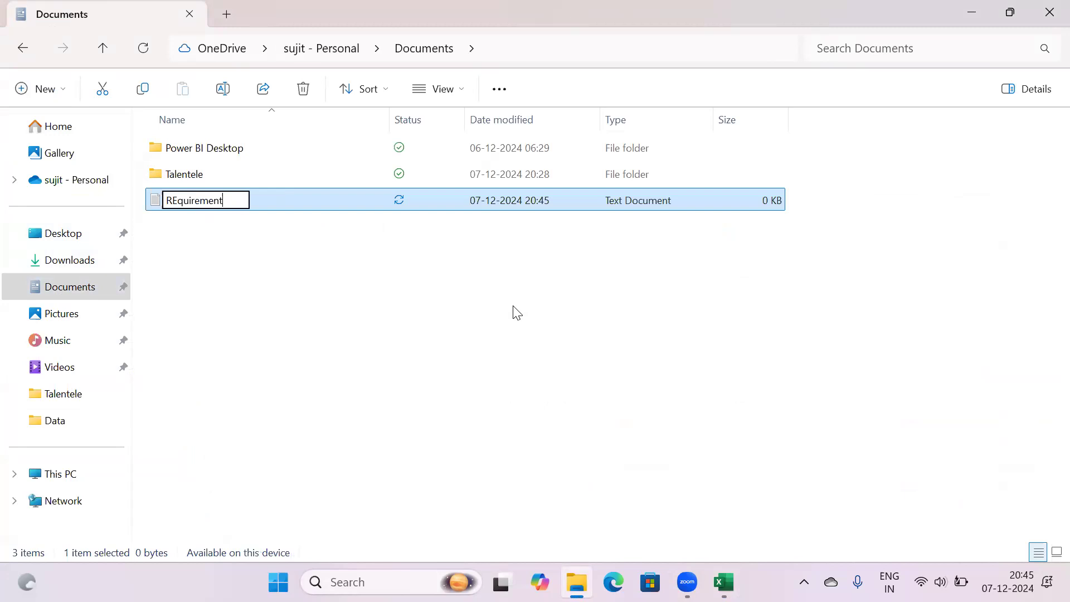
type(" doc")
left_click(185, 201)
key("BackSpace")
key("BackSpace")
type("eq")
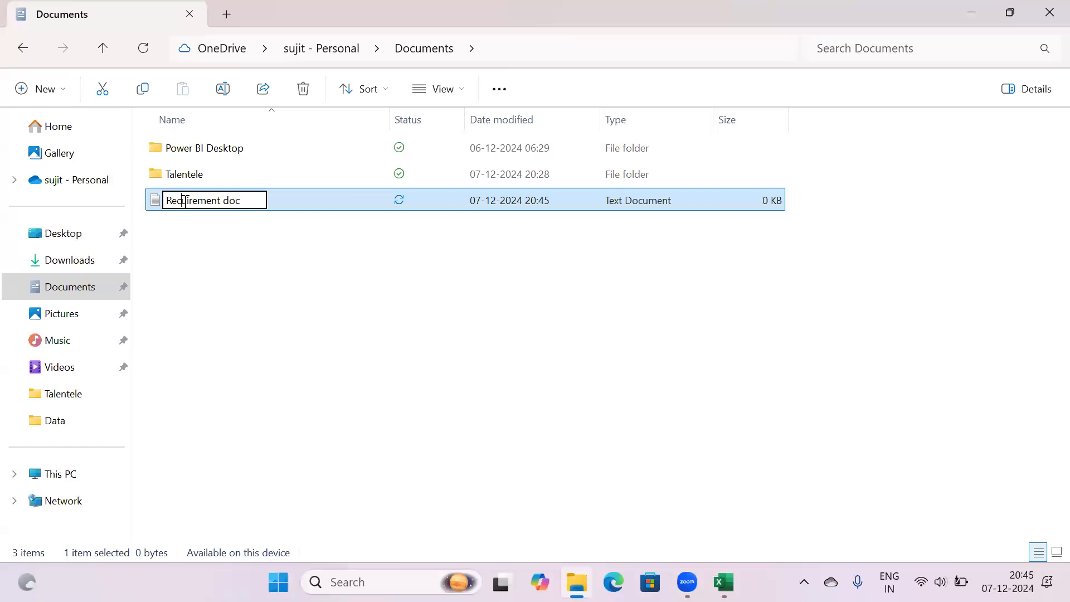
type("q")
key("Return")
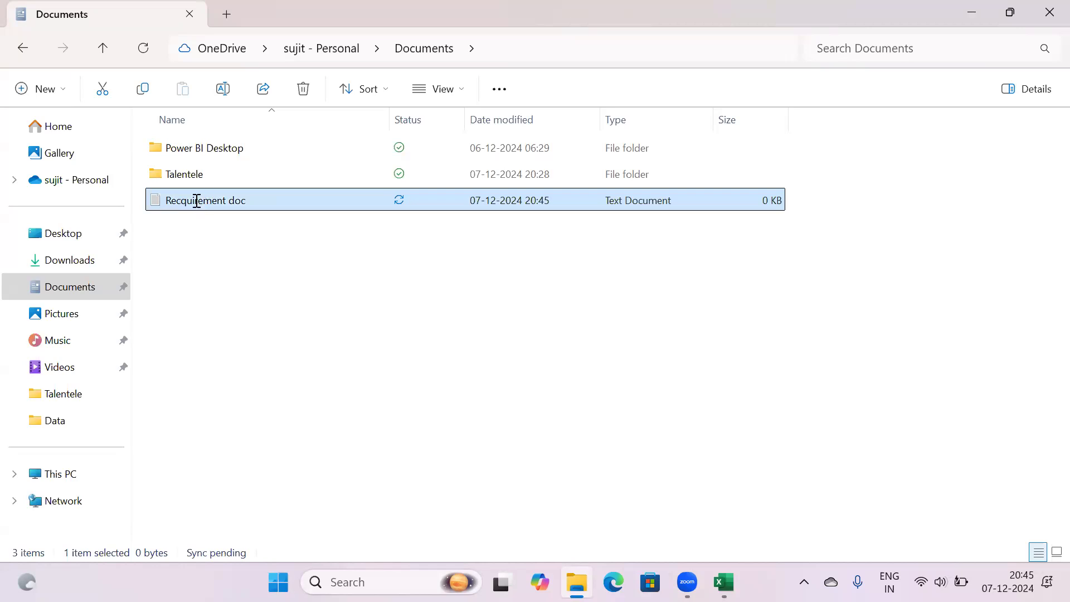
double_click(196, 200)
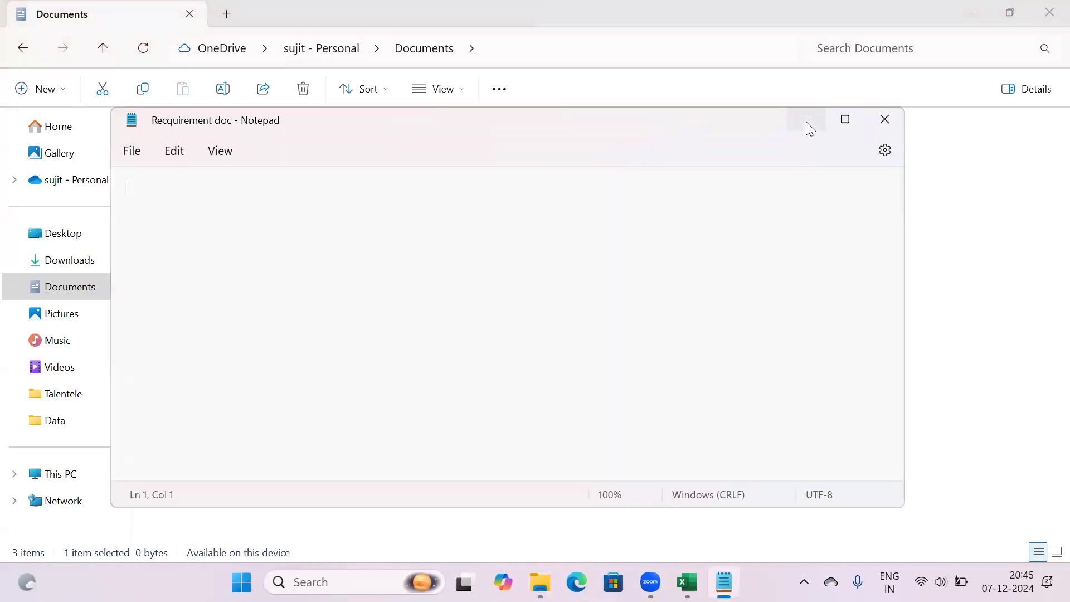
Minimise Notepad and return to Excel's Orders sheet at the top of the Row ID column
left_click(806, 120)
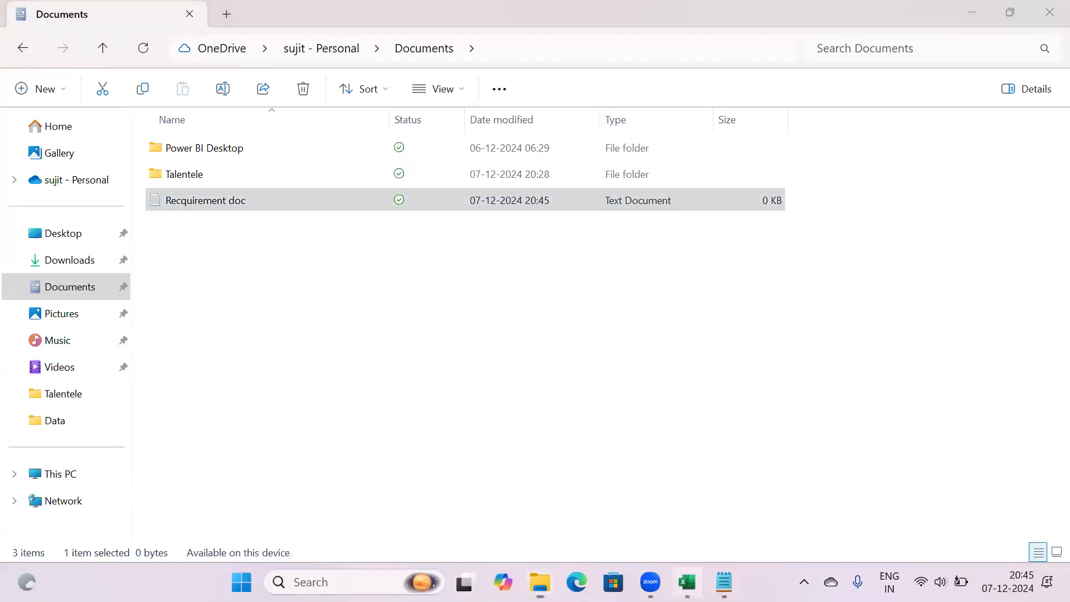
left_click(687, 582)
left_click(256, 329)
key("Left")
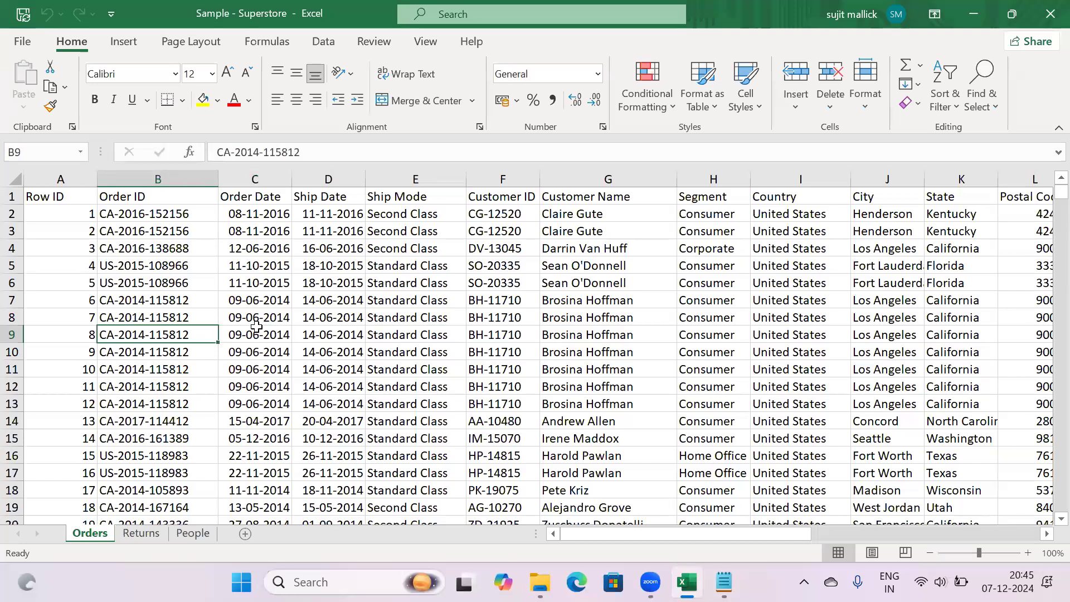
key("Left")
key("Up")
key("Up")
key("Up")
key("Up")
key("Up")
key("Up")
key("Up")
key("Up")
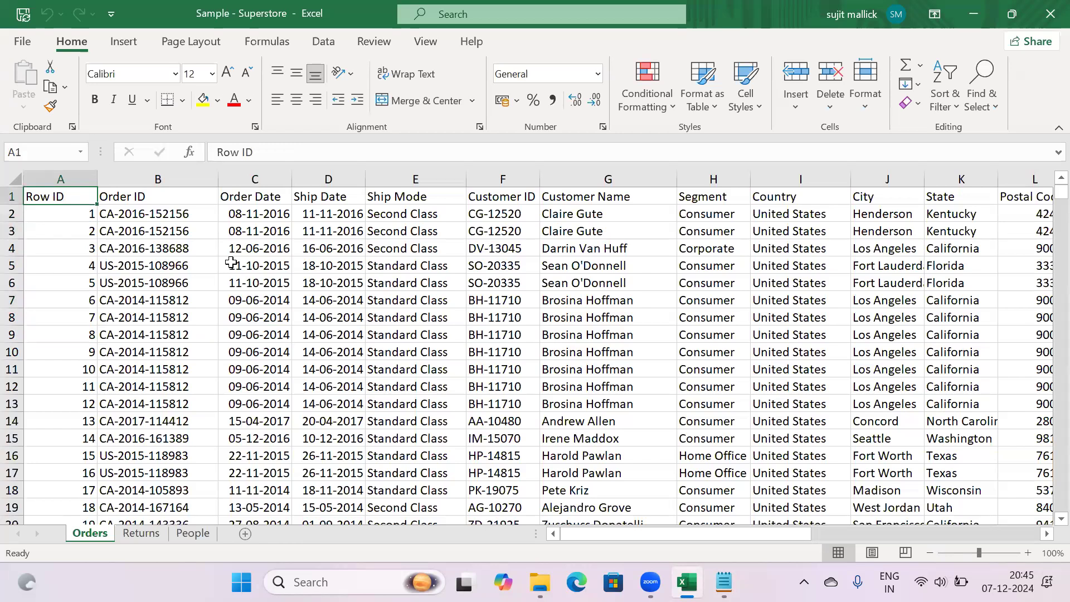
Review the Order ID, Order Date, Ship Date and Ship Mode columns and the header row
left_click(130, 182)
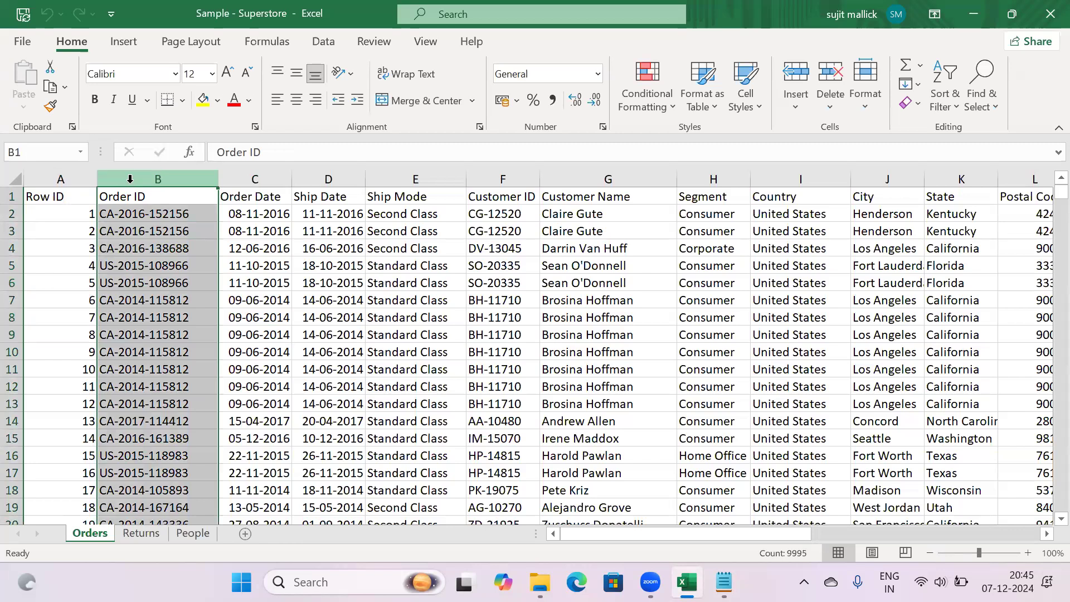
left_click(132, 214)
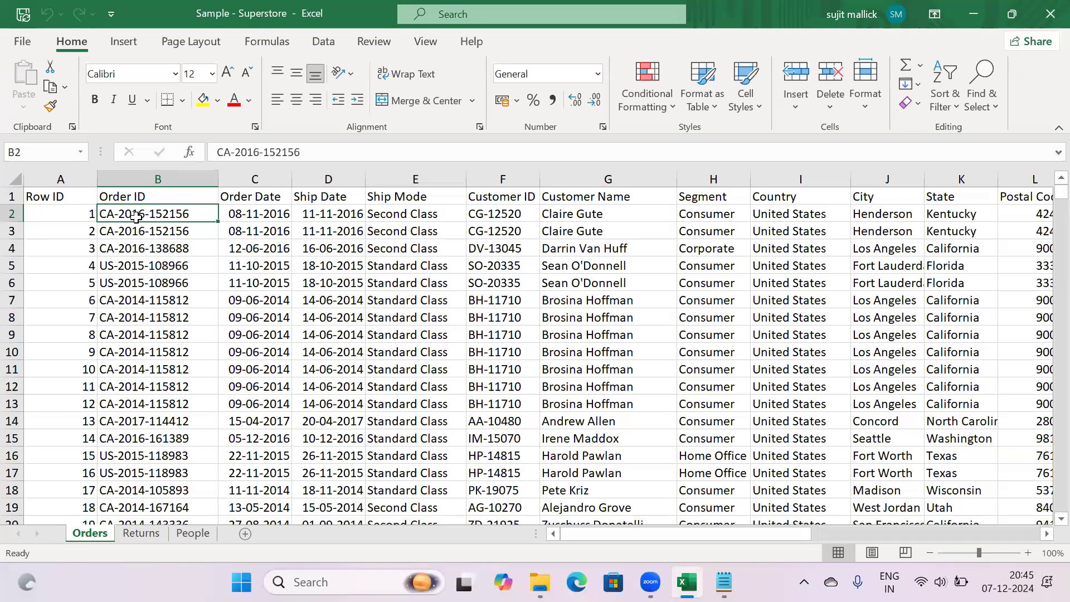
key("Right")
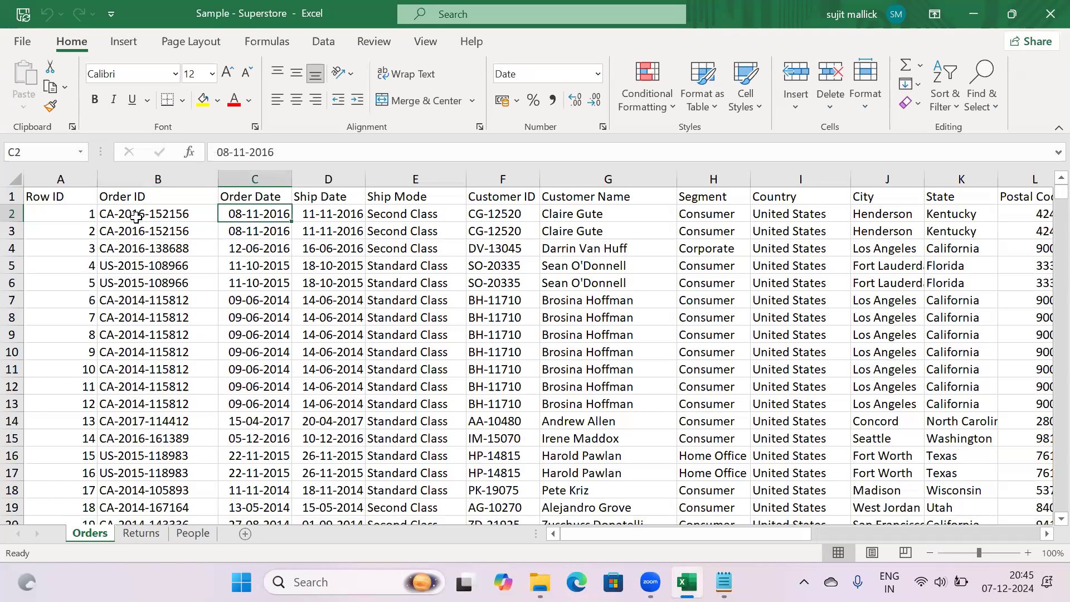
left_click(249, 177)
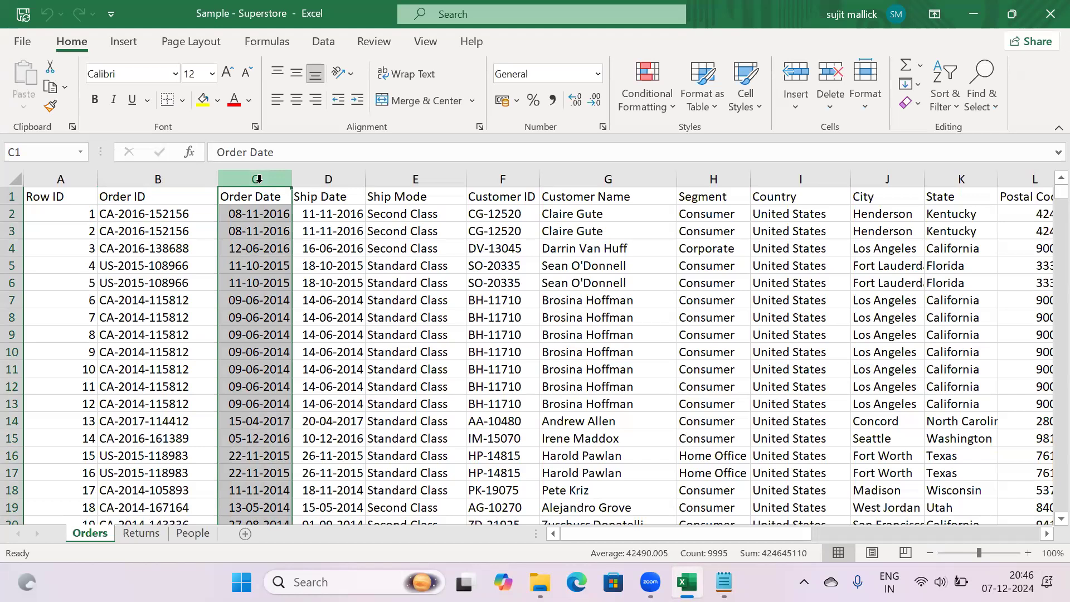
left_click(316, 179)
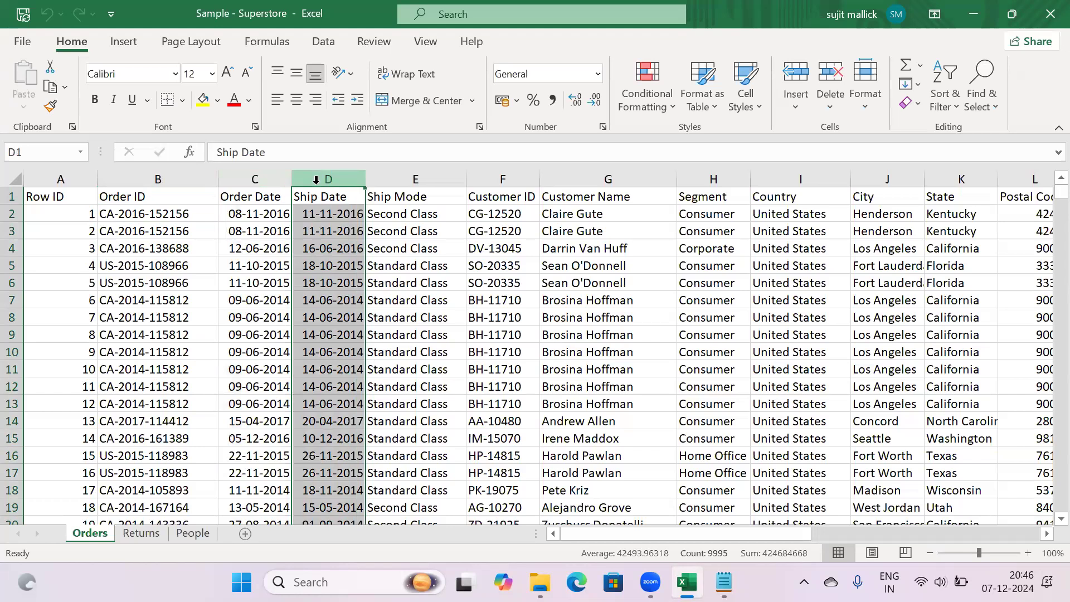
left_click(407, 174)
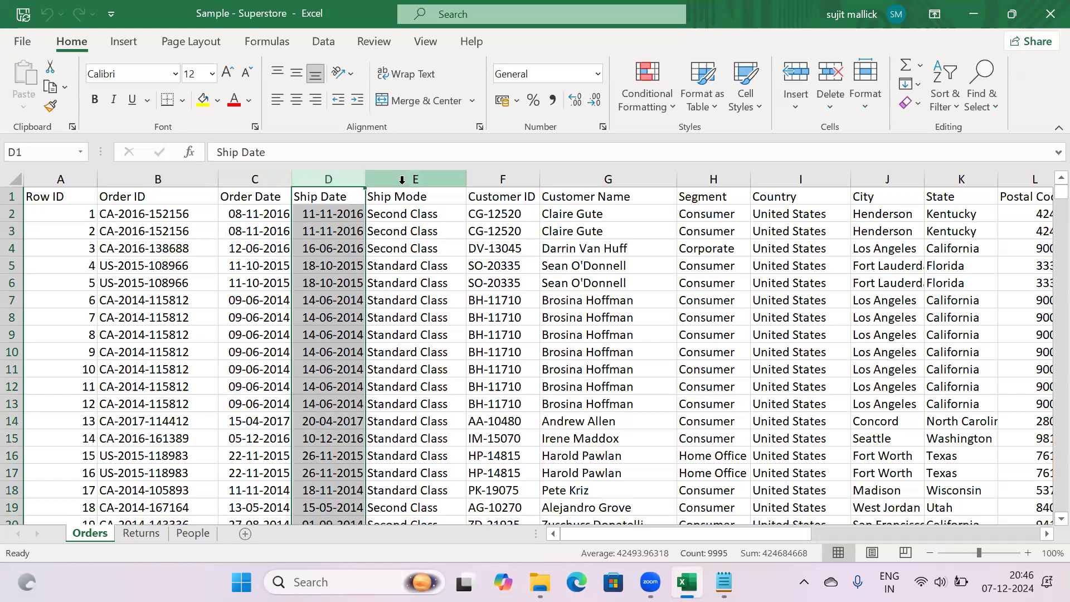
left_click(403, 177)
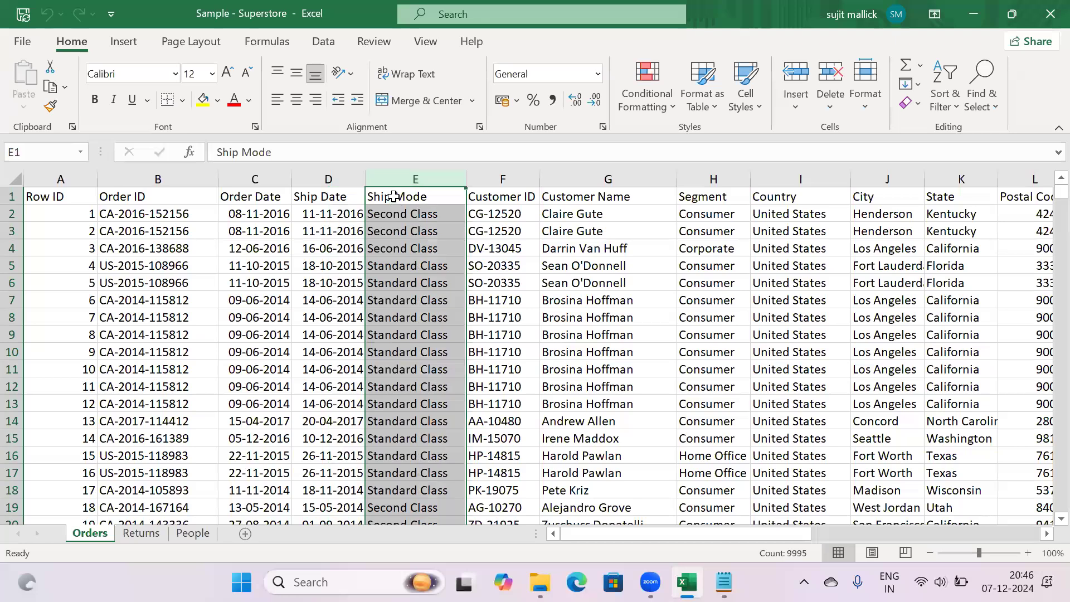
left_click(394, 196)
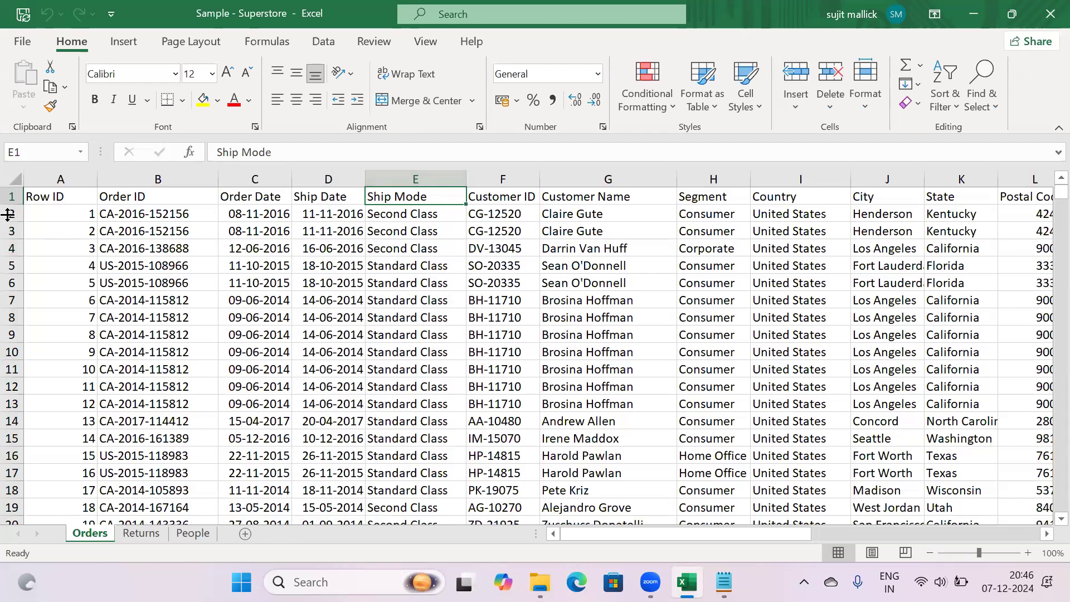
left_click(12, 196)
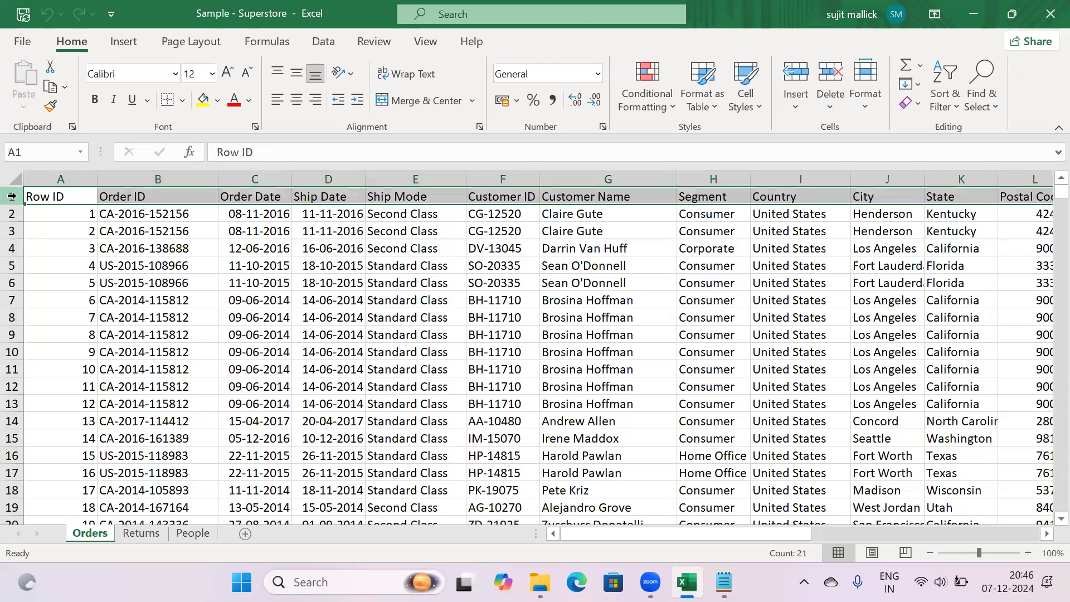
key("ctrl+shift+l")
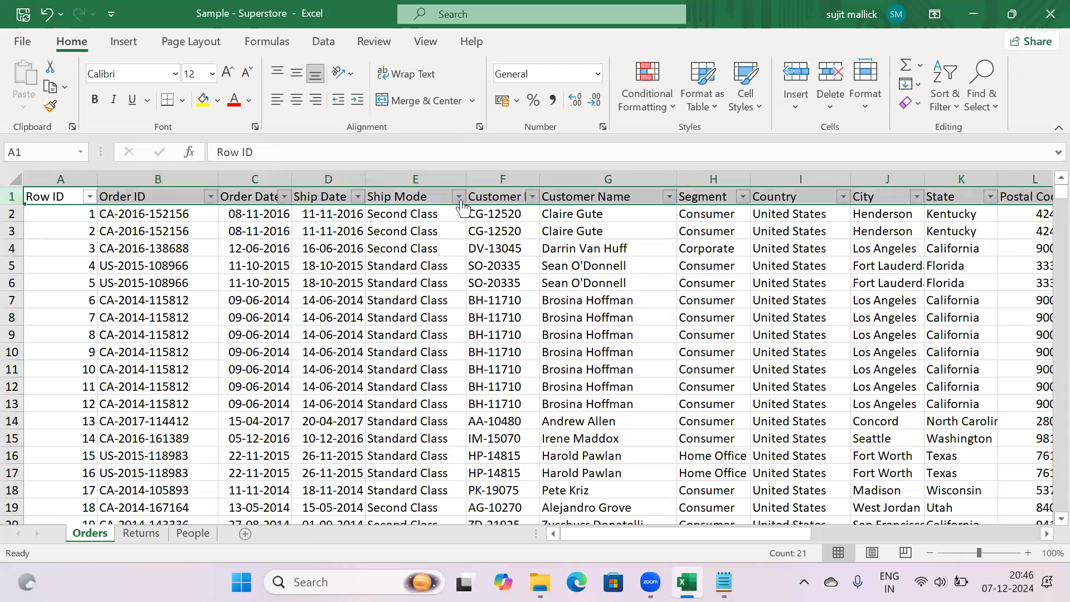
left_click(458, 198)
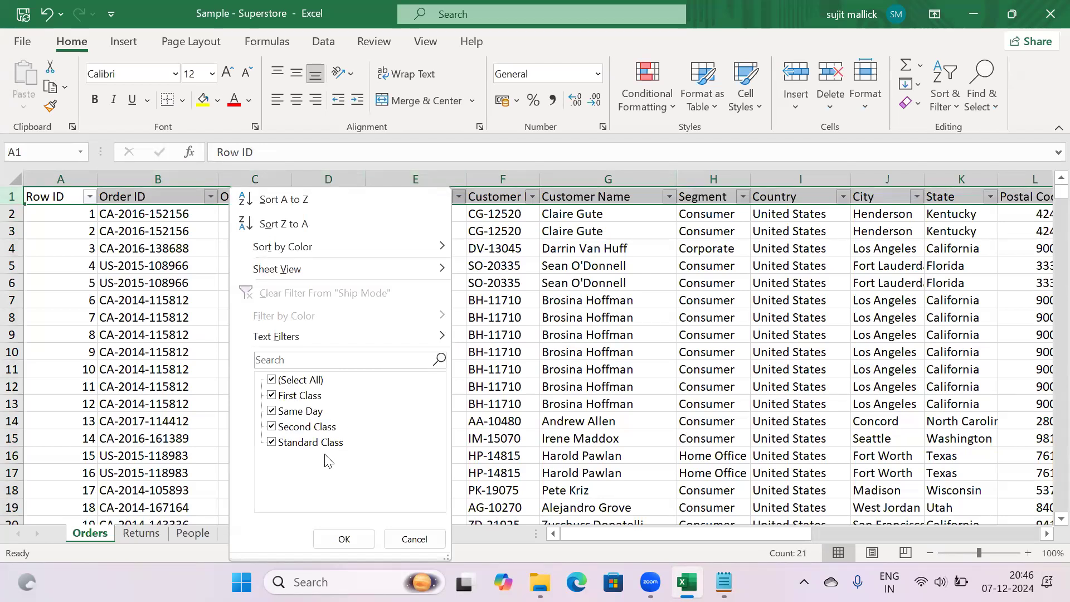
left_click(411, 539)
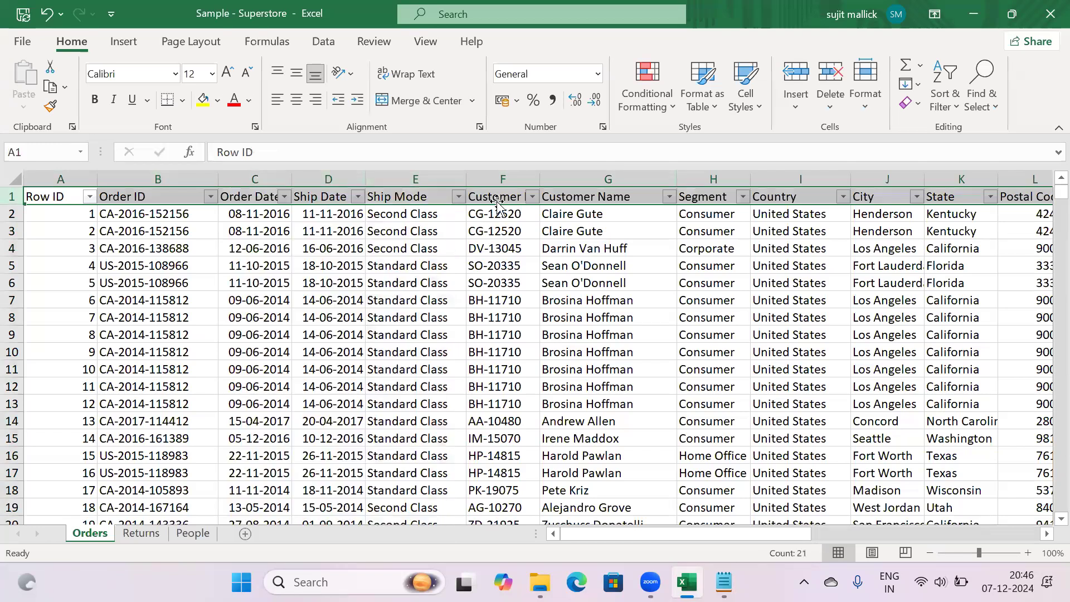
left_click(503, 175)
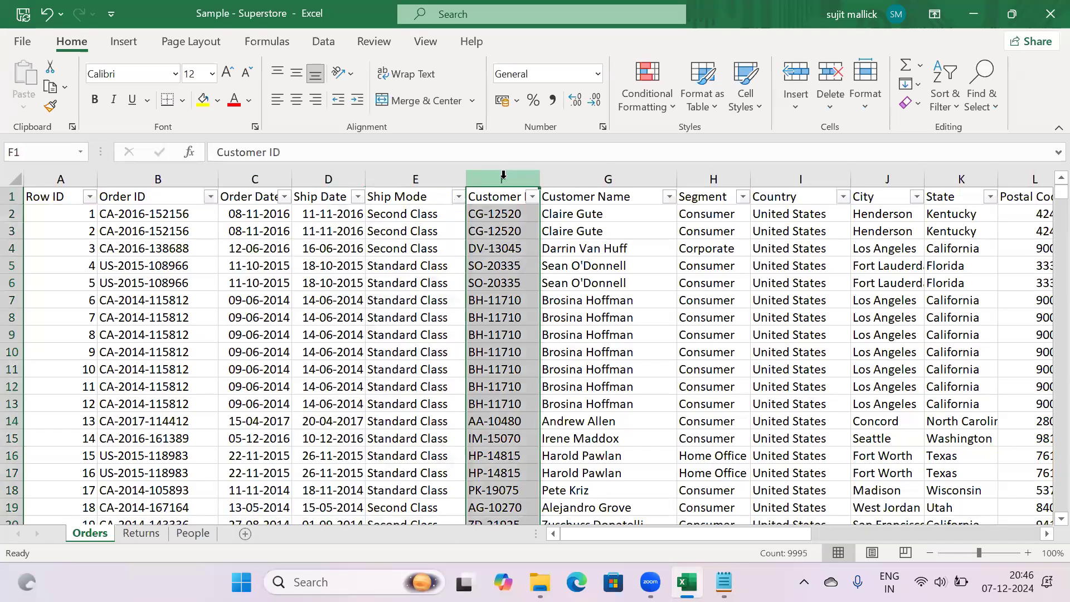
left_click(504, 213)
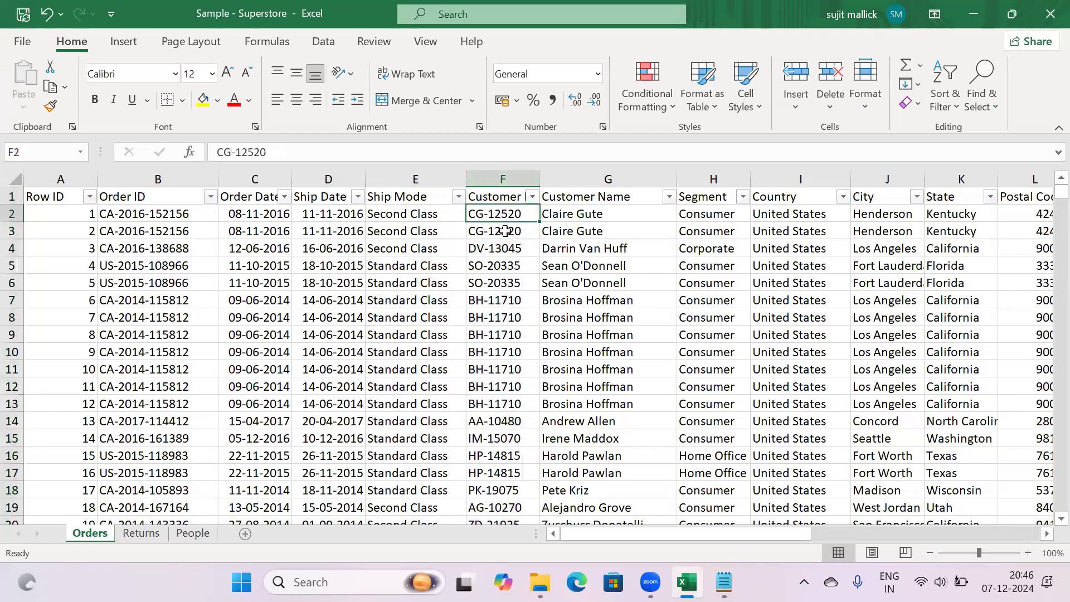
left_click(585, 220)
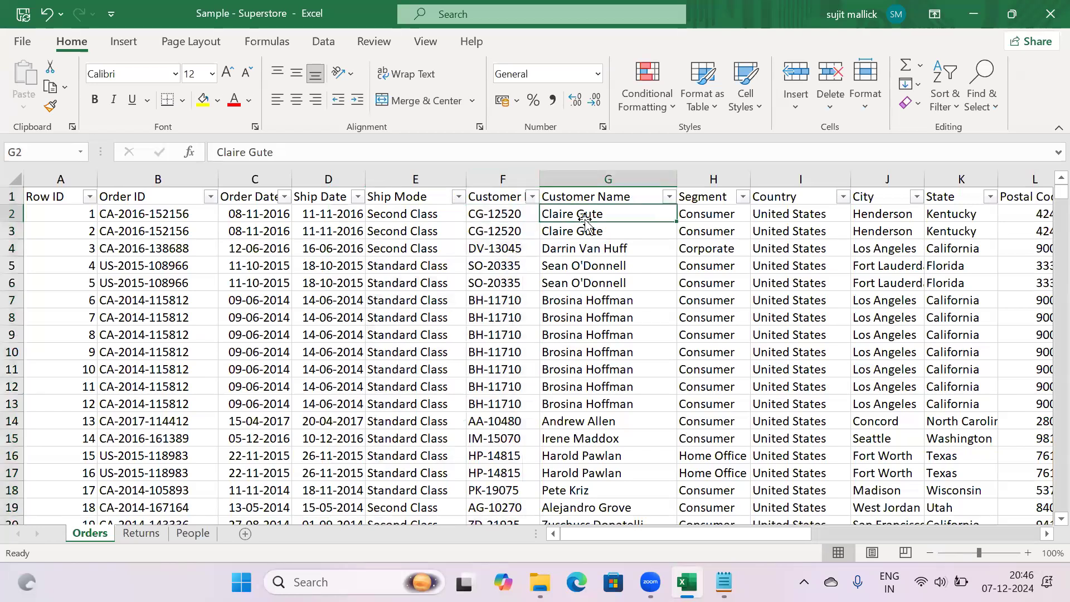
left_click(496, 215)
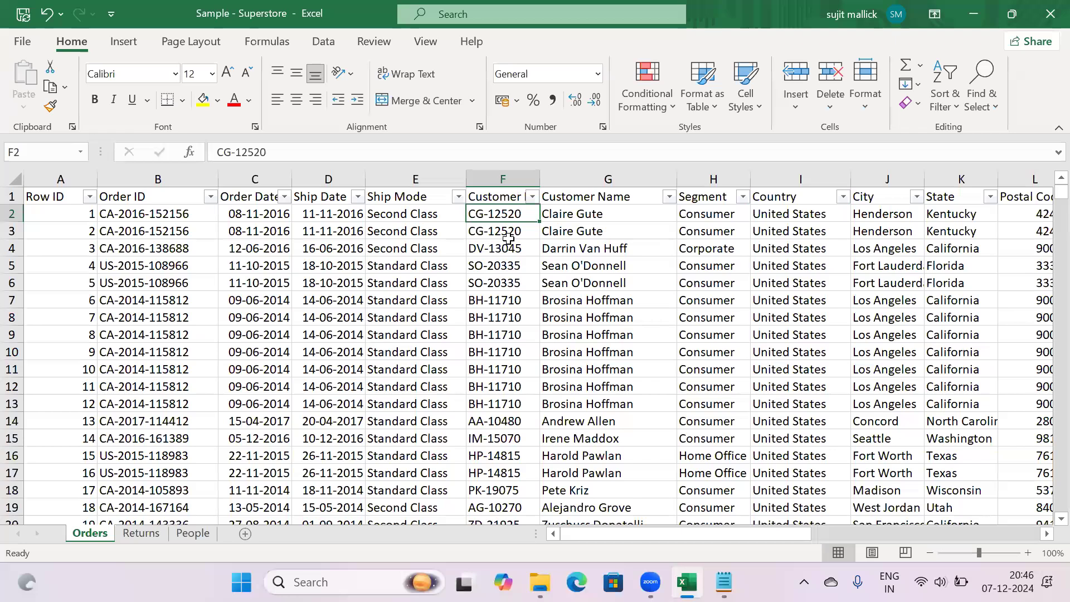
left_click(508, 233)
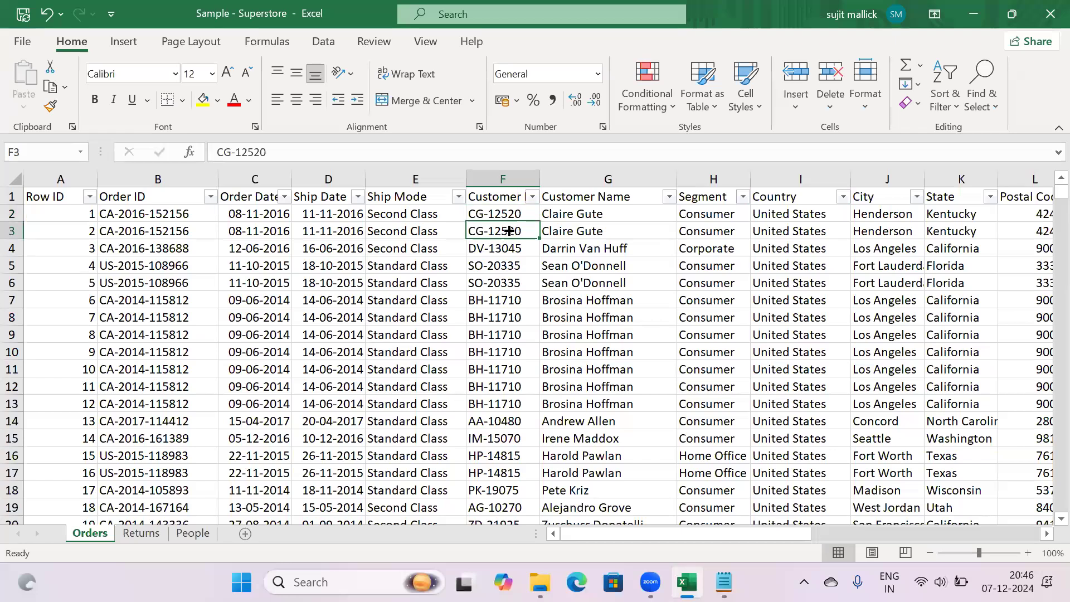
left_click(560, 233)
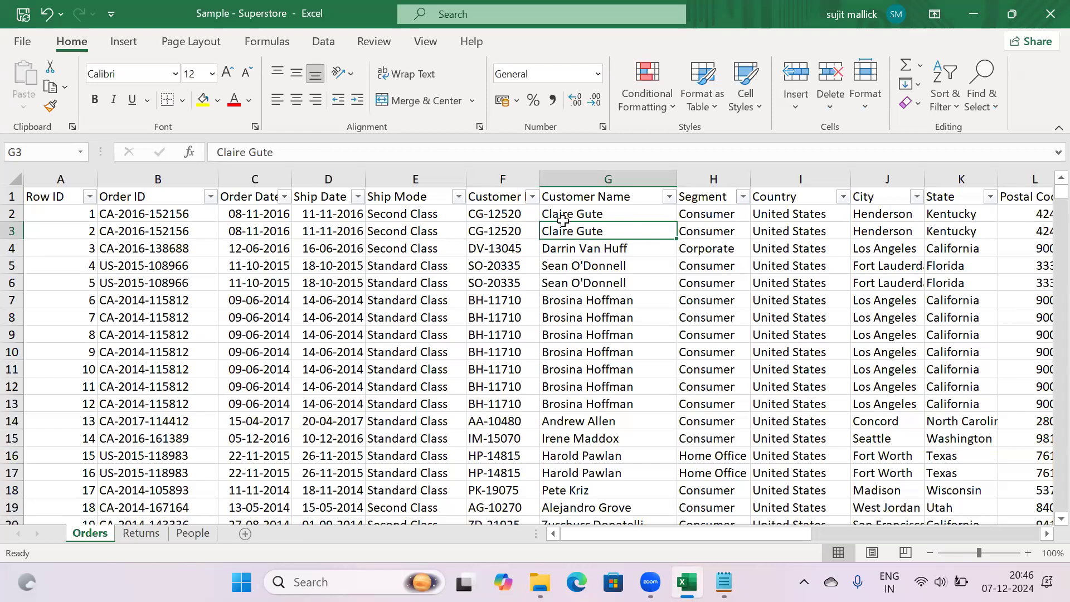
left_click(508, 180)
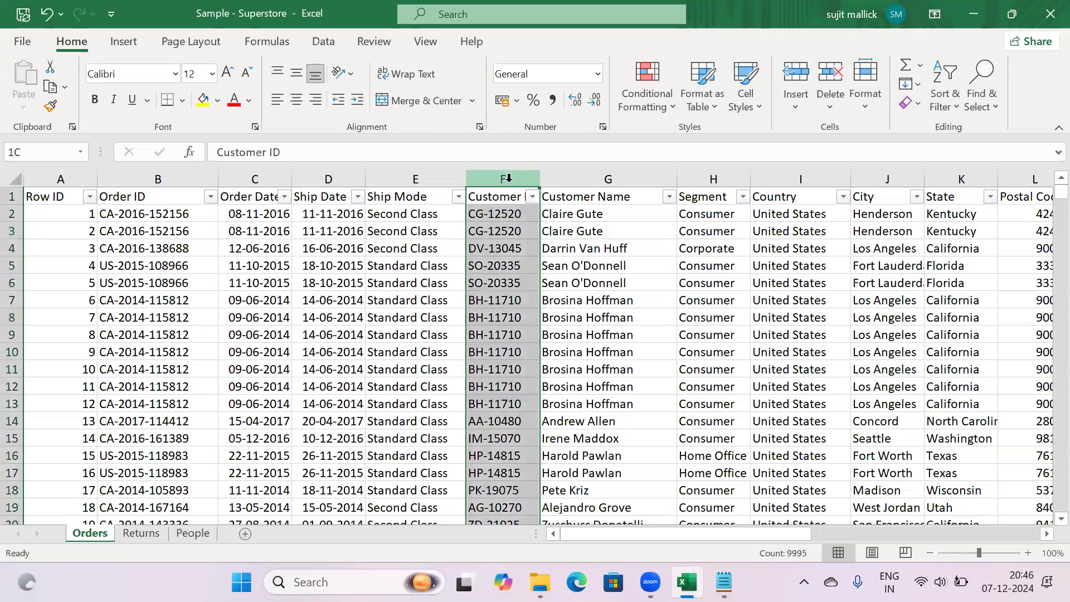
left_click(575, 179)
left_click(709, 177)
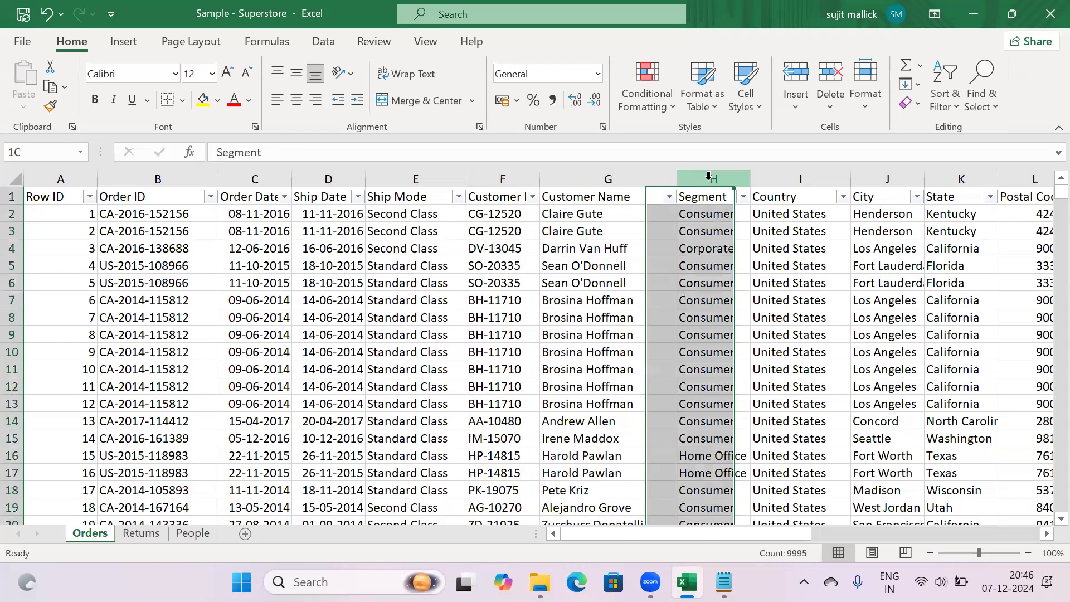
left_click(743, 198)
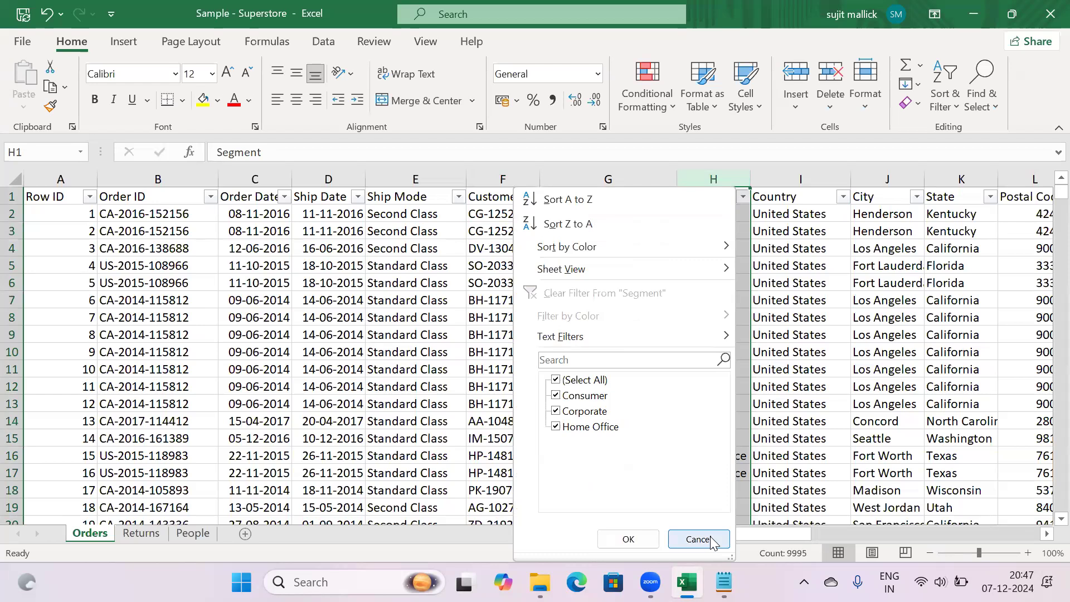
key("Escape")
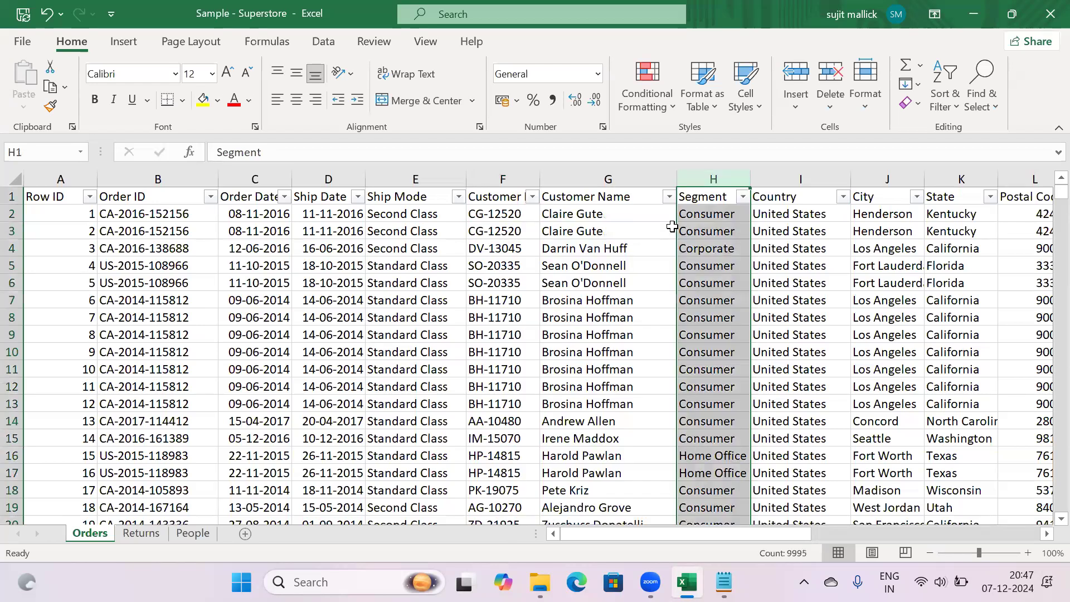
left_click(796, 179)
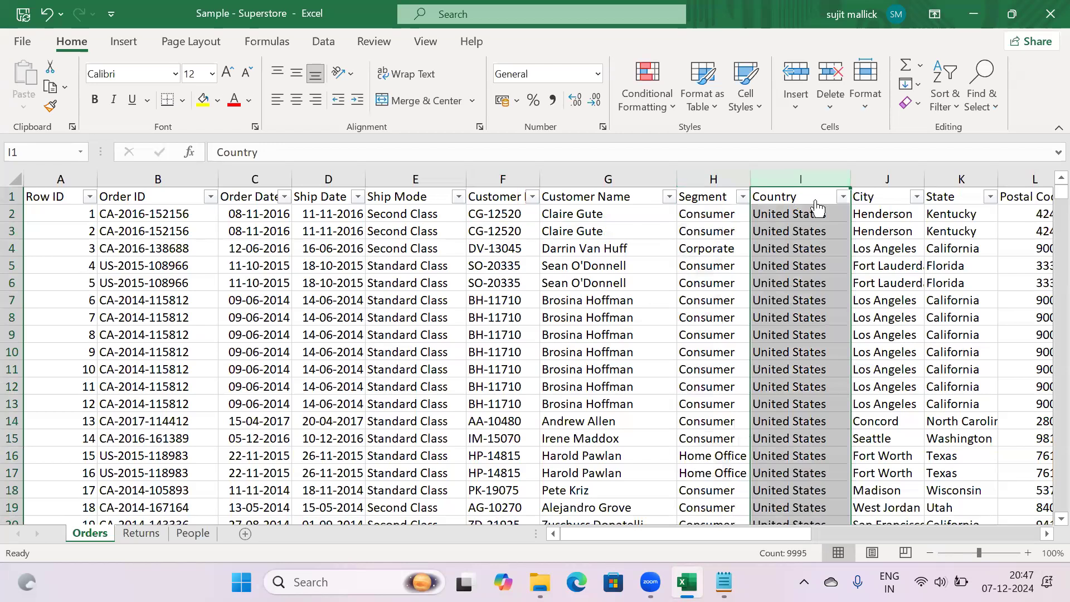
left_click(843, 197)
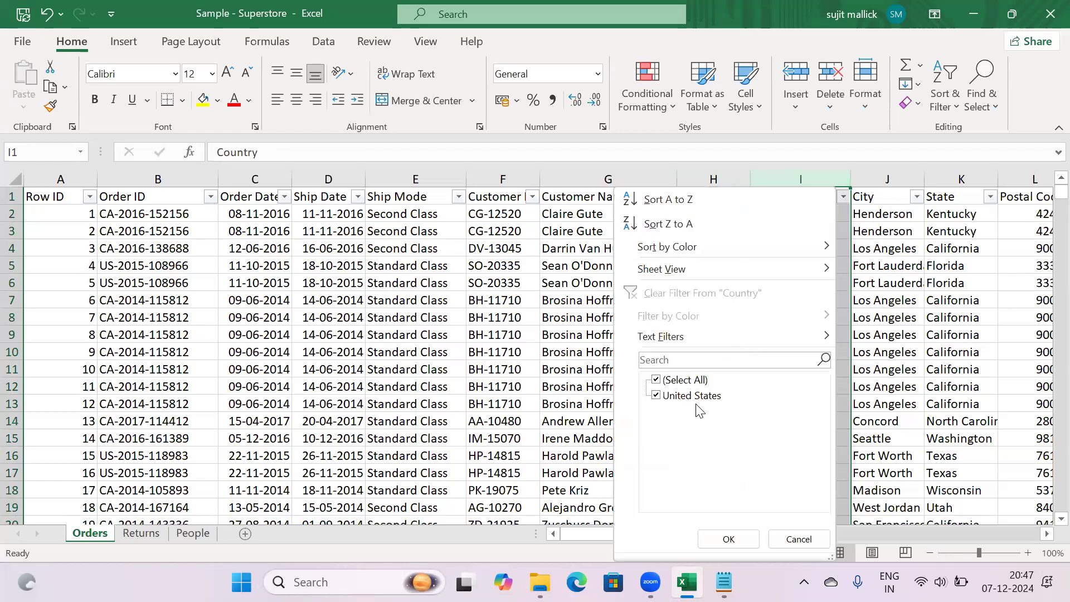
left_click(800, 539)
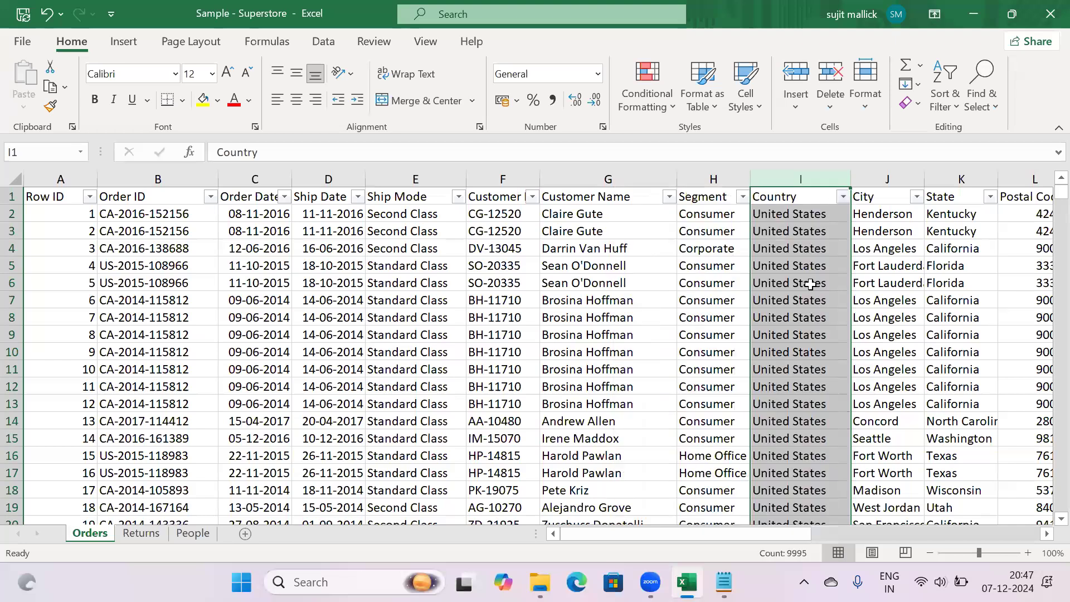
left_click(918, 199)
mouse_move(896, 397)
left_mouse_down()
mouse_move(897, 424)
mouse_move(890, 386)
left_mouse_up()
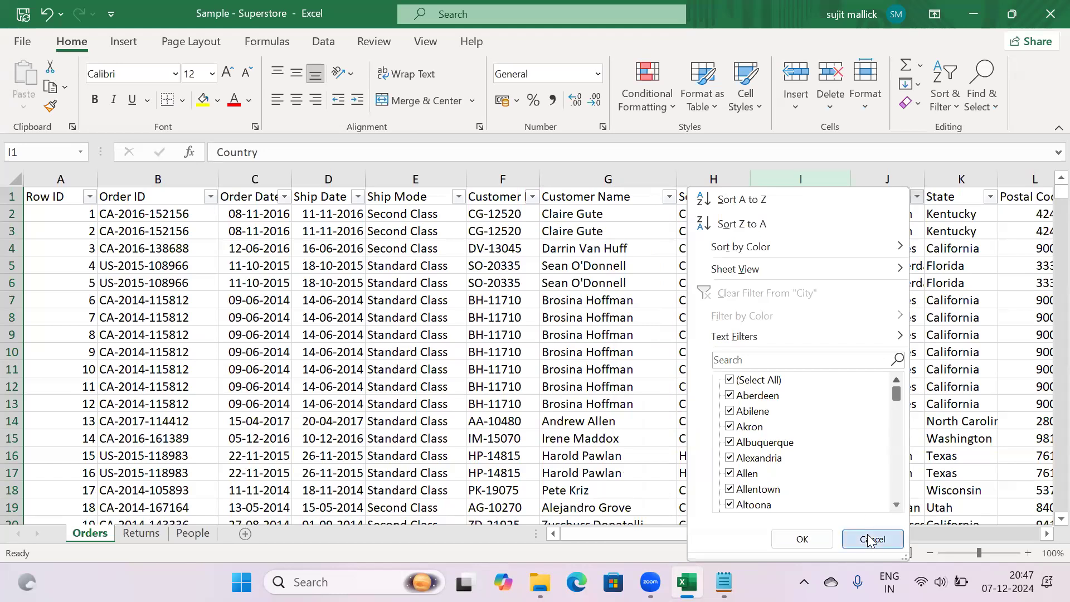
left_click(870, 539)
left_click(991, 196)
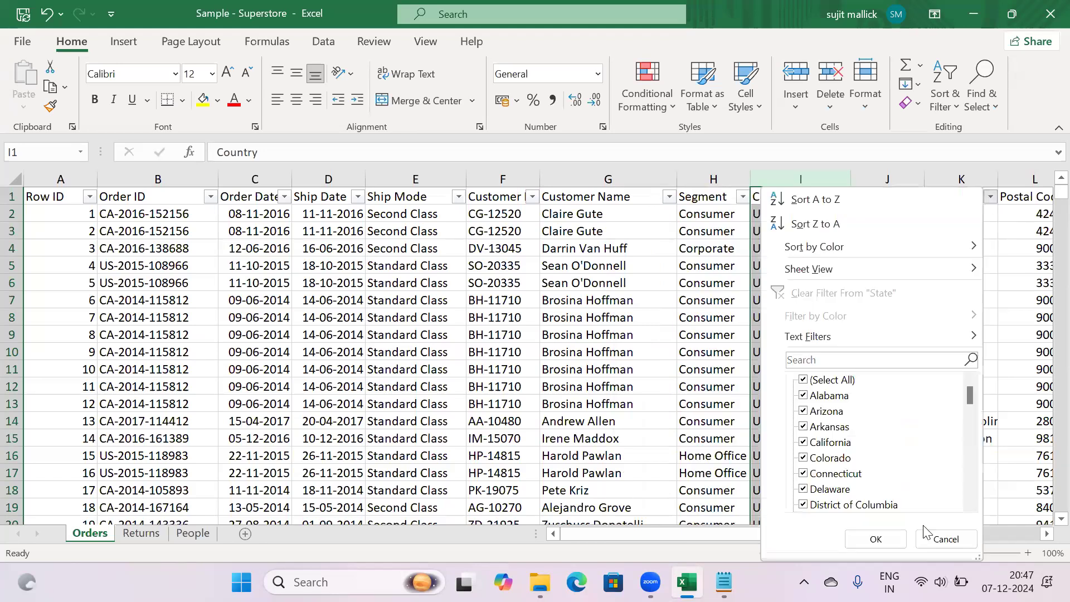
left_click(1000, 535)
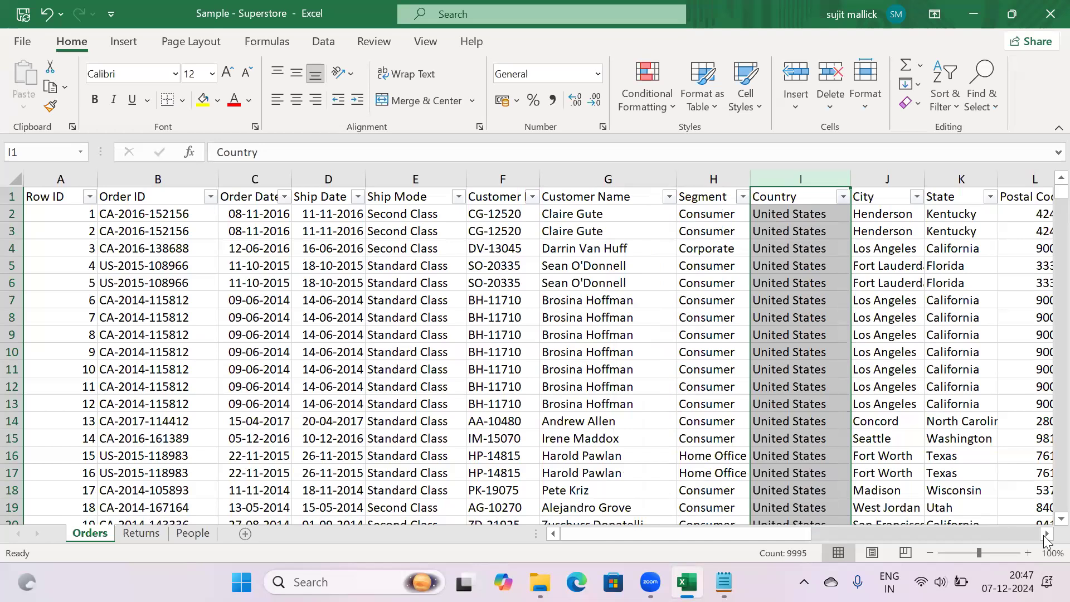
left_click(1047, 534)
Scroll right and inspect the Region column's filter values without changing them
left_click(1047, 534)
left_click(1047, 534)
left_click(1047, 534)
left_click(1047, 534)
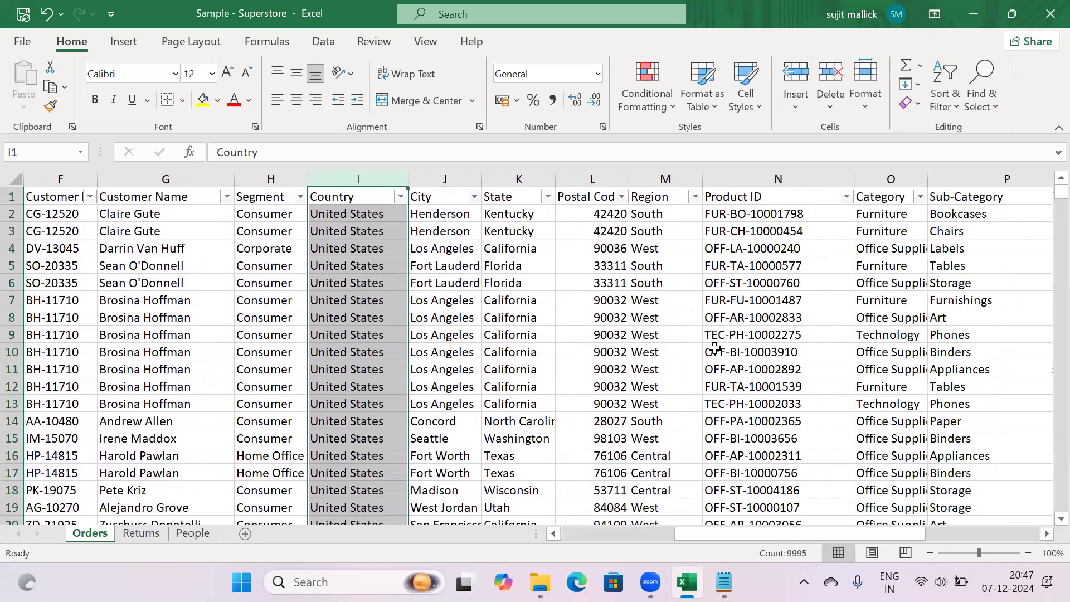
left_click(669, 180)
left_click(695, 197)
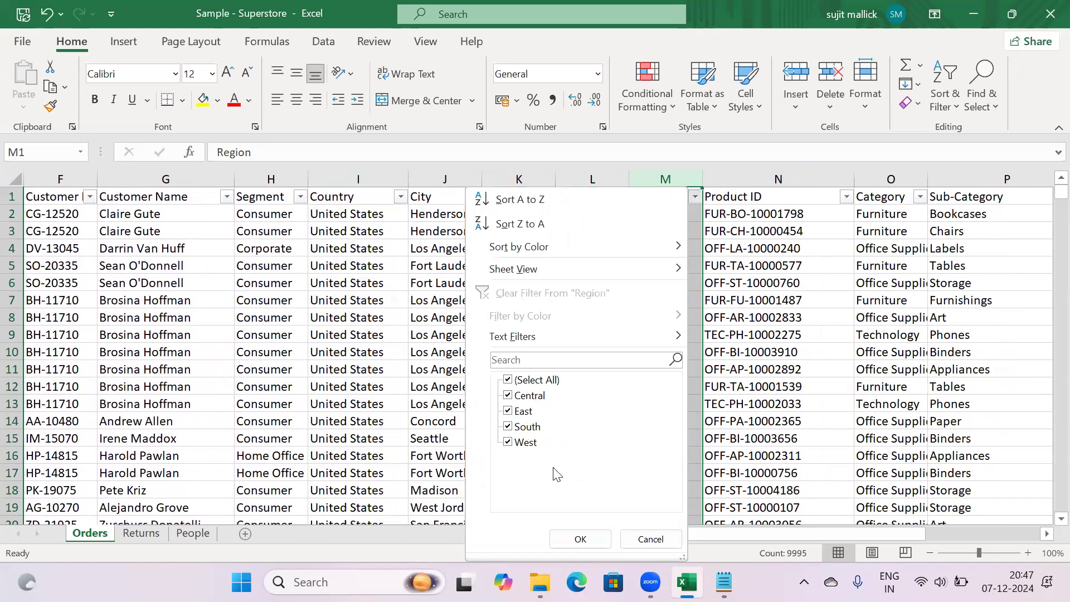
left_click(650, 539)
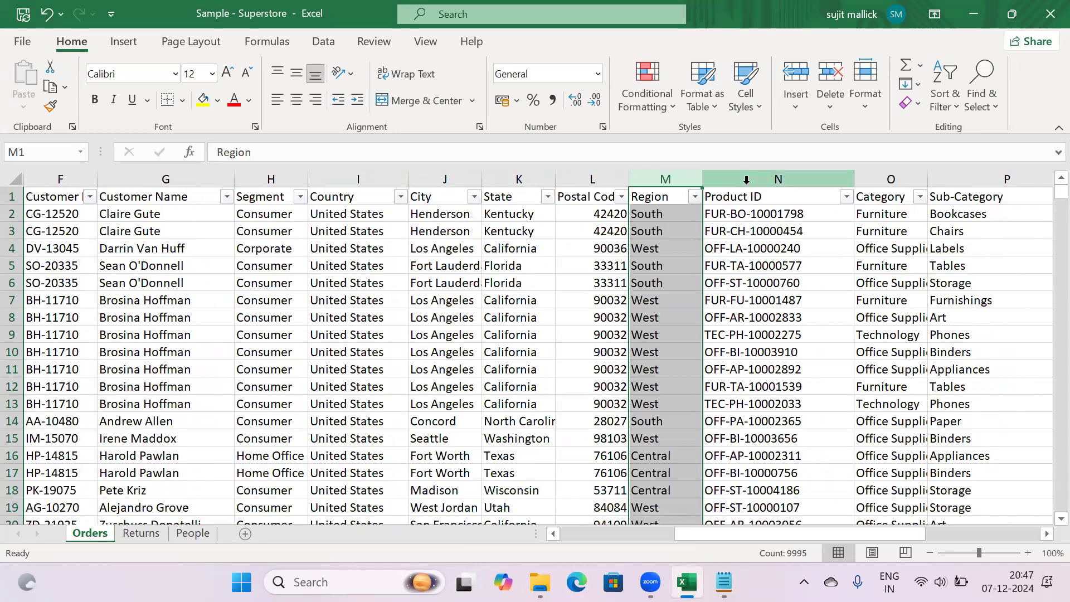
Inspect the Product ID and Category columns and the Category filter list
left_click(748, 177)
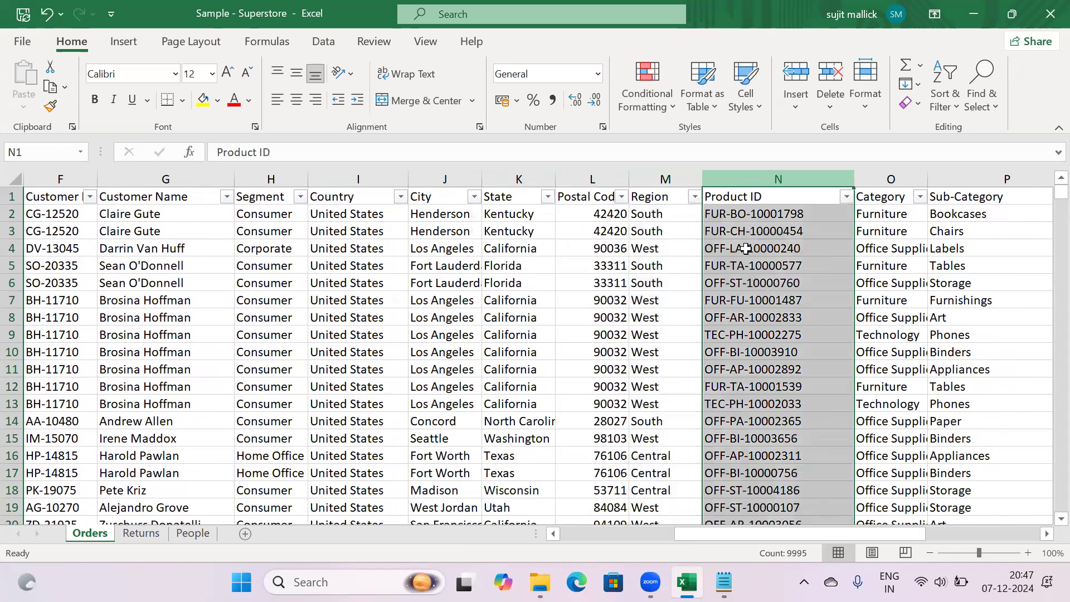
left_click(745, 219)
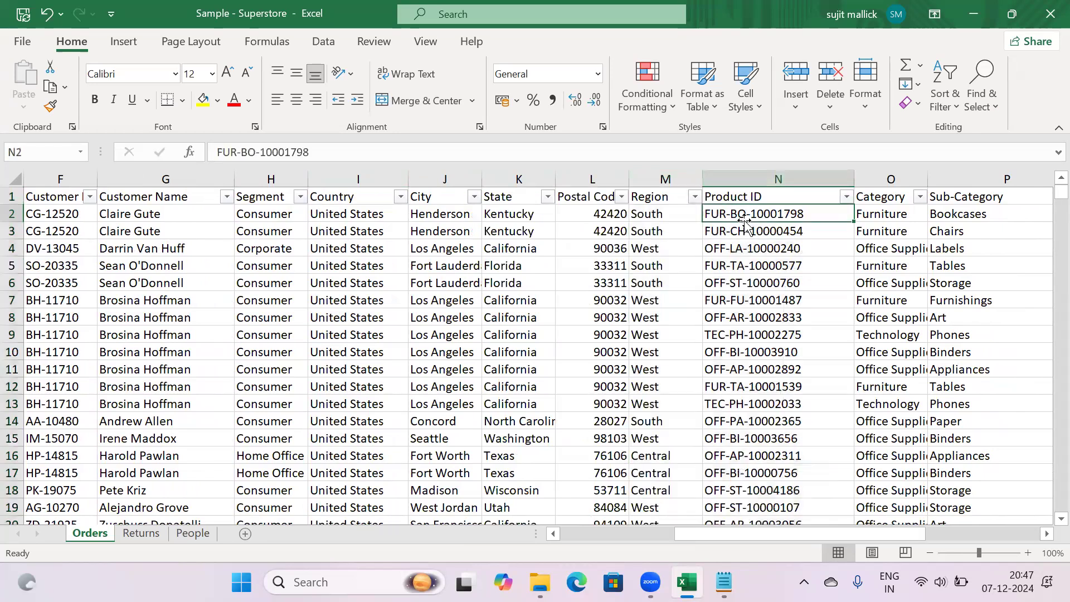
left_click(883, 179)
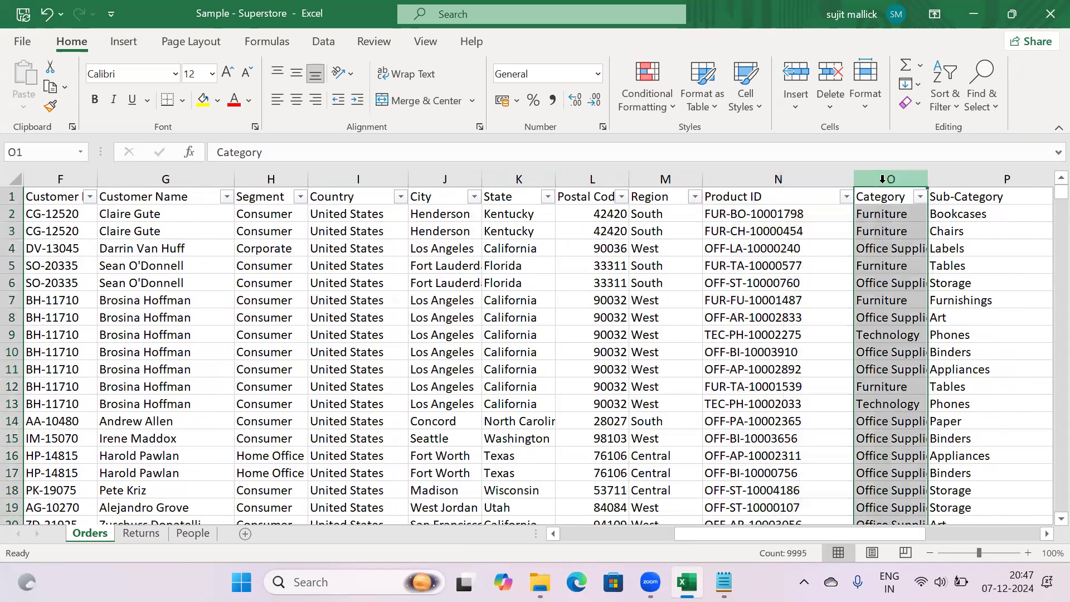
left_click(919, 198)
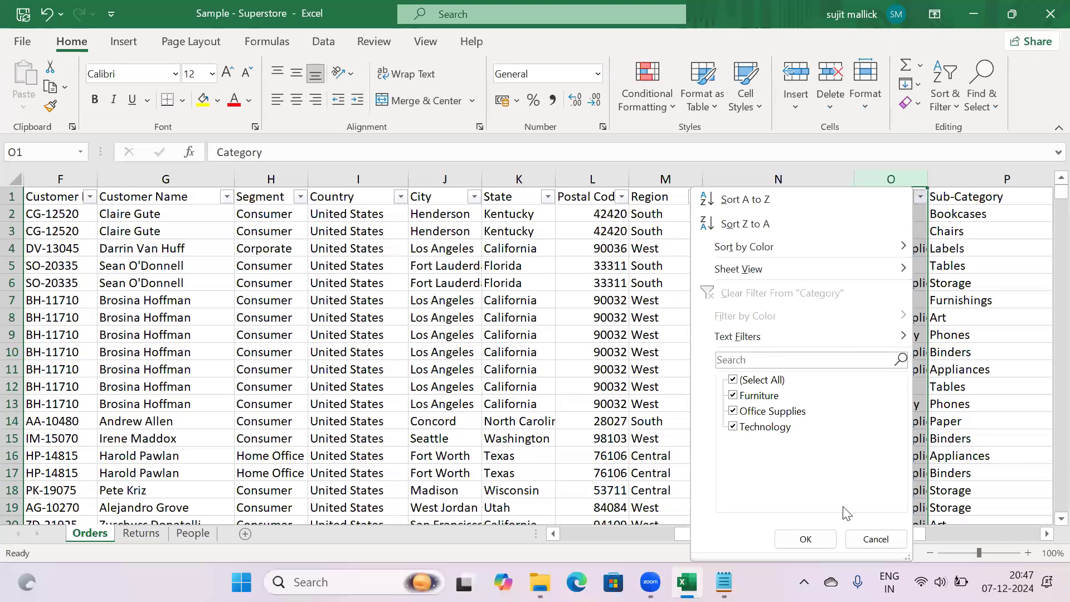
left_click(873, 543)
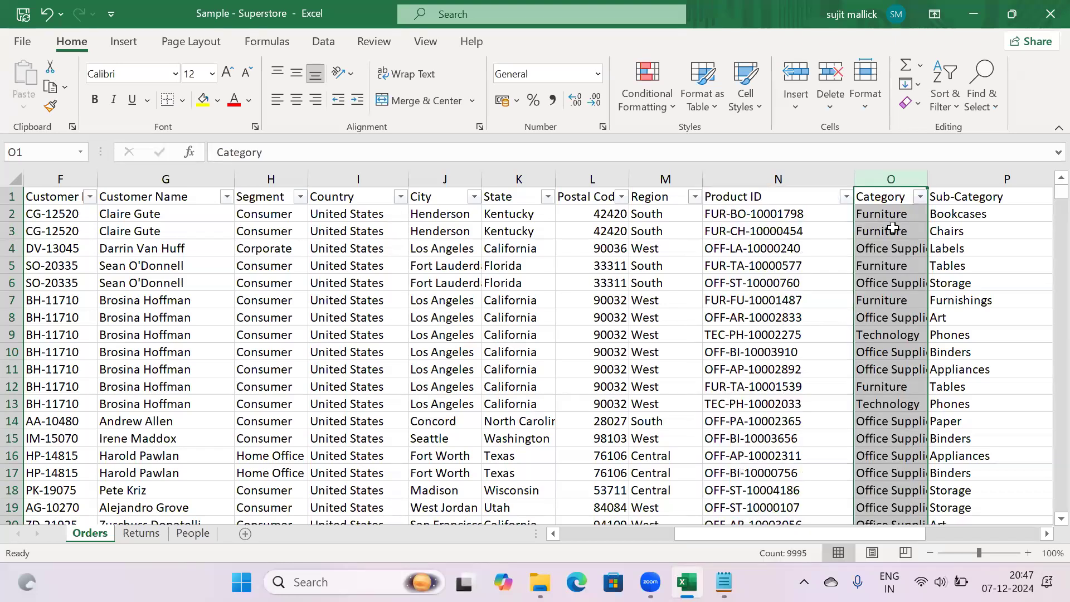
left_click(890, 217)
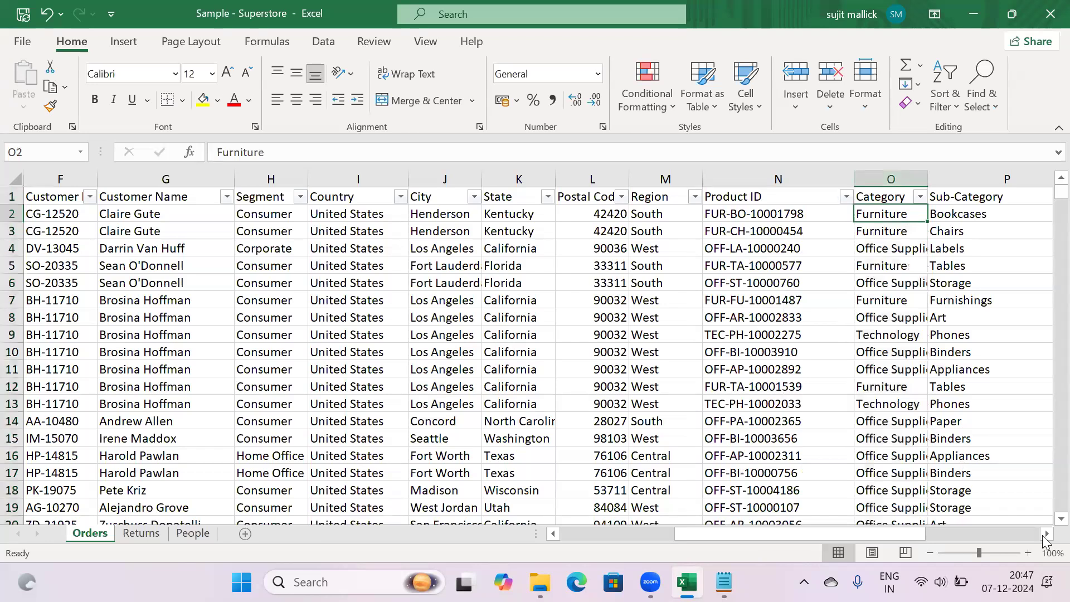
Scroll further right and reopen the Category filter dropdown with Alt+Down
left_click(1047, 534)
left_click(1047, 534)
scroll(1032, 518, "right", 1)
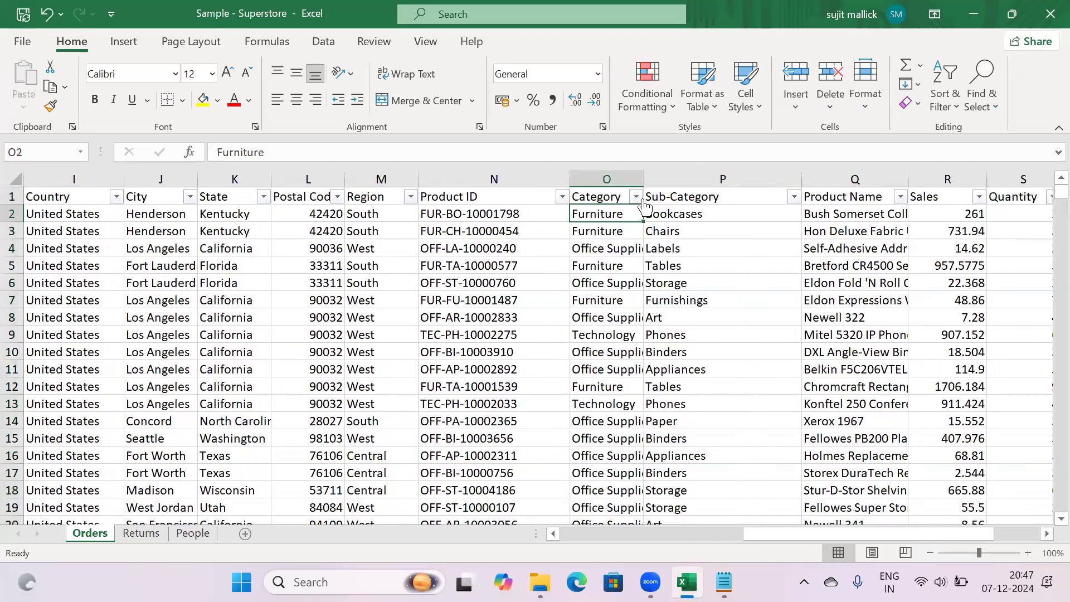
key("alt+Down")
Filter the Orders table to show only Furniture
left_click(449, 380)
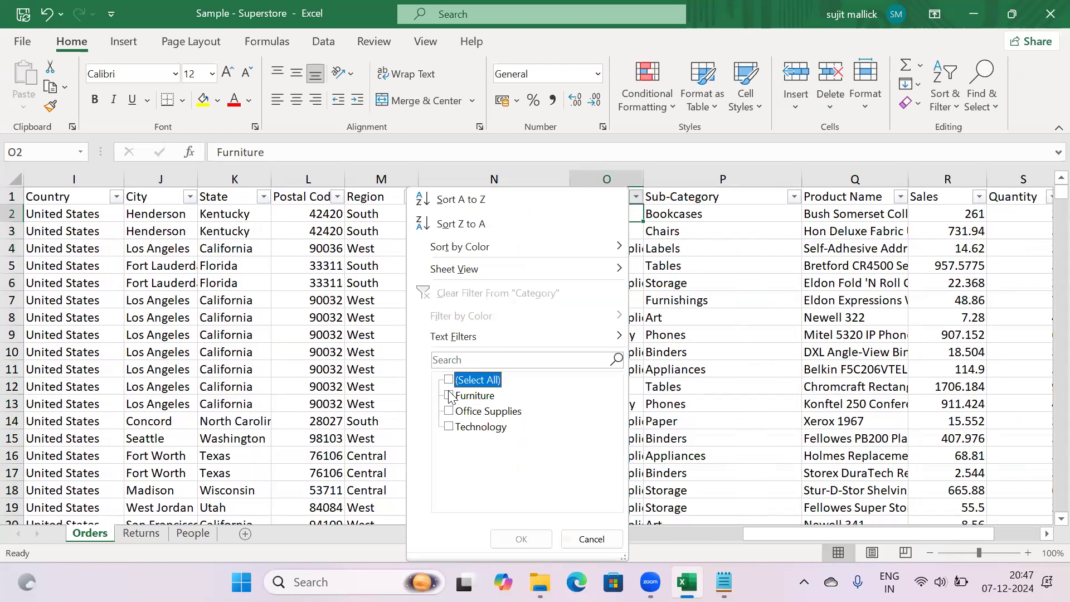
left_click(448, 396)
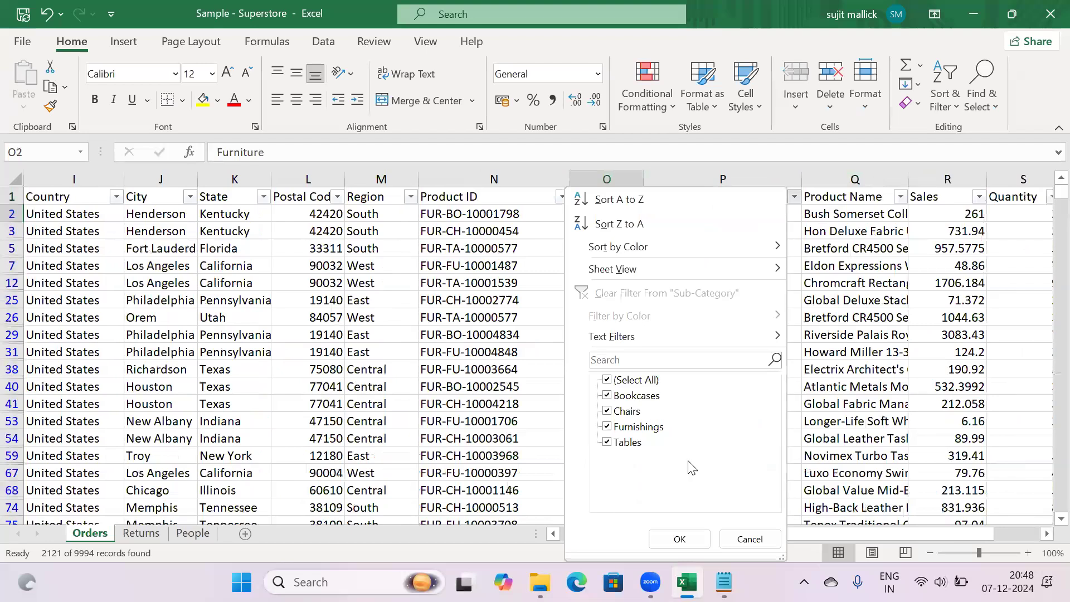
left_click(743, 539)
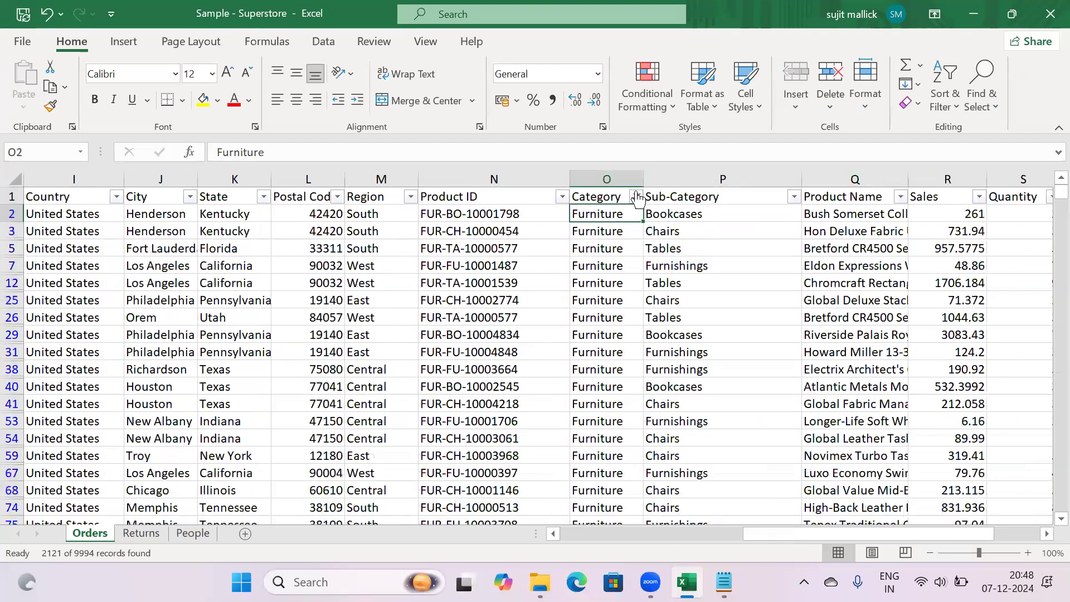
Switch the Category filter to Technology, check its sub-categories, then clear the Category filter
left_click(636, 196)
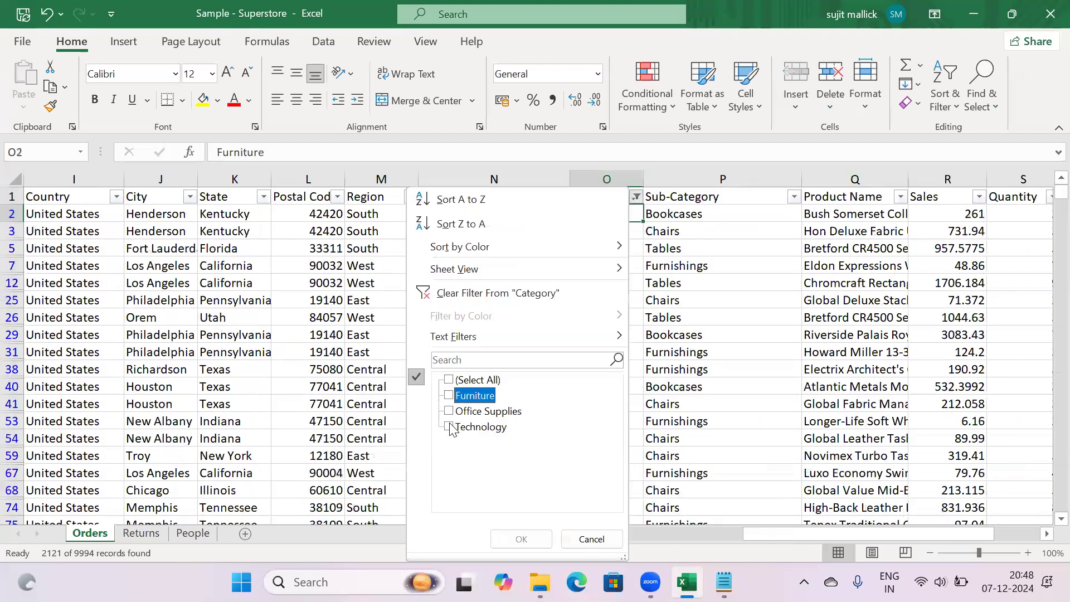
left_click(450, 427)
left_click(540, 549)
left_click(794, 196)
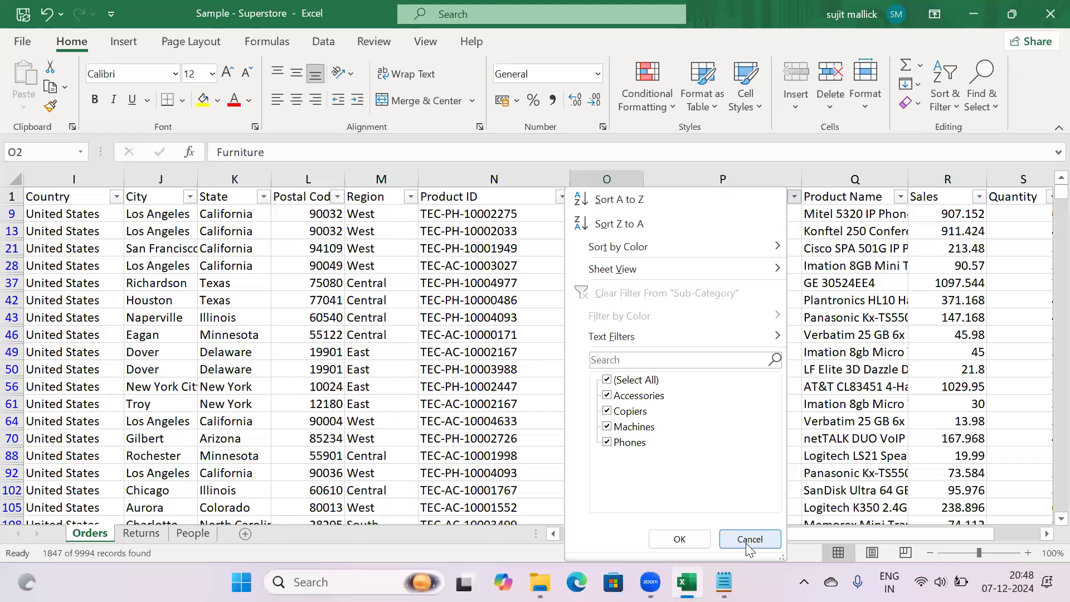
left_click(749, 539)
left_click(636, 196)
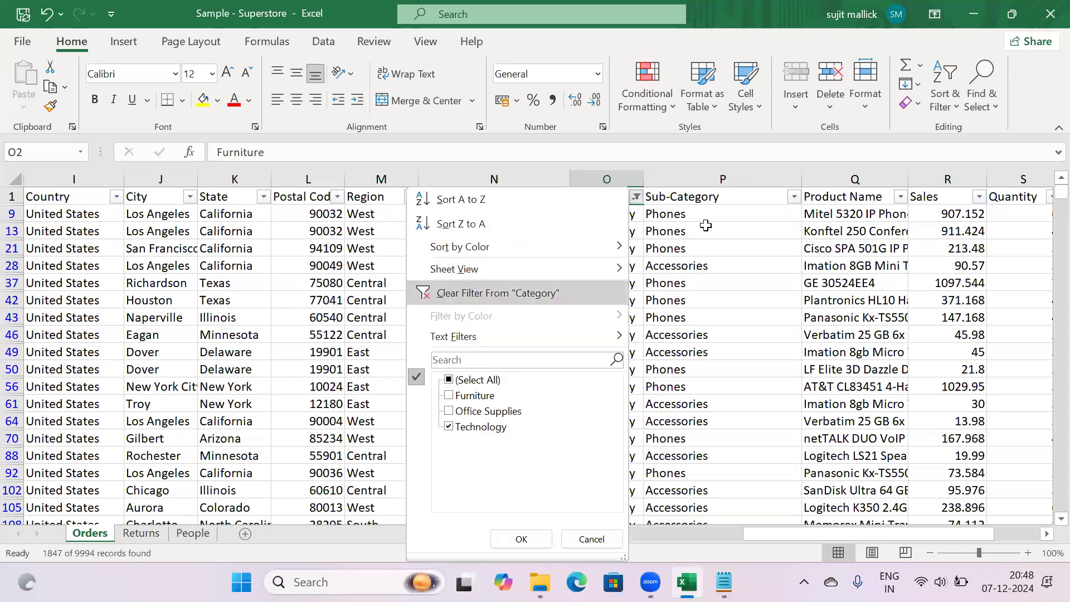
left_click(701, 193)
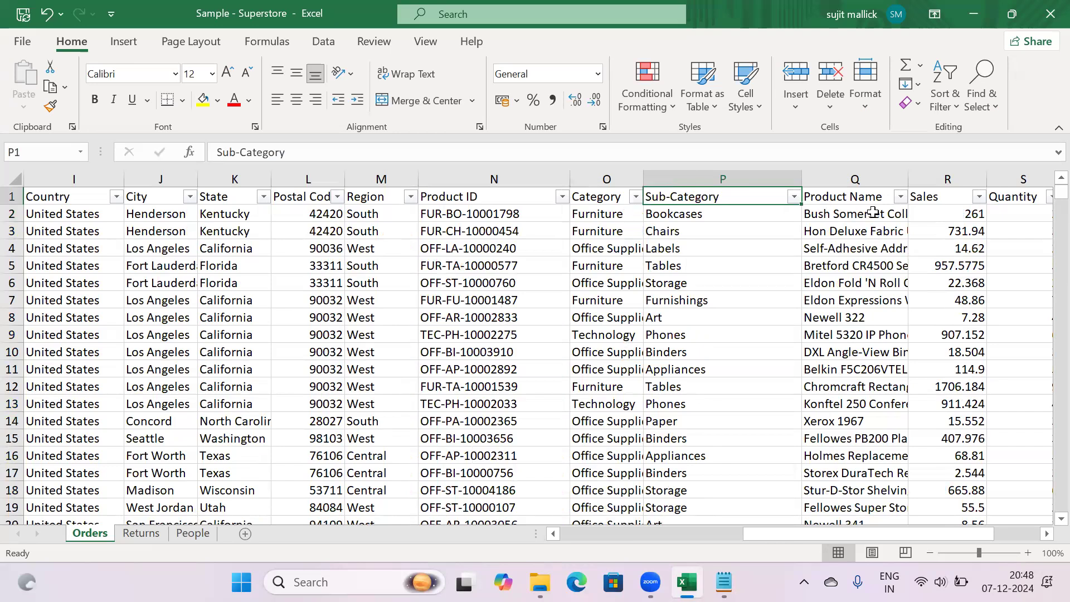
Inspect row 2 from Product Name across Sales 261 to Profit 41.9136
left_click(848, 213)
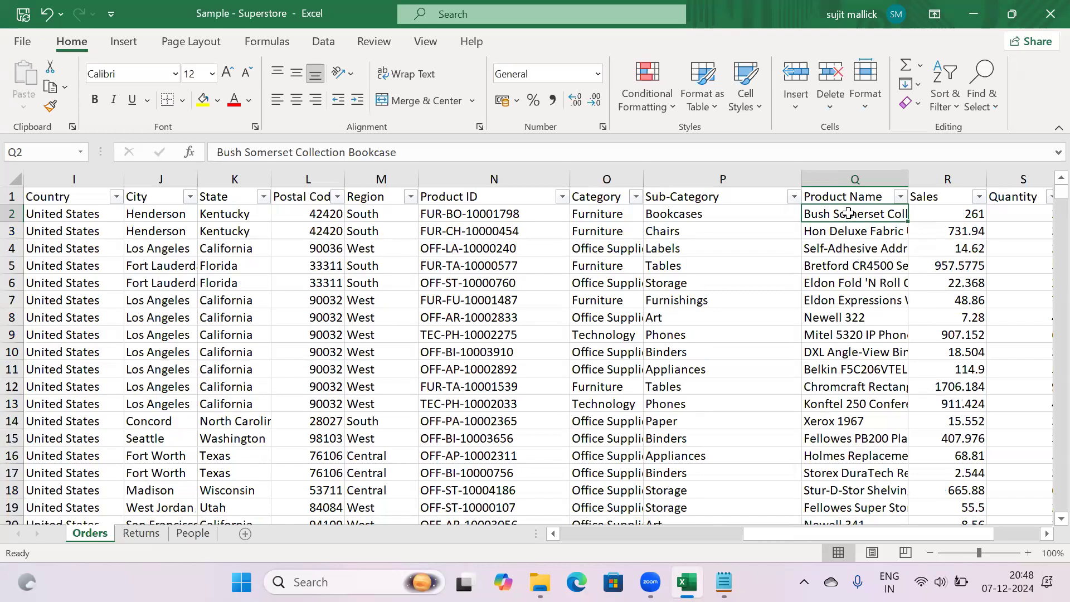
left_click(525, 223)
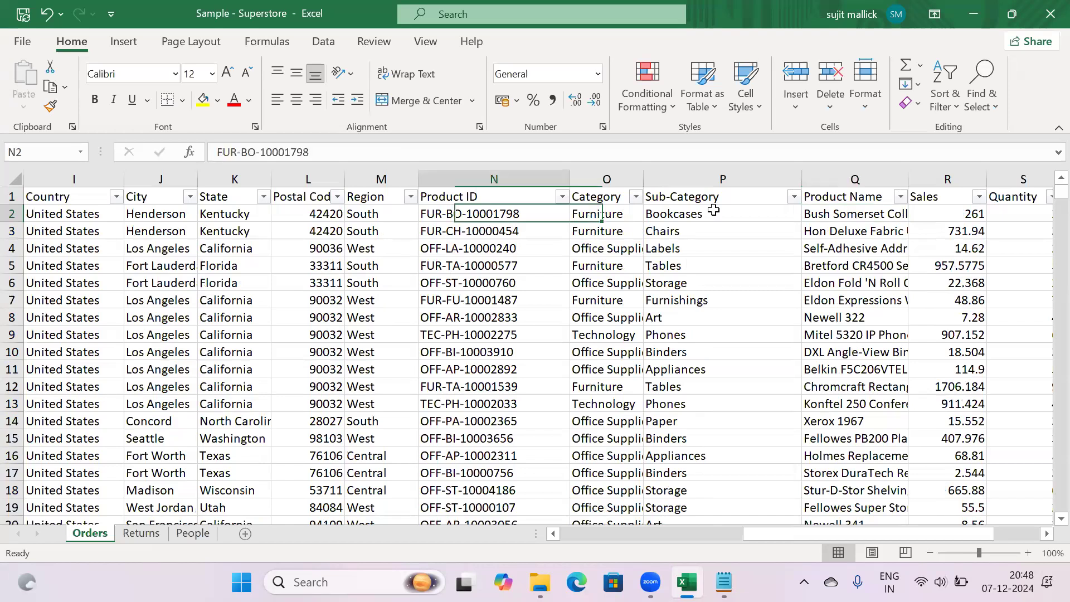
left_click(865, 214)
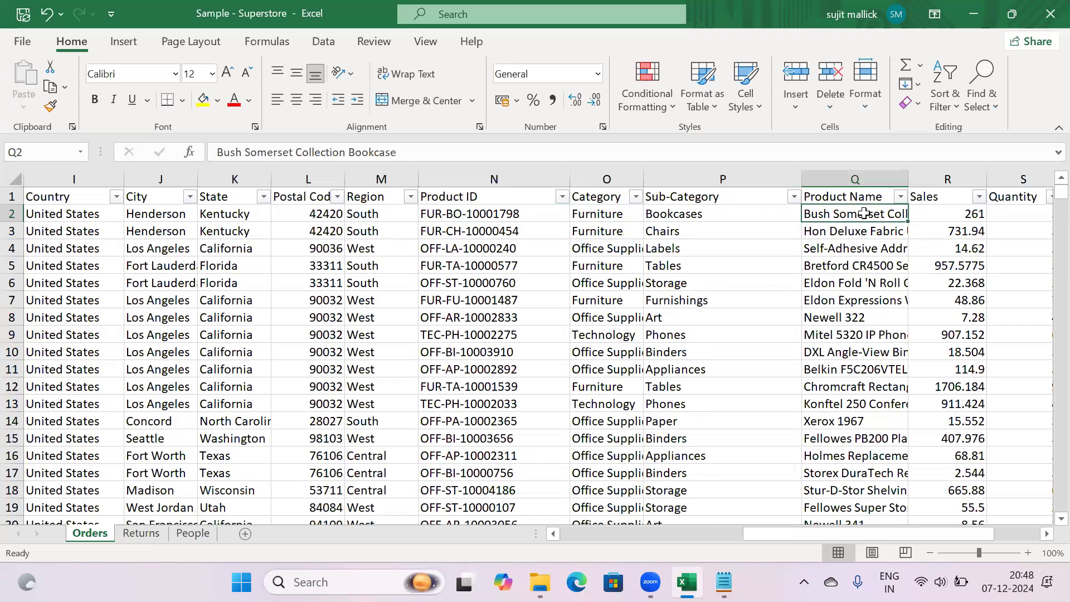
key("Right")
key("Right")
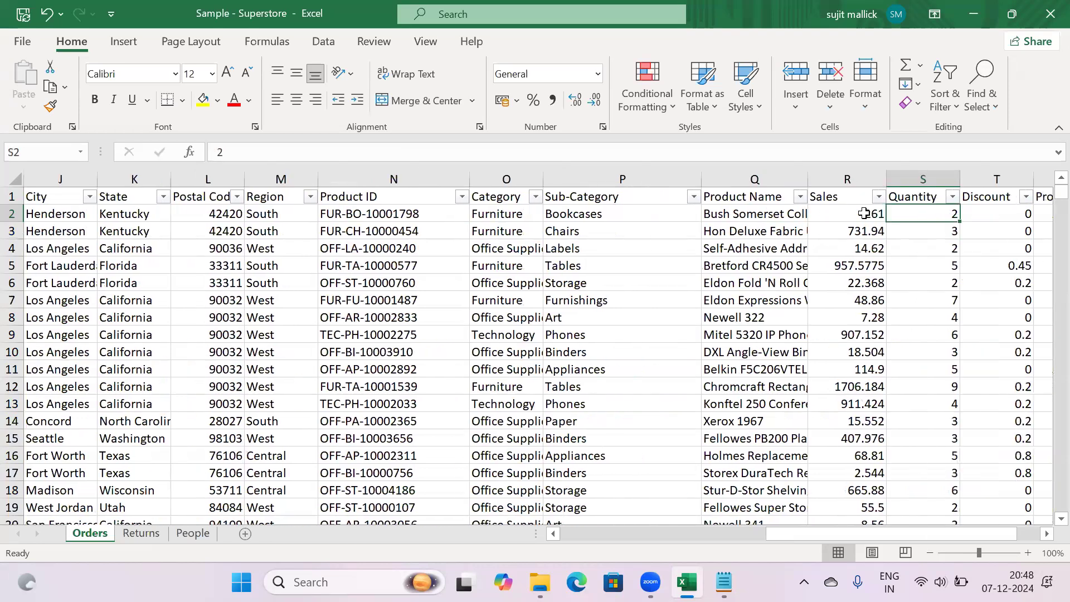
key("Right")
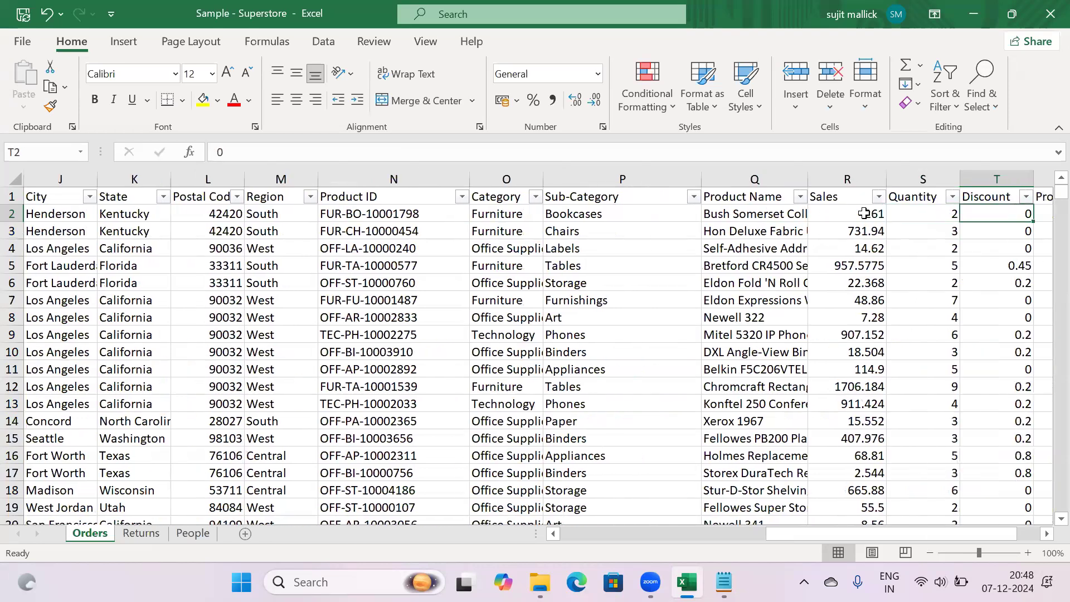
key("Right")
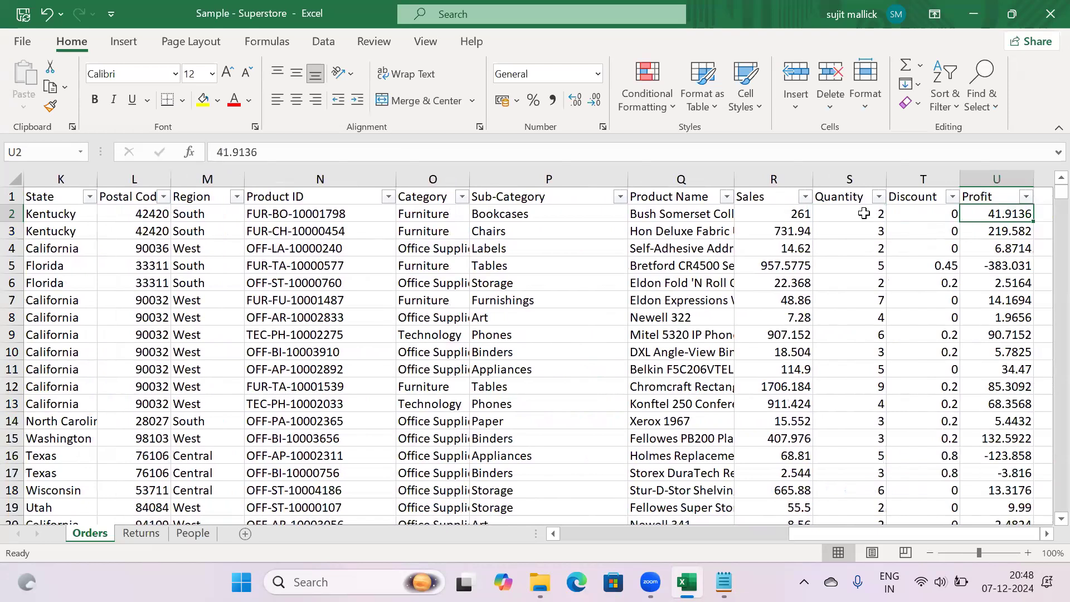
key("Right")
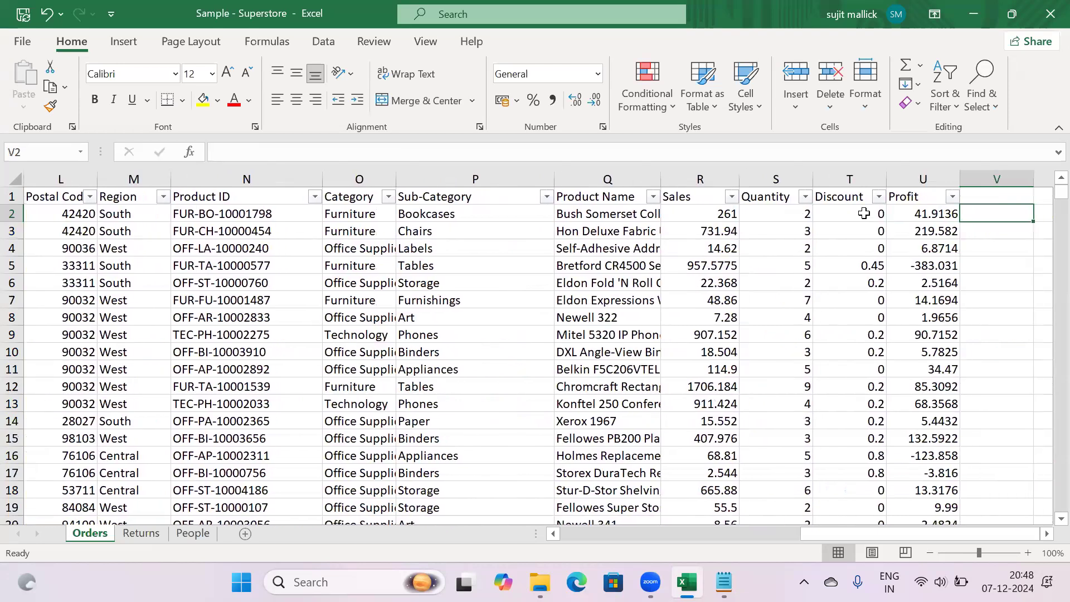
key("Left")
key("Left")
key("Left")
key("Left")
key("Left")
key("Left")
key("Left")
key("Left")
key("Left")
key("Left")
key("Left")
key("Left")
key("Left")
key("Left")
key("Left")
key("Left")
key("Left")
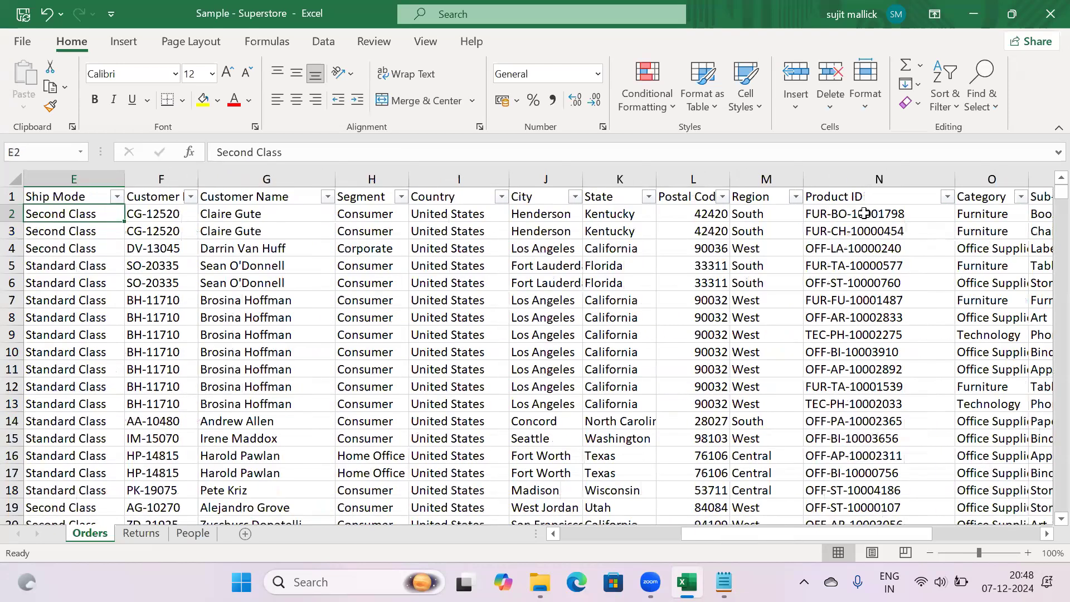
key("Left")
key("Left")
key("Left")
key("Left")
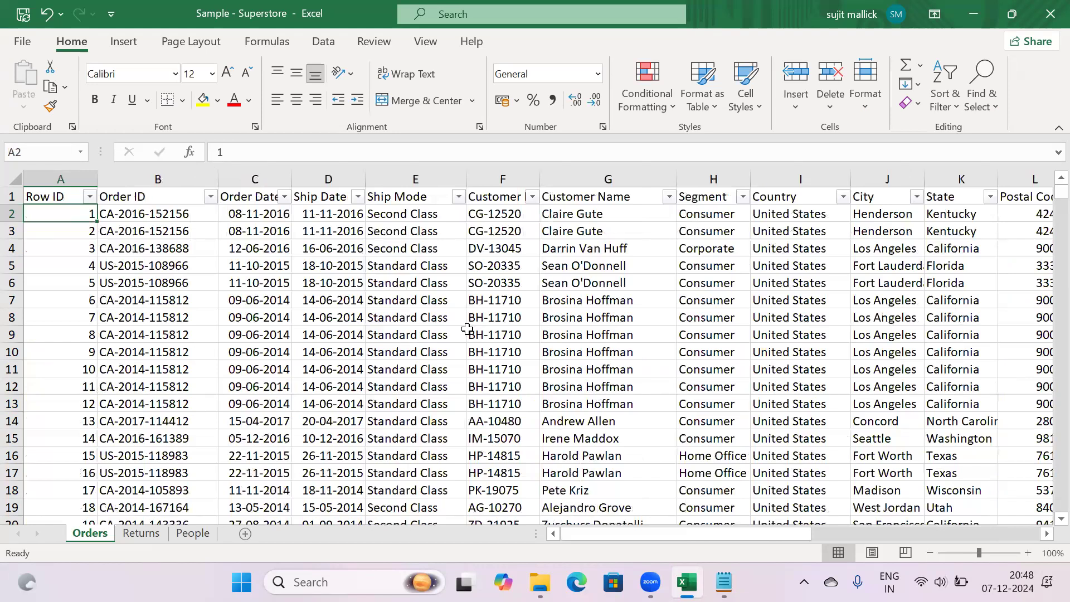
left_click(468, 333)
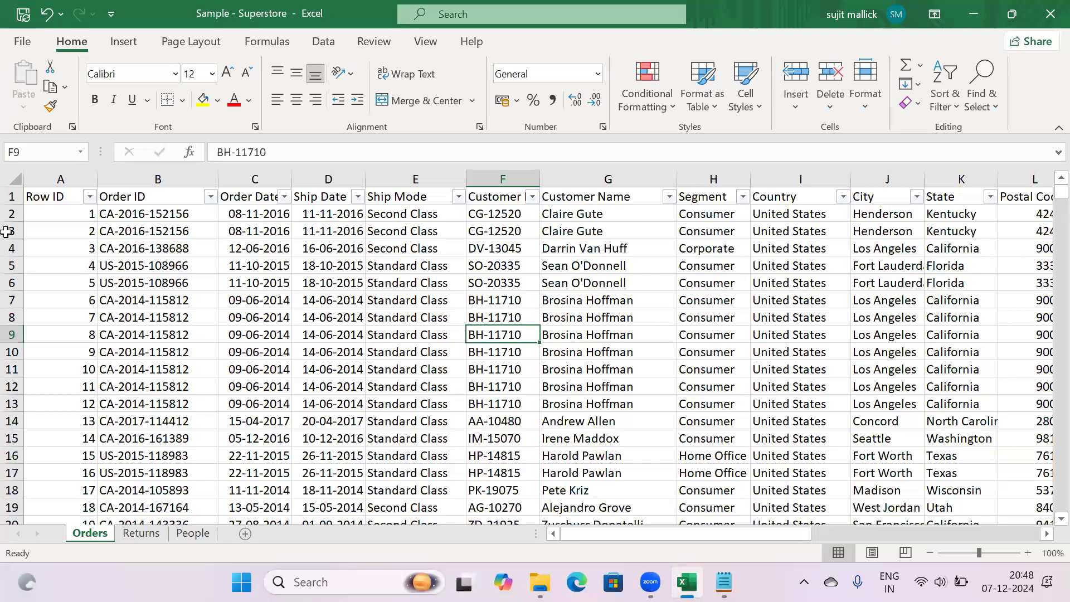
Select header row 1 and turn off AutoFilter with Ctrl+Shift+L
left_click(12, 195)
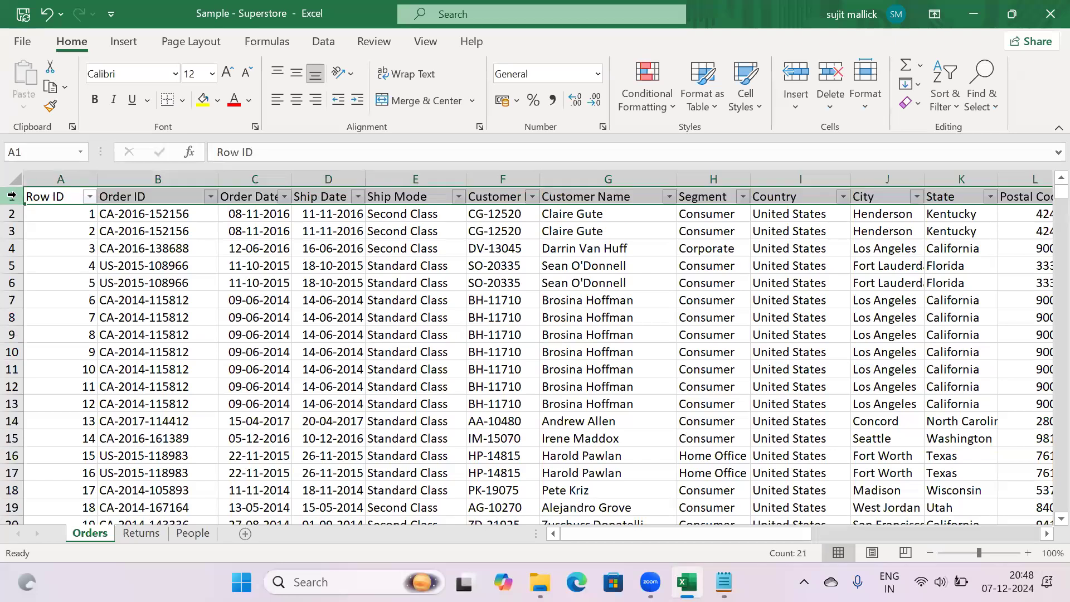
key("ctrl+shift+l")
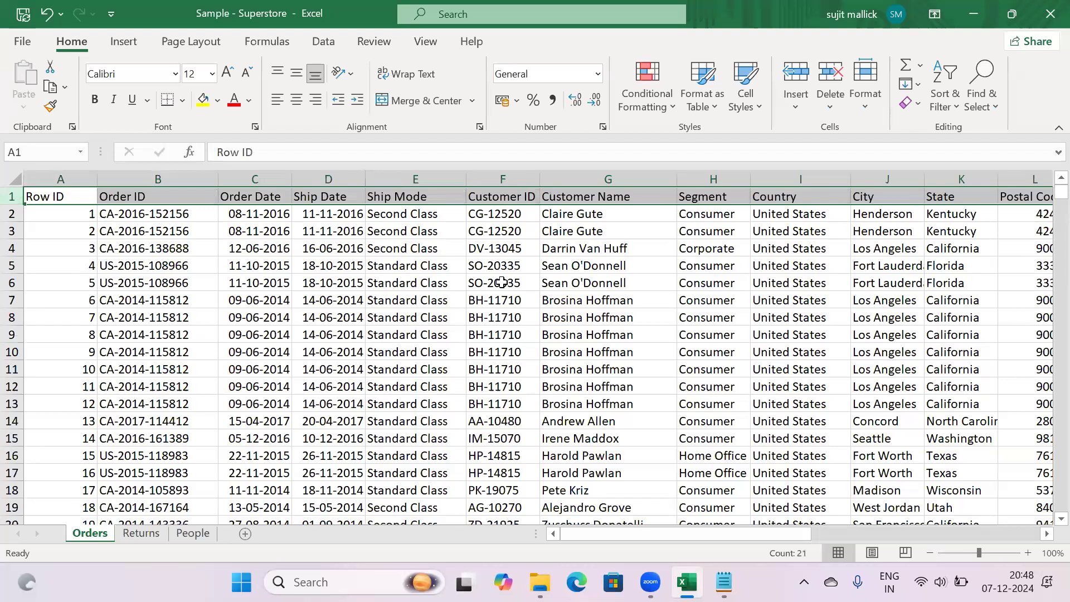
left_click(502, 283)
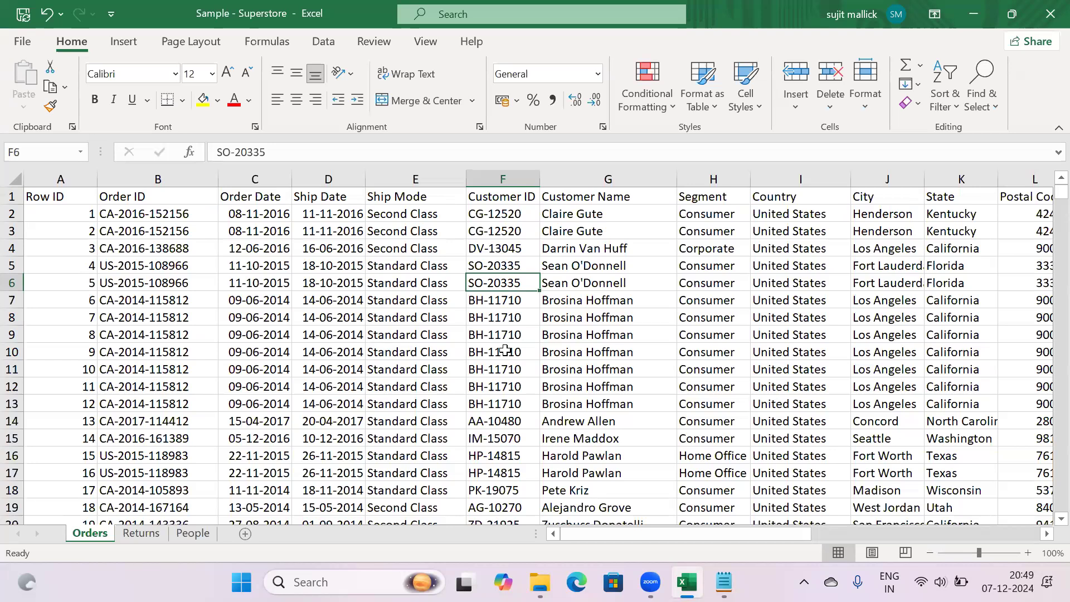
Add '- Total Sales', '- Total Profit', '- Total QTy', '- Total Discount', '- Each Category by Sales' lines
left_click(723, 582)
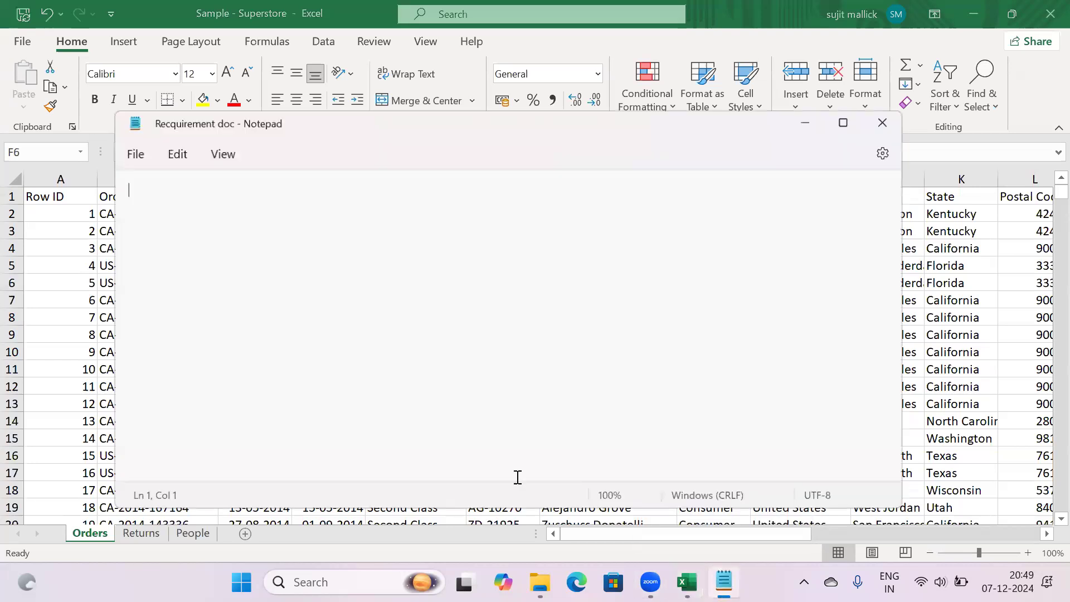
key("Return")
type("-")
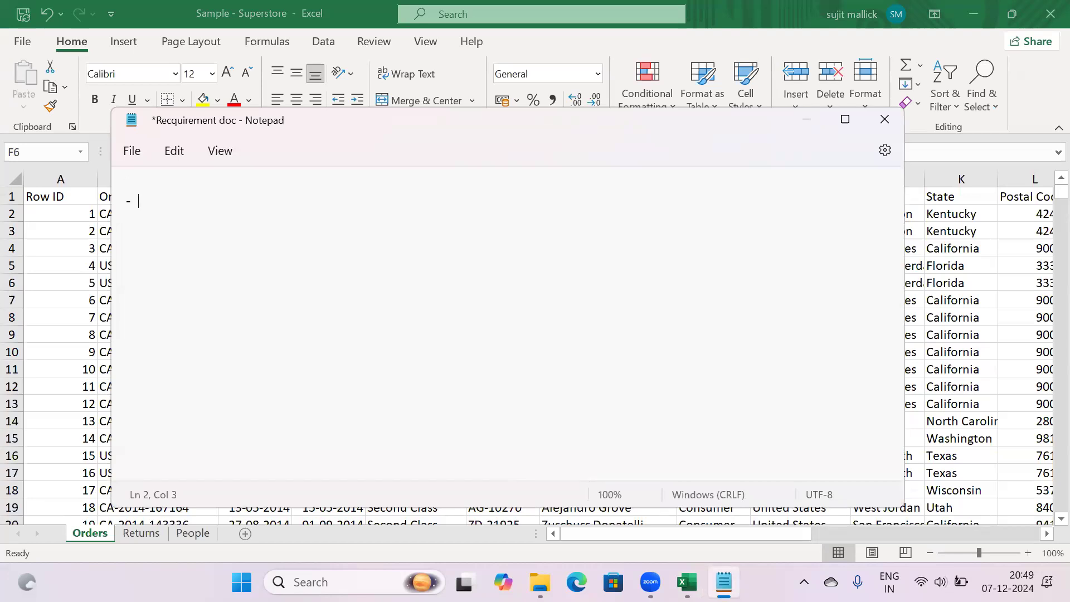
type(" Total Sales")
key("Return")
type("- Total Profit")
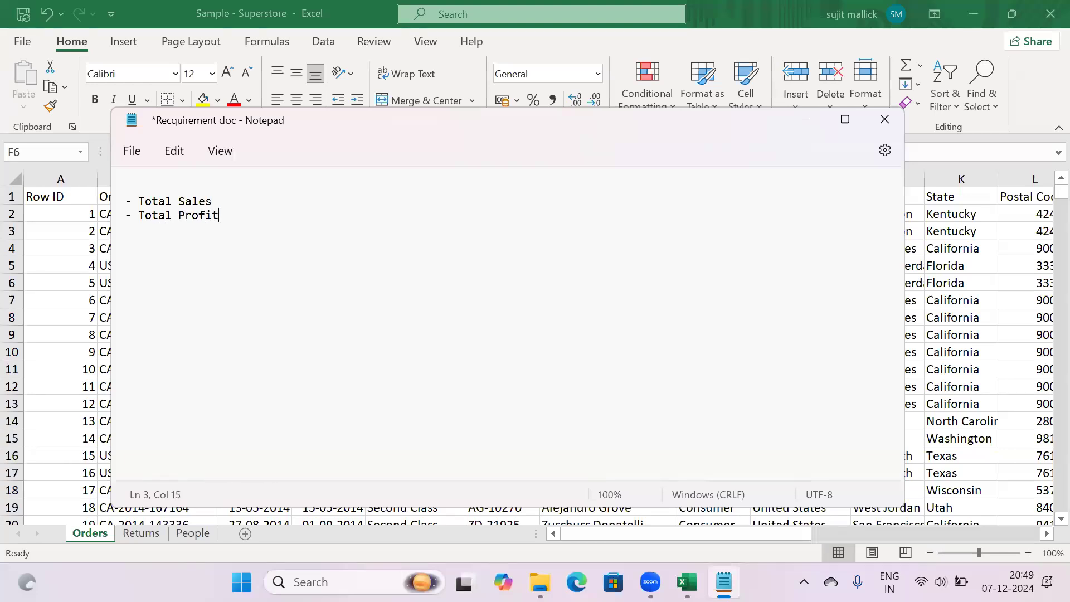
key("Return")
type("- Total QTy")
key("Return")
type("- Total Disco")
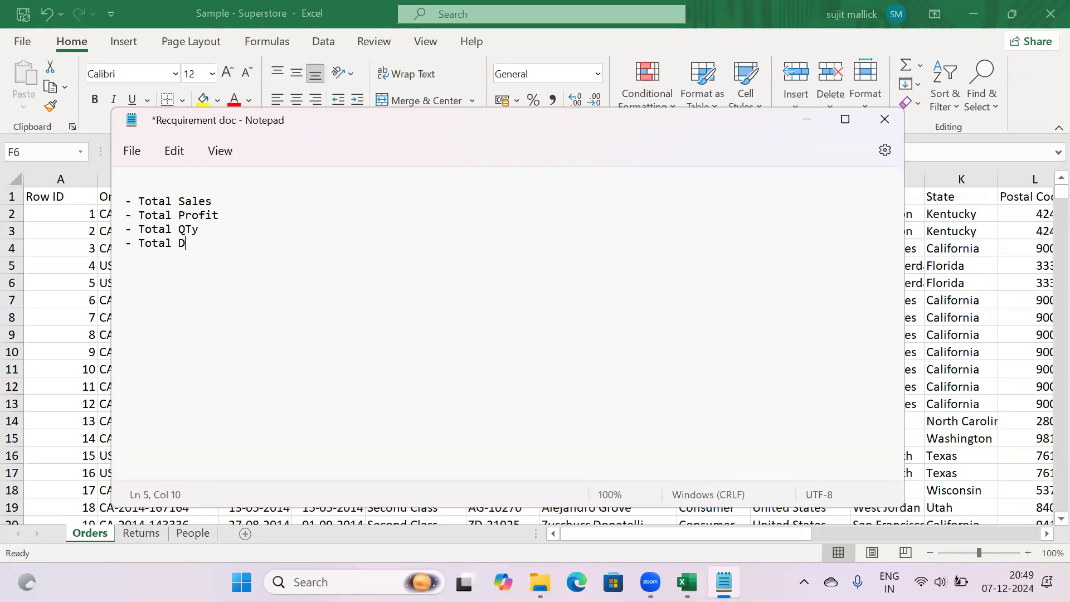
type("unt")
key("Return")
key("Return")
key("Return")
type("- Each Category")
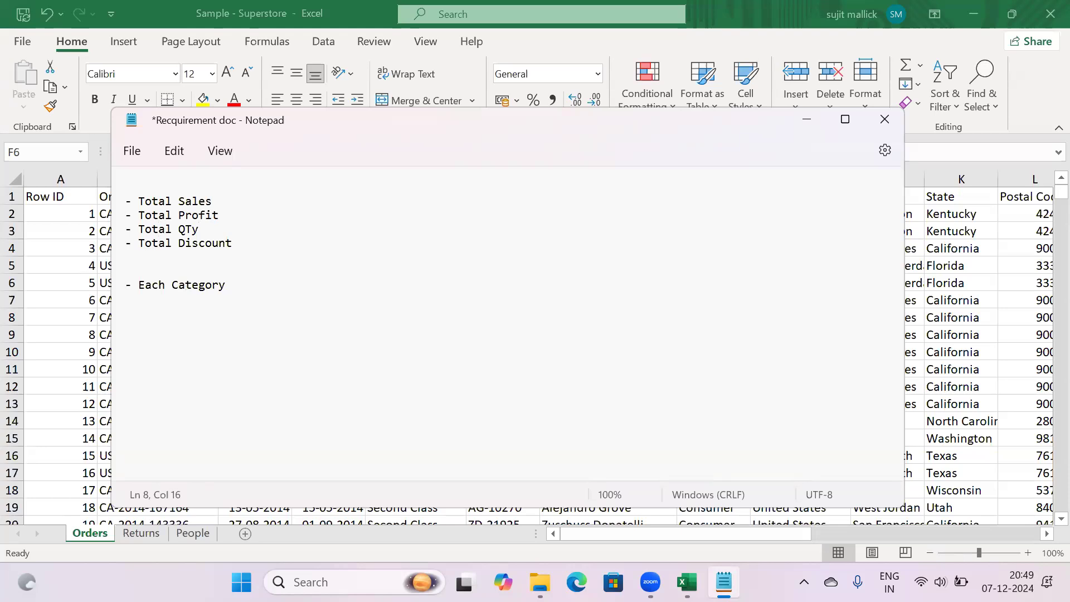
type(" by Sales")
left_click(806, 123)
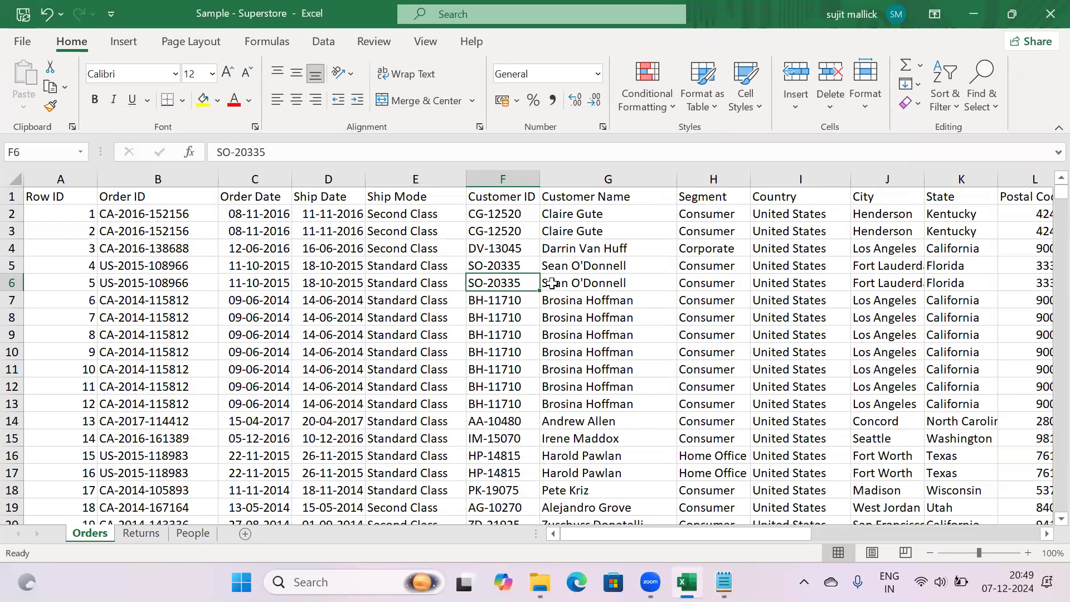
Scroll right to select Technology cell O9, then bring the Requirement doc forward
left_click(1045, 535)
left_click(1045, 536)
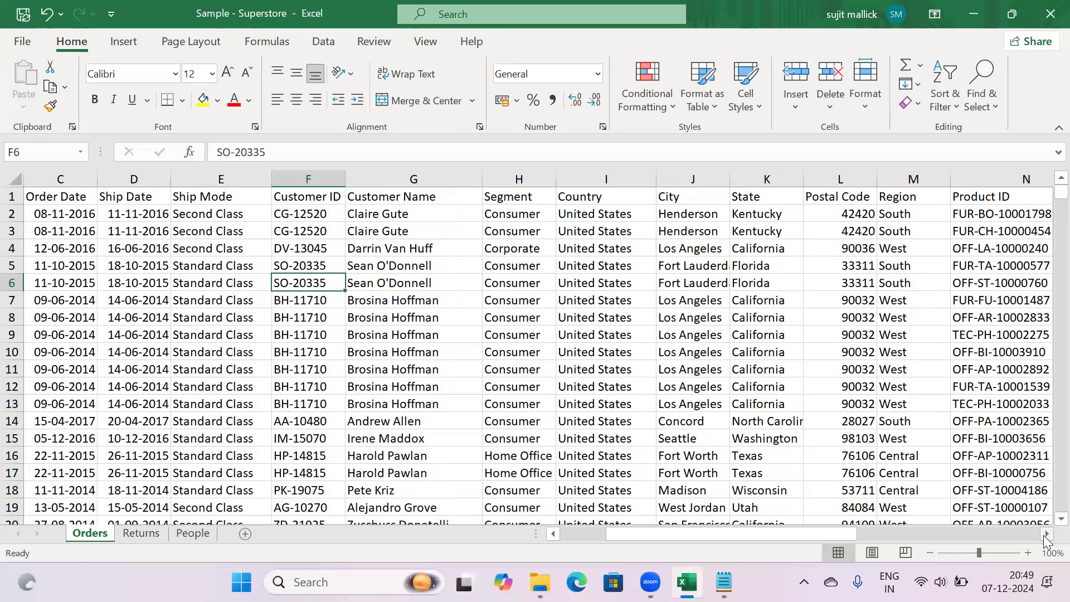
scroll(1047, 540, "right", 4)
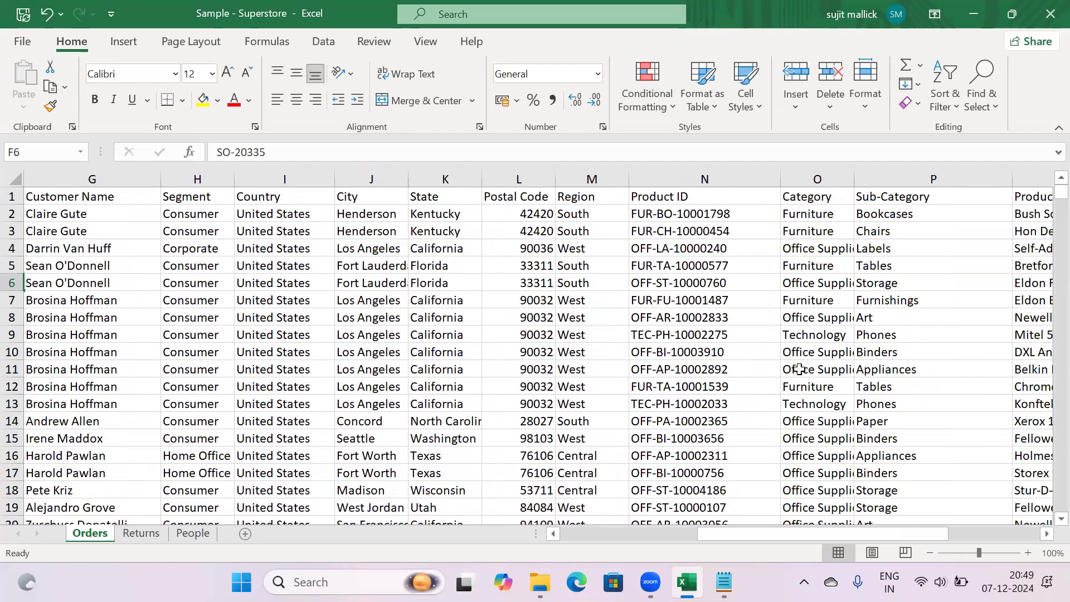
left_click(813, 336)
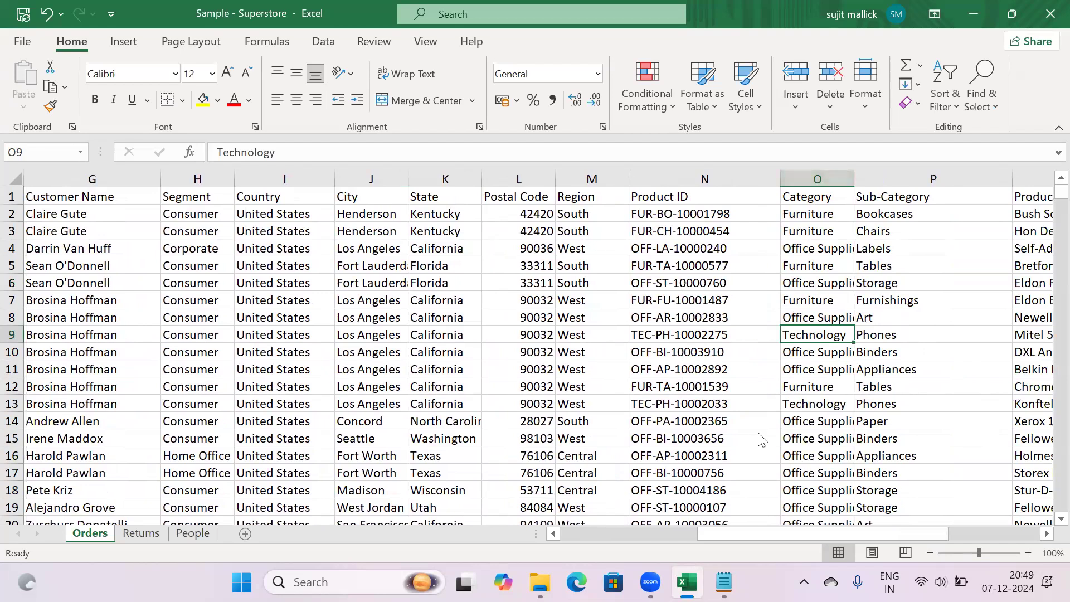
left_click(724, 582)
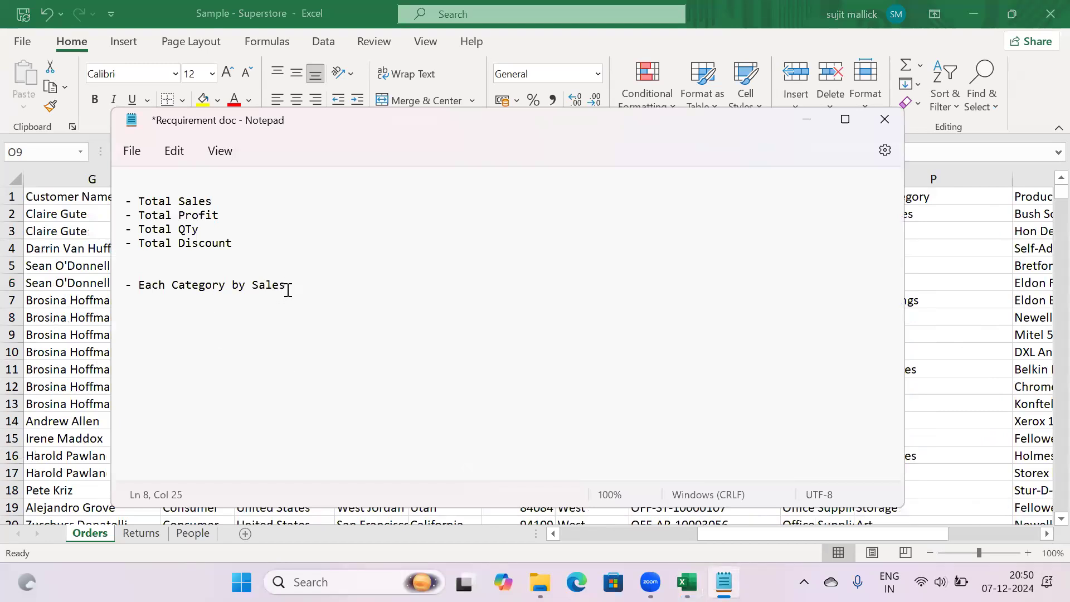
Add '- Each Region by Sales' and '- Top 5 Sub categories by Profits' lines, then minimise Notepad
key("Return")
type("- Each Region by Sales")
key("Return")
type("- ")
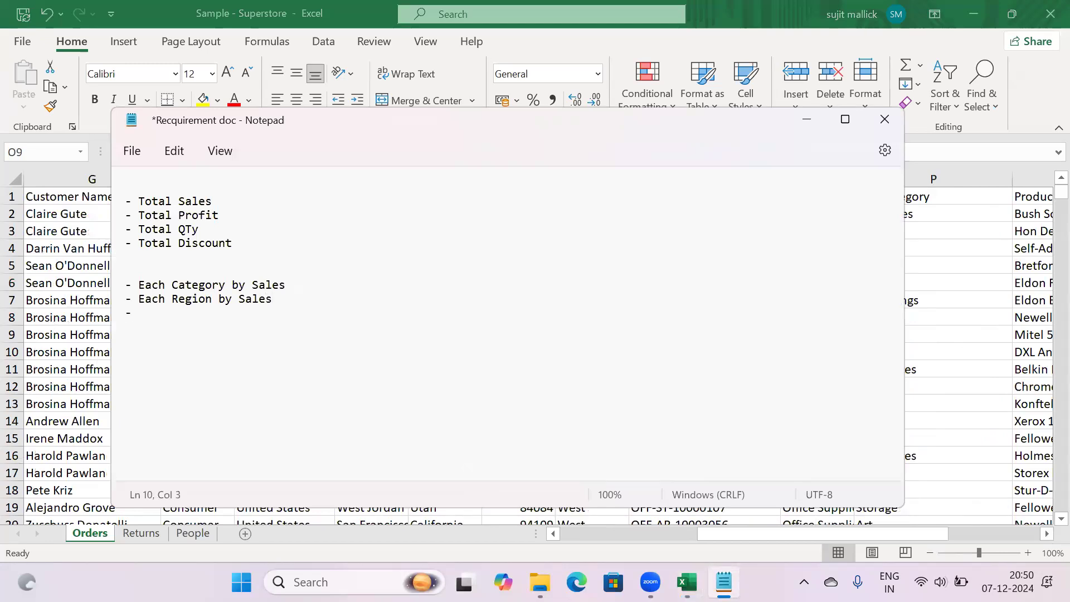
type("Top 5 Sub categories by Sales")
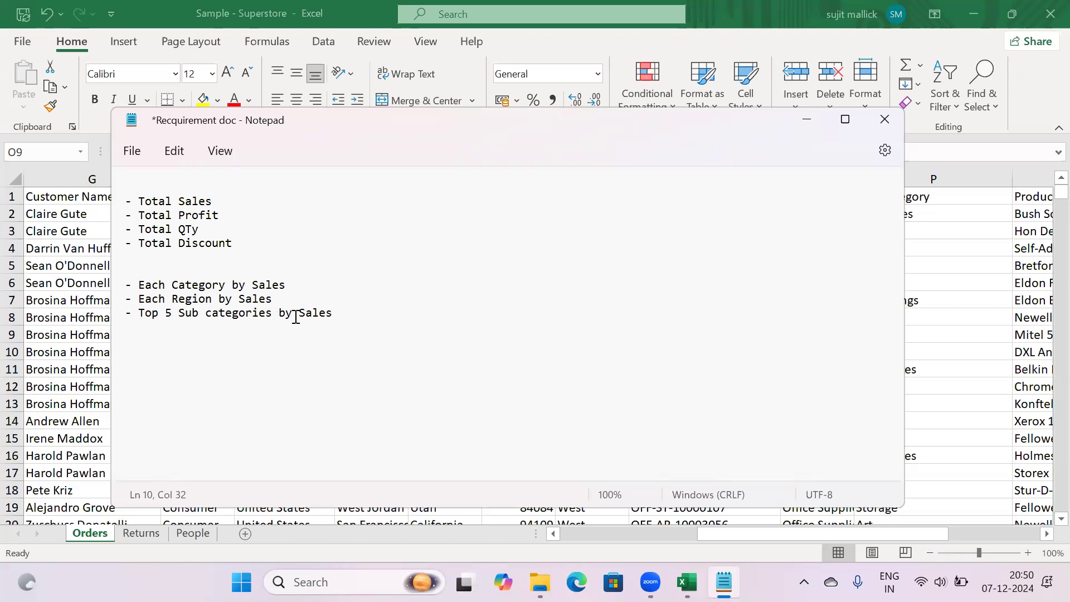
key("BackSpace")
key("BackSpace")
key("BackSpace")
key("BackSpace")
key("BackSpace")
type("Profits")
left_click(806, 119)
Restore the Orders header filters from P1, review the Sub-Category filter list, then reopen the Requirement doc
left_click(883, 199)
key("ctrl+shift+l")
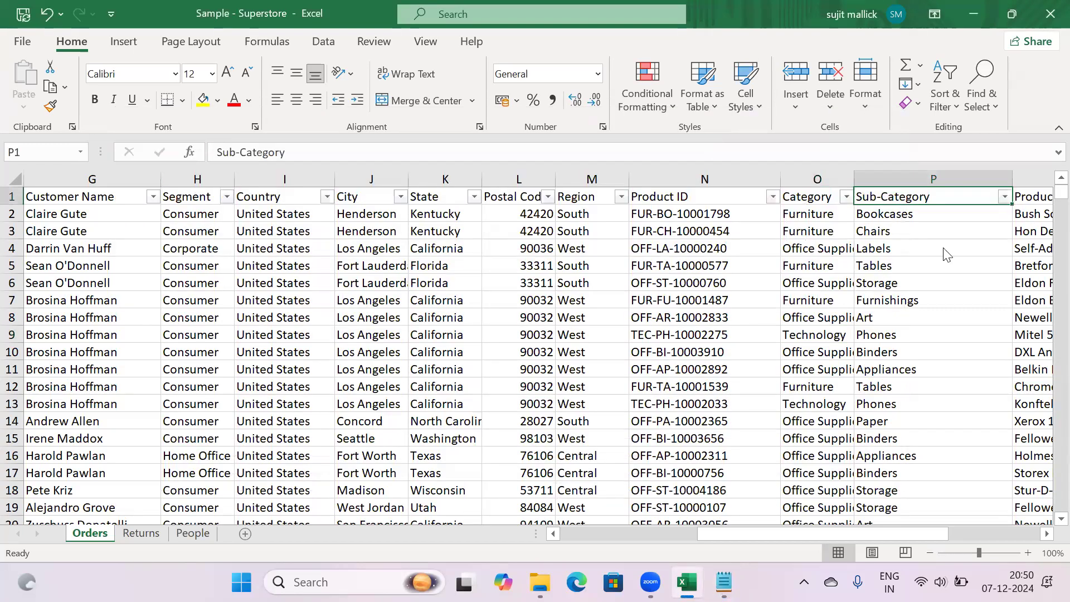
key("alt+Down")
mouse_move(984, 402)
left_mouse_down()
mouse_move(981, 474)
mouse_move(984, 378)
mouse_move(978, 484)
mouse_move(982, 381)
left_mouse_up()
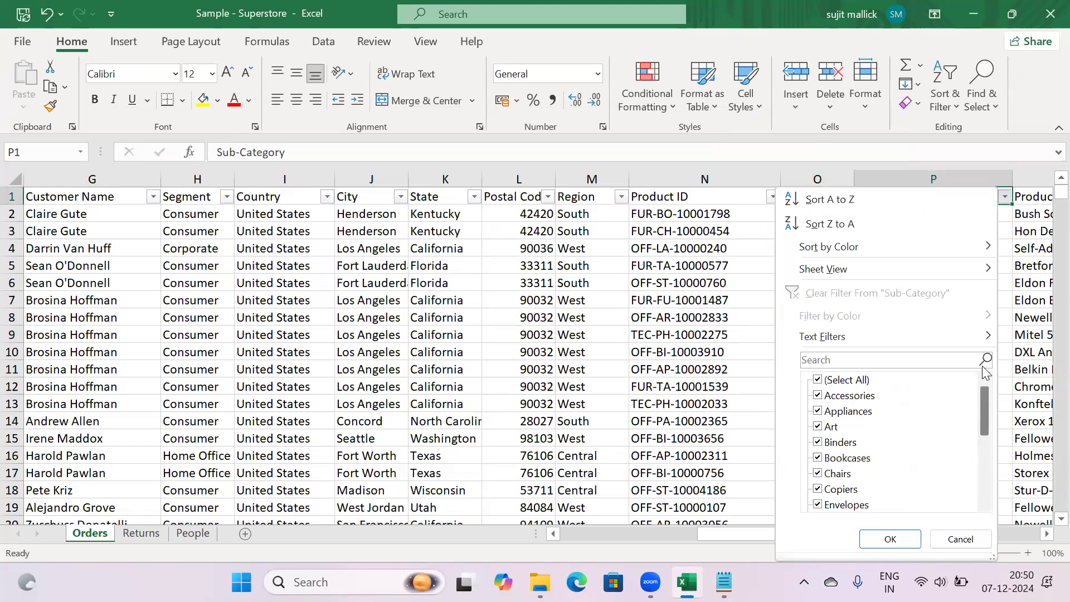
left_click(950, 540)
mouse_move(724, 582)
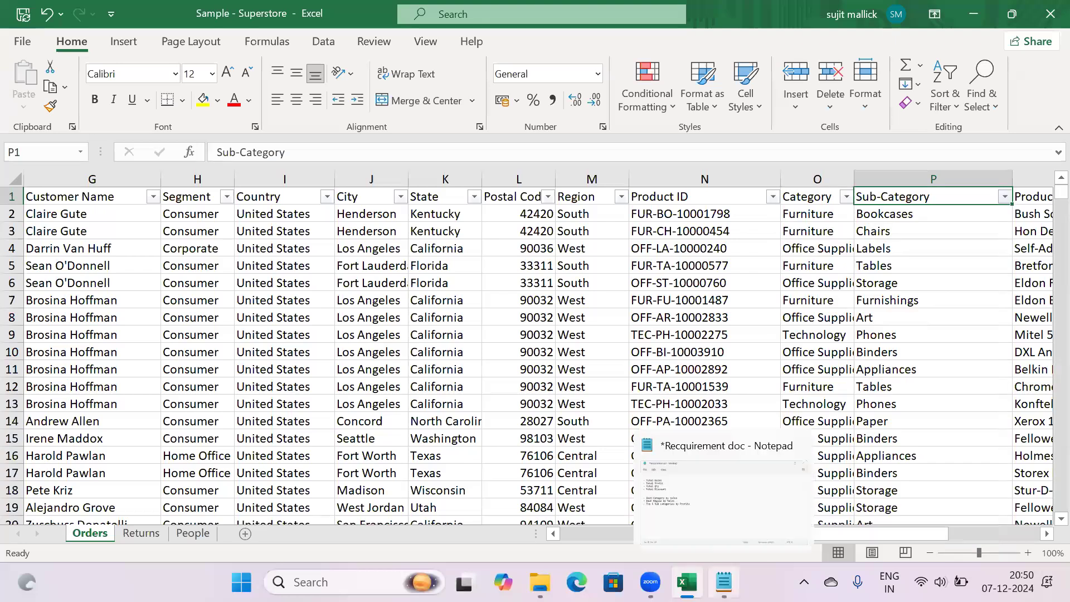
left_click(684, 475)
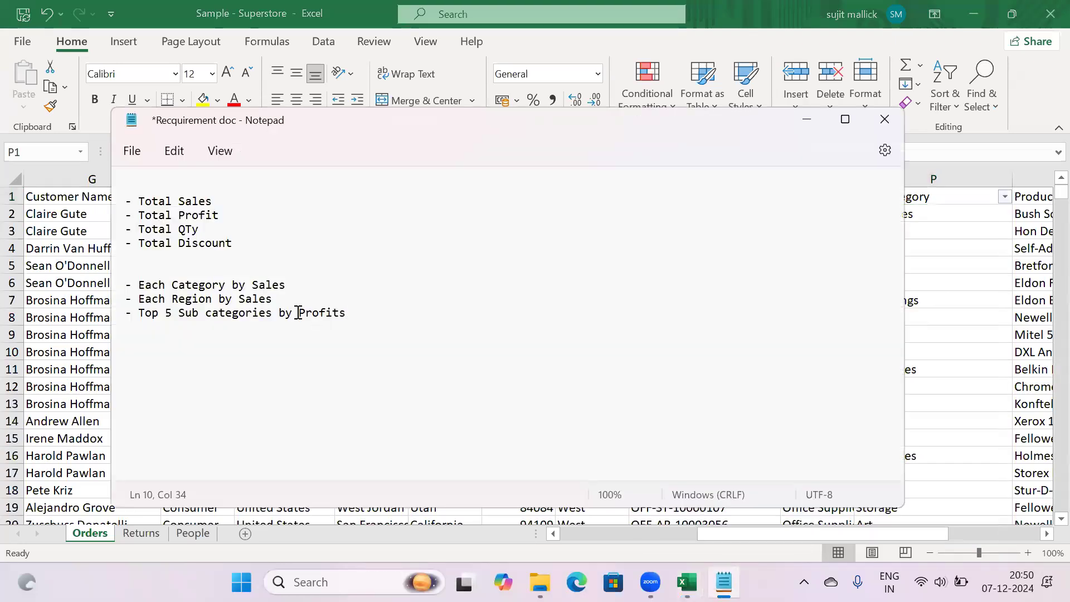
Change the 'Each Region by Sales' requirement to 'Each Segment by Sales'
double_click(300, 313)
left_click(356, 317)
left_click(210, 301)
key("BackSpace")
key("BackSpace")
key("BackSpace")
key("BackSpace")
key("BackSpace")
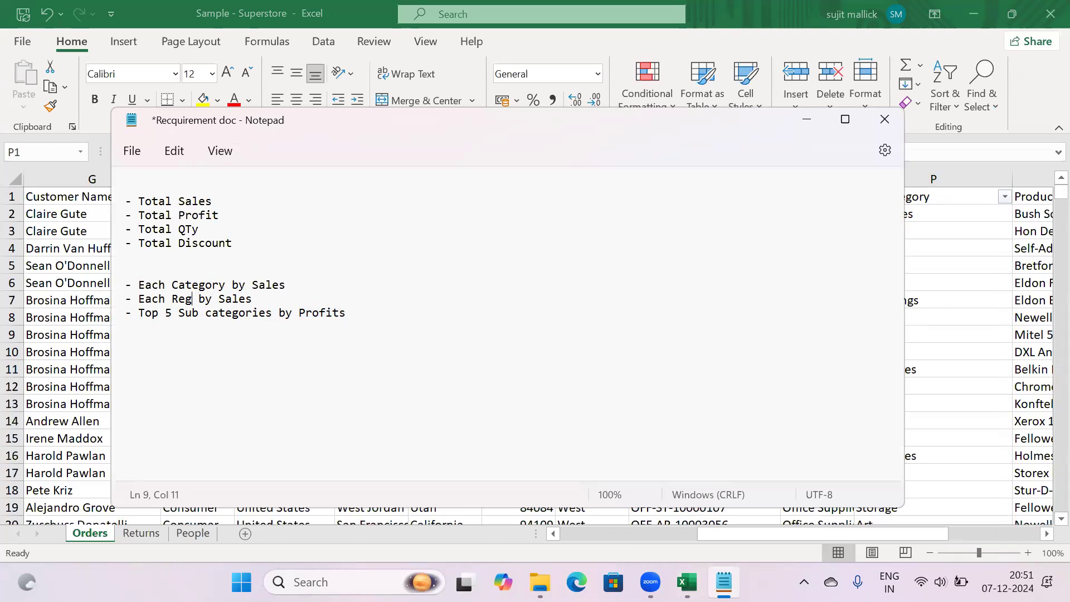
key("BackSpace")
type("Segment")
Add a final line '- Filter the above by using a Region slicer'
left_click(354, 314)
key("Return")
key("Return")
type("- Filter the above by using a")
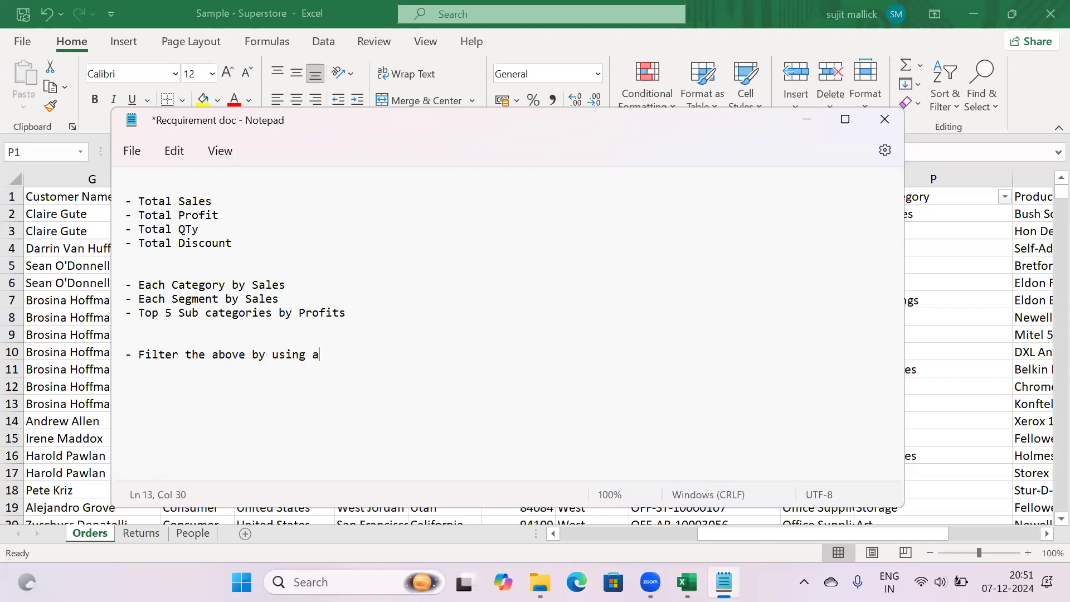
type(" Region slicer")
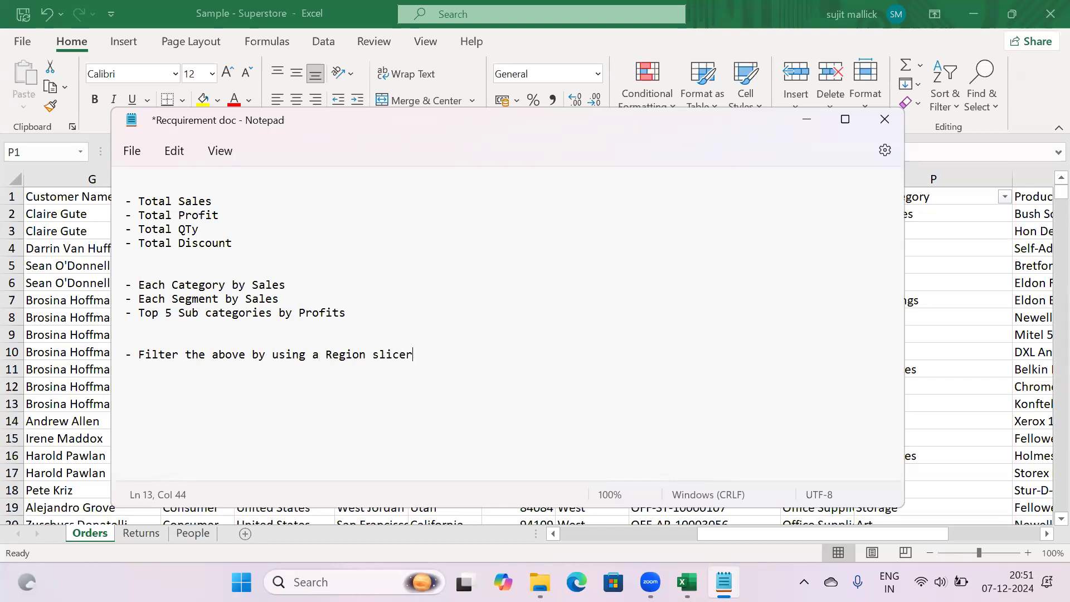
Review the Total Sales, Total Profit, Total QTy, Total Discount and Region slicer requirement lines
left_click(127, 368, "shift")
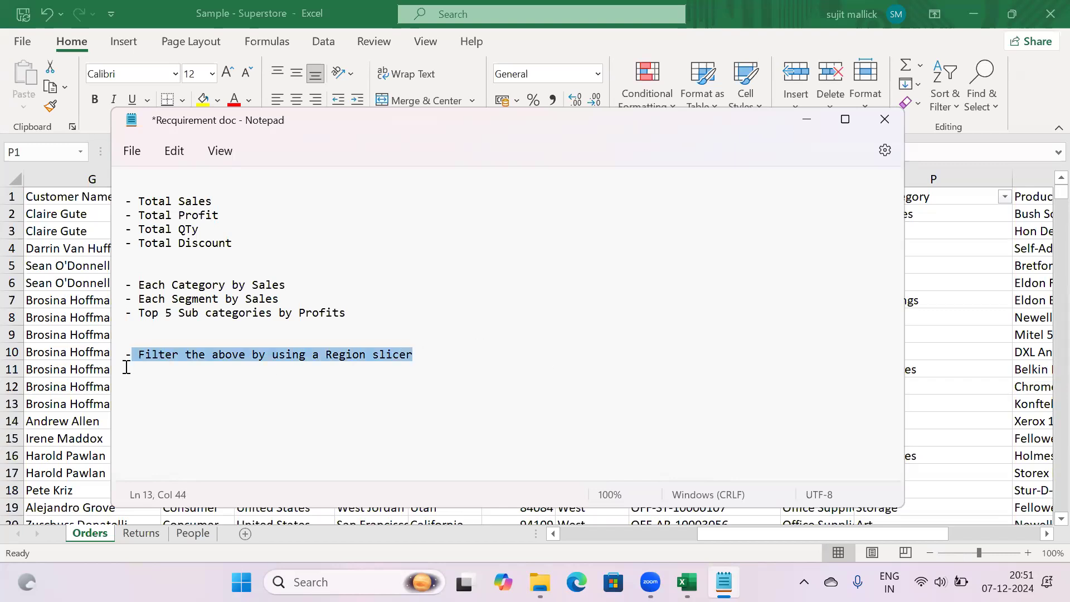
left_click(471, 348)
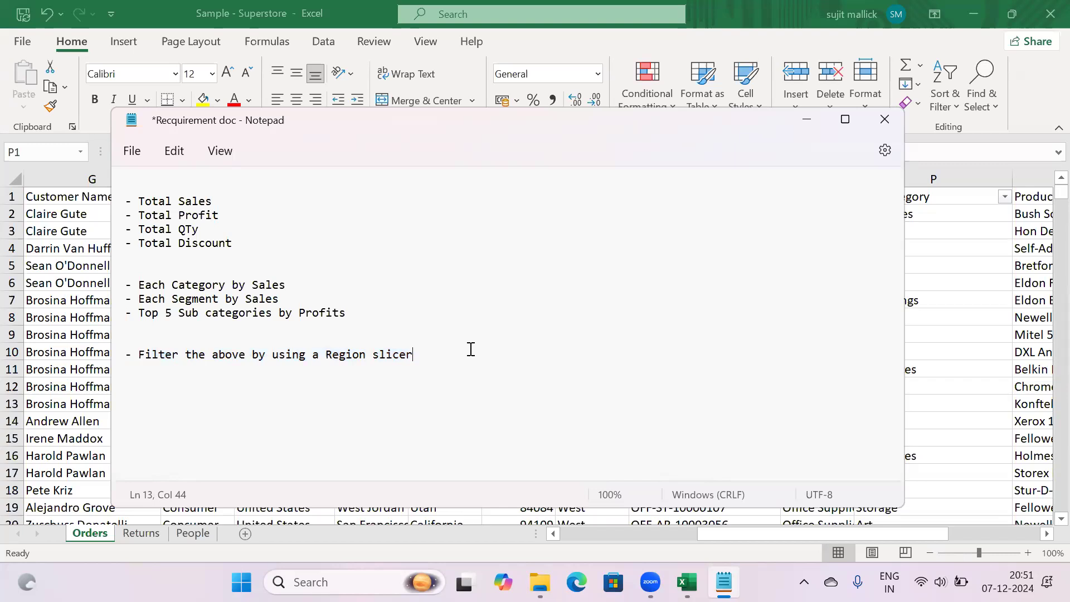
left_click_drag(211, 198, 115, 203)
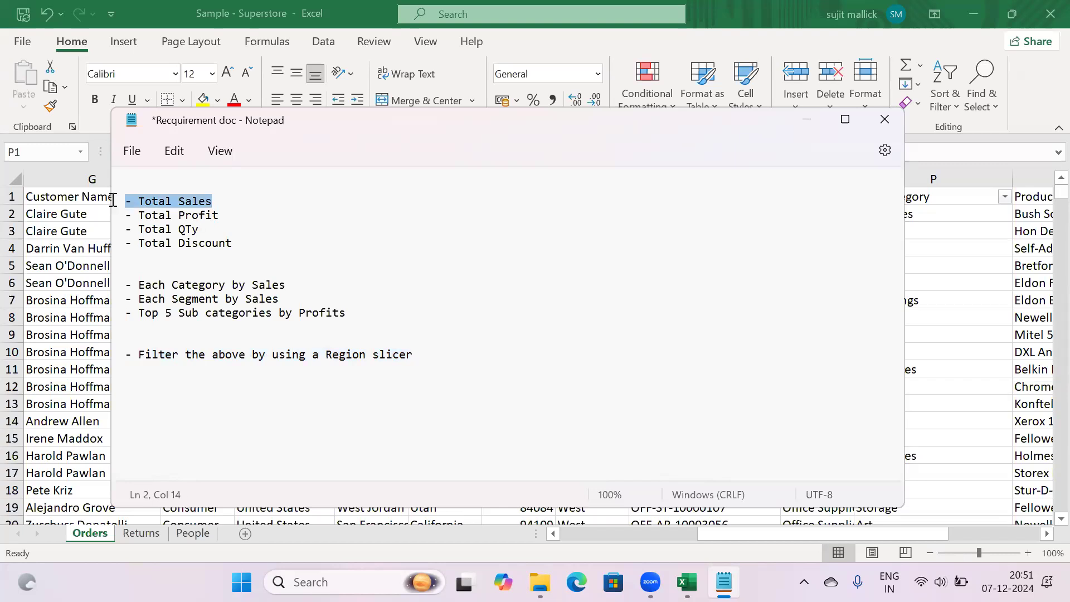
left_click_drag(219, 215, 91, 210)
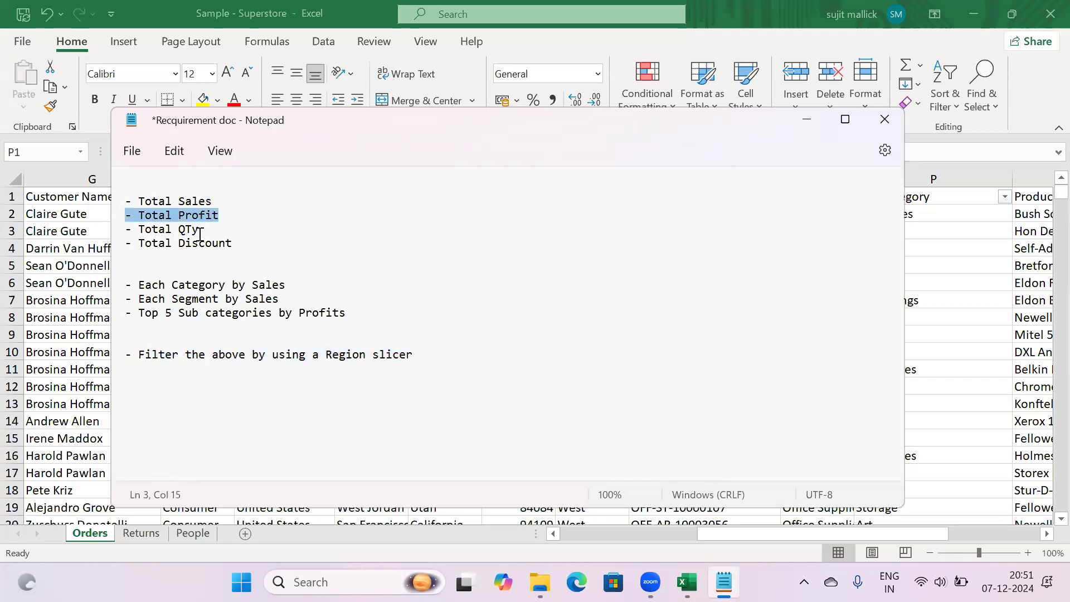
left_click_drag(199, 230, 100, 234)
left_click_drag(232, 244, 101, 234)
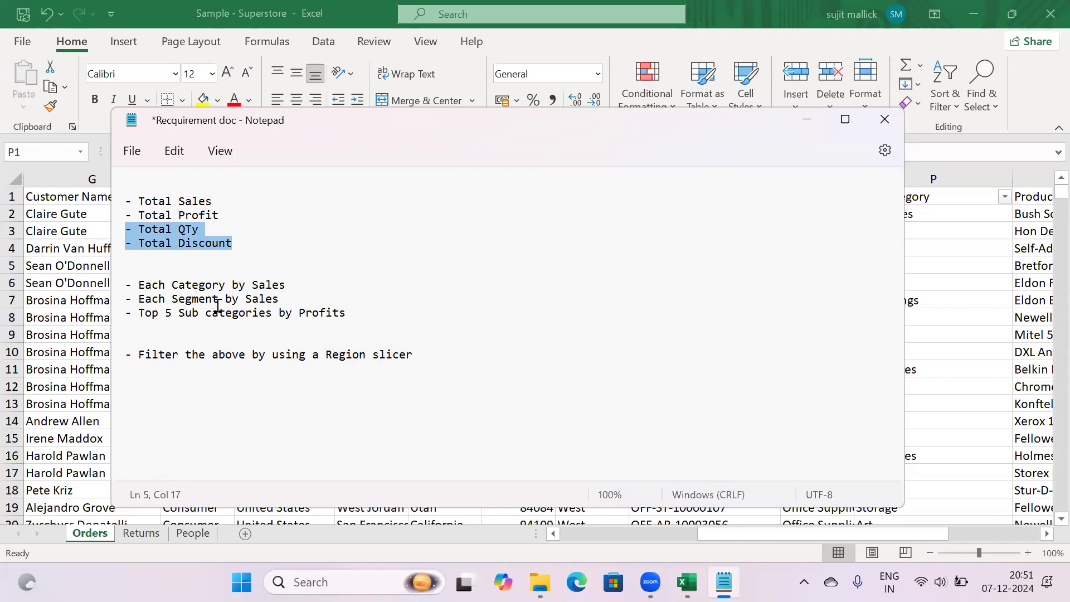
left_click(348, 314)
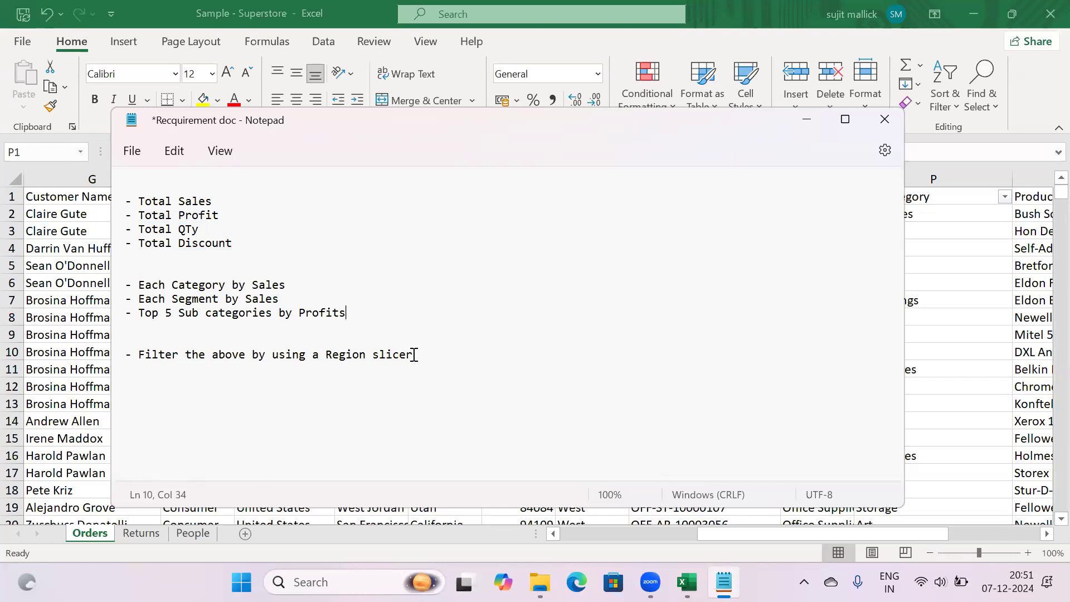
left_click_drag(413, 357, 128, 364)
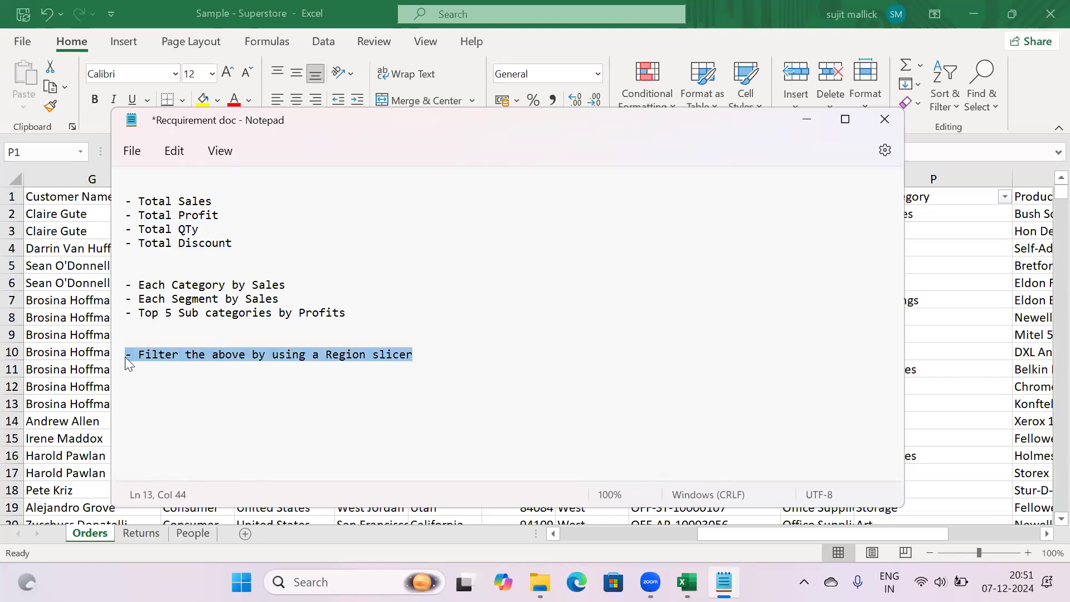
left_click(417, 352)
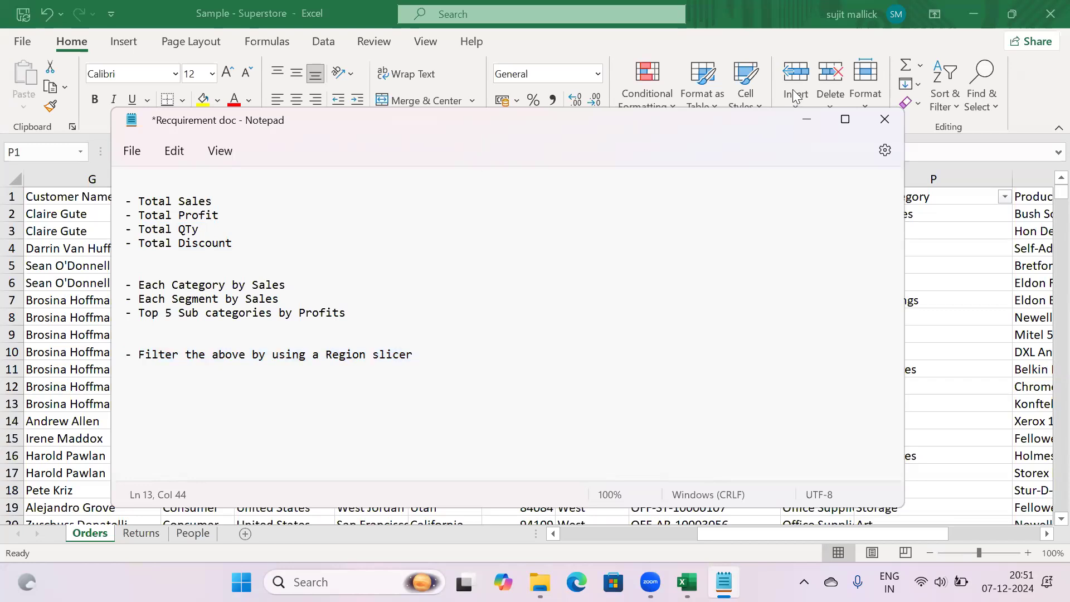
Maximise Notepad to review the full requirement list, then return to Excel and select header row 1
left_click(846, 119)
left_click_drag(227, 245, 10, 94)
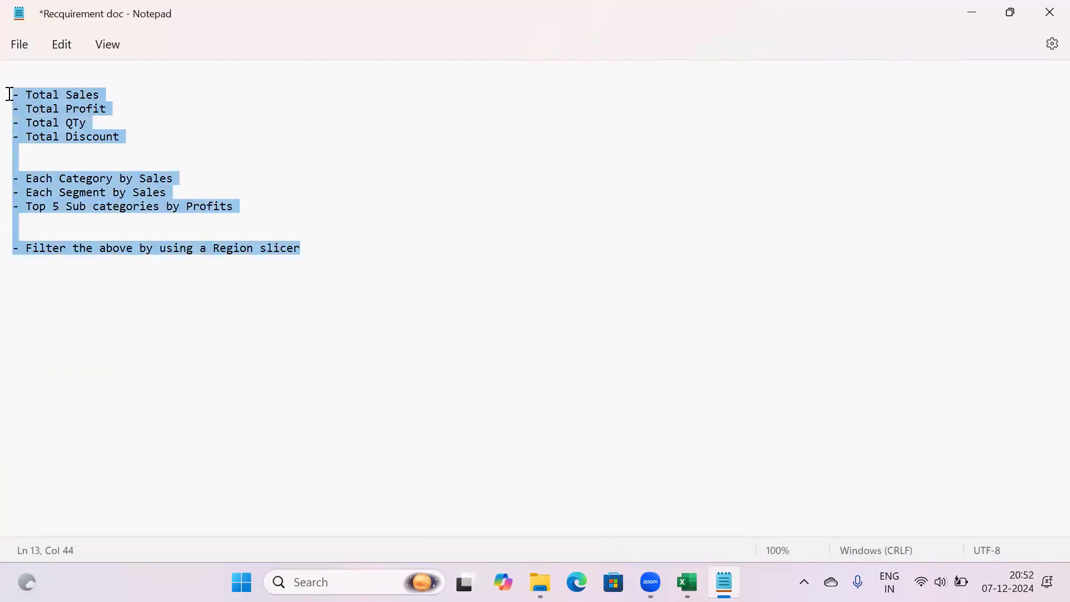
left_click(308, 246)
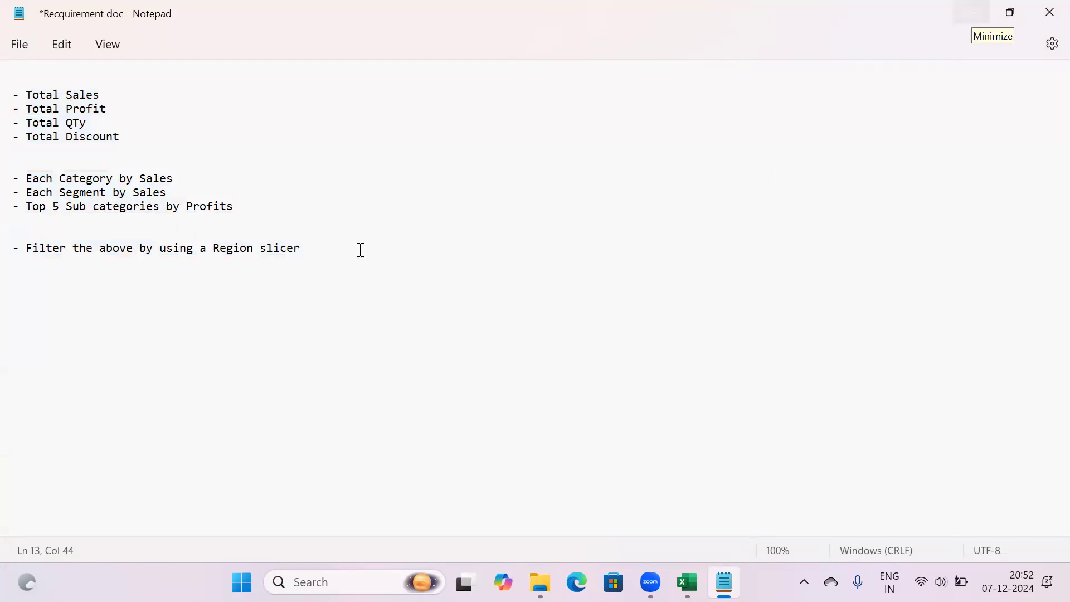
left_click_drag(131, 224, 10, 92)
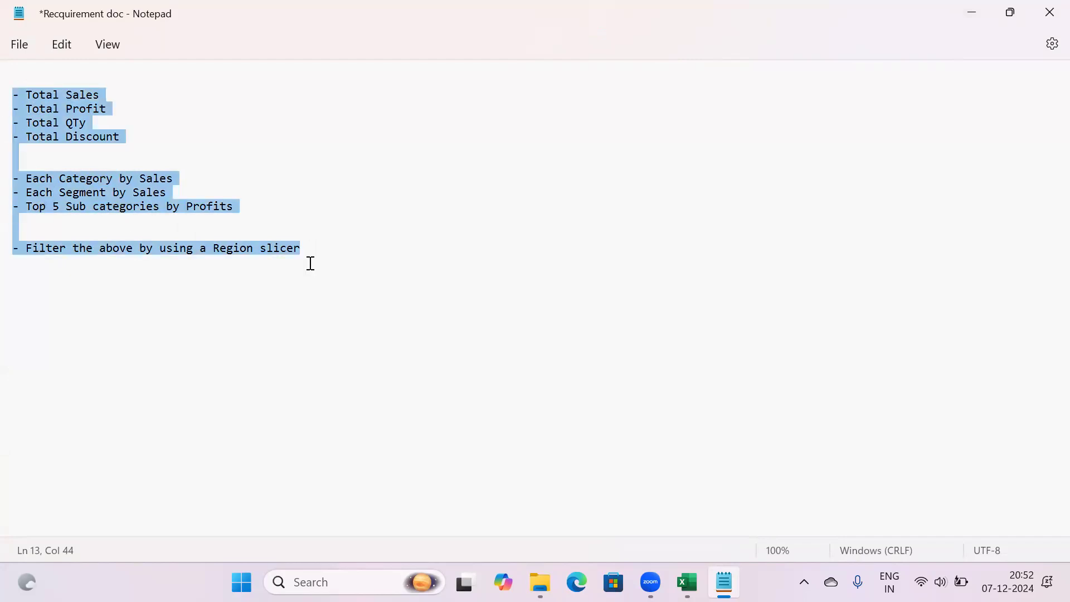
left_click(326, 246)
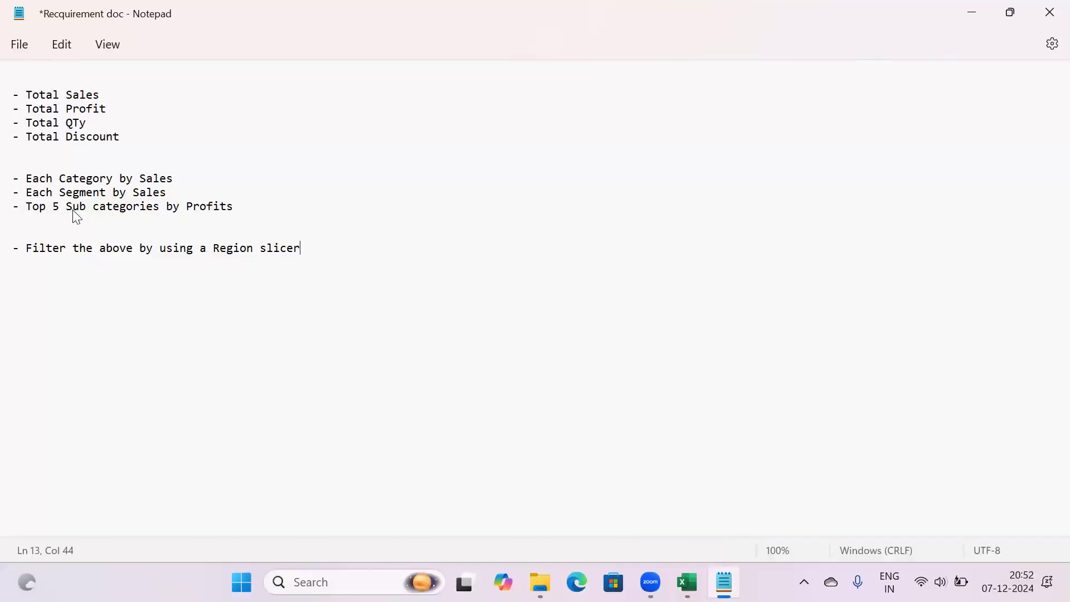
key("alt+Tab")
left_click(11, 196)
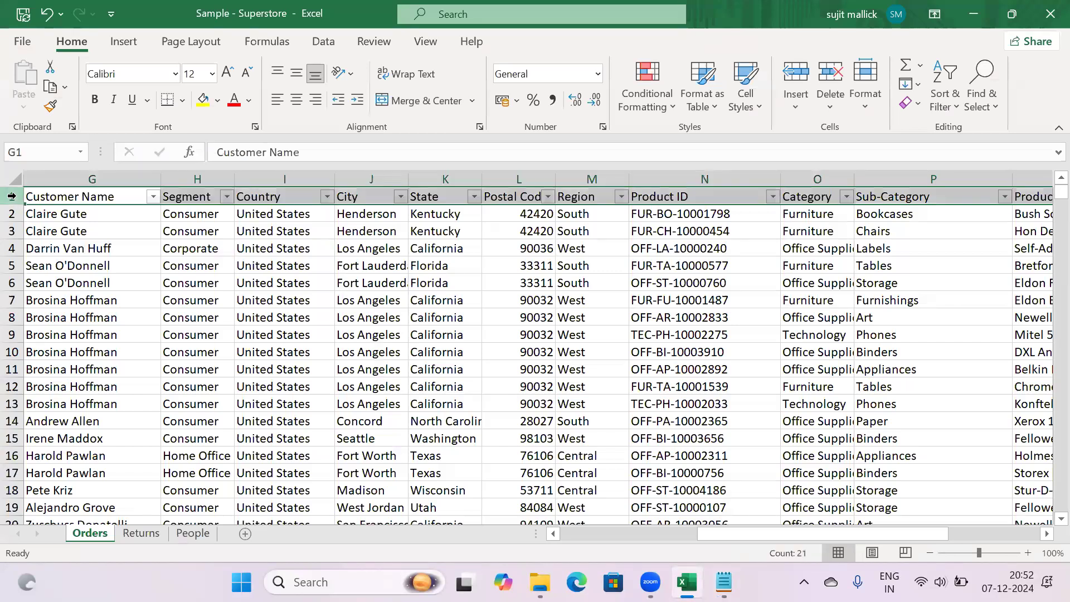
Remove the AutoFilter from the Orders header row and inspect City and Customer Name cells
key("ctrl+shift+l")
left_click(423, 263)
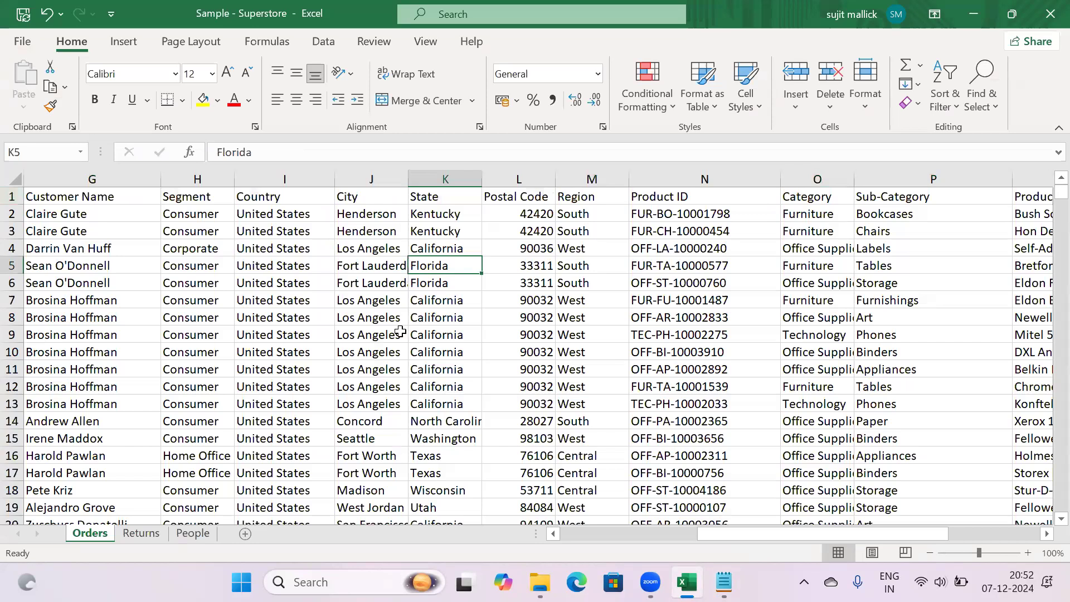
left_click(375, 332)
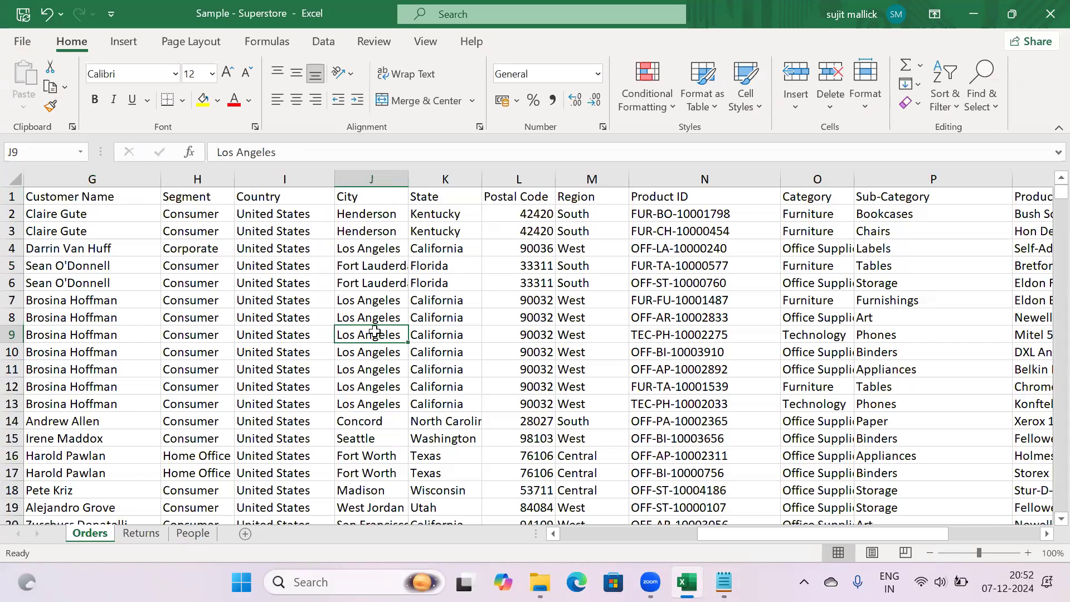
left_click(82, 179)
left_click(385, 282)
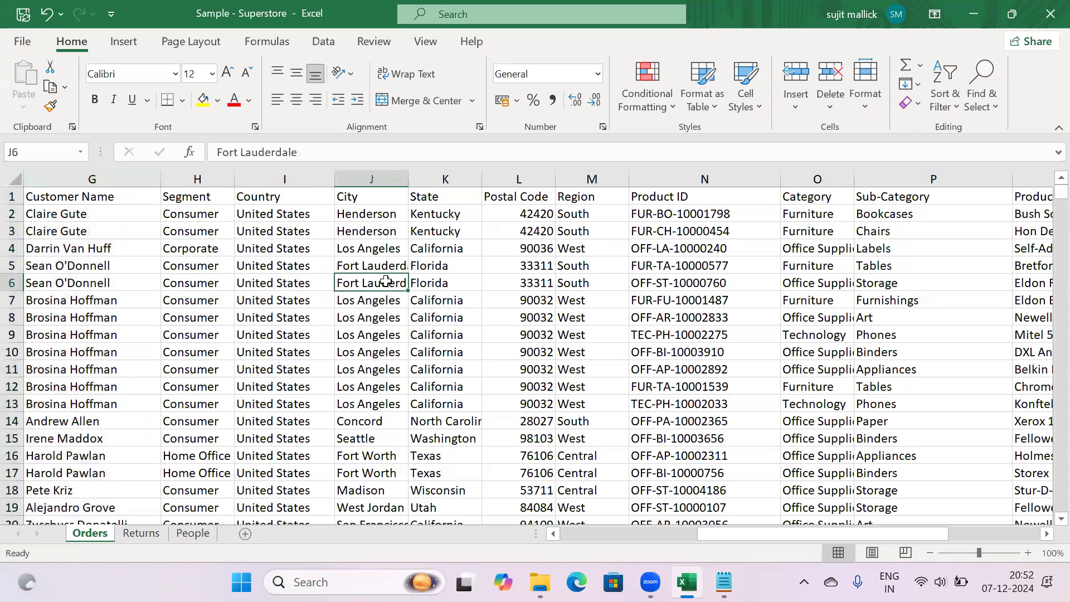
left_click(373, 332)
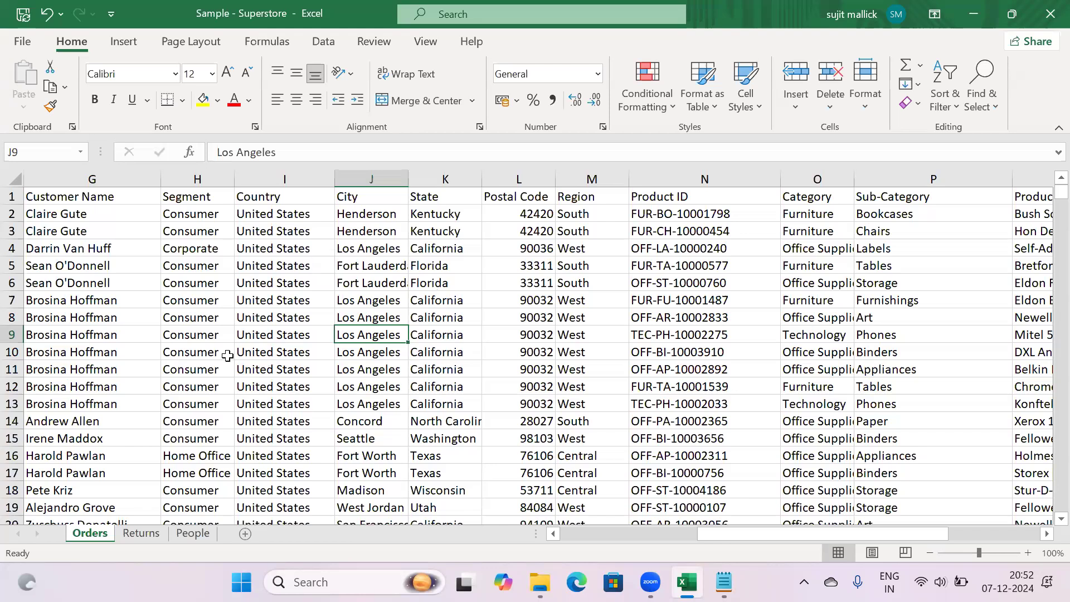
left_click(370, 318)
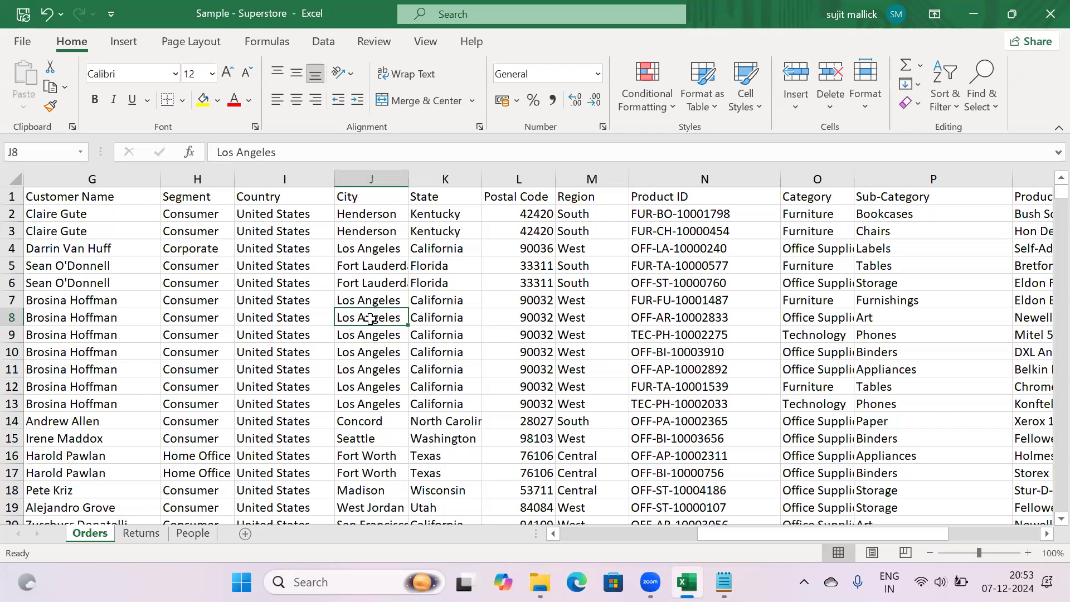
key("Down")
key("Down")
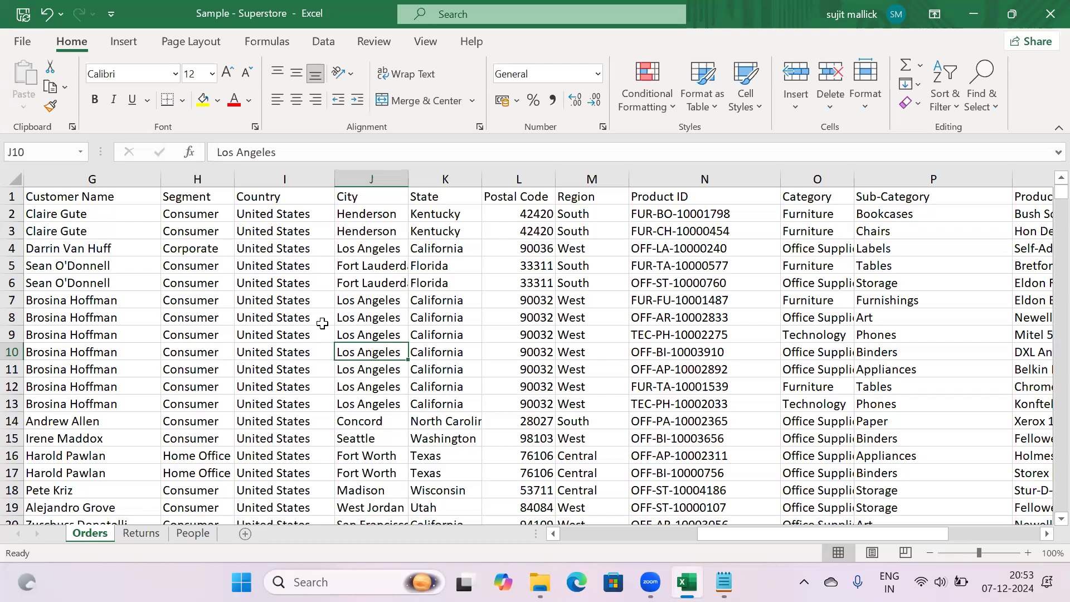
Jump from G12 to the last record at row 9995 and the empty row below
left_click(94, 381)
key("ctrl+Down")
key("Down")
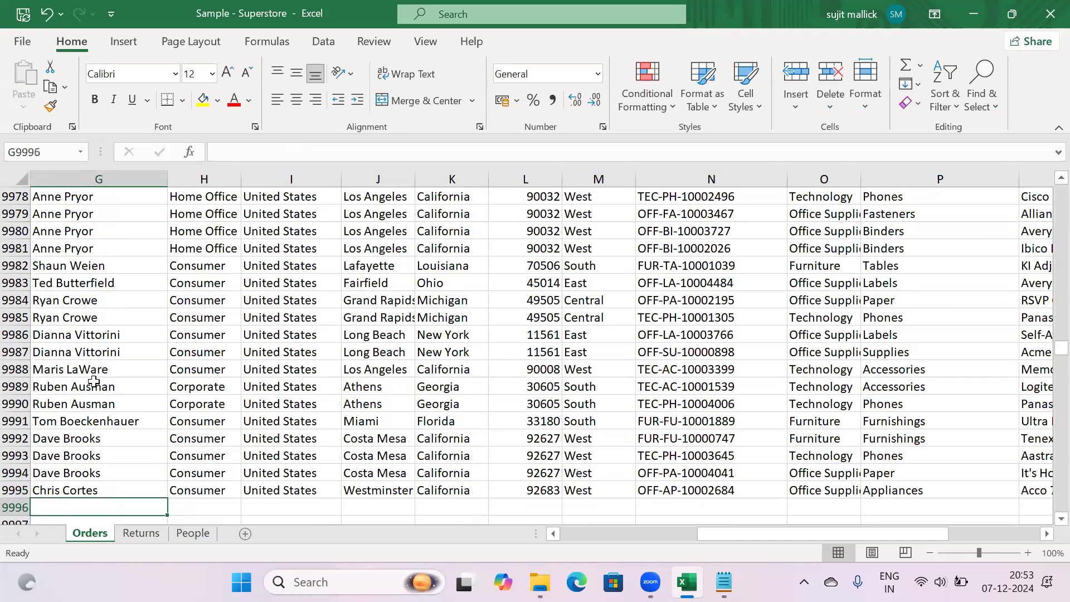
key("ctrl+Left")
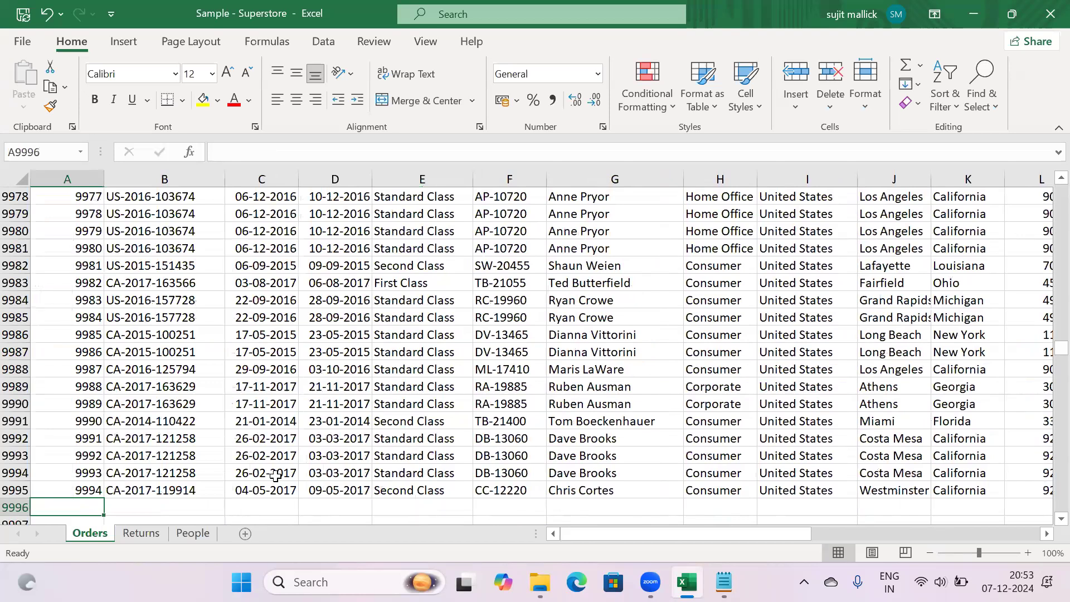
key("Right")
key("Right")
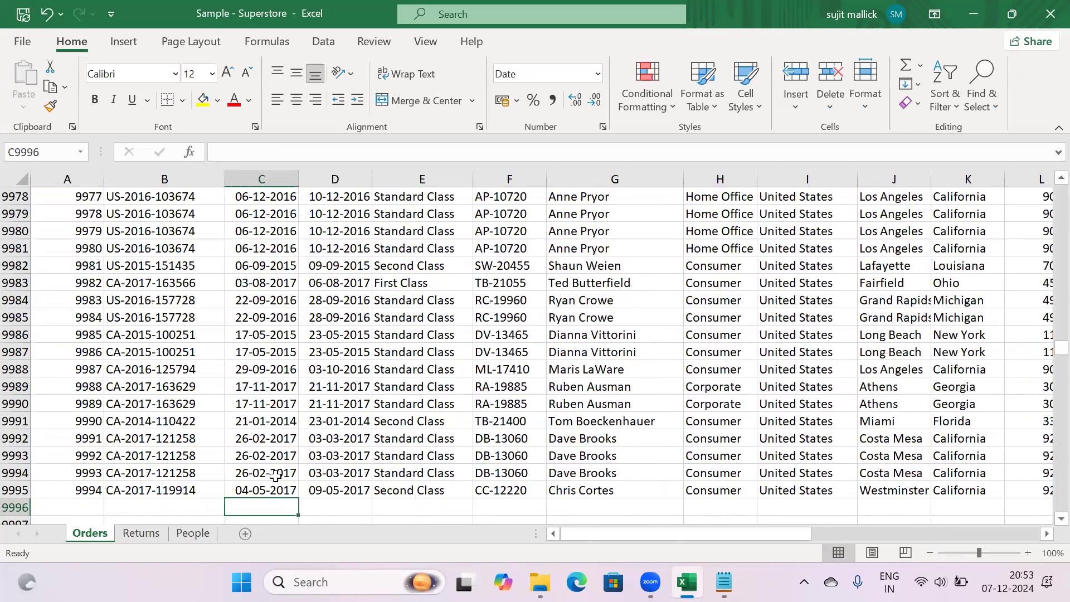
key("Down")
key("Down")
key("Down")
key("Down")
key("Down")
key("Down")
key("Down")
key("Down")
key("Down")
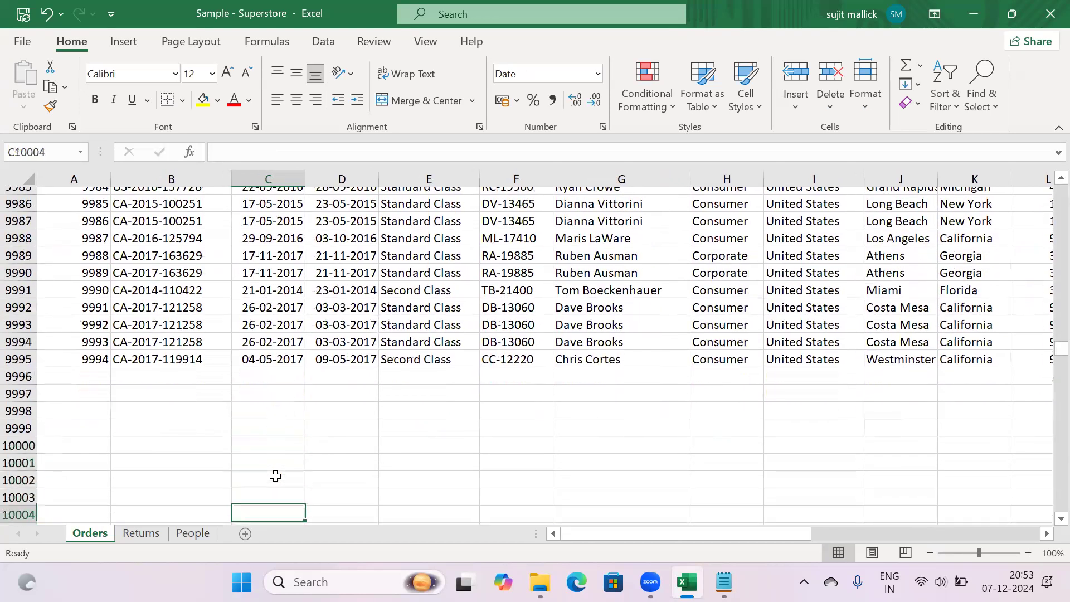
key("Down")
key("Down")
key("Down")
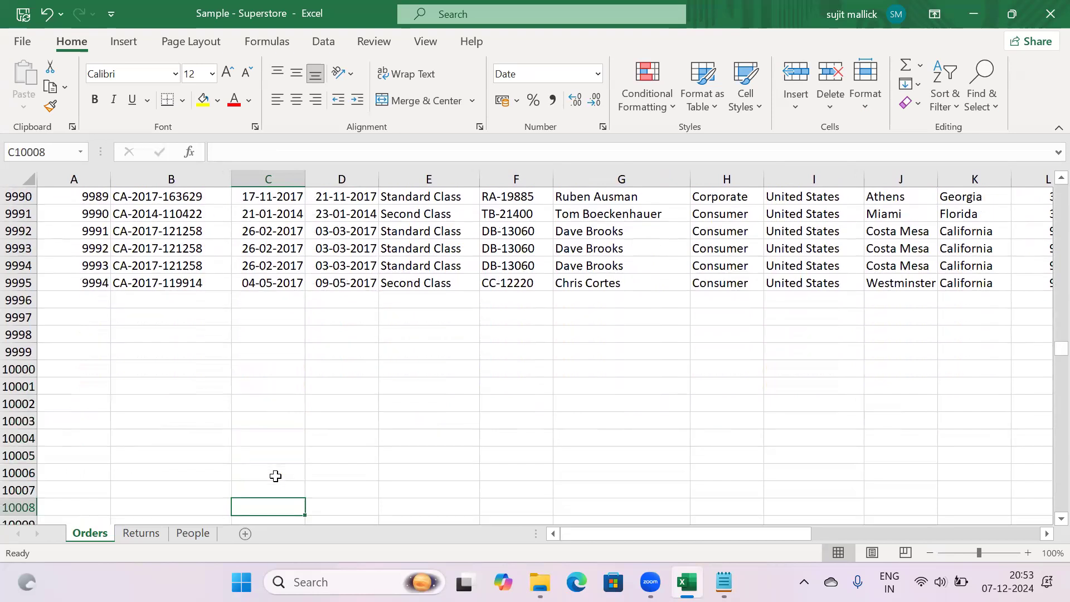
left_click_drag(18, 300, 12, 491)
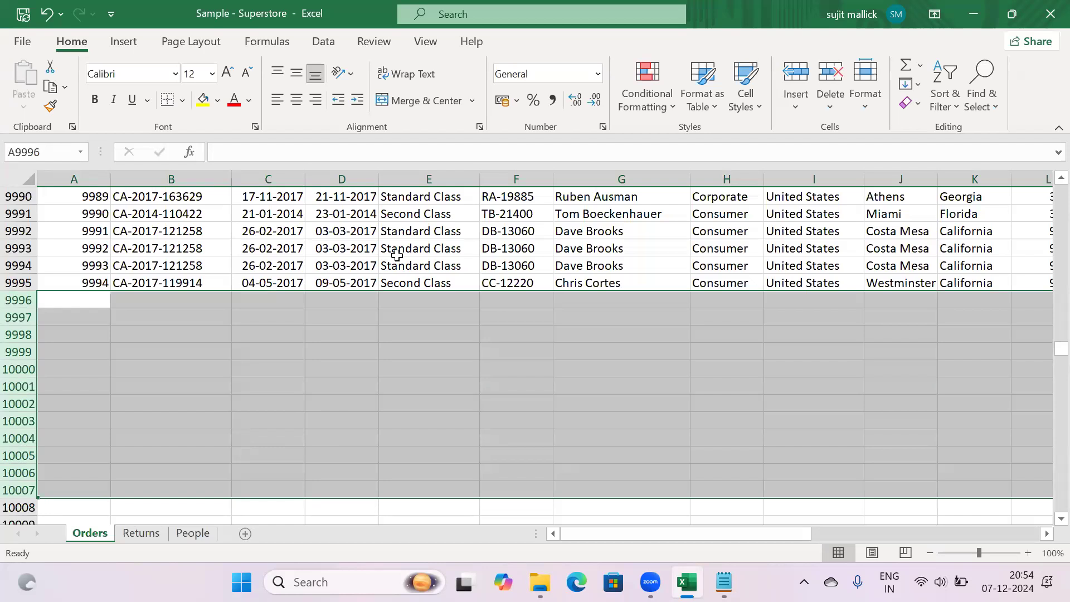
left_click(397, 255)
key("Up")
key("Up")
key("Up")
key("Up")
key("Up")
key("Up")
key("Up")
key("Up")
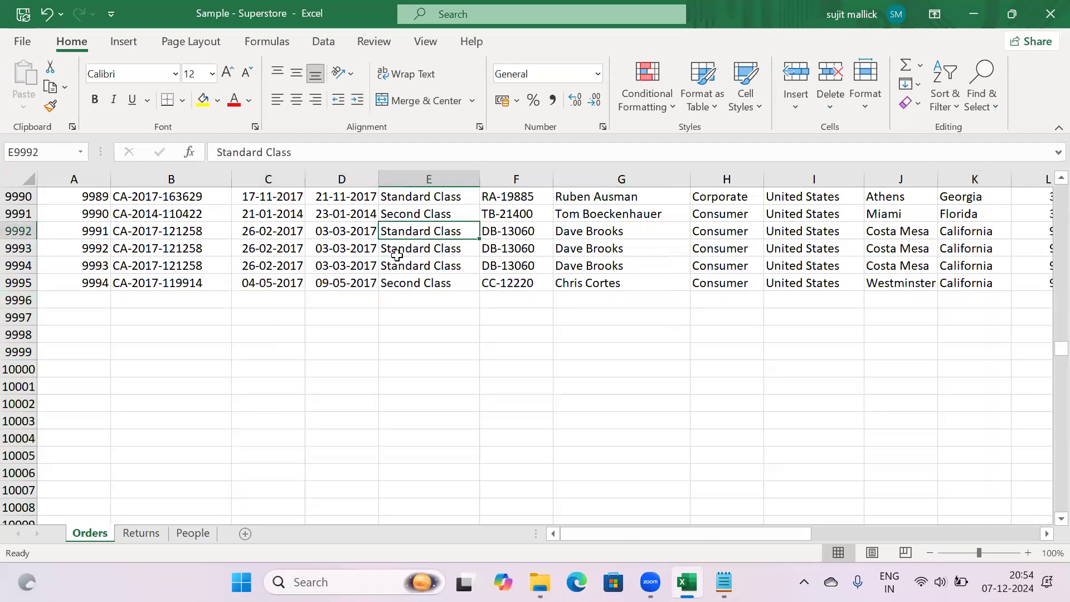
key("Up")
key("Up")
key("Up")
key("Up")
key("Up")
key("Up")
key("Up")
key("Up")
key("Up")
key("Up")
key("Up")
key("Up")
key("Up")
key("Up")
key("Up")
key("Up")
key("Up")
key("Up")
key("Up")
key("Up")
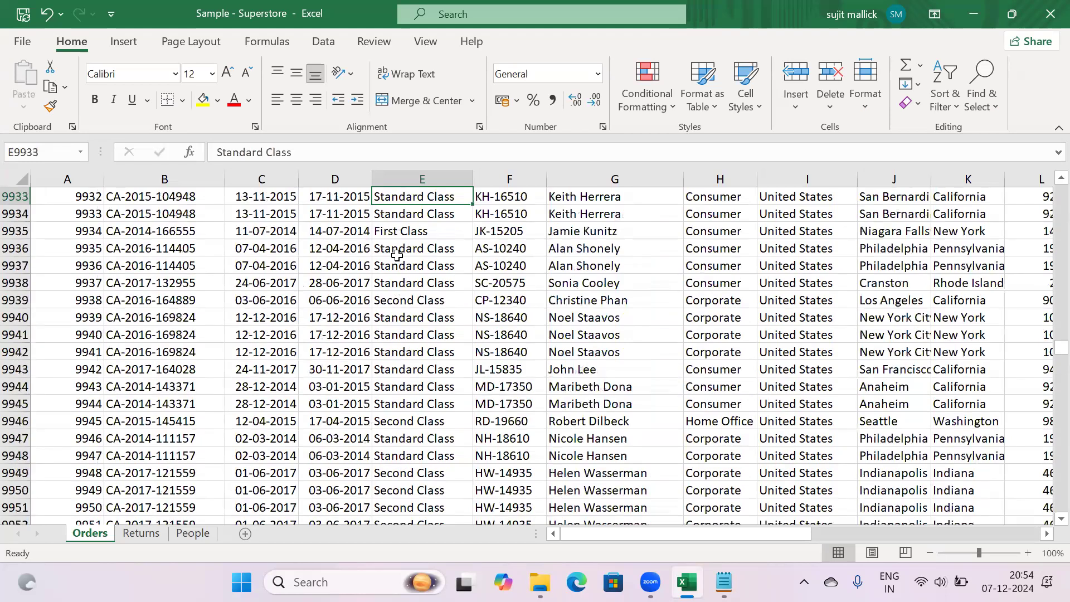
key("ctrl+Up")
key("Down")
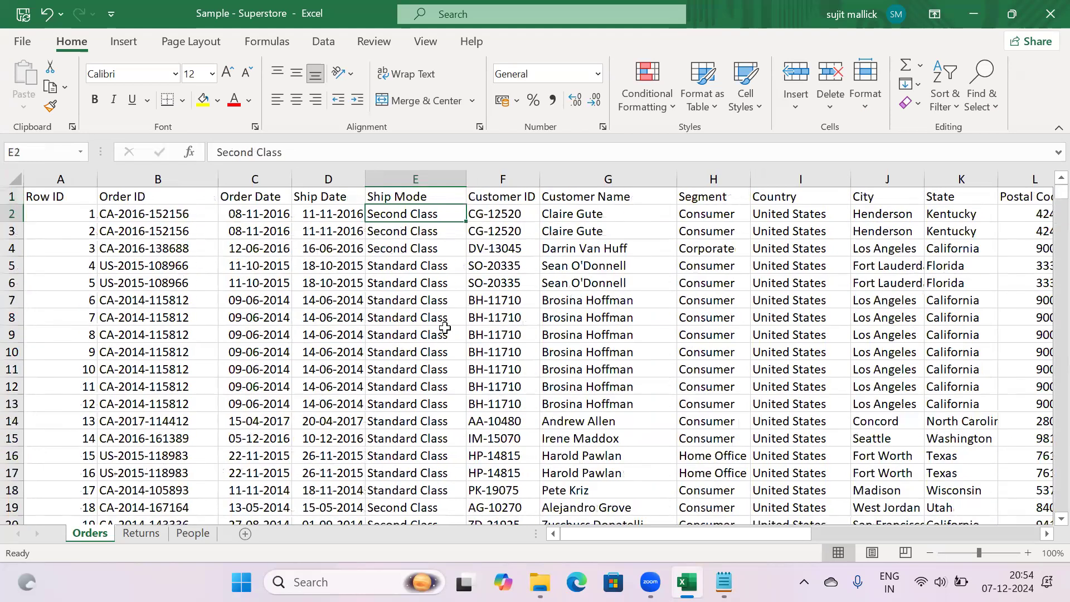
Convert the order data into a table with headers using Ctrl+T
left_click(444, 329)
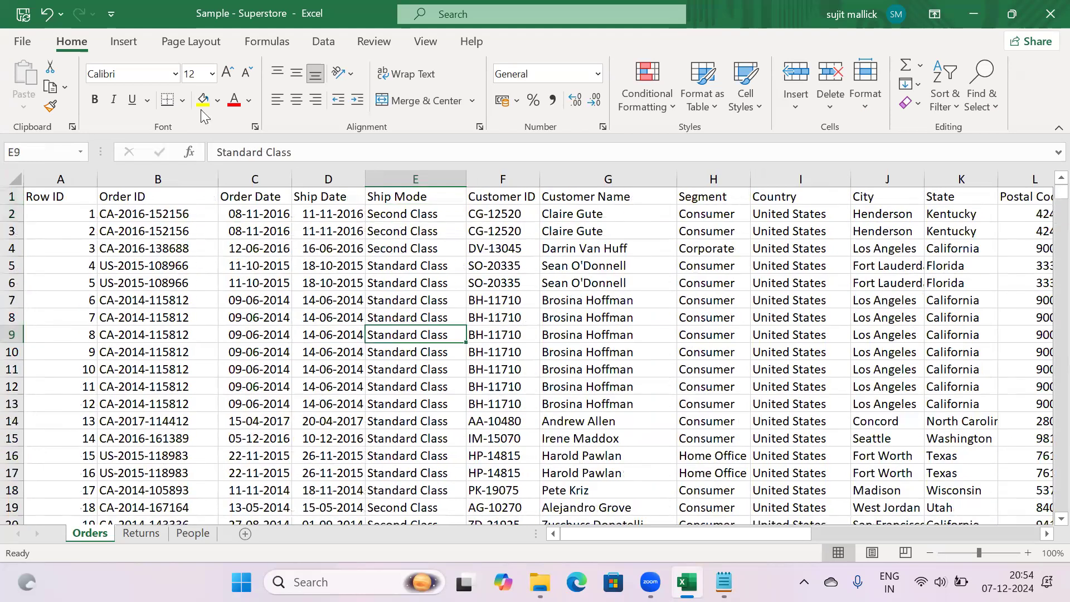
left_click(716, 104)
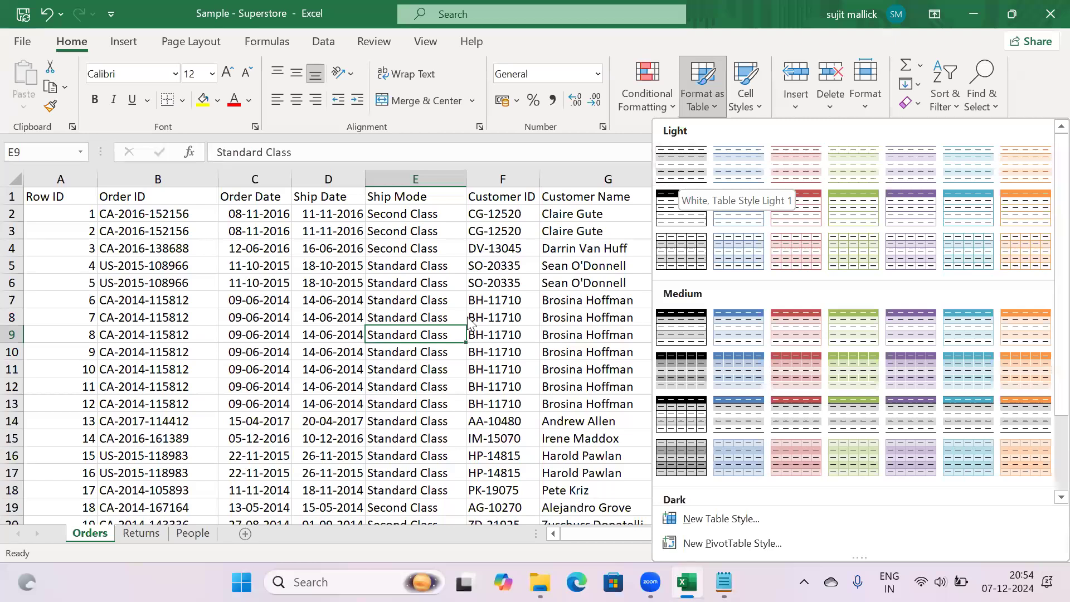
left_click(434, 317)
left_click(435, 318)
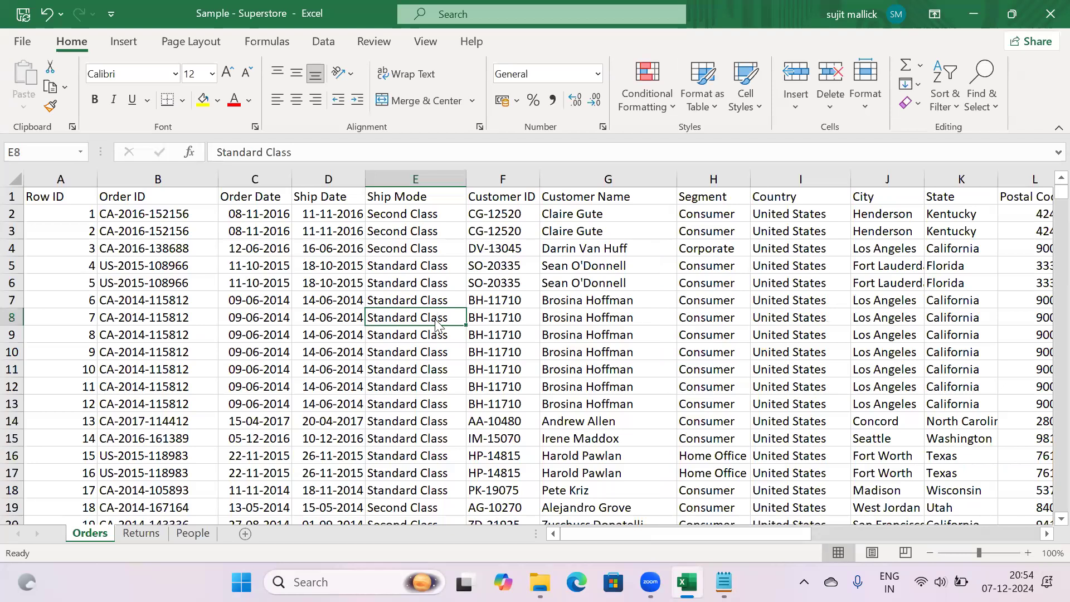
key("ctrl+t")
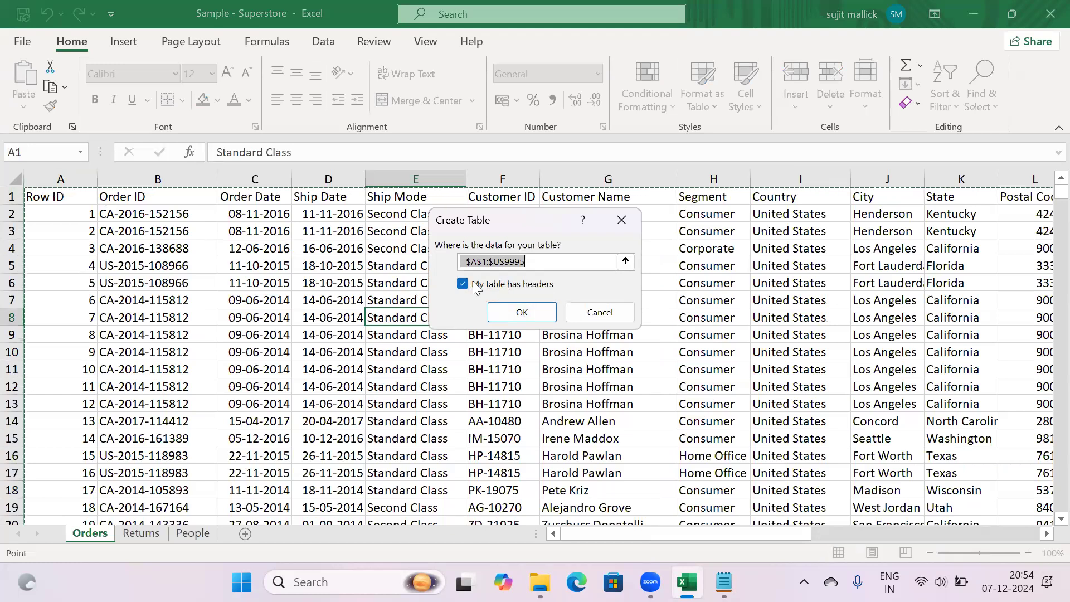
left_click(519, 311)
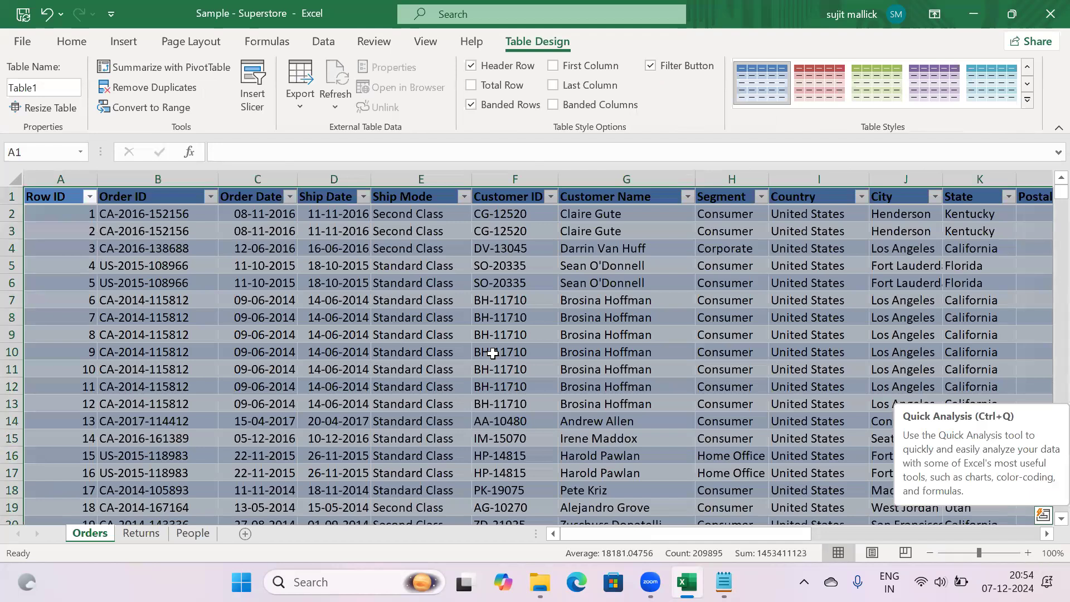
Rename the table from Table1 to Orders
left_click(492, 353)
left_click_drag(48, 88, 3, 92)
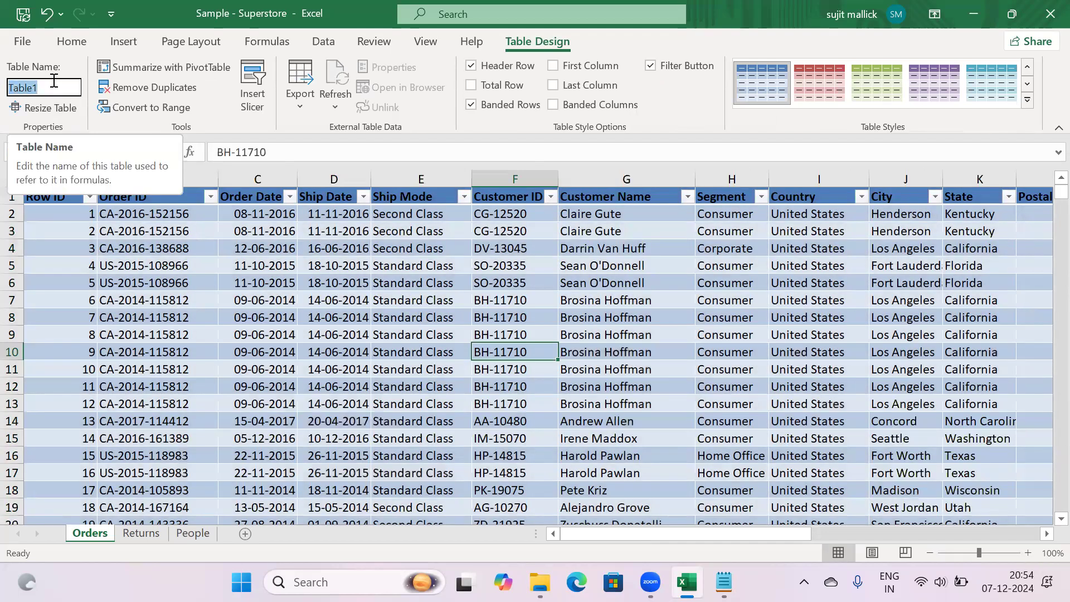
type("Orders")
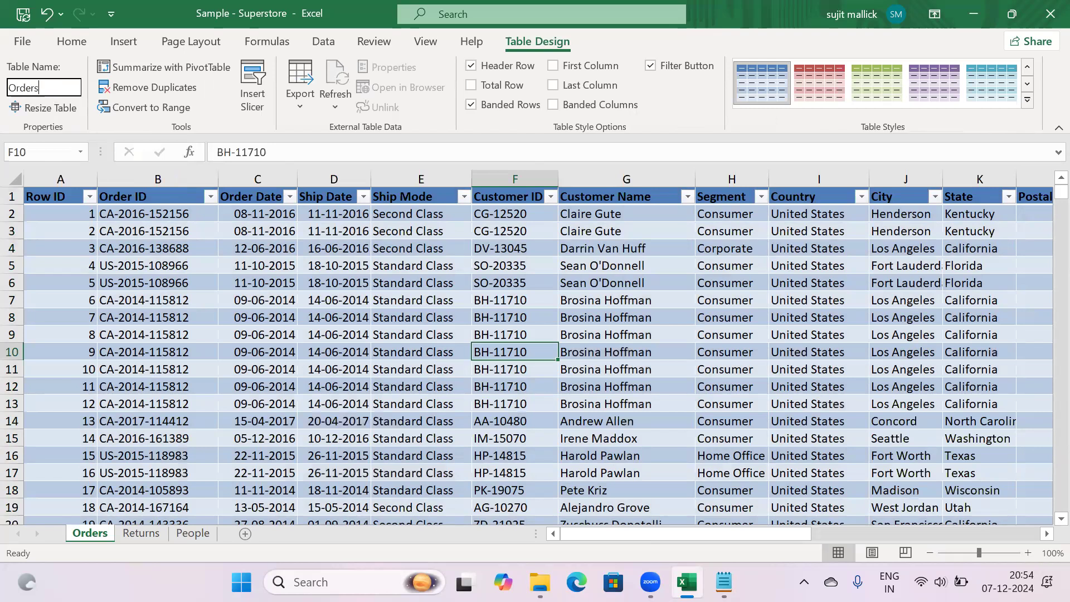
left_click(374, 293)
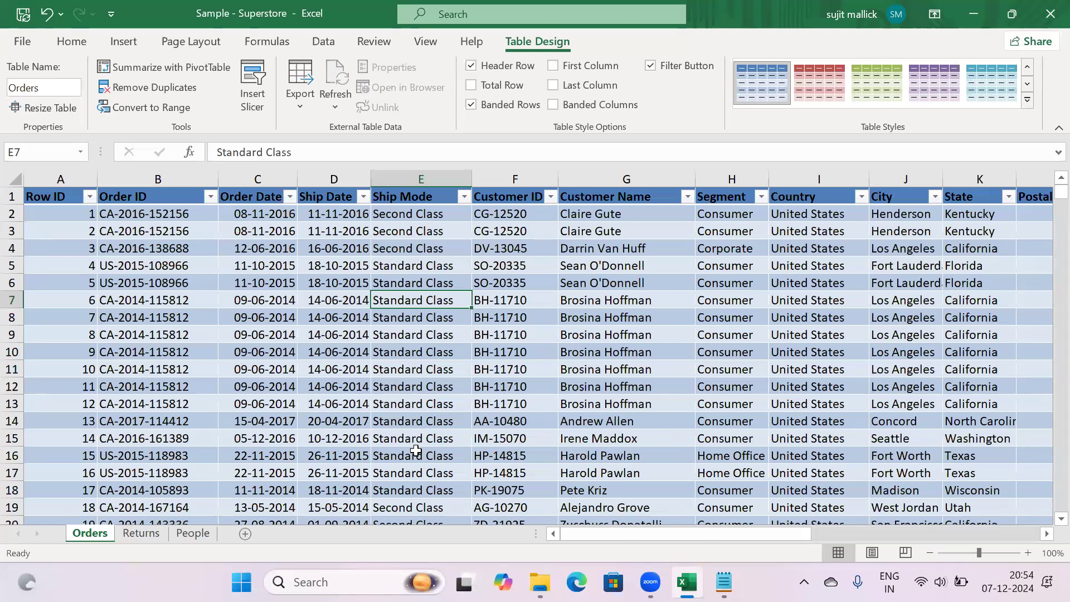
Add a 'Convert to Table' note with '- Cntl + T' below the list, then return to Excel
key("alt+Tab")
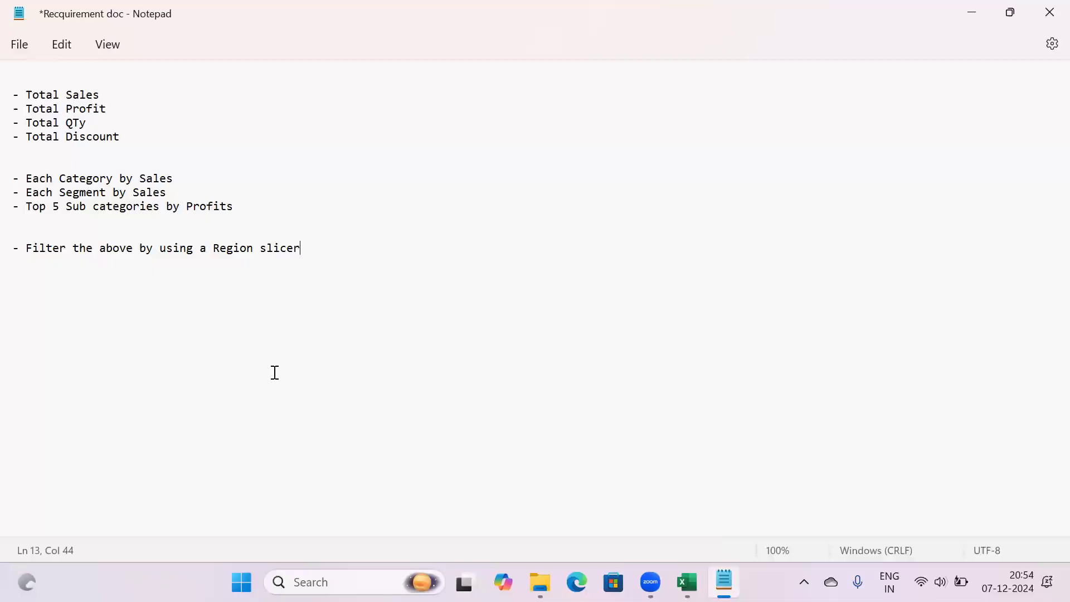
key("Return")
key("Return")
key("Return")
type("Convert to")
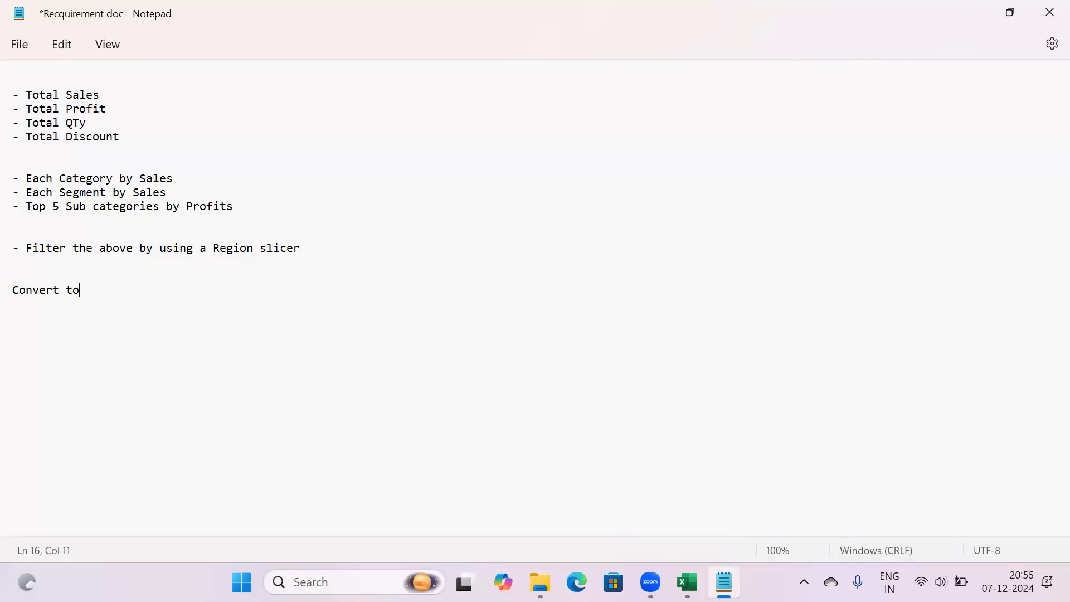
type(" Table")
key("Return")
type("- Cntl +")
key("Caps_Lock")
type("T")
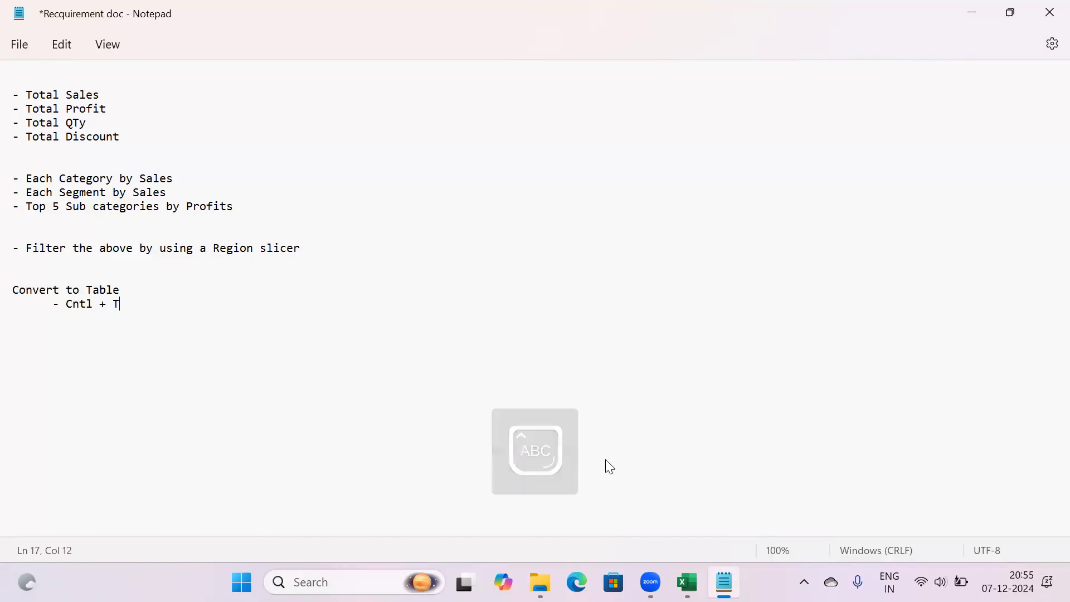
mouse_move(687, 582)
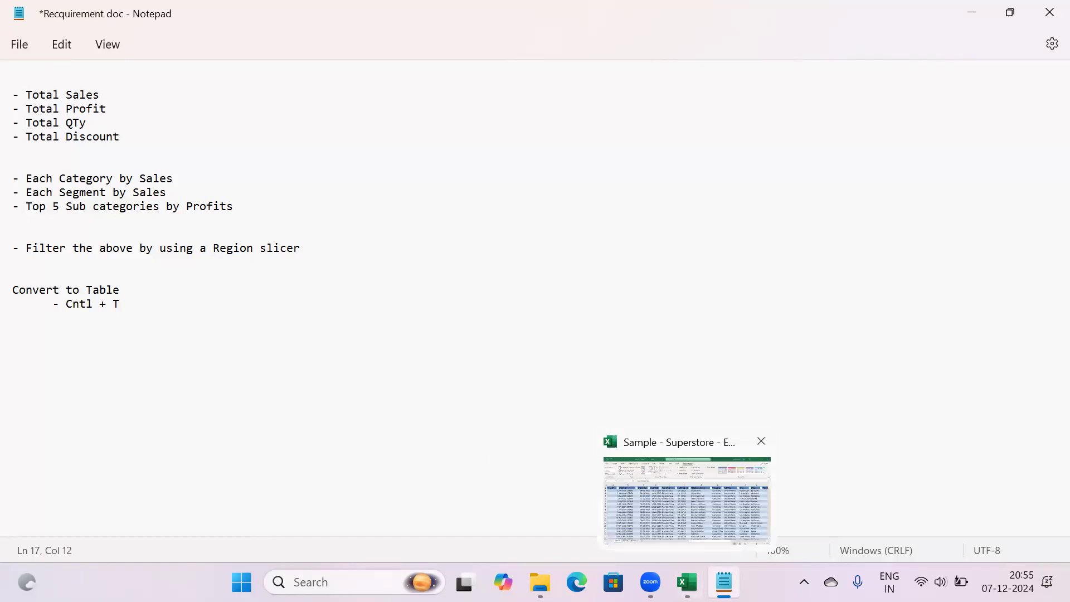
left_click(687, 490)
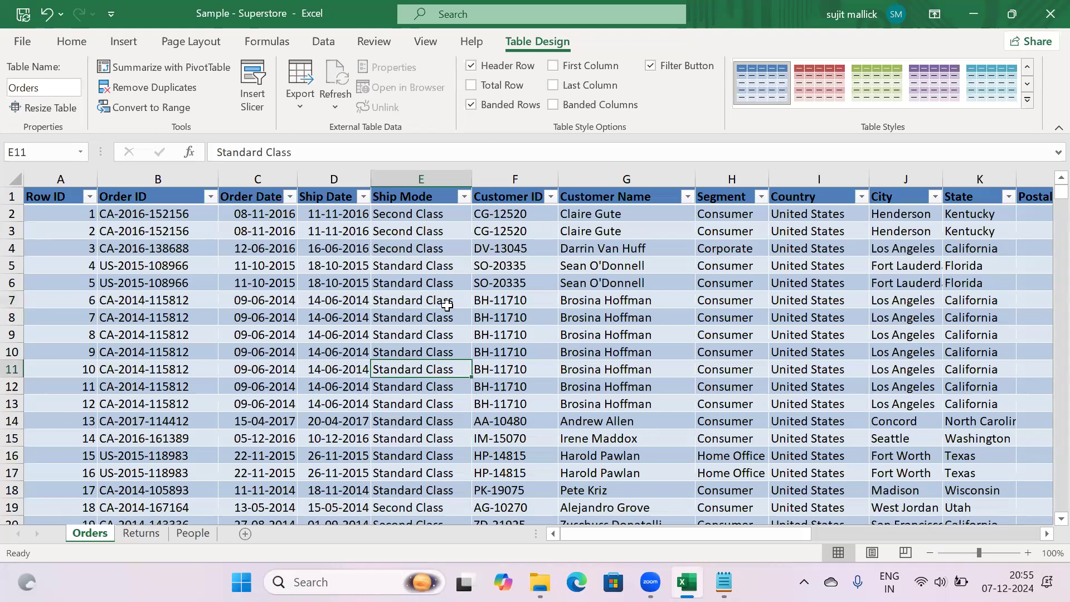
Insert a PivotTable from the Orders table on a new worksheet
left_click(406, 318)
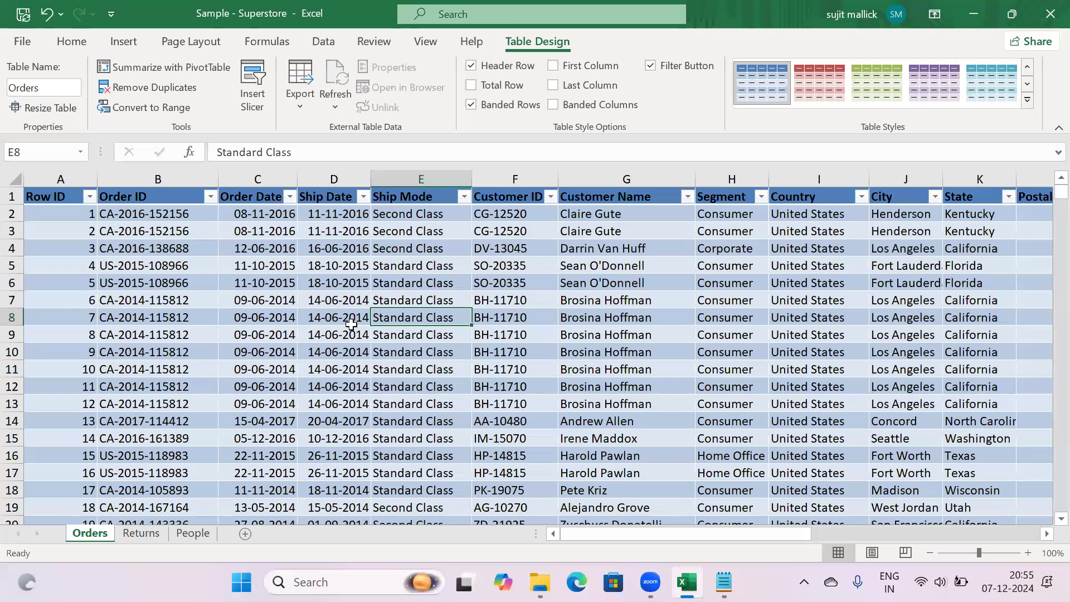
left_click(122, 42)
left_click(31, 80)
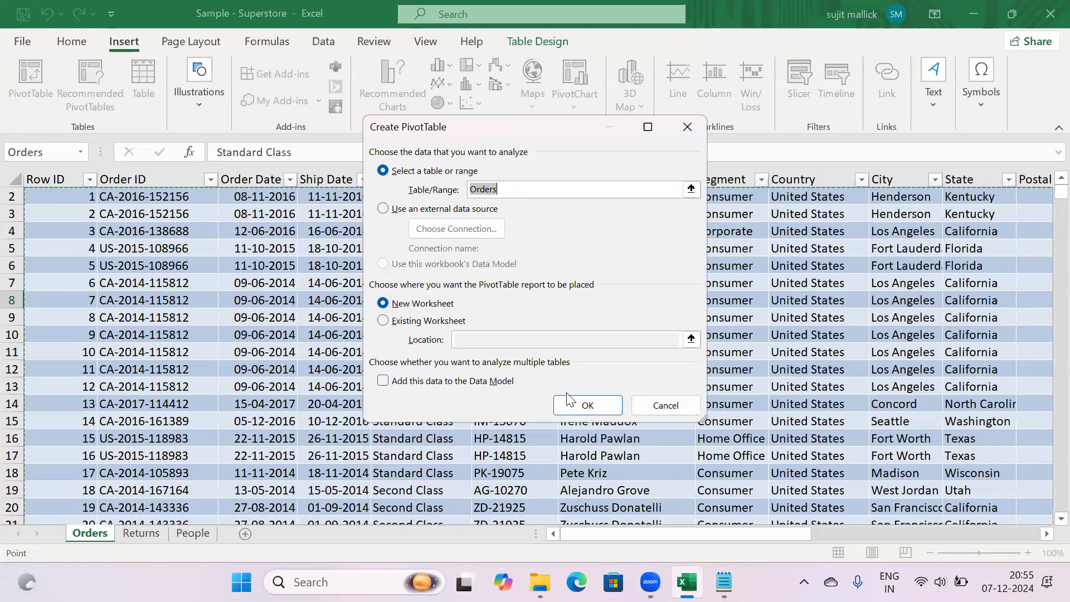
left_click(592, 412)
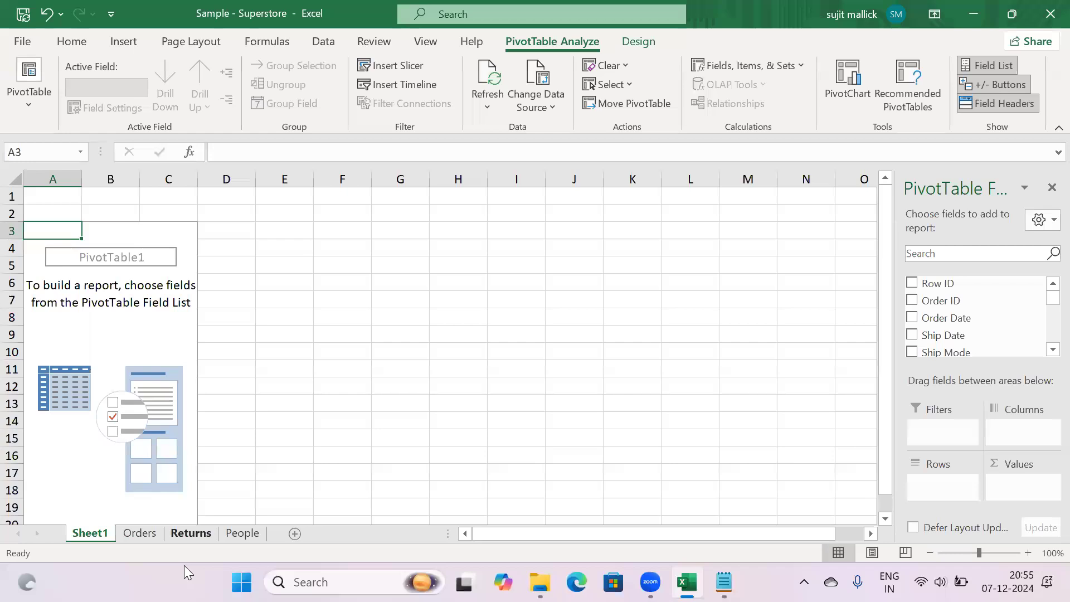
Delete the Returns and People sheets
left_click(190, 533)
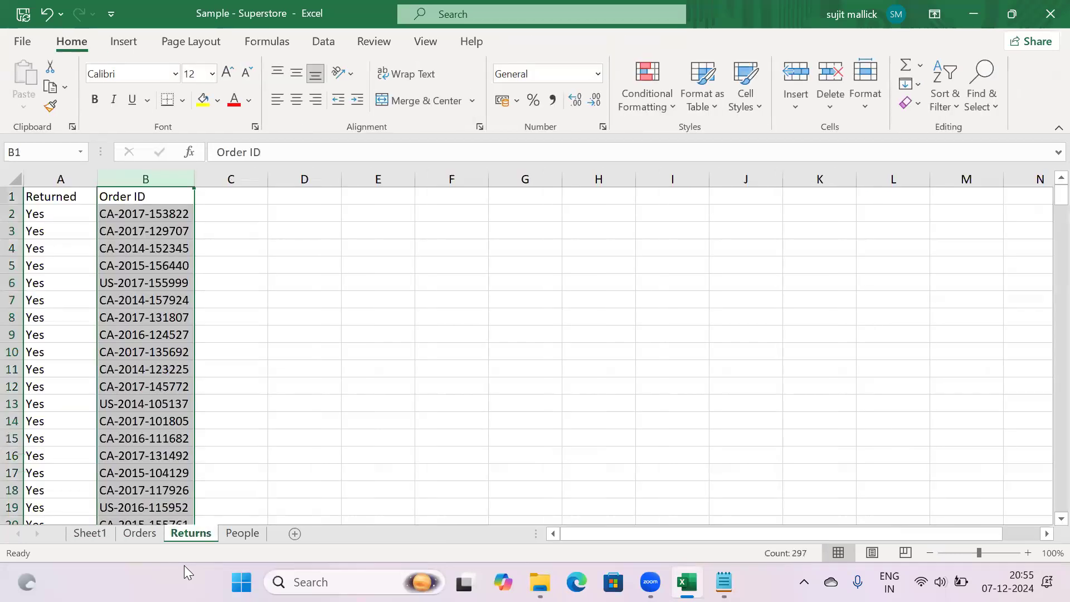
right_click(192, 533)
left_click(234, 320)
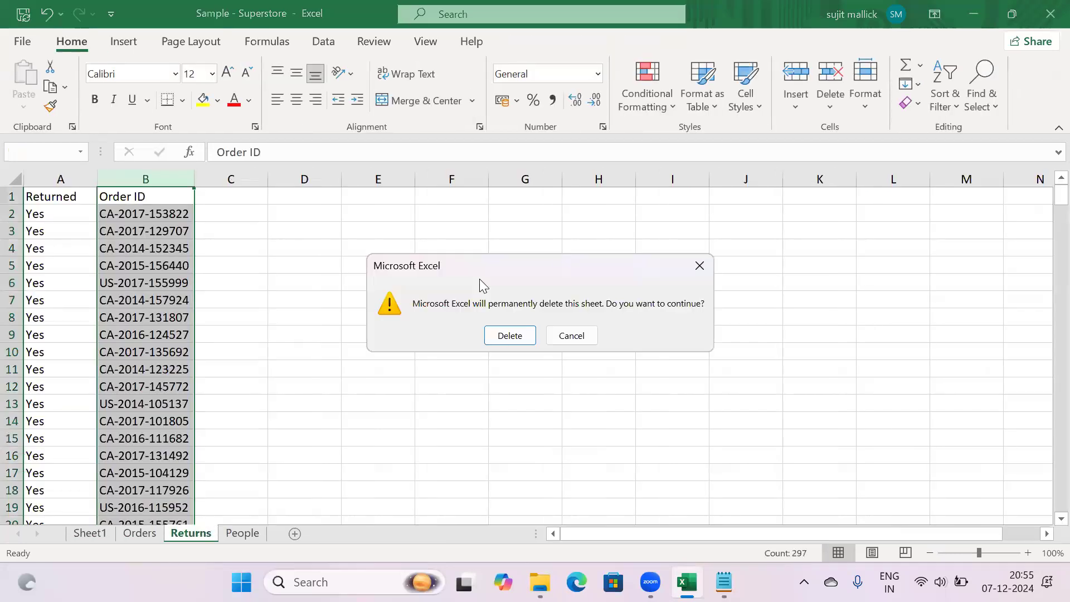
left_click(508, 336)
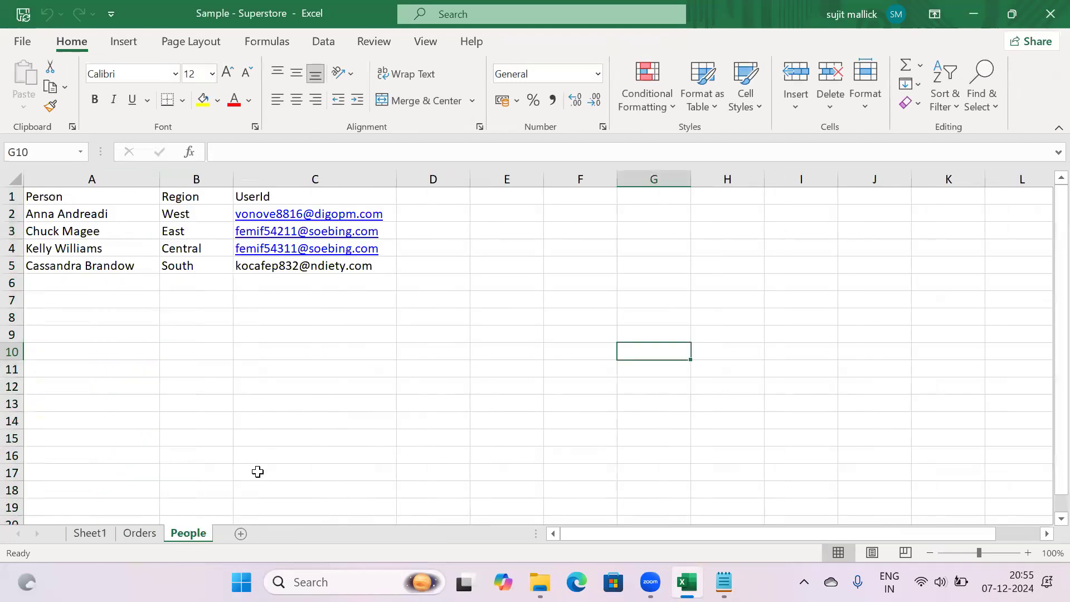
right_click(188, 533)
left_click(226, 316)
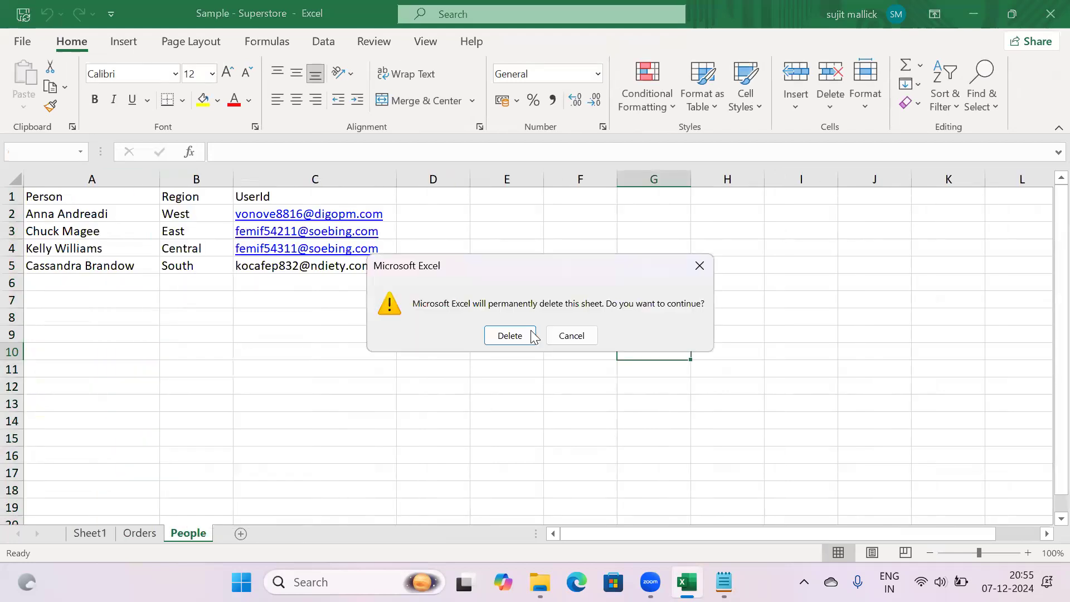
left_click(519, 333)
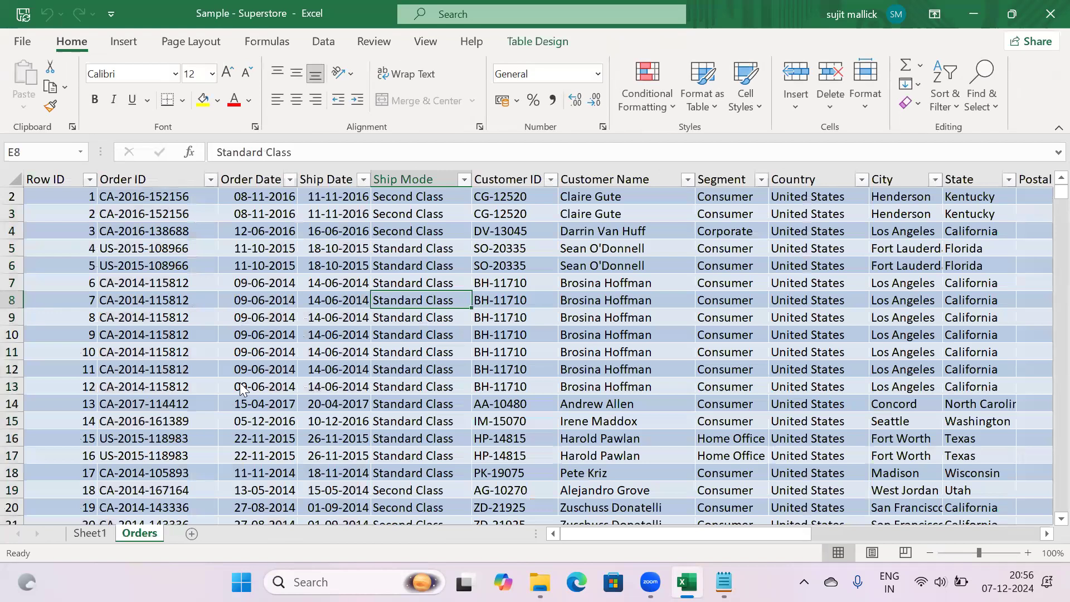
Rename the PivotTable sheet WorkingSheet and move the Orders sheet to the front
left_click(85, 536)
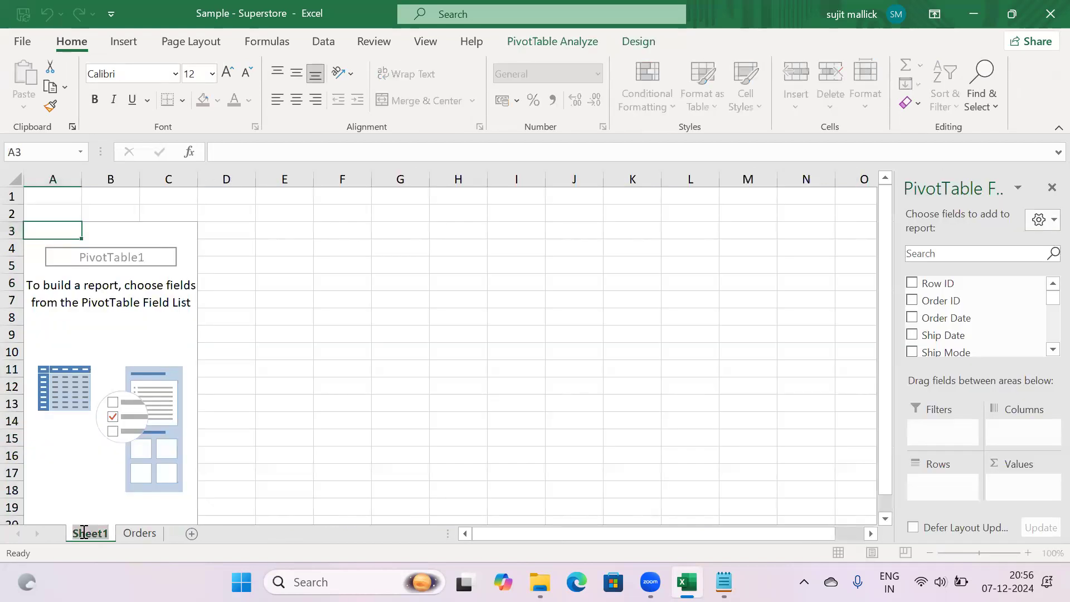
type("Working")
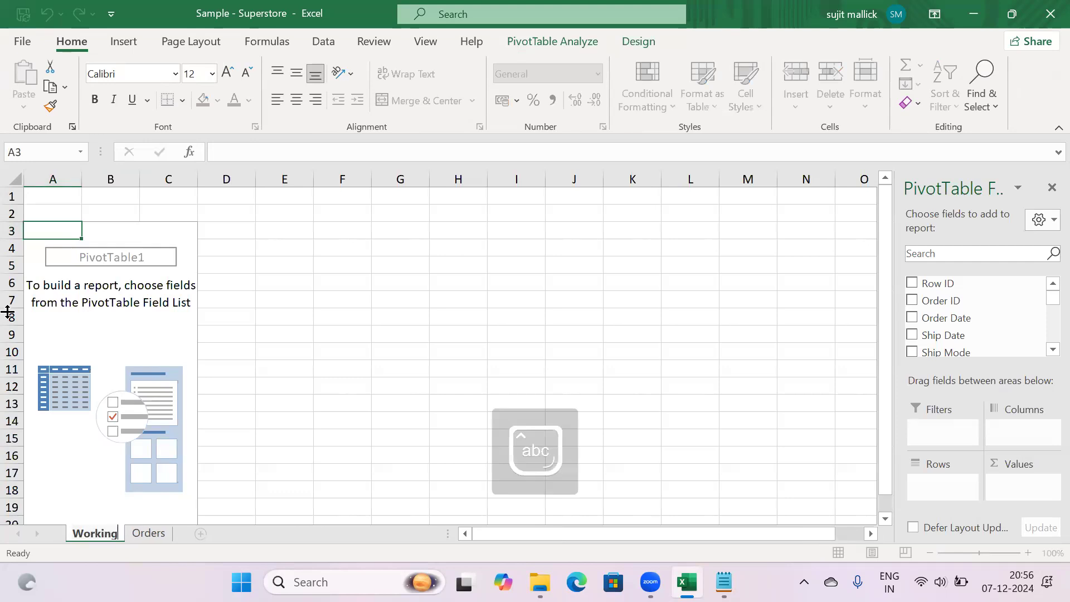
type("Sheet")
key("Return")
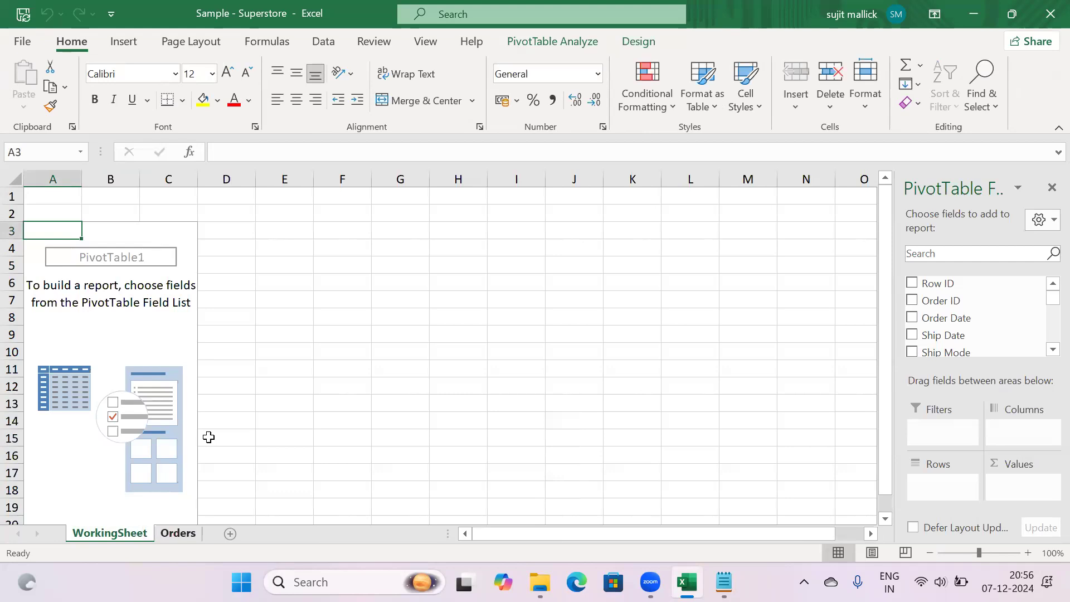
key("ctrl+Page_Down")
left_click_drag(88, 531, 88, 531)
left_click(133, 410)
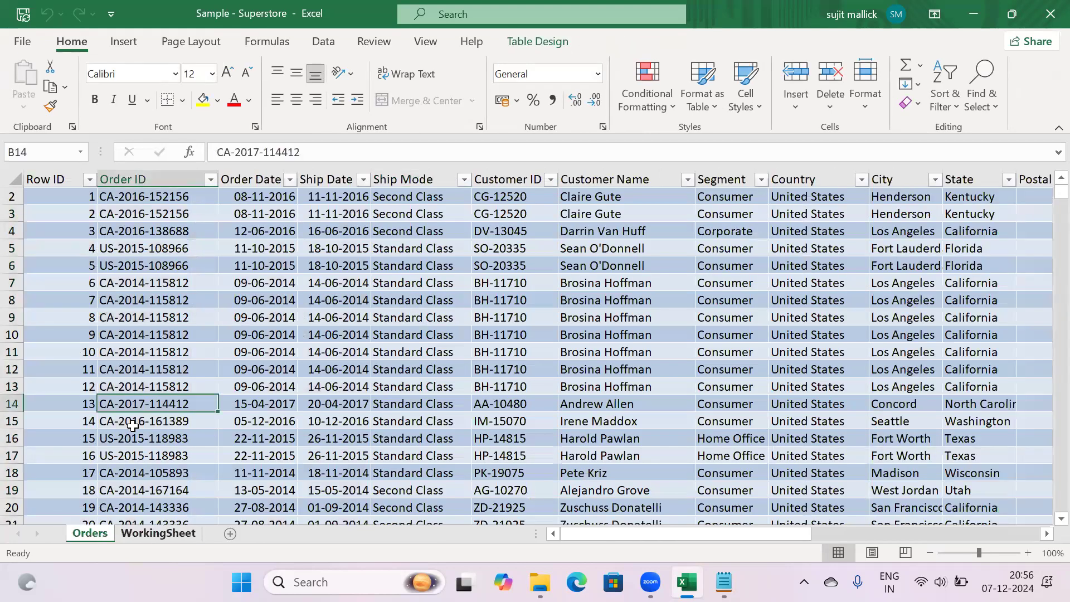
Add a blank sheet named Dashboard after WorkingSheet, then return to WorkingSheet
key("ctrl+Page_Down")
key("shift+F11")
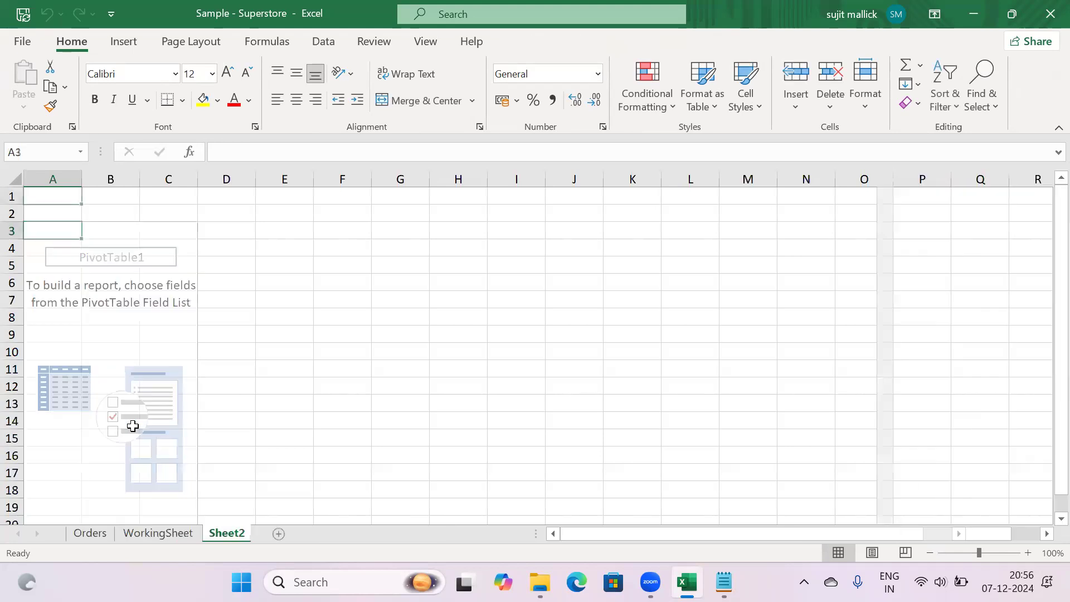
type("Dashboard")
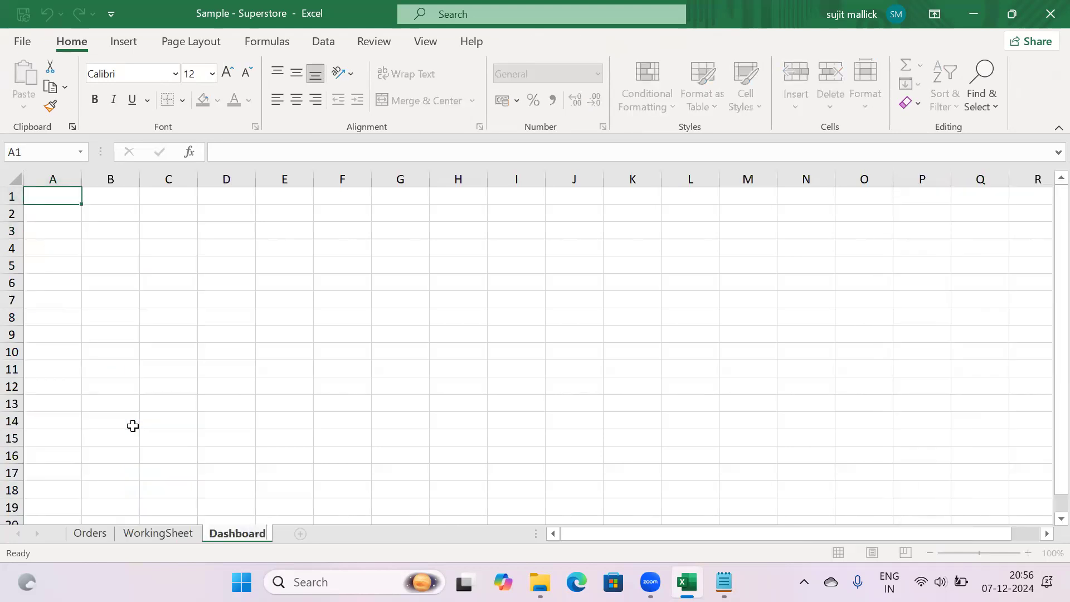
key("Return")
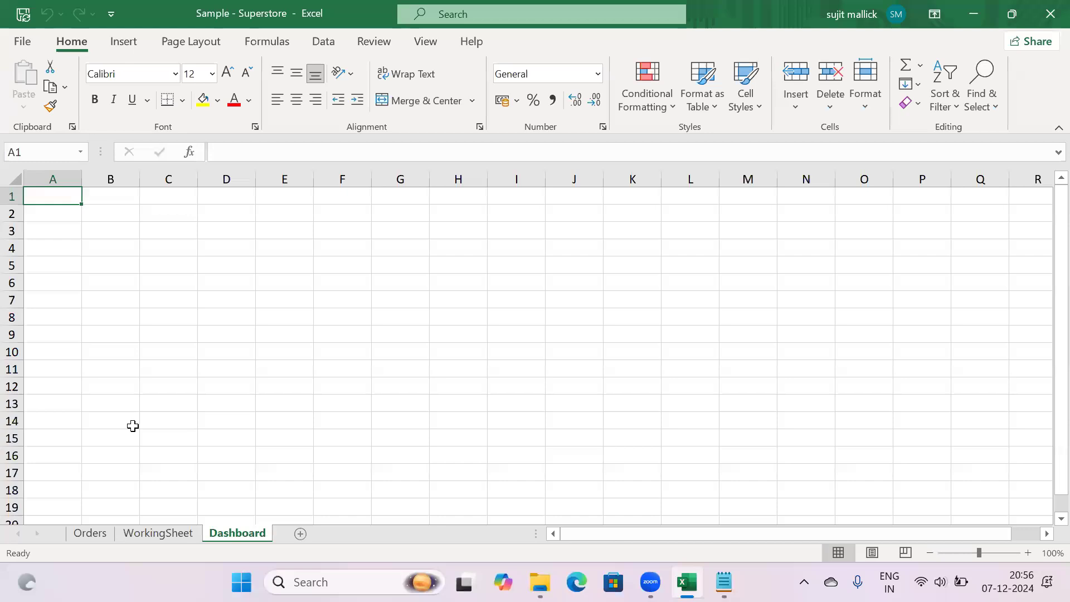
left_click(366, 422)
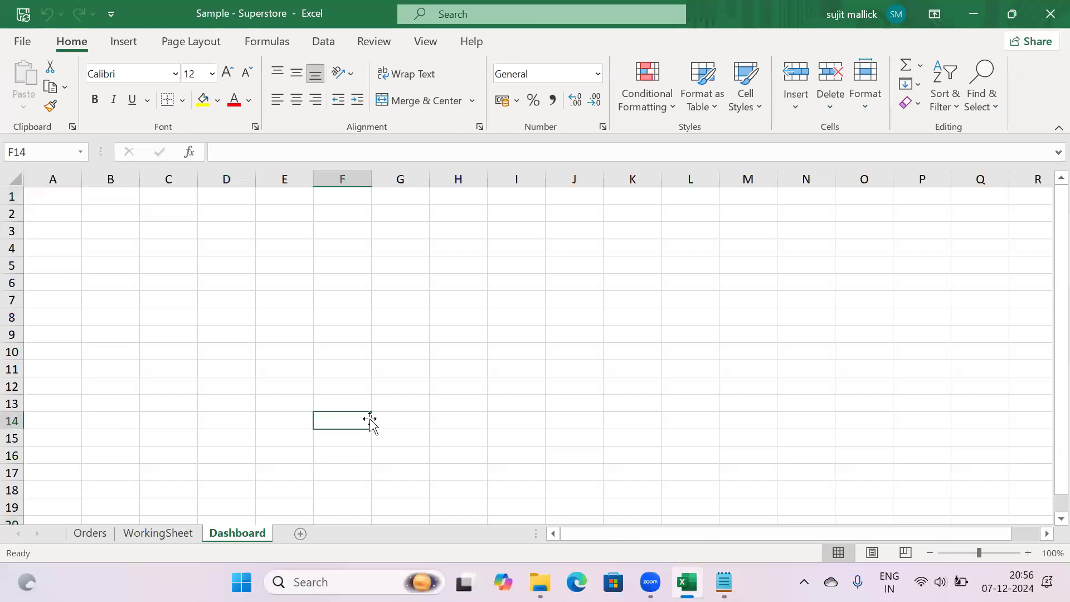
left_click(88, 533)
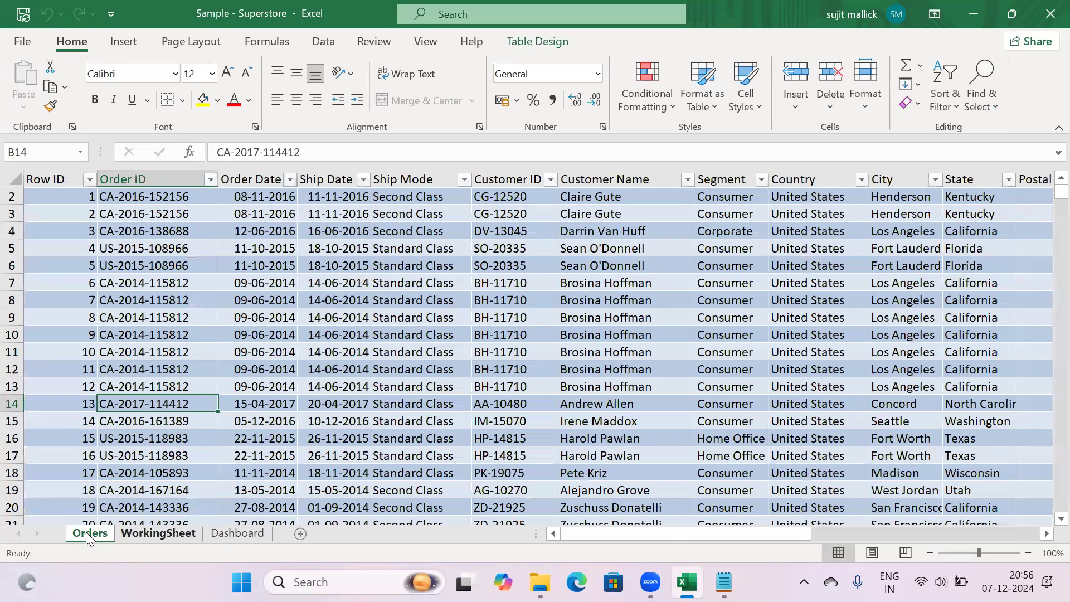
key("ctrl+Page_Down")
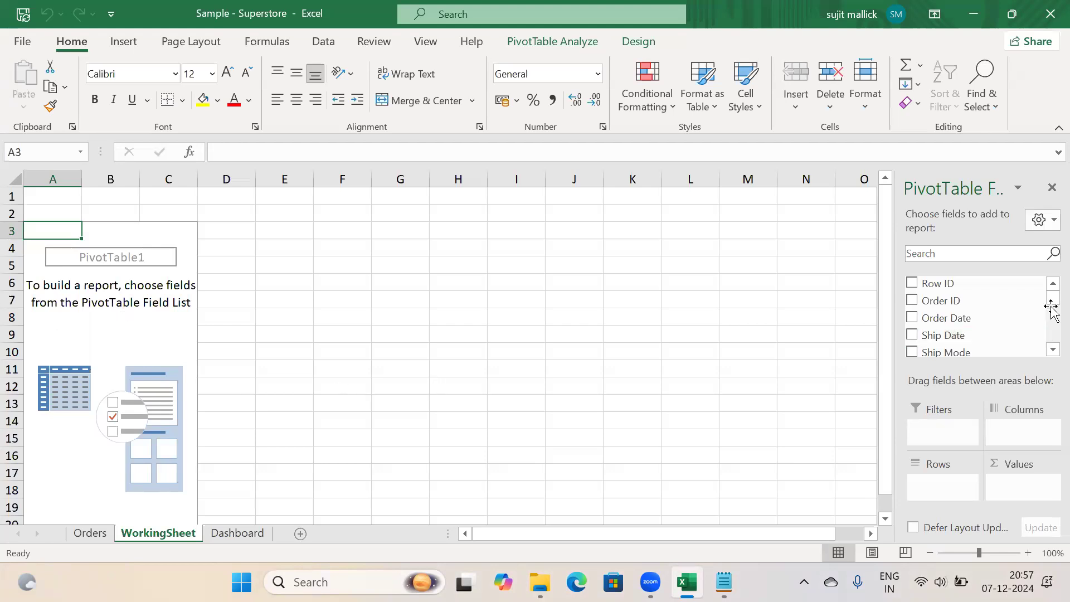
Add '- Total Revenue' below Total Discount in the KPI list, then return to Excel
key("alt+Tab")
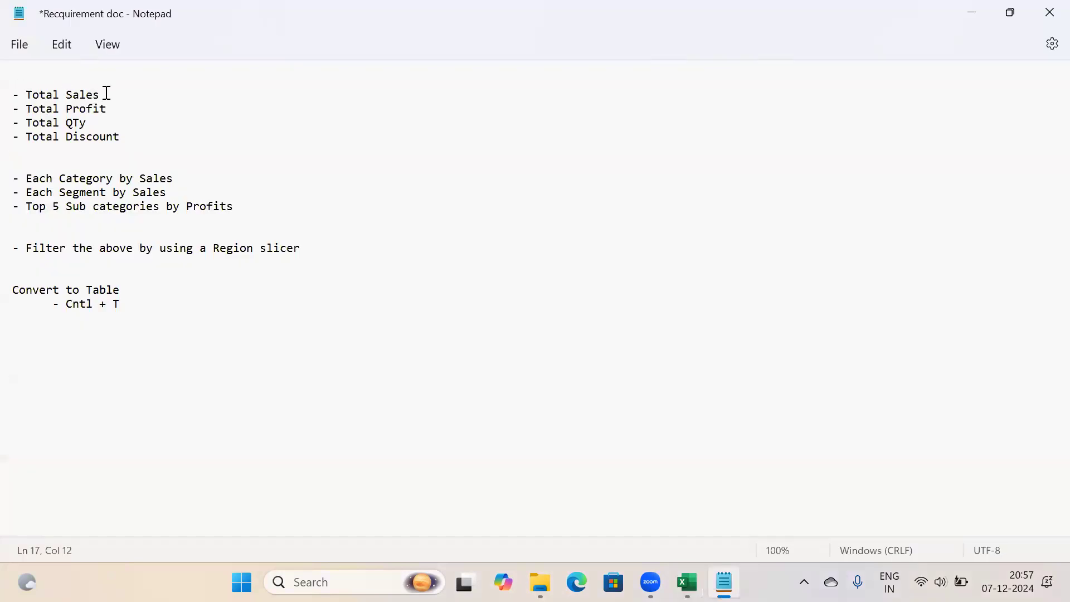
left_click_drag(103, 95, 21, 91)
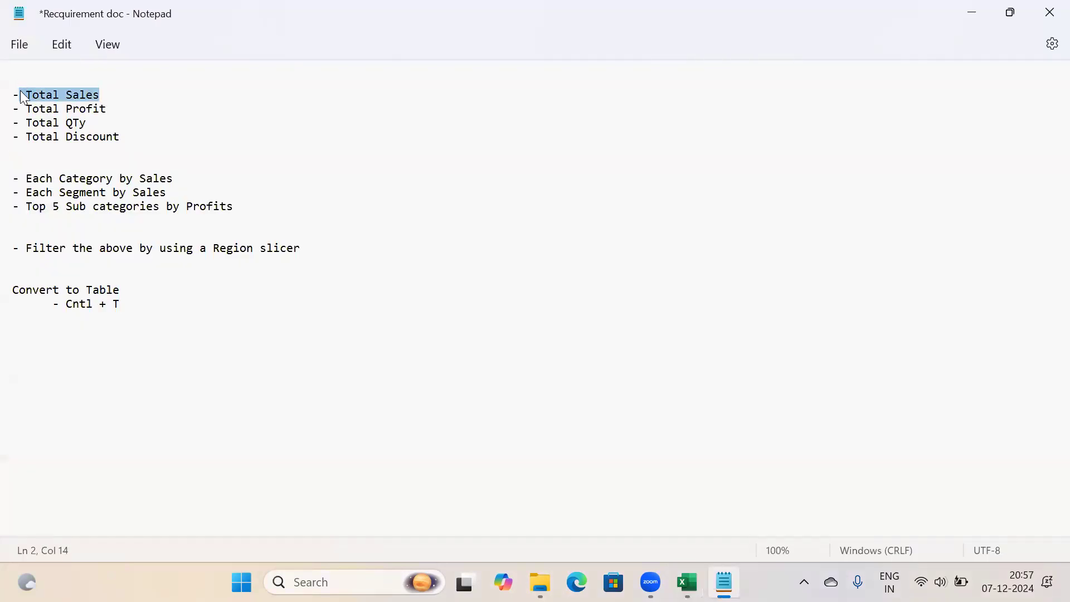
left_click(135, 131)
key("Return")
type("- Total ")
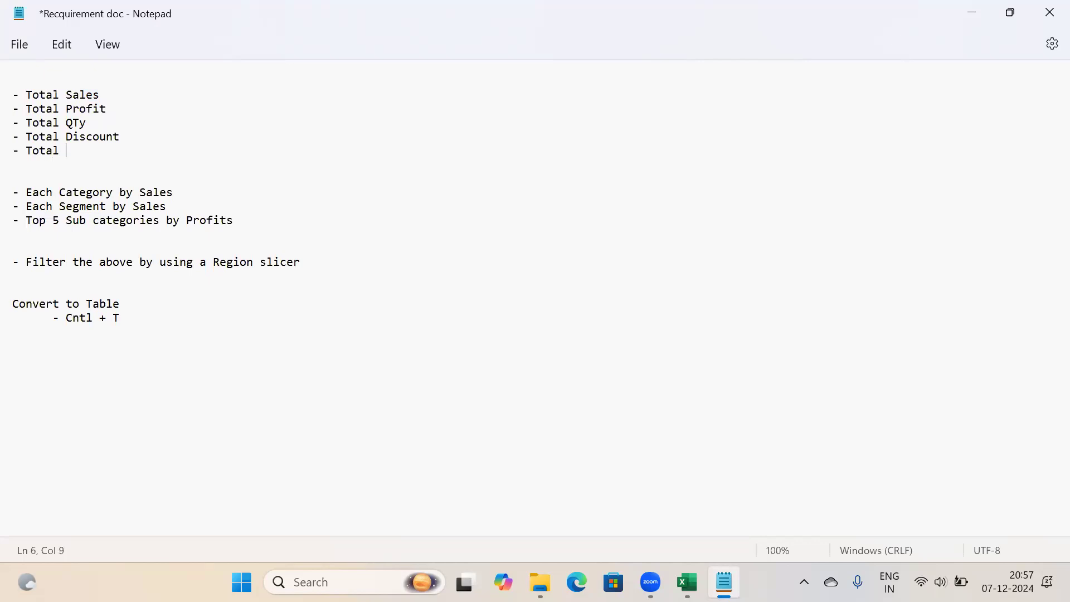
type("Revenue")
left_click(108, 91)
left_click(8, 95, "shift")
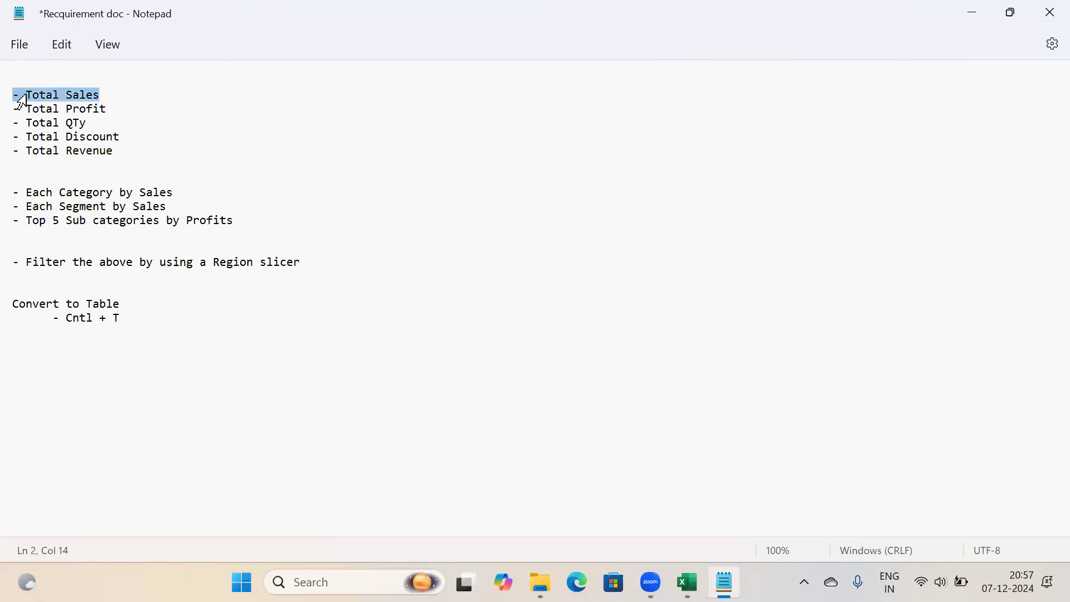
left_click(100, 109)
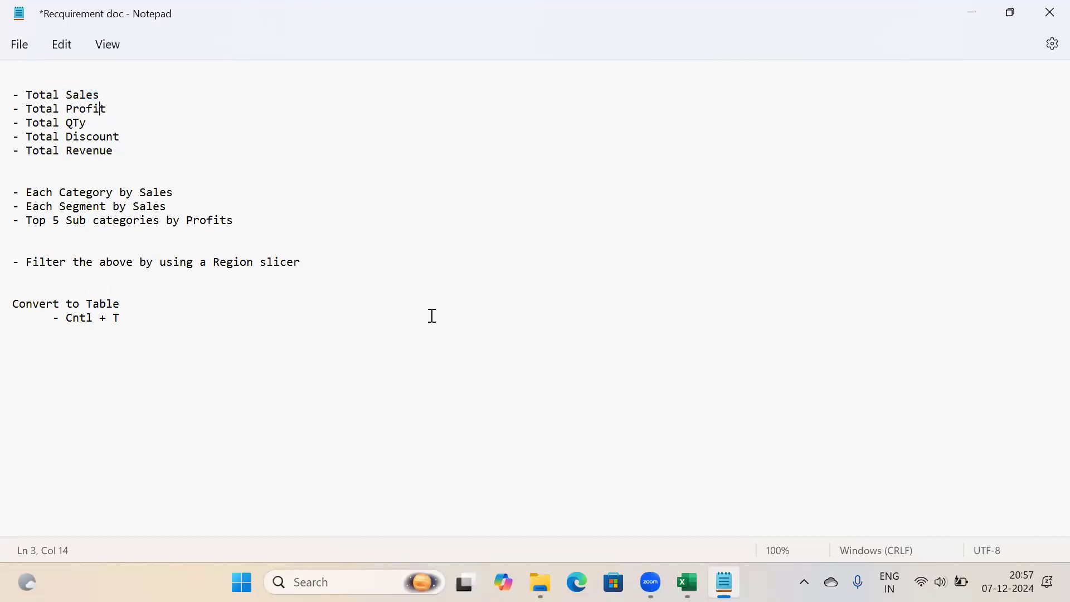
left_click(106, 93)
left_click(9, 94, "shift")
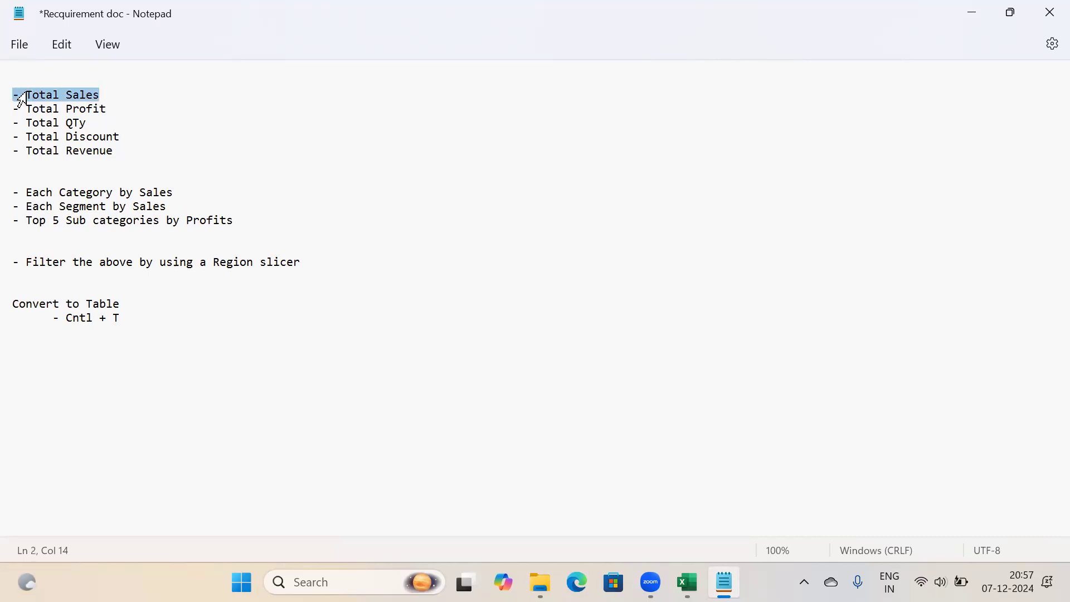
left_click(687, 582)
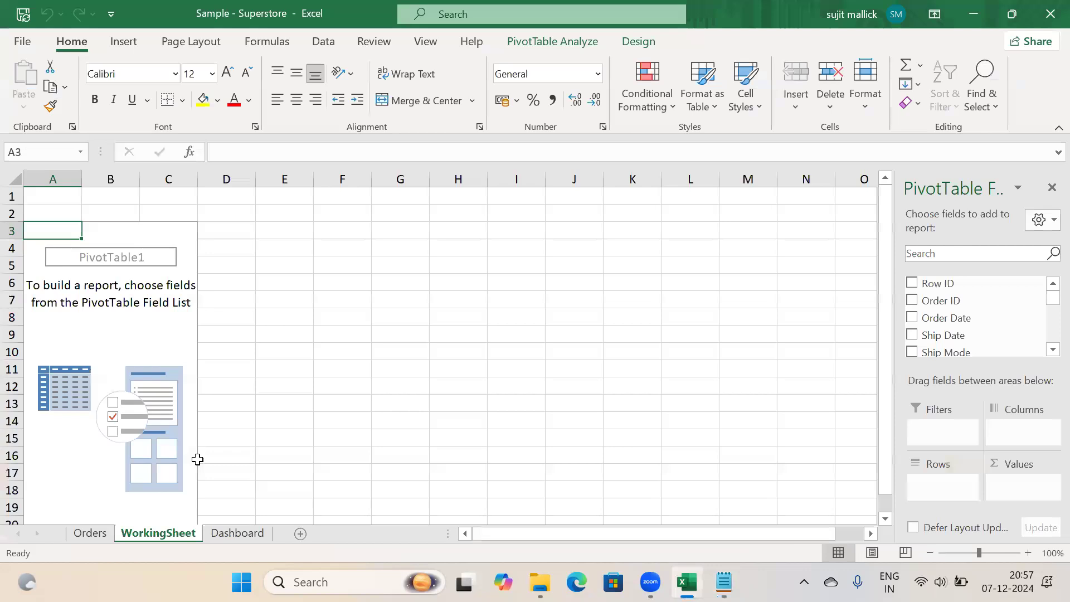
On the Orders sheet, inspect the Sales column and a row 6 Quantity value, then return to Notepad
left_click(91, 536)
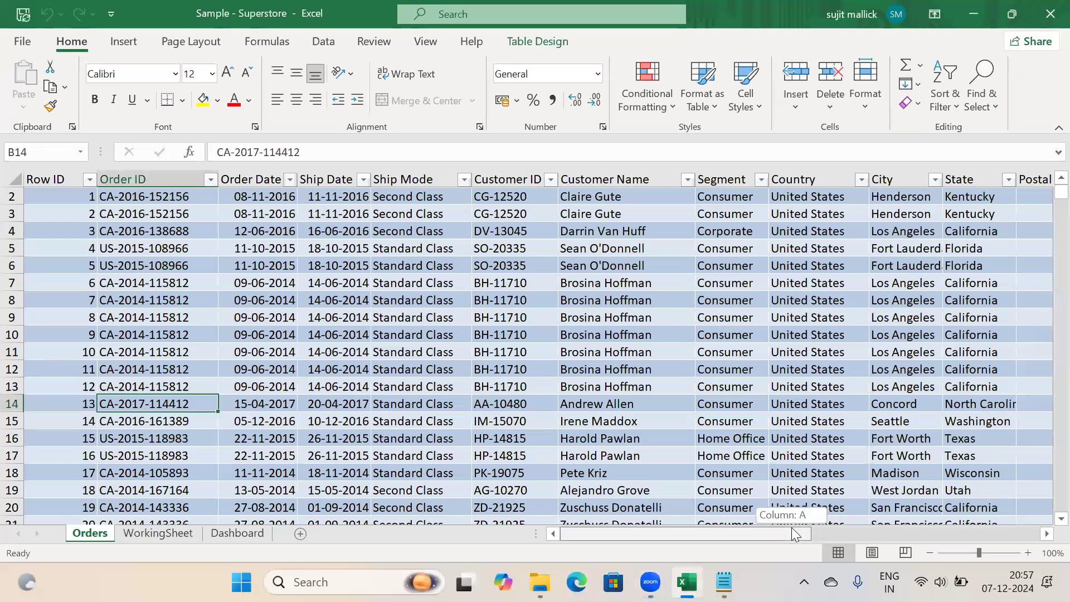
left_click_drag(790, 533, 1042, 532)
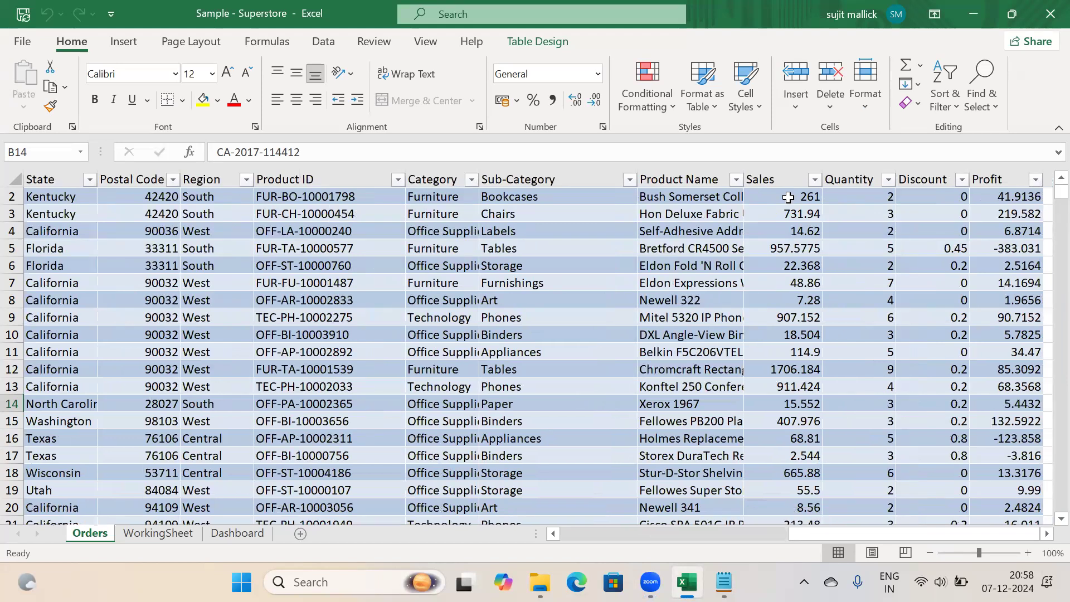
left_click(770, 174)
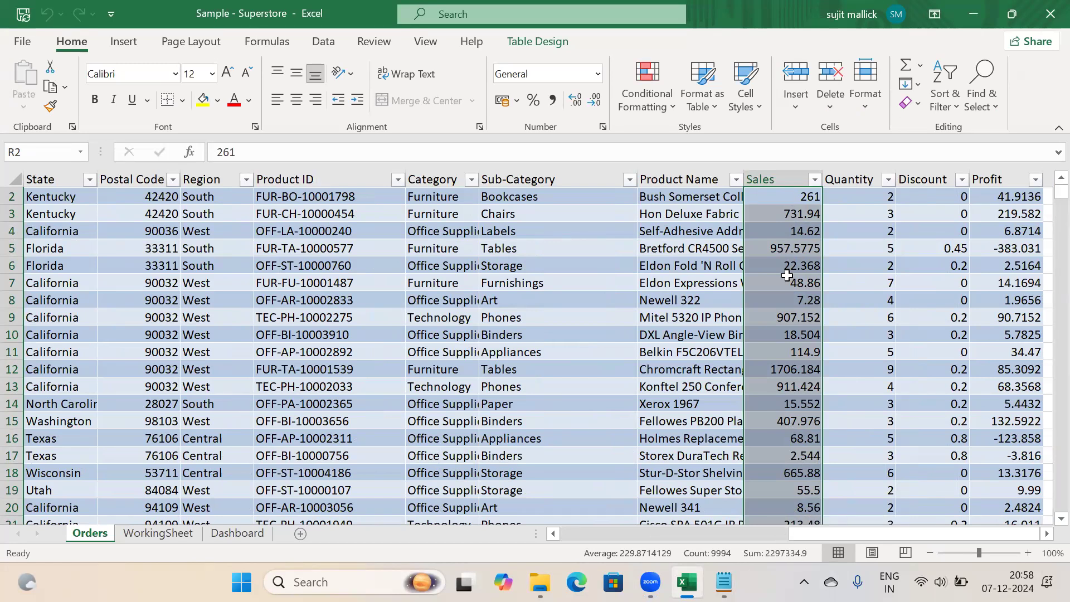
left_click(863, 269)
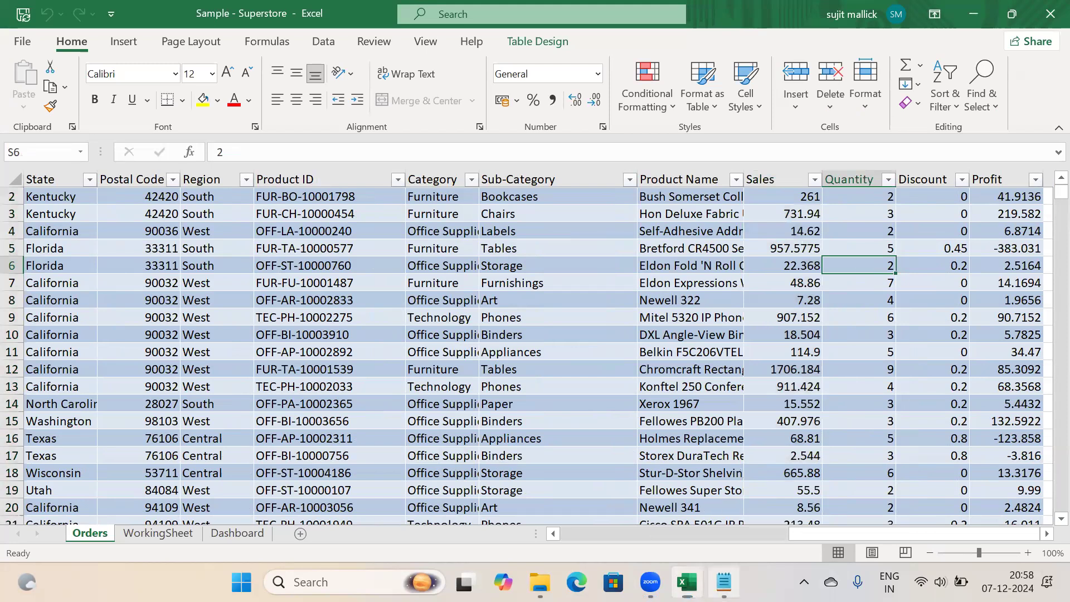
left_click(723, 582)
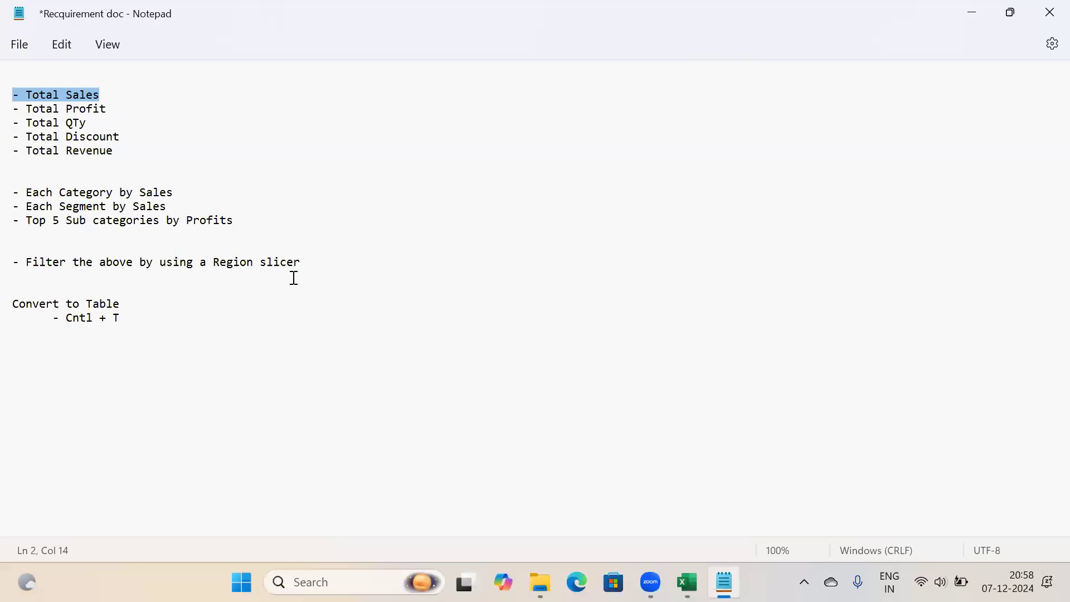
left_click_drag(299, 263, 21, 102)
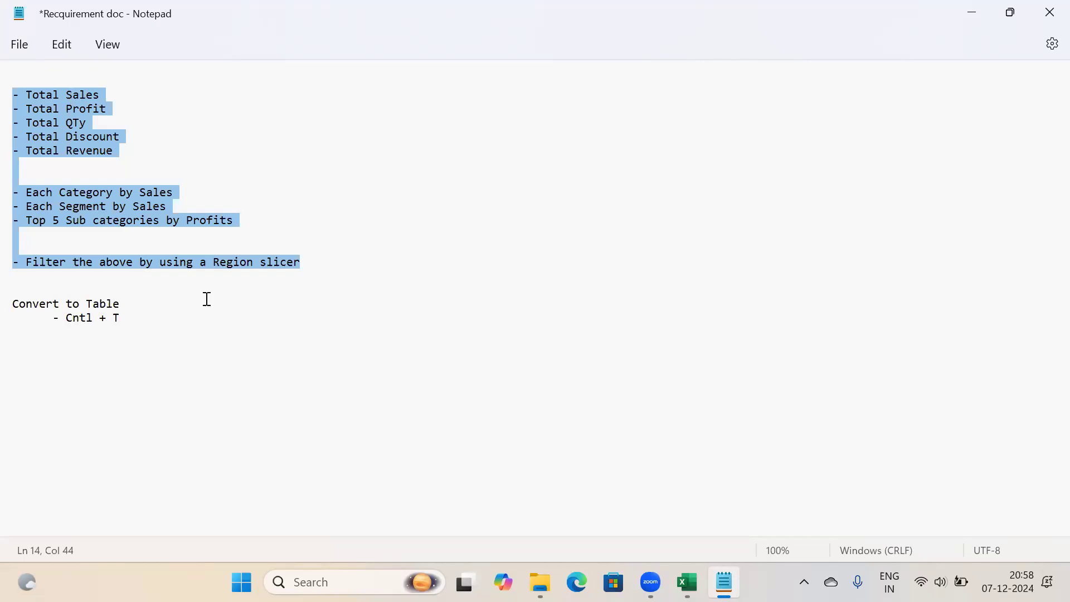
left_click(314, 261)
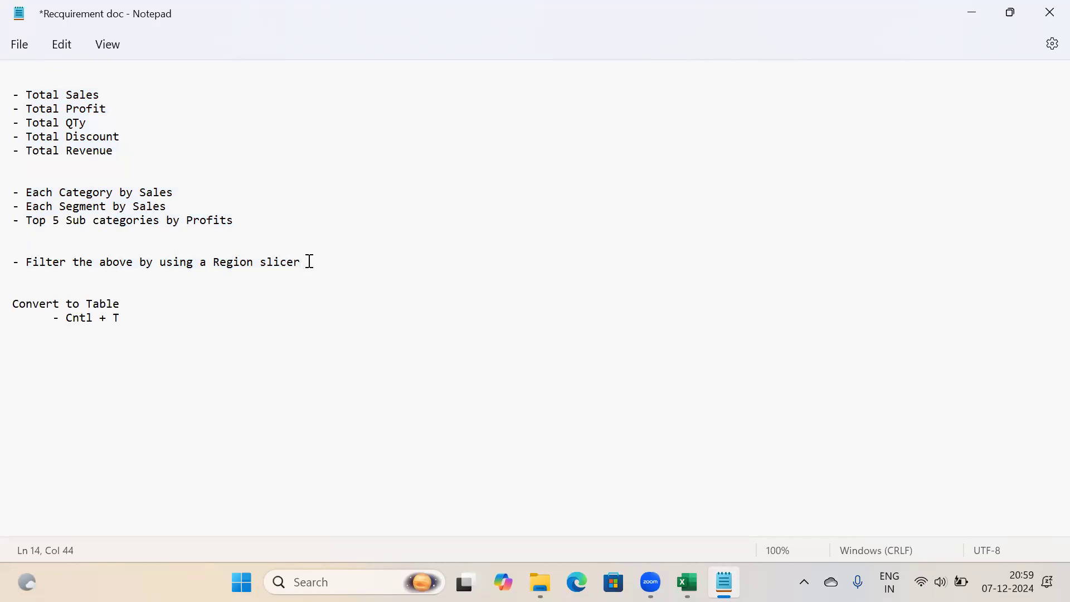
left_click_drag(309, 262, 9, 93)
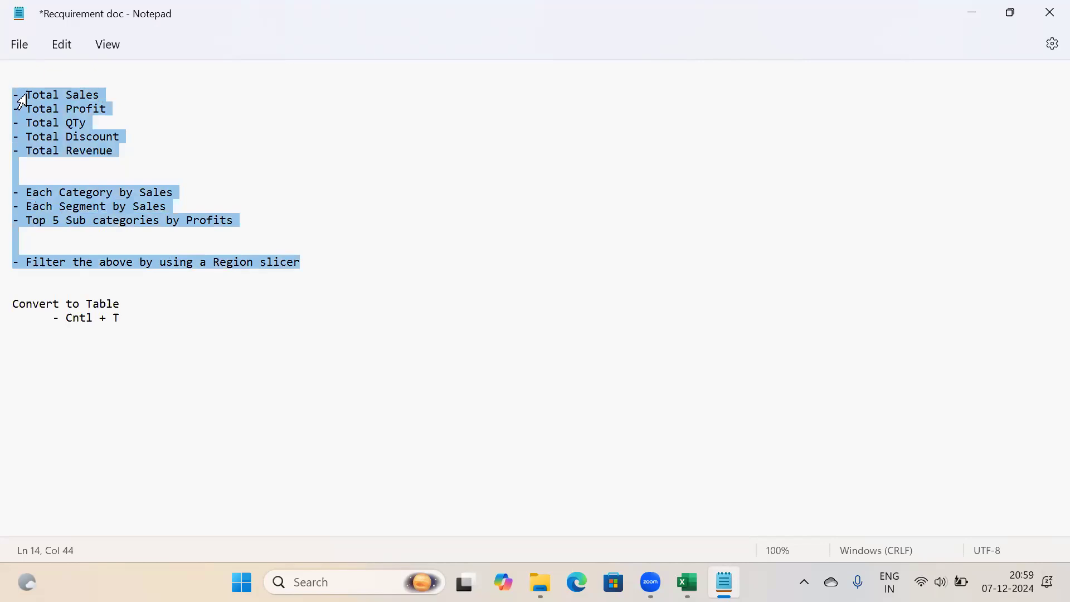
left_click(318, 269)
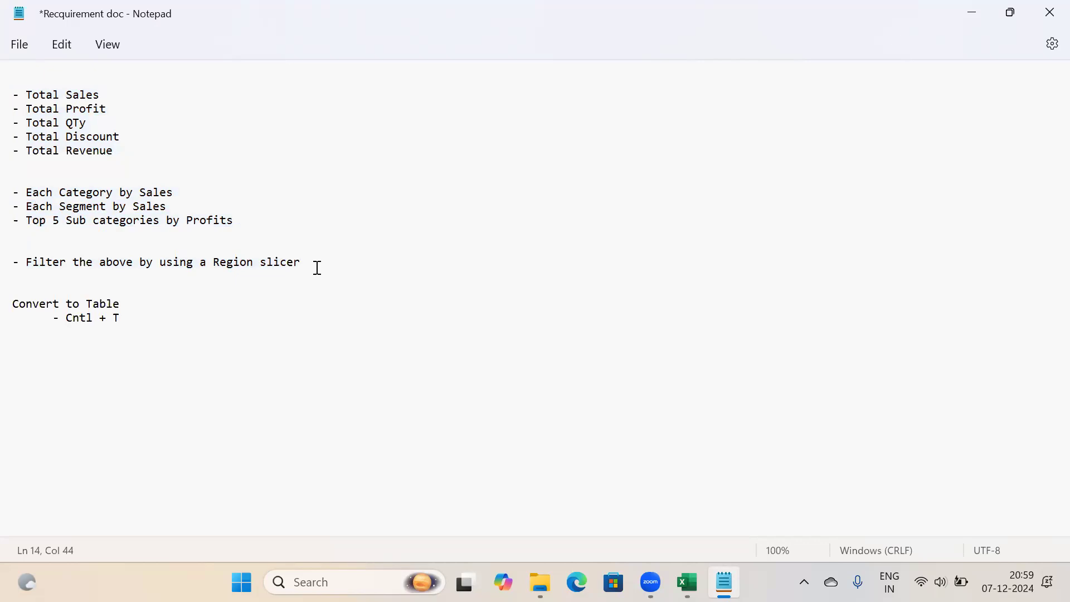
left_click(237, 222)
left_click_drag(304, 261, 9, 94)
left_click(158, 155)
left_click(244, 223)
left_click(9, 191, "shift")
left_click(119, 148)
left_click(237, 221)
left_click_drag(307, 262, 8, 93)
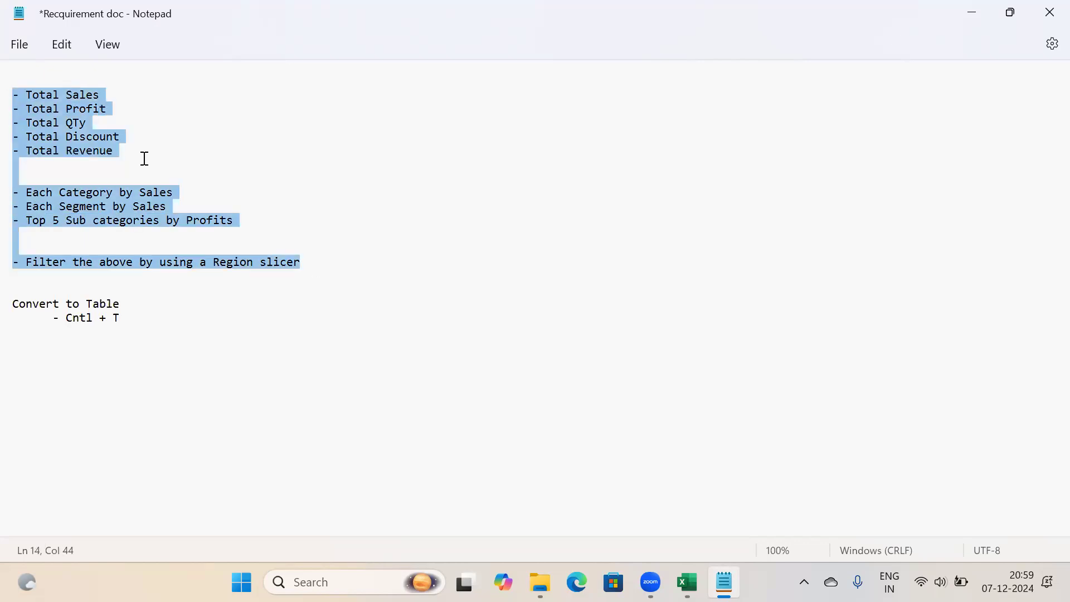
left_click(143, 157)
left_click(244, 223)
left_click(312, 262)
left_click_drag(32, 153, 9, 95)
left_click(287, 262)
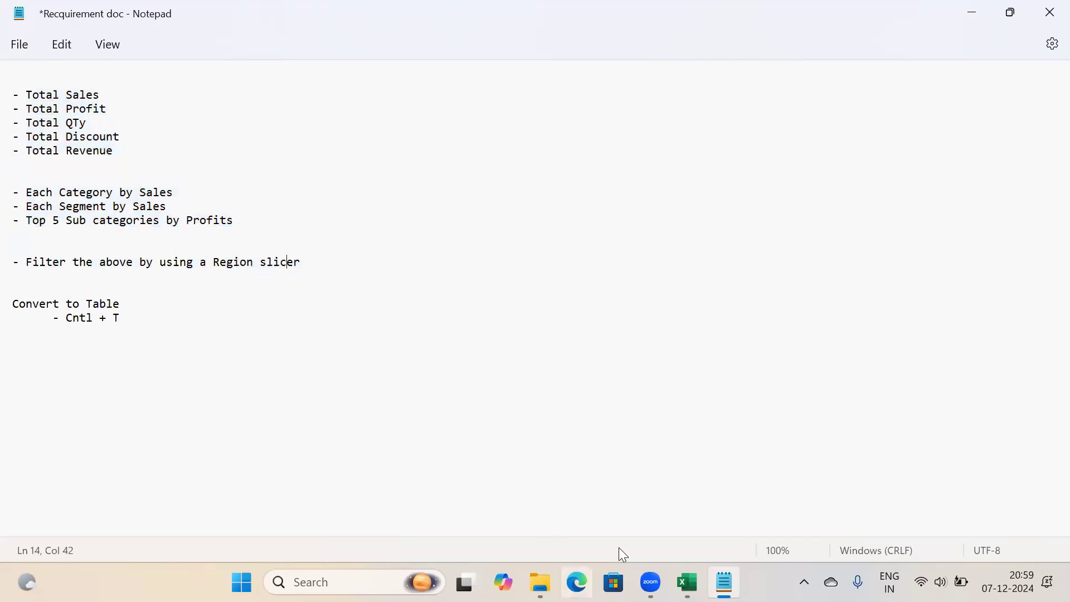
key("Down")
key("Down")
key("Down")
Fix the line-4 KPI entry so it reads 'Total Qty', then bring the Excel workbook forward
left_click_drag(301, 262, 13, 96)
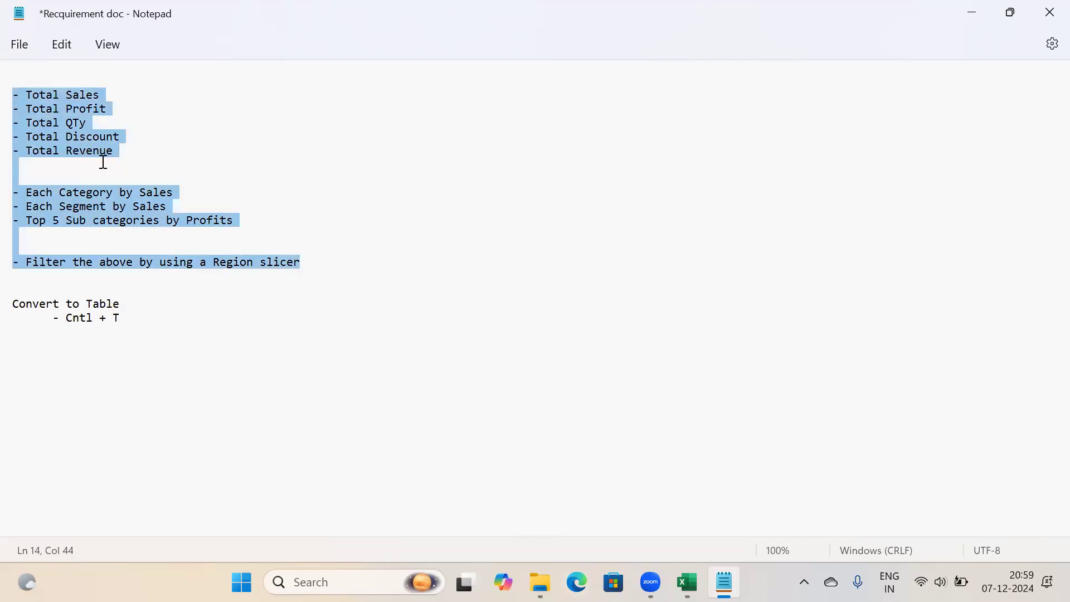
left_click(79, 122)
key("BackSpace")
type("t")
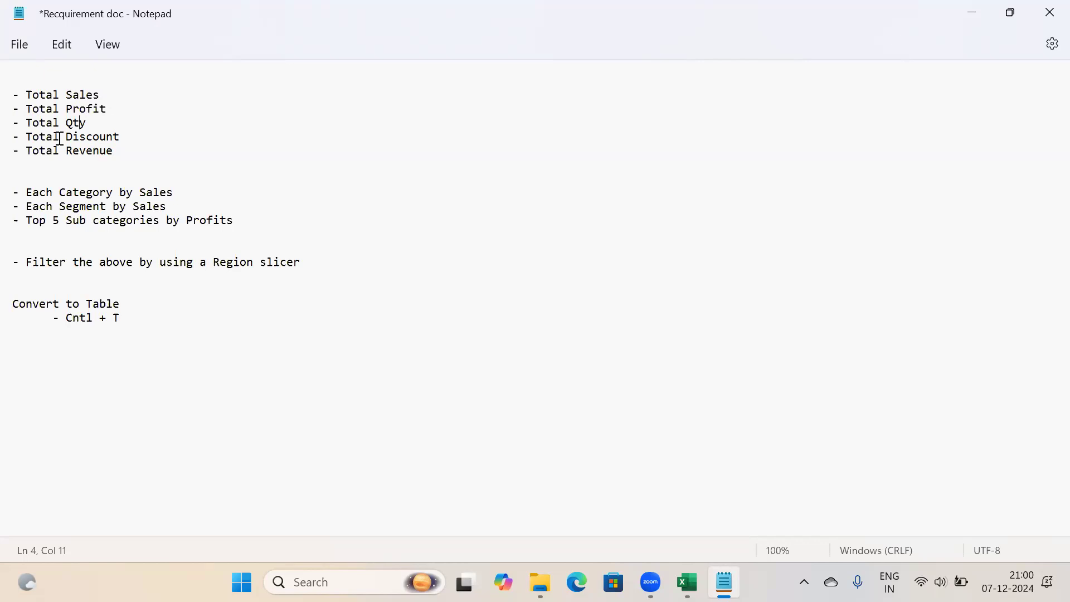
left_click_drag(101, 93, 9, 93)
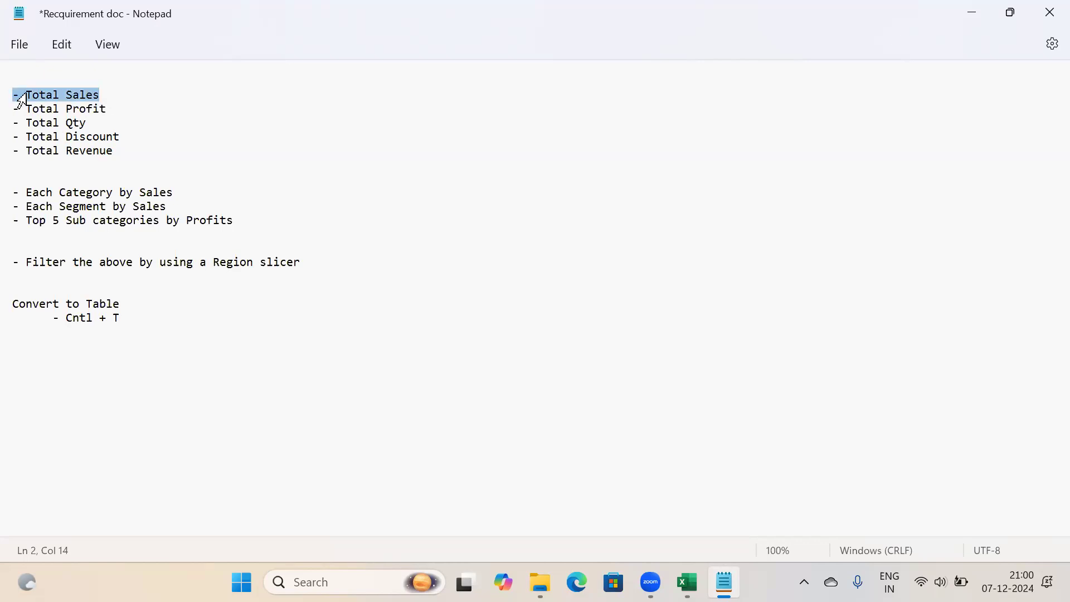
left_click(688, 583)
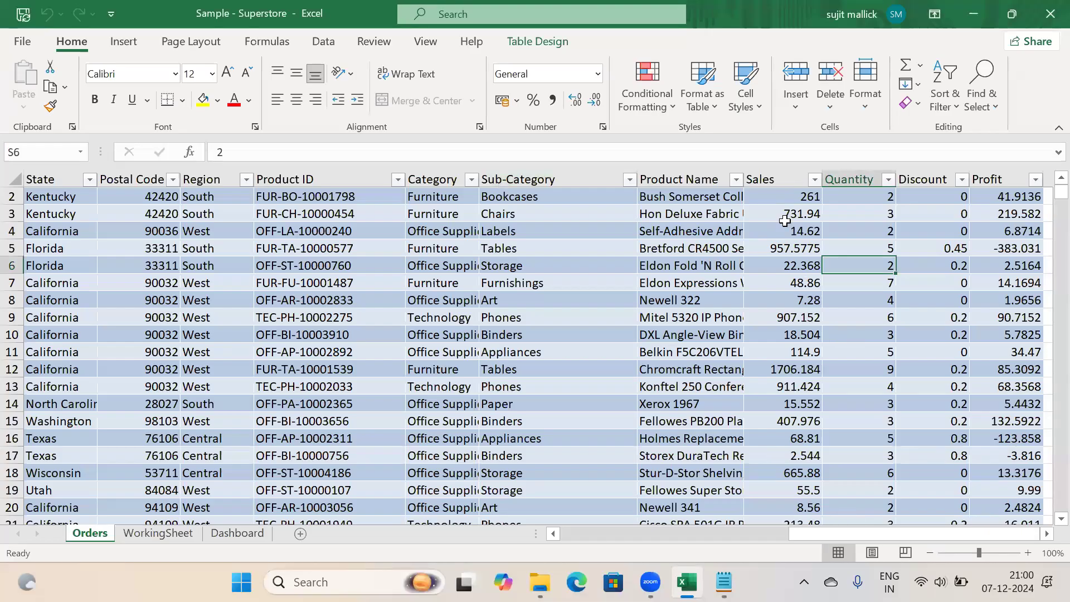
Select the Orders Sales column, then on WorkingSheet pick up the Sales field for PivotTable1
left_click(773, 174)
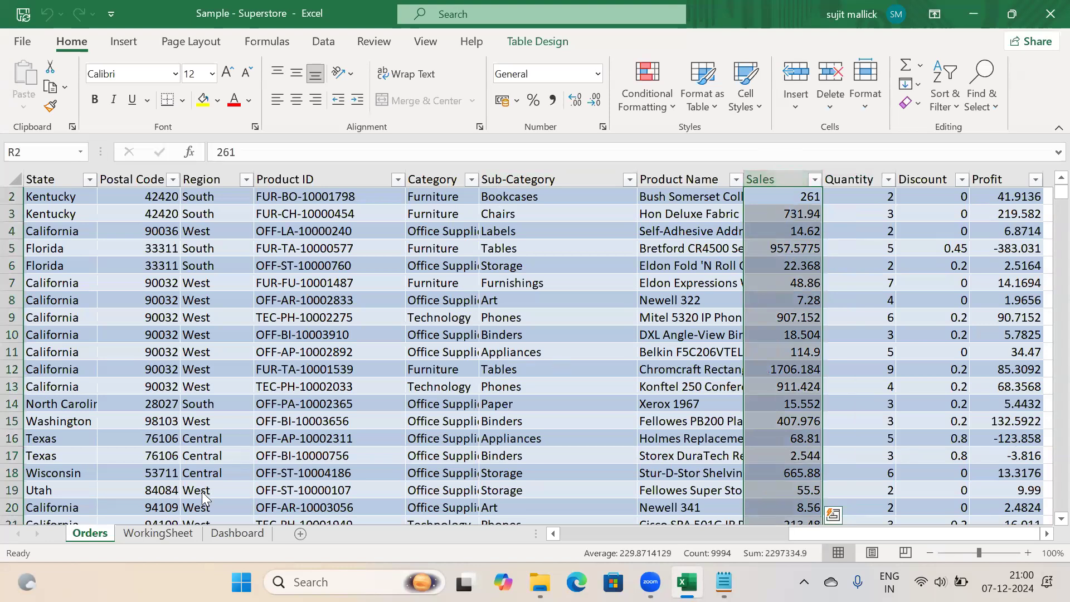
left_click(152, 535)
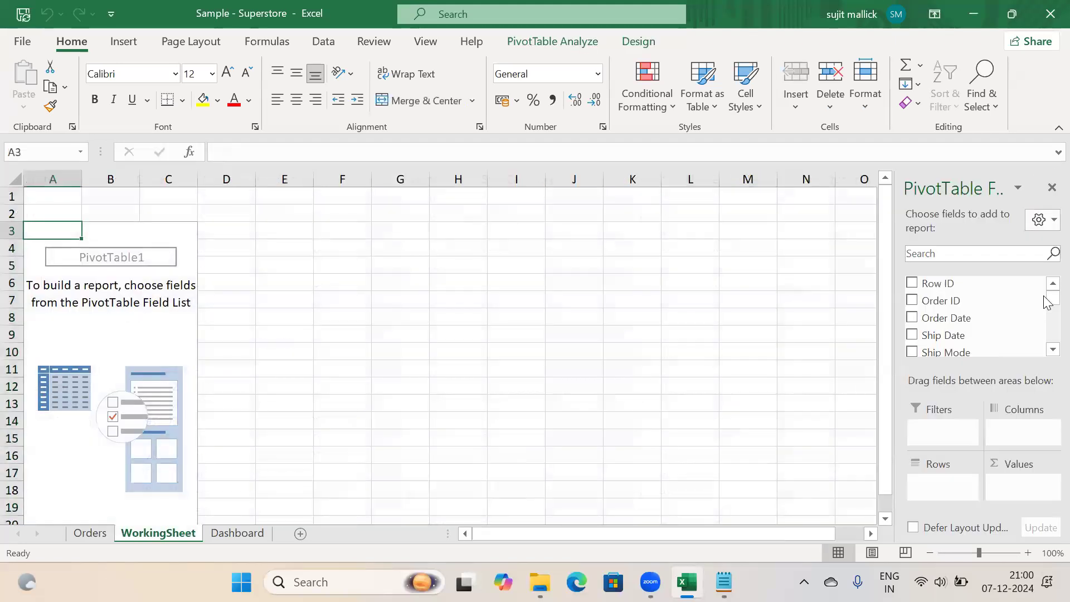
left_click(1046, 351)
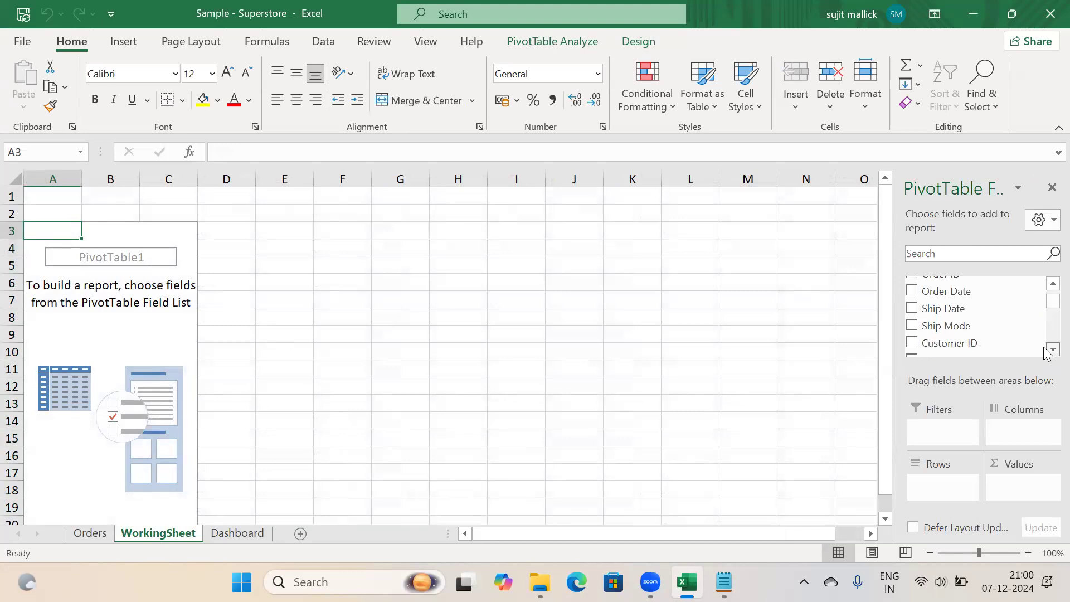
left_click_drag(1046, 351, 1046, 351)
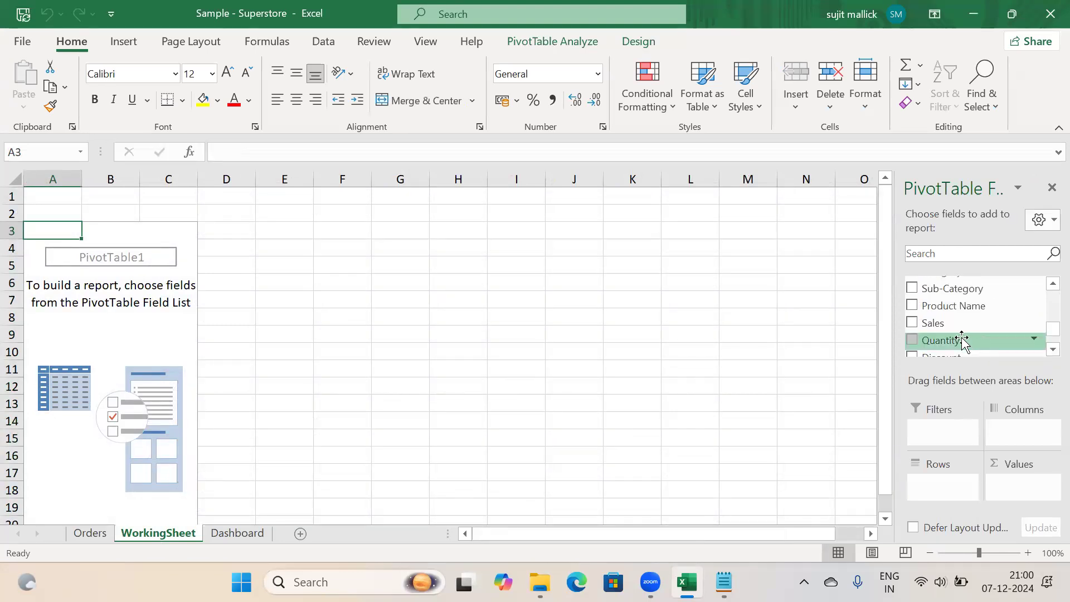
left_click_drag(939, 323, 948, 420)
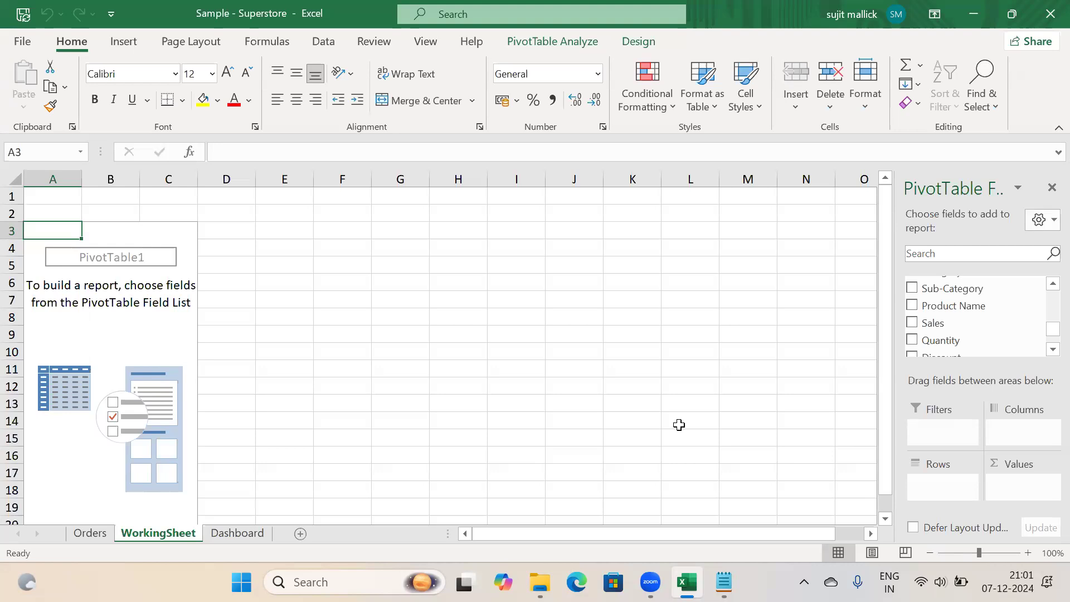
Bring the Notepad requirements list forward, leaving the empty PivotTable1 on WorkingSheet
left_click(724, 583)
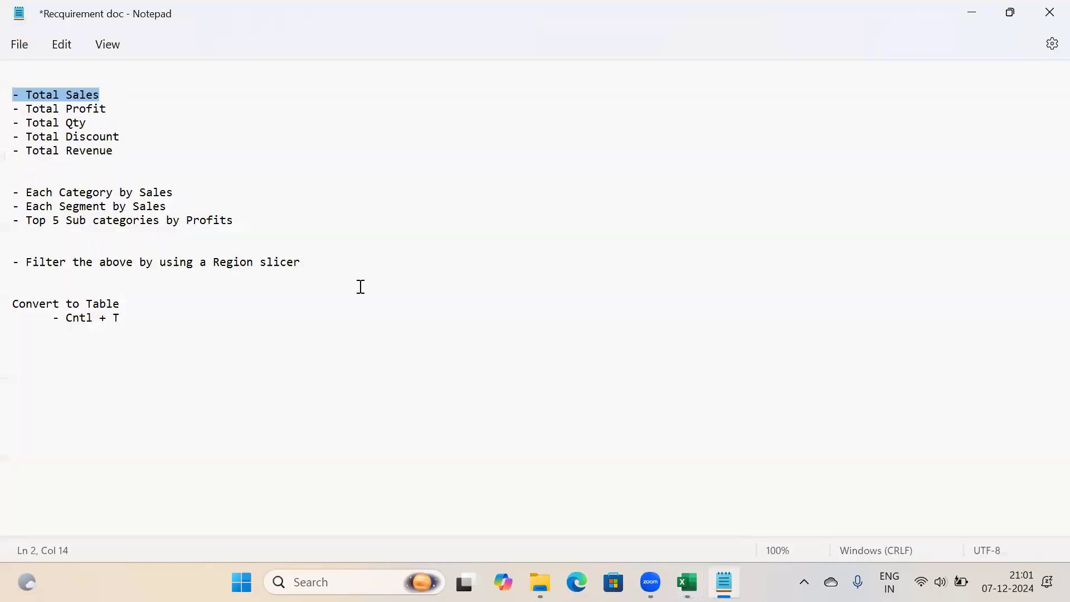
Add 'Fact' and 'Dimension' headings on new lines below the Cntl + T note
left_click(143, 324)
key("Return")
key("Return")
key("Return")
type("Fact")
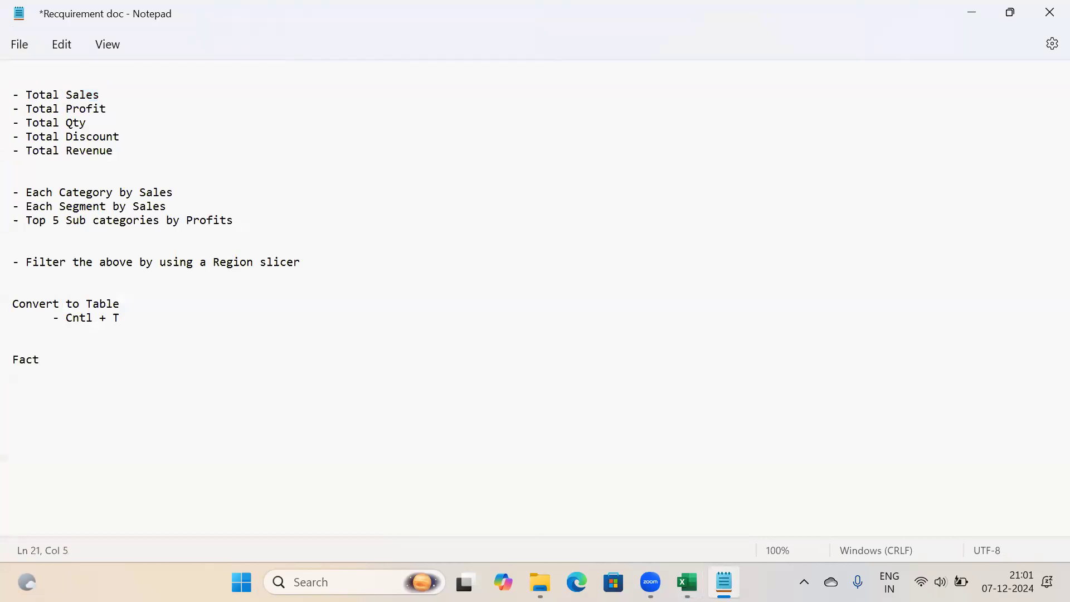
key("Return")
type("Dimension")
key("Return")
Highlight the Fact and Dimension lines, then select the word Fact
left_click(9, 358, "shift")
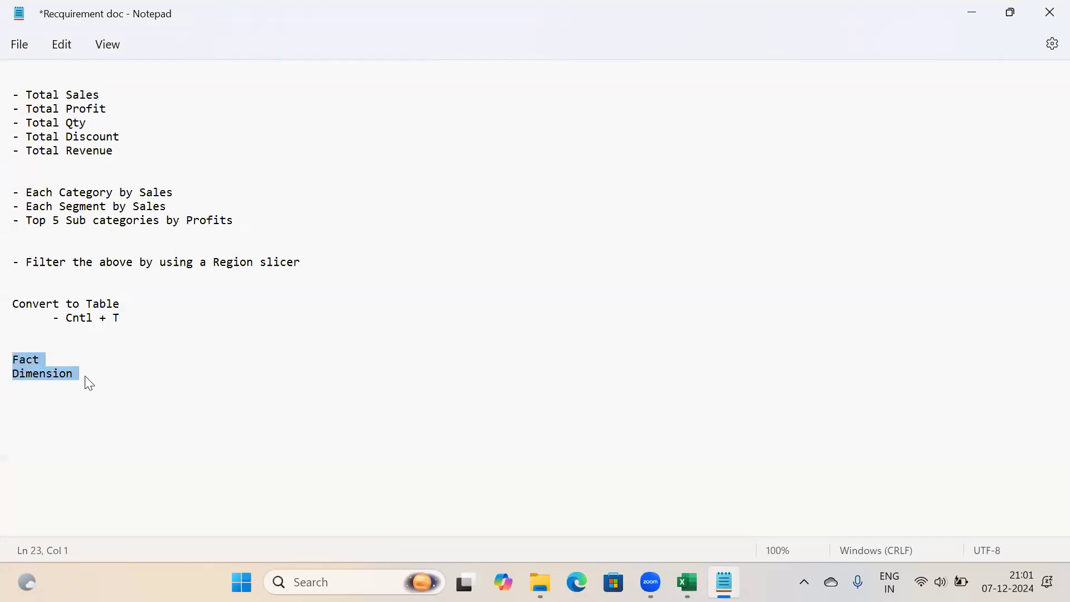
key("Right")
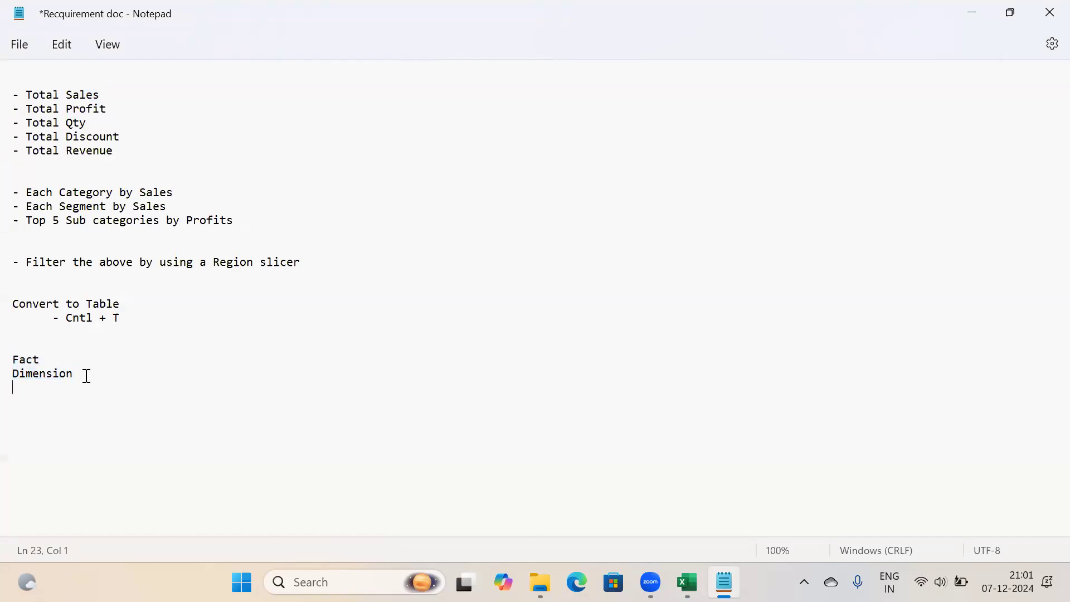
left_click(17, 363, "shift")
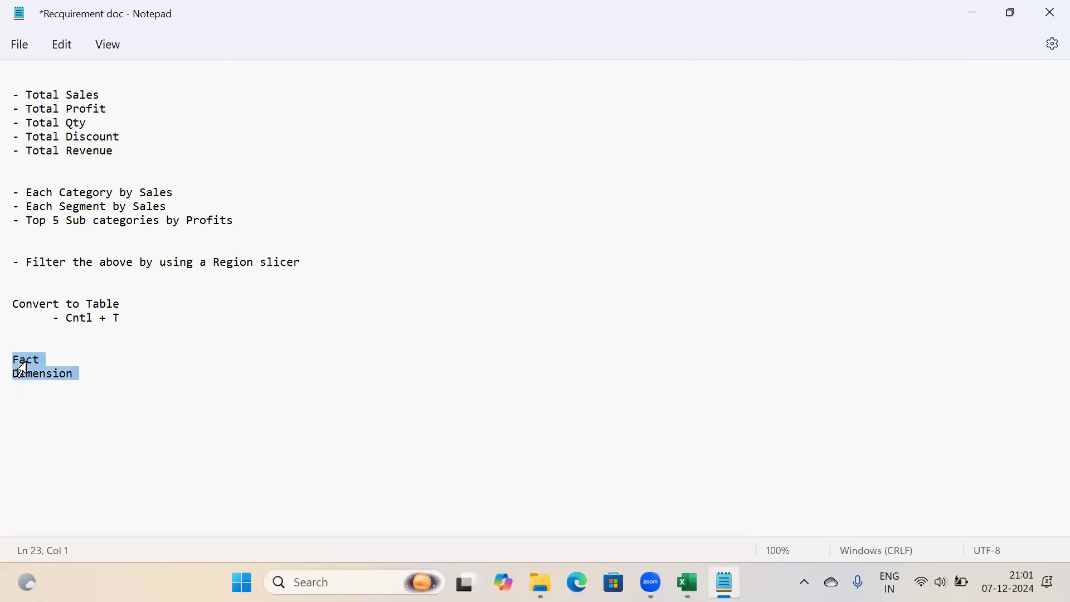
left_click(36, 360)
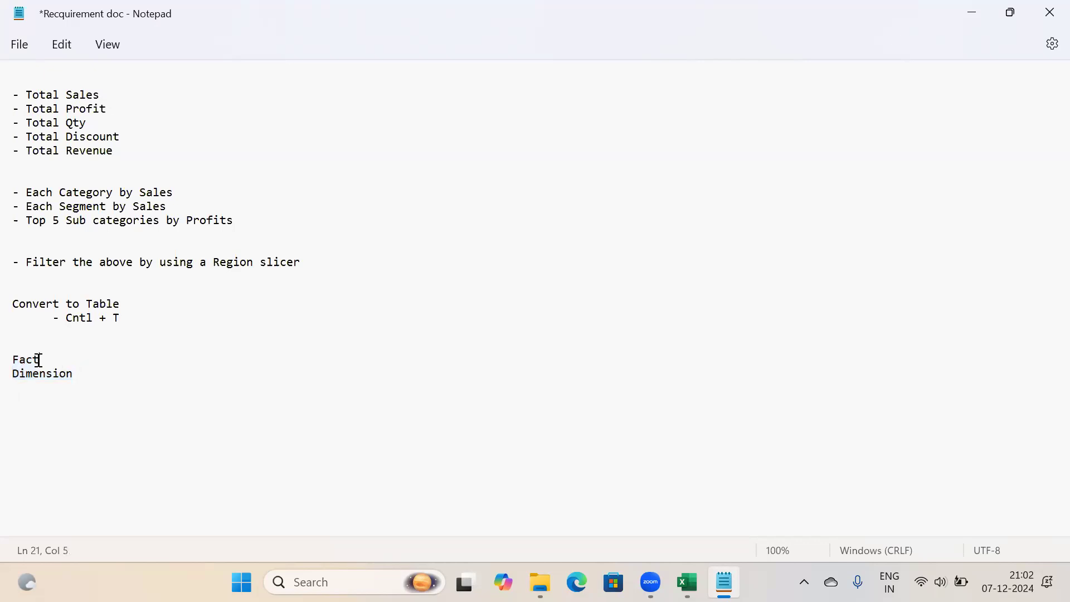
double_click(9, 360)
Add an indented '- Numeric' bullet under the Fact heading
left_click(51, 360)
key("Return")
key("Tab")
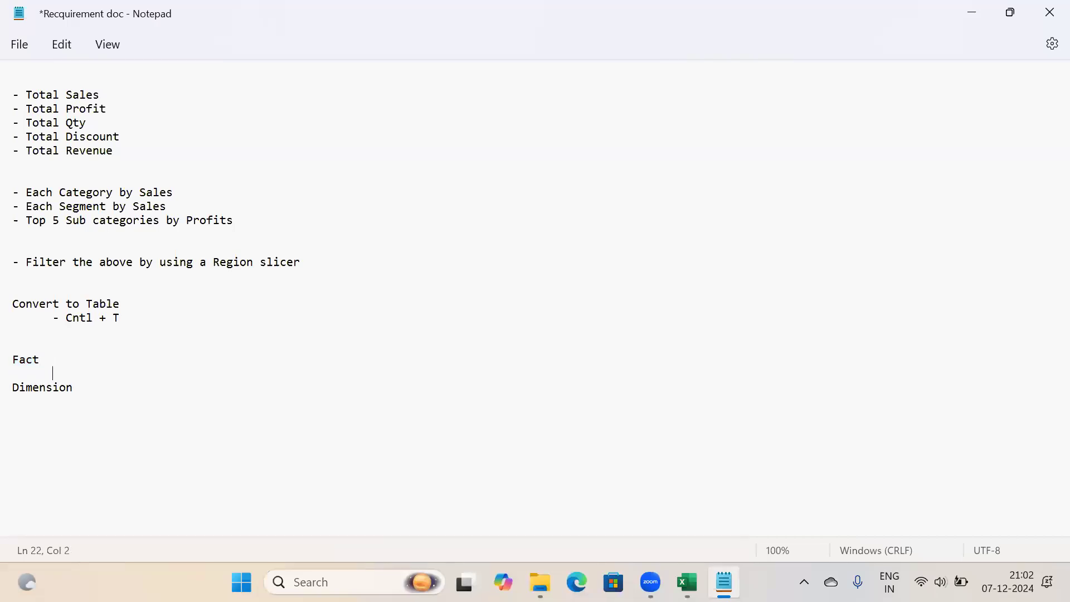
type("- NU")
key("BackSpace")
type("umeric")
Add a second bullet '- SUm( COl ) -> Meaningful result' under Numeric
key("Return")
key("Tab")
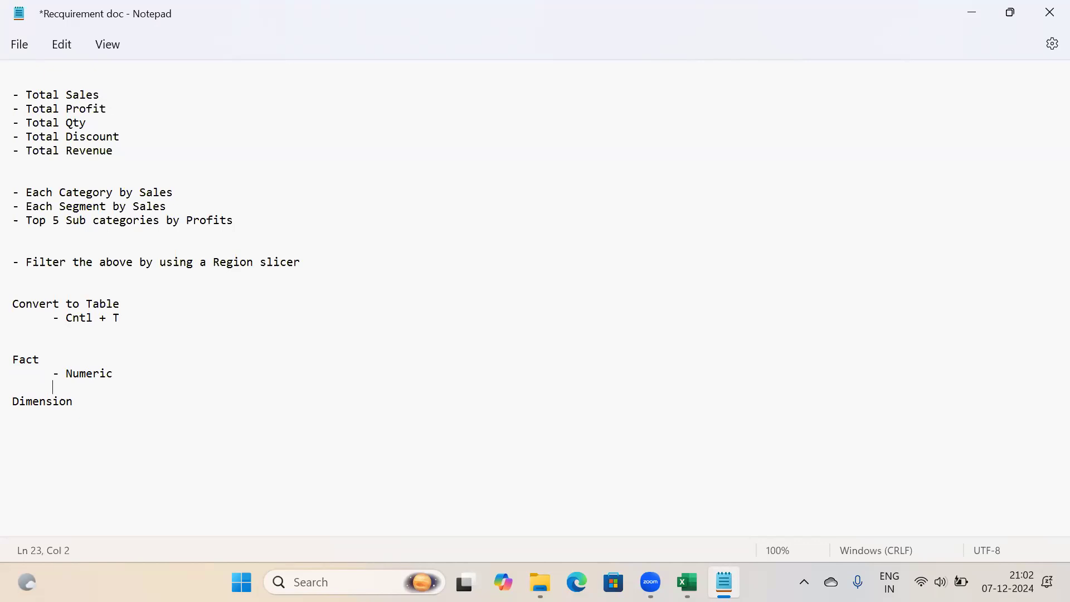
type("- SUm( COl ) -> Meaninh")
key("BackSpace")
type("g ful result")
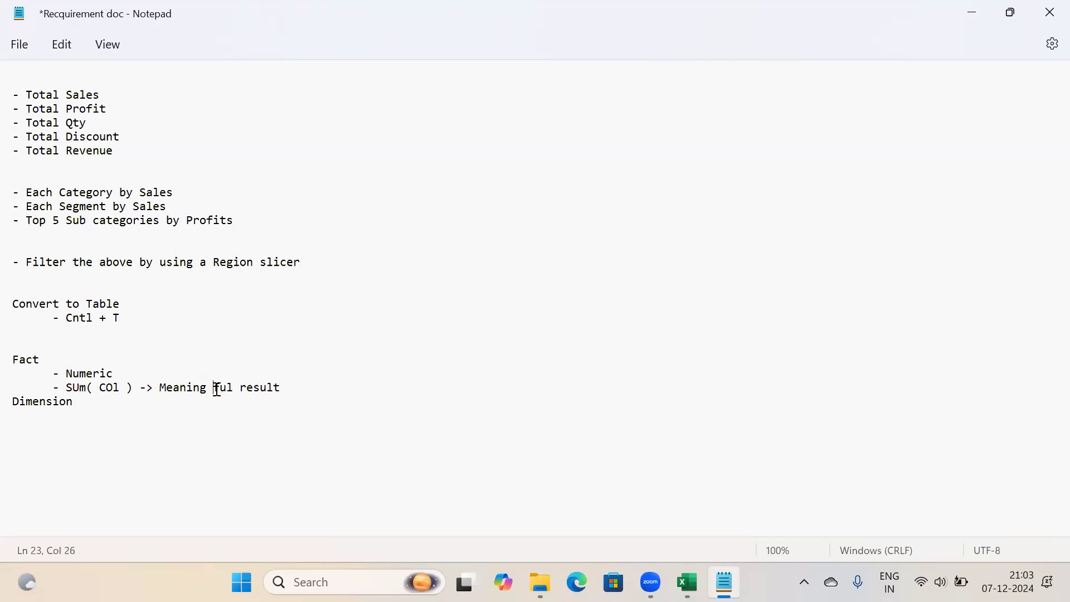
key("BackSpace")
Begin a new contact heading on the line below Dimension
key("Return")
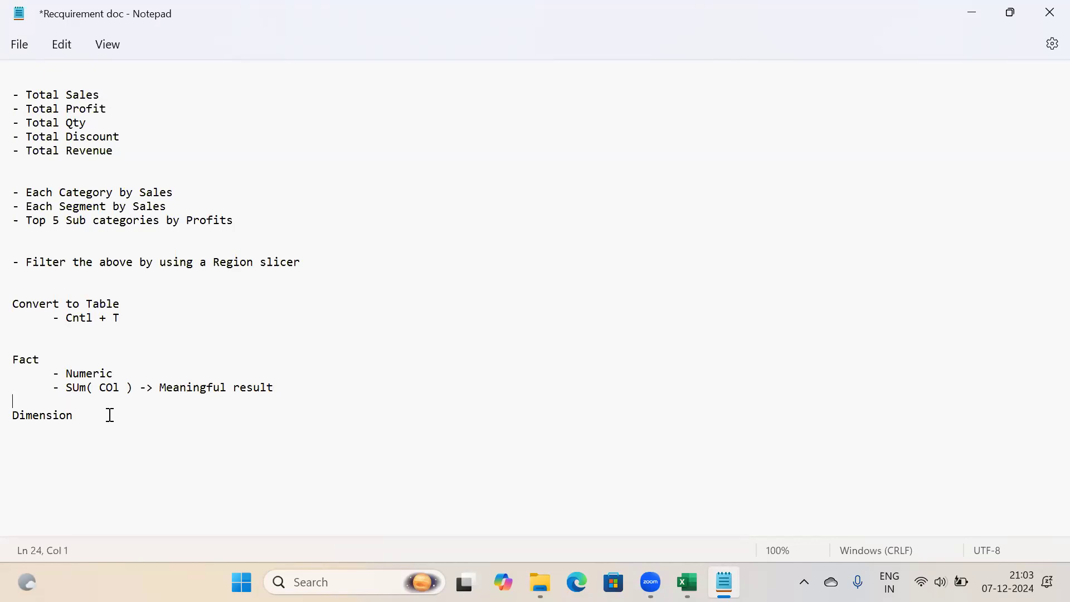
key("Down")
key("Down")
key("Down")
key("Down")
type("Cons")
key("BackSpace")
Finish the 'Contact number' heading and add an indented bullet with the first phone number
type("tact number")
key("Return")
key("Tab")
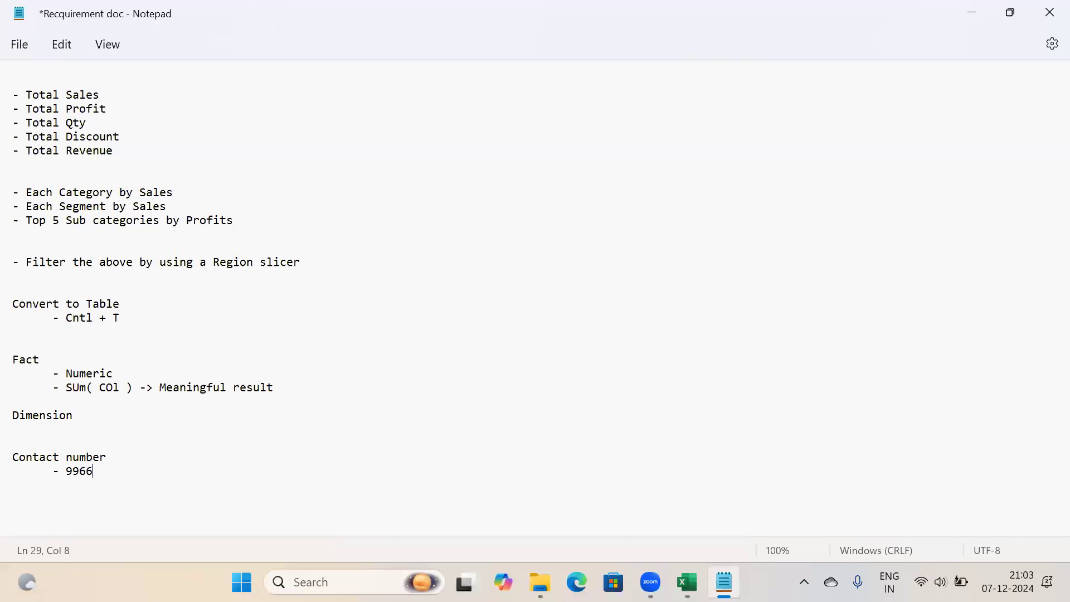
Add a second phone-number bullet by copying the first and changing its last digit
key("Return")
key("Tab")
type("-")
left_click_drag(133, 475, 68, 472)
key("ctrl+c")
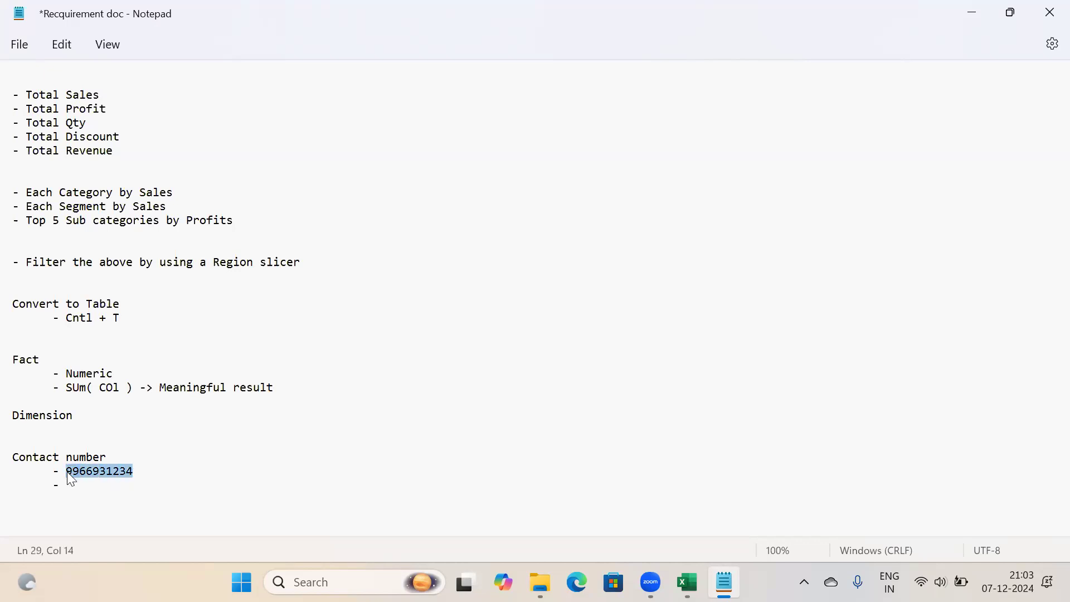
left_click(73, 487)
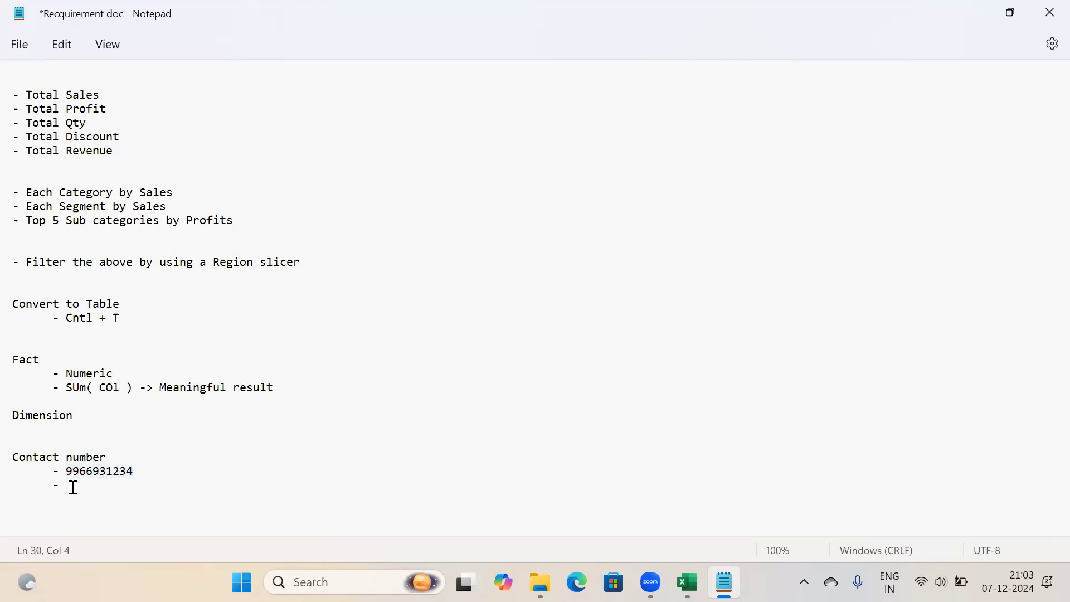
key("ctrl+v")
key("BackSpace")
type("7")
left_click_drag(143, 488, 7, 471)
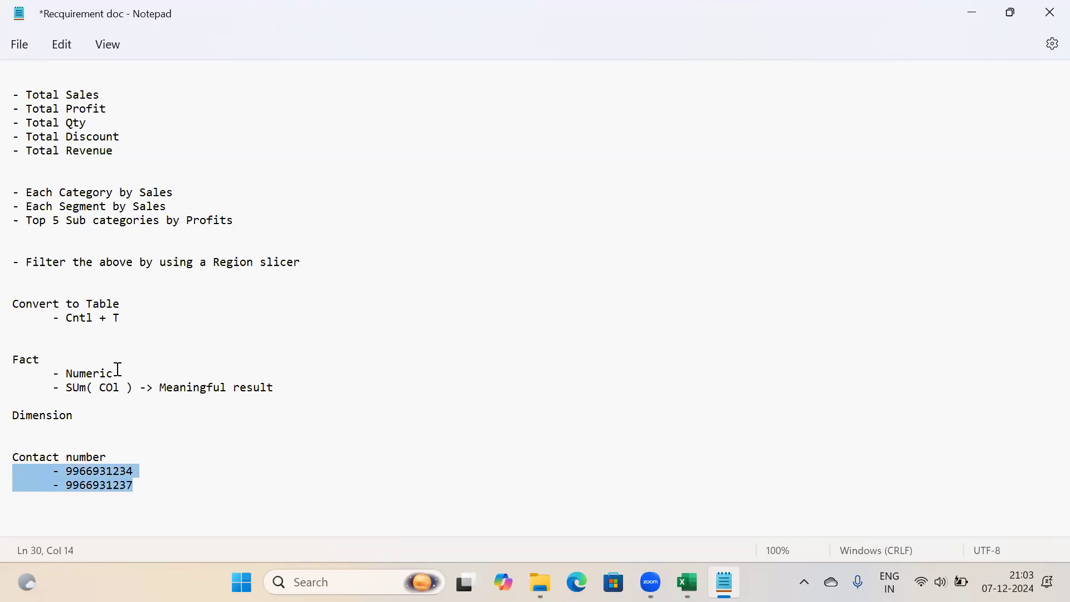
double_click(20, 358)
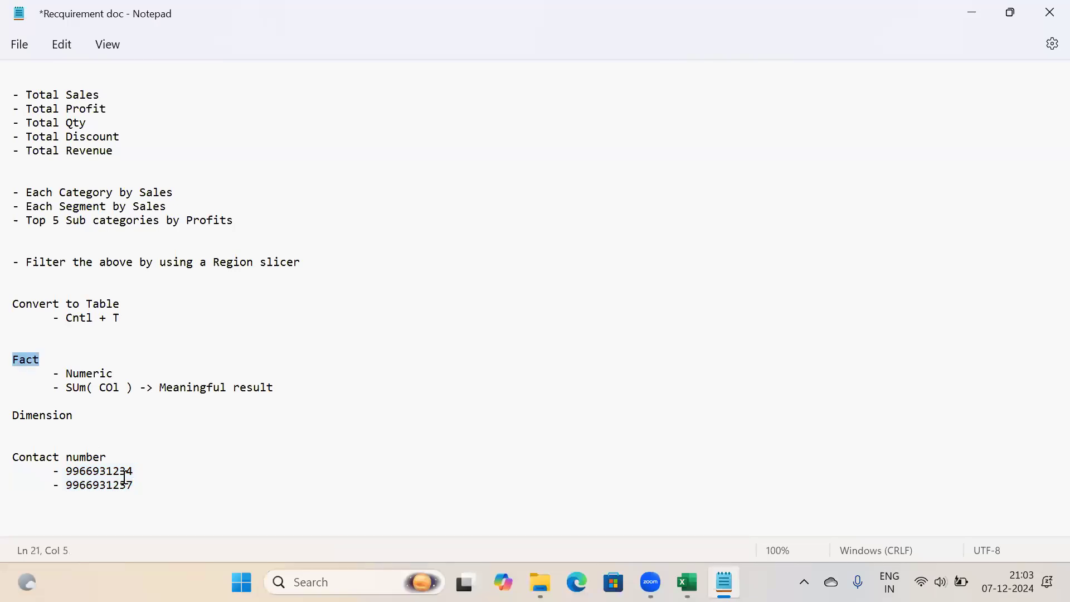
left_click(120, 378)
left_click(14, 372, "shift")
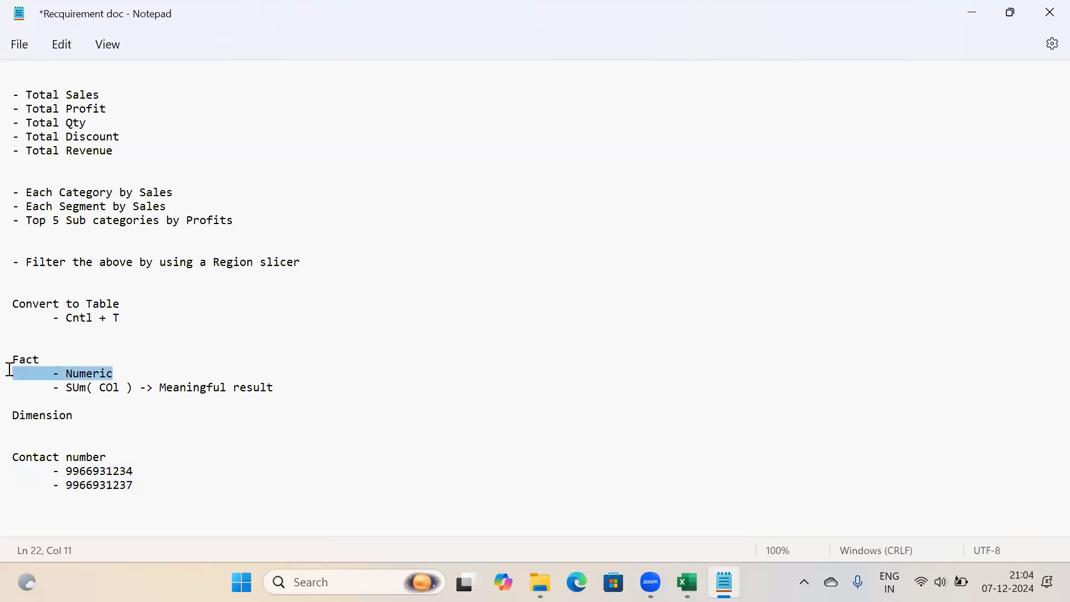
left_click(111, 390)
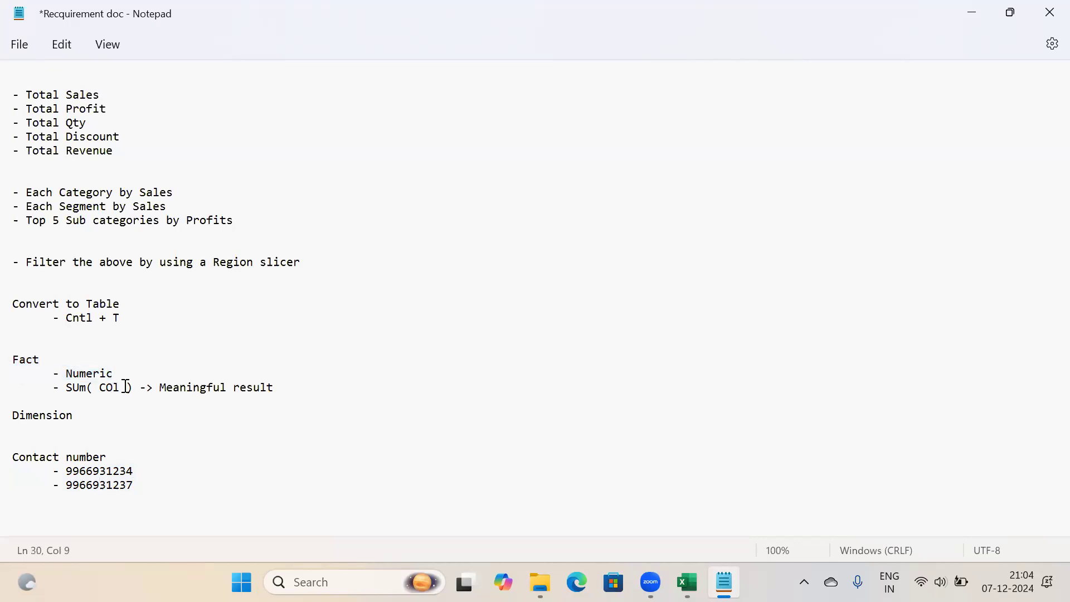
left_click(133, 387)
left_click(8, 388, "shift")
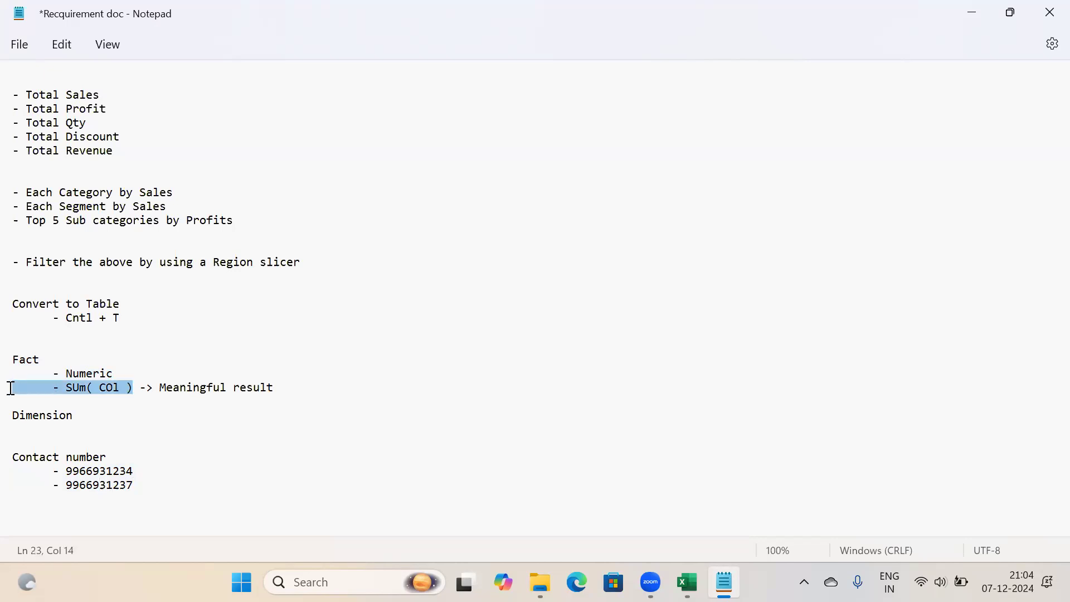
left_click(278, 386)
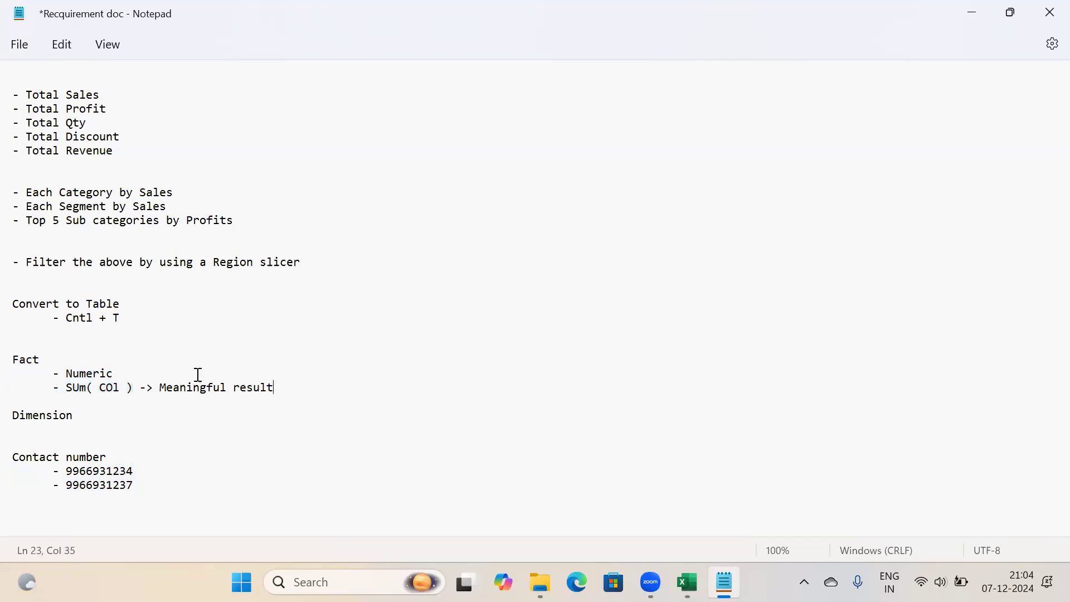
left_click(160, 385, "shift")
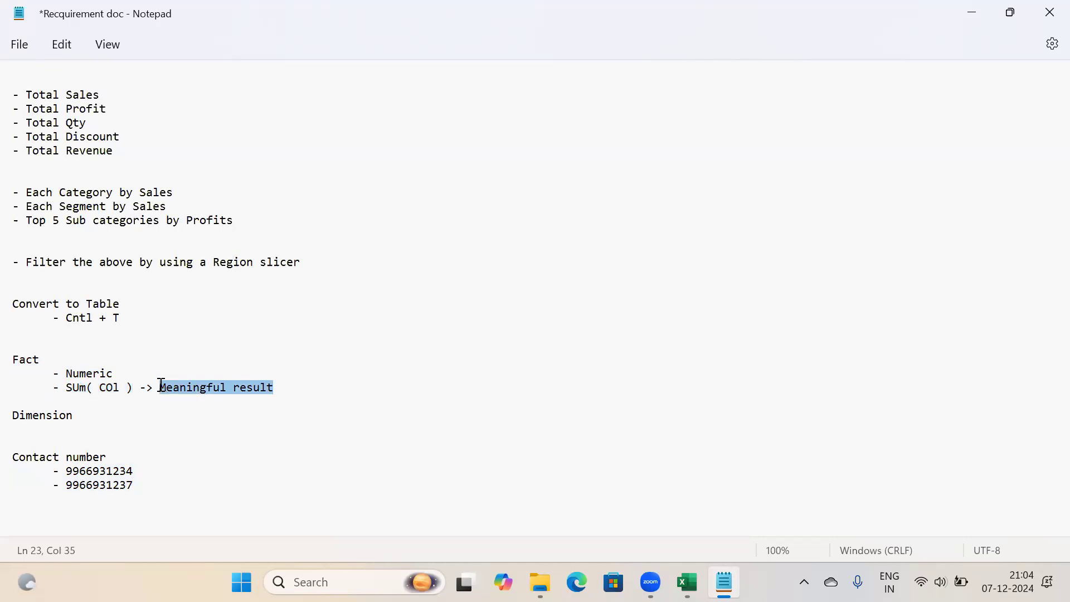
left_click(135, 485)
left_click(27, 477, "shift")
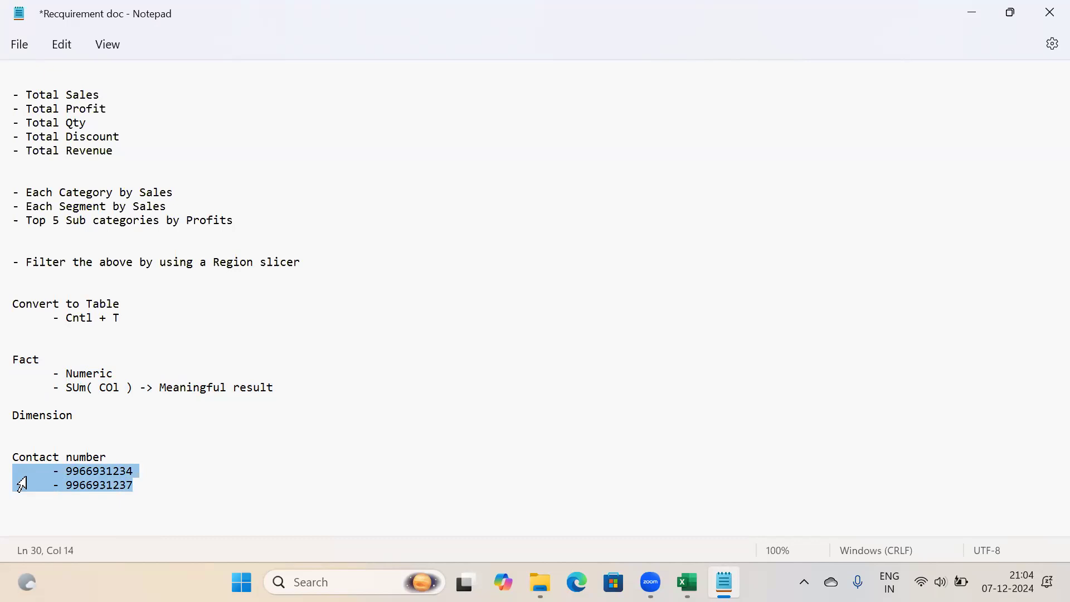
left_click_drag(139, 488, 8, 455)
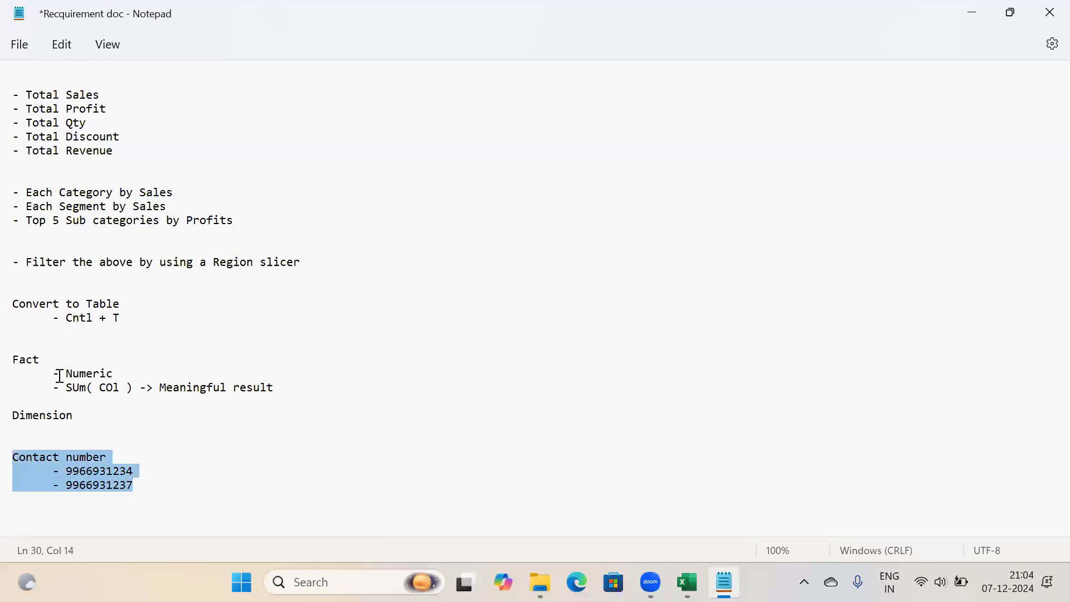
double_click(20, 360)
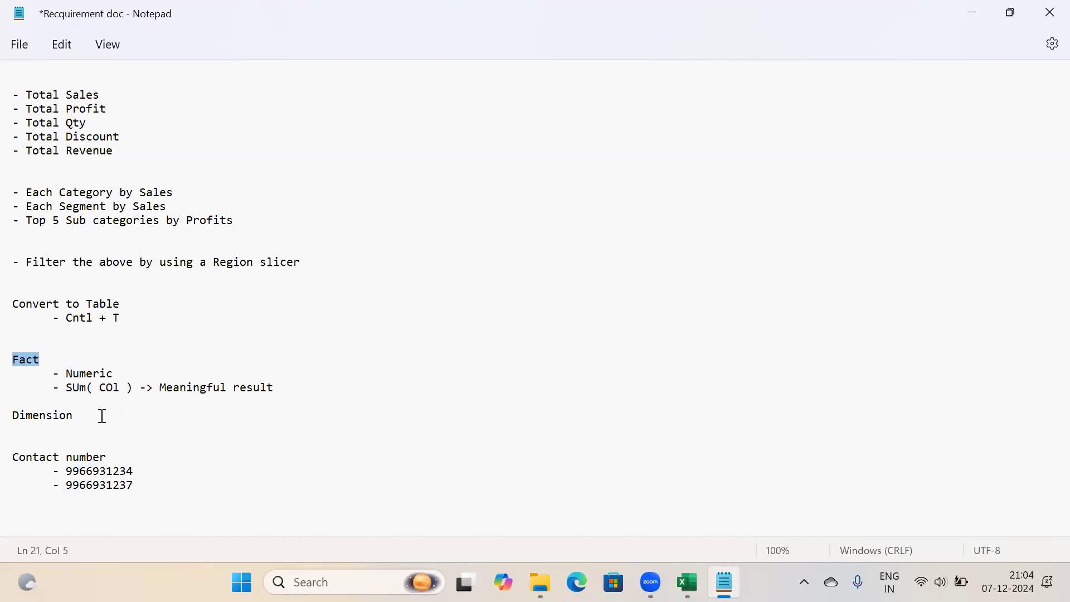
Add the indented bullet '- Which gives context to the fact' under Dimension
left_click(81, 416)
key("Return")
key("Tab")
type("-")
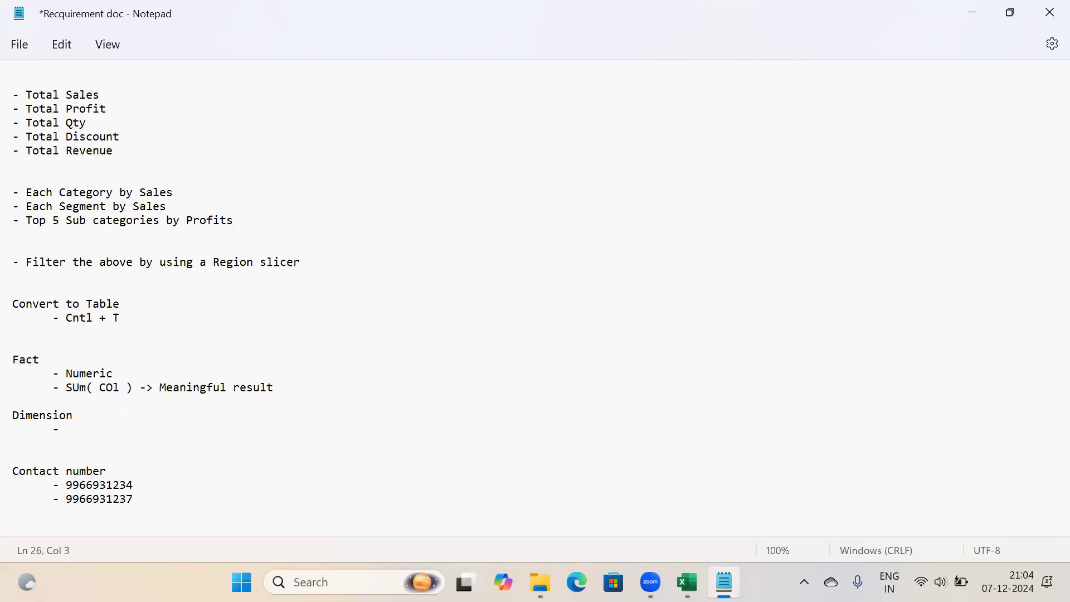
type(" Which gives co")
type("ontext to the fact")
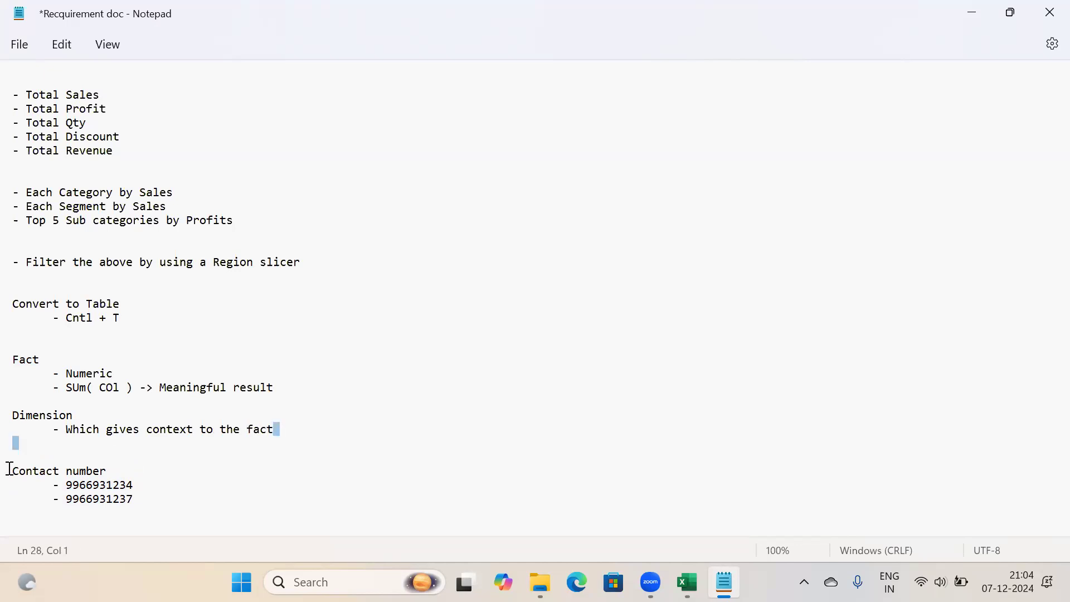
triple_click(10, 429)
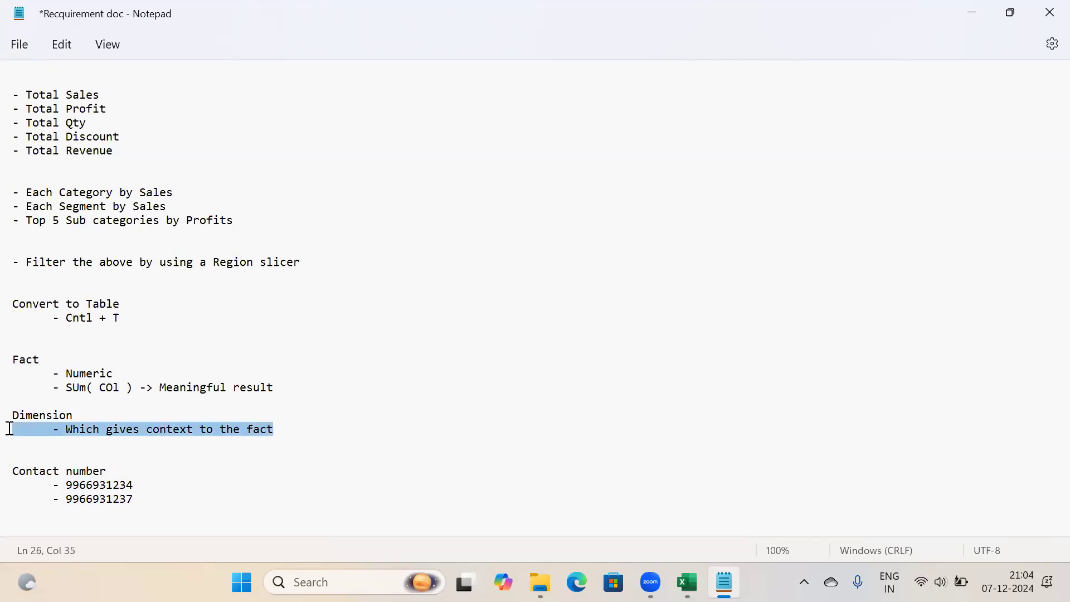
left_click(287, 442)
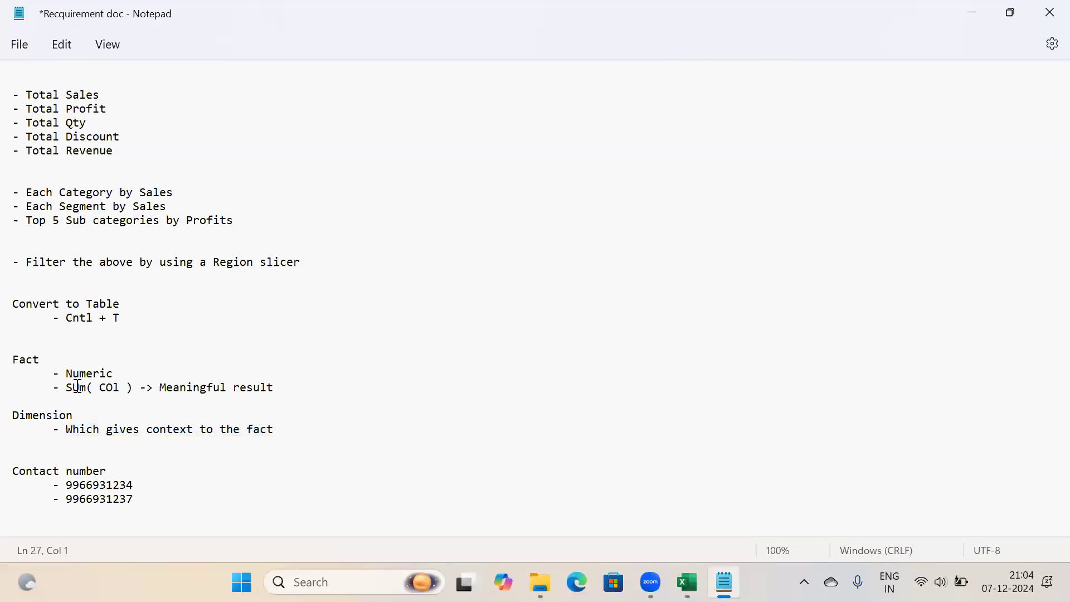
left_click_drag(103, 98, 67, 95)
Highlight Category and Sales in the Category requirement and mark the Each Segment by Sales line
left_click_drag(60, 193, 187, 195)
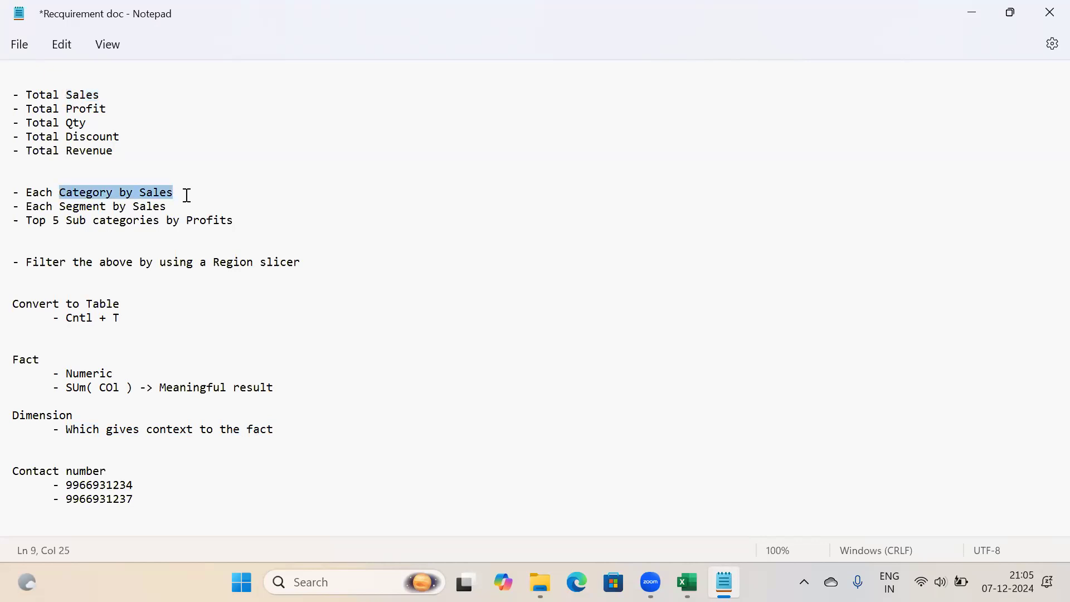
left_click(93, 192)
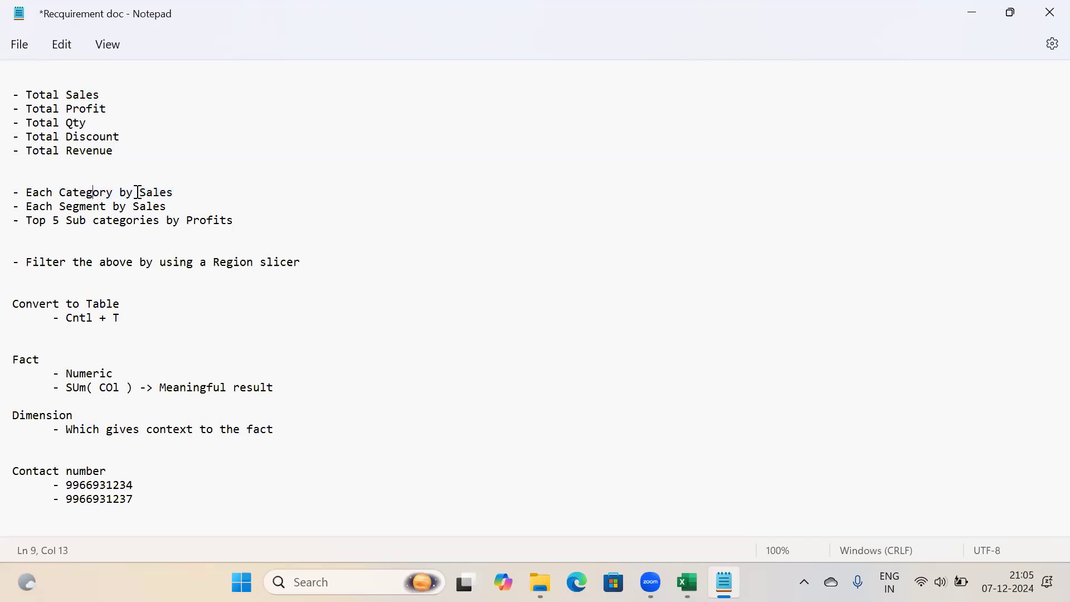
left_click_drag(139, 192, 182, 190)
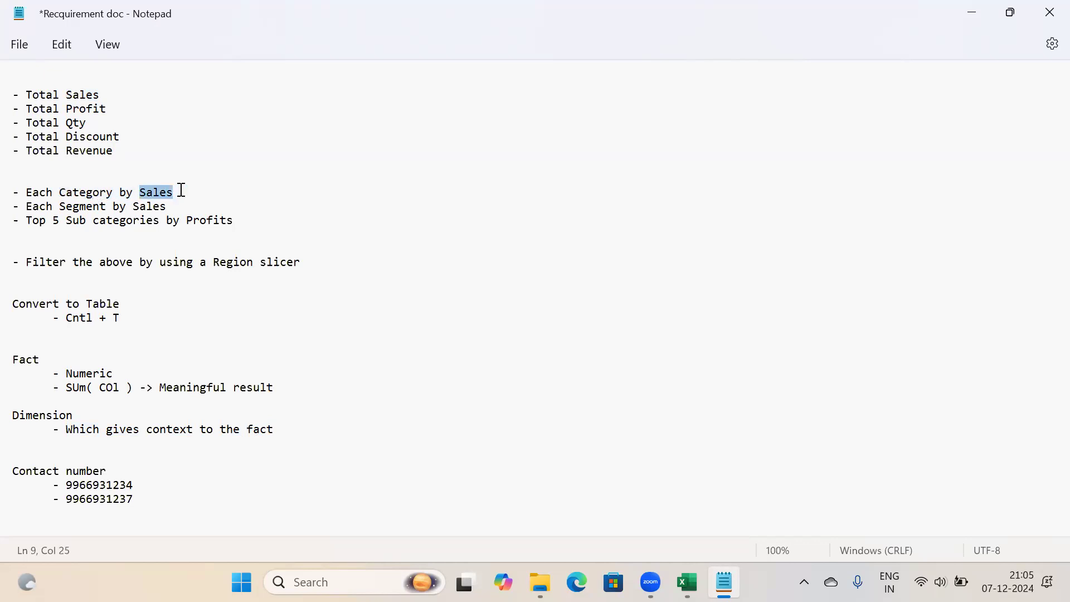
double_click(112, 192)
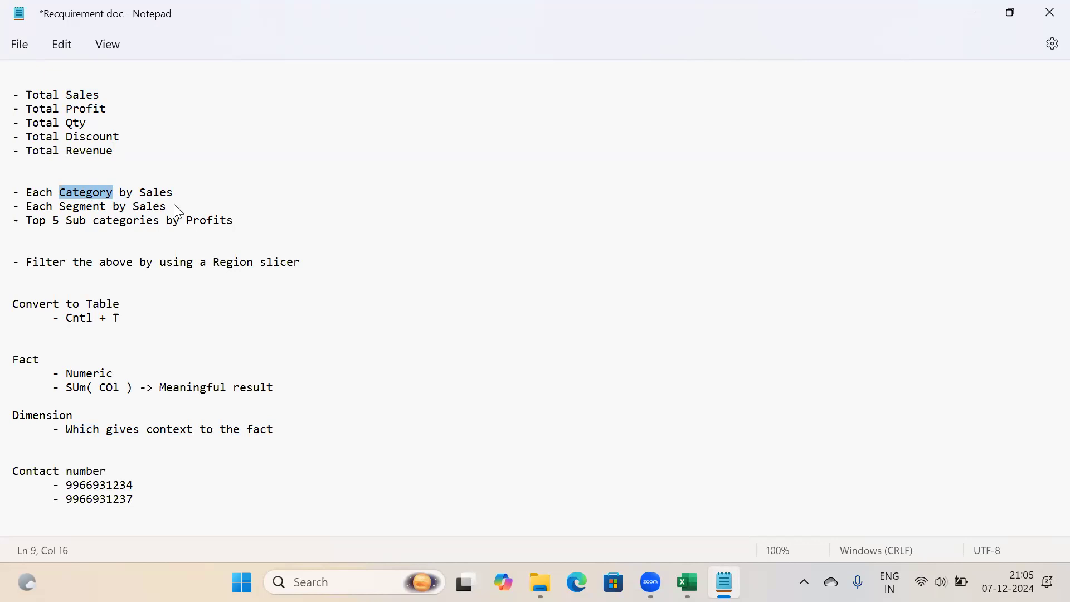
left_click(93, 190)
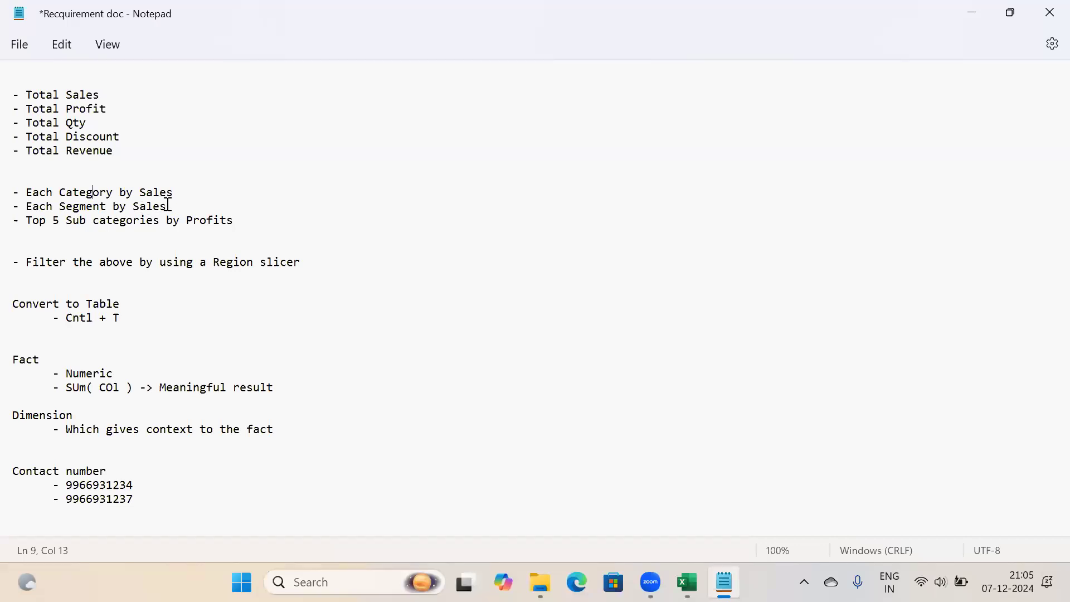
left_click(86, 206)
left_click(143, 206)
Highlight Sub categories and Profits in the top-5 requirement, then return to Excel
left_click_drag(65, 220, 257, 221)
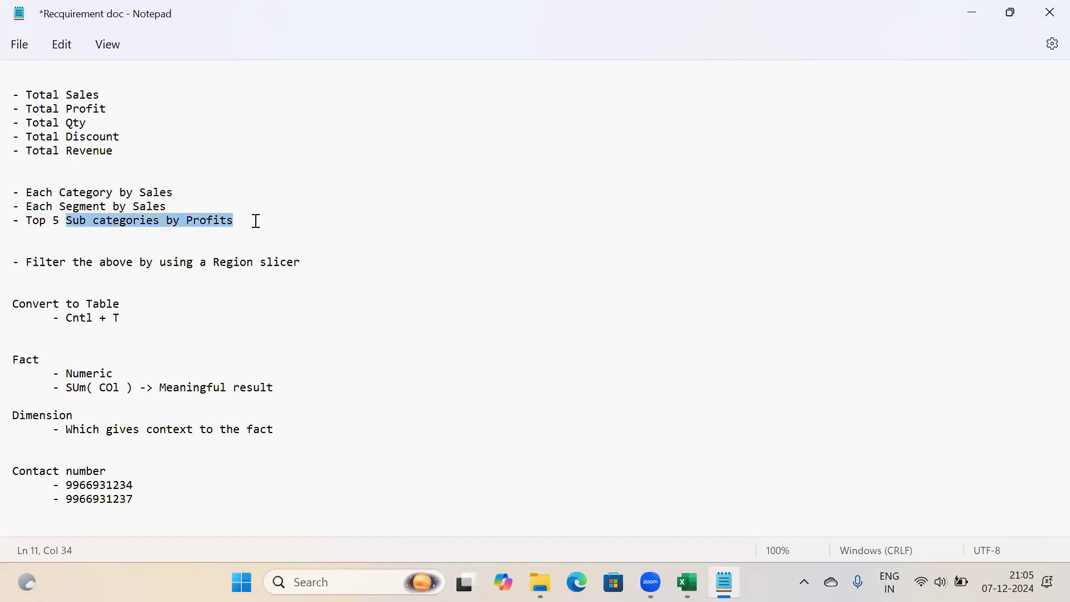
left_click(257, 221)
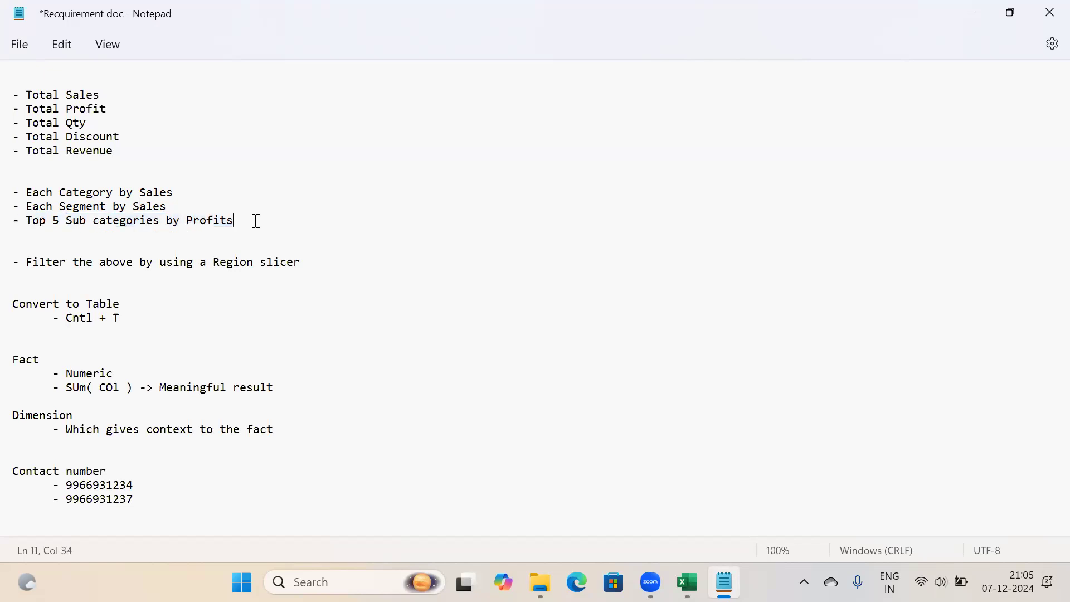
left_click(160, 222)
left_click_drag(160, 221, 65, 217)
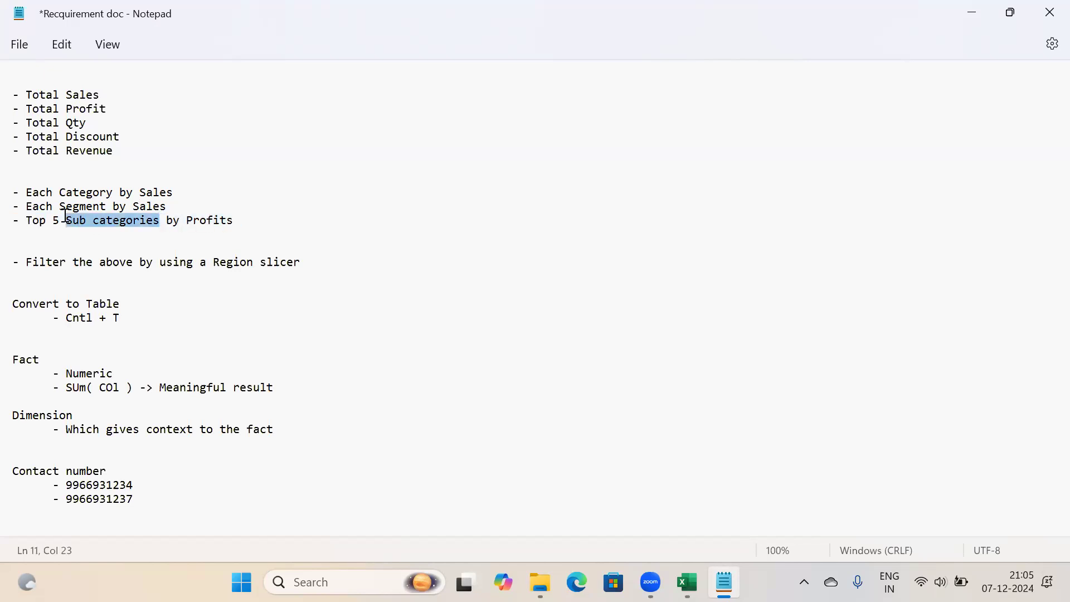
left_click(186, 222)
left_click(267, 219, "shift")
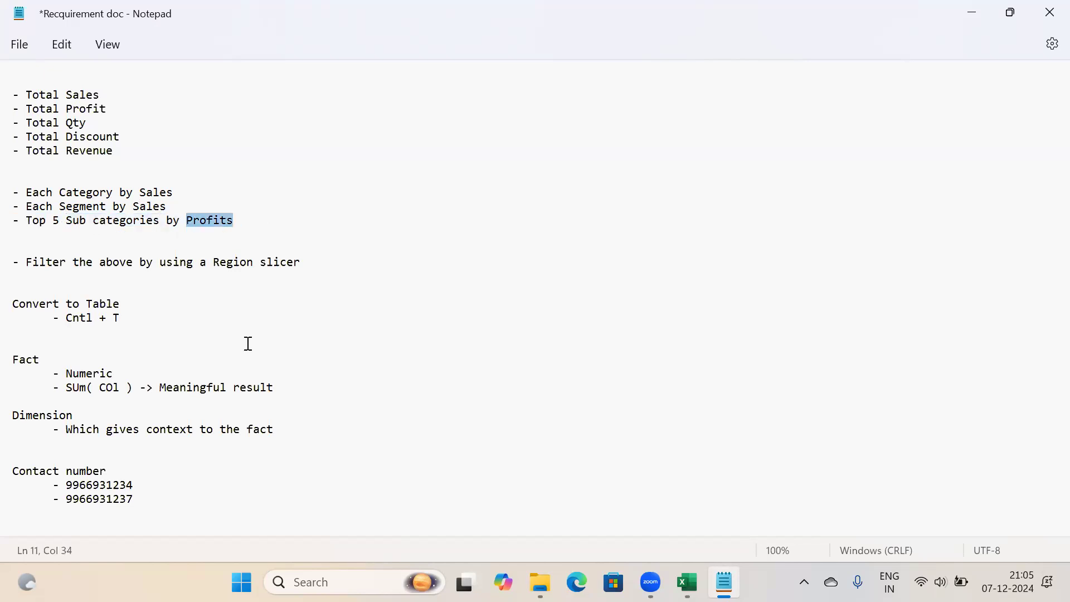
left_click(148, 494)
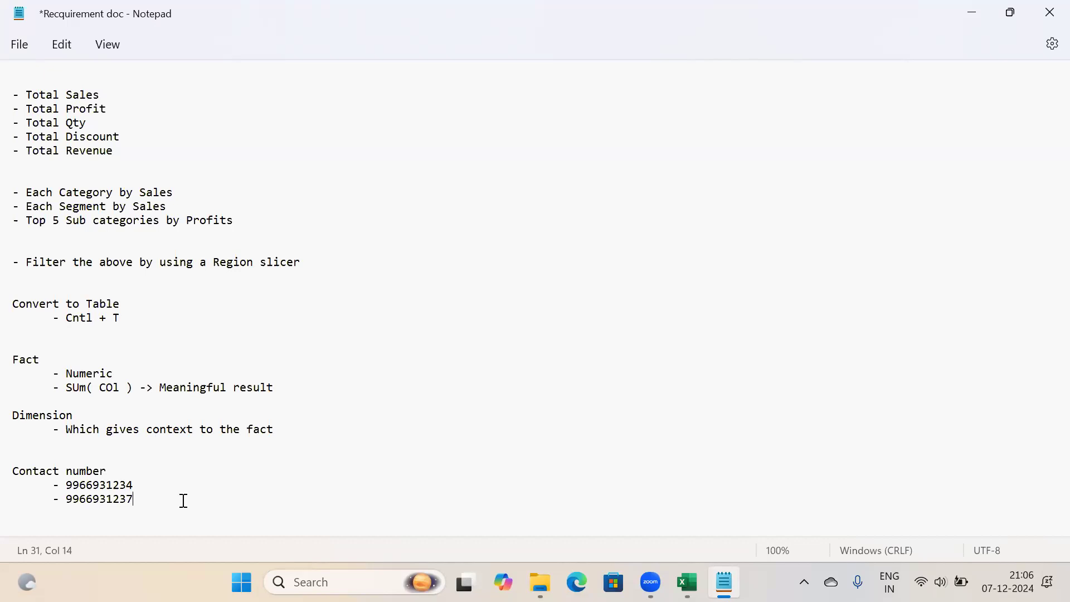
left_click(688, 583)
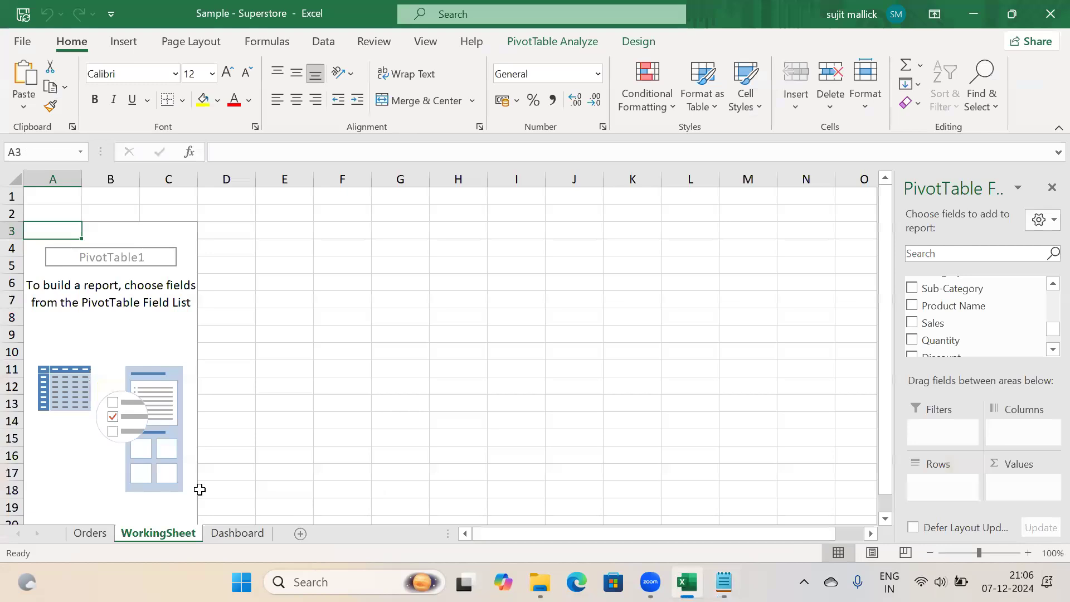
Browse the Orders sheet, selecting the Row ID and Postal Code columns, then return to Notepad
key("ctrl+Page_Up")
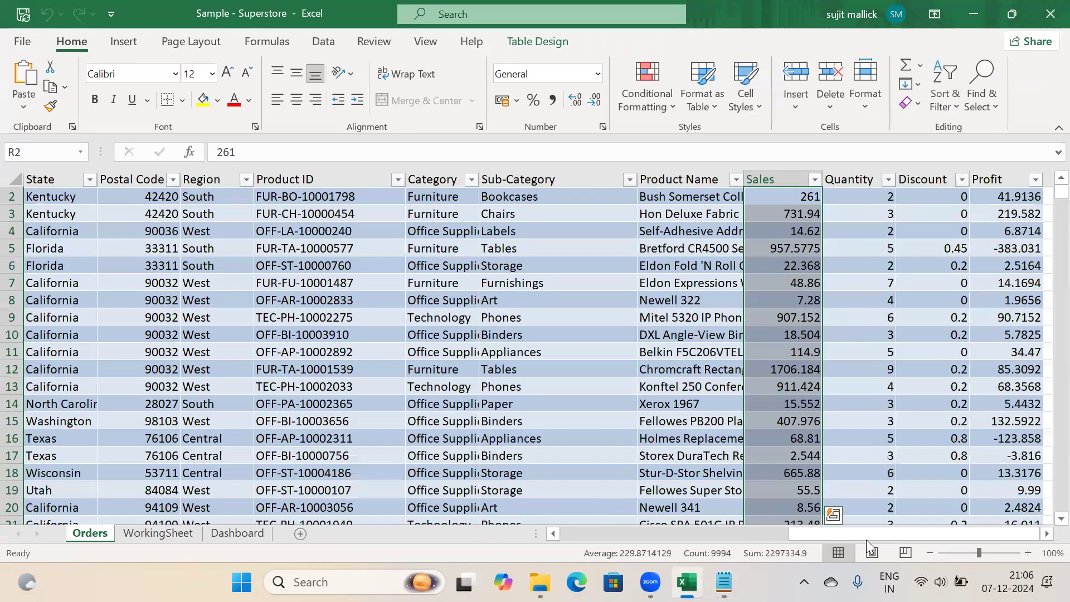
left_click_drag(754, 537, 580, 539)
left_click(63, 180)
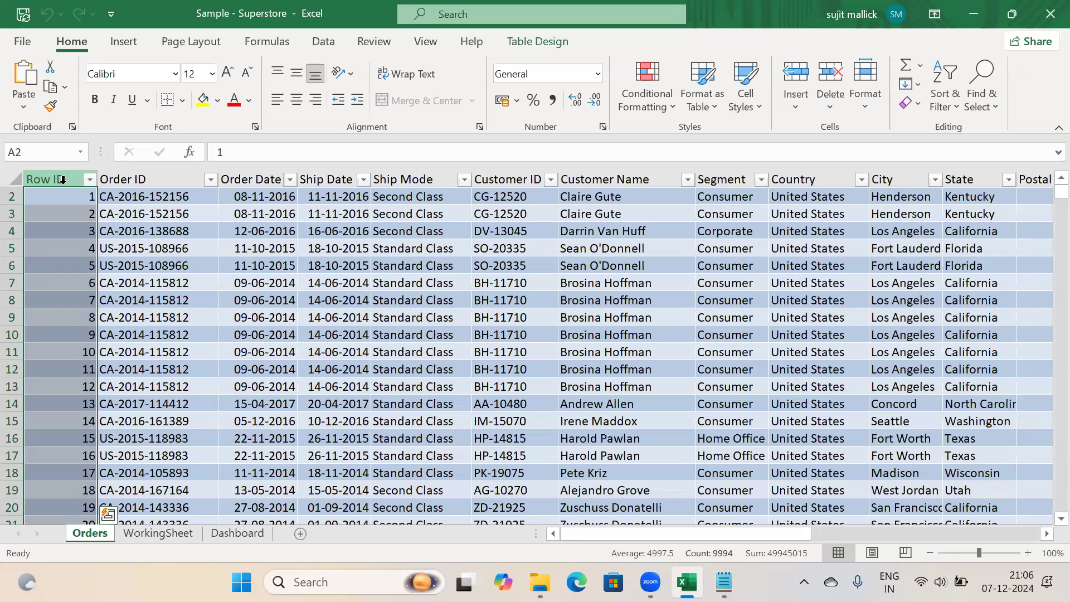
left_click(365, 266)
key("Right")
key("Right")
key("Right")
key("Right")
key("Right")
key("Right")
key("Right")
key("Right")
key("Right")
key("Right")
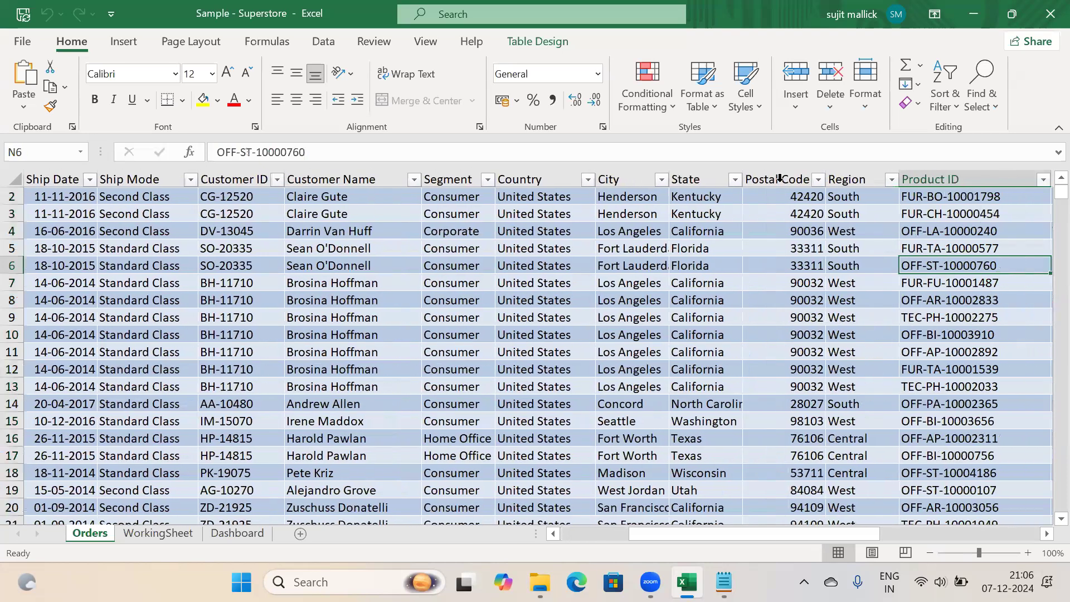
left_click(780, 176)
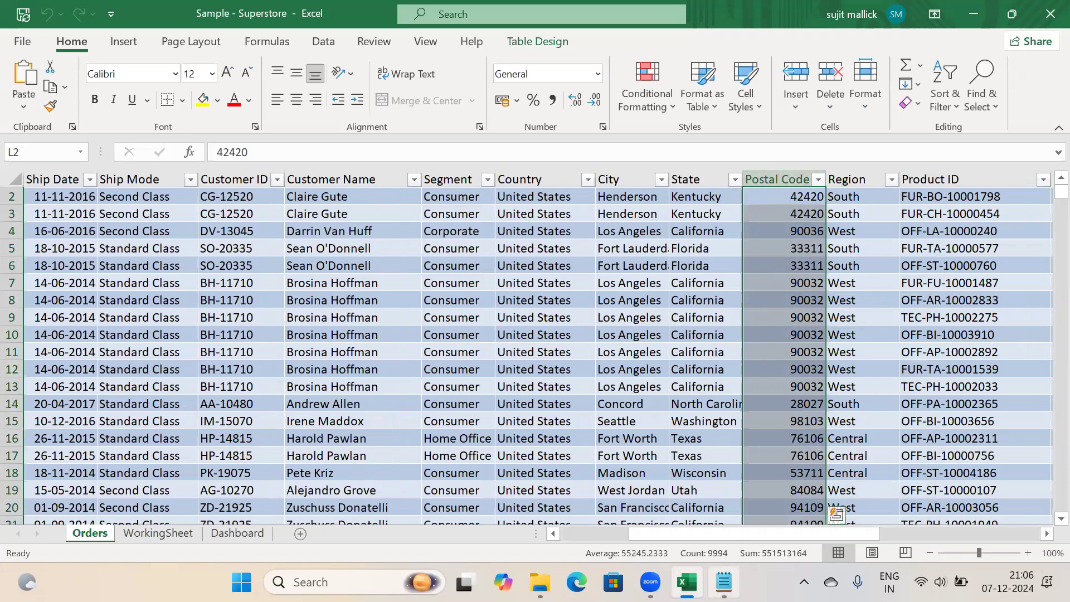
left_click(724, 582)
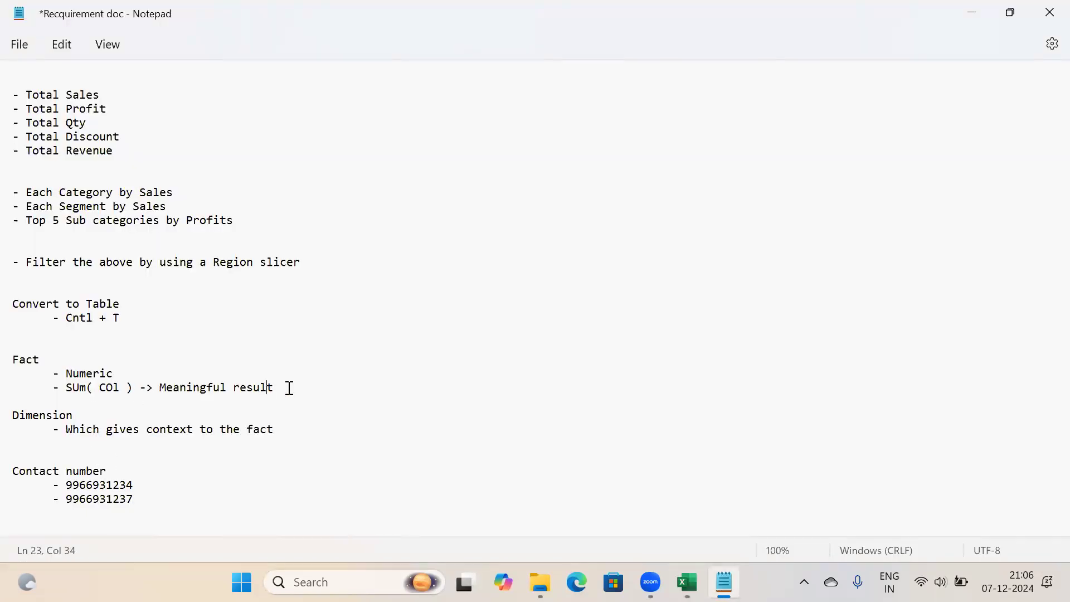
Append '- It is something which you want to measure' after the Fact heading
left_click_drag(287, 386, 22, 381)
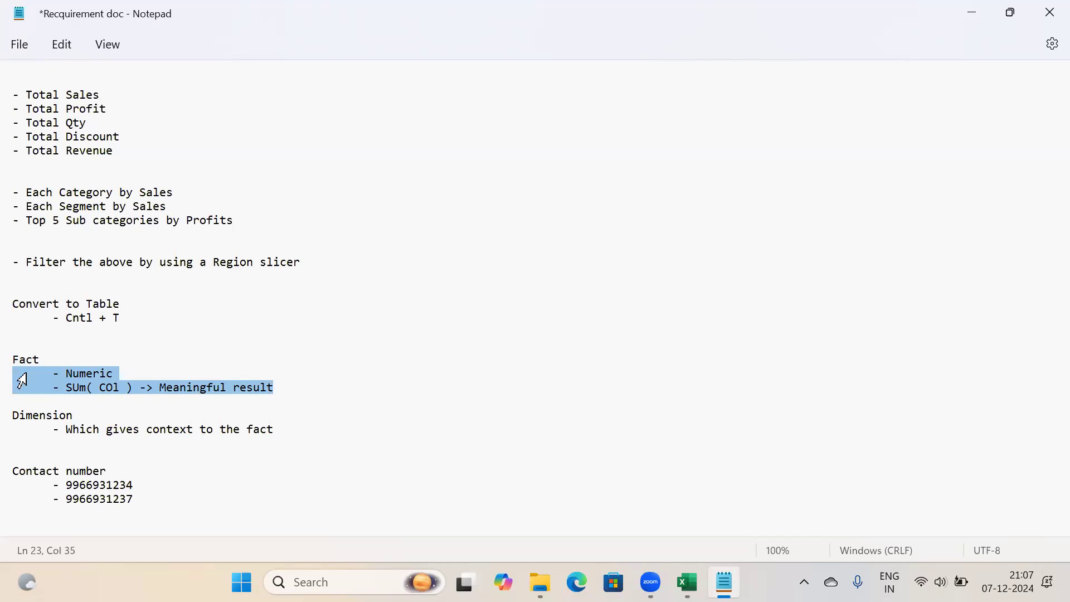
left_click(51, 350)
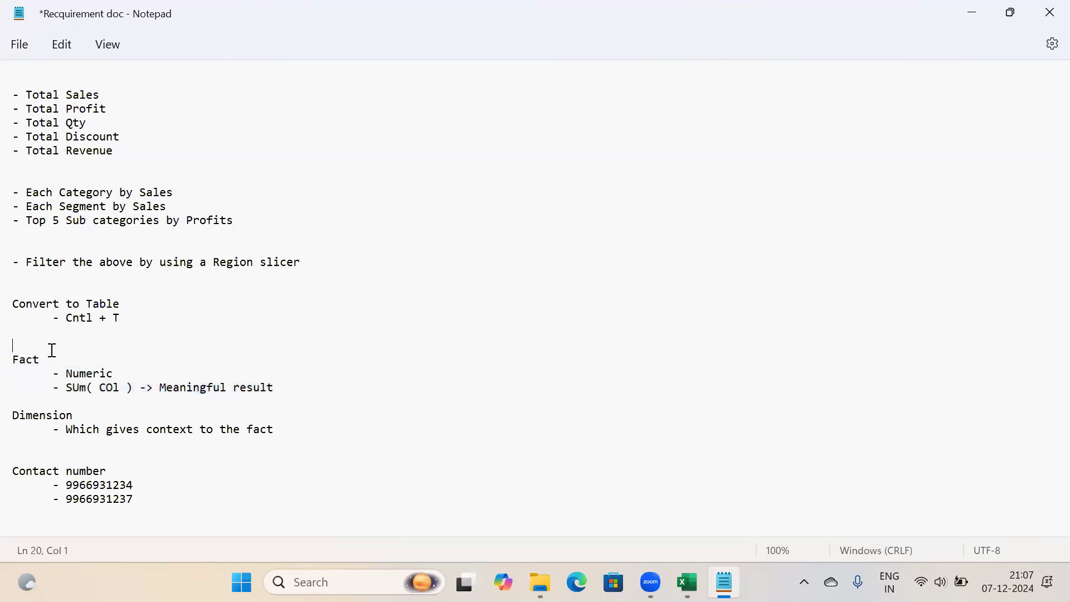
left_click(53, 359)
type("- ")
type("Tee")
key("BackSpace")
key("BackSpace")
key("BackSpace")
type("It is something which ")
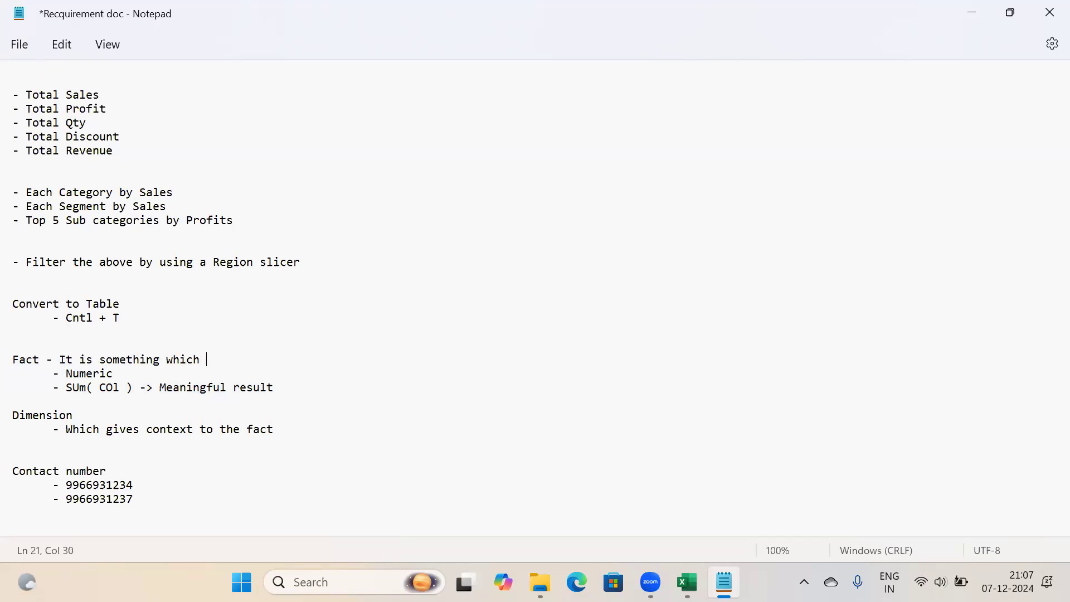
type("you want to measure")
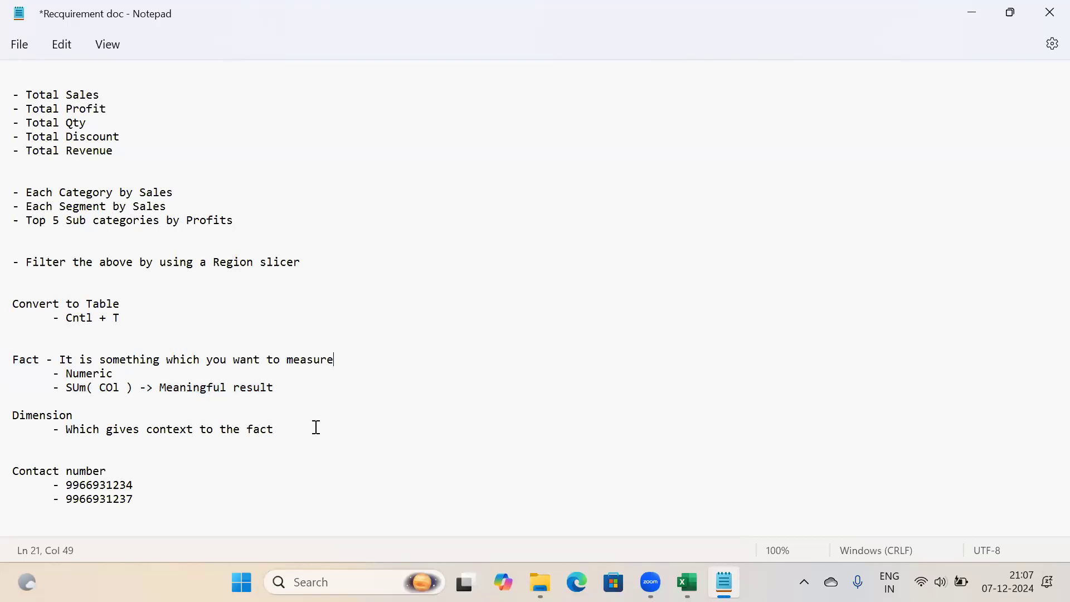
Switch back to Excel and go to WorkingSheet with the empty PivotTable1
left_click(688, 583)
left_click(466, 369)
left_click(166, 536)
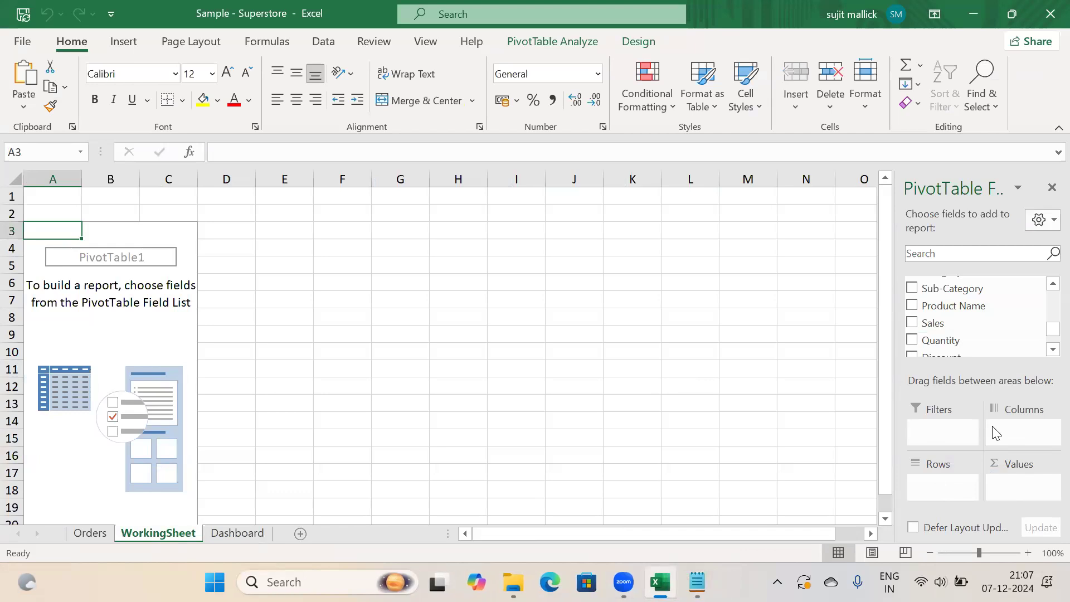
Try Sales as a filter, remove it, then add Sales to Values for Sum of Sales 2297334.9
left_click_drag(931, 323, 939, 433)
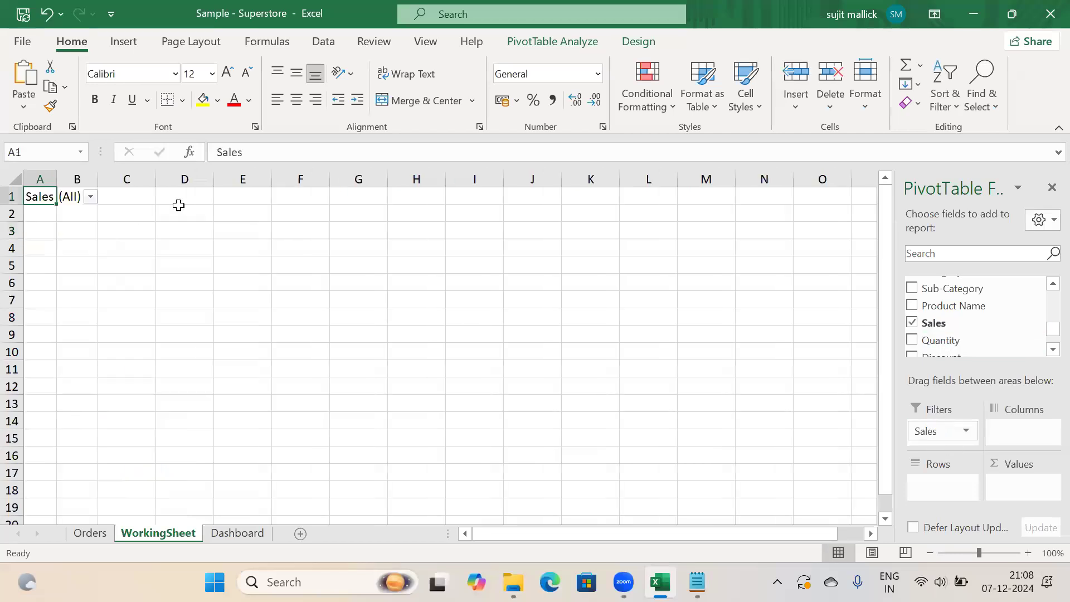
left_click(90, 197)
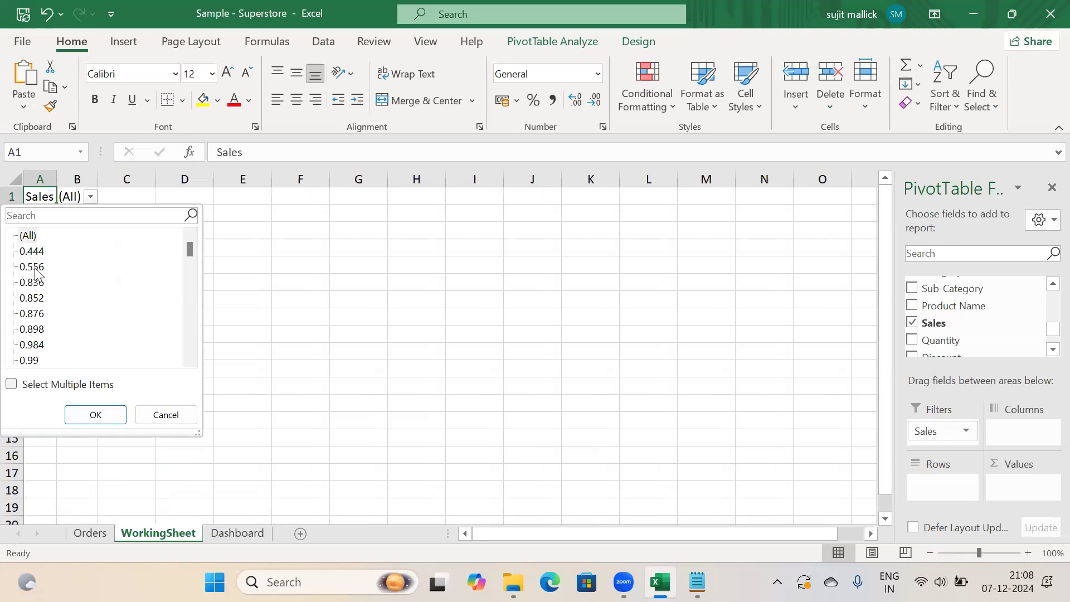
left_click_drag(938, 431, 945, 344)
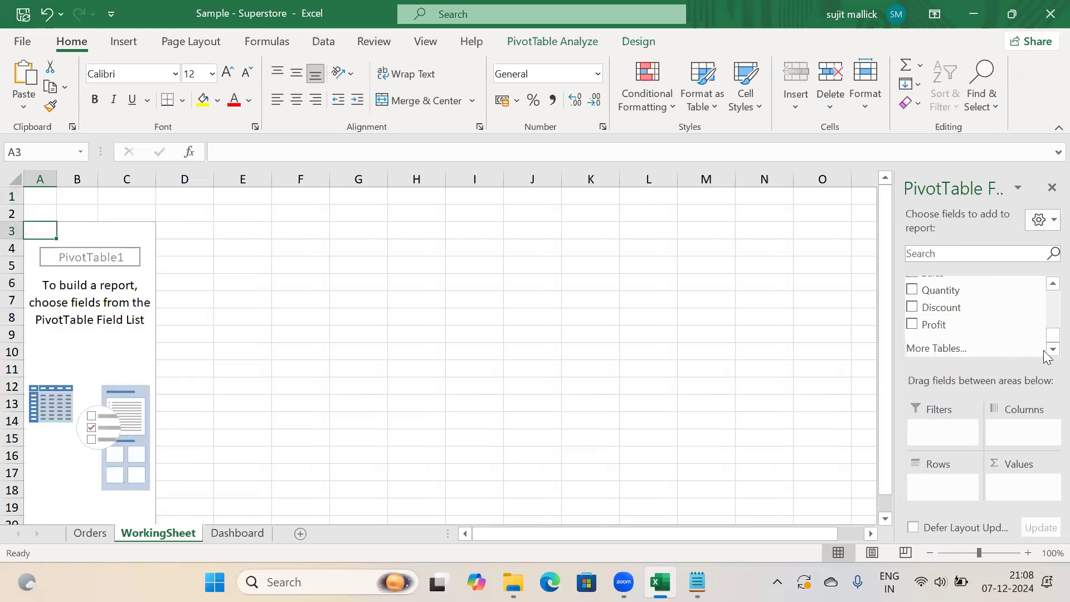
left_click(953, 306)
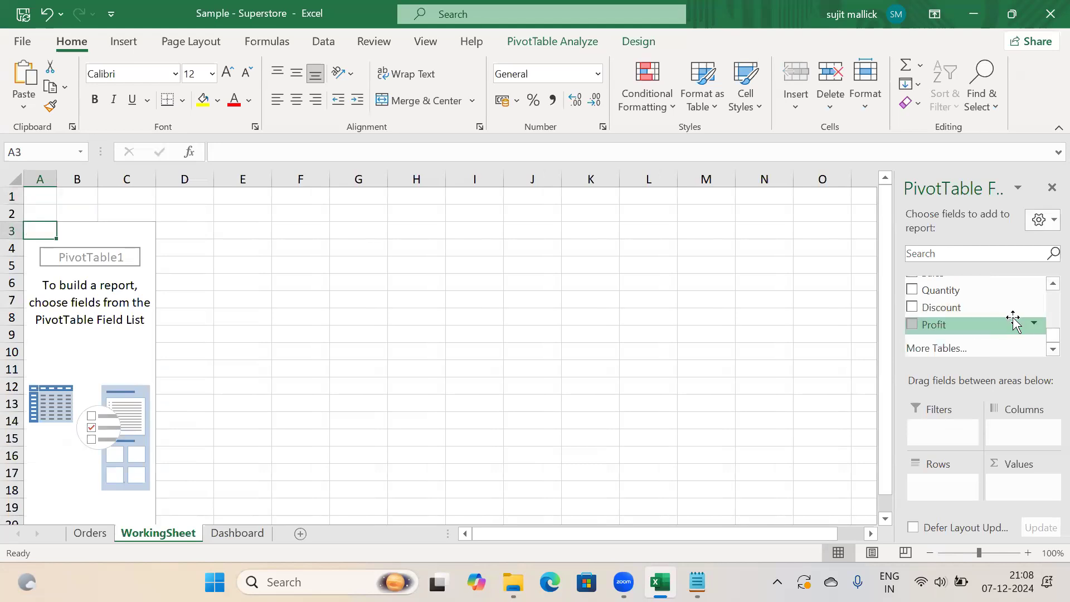
scroll(1045, 286, "up", 1)
scroll(1045, 289, "up", 2)
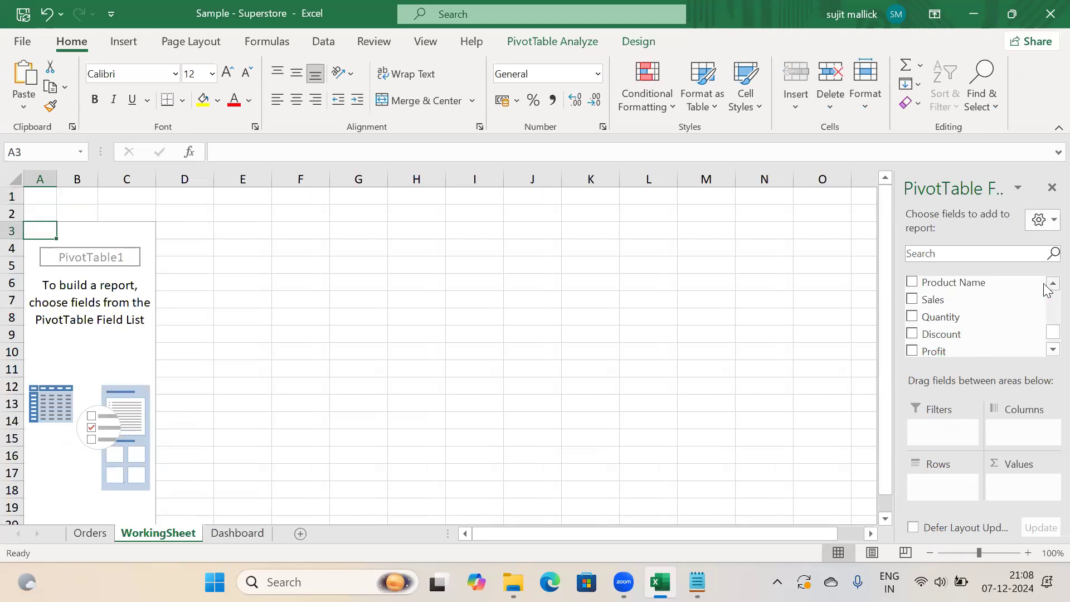
scroll(1047, 290, "up", 1)
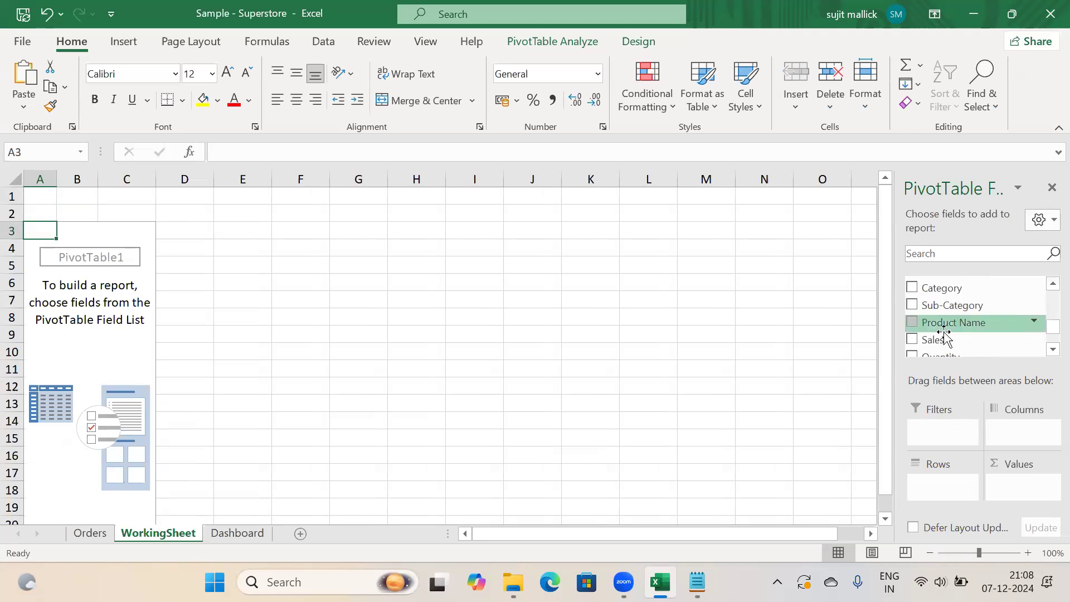
scroll(1048, 346, "down", 1)
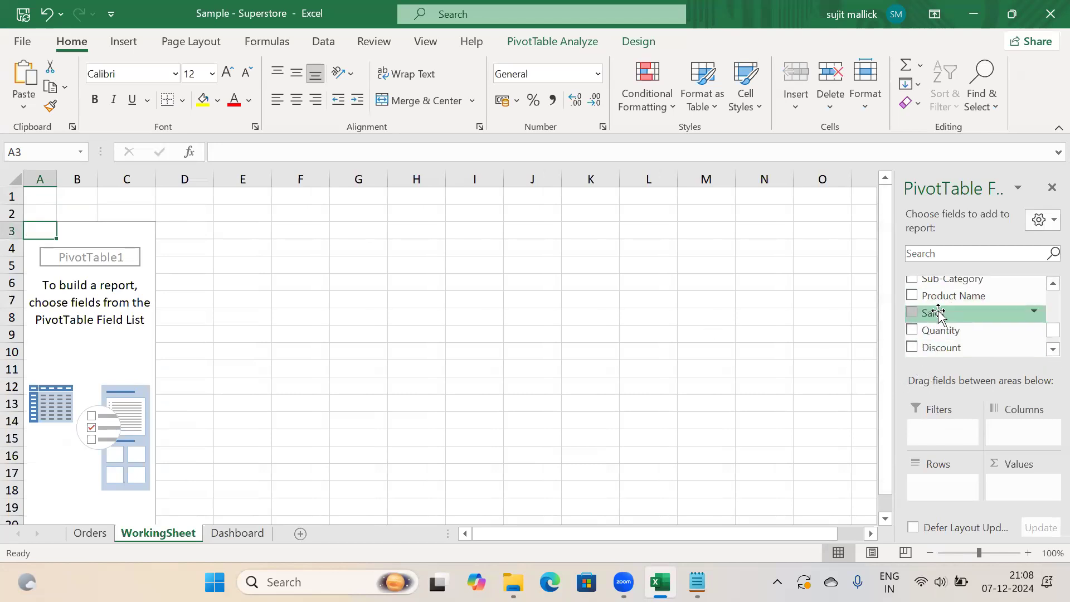
left_click_drag(940, 315, 1028, 491)
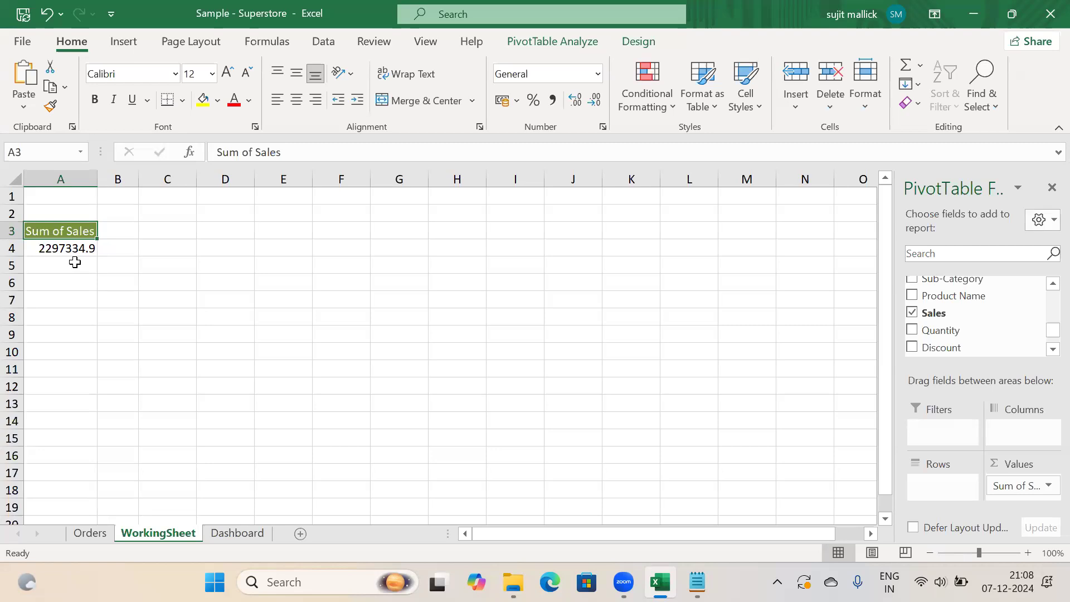
left_click(186, 236)
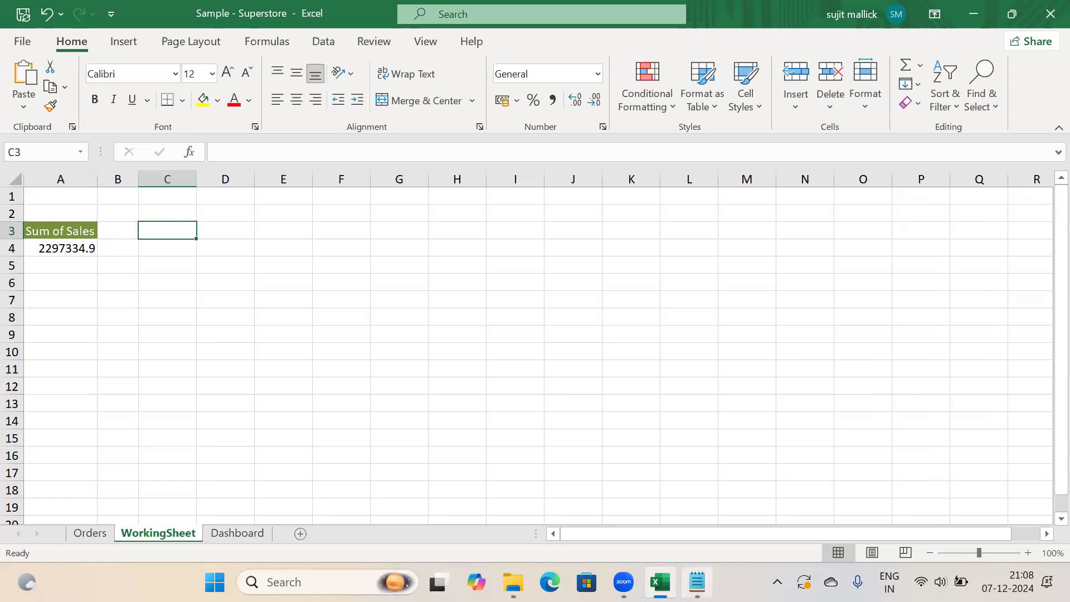
Copy the Sum of Sales pivot to A7 and remove its Sum of Sales value
key("alt+Tab")
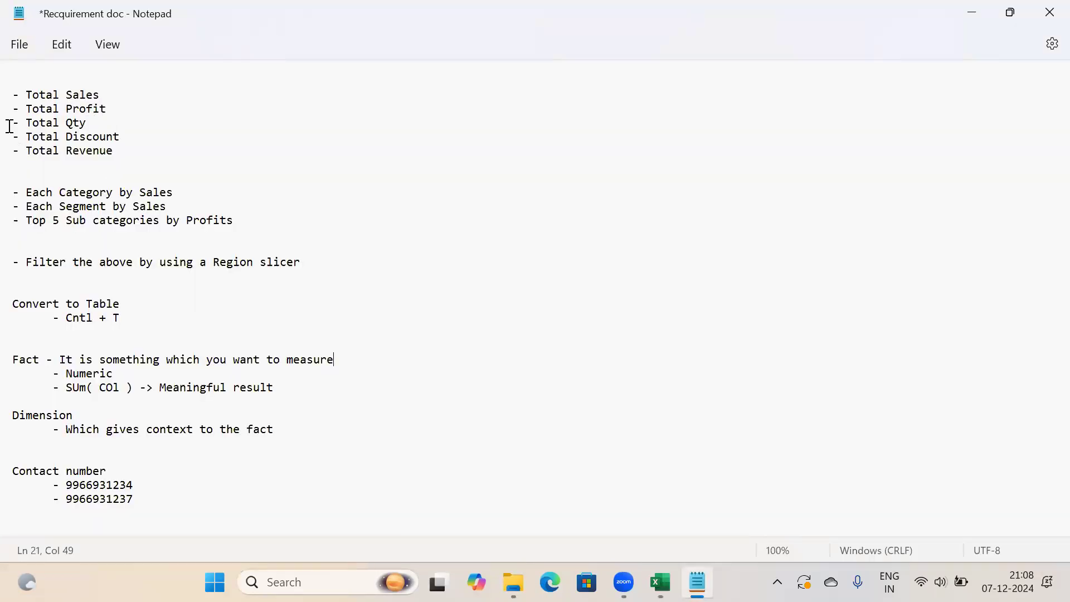
key("alt+Tab")
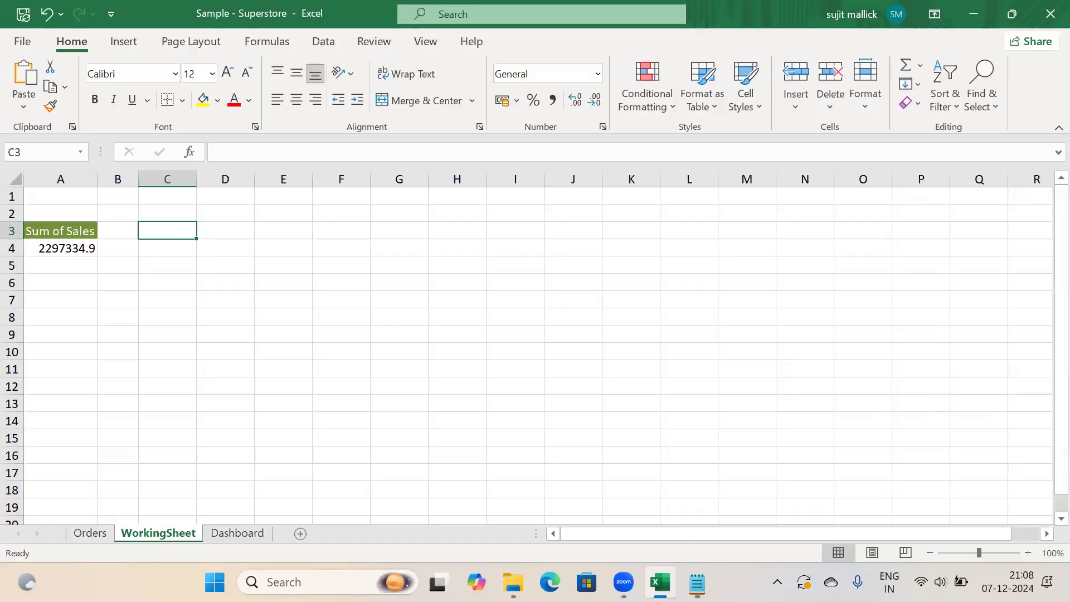
left_click(48, 230)
left_click_drag(49, 230, 49, 248)
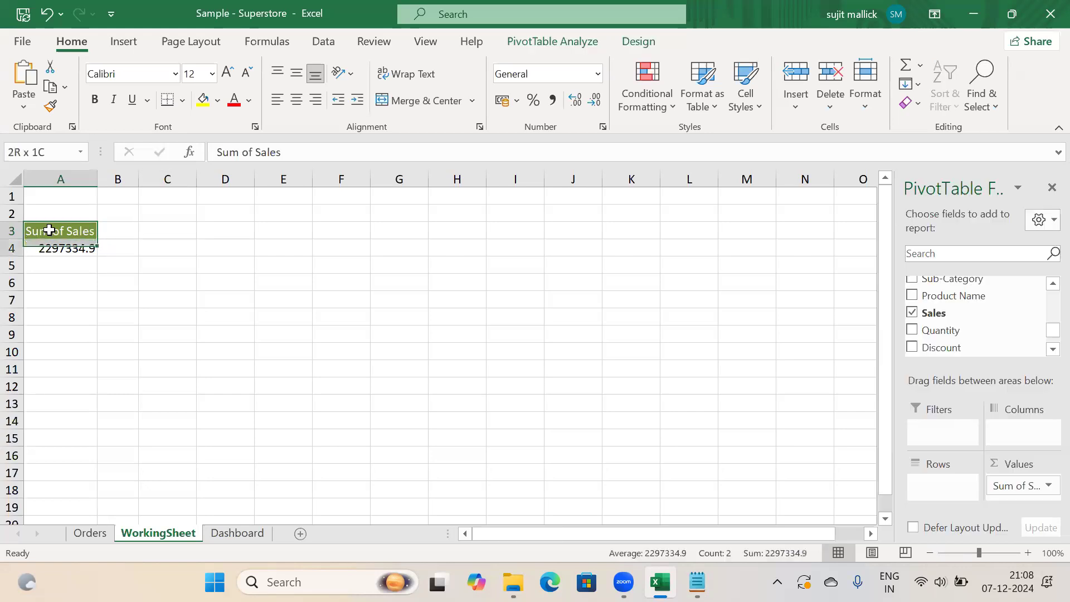
key("ctrl+c")
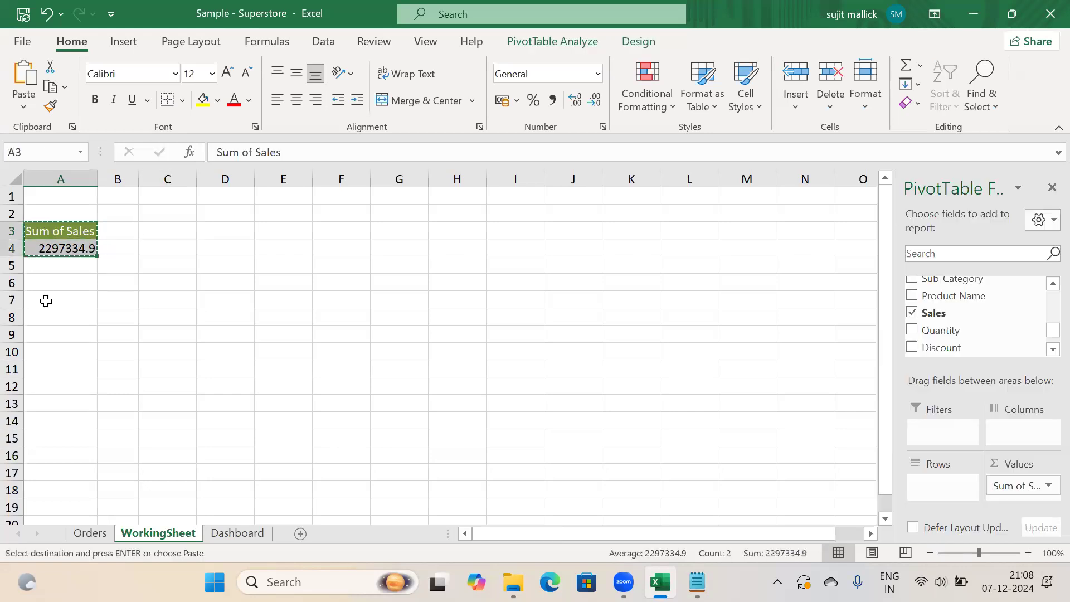
left_click(46, 301)
key("ctrl+v")
left_click(65, 317)
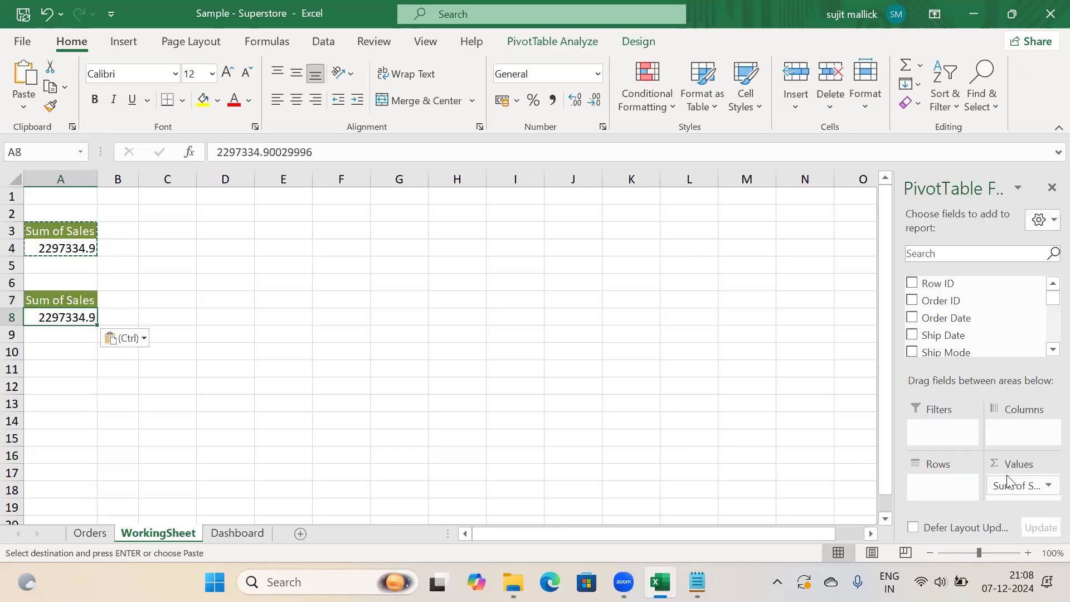
key("Delete")
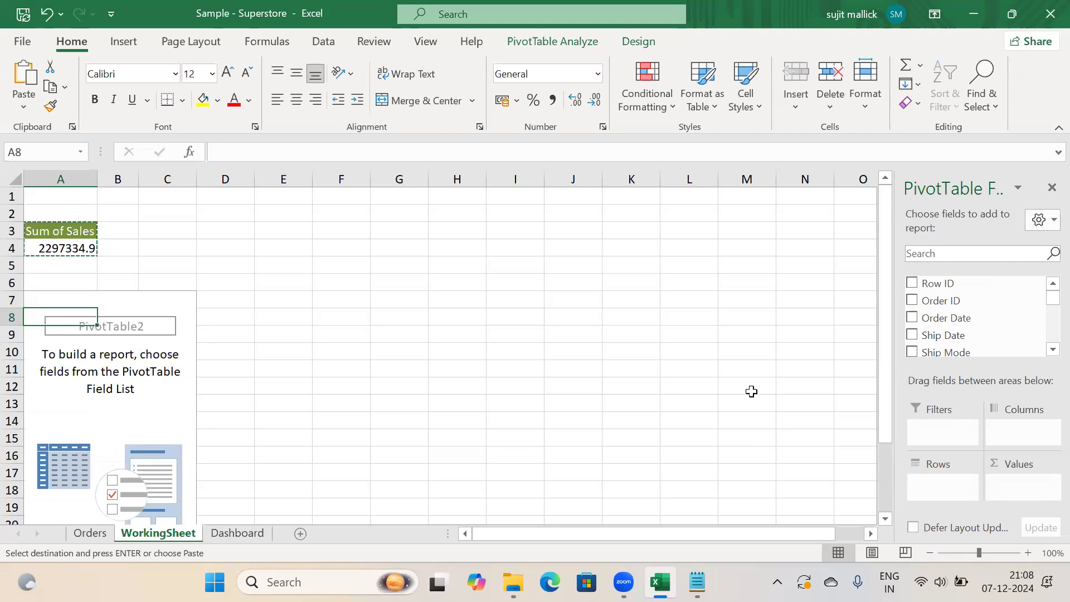
Check the Total Profit requirement, then search 'pr' and add Profit to the copy's Values
left_click(697, 582)
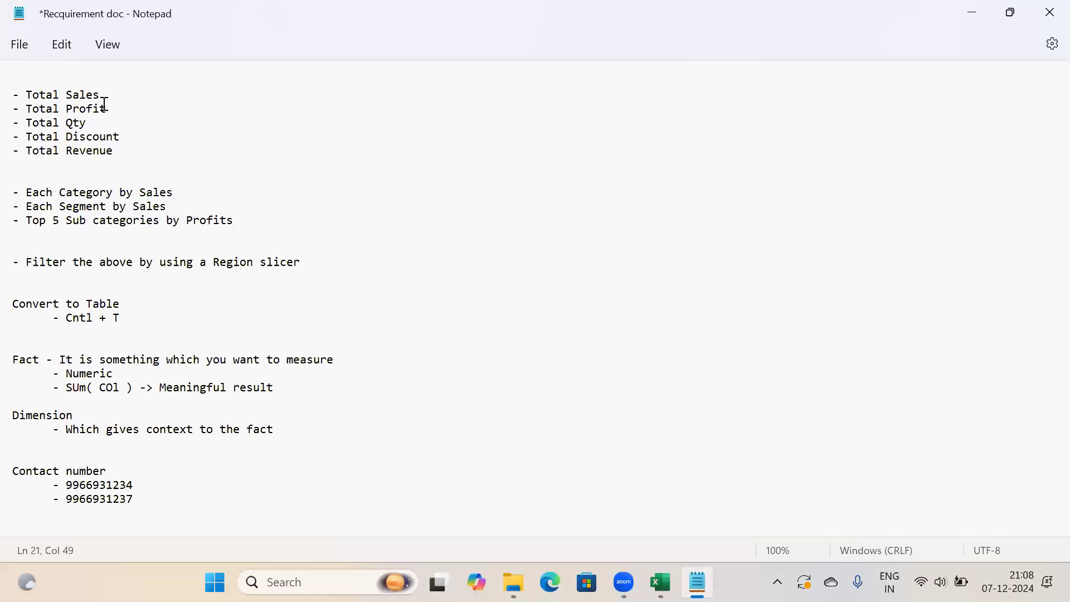
left_click_drag(108, 109, 12, 111)
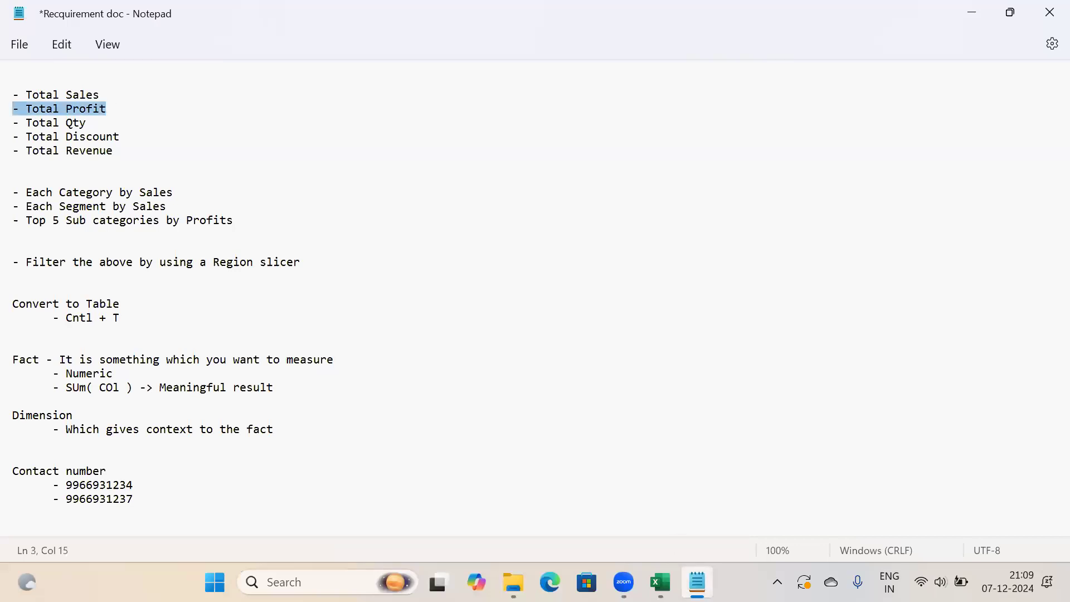
key("alt+Tab")
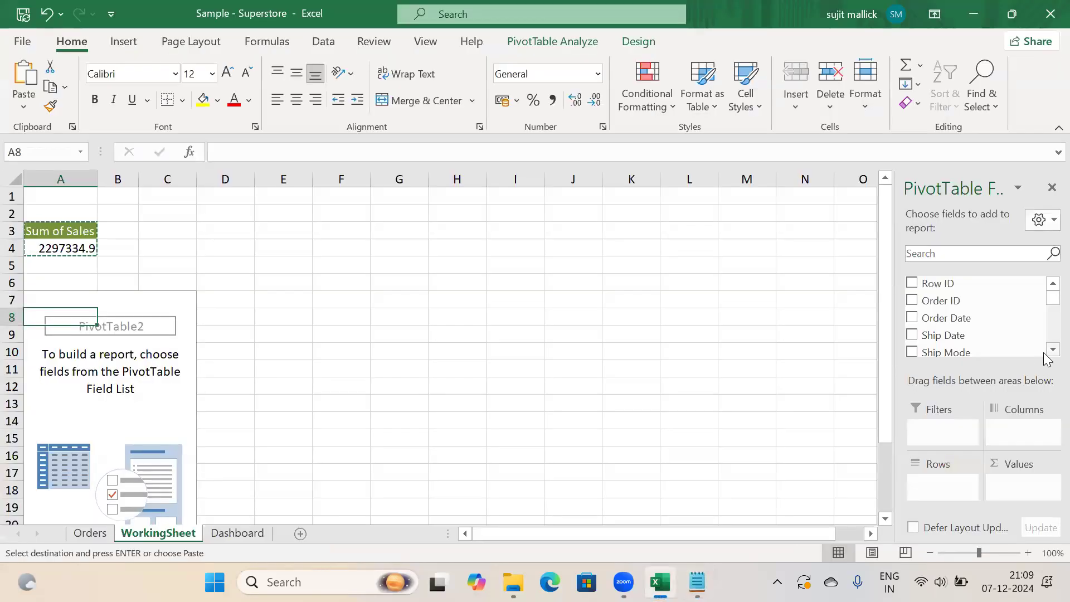
scroll(1044, 353, "down", 1)
left_click(946, 255)
type("pro")
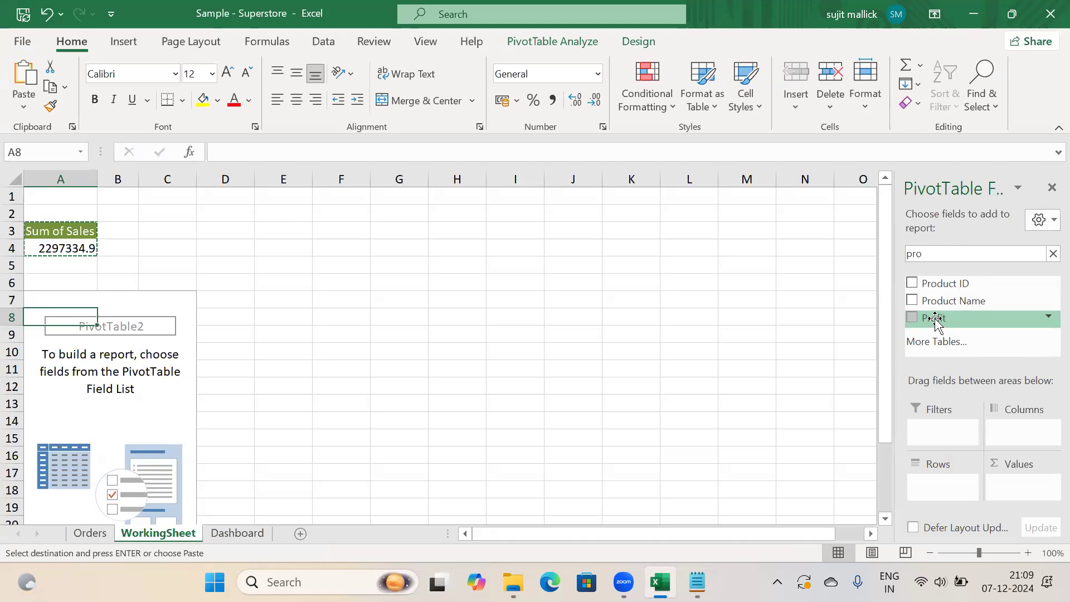
left_click_drag(936, 322, 1013, 484)
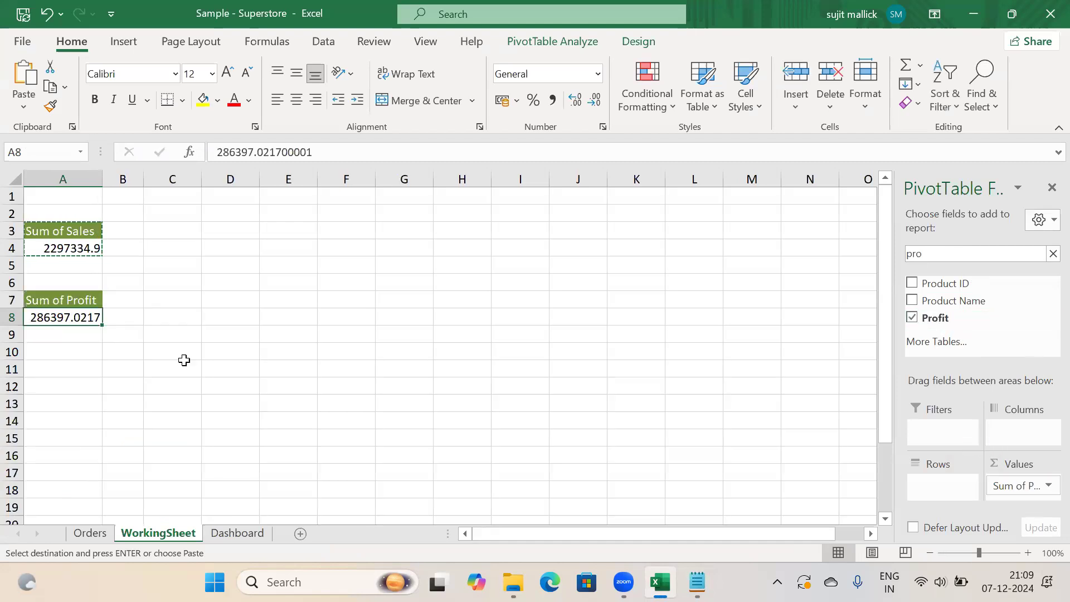
Copy the Sum of Profit pivot at A7:A8 and pick A11 as the paste destination
left_click(196, 318)
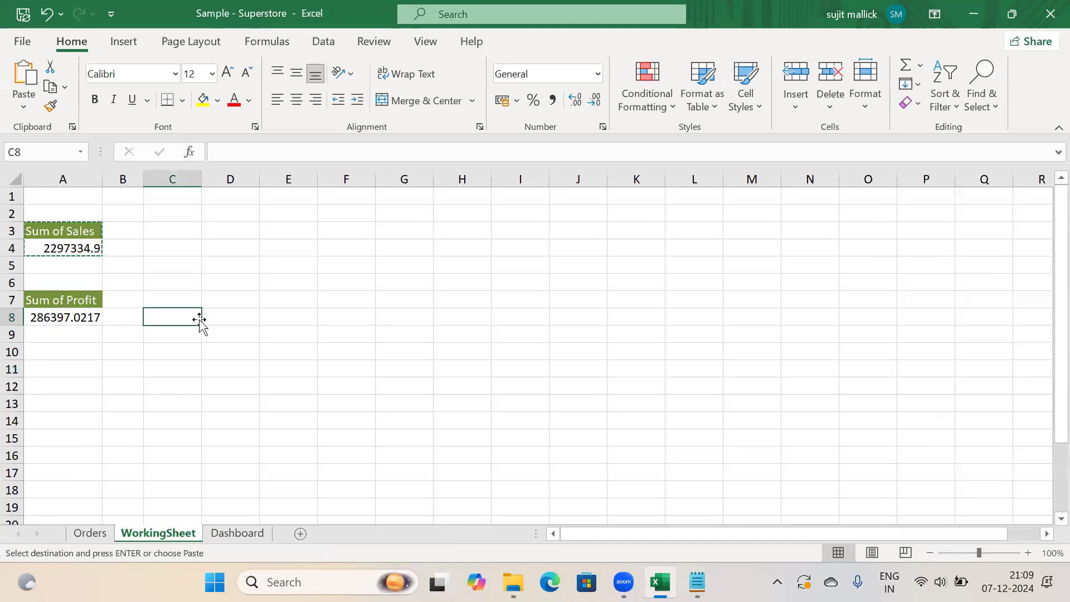
left_click(73, 319)
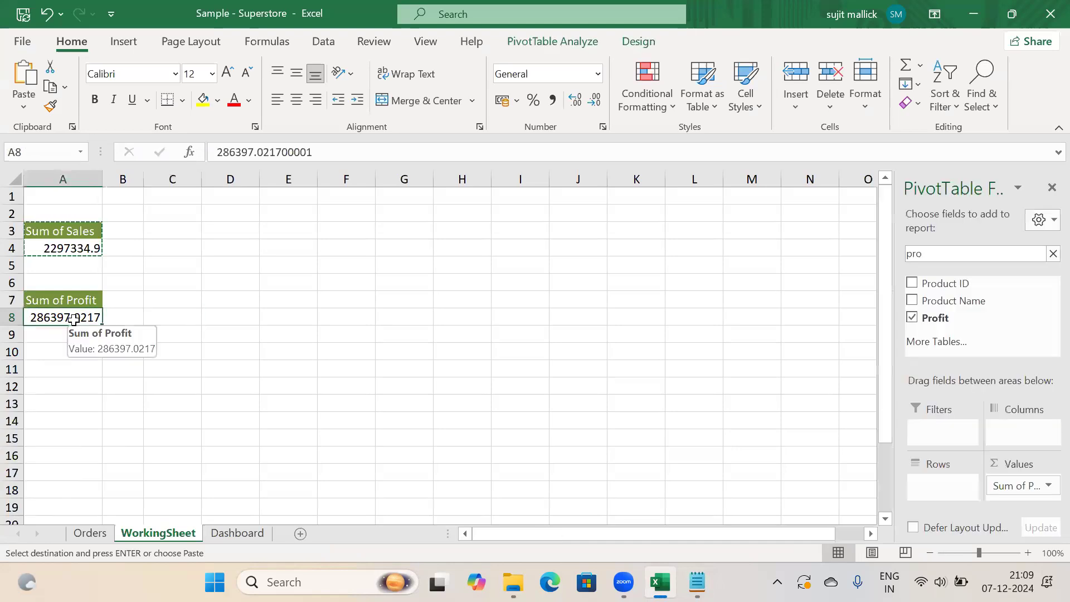
left_click(179, 298)
left_click(55, 301)
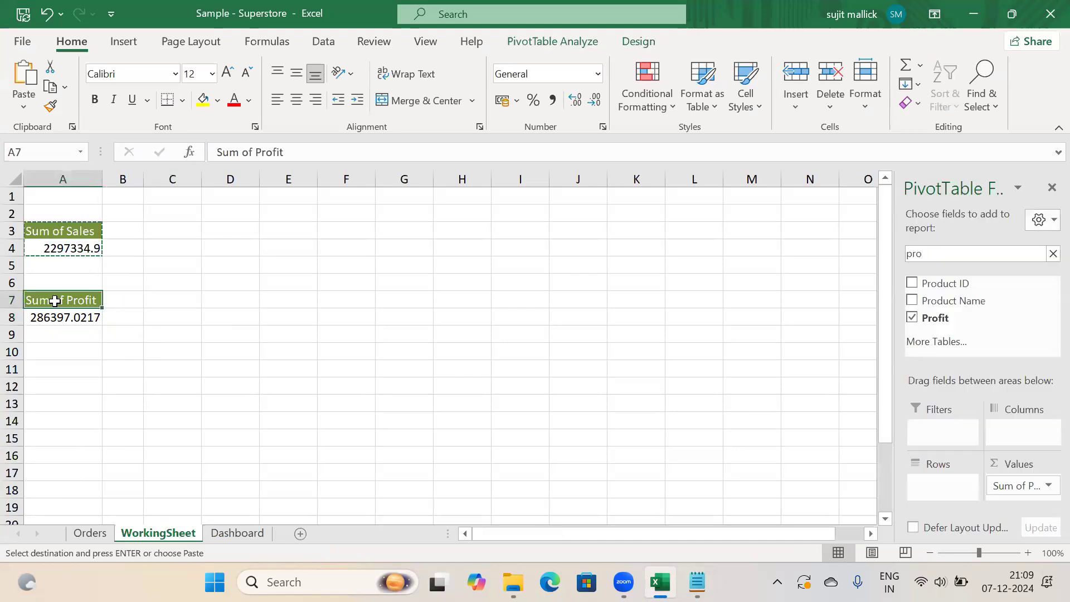
key("shift+Down")
key("ctrl+c")
left_click(50, 372)
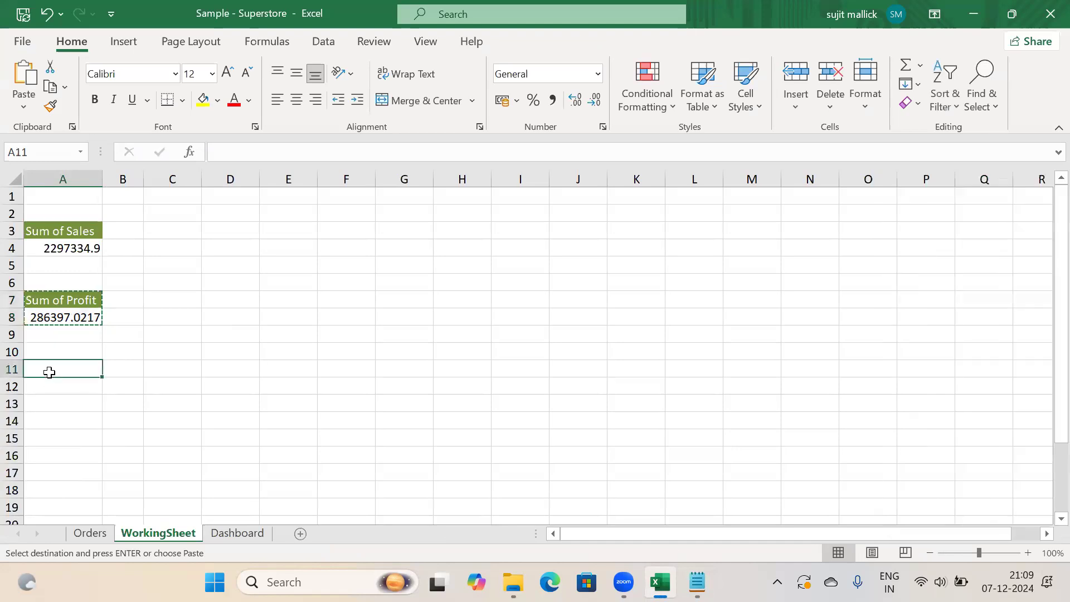
Paste the copied Profit pivot at A11 and mark Total Qty as the next requirement in the notes
key("ctrl+v")
left_click(698, 582)
left_click_drag(105, 125, 17, 140)
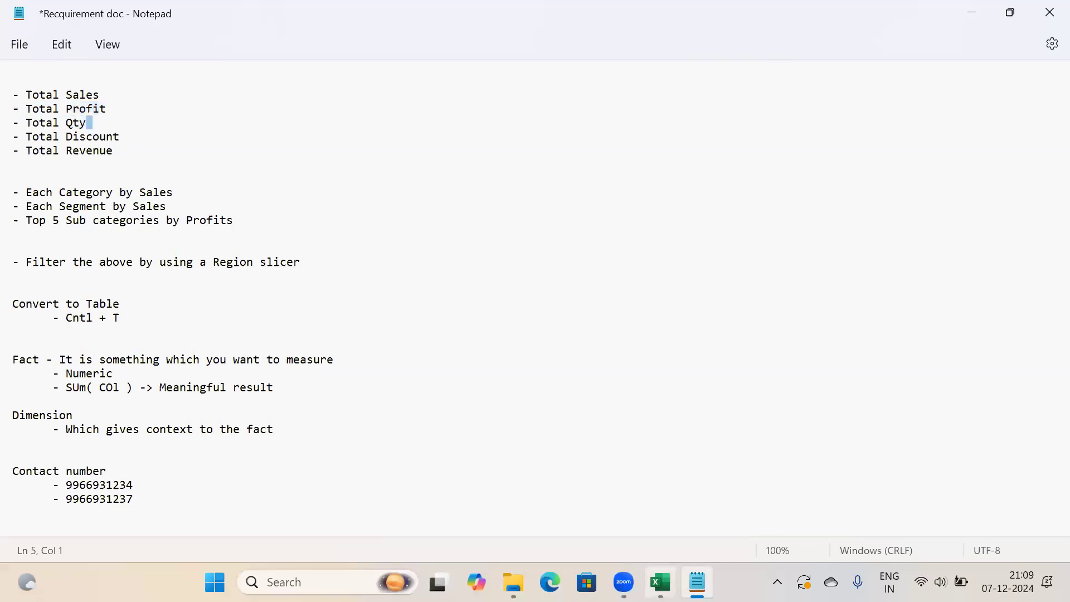
left_click(660, 582)
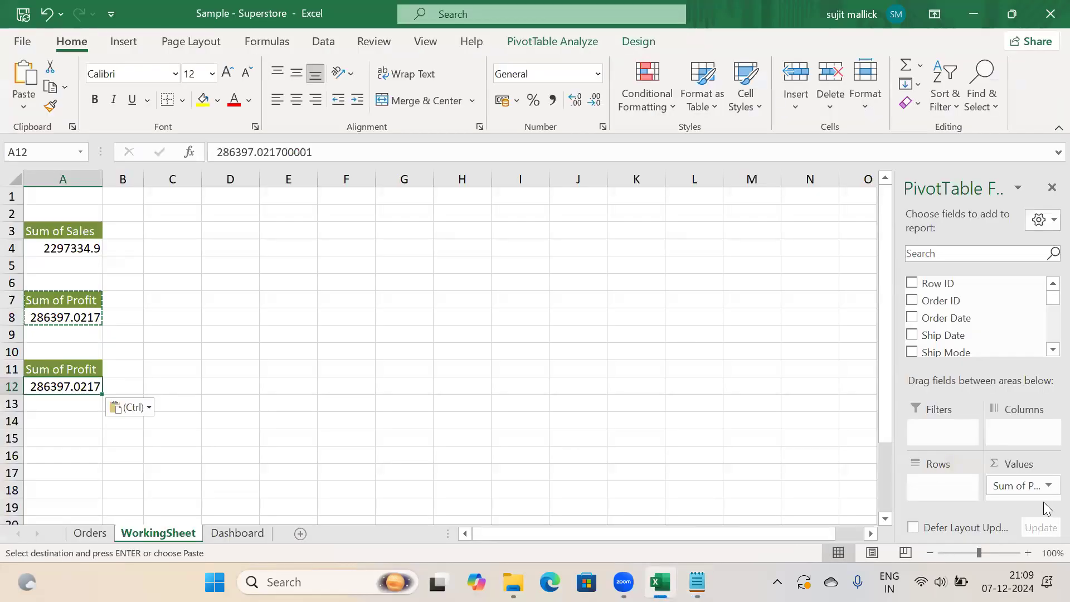
Swap Sum of Profit for Quantity so the A11 pivot shows Sum of Quantity 37873
left_click_drag(1037, 489, 846, 387)
left_click(932, 253)
type("q")
left_click_drag(941, 283, 1026, 491)
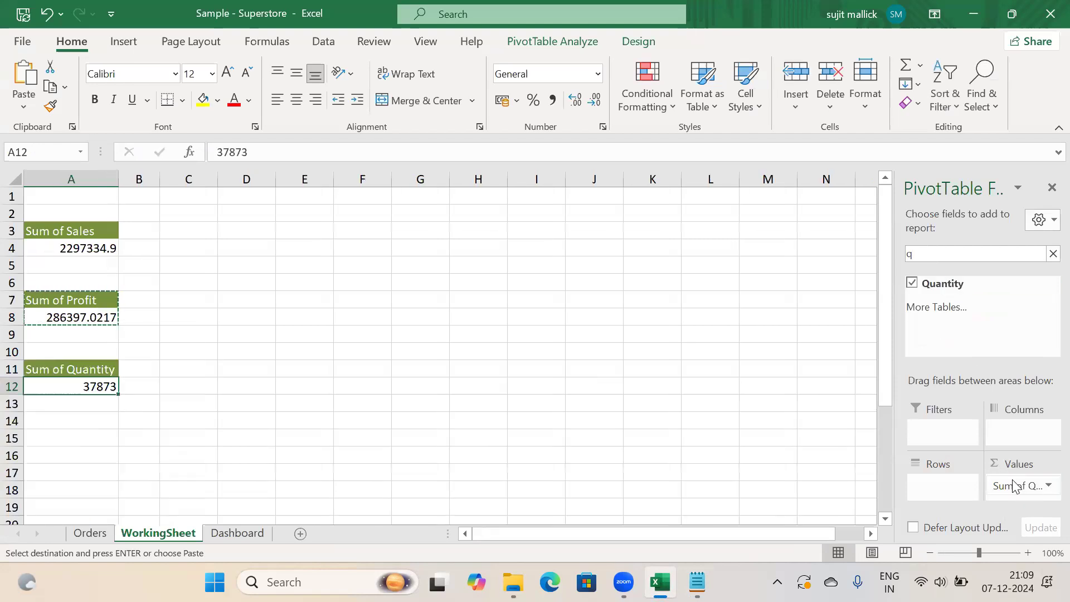
left_click(316, 363)
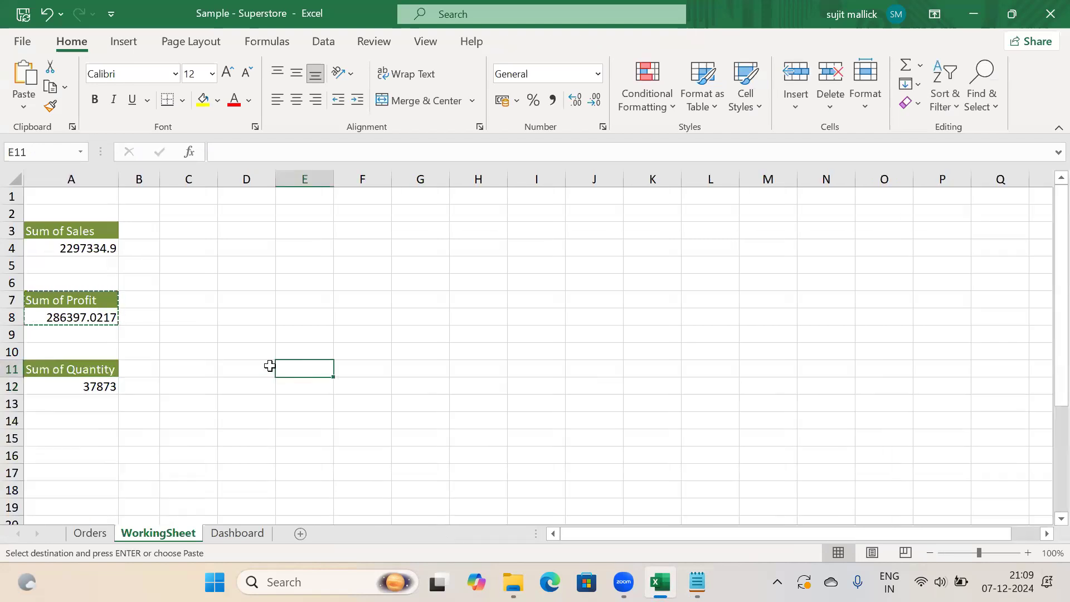
key("Escape")
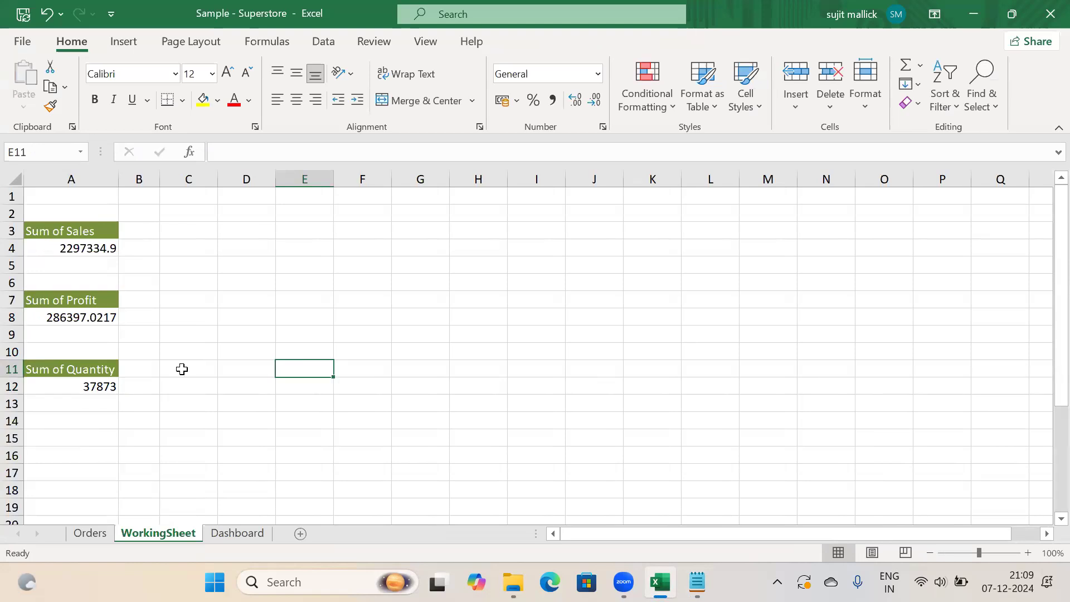
left_click(83, 385)
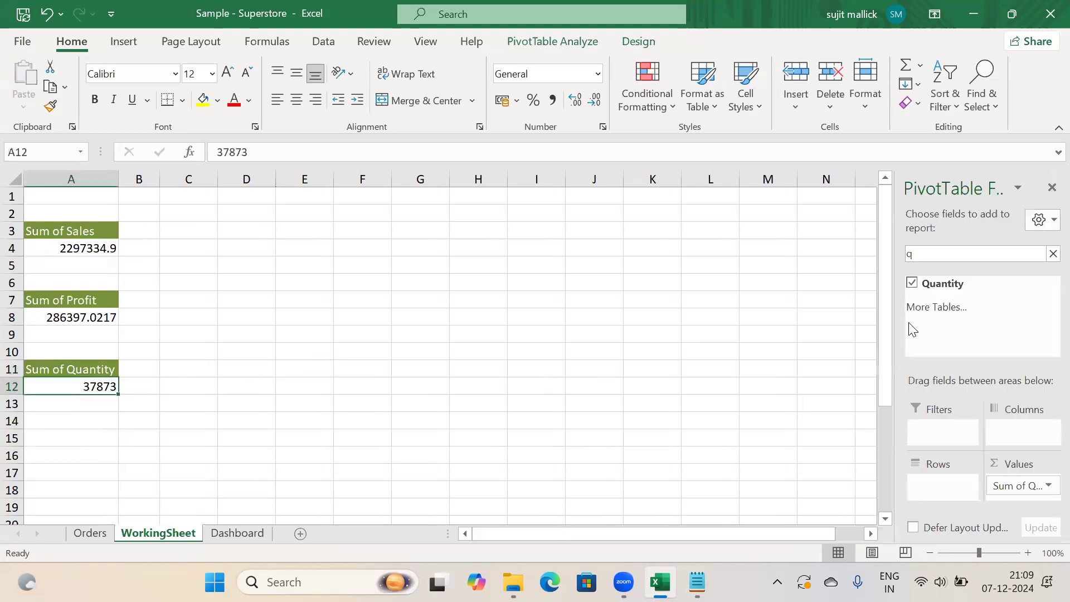
left_click(1053, 254)
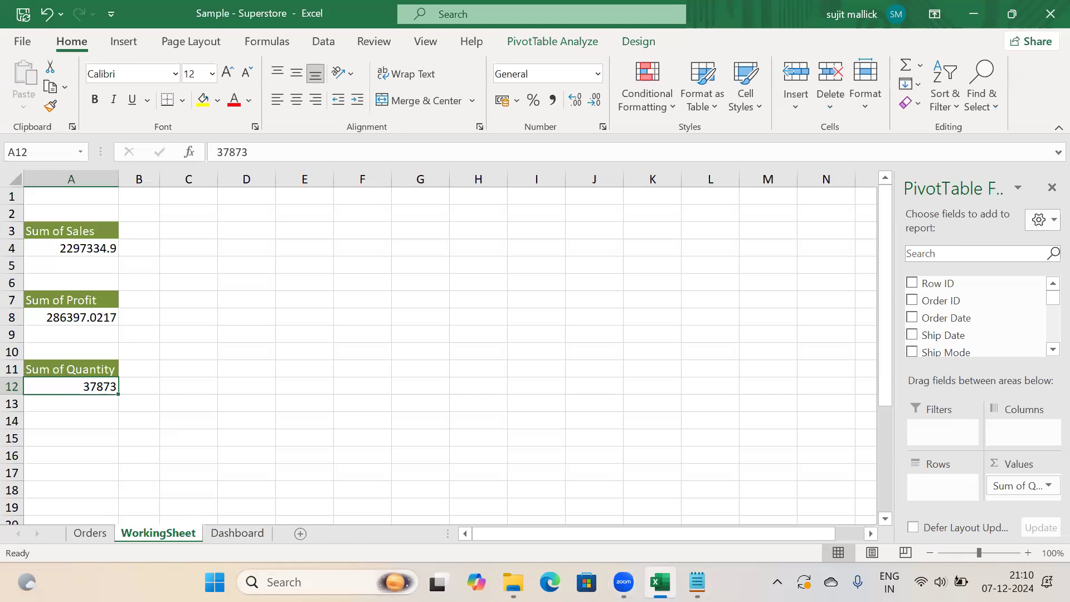
Copy the Sum of Quantity pivot in A11:A12 and pick A15 as the paste destination
key("alt+Tab")
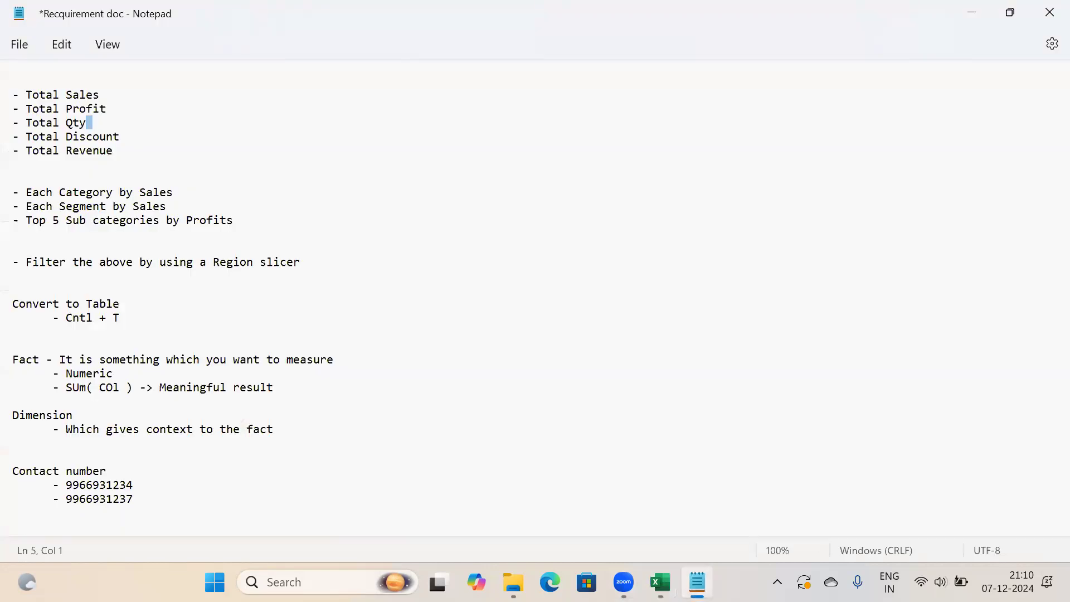
key("alt+Tab")
left_click(75, 368)
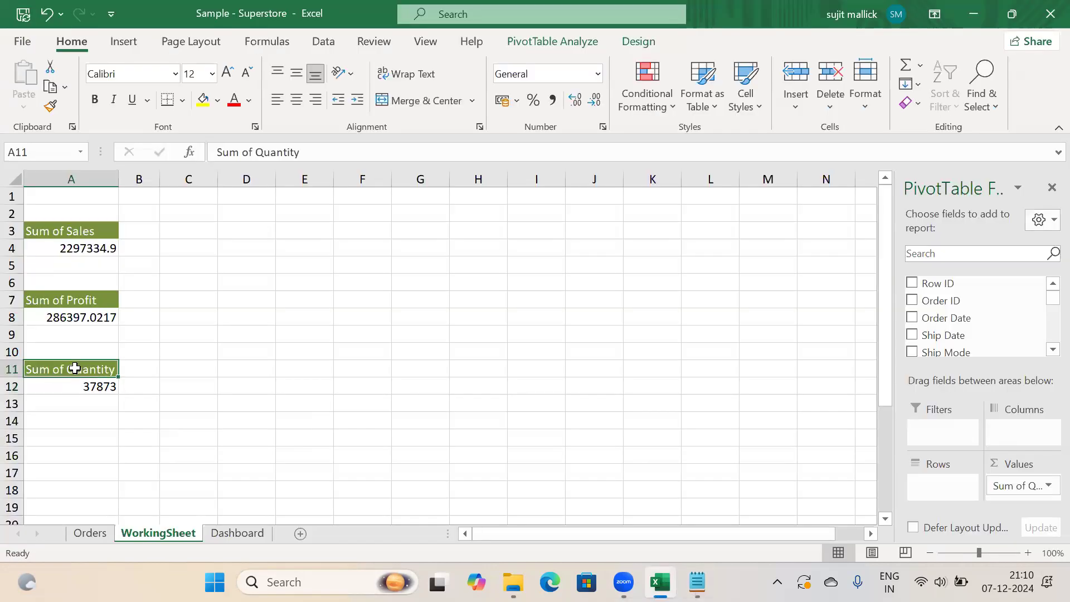
key("shift+Down")
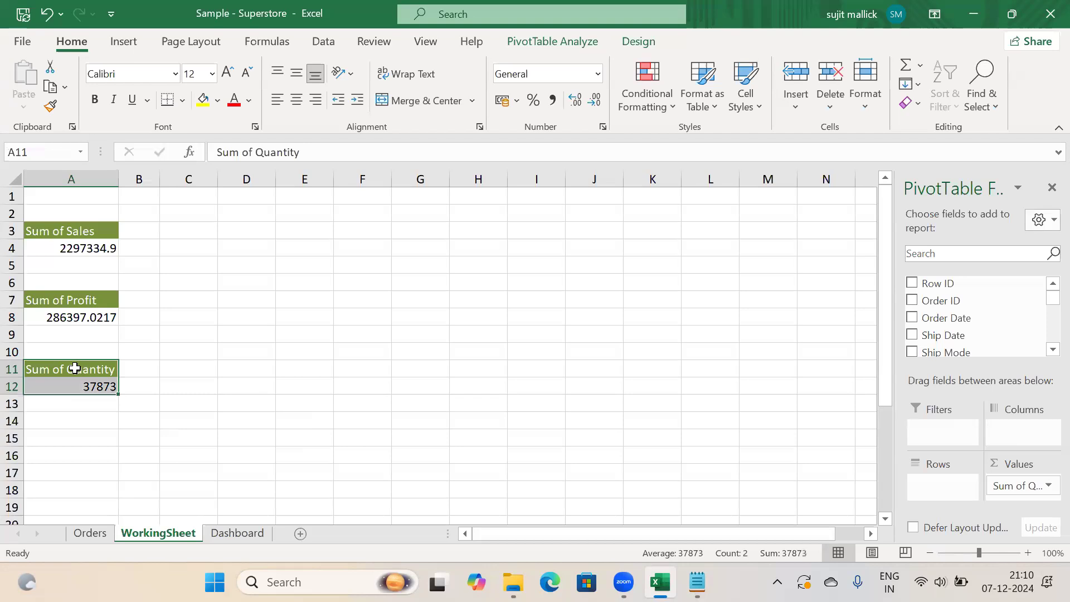
key("ctrl+c")
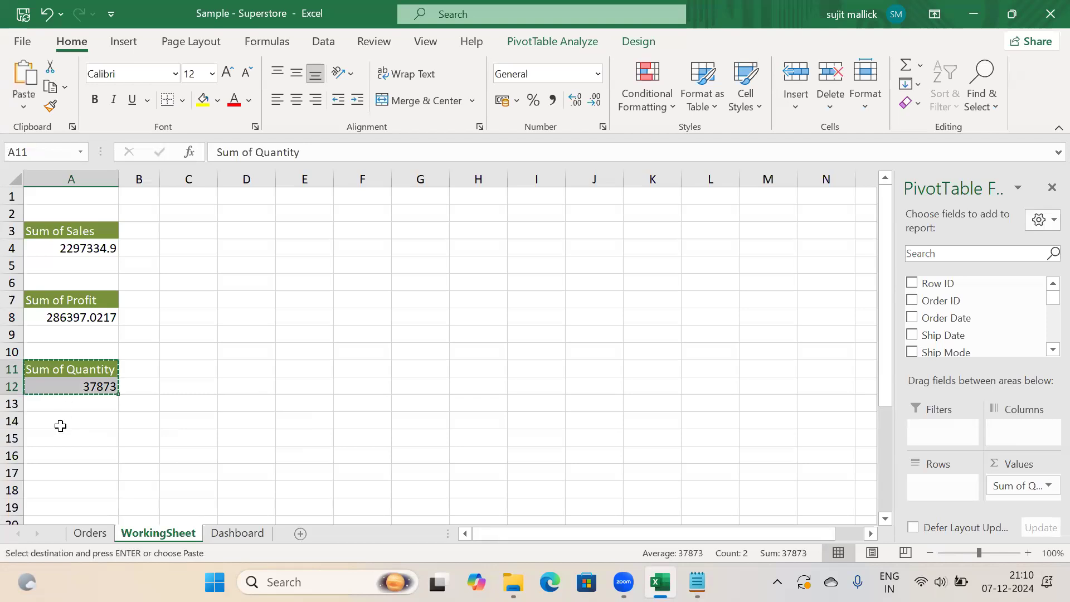
left_click(56, 434)
Paste the pivot at A15 and replace Sum of Quantity with Discount, giving Sum of Discount 1561.09
key("ctrl+v")
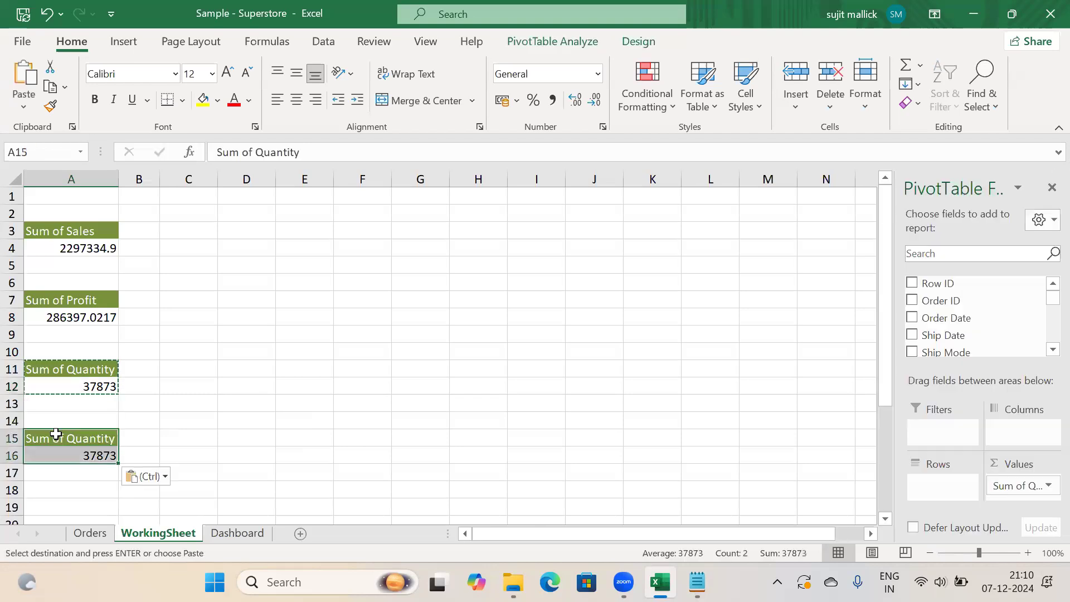
left_click(82, 456)
left_click_drag(1029, 486, 780, 397)
left_click(950, 255)
type("dis")
left_click_drag(958, 279, 1030, 483)
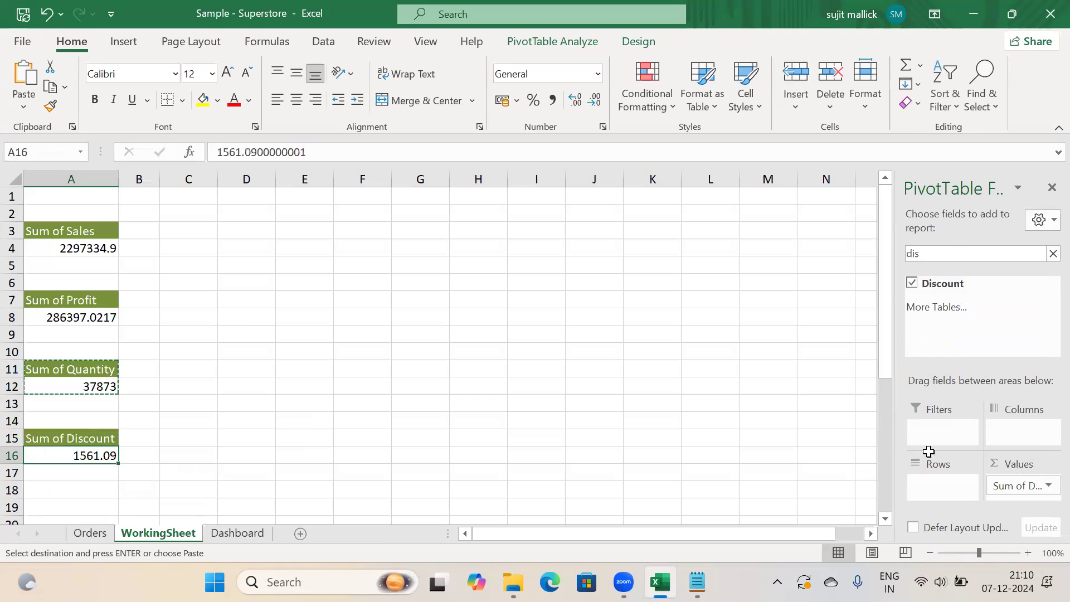
left_click(268, 452)
Mark Total Revenue as the next requirement in the Notepad notes
left_click(698, 583)
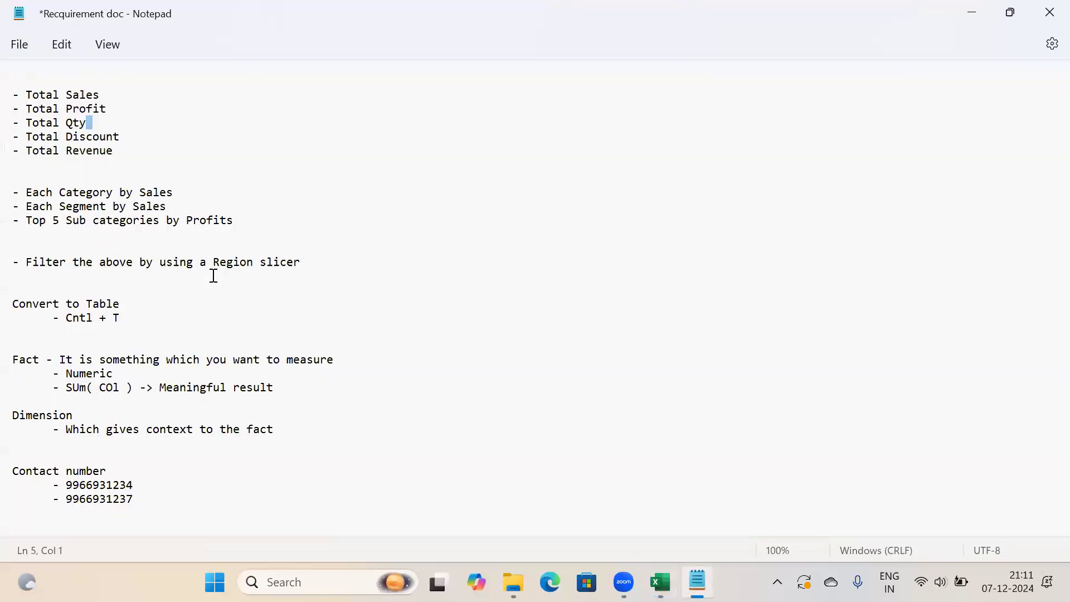
left_click_drag(114, 152, 11, 149)
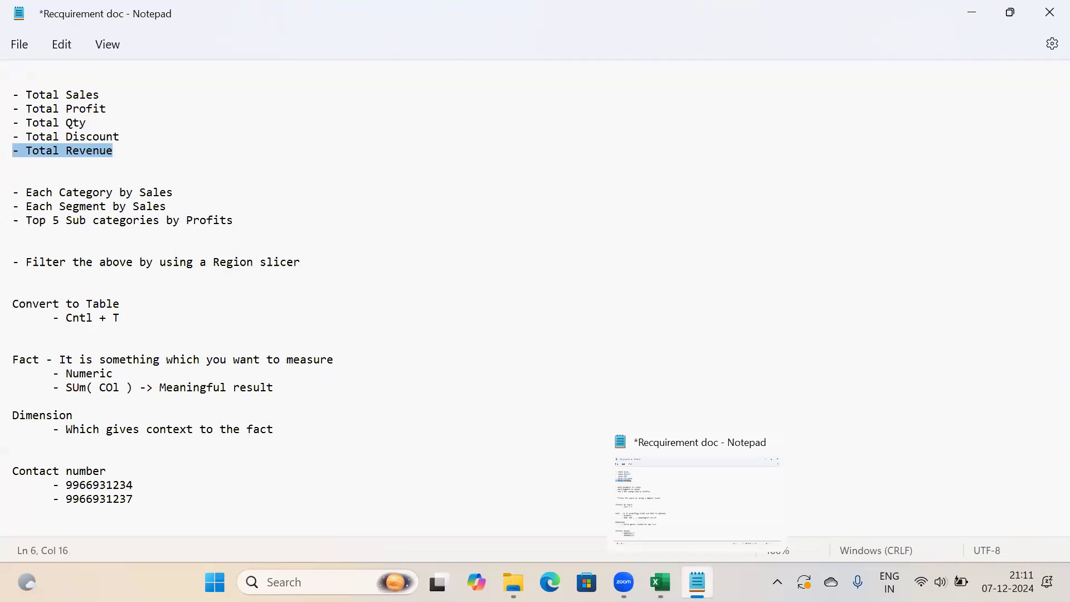
left_click(661, 582)
left_click(281, 370)
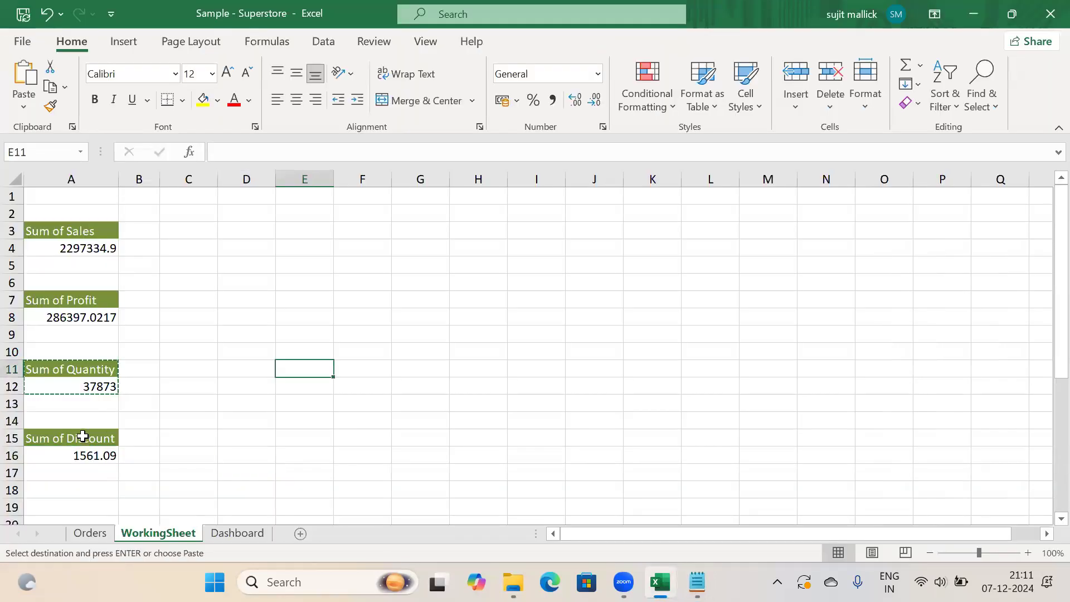
Copy the Sum of Discount pivot from A15 and paste it at A19
left_click(83, 440)
key("shift+Down")
key("Escape")
key("ctrl+c")
left_click(67, 509)
key("ctrl+v")
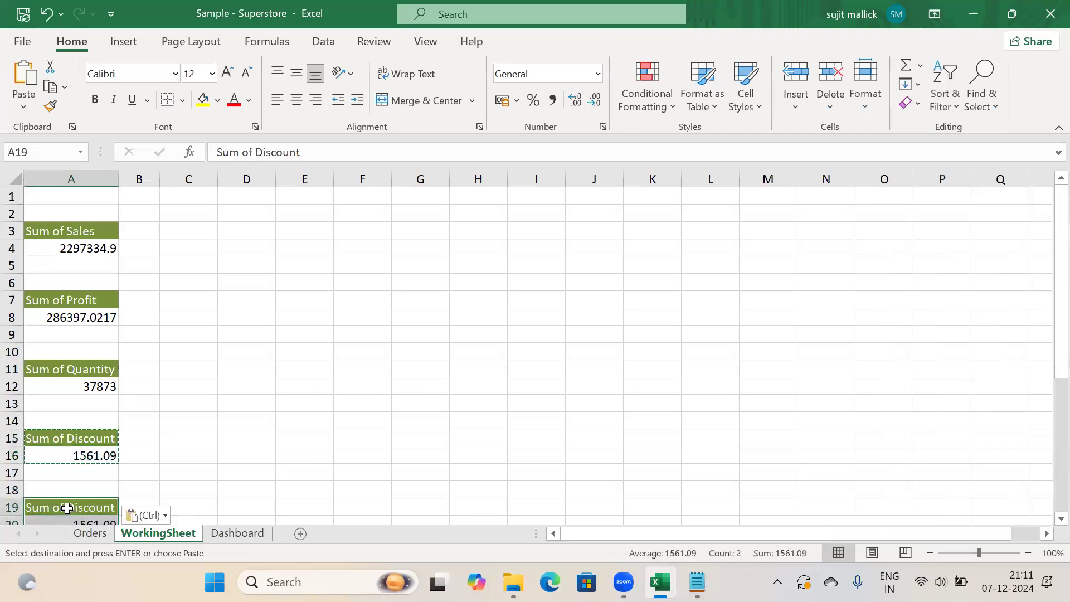
left_click(243, 452)
key("Escape")
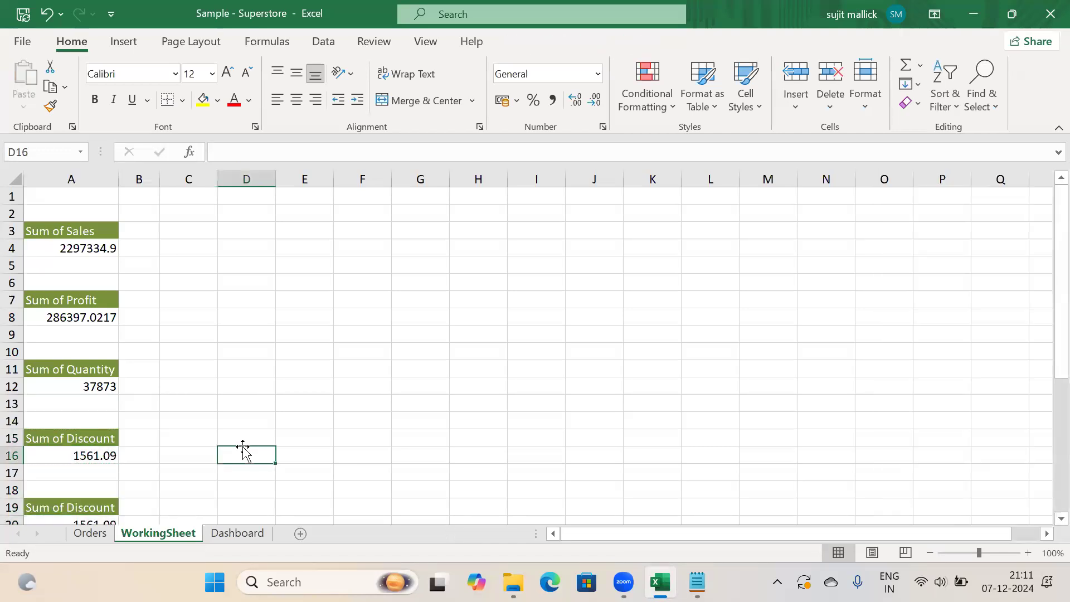
Remove Sum of Discount from the A19 copy, search the fields for 'rev', then clear the search
left_click(96, 518)
left_click_drag(1015, 485, 808, 375)
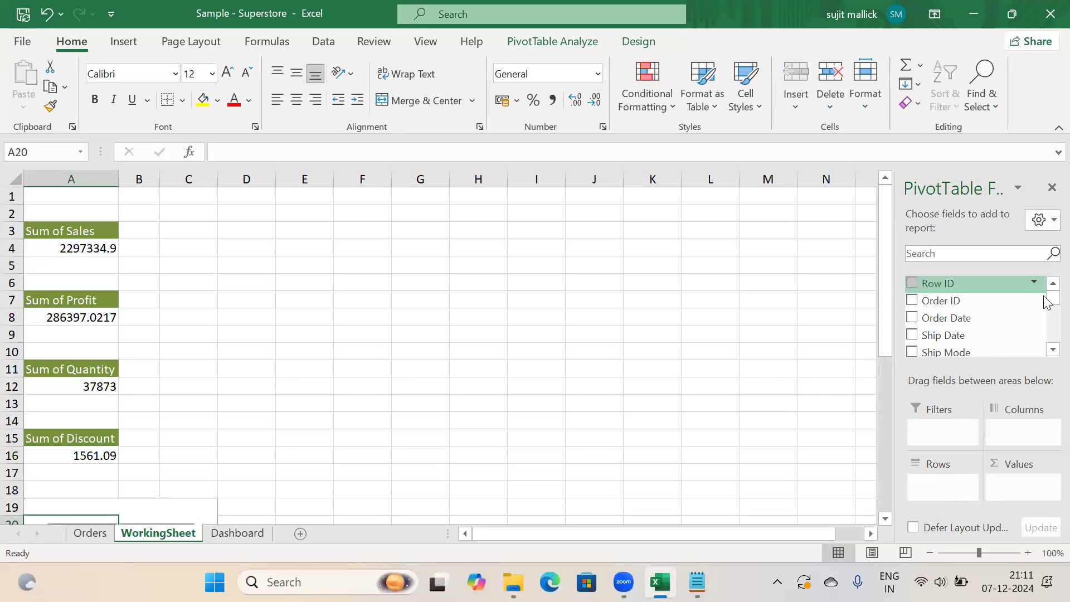
left_click(956, 255)
type("rev")
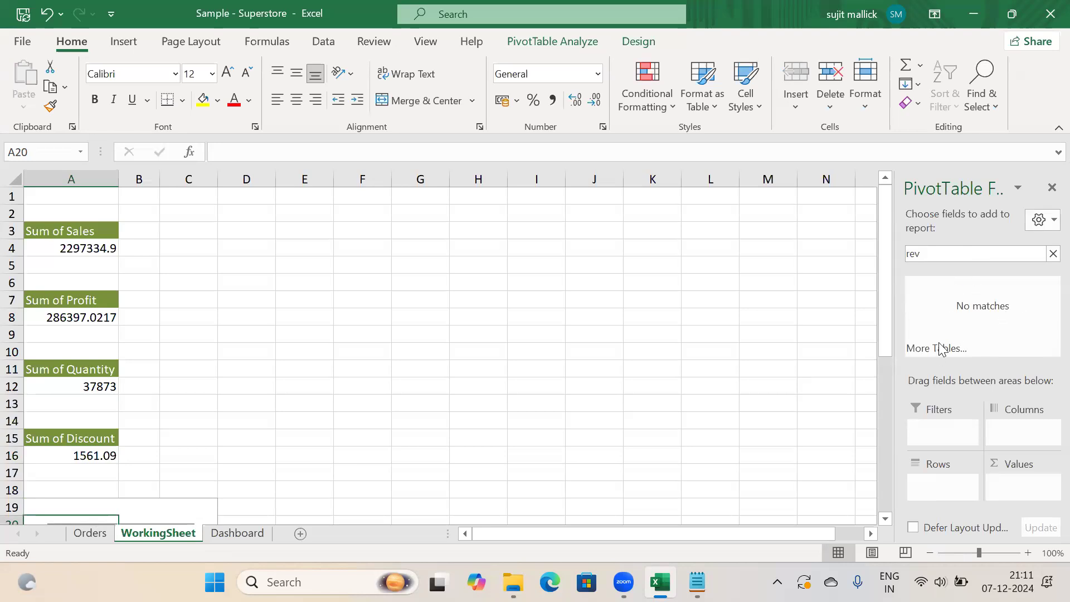
left_click(1054, 255)
mouse_move(1049, 297)
left_mouse_down()
mouse_move(1046, 343)
mouse_move(1047, 312)
left_mouse_up()
left_click_drag(1047, 295, 1046, 353)
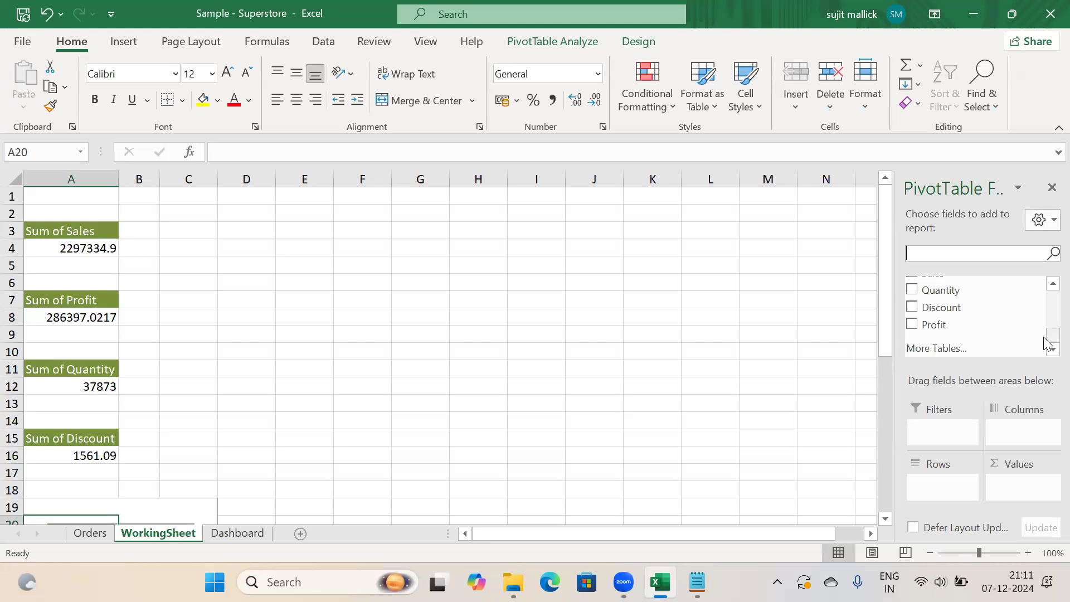
left_click(476, 109)
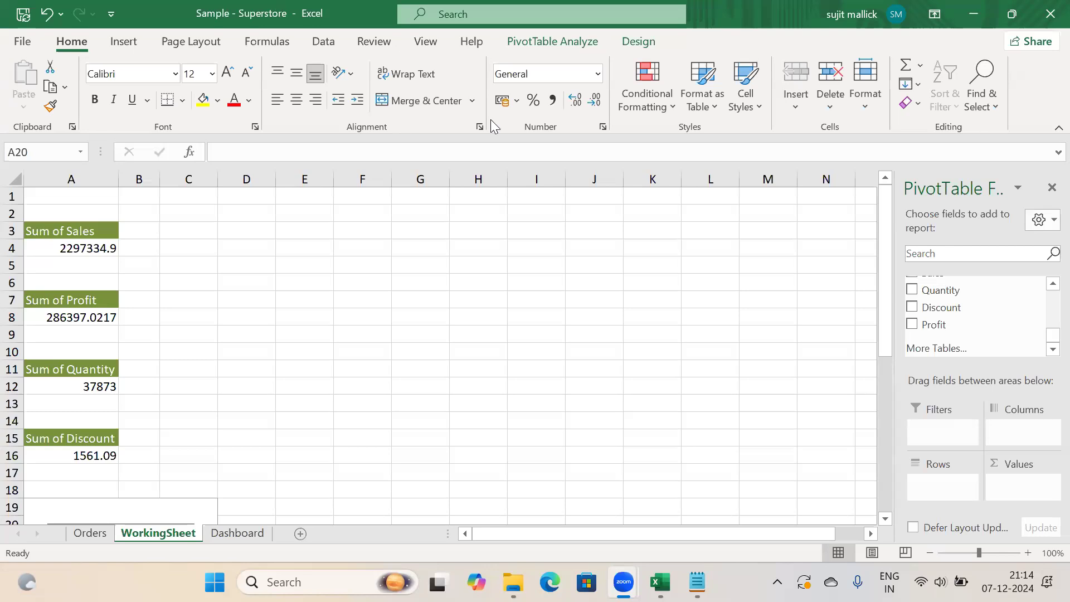
left_click(325, 348)
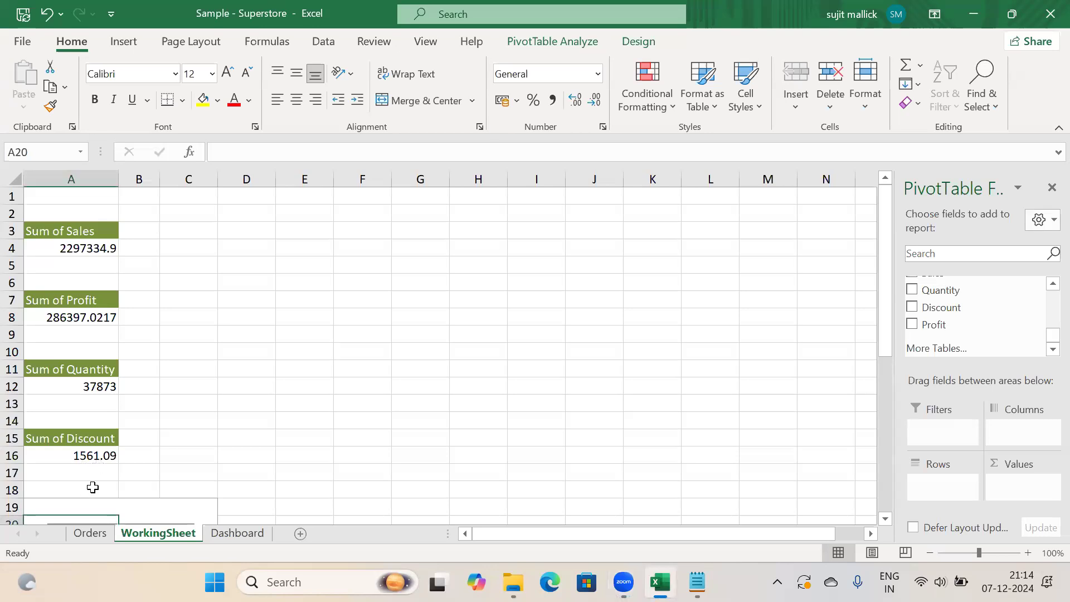
left_click_drag(888, 252, 886, 341)
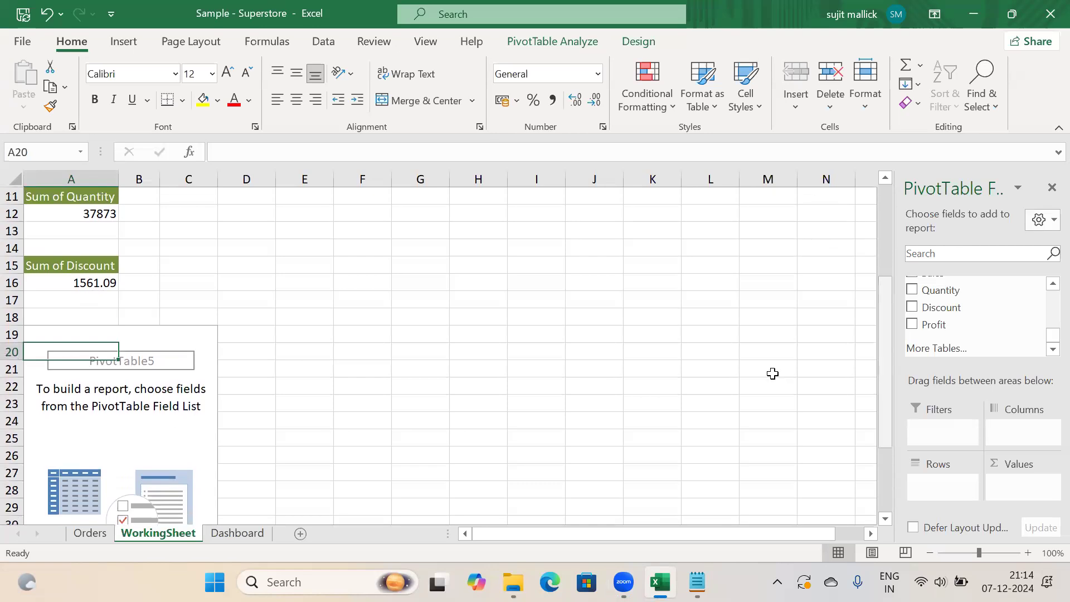
left_click(306, 466)
left_click(161, 434)
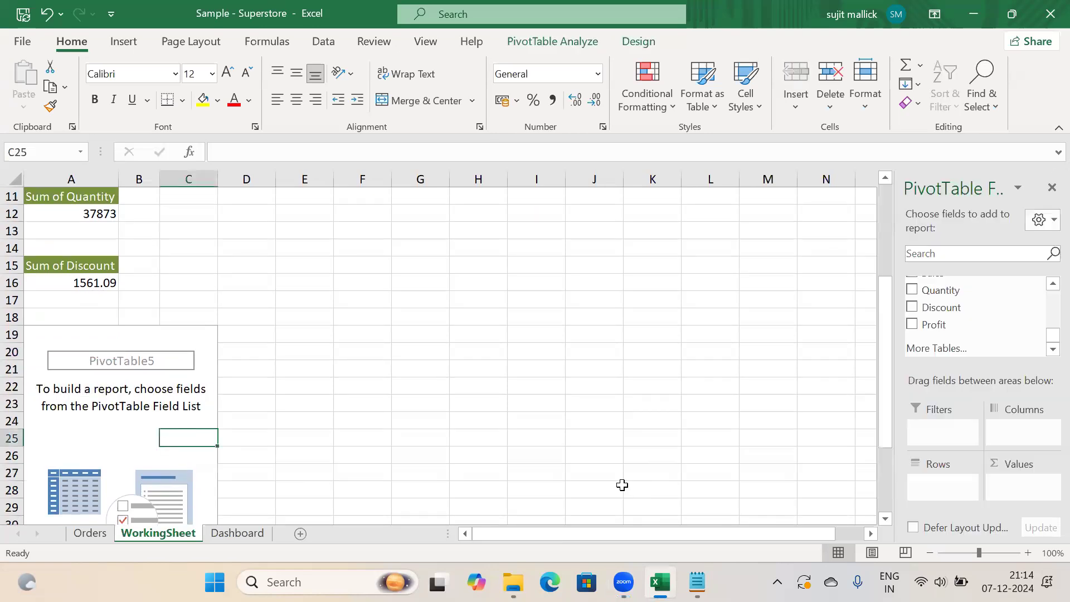
Highlight the '- Total Revenue' line in the Notepad requirements list
mouse_move(698, 582)
left_click(697, 582)
left_click(120, 163)
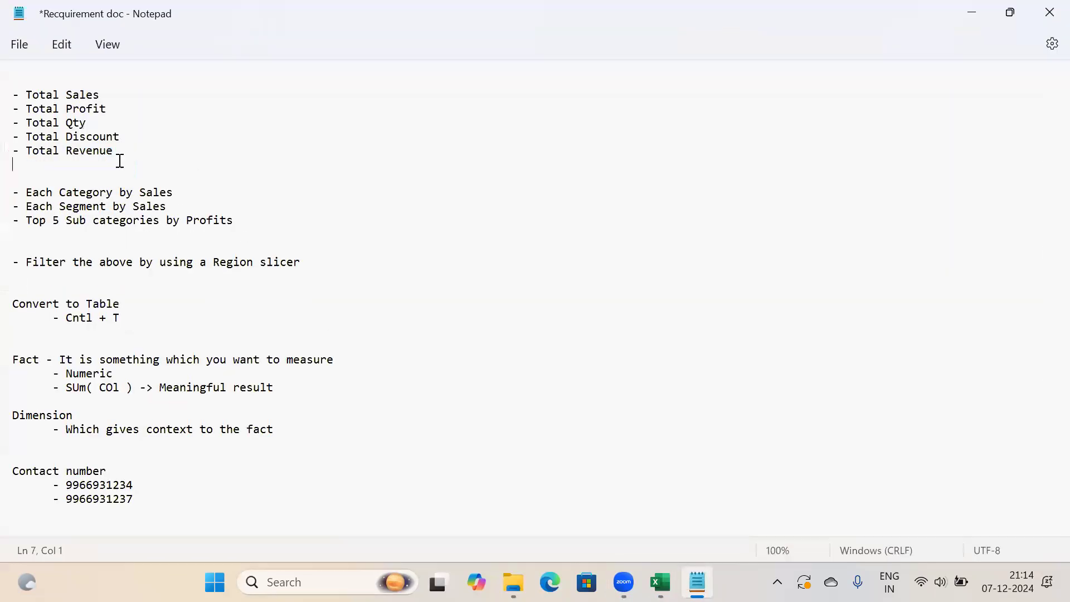
left_click_drag(120, 151, 21, 154)
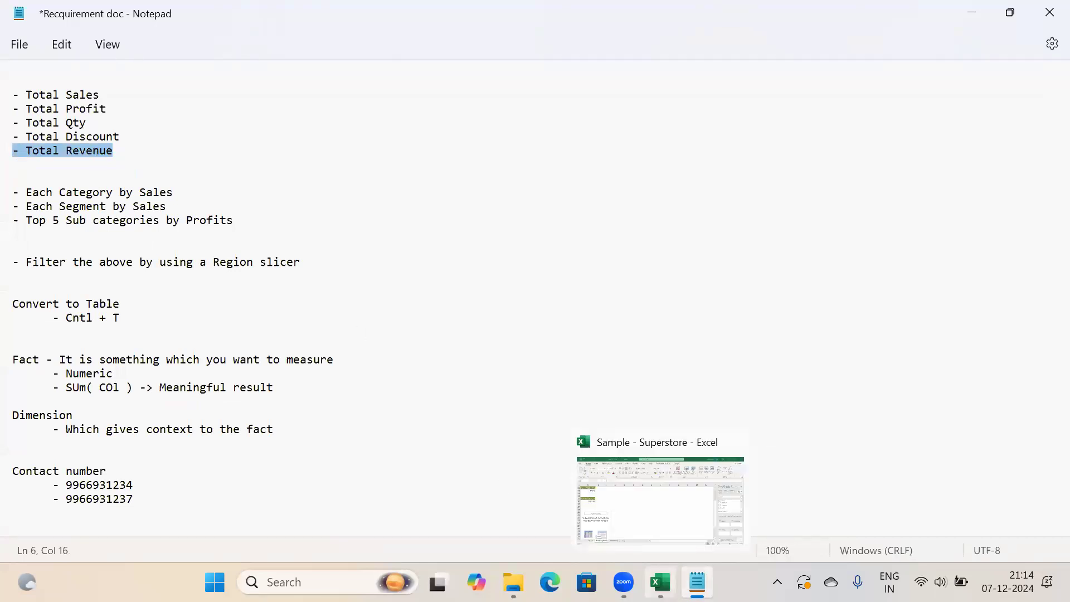
left_click(661, 582)
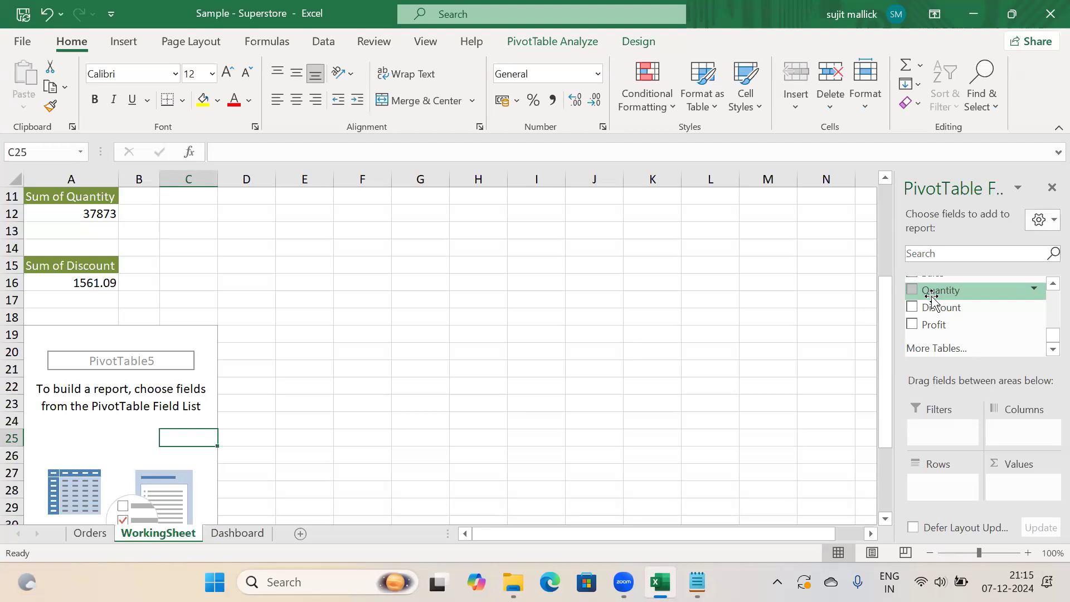
left_click(697, 582)
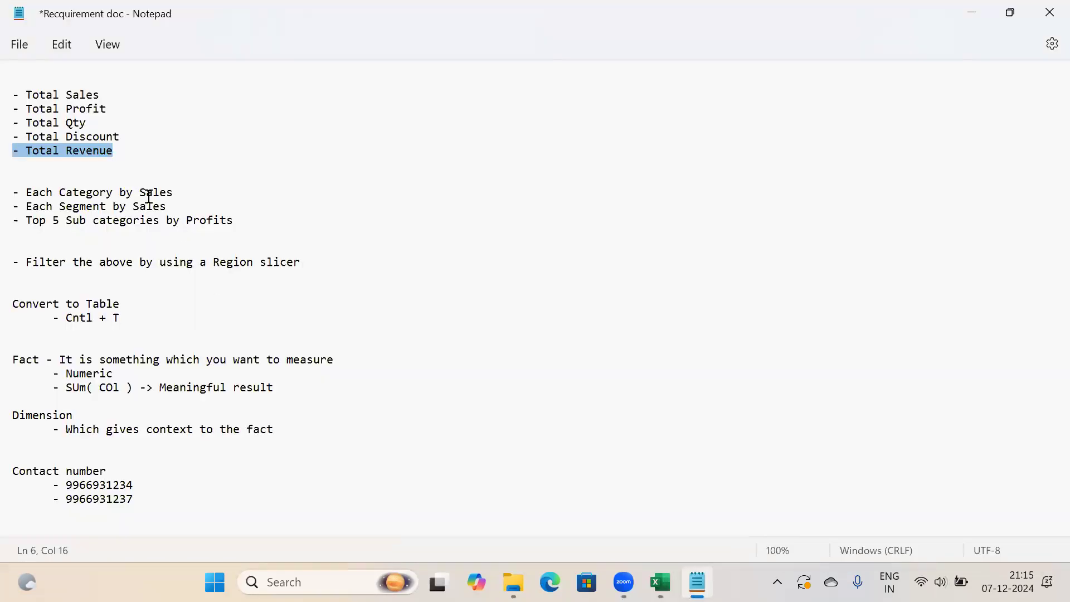
left_click(123, 158)
triple_click(9, 148)
left_click(100, 151)
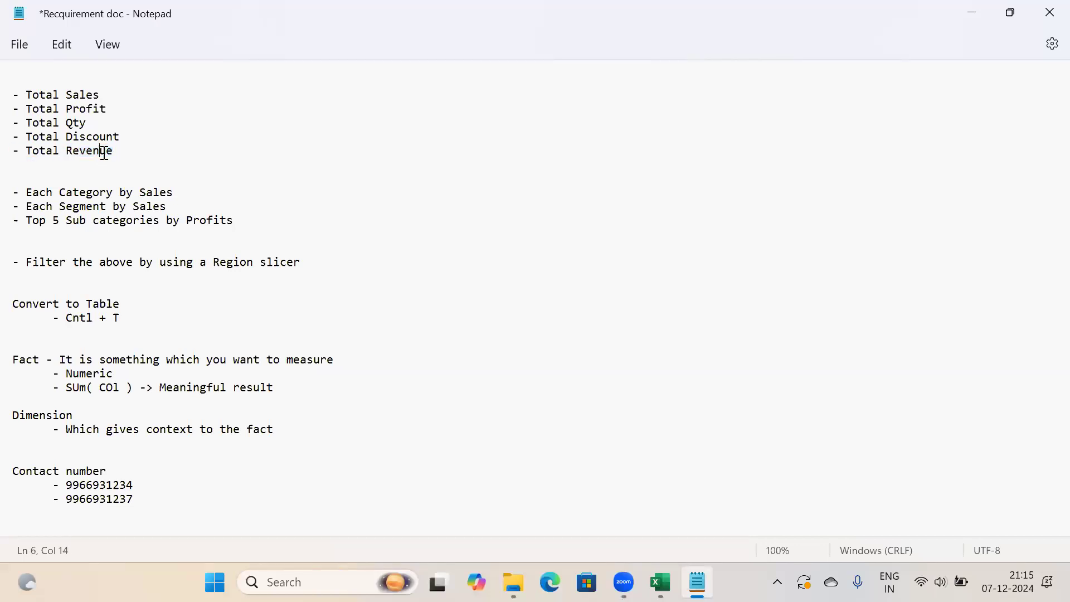
triple_click(9, 149)
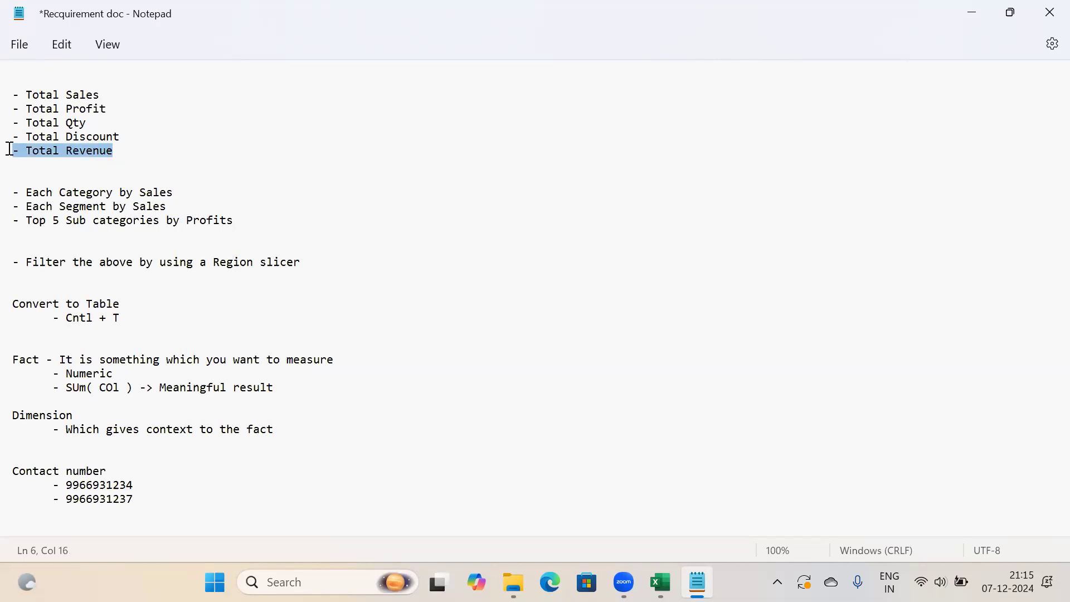
left_click(80, 149)
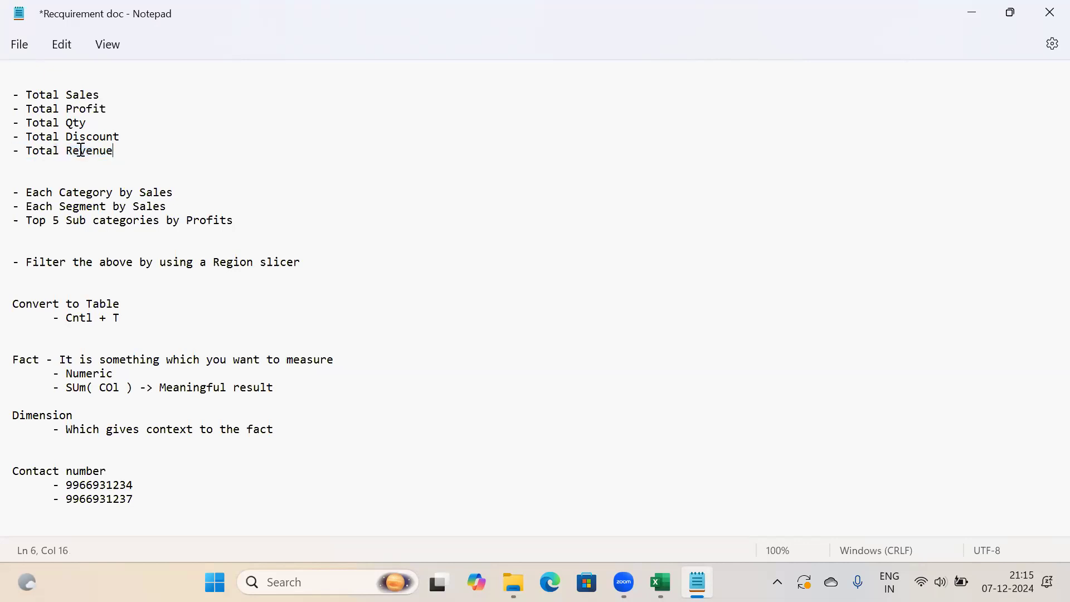
triple_click(10, 149)
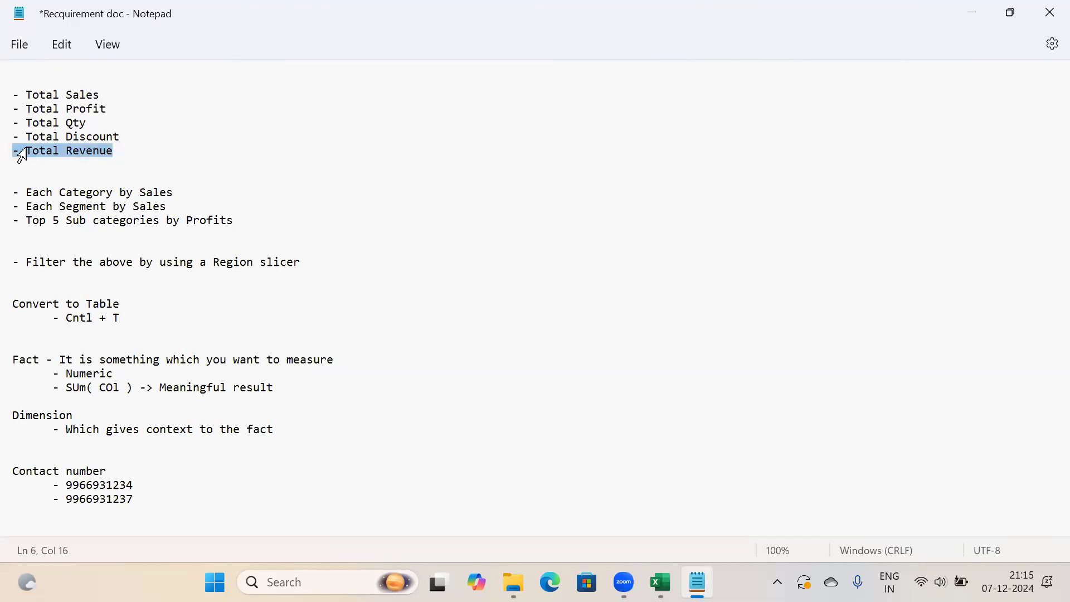
Append '= Sales * Qty' after '- Total Revenue' in the notes
left_click(120, 151)
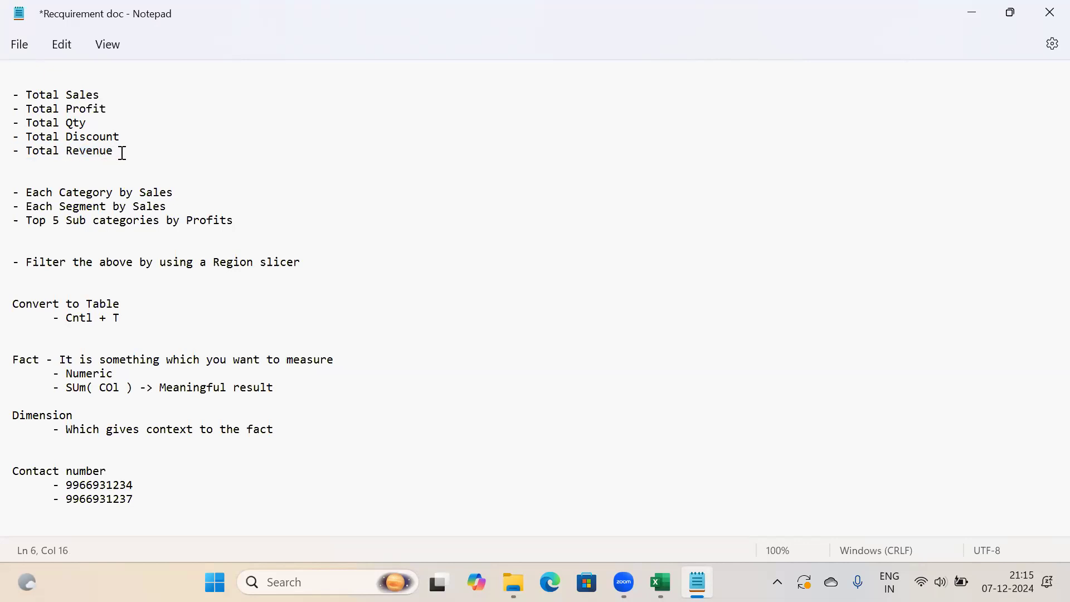
type("= Sales * Qty")
left_click_drag(206, 151, 130, 151)
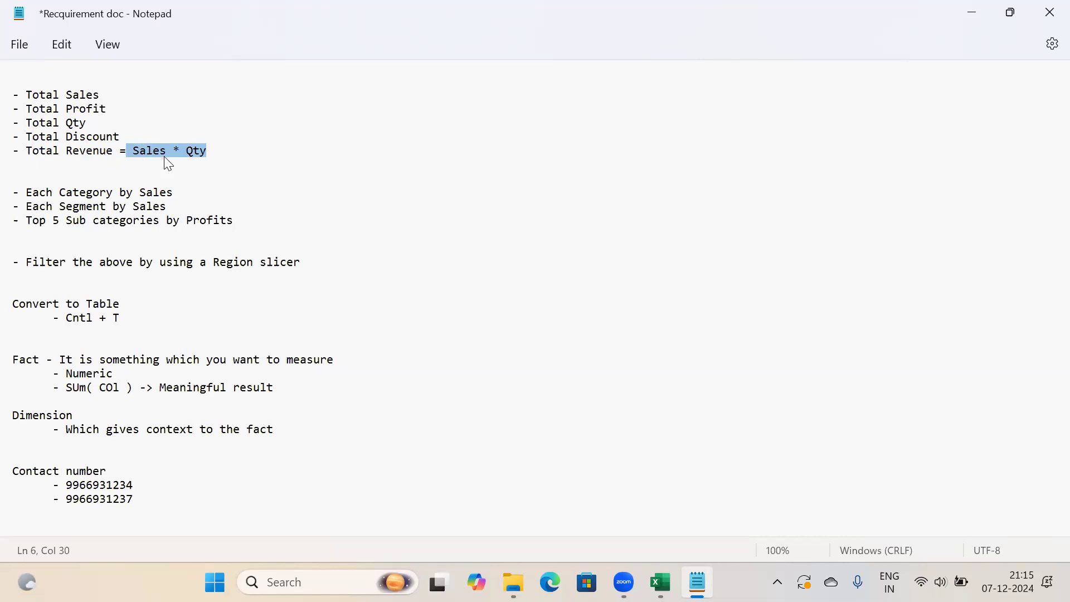
left_click(204, 152)
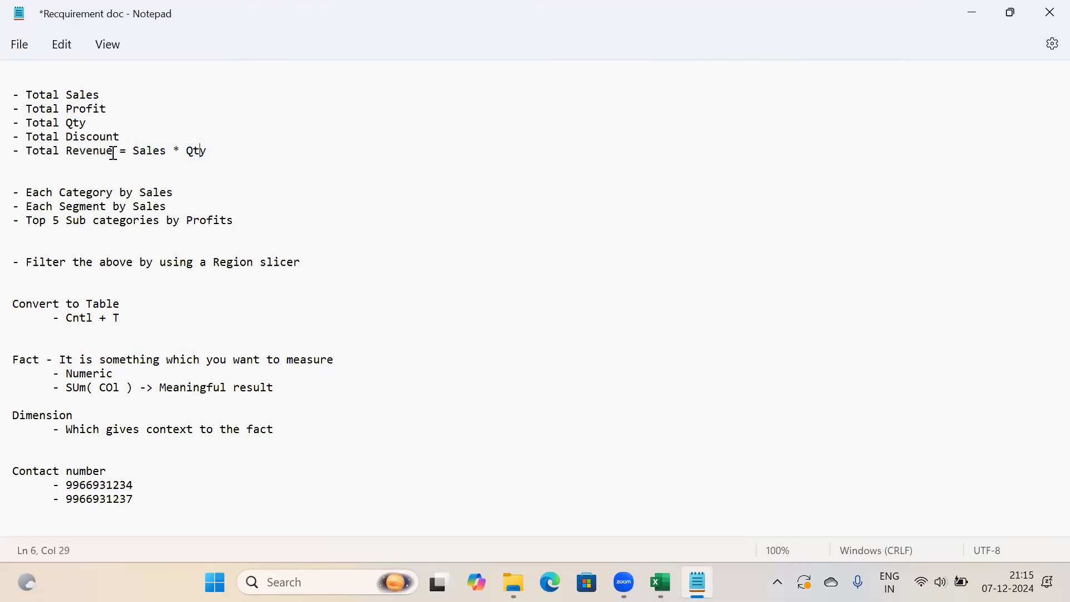
double_click(96, 155)
Erase 'Sales * Qty' and put '?' after 'Total Revenue =' as an open question
left_click(212, 155)
key("BackSpace")
key("BackSpace")
key("BackSpace")
key("BackSpace")
key("BackSpace")
key("BackSpace")
key("BackSpace")
key("BackSpace")
key("BackSpace")
key("BackSpace")
key("BackSpace")
left_click(12, 151, "shift")
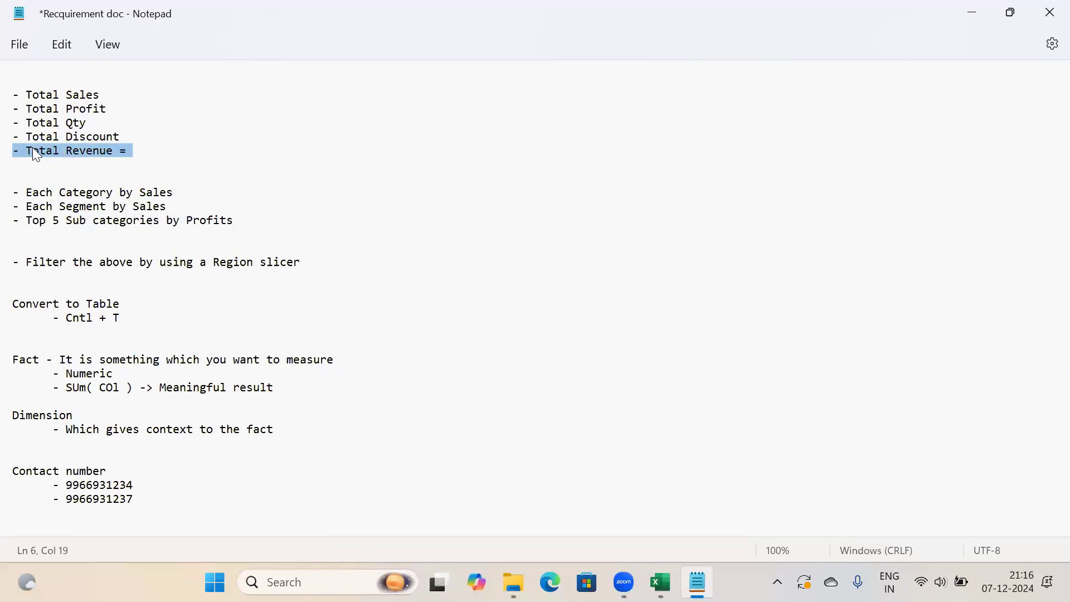
left_click(139, 148)
left_click_drag(139, 148, 2, 148)
left_click(625, 583)
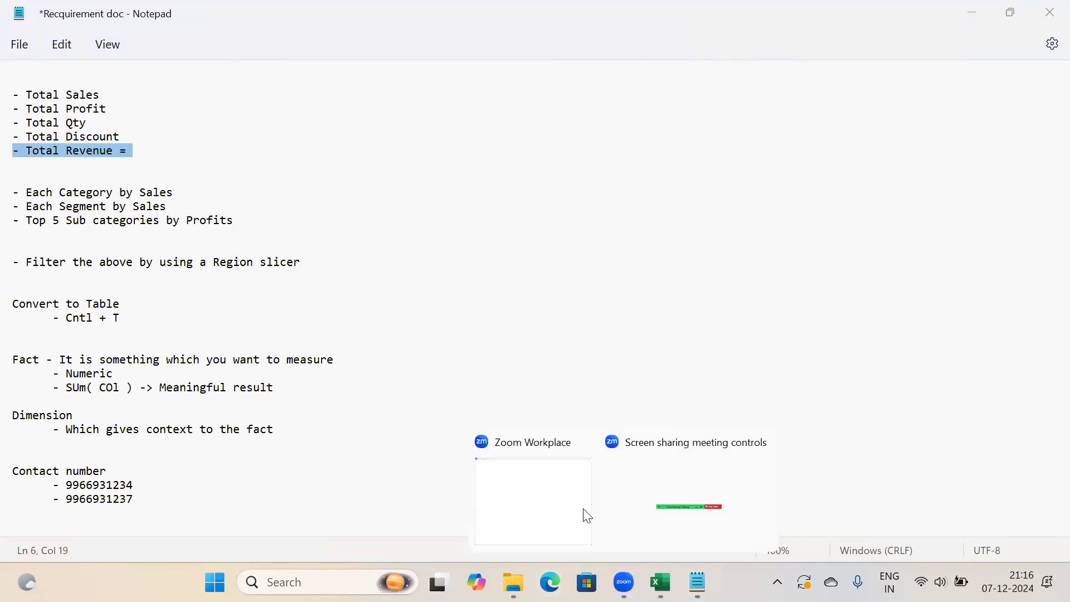
left_click(660, 491)
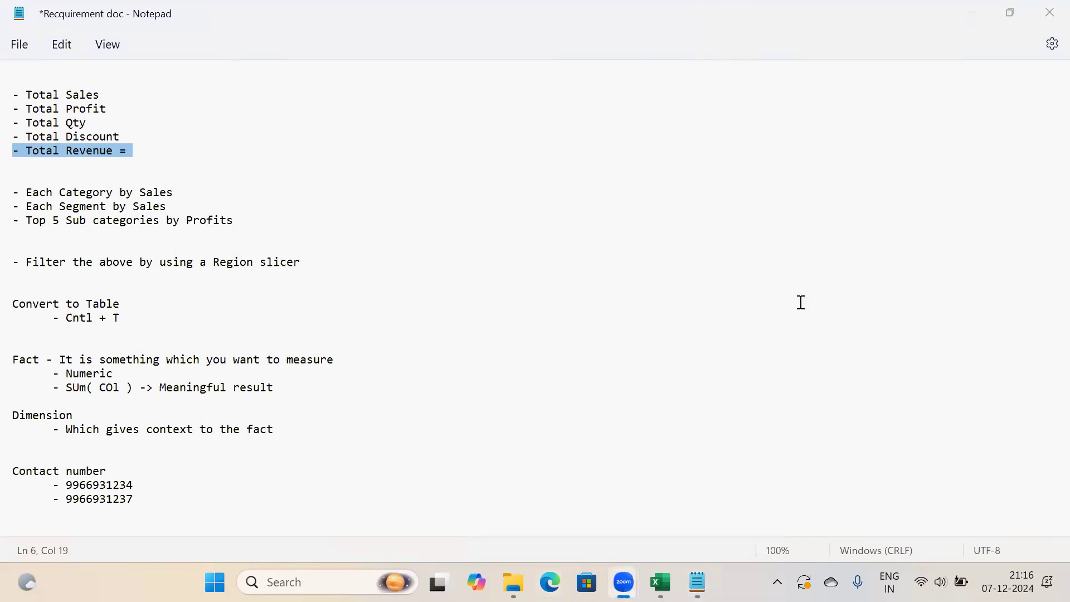
left_click(147, 153)
type("?")
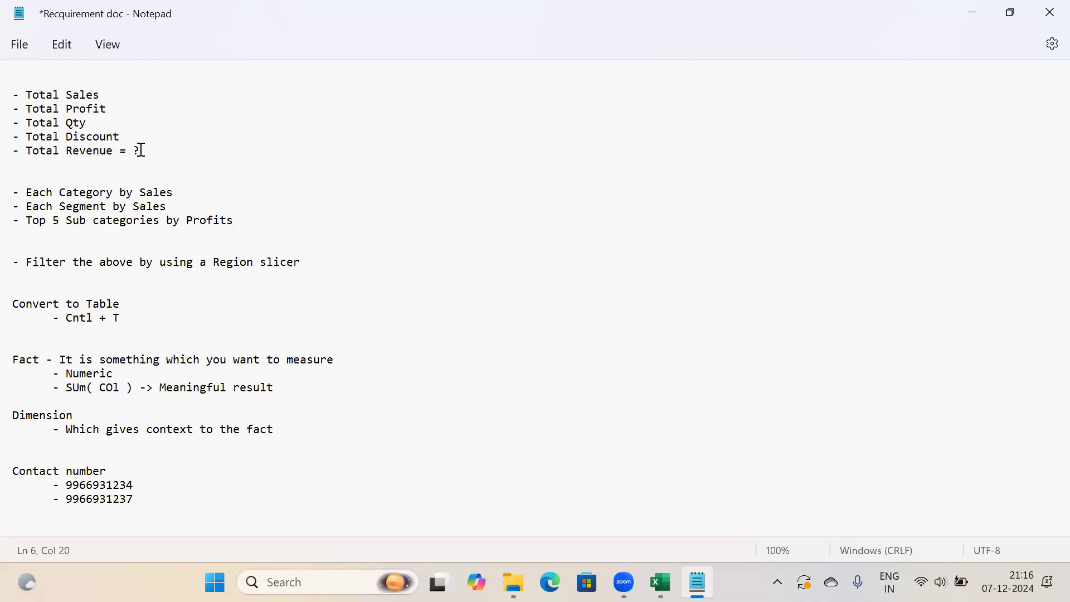
left_click_drag(149, 191, 12, 192)
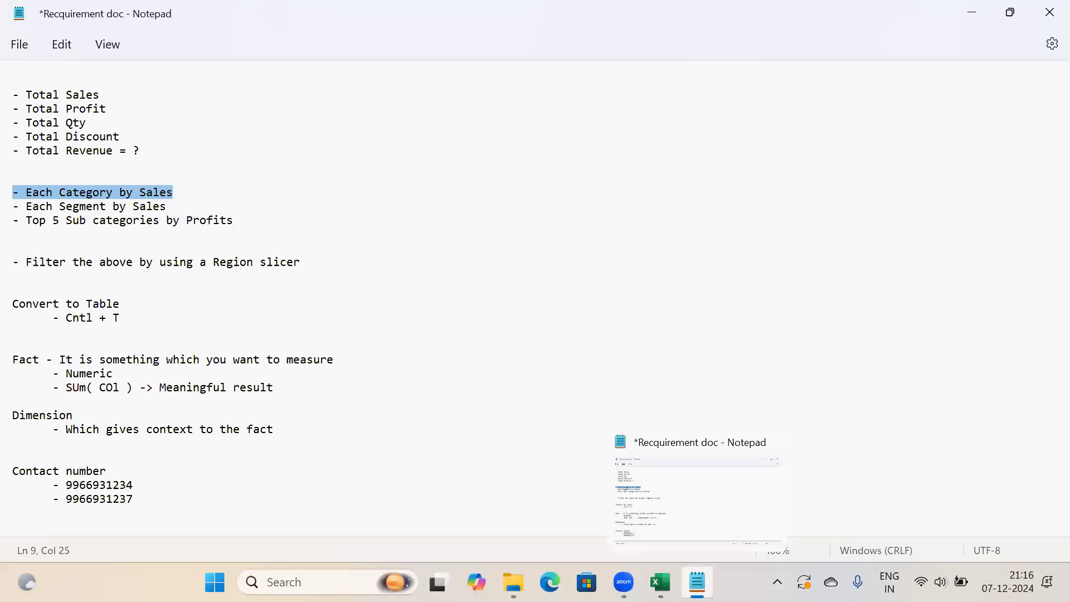
Highlight the '- Each Category by Sales' requirement, then return to the Superstore workbook
left_click(697, 583)
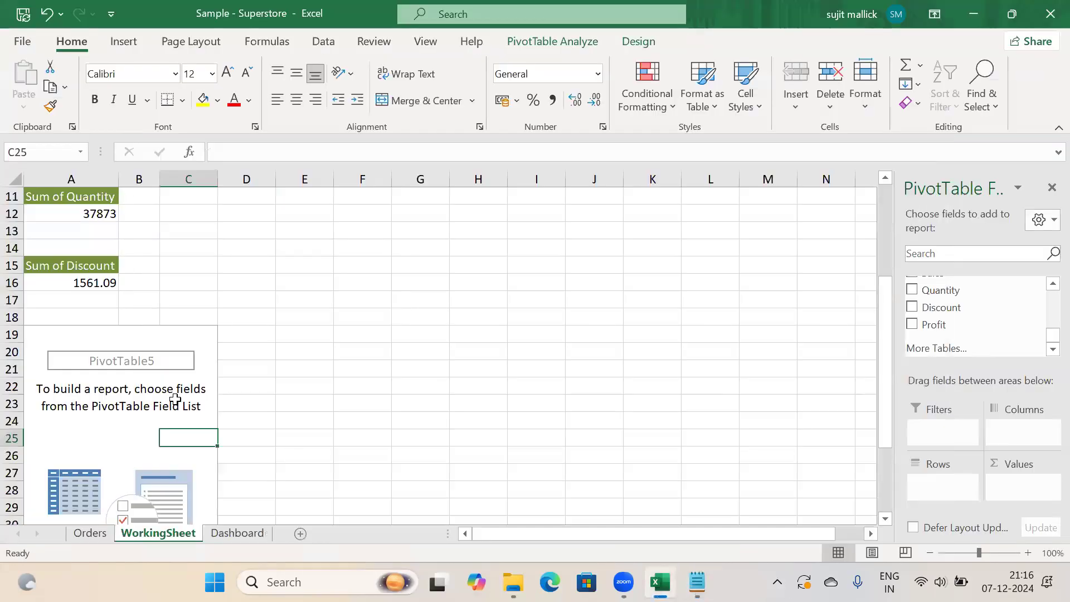
left_click(698, 583)
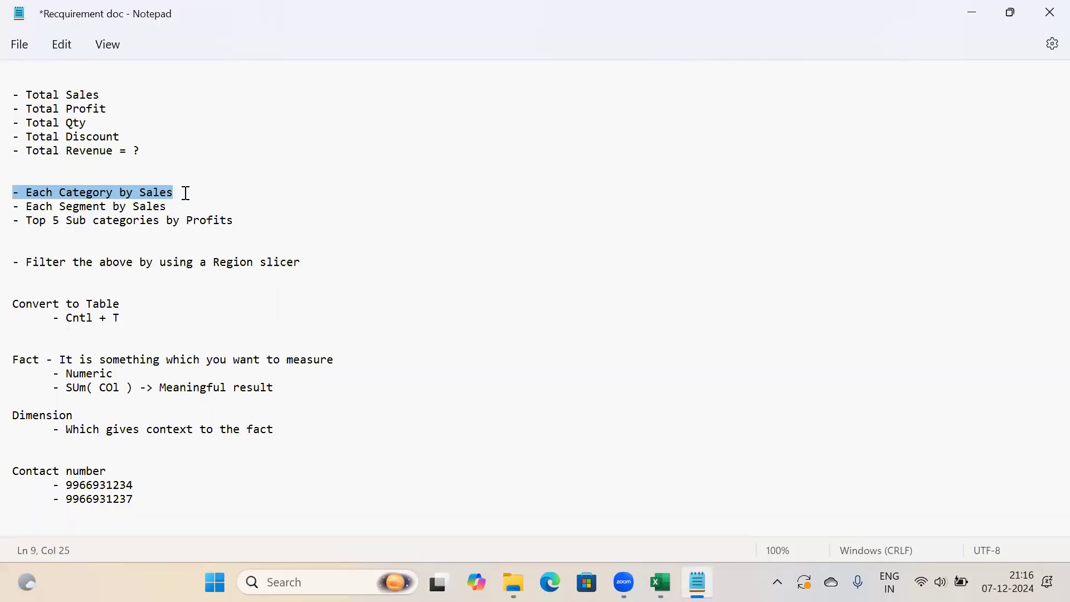
left_click_drag(186, 193, 11, 193)
left_click(88, 193)
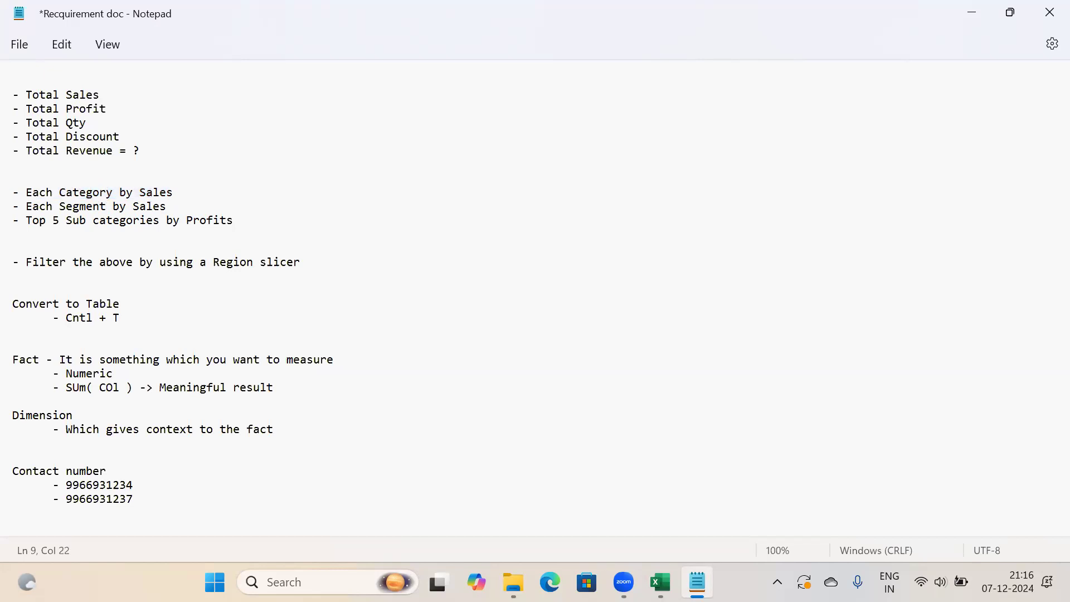
left_click(660, 582)
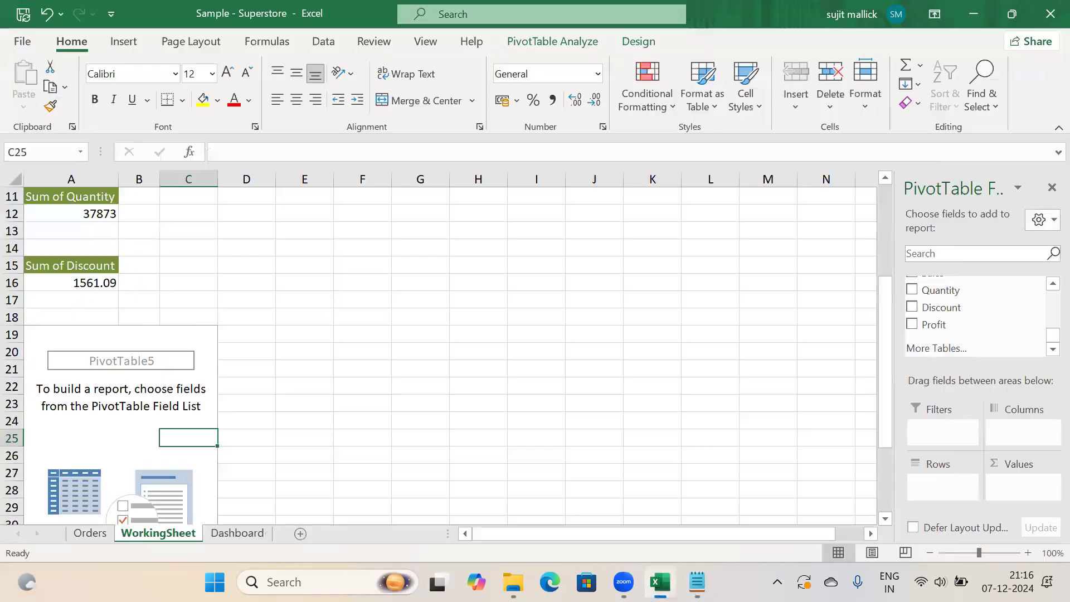
left_click(943, 258)
type("cat")
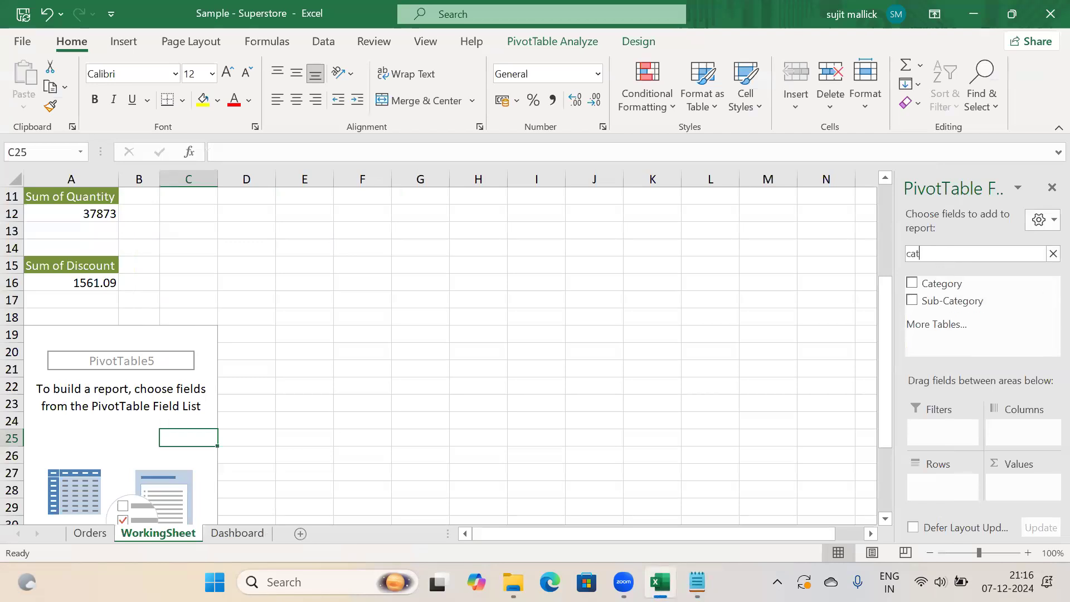
key("BackSpace")
key("BackSpace")
type("sal")
key("BackSpace")
key("BackSpace")
key("BackSpace")
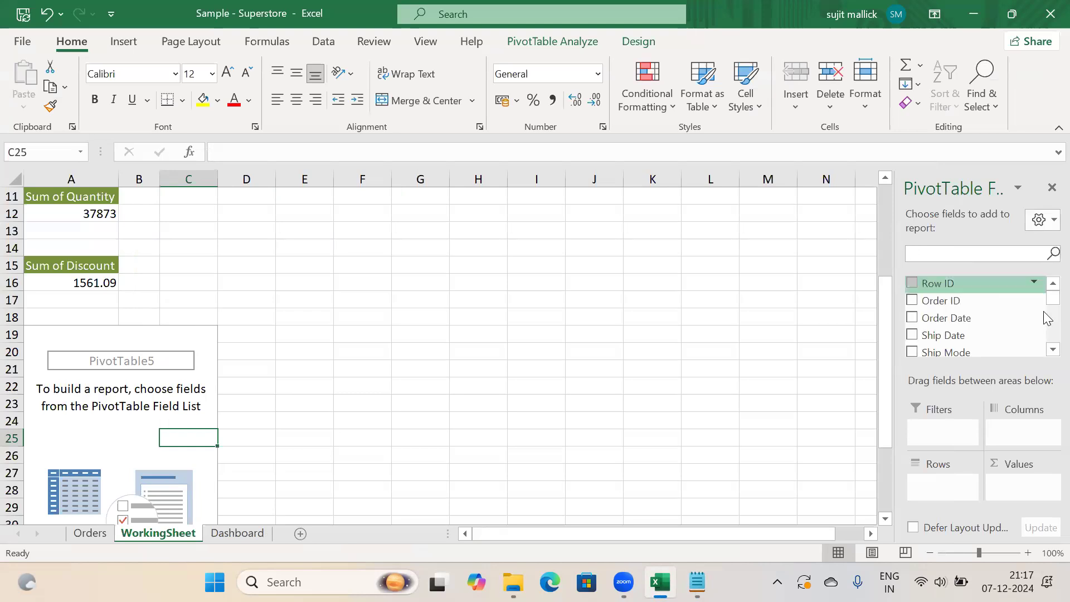
left_click(1045, 352)
left_click(1046, 352)
left_click(1046, 352)
left_click(1046, 353)
left_click(1046, 353)
left_click(1046, 353)
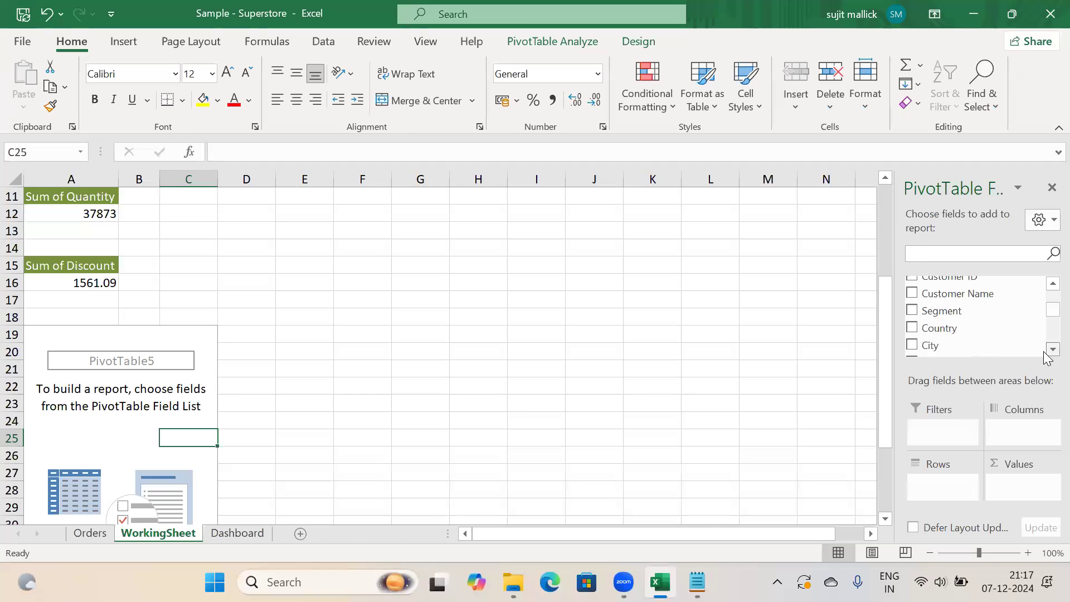
left_click(1046, 353)
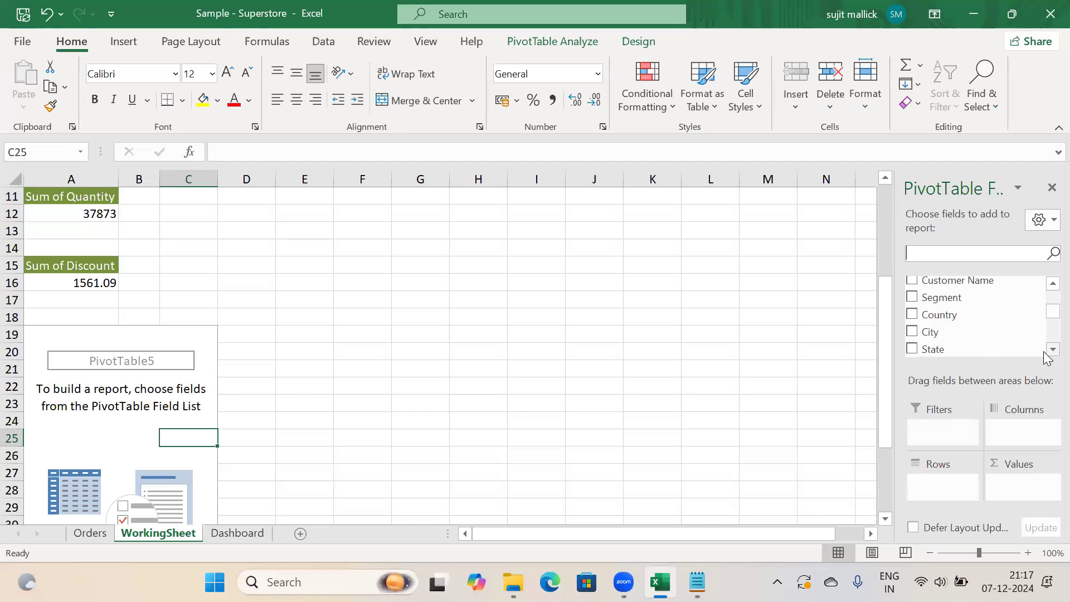
left_click(1046, 352)
left_click(1046, 352)
left_click(1045, 353)
left_click(1046, 353)
left_click(1046, 352)
left_click(1045, 352)
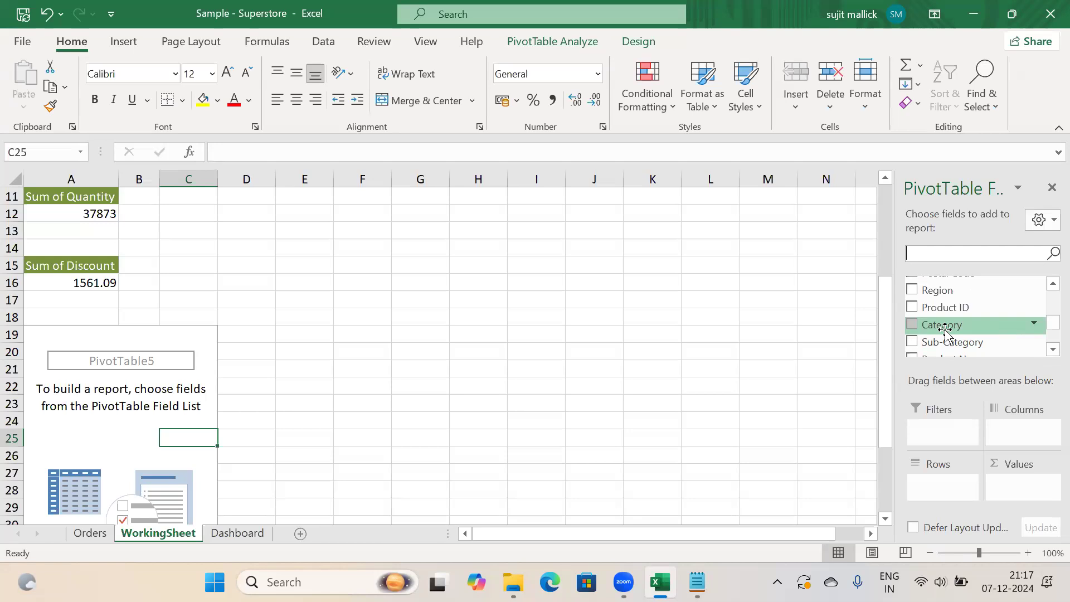
Put Category in the Columns area and Sales in Values of PivotTable5
left_click_drag(945, 330, 1014, 431)
left_click(932, 252)
type("Sales")
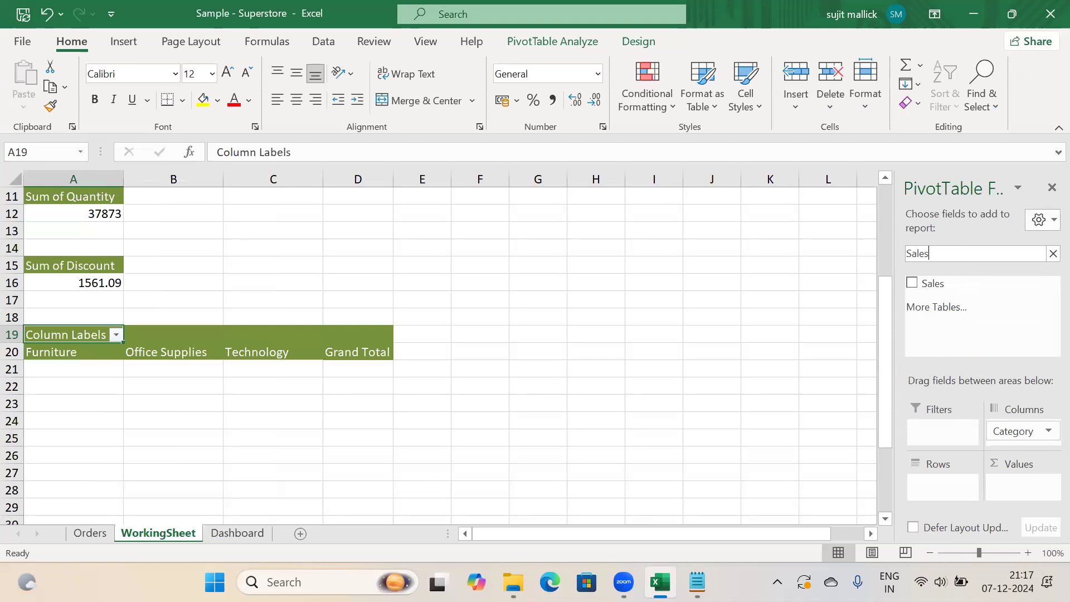
left_click_drag(920, 286, 1019, 489)
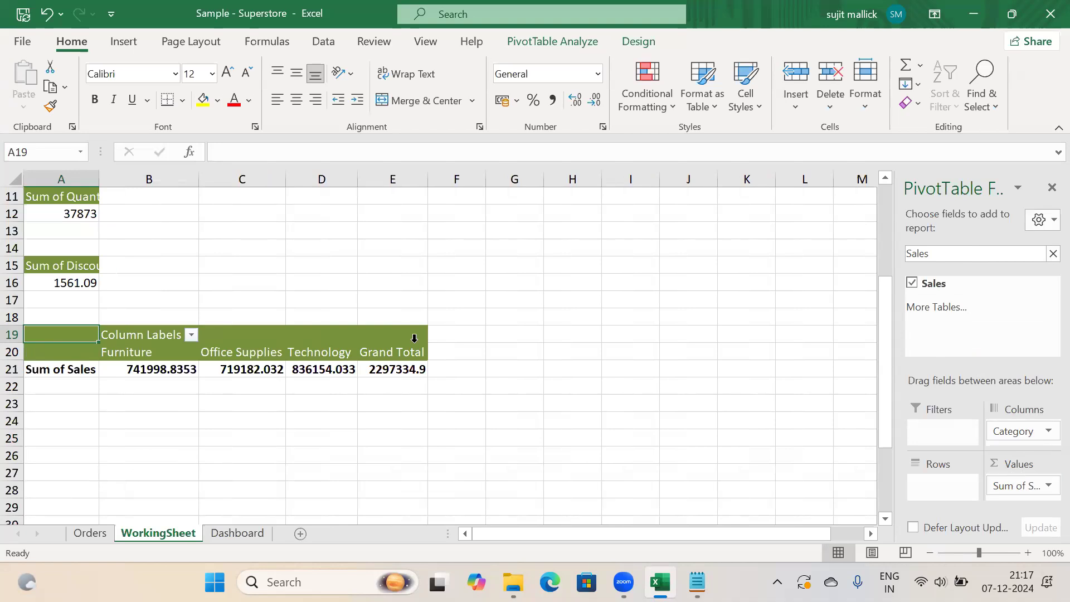
Review the sales totals: Furniture 741998.8353, Office Supplies 719182.032, Technology 836154.033
left_click(129, 353)
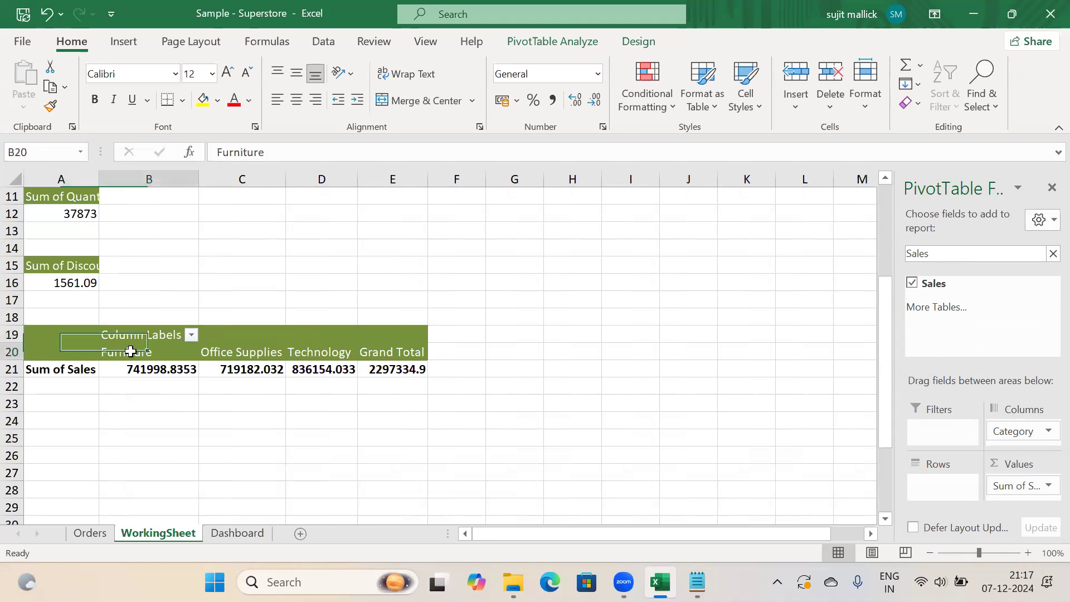
left_click(129, 371)
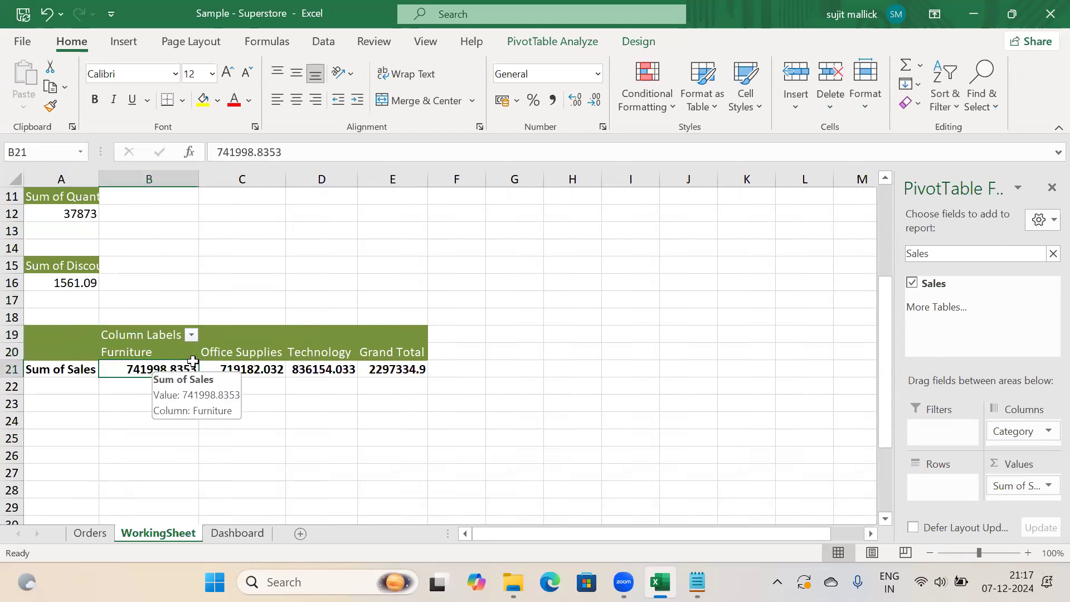
left_click(245, 370)
left_click(334, 352)
left_click(326, 370)
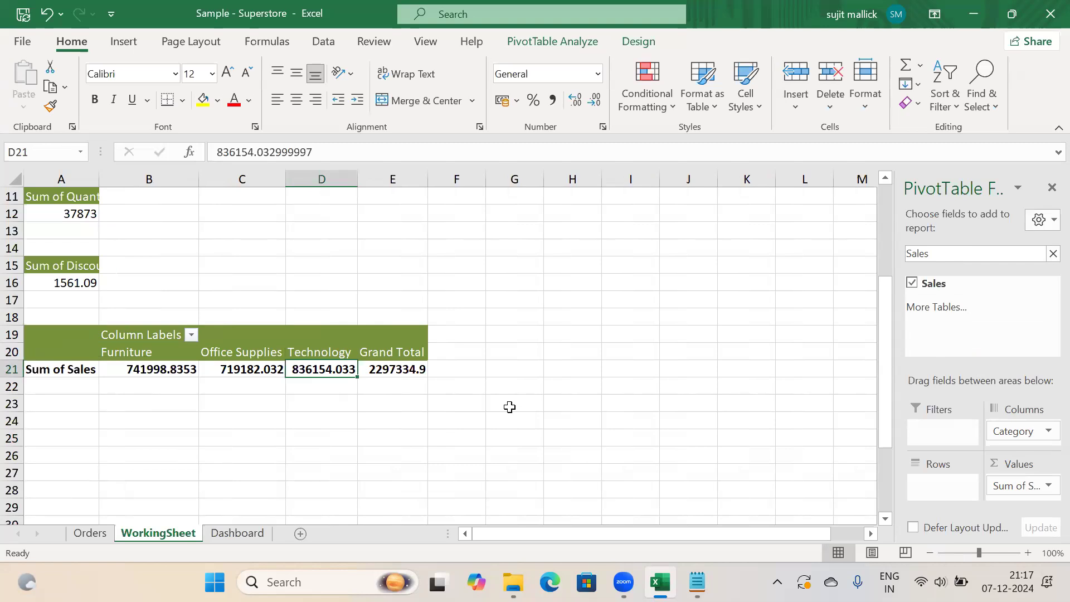
left_click(132, 355)
left_click(144, 371)
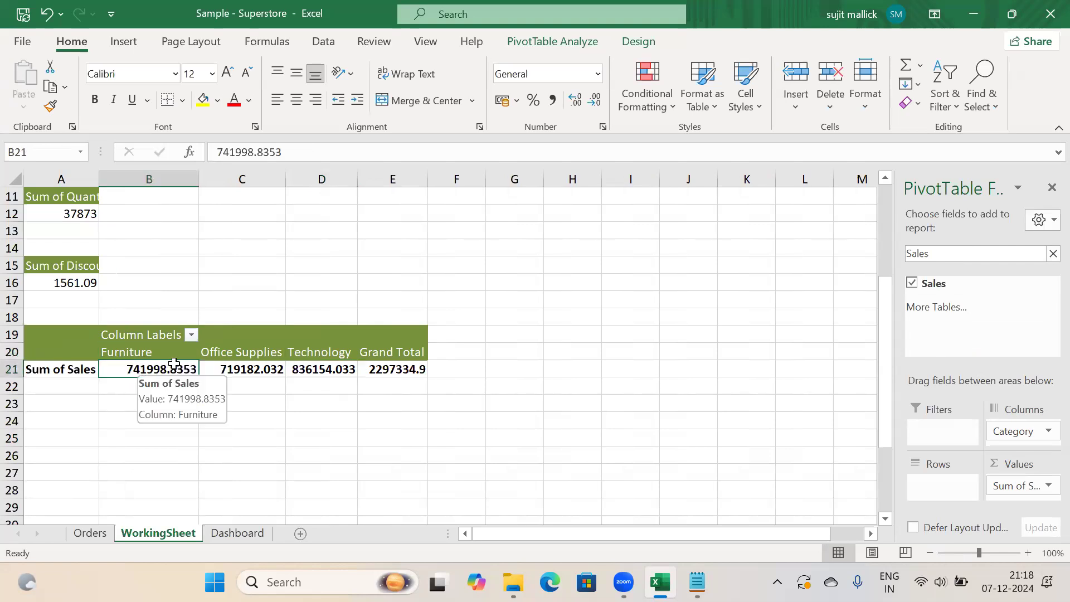
left_click(246, 353)
left_click(232, 374)
left_click(321, 359)
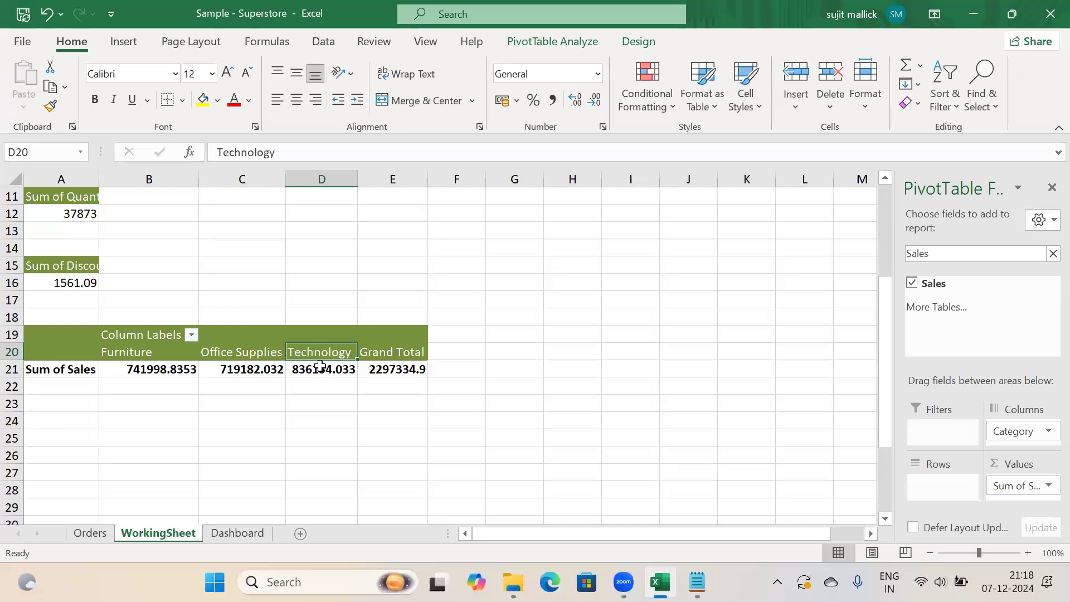
left_click(321, 368)
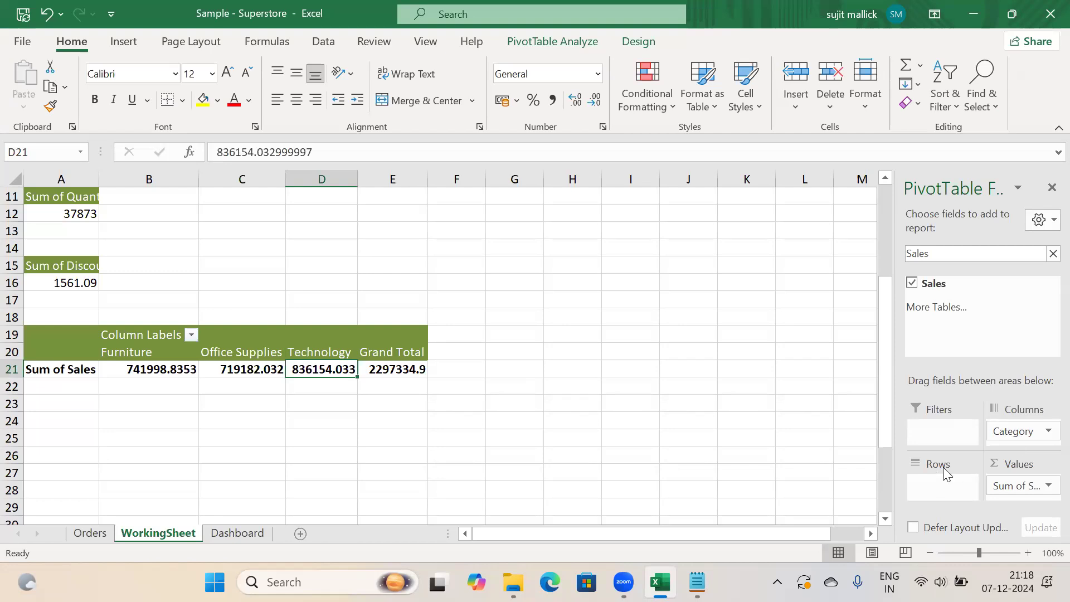
Enter c1, c2, c3 in J15:J17 and 10, 20, 30 beside them in column K
left_click(691, 266)
type("c1")
key("Return")
type("c2")
key("Return")
type("c3")
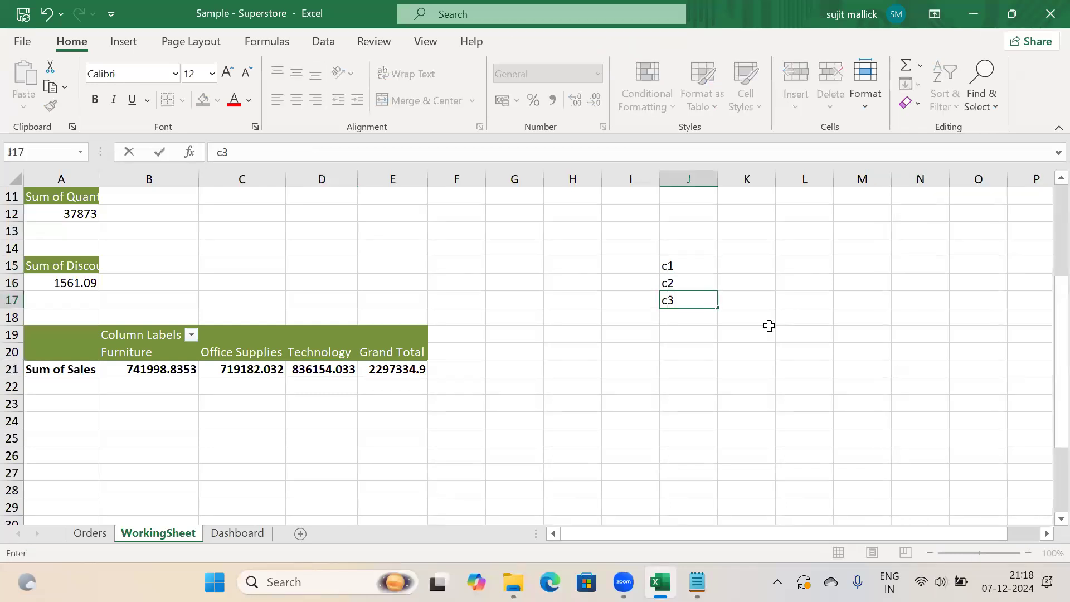
key("Tab")
key("Up")
key("Up")
type("10")
key("Return")
type("20")
key("Return")
type("30")
key("Return")
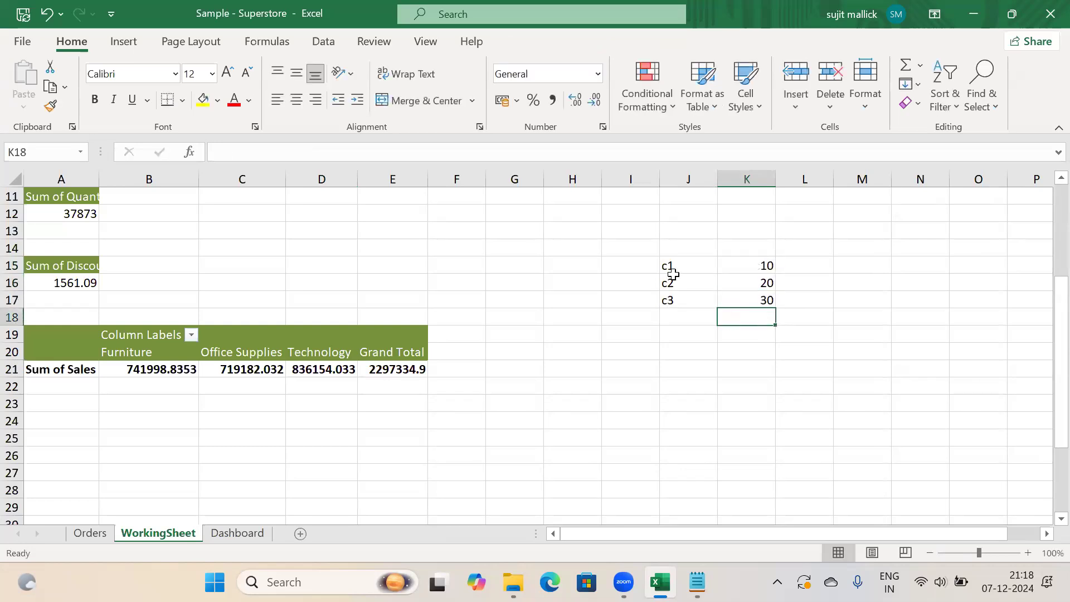
Select the sample table and go over the c1, c2 and c3 labels
left_click_drag(670, 268, 747, 305)
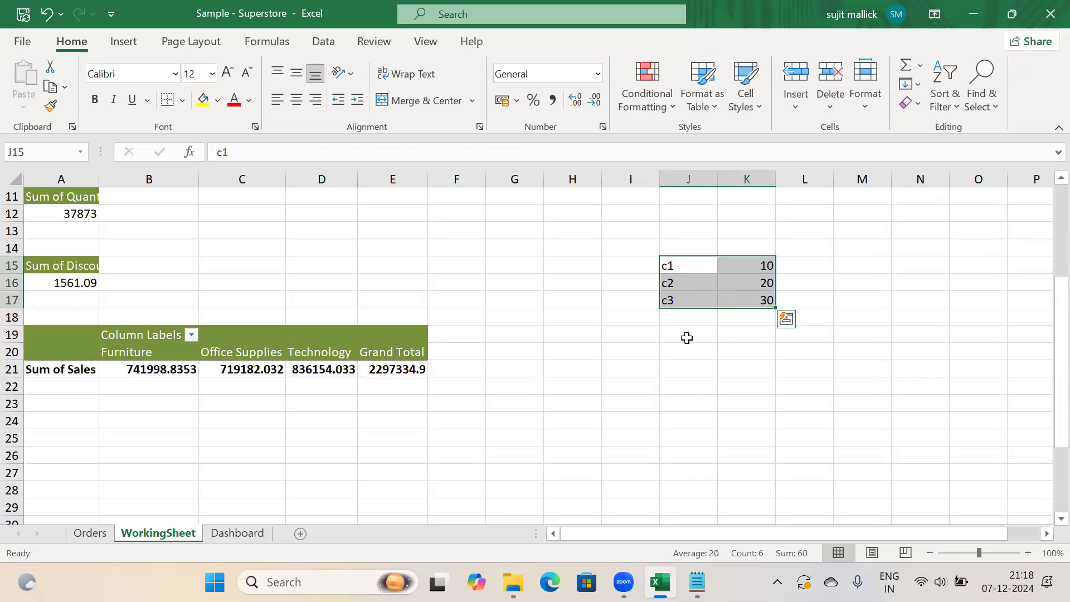
left_click(667, 269)
left_click(670, 284)
left_click(672, 301)
left_click(671, 270)
left_click(673, 283)
left_click(675, 302)
left_click(674, 270)
left_click(676, 282)
left_click(678, 299)
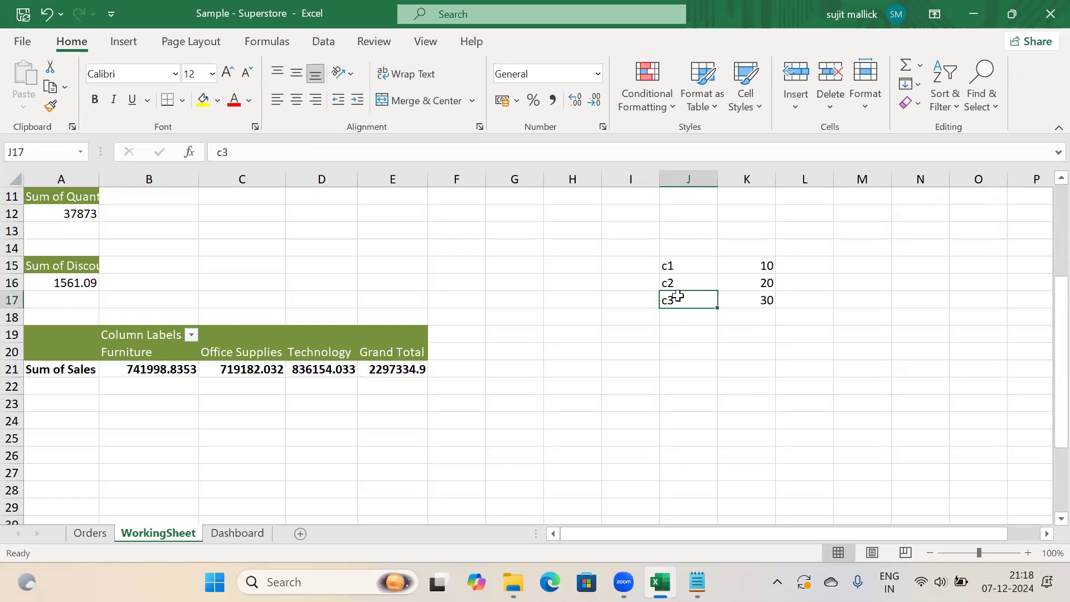
Clear the 10, 20 and 30 values from column K
left_click_drag(757, 268, 764, 308)
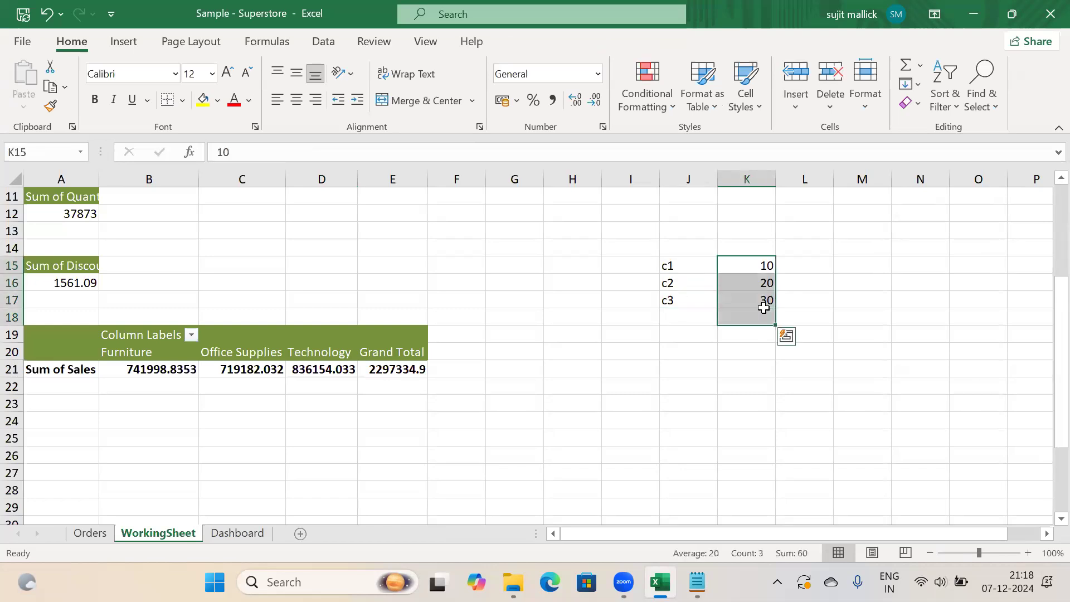
key("Delete")
left_click(865, 294)
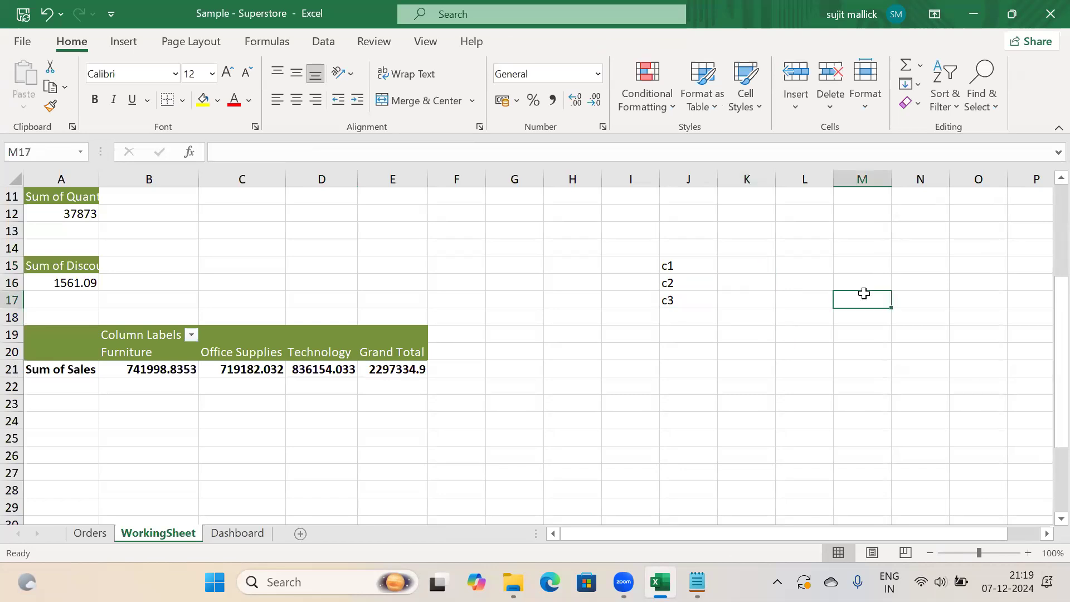
Enter a sample table with headers 2022 and 2023 in K14:L14 and rows 10/12, 11/30, 11/12
left_click(738, 249)
type("2022")
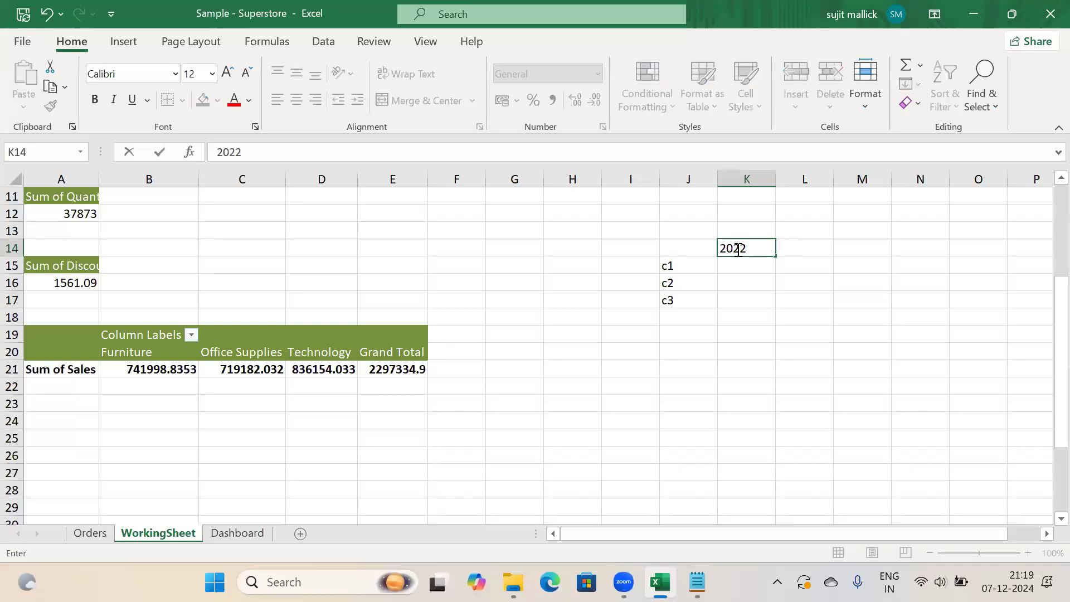
key("Tab")
type("20")
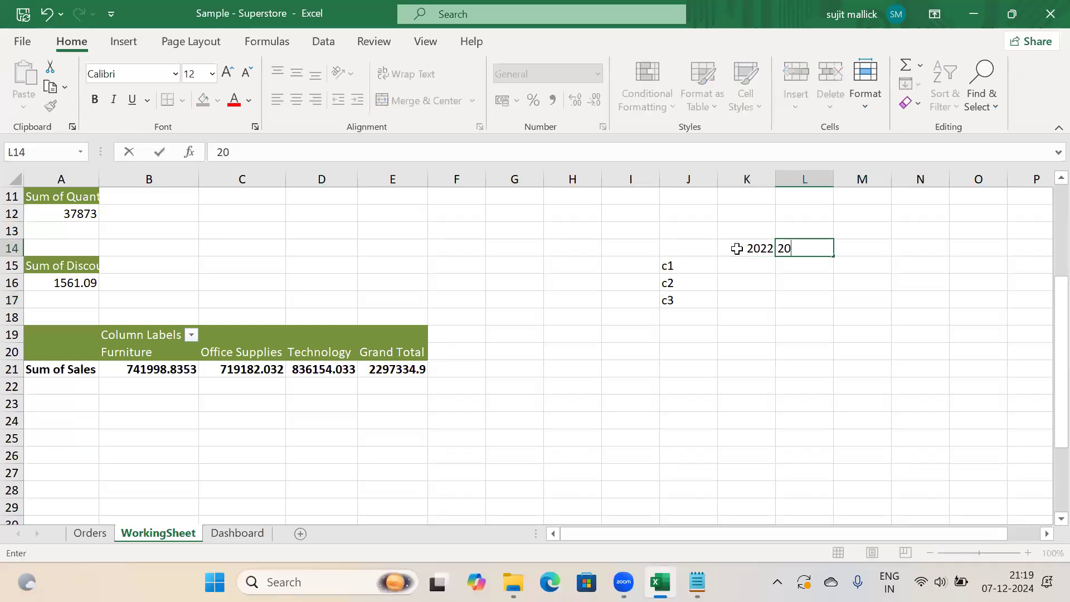
type("23")
key("Return")
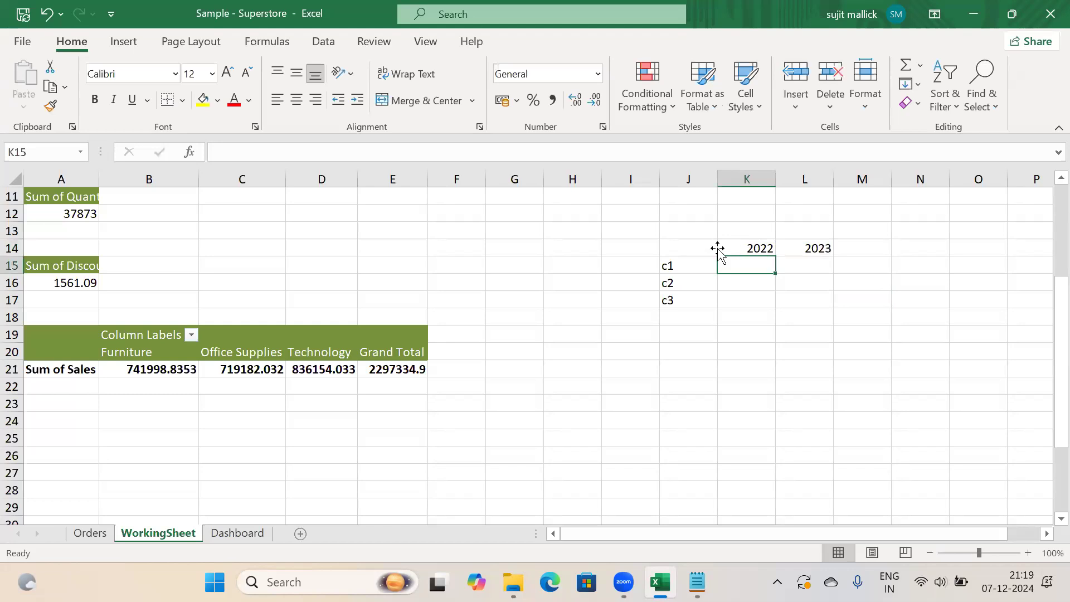
type("10")
key("Tab")
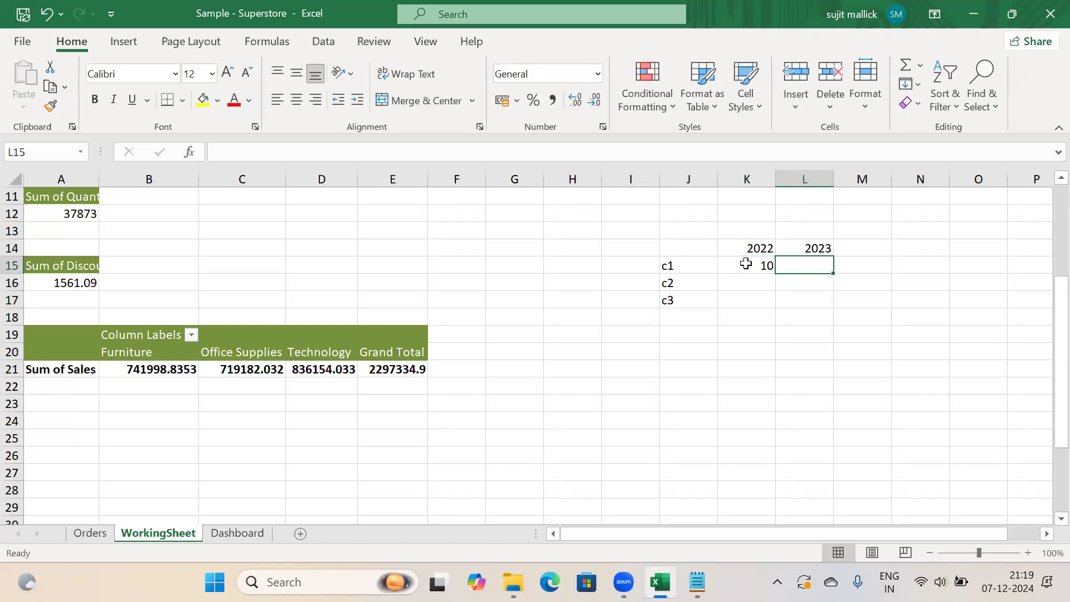
type("12")
key("Return")
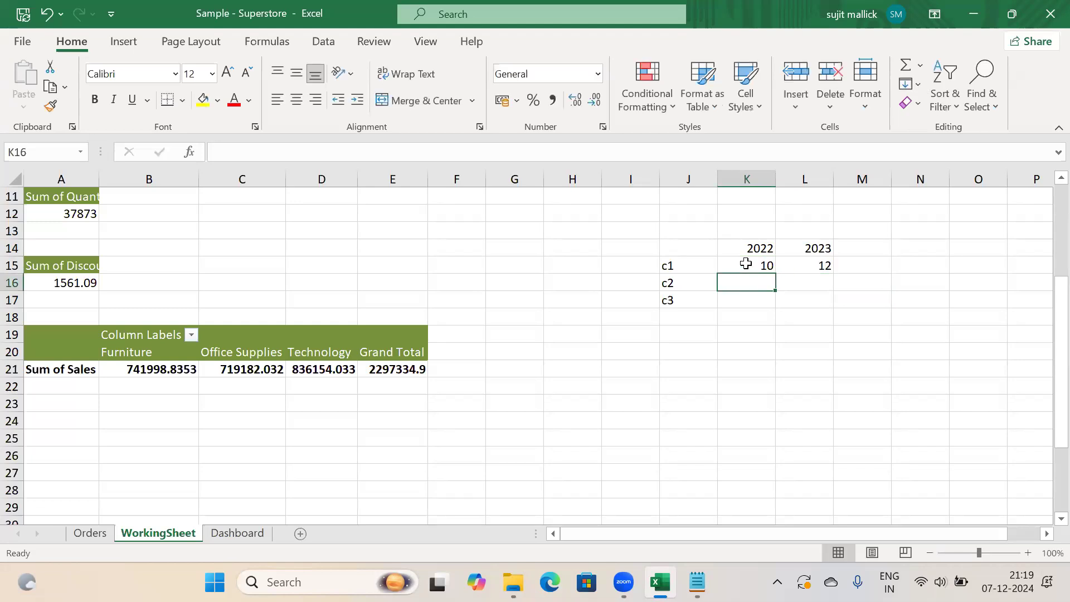
type("11")
key("Tab")
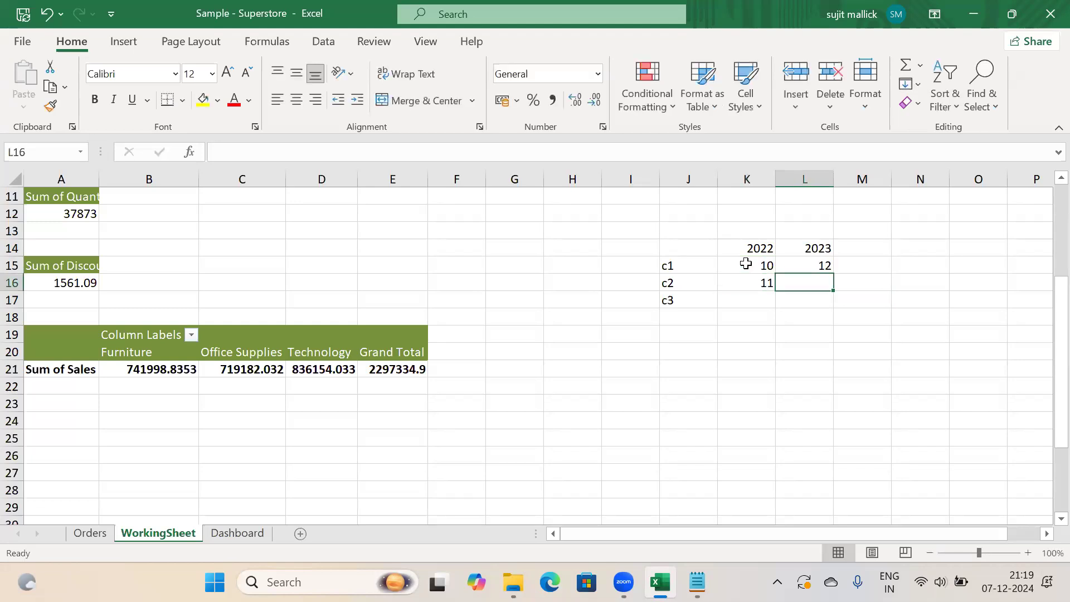
type("30")
key("Return")
type("11")
key("Tab")
type("12")
key("Return")
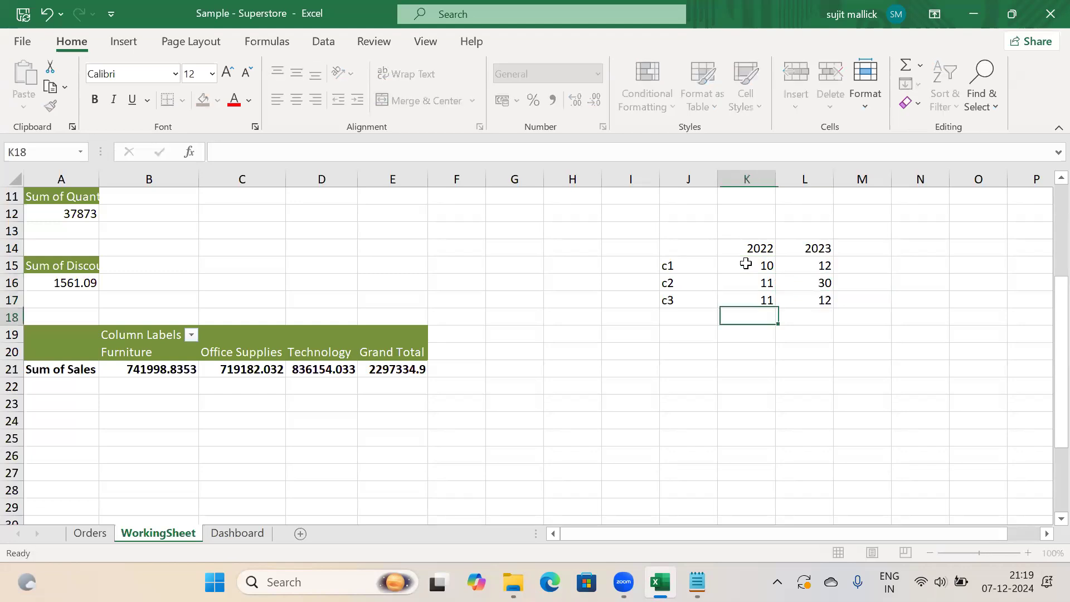
Highlight the year headers and c1–c3 labels, then clear the whole sample table
left_click_drag(681, 248, 792, 318)
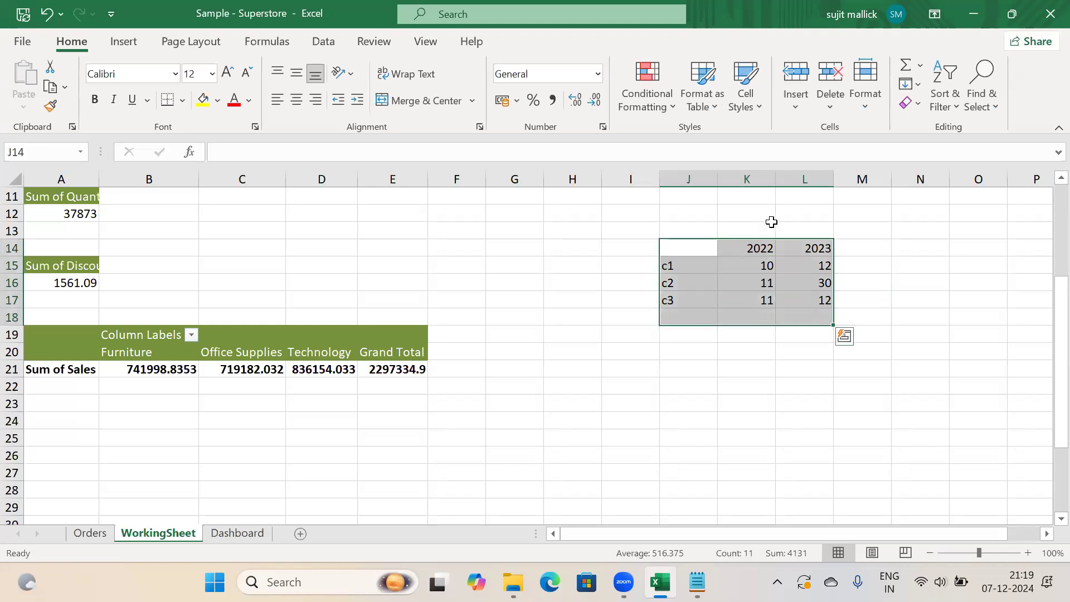
left_click(743, 248)
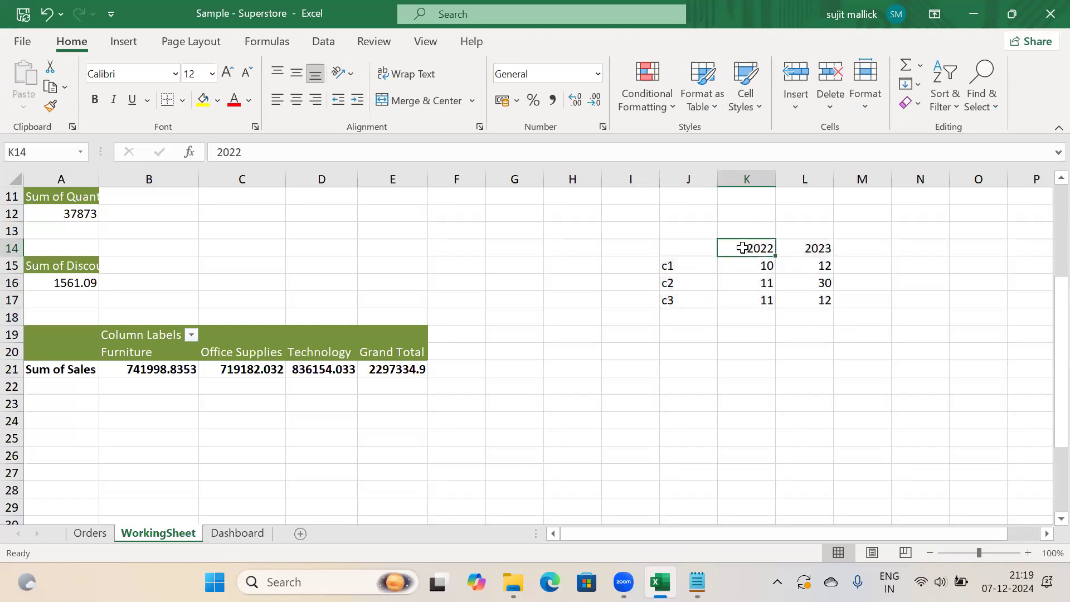
left_click_drag(743, 248, 823, 241)
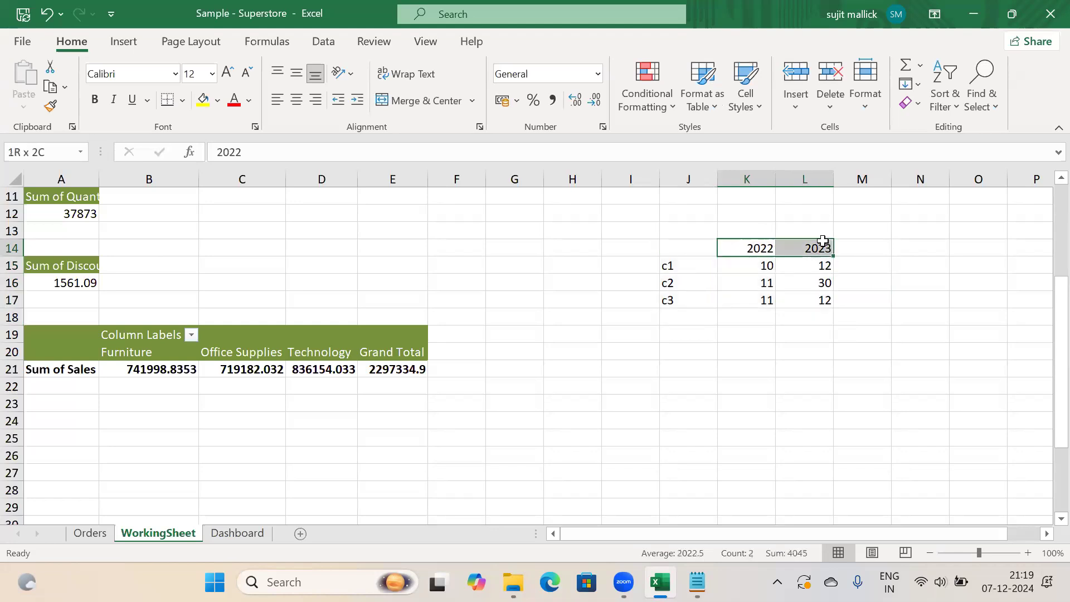
left_click_drag(676, 267, 673, 301)
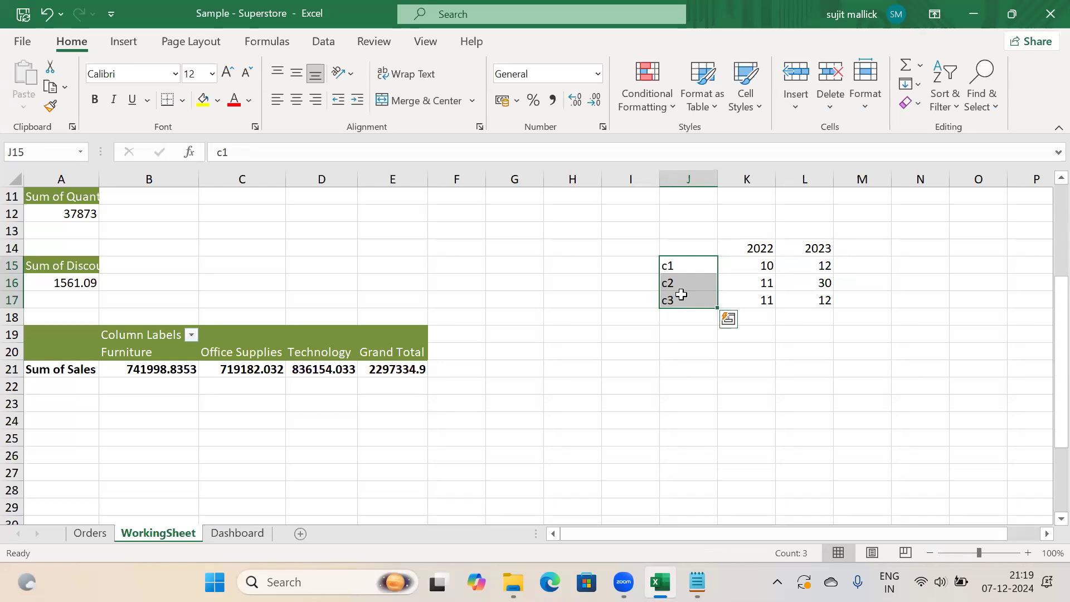
left_click_drag(688, 245, 801, 305)
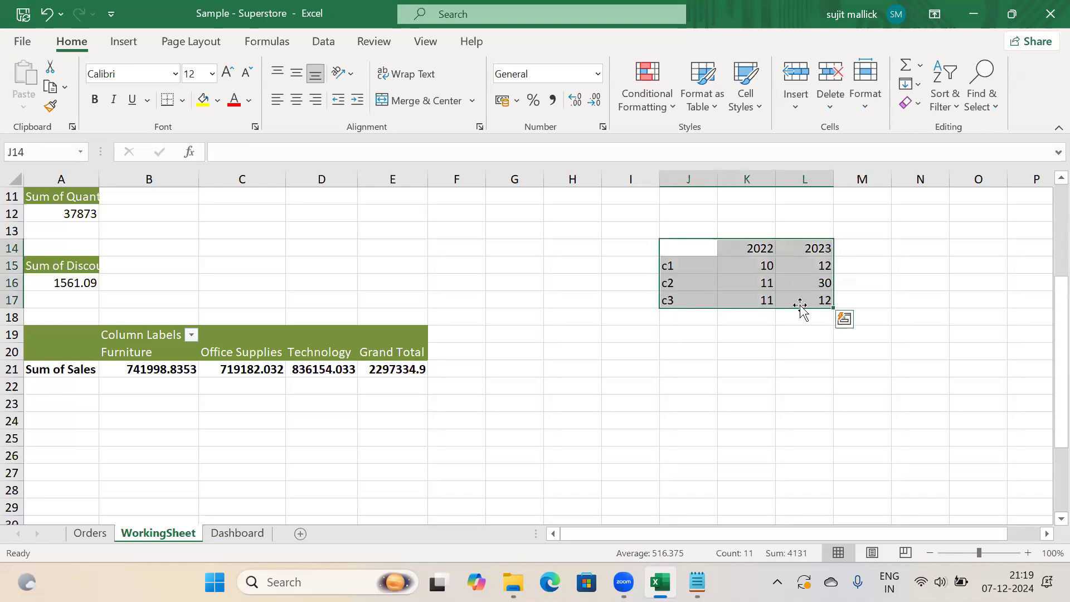
key("Delete")
left_click(746, 402)
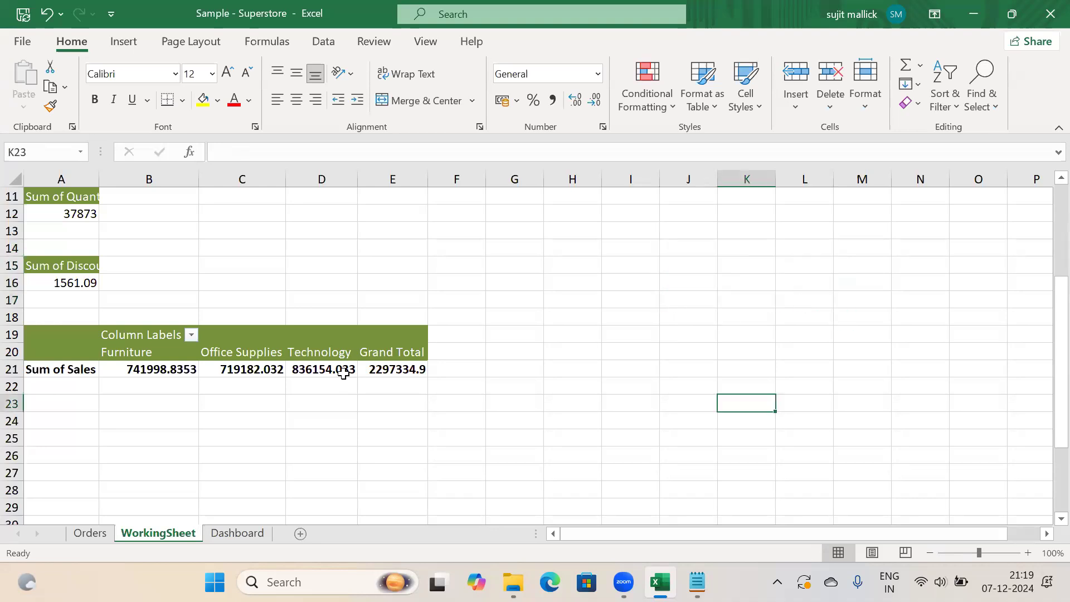
left_click(217, 375)
left_click_drag(1025, 432, 951, 487)
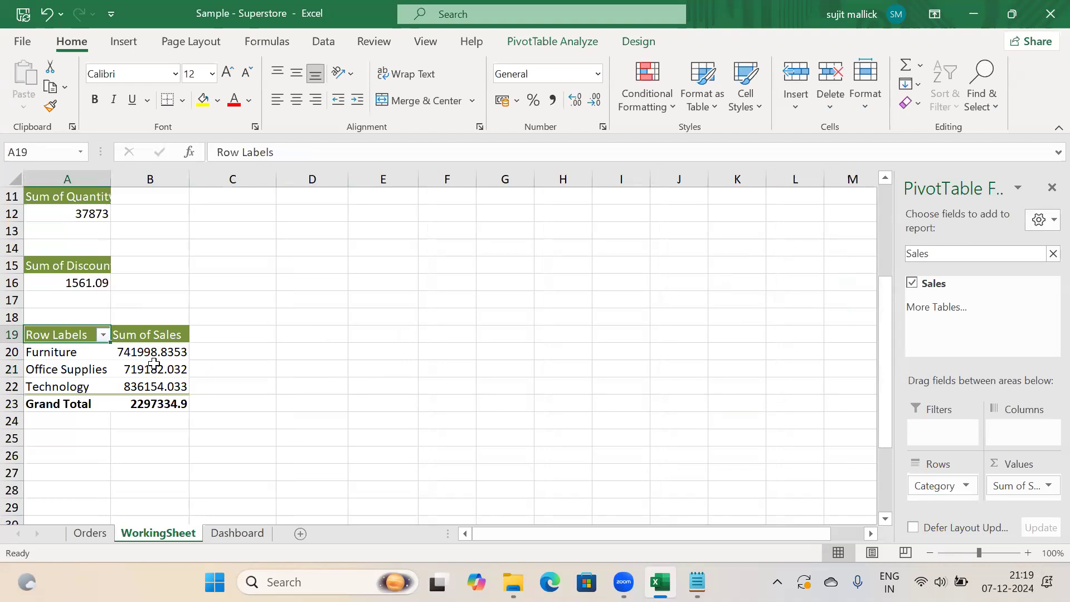
left_click(133, 351)
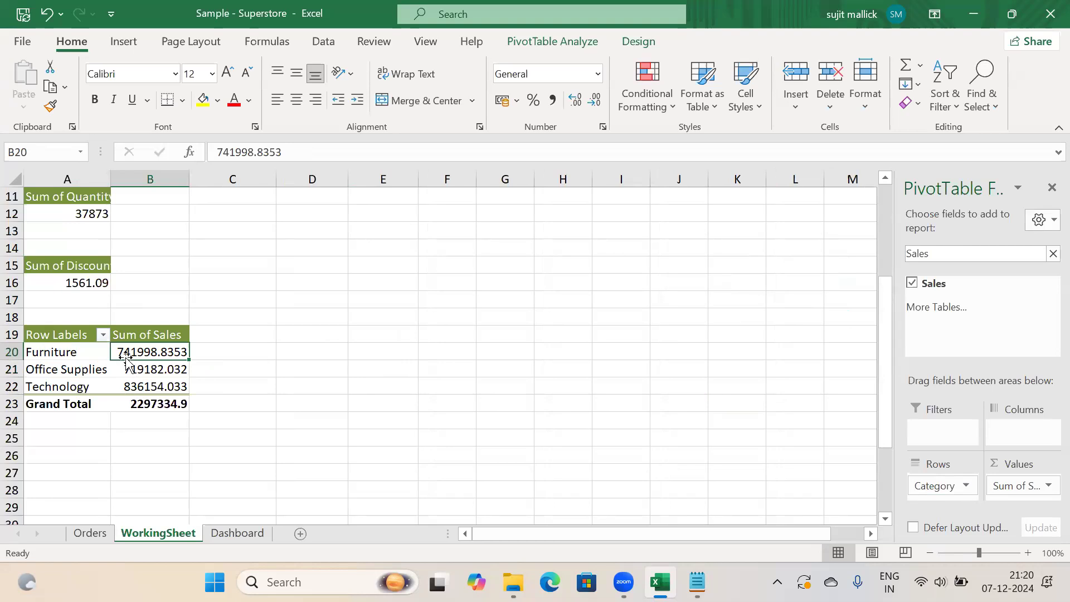
left_click_drag(935, 485, 1013, 435)
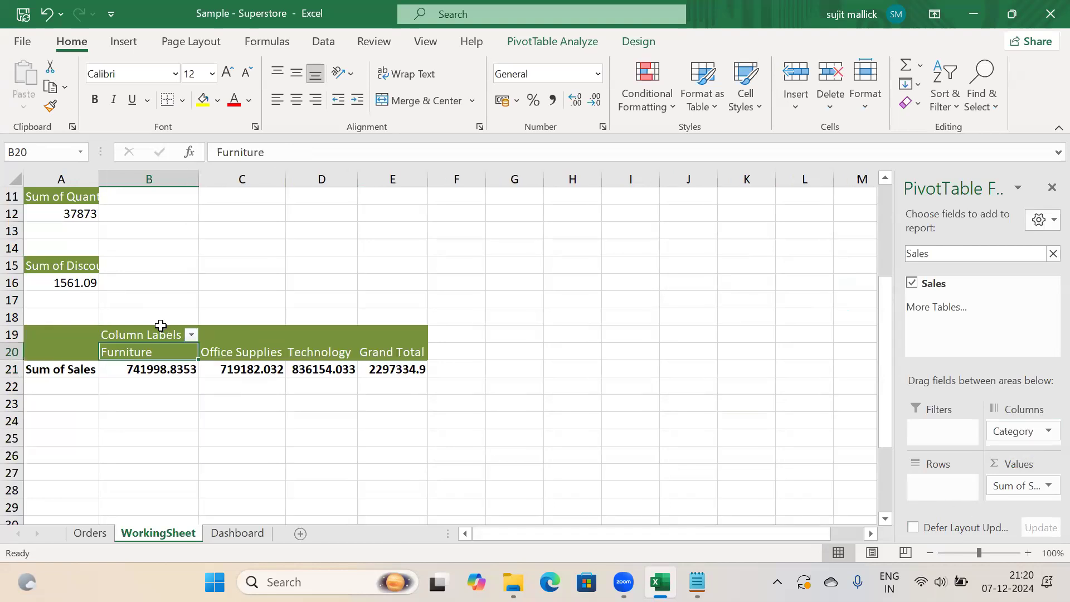
left_click(148, 373)
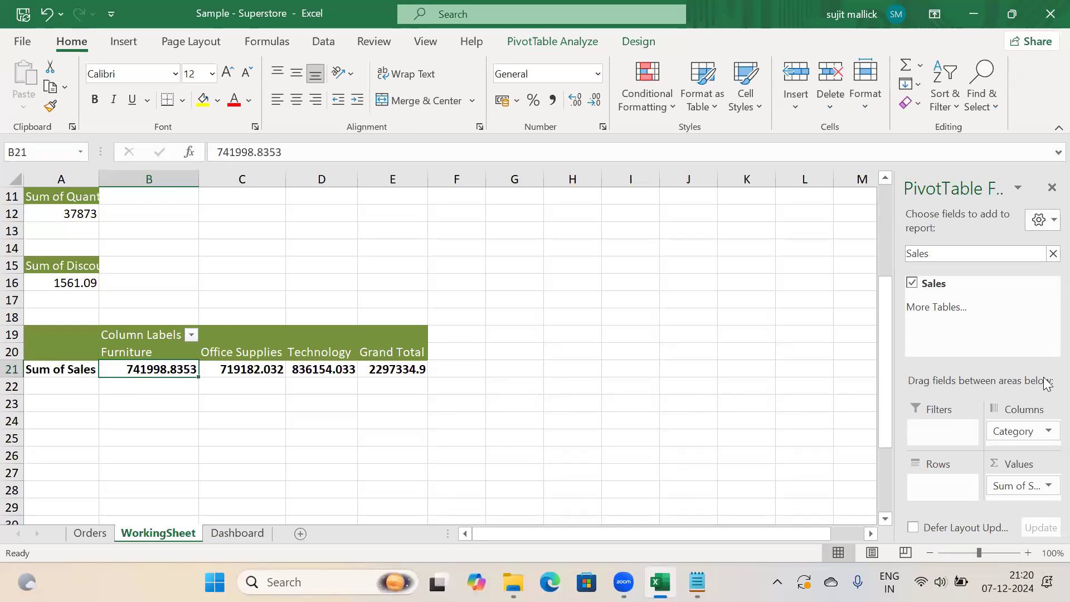
left_click_drag(1015, 432, 935, 488)
left_click(449, 426)
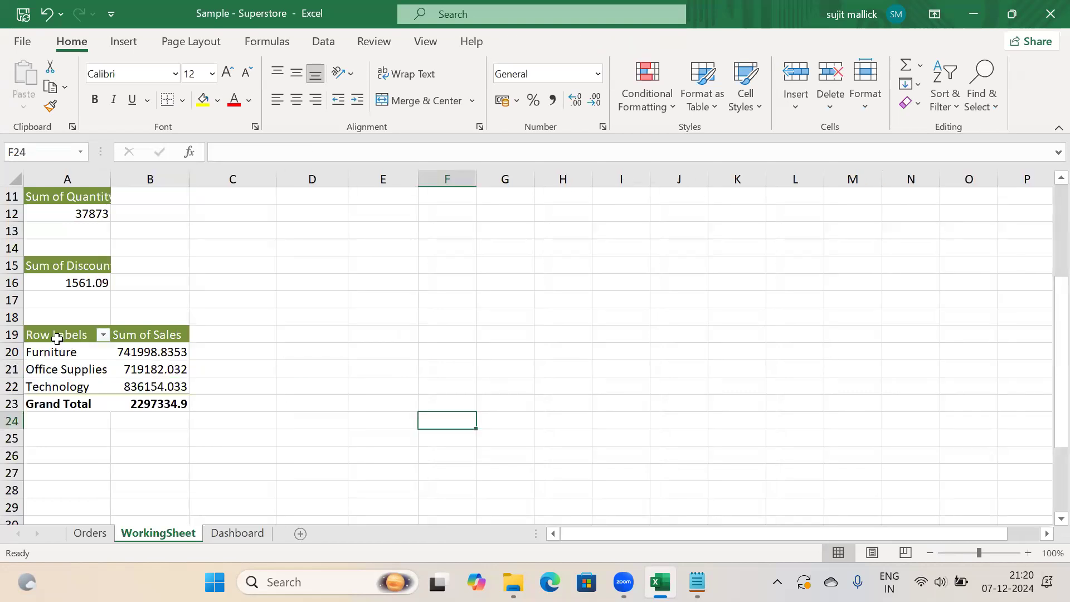
left_click_drag(57, 339, 141, 397)
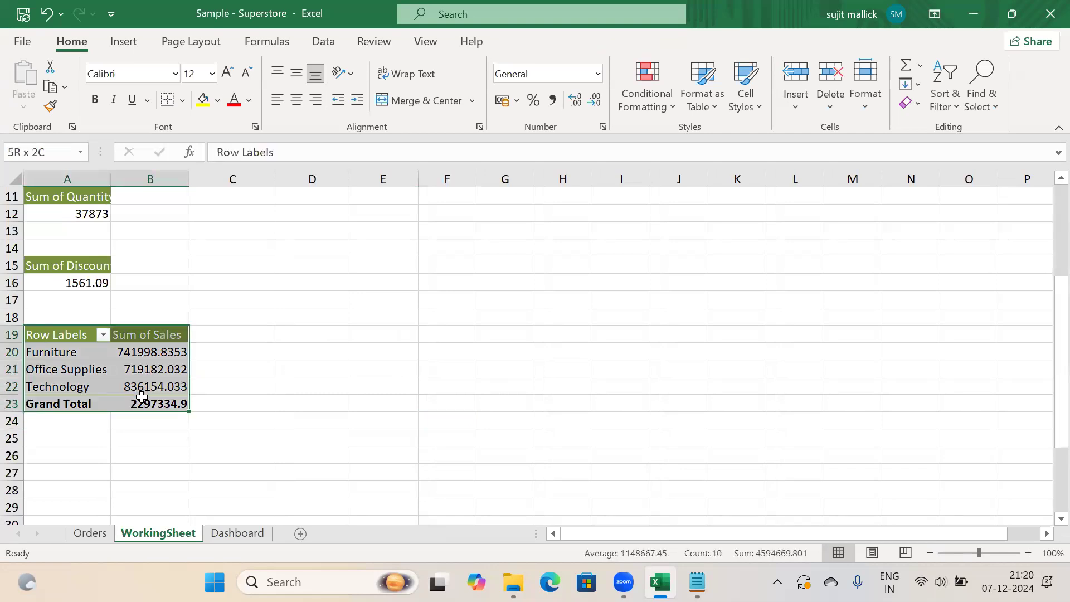
left_click(345, 339)
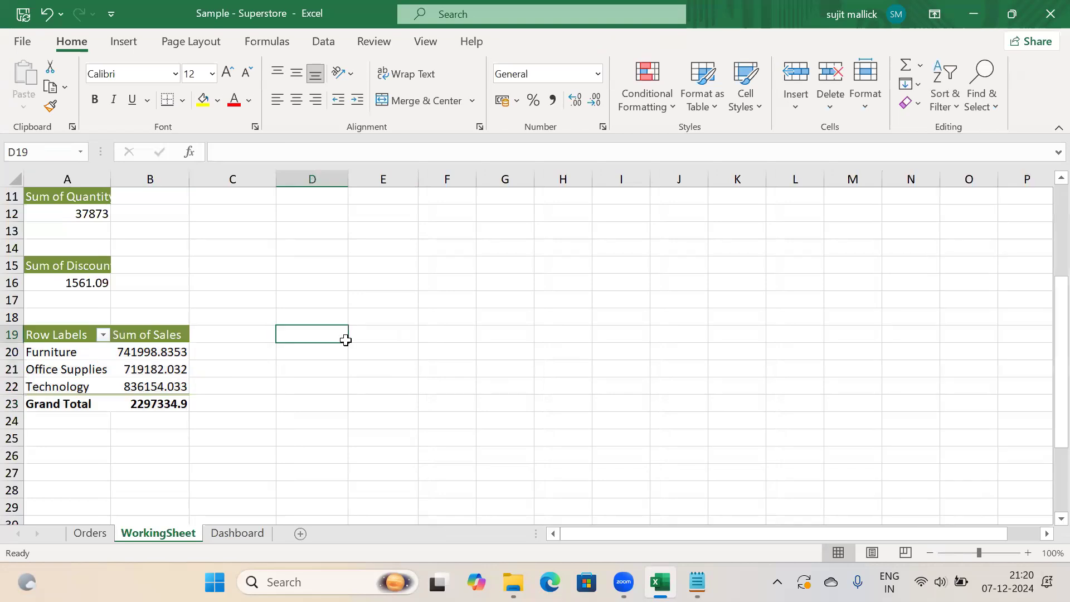
left_click(92, 372)
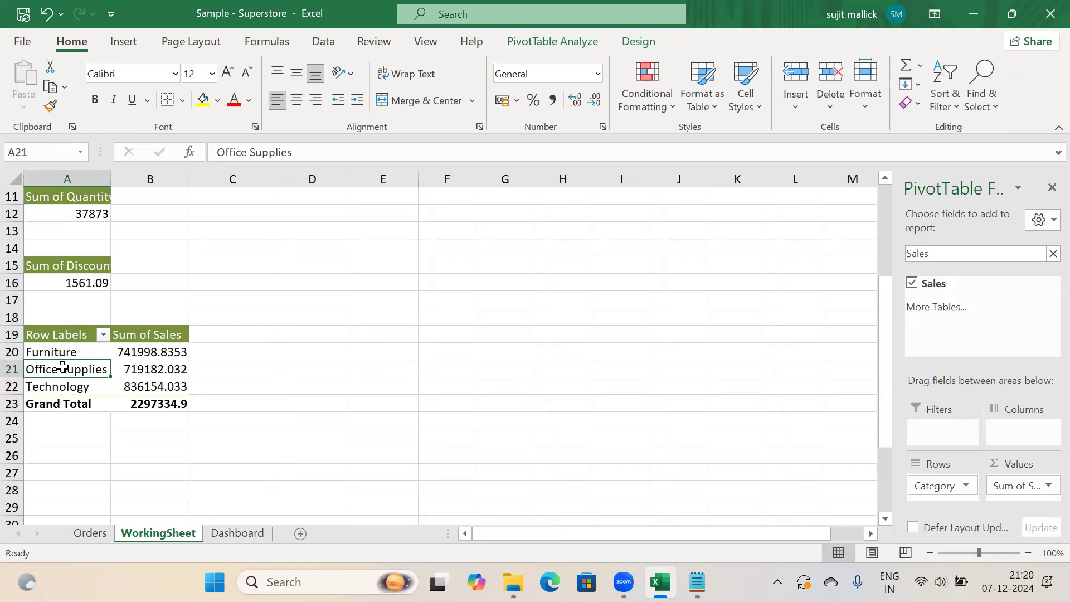
left_click(1051, 254)
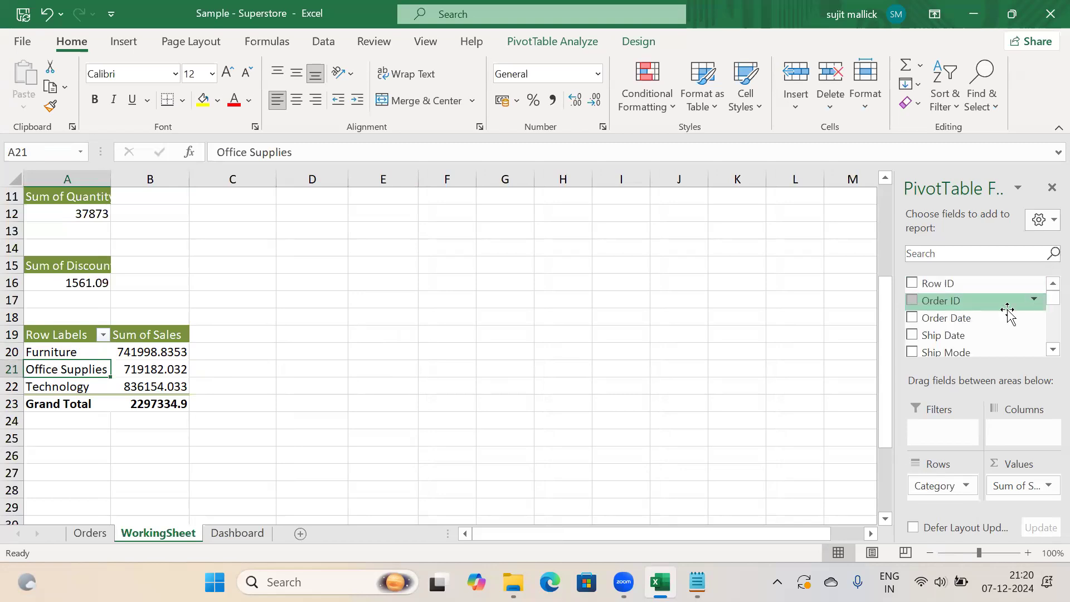
left_click_drag(948, 324, 1022, 429)
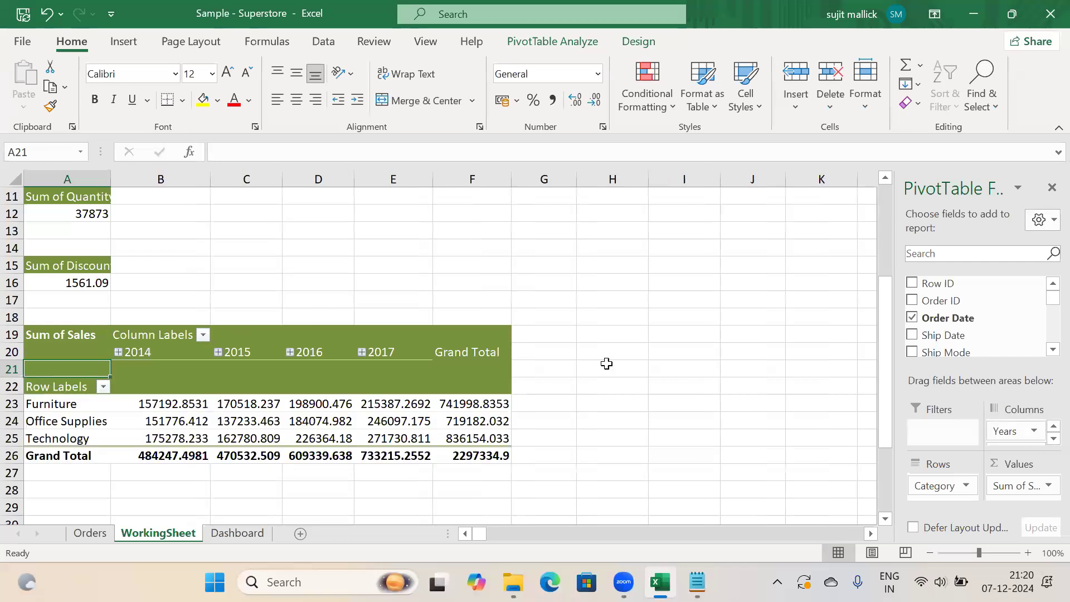
left_click_drag(882, 342, 884, 371)
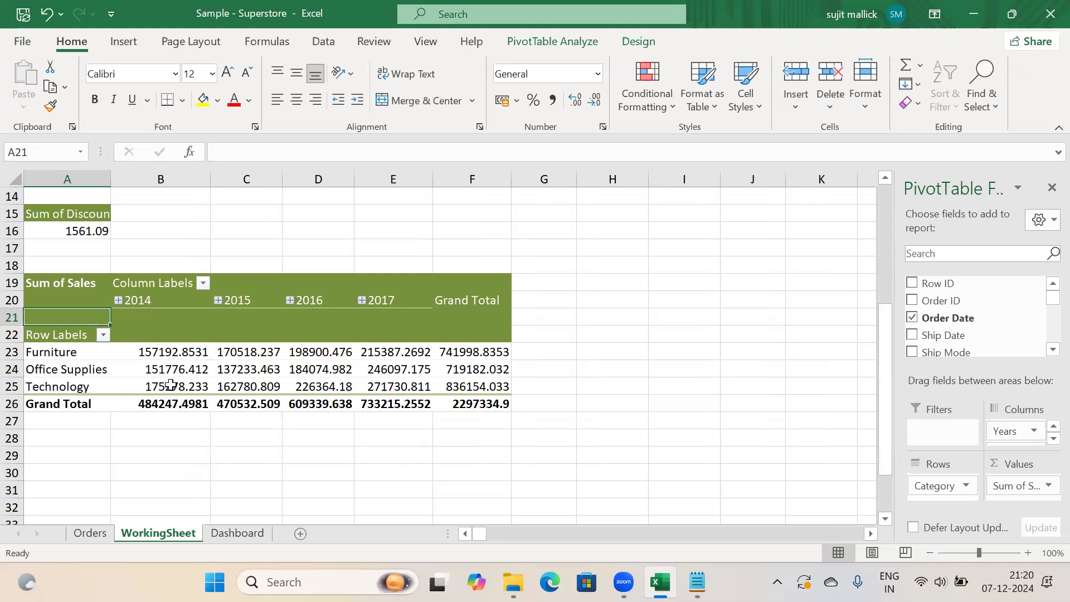
mouse_move(171, 385)
left_click_drag(1006, 432, 856, 323)
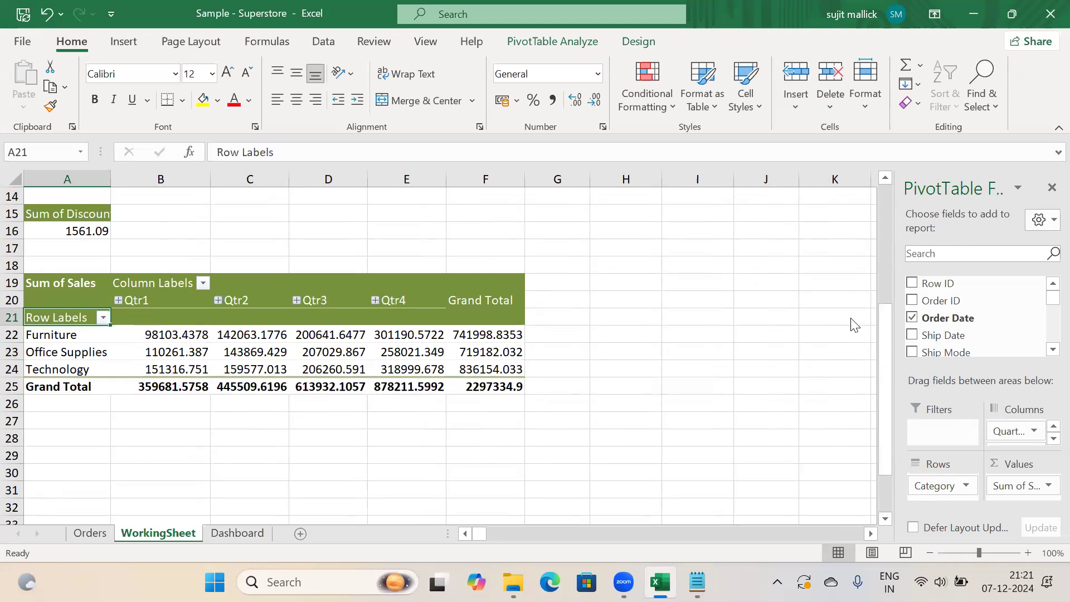
left_click_drag(1020, 430, 810, 329)
left_click_drag(1002, 428, 813, 358)
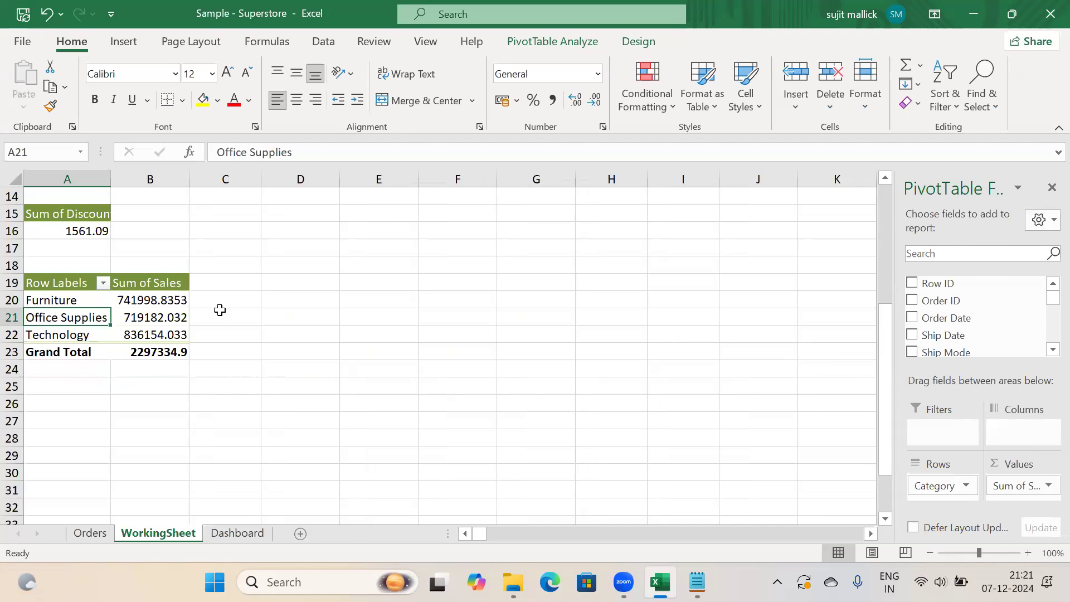
left_click(329, 323)
key("alt+Tab")
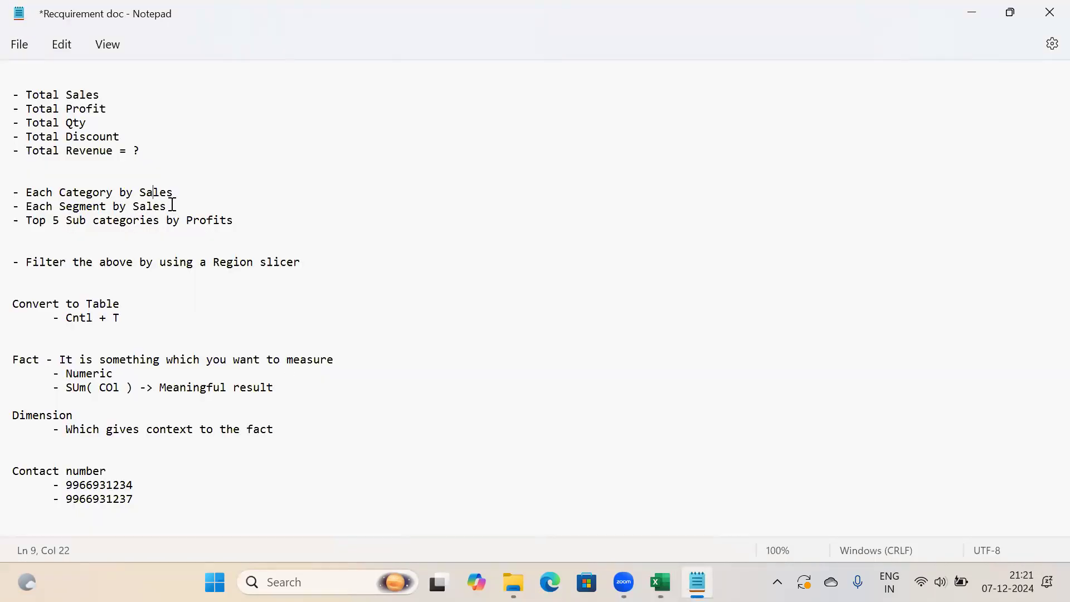
left_click_drag(173, 206, 10, 207)
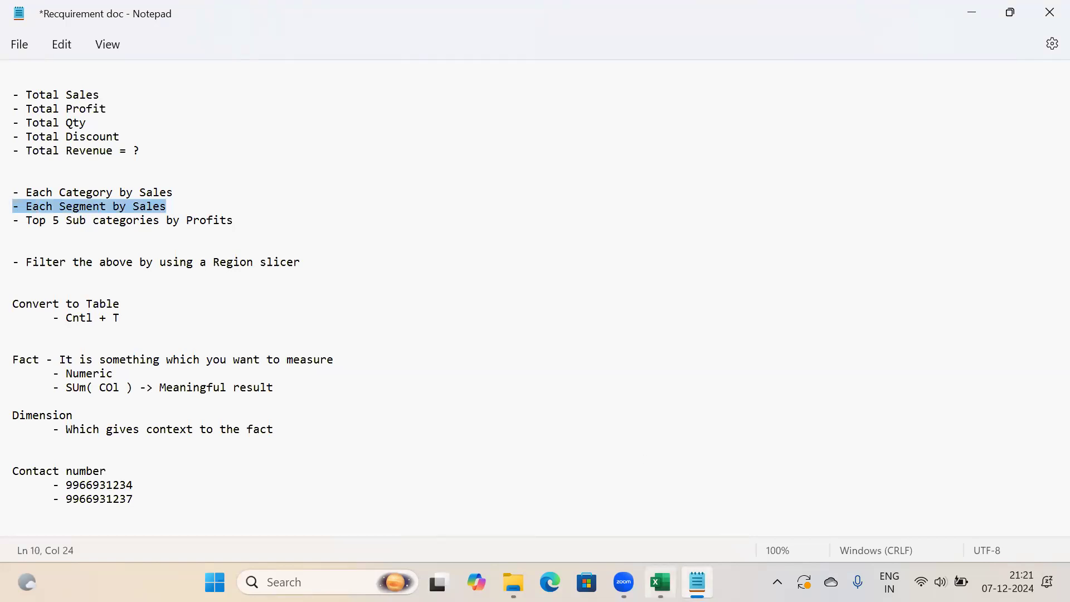
key("alt+Tab")
left_click_drag(43, 280, 135, 349)
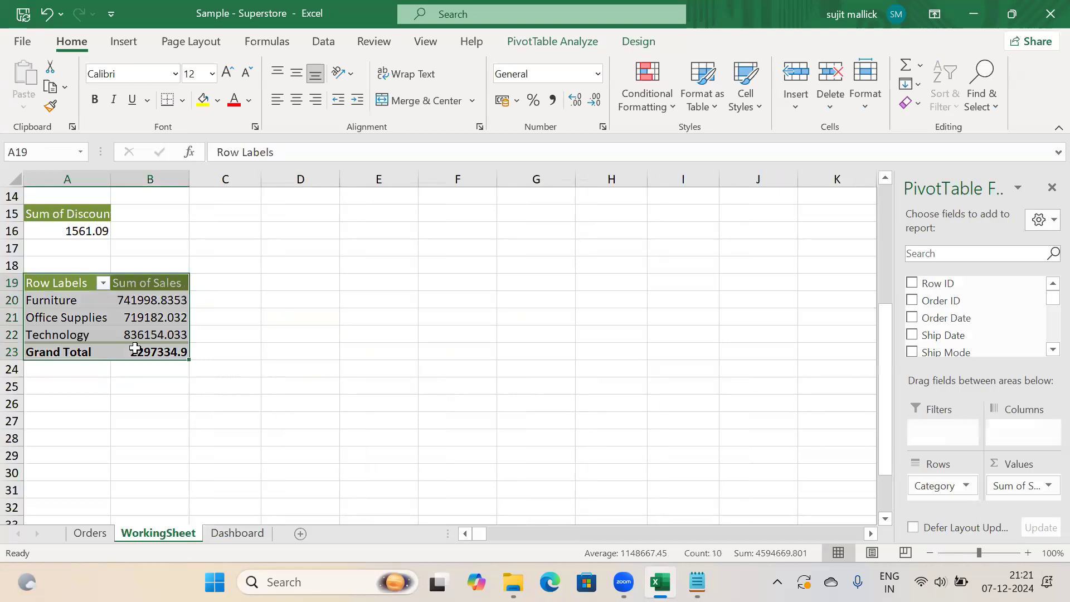
Duplicate the category pivot at A27 and switch its rows from Category to Segment
key("ctrl+c")
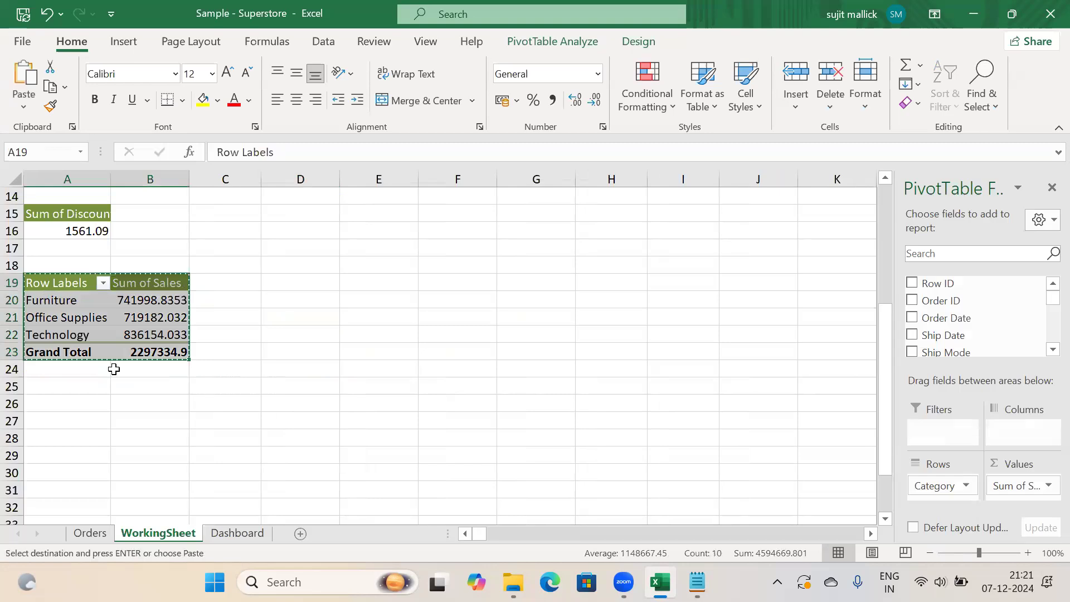
left_click(42, 427)
key("ctrl+v")
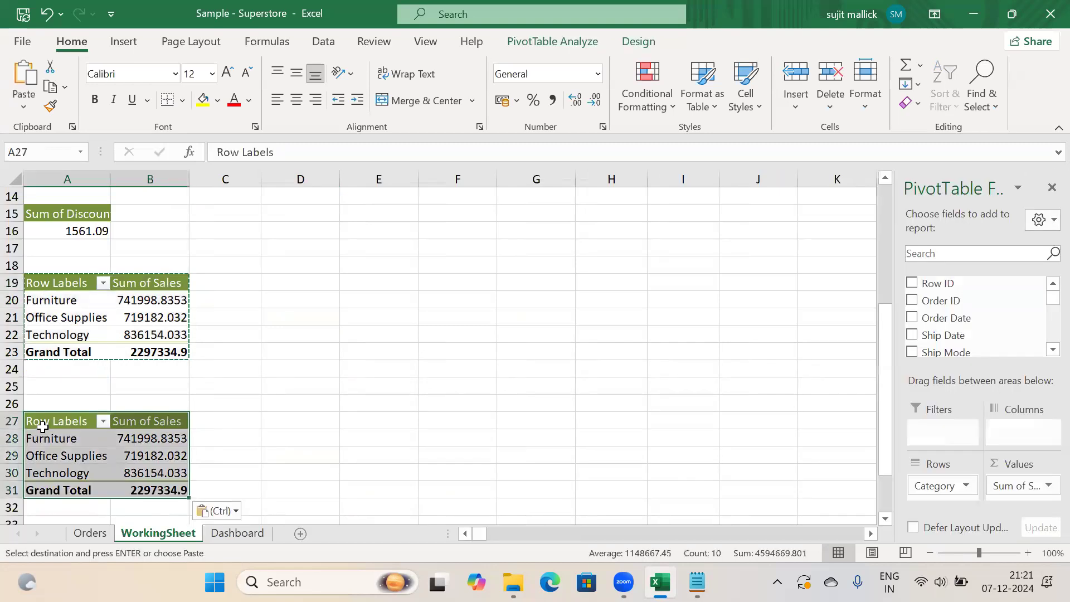
left_click(117, 456)
left_click(73, 449)
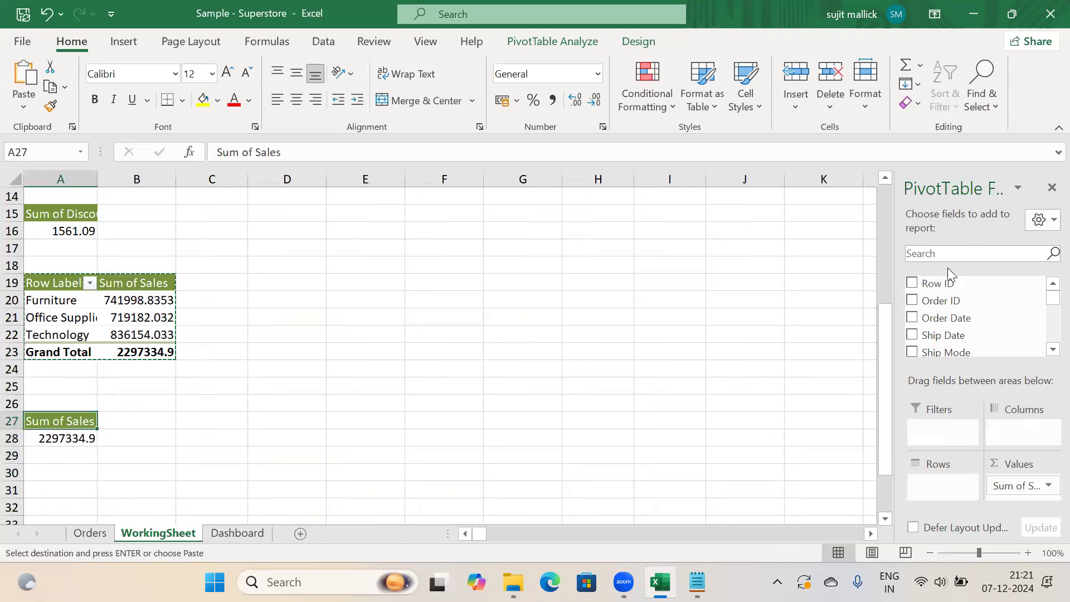
type("Se")
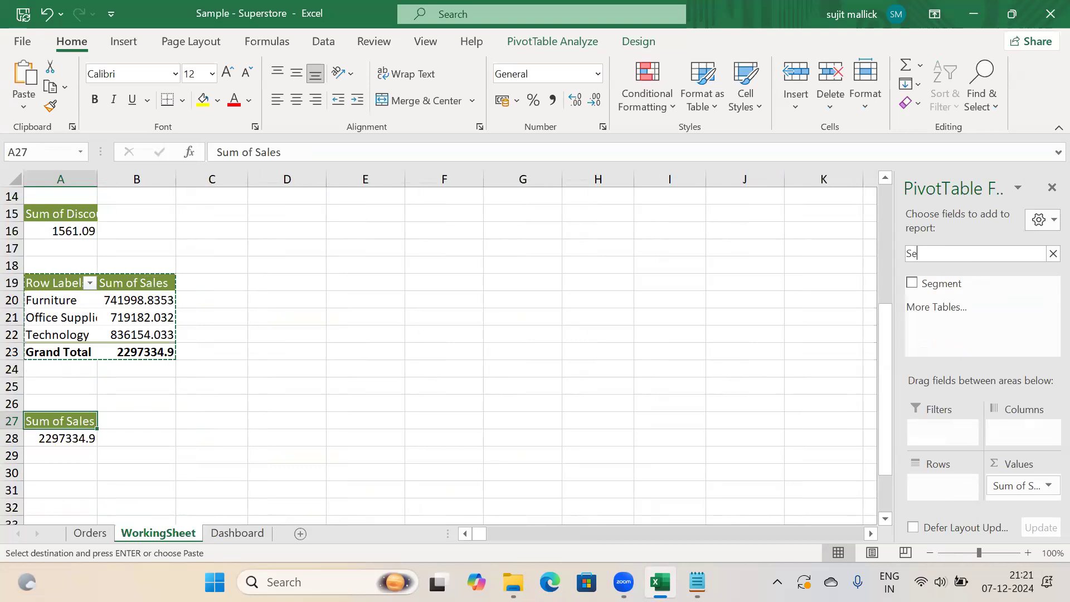
left_click_drag(941, 286, 948, 493)
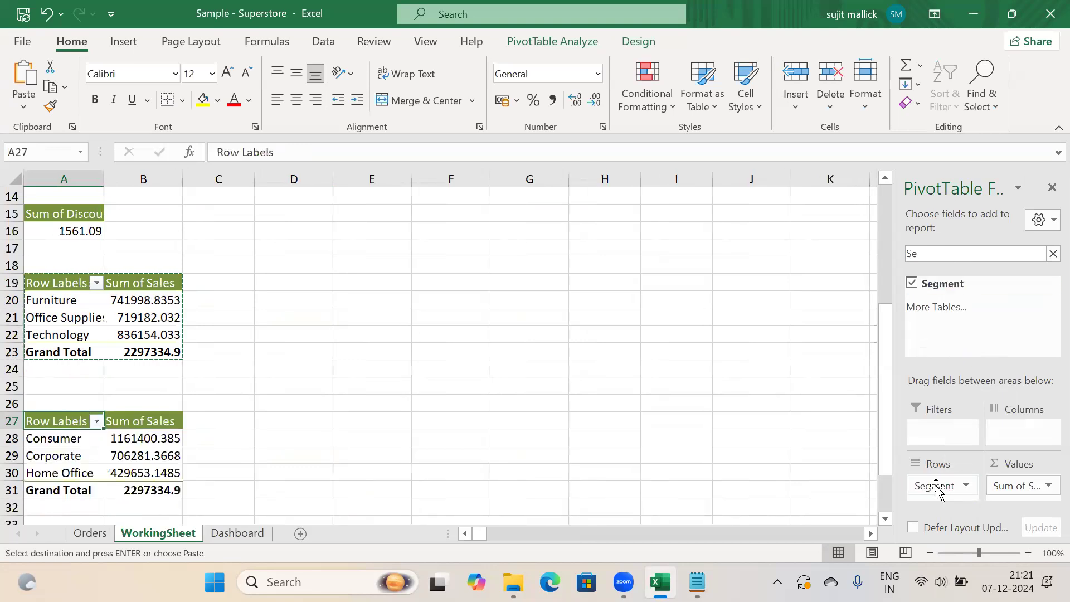
Highlight the 'Top 5 Sub categories by Profits' requirement in the Notepad notes
left_click(290, 408)
key("Down")
key("Down")
key("Down")
key("Down")
key("Down")
key("Down")
key("Down")
key("Down")
key("Down")
key("Down")
key("Down")
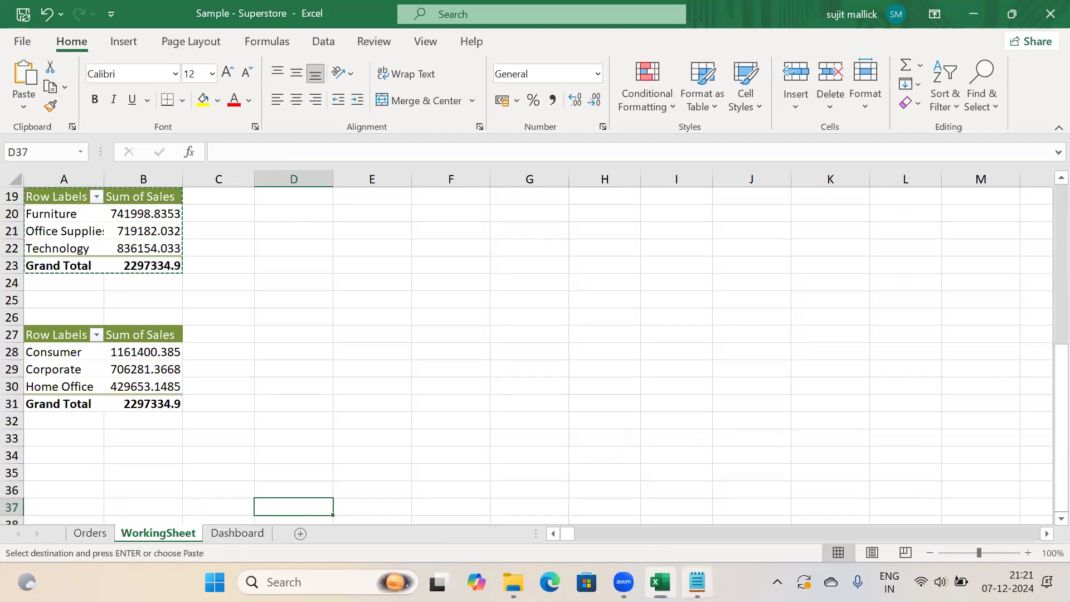
key("alt+Tab")
left_click_drag(234, 224, 21, 226)
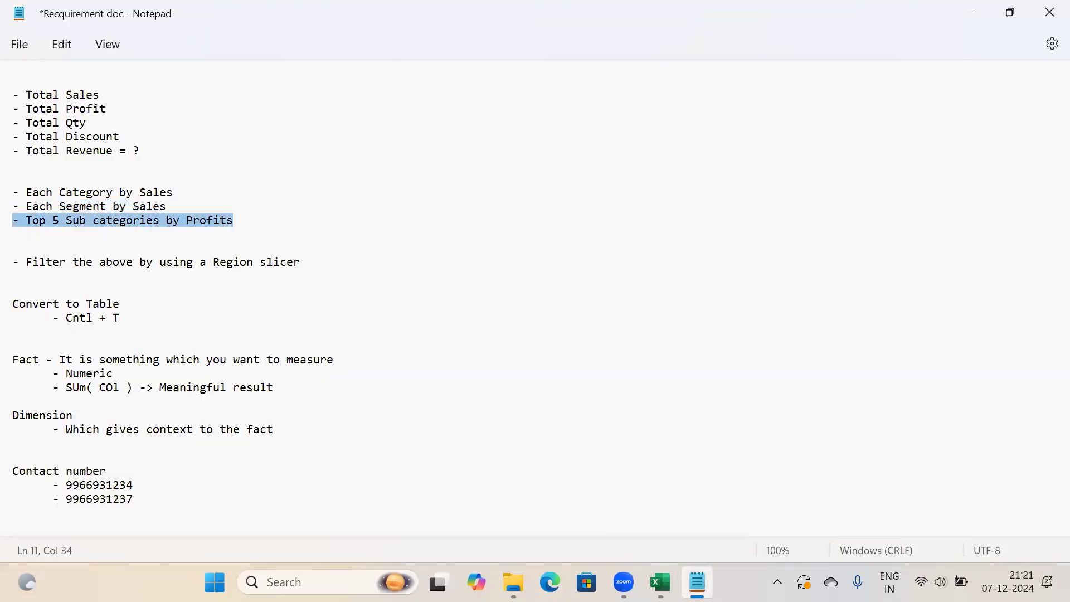
Copy the Segment pivot and paste a duplicate at A35
left_click(660, 582)
left_click(50, 329)
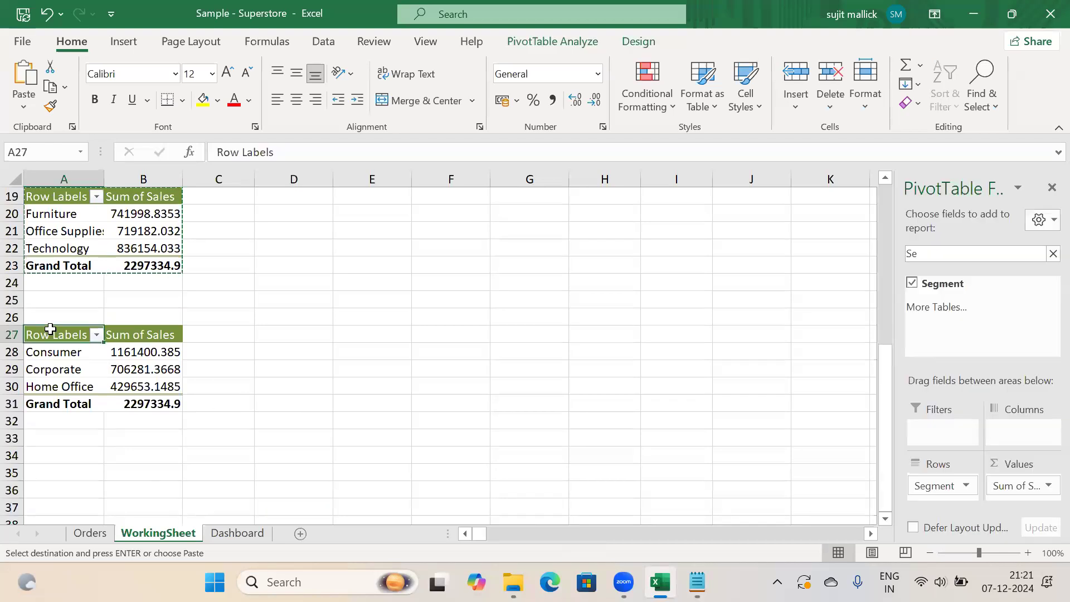
key("shift+Right")
key("shift+Down")
key("shift+Down")
key("shift+Down")
key("shift+Down")
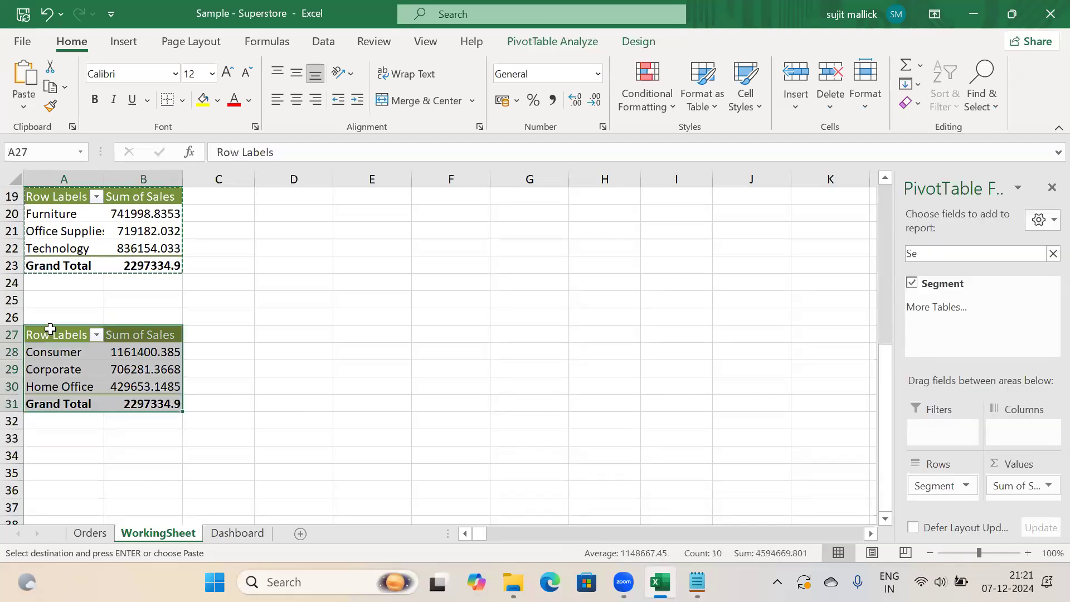
key("ctrl+c")
left_click(46, 478)
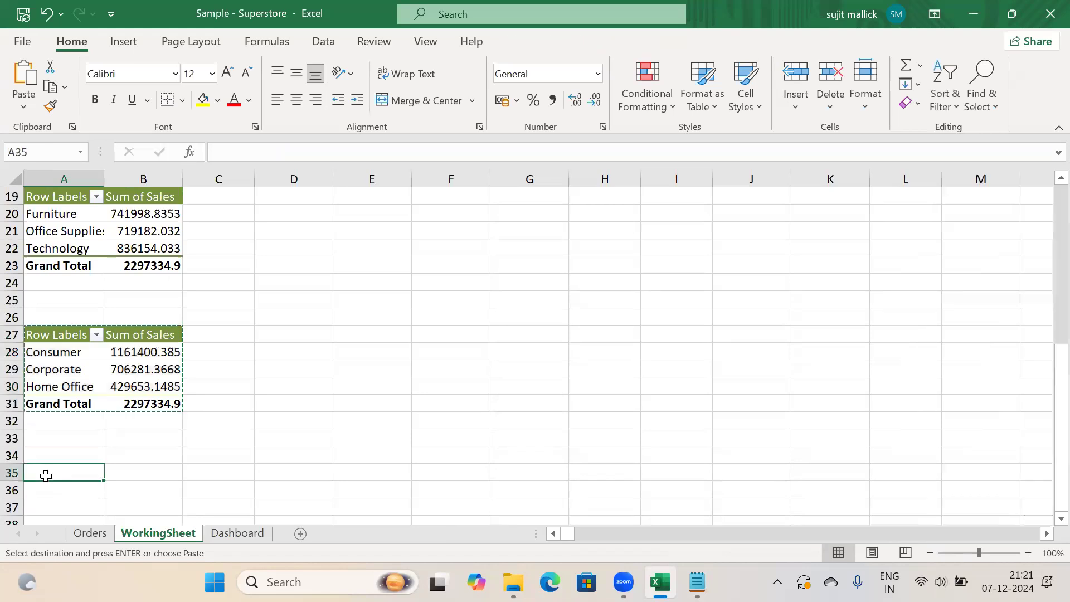
key("ctrl+v")
Rebuild the A35 pivot to show Sum of Profit by Sub-Category instead of Sales by Segment
left_click_drag(88, 505, 84, 493)
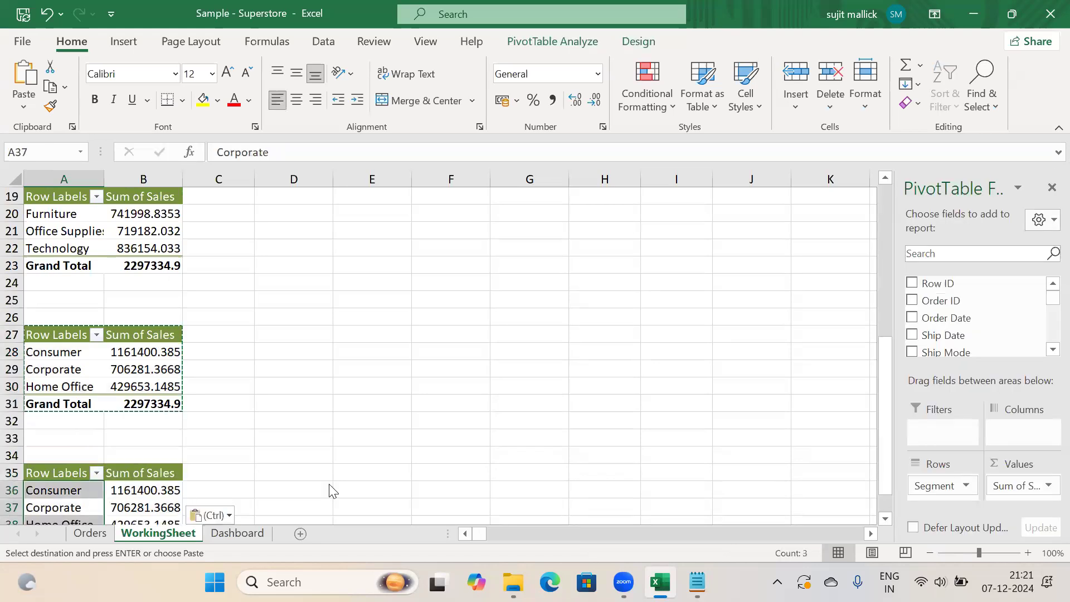
left_click_drag(943, 489, 802, 440)
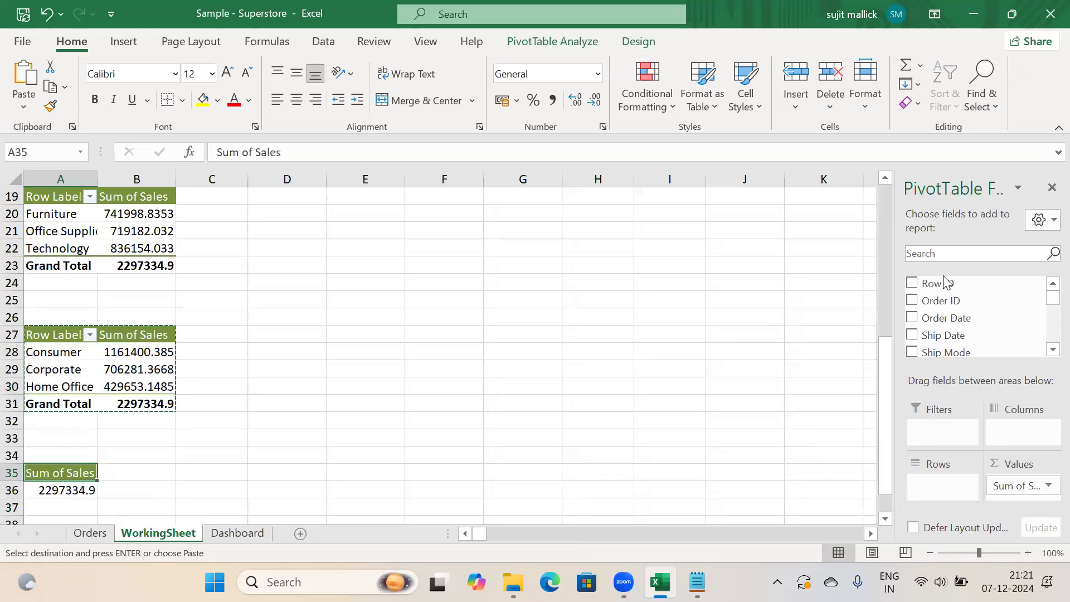
type("sub")
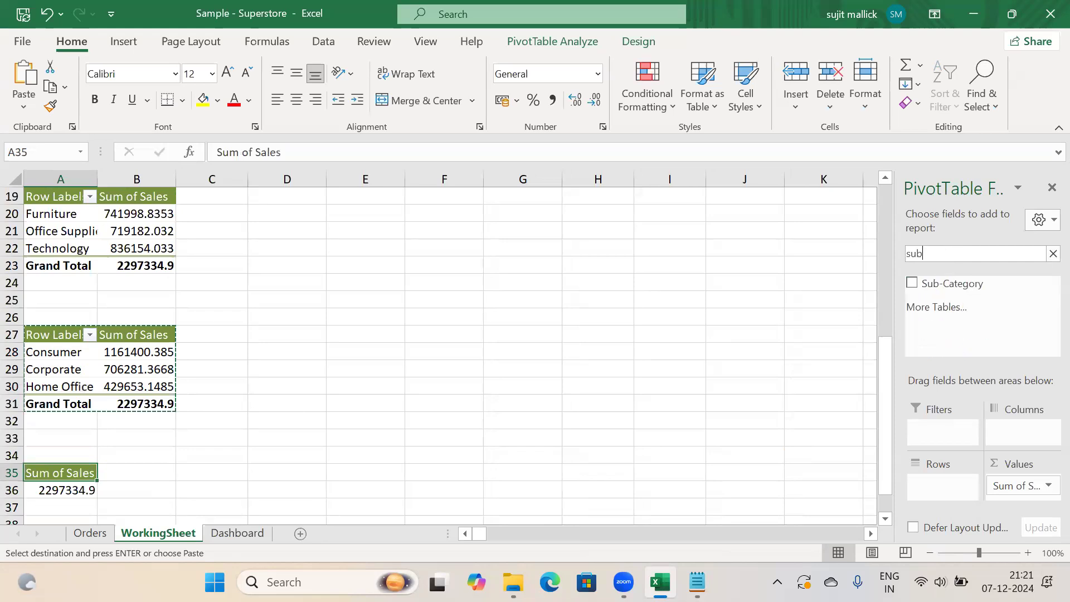
left_click_drag(942, 288, 951, 486)
left_click_drag(1026, 485, 857, 436)
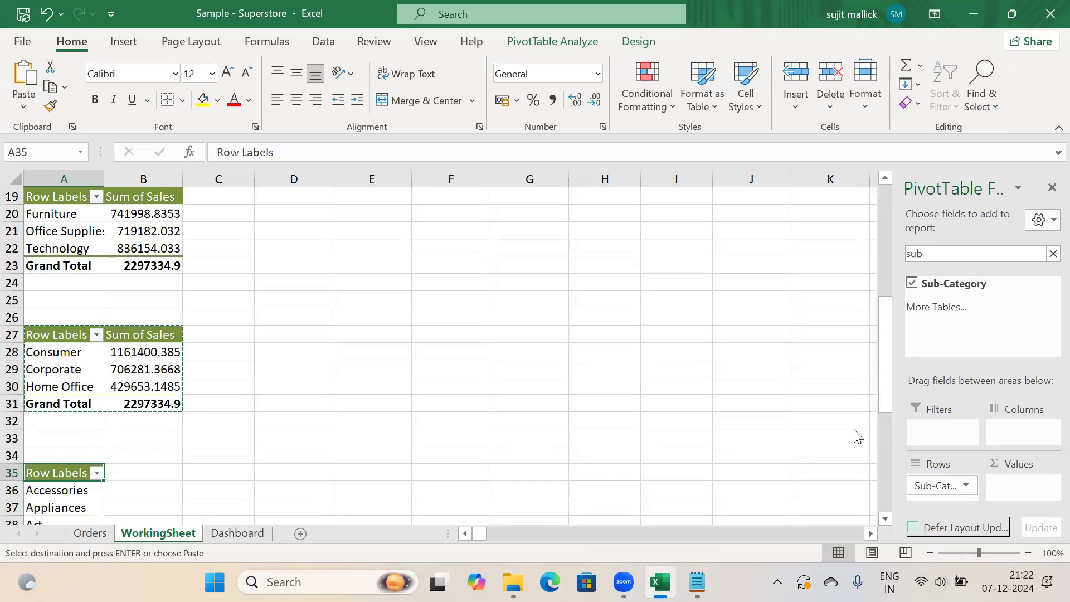
left_click(1052, 255)
type("prof")
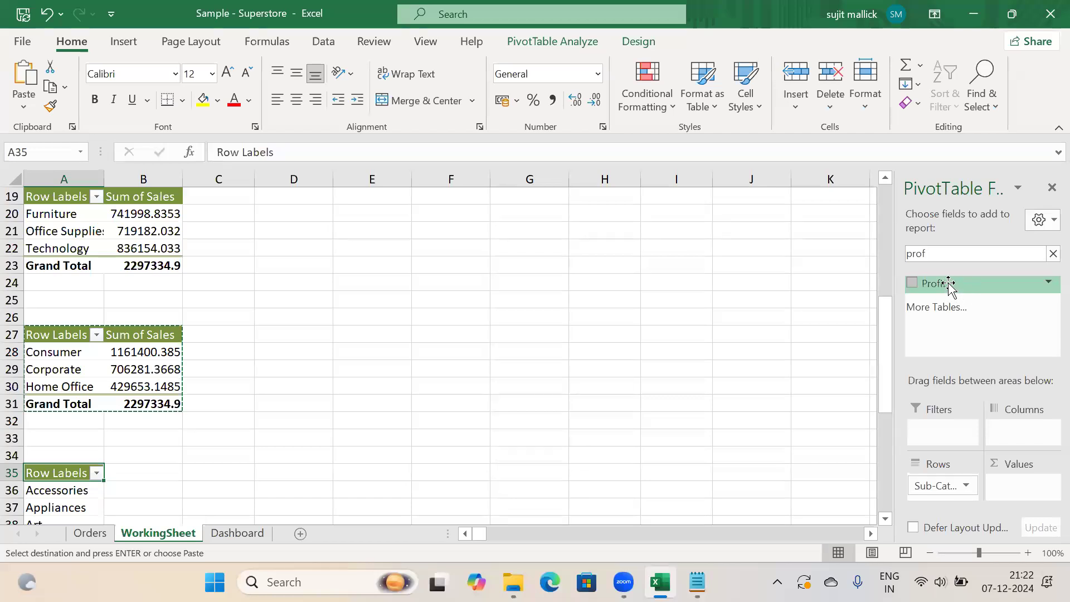
left_click_drag(949, 284, 1009, 485)
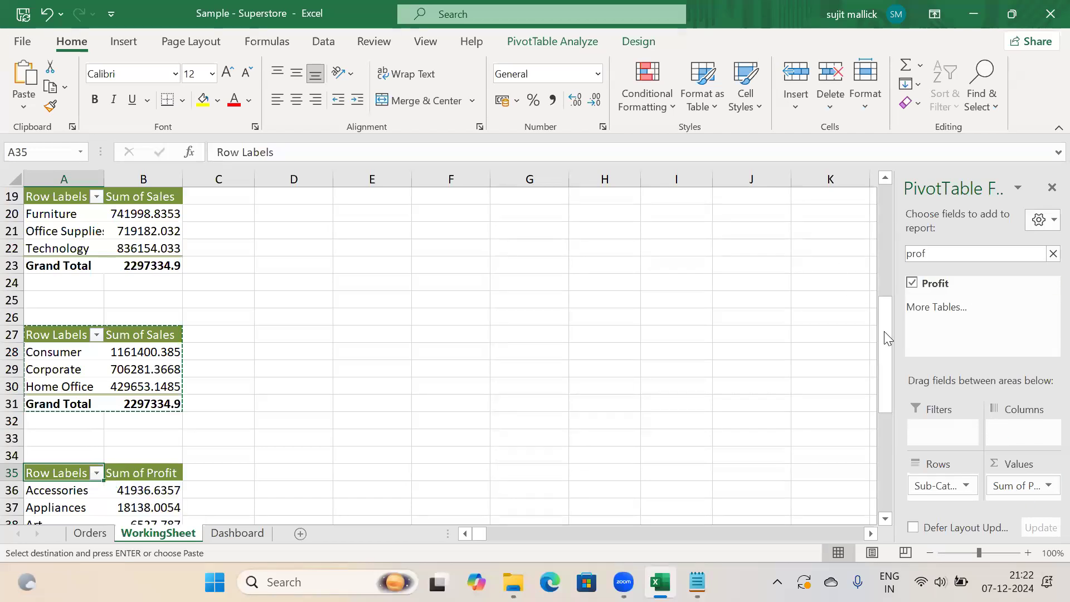
left_click_drag(887, 334, 885, 427)
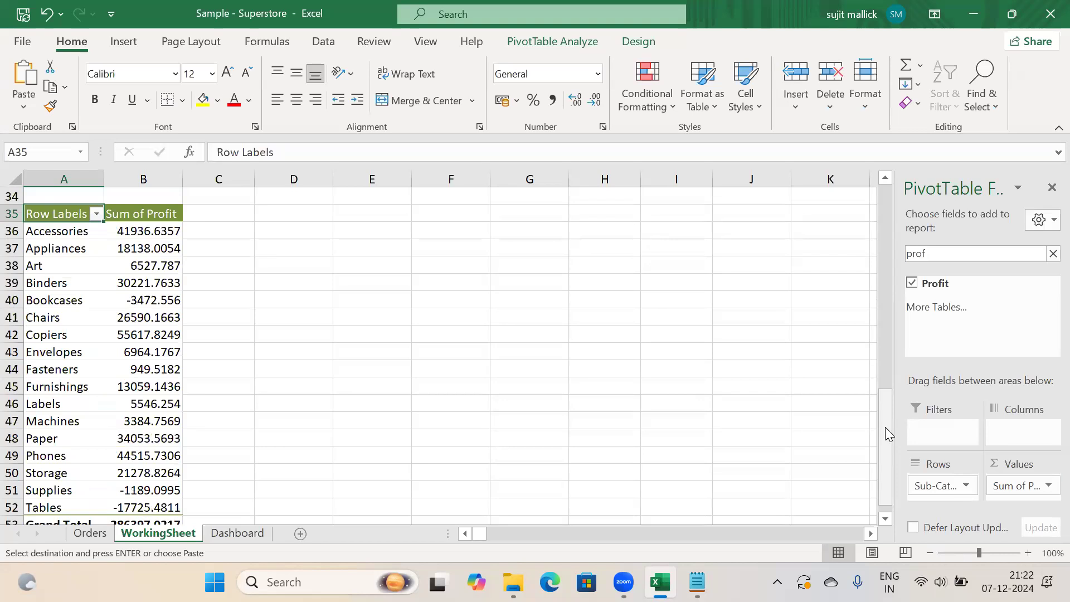
left_click(698, 583)
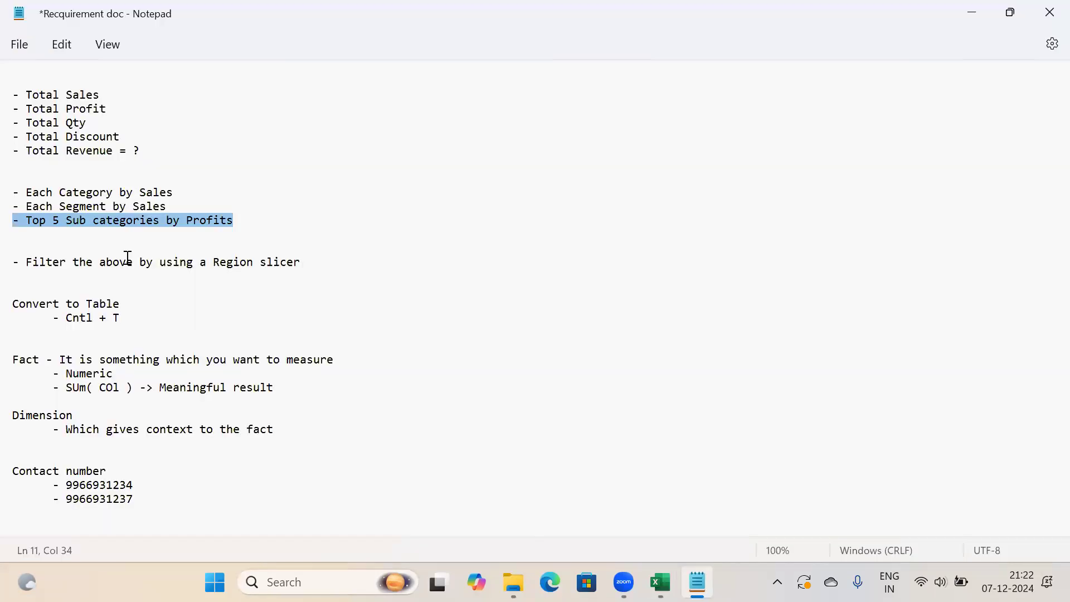
Select the words 'Top 5' on line 11 of the notes and return to Excel
left_click(56, 222)
left_click_drag(60, 220, 21, 222)
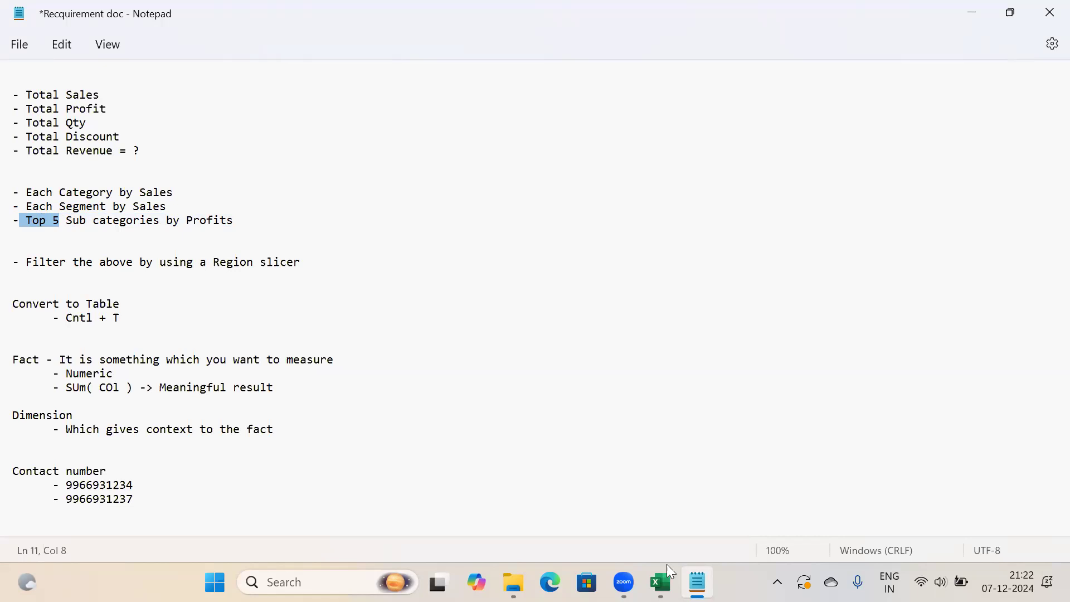
left_click(660, 583)
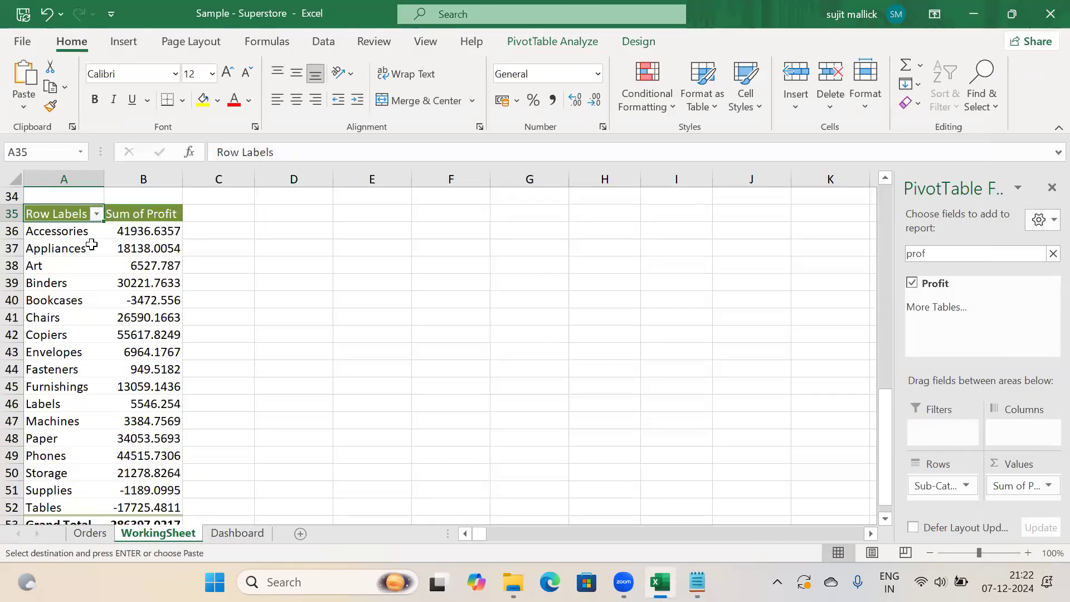
left_click(127, 229)
key("Left")
key("Down")
key("Down")
key("Down")
key("Down")
key("Down")
key("Down")
key("Down")
key("Down")
key("Down")
key("Down")
key("Down")
key("Down")
key("Down")
key("Down")
key("Down")
key("Down")
key("Down")
key("Down")
key("Down")
key("Down")
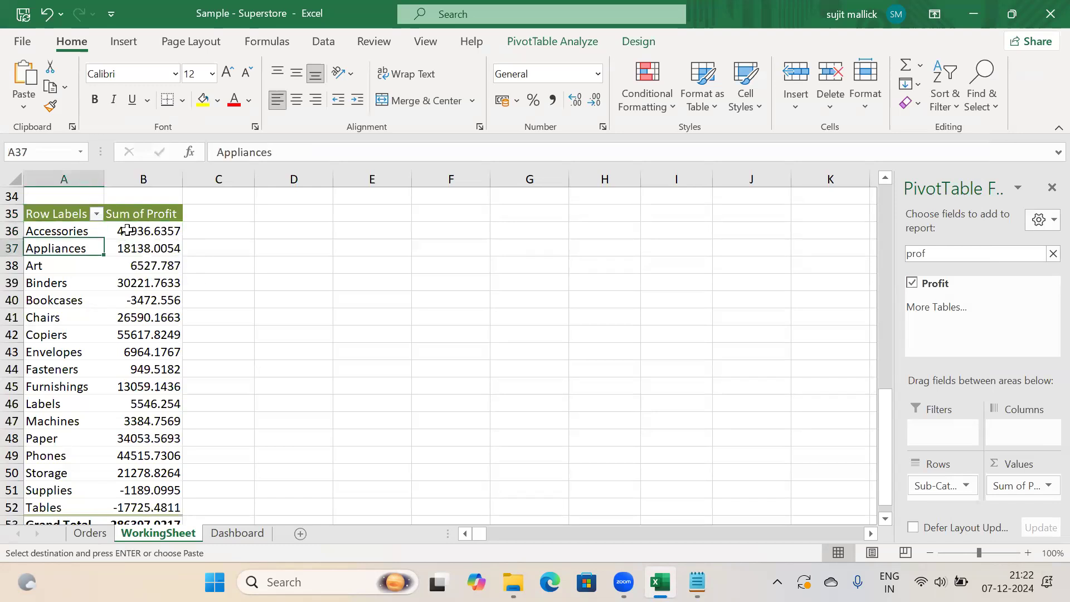
key("Down")
key("Down")
key("Down")
key("Down")
key("Down")
key("Down")
key("Up")
key("Up")
key("Up")
key("Up")
key("Up")
key("Up")
key("Up")
key("Up")
key("Up")
key("Up")
key("Up")
key("Up")
key("Up")
key("Up")
key("Up")
key("Up")
key("Up")
key("Up")
key("Up")
key("Up")
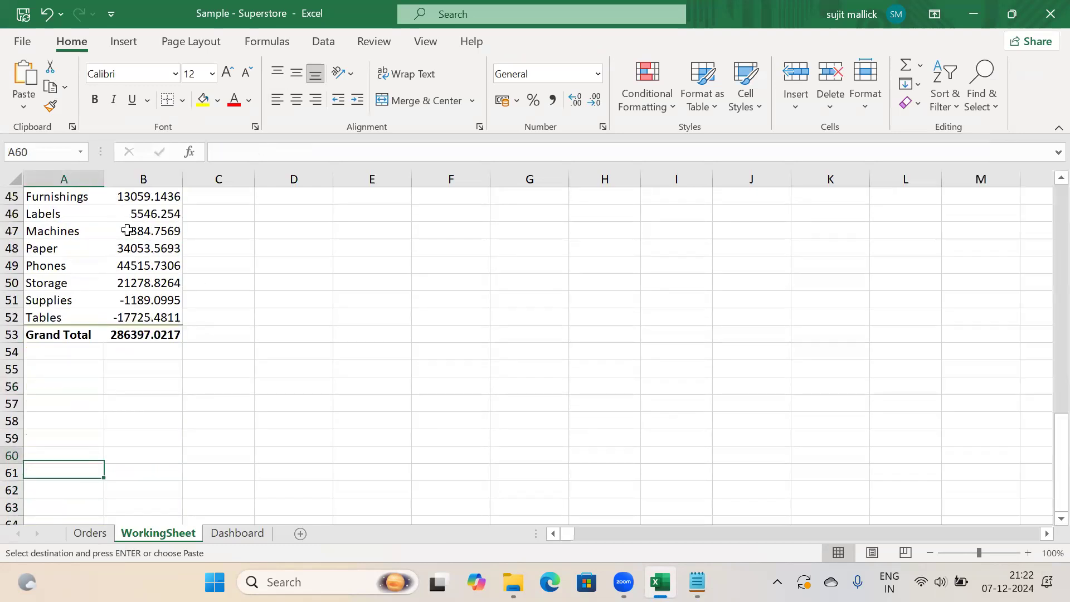
key("Down")
key("Down")
key("Down")
key("Down")
key("Down")
key("Down")
key("Down")
key("Down")
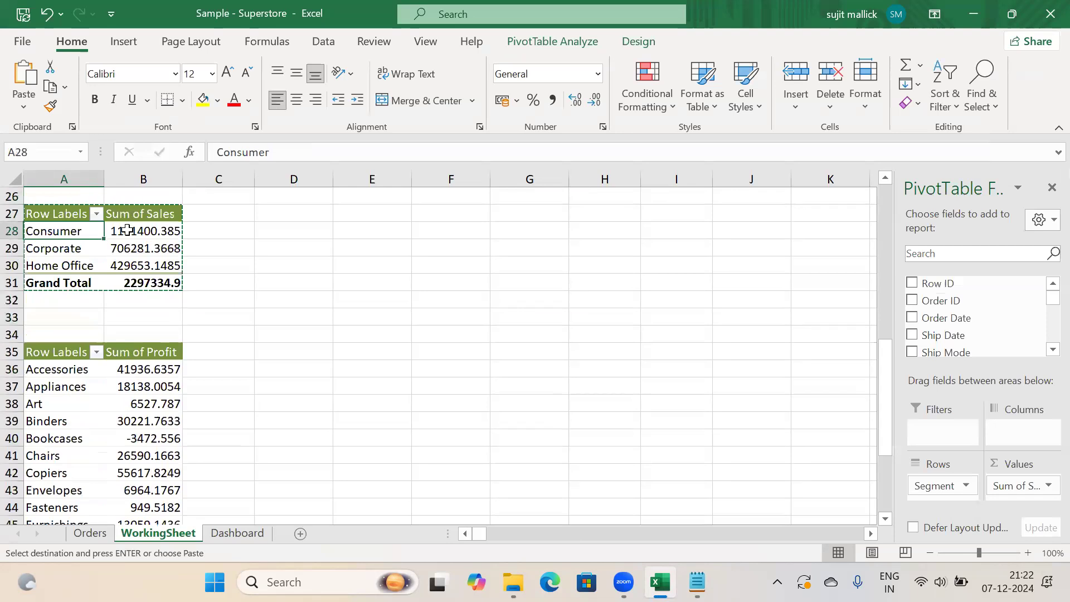
key("Down")
key("Down")
key("Down")
key("Down")
key("Down")
key("Down")
key("Down")
key("Down")
key("Down")
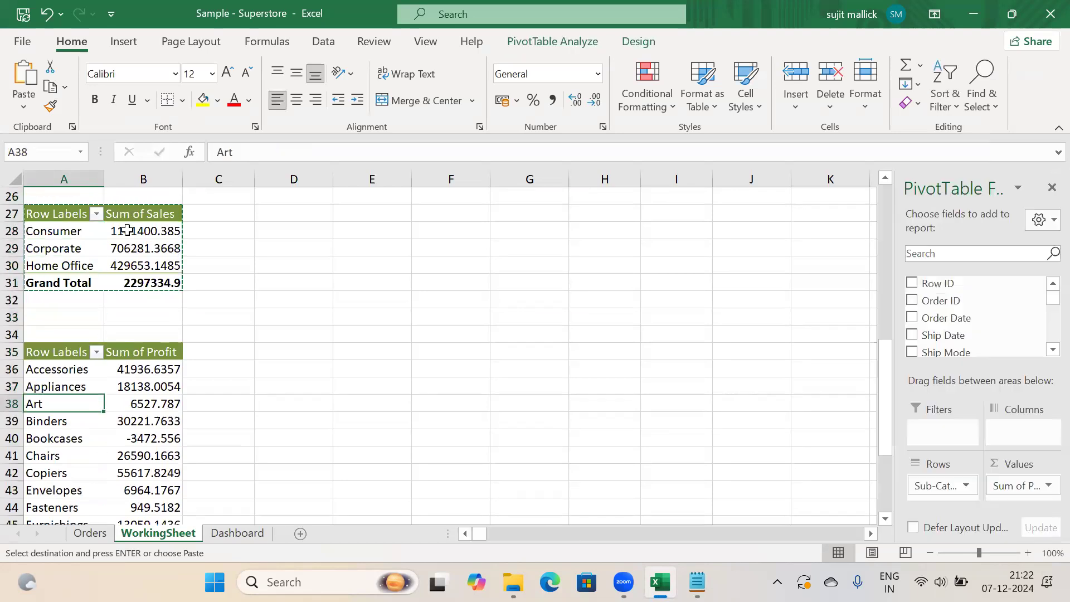
key("Down")
key("Down")
key("Down")
key("Down")
key("Down")
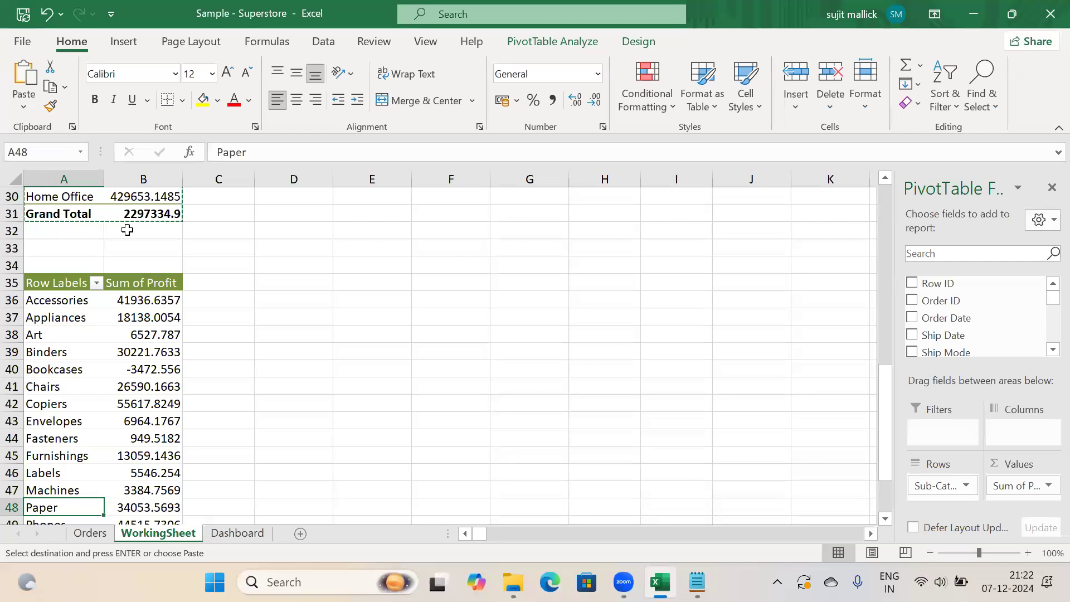
key("Down")
key("Down")
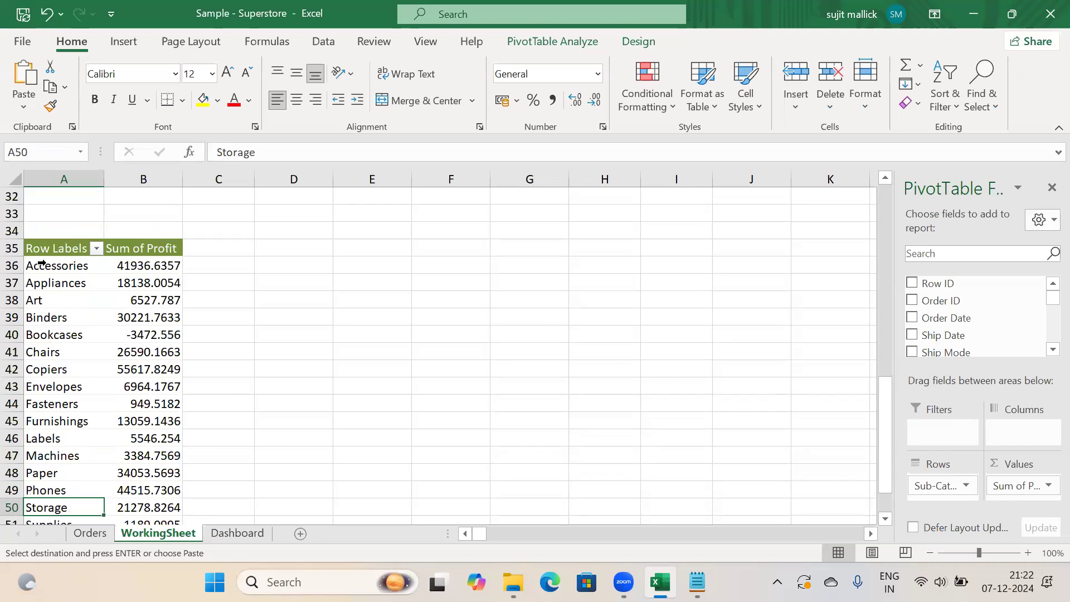
left_click_drag(12, 265, 10, 353)
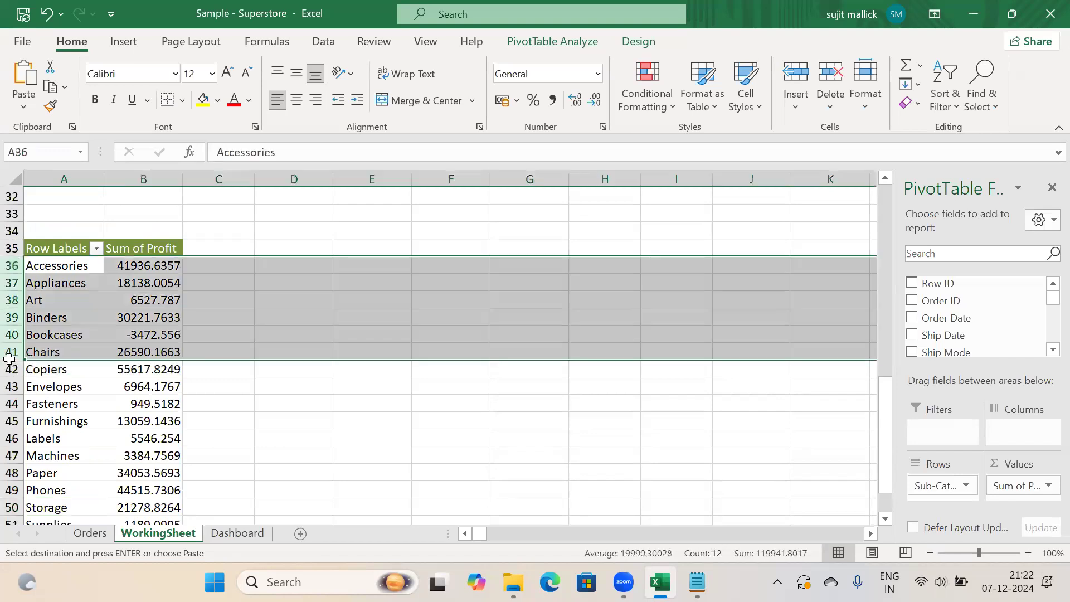
Apply a Top 10 value filter showing the top 5 sub-categories by Sum of Profit
left_click(97, 248)
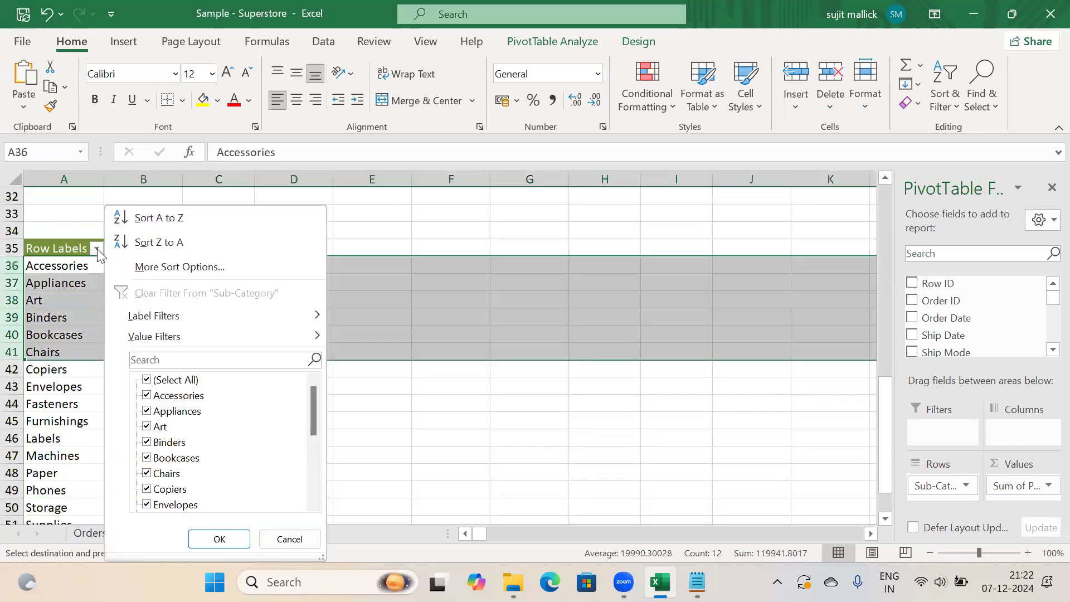
left_click_drag(311, 402, 308, 495)
left_click(290, 539)
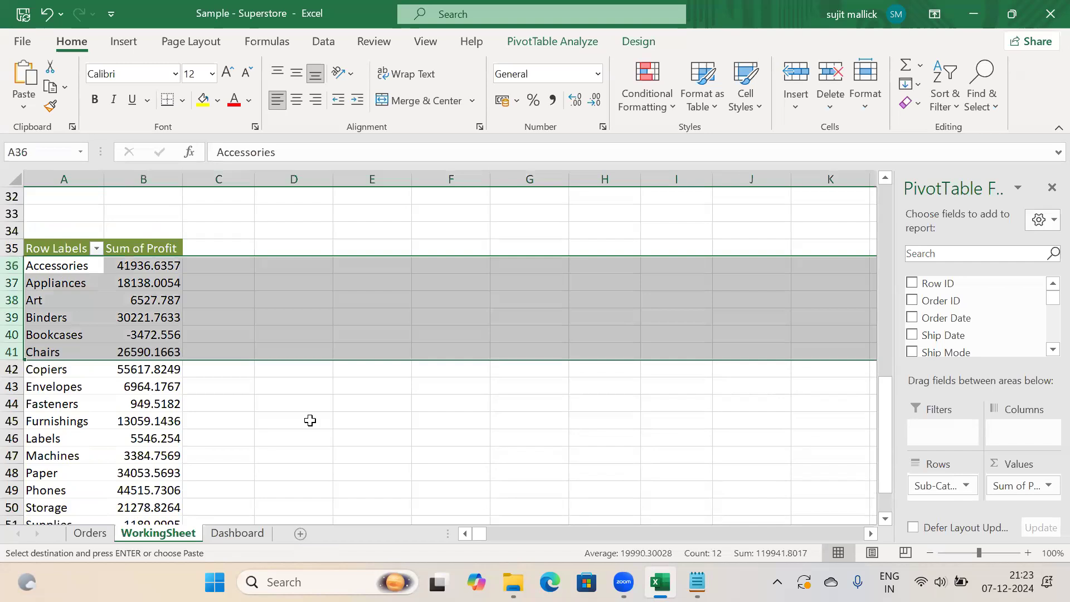
left_click(310, 420)
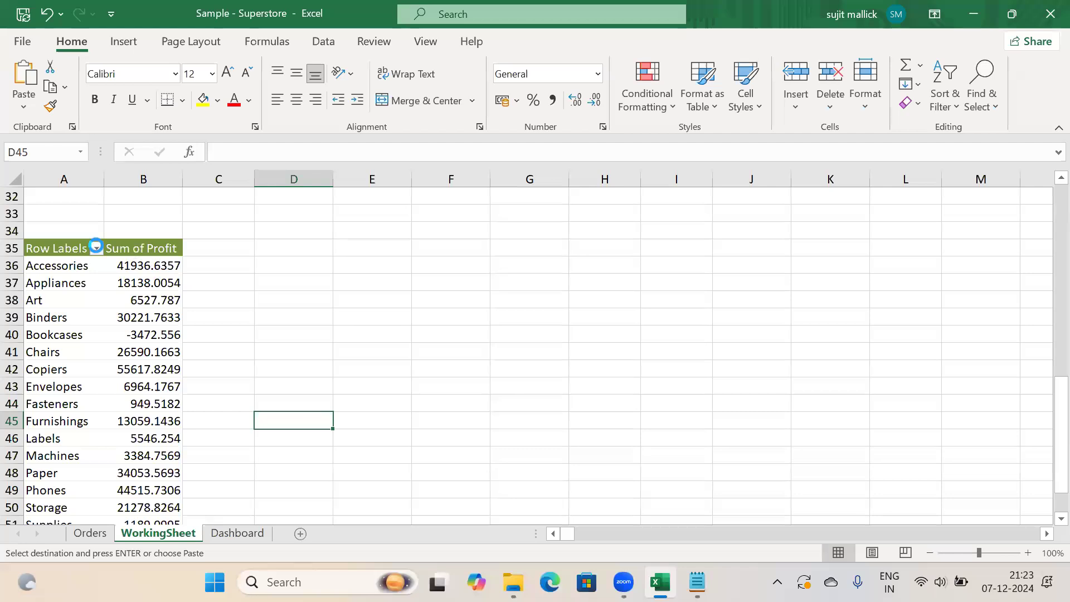
left_click(96, 248)
mouse_move(286, 340)
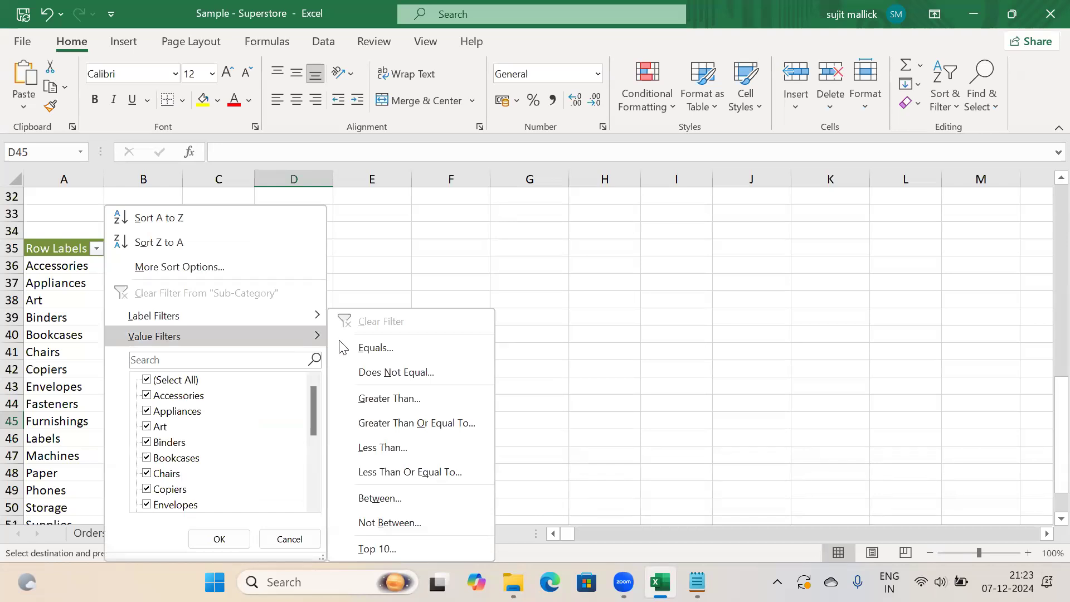
left_click(387, 551)
left_click_drag(462, 272, 411, 271)
type("5")
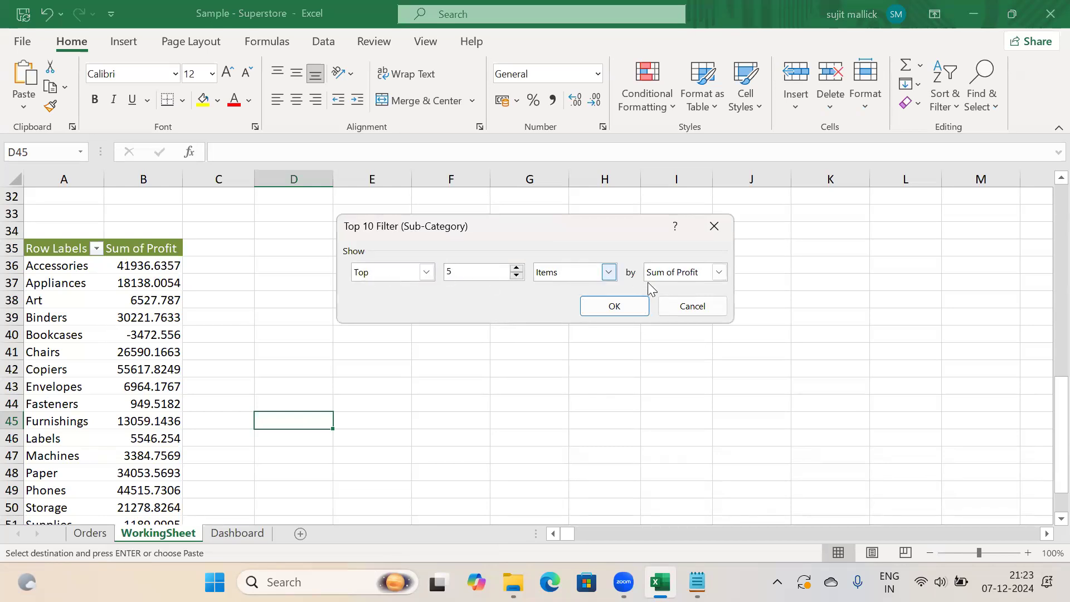
left_click(613, 307)
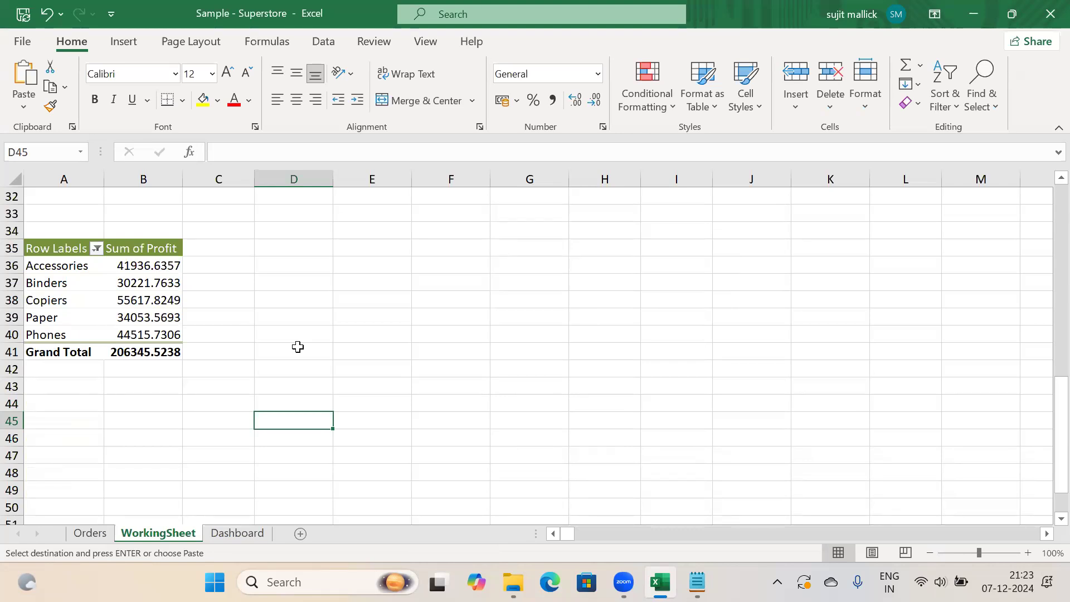
key("alt+Tab")
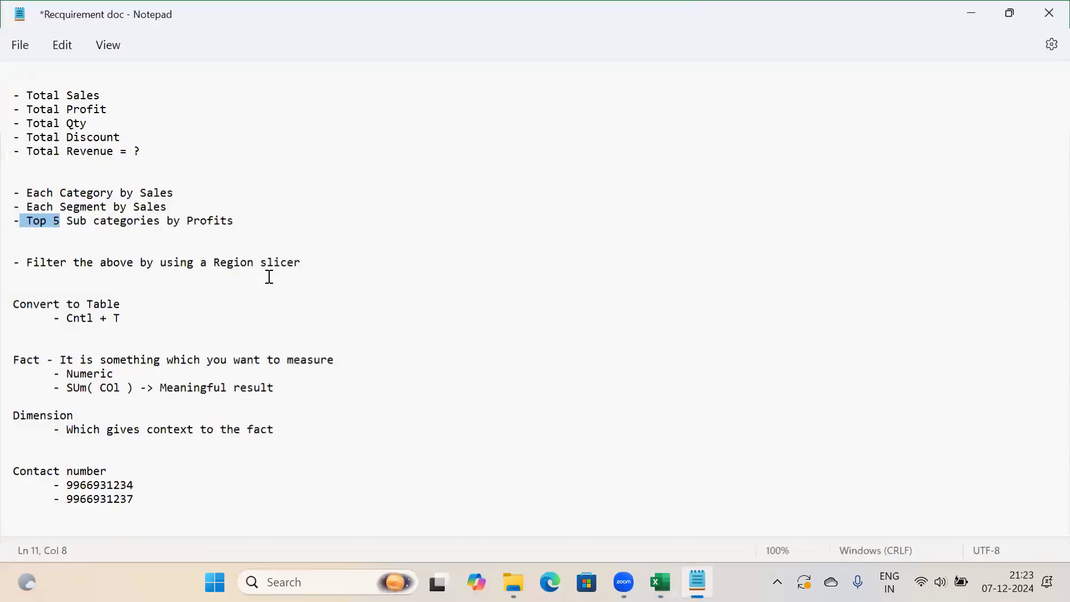
Select the whole Region slicer requirement on line 14, then switch back to Excel
left_click(116, 262)
left_click(306, 262)
left_click_drag(134, 261, 9, 248)
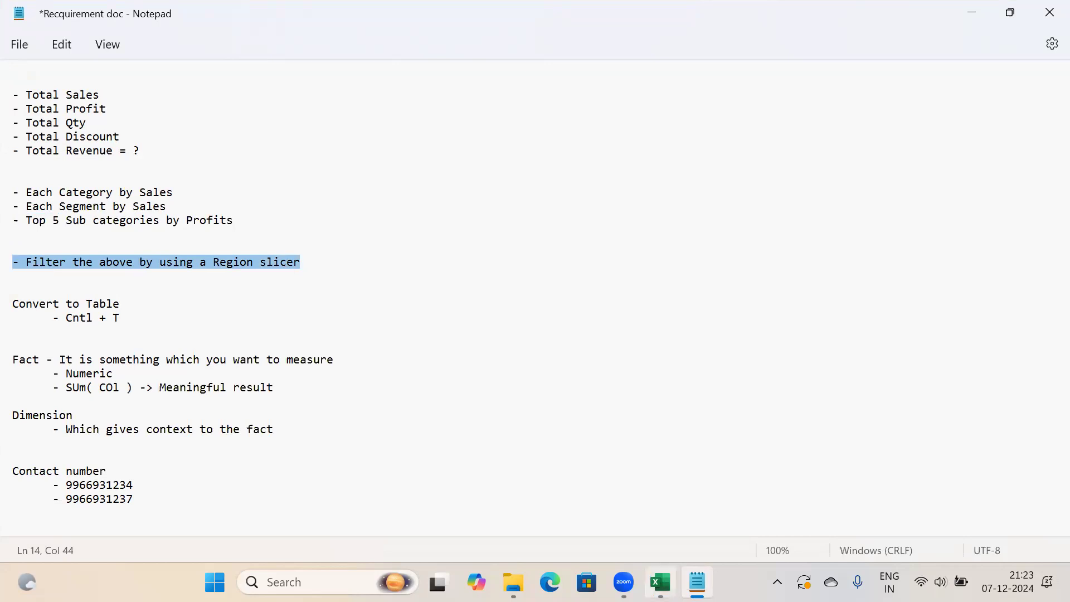
left_click(660, 583)
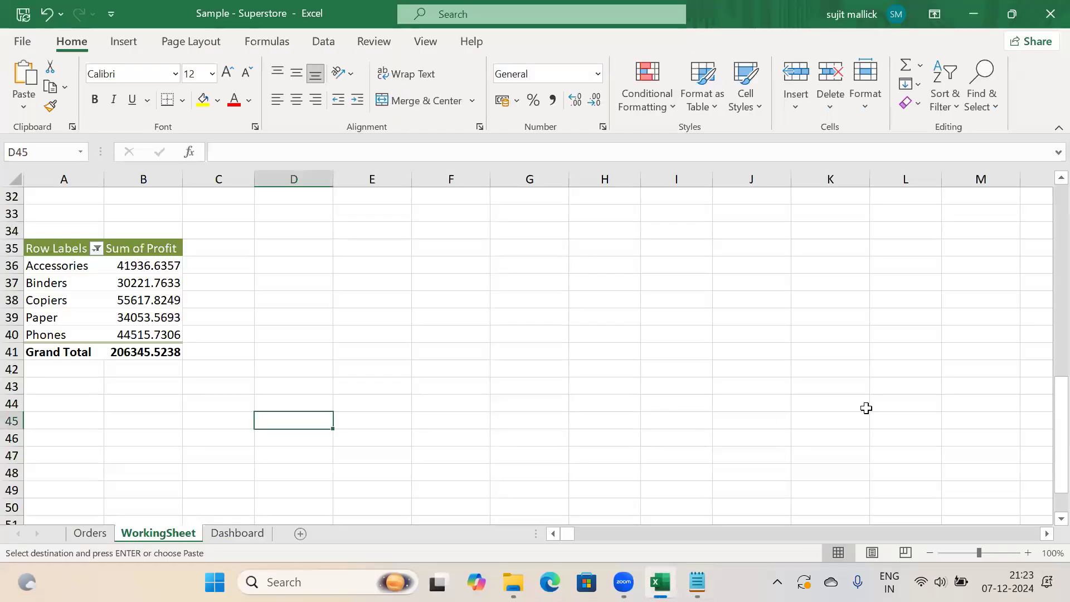
left_click_drag(1059, 411, 1047, 369)
scroll(1048, 366, "down", 4)
key("Escape")
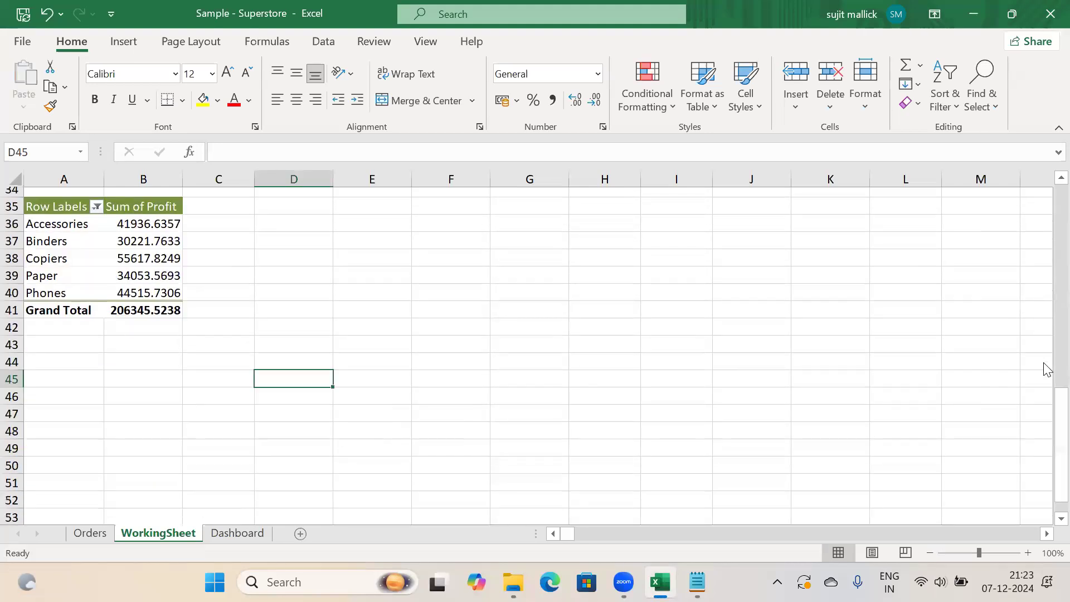
left_click(346, 262)
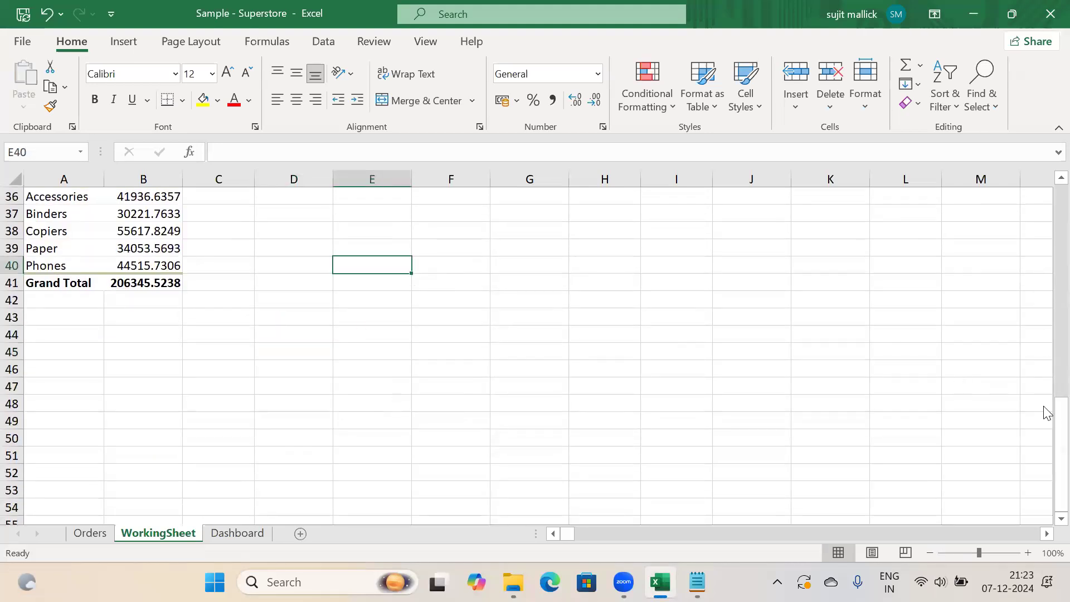
left_click_drag(1059, 407, 1046, 353)
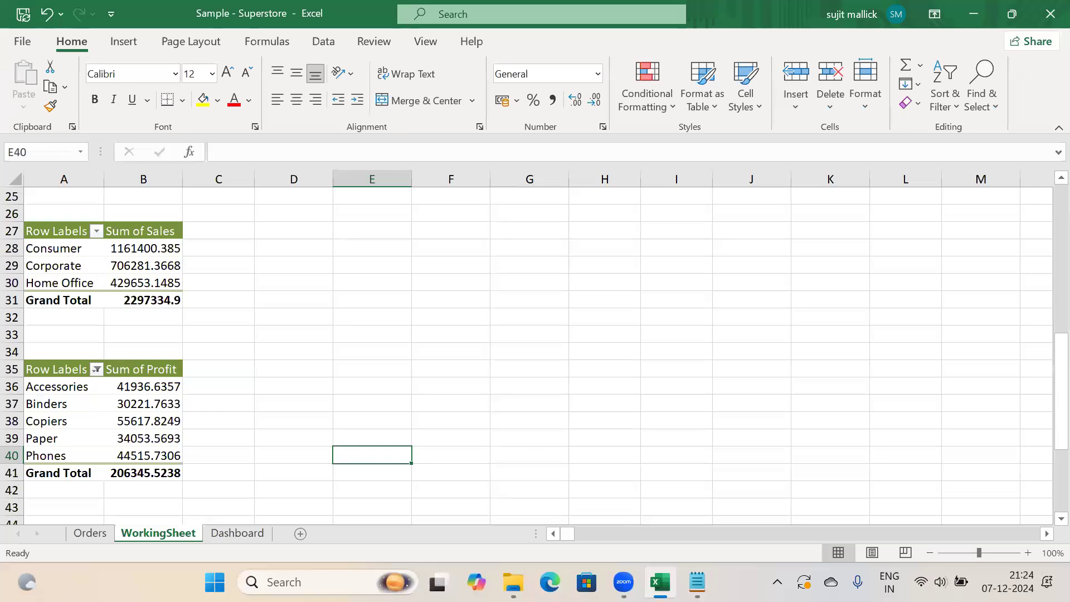
mouse_move(624, 583)
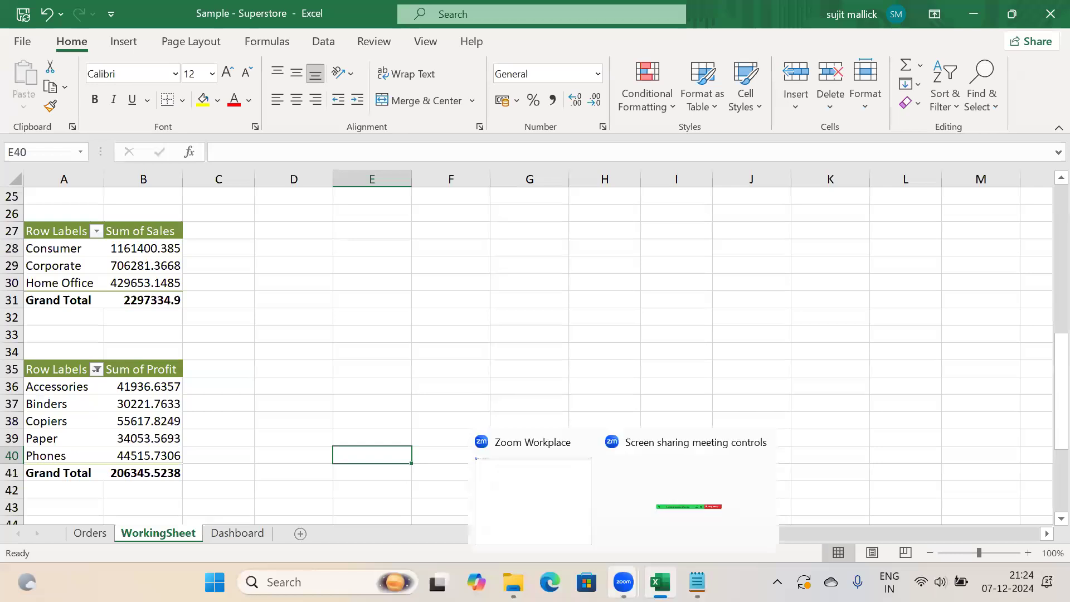
left_click(645, 496)
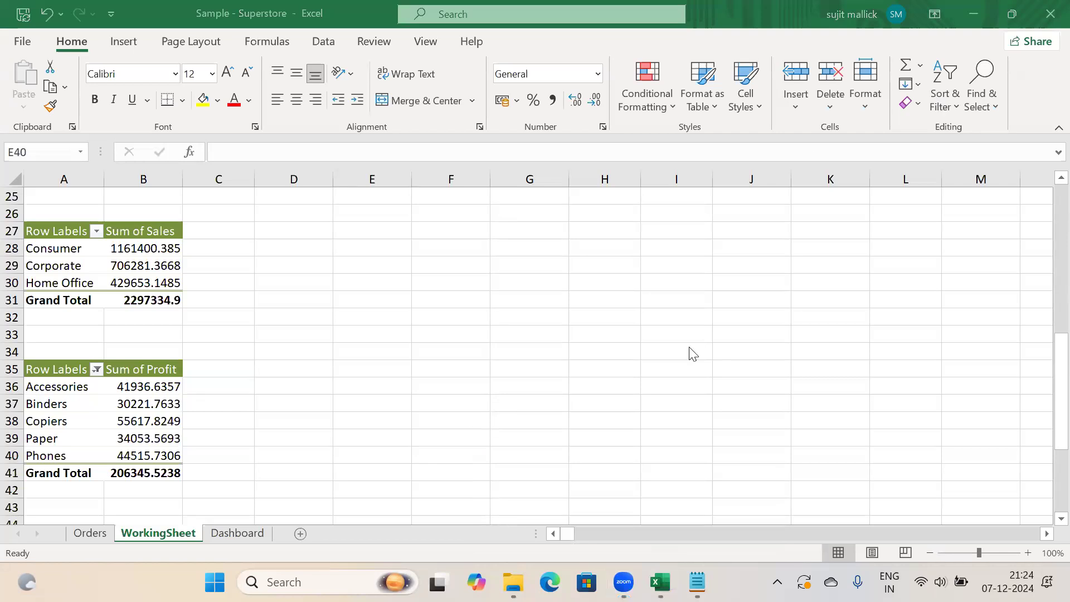
Minimise Excel and Notepad, then use Win+D to show the desktop
left_click(974, 17)
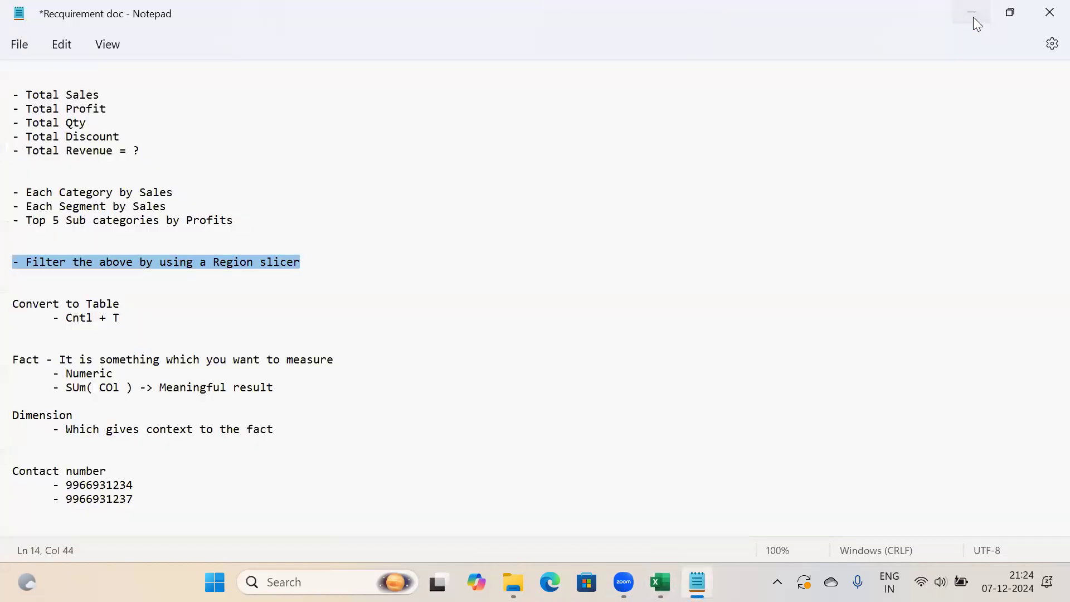
left_click(974, 20)
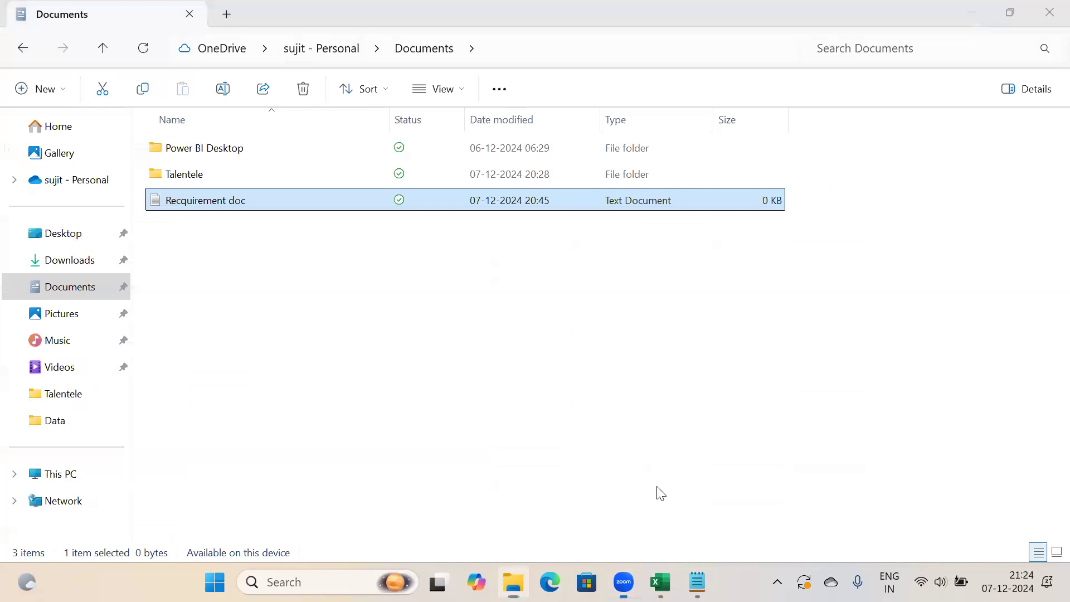
key("super+d")
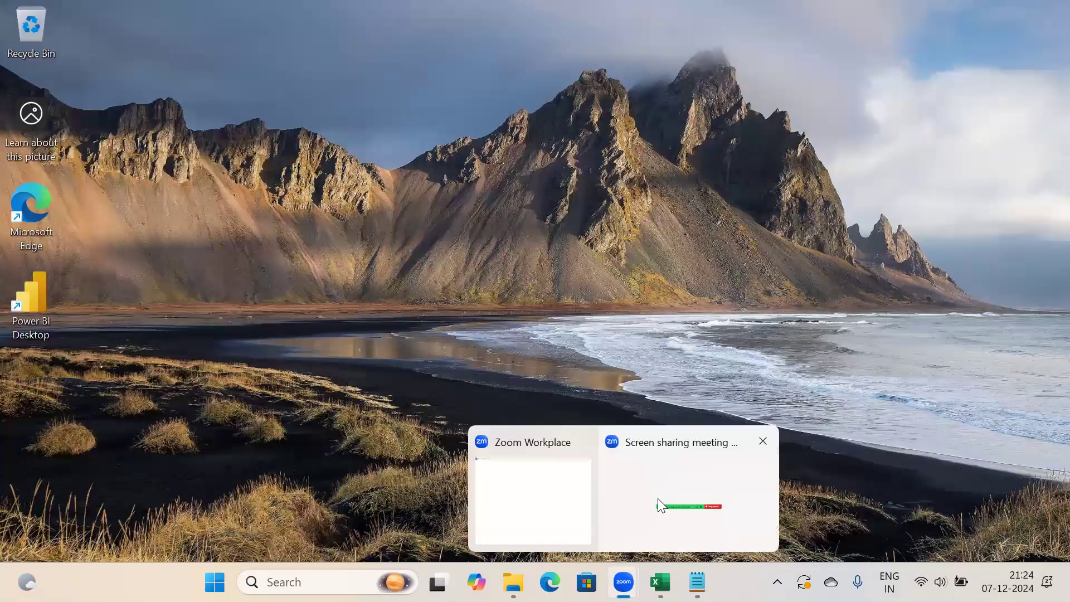
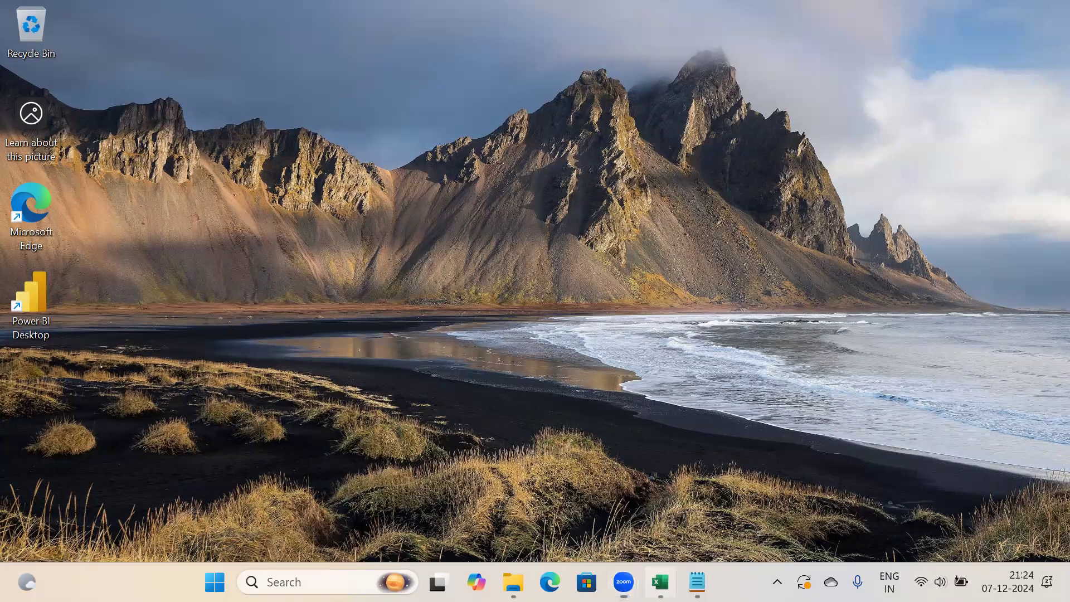
Restore the Sample - Superstore workbook and view the WorkingSheet pivot tables
left_click(660, 582)
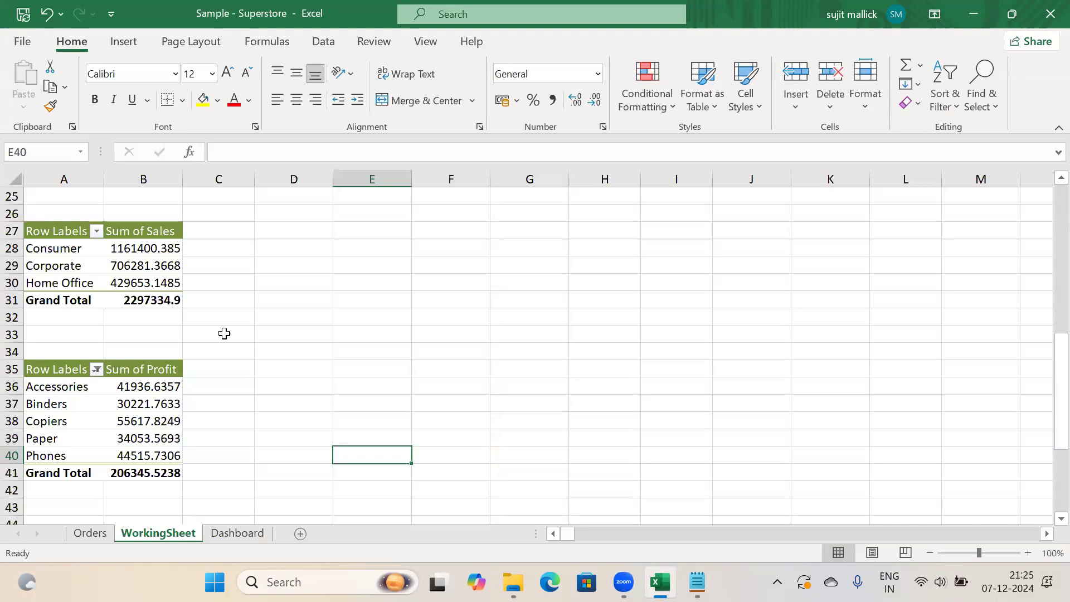
left_click(291, 336)
left_click_drag(1061, 368, 1044, 351)
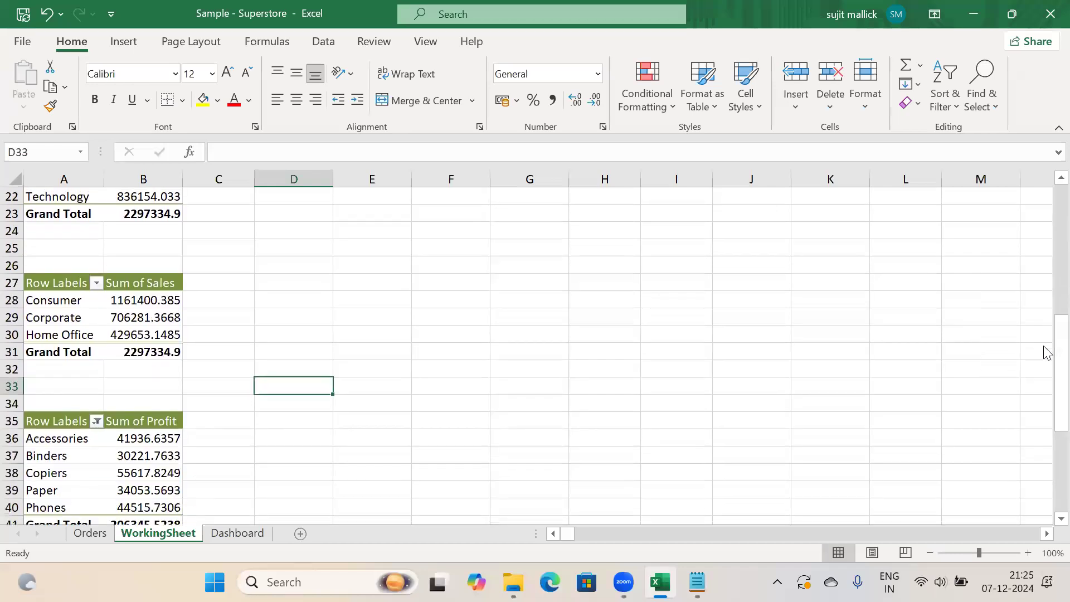
left_click(124, 50)
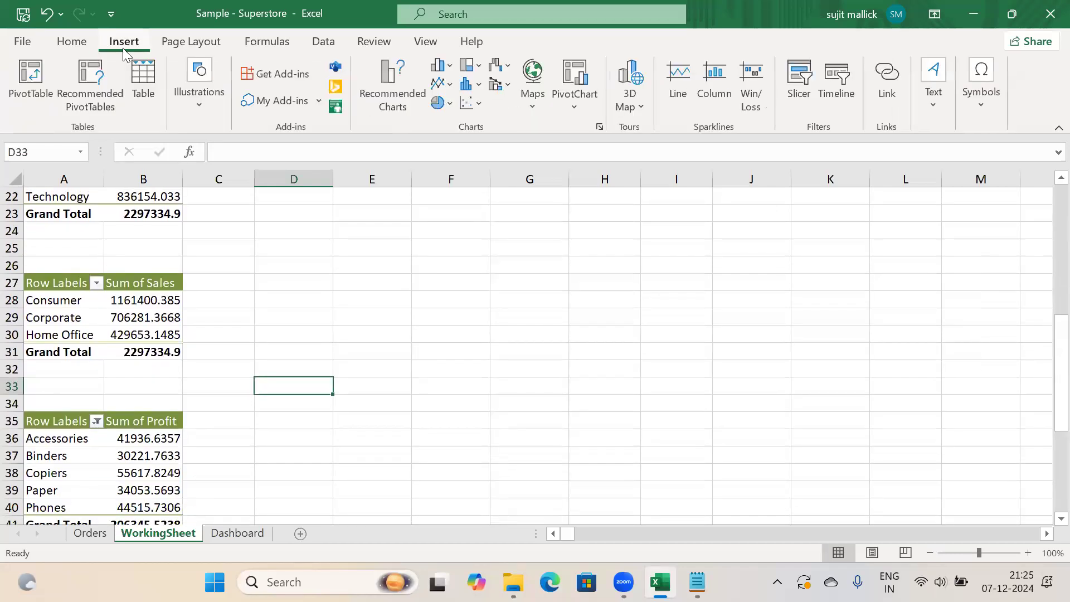
Attempt to add a slicer, dismissing the empty Existing Connections dialog and slicer field list
left_click(400, 106)
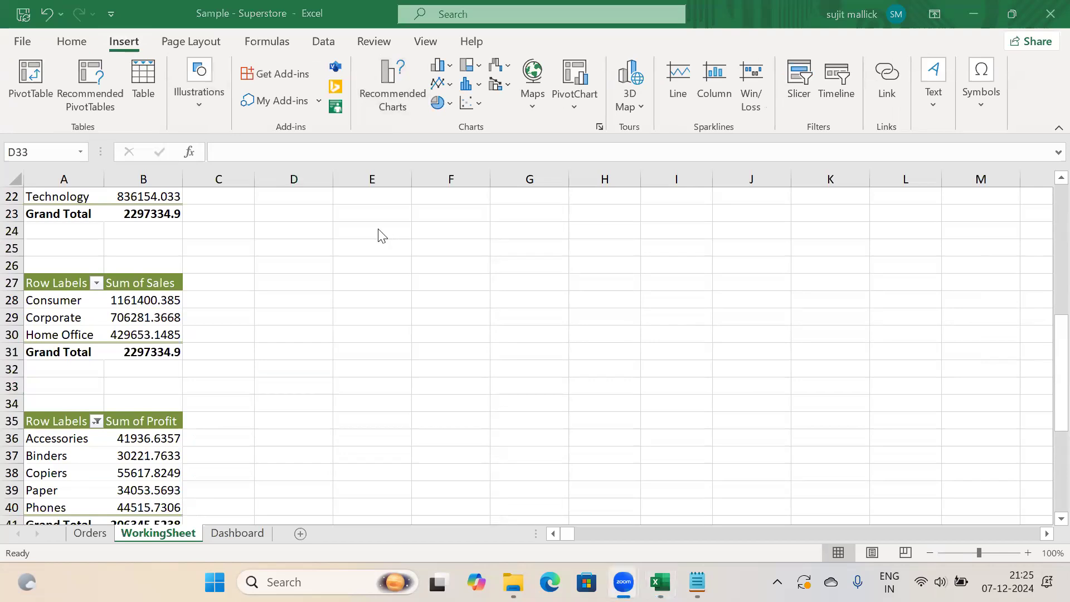
left_click(803, 87)
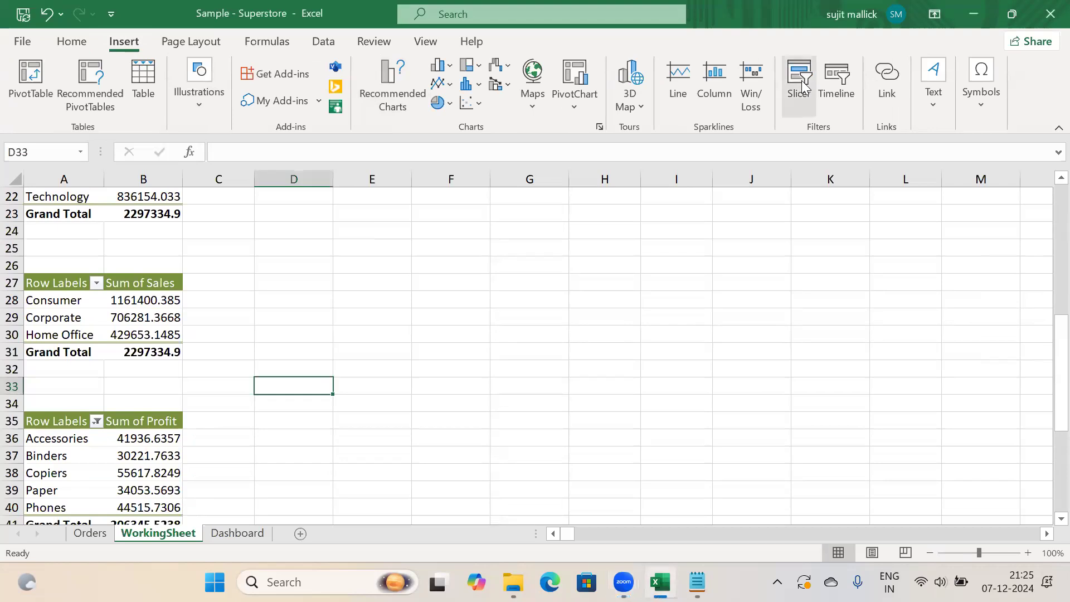
left_click(799, 86)
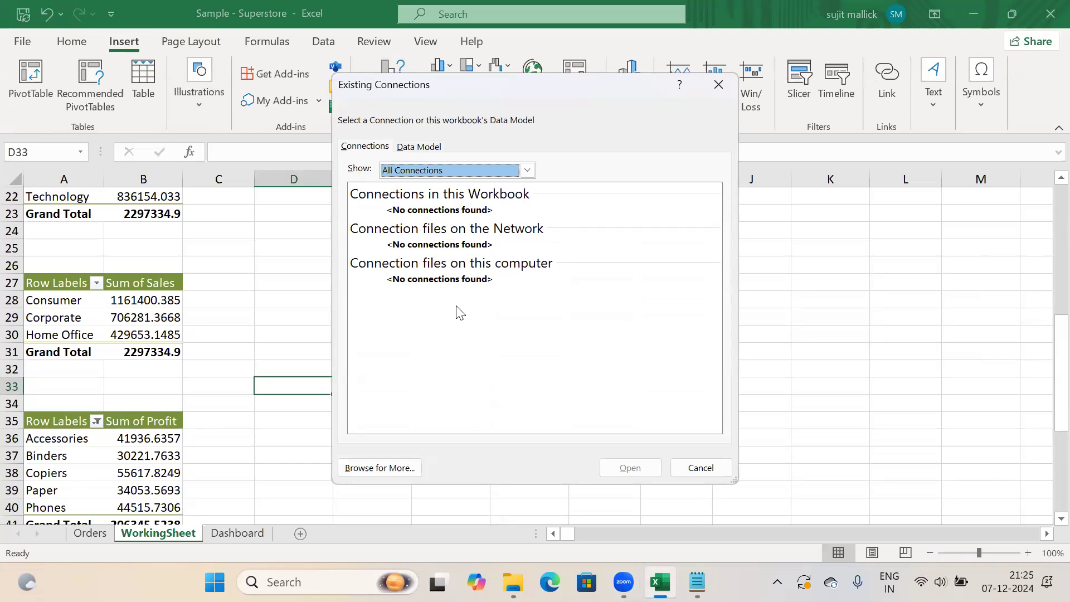
left_click(703, 473)
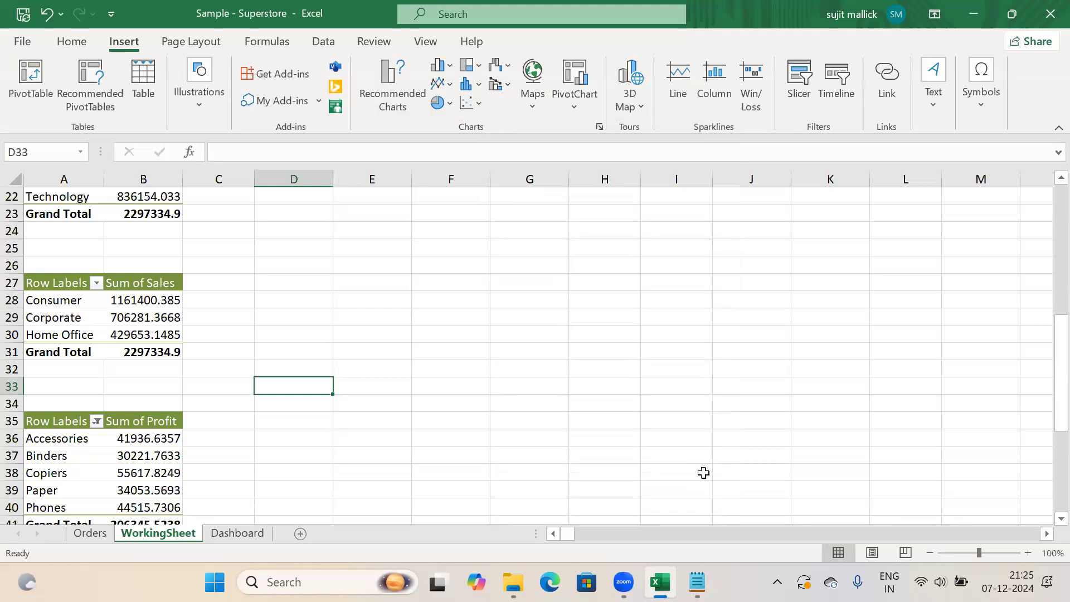
left_click(135, 456)
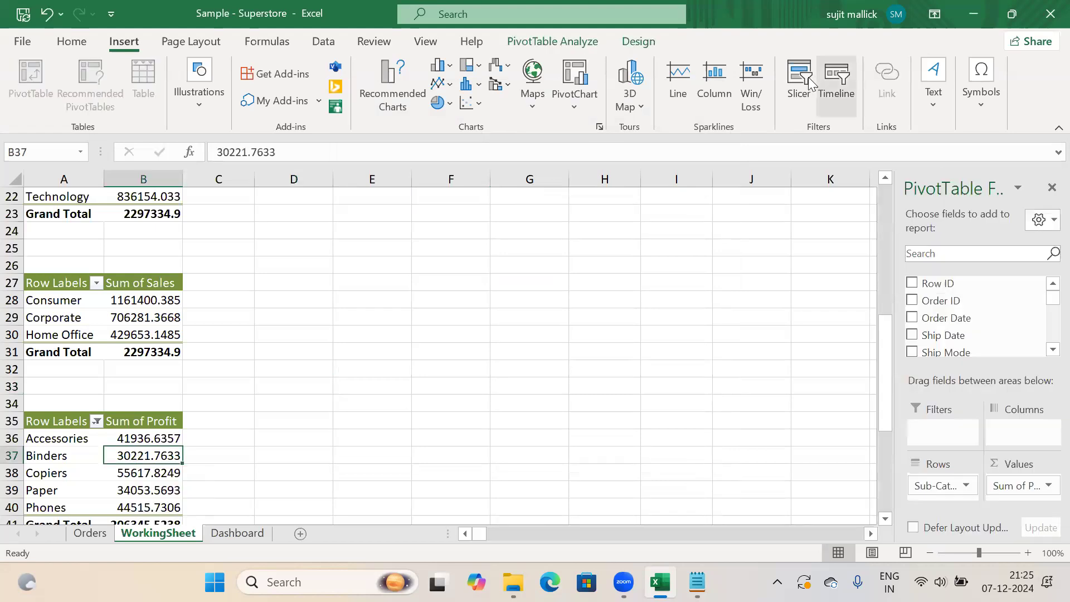
left_click(802, 81)
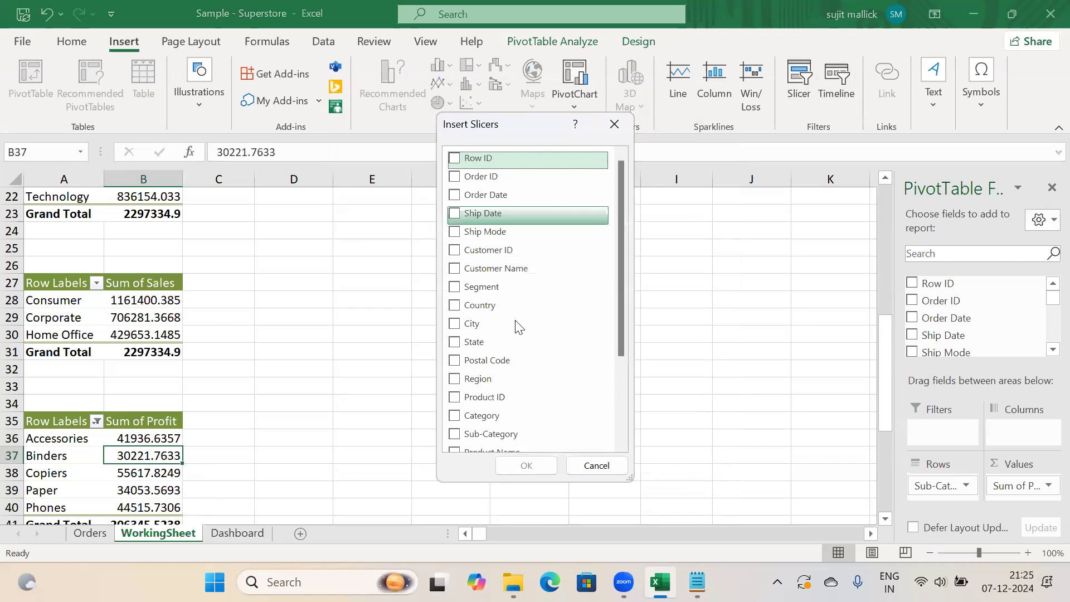
left_click(597, 466)
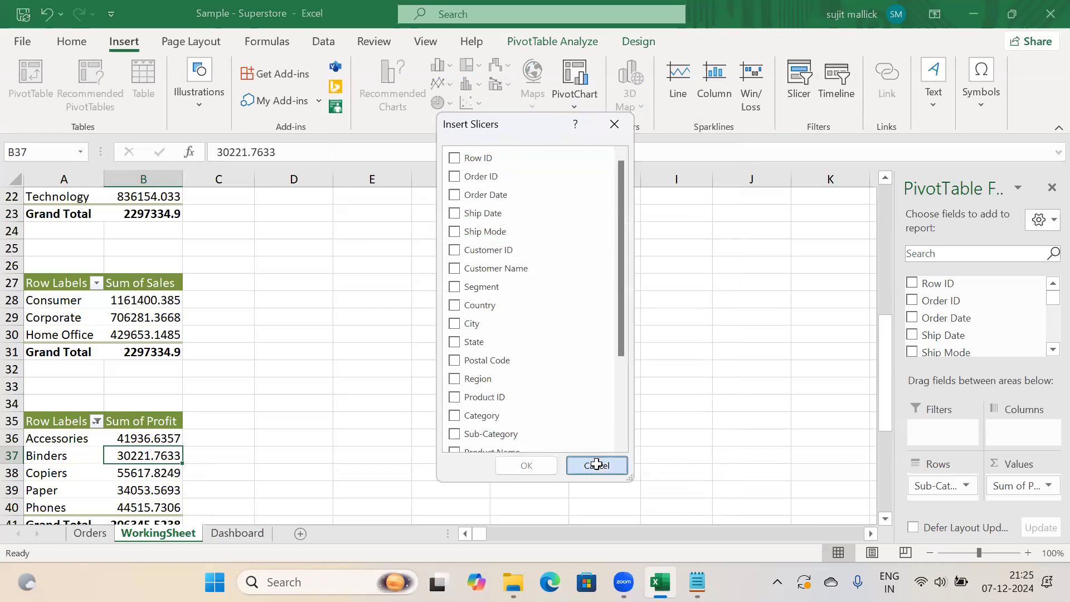
Retry the slicer, cancel the connections dialog, and select Corporate in the Segment sales pivot
left_click(429, 372)
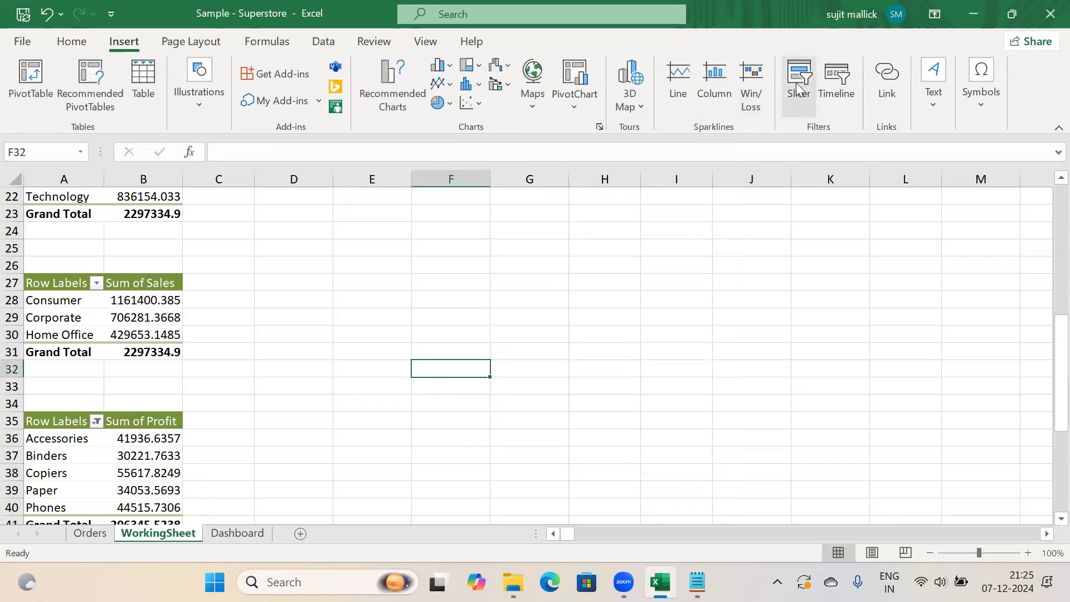
left_click(798, 90)
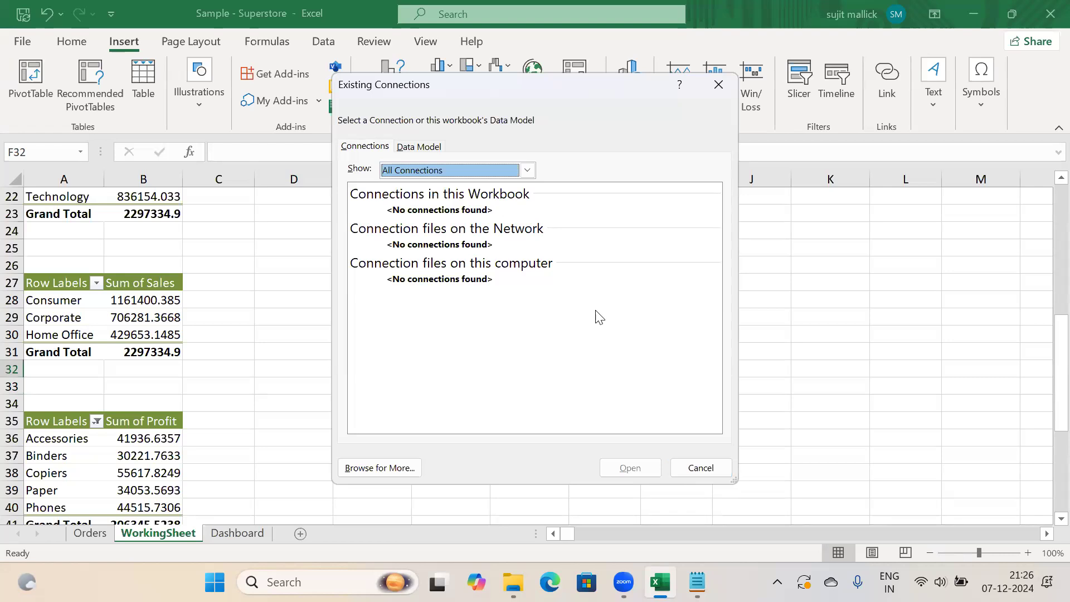
left_click(701, 468)
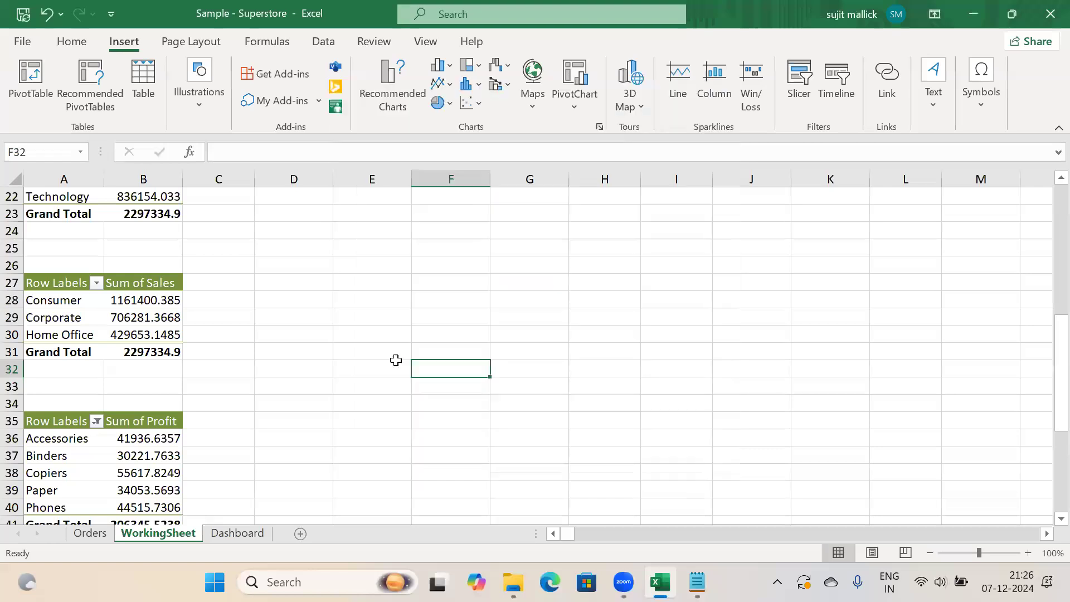
left_click(799, 84)
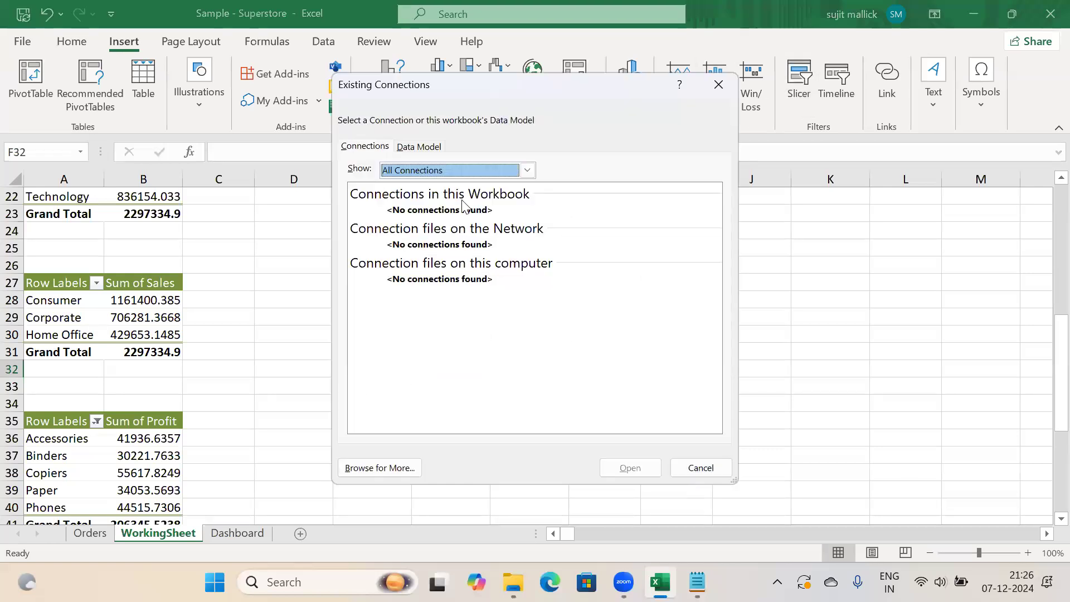
left_click(700, 470)
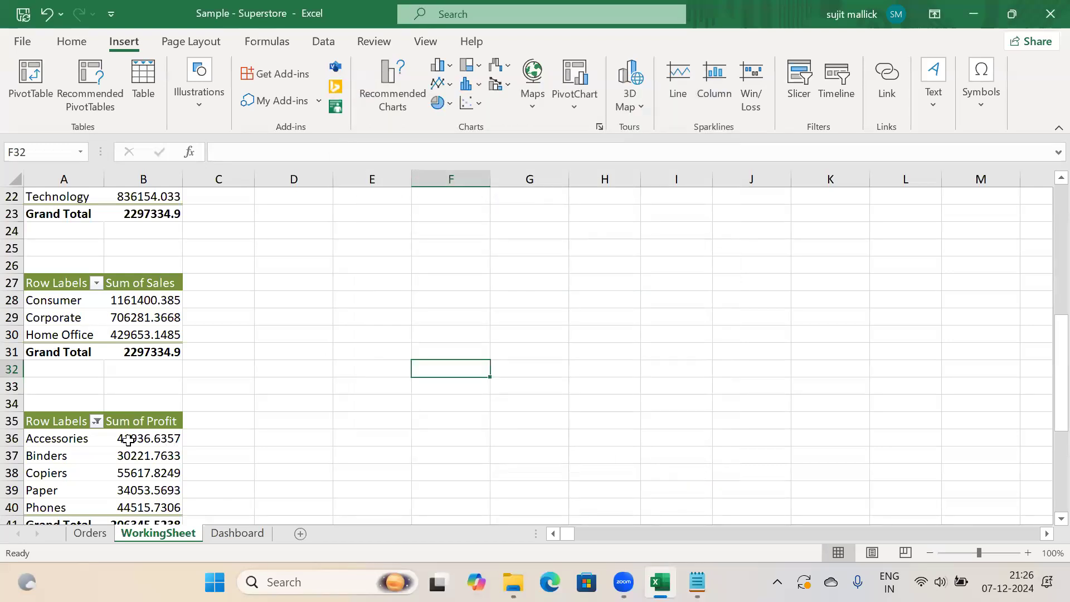
left_click(134, 439)
left_click(131, 313)
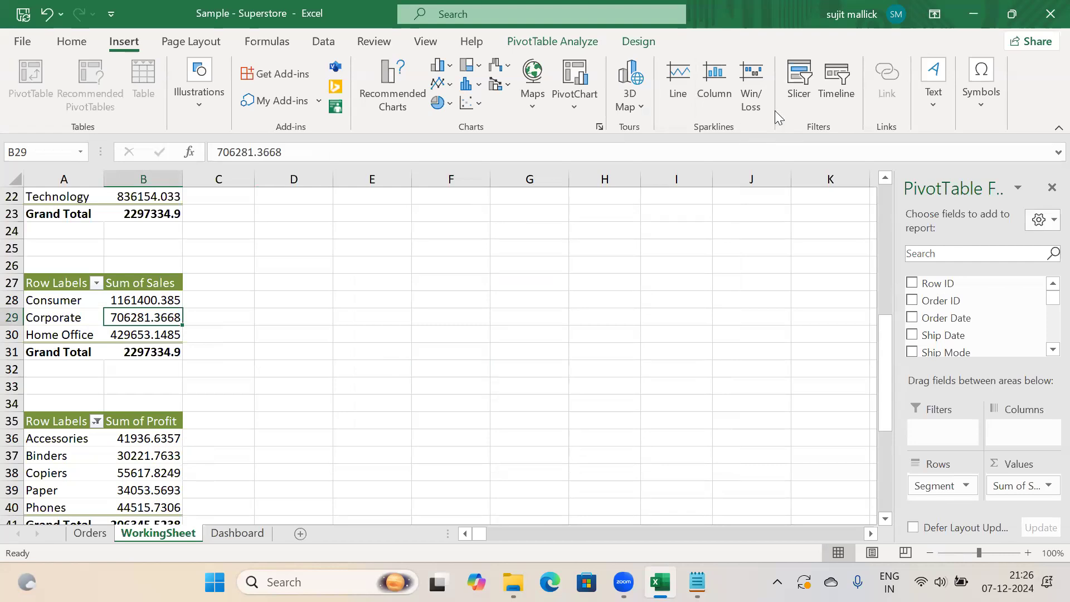
Insert a Region slicer for the Segment sales pivot and drag it beside the tables
left_click(798, 89)
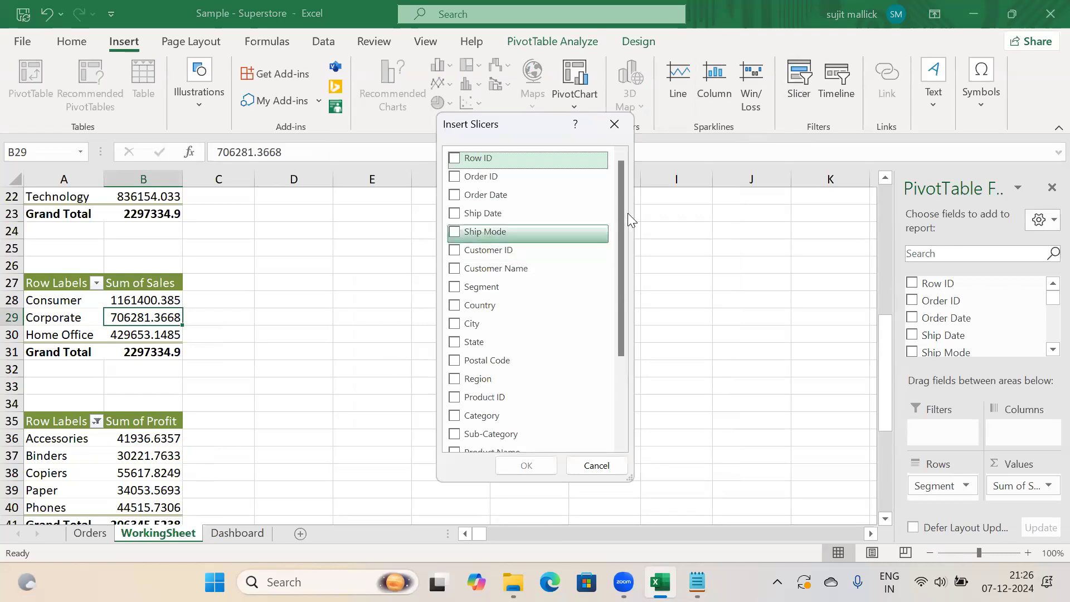
scroll(616, 268, "down", 3)
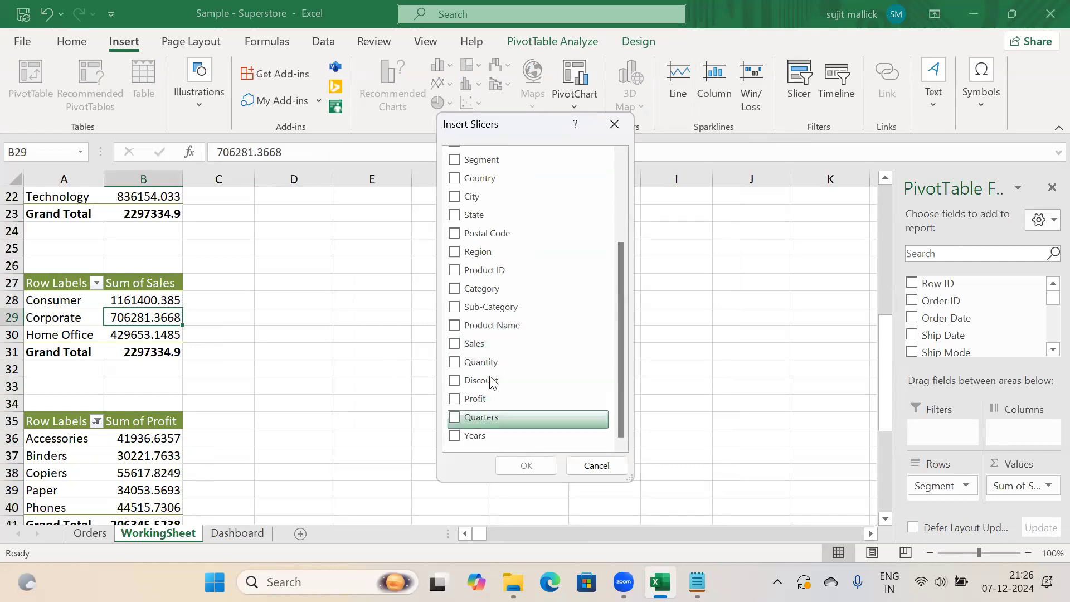
left_click(454, 252)
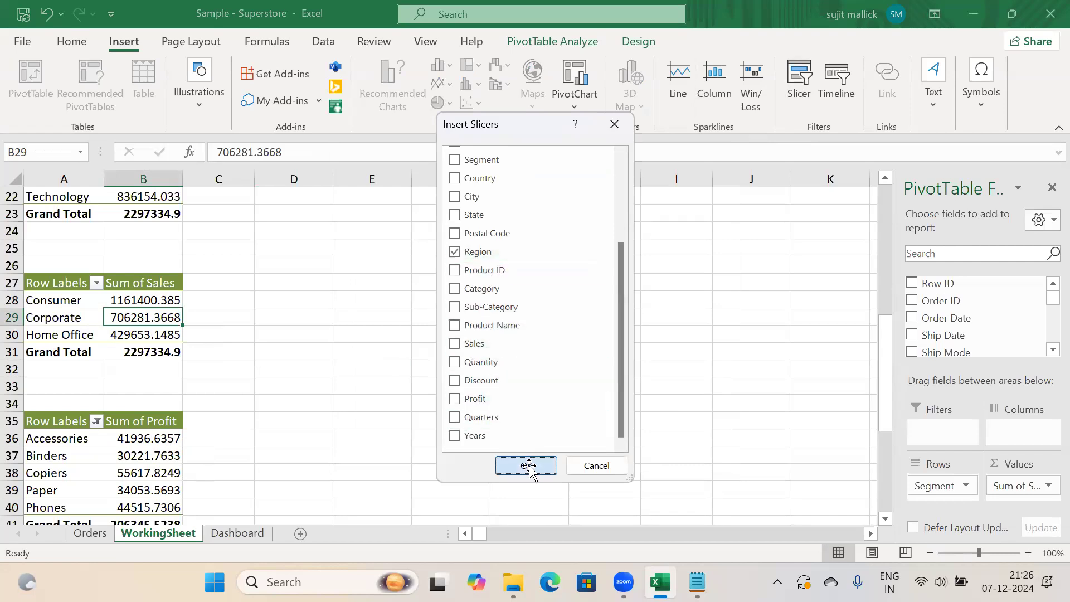
left_click(529, 467)
left_click_drag(452, 413, 495, 375)
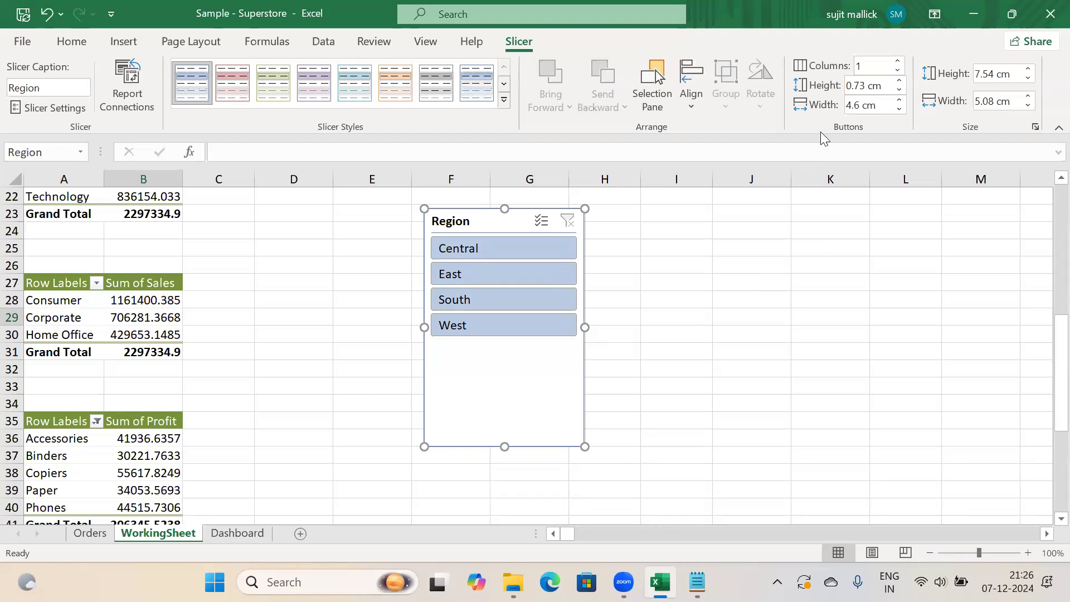
Set the Region slicer to 4 columns and resize it into one wide row of buttons
left_click(878, 66)
type("4")
key("Return")
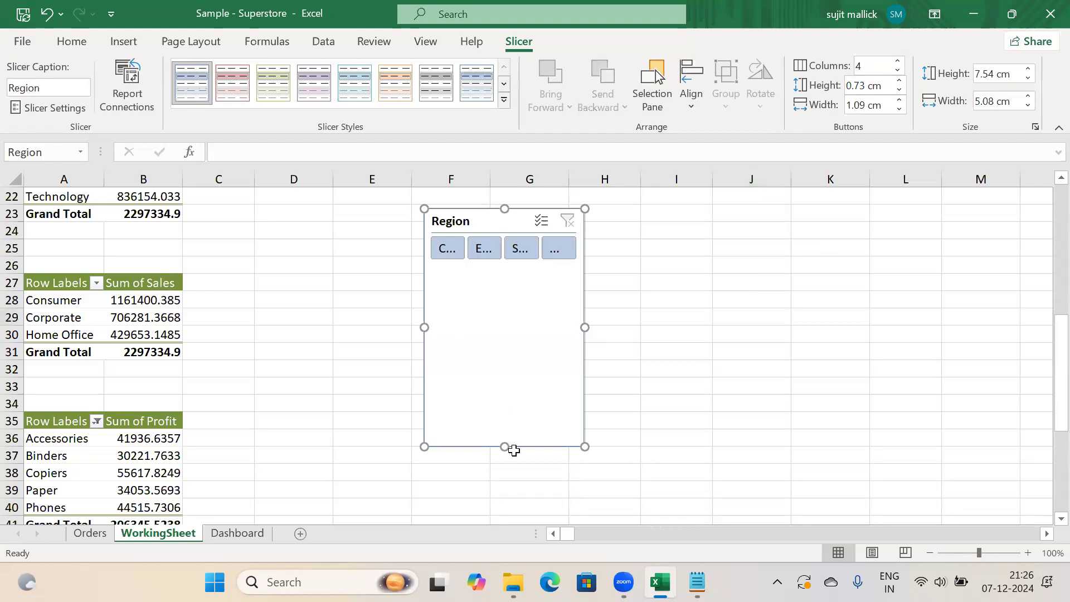
left_click_drag(505, 447, 525, 271)
left_click_drag(583, 240, 691, 245)
left_click(730, 283)
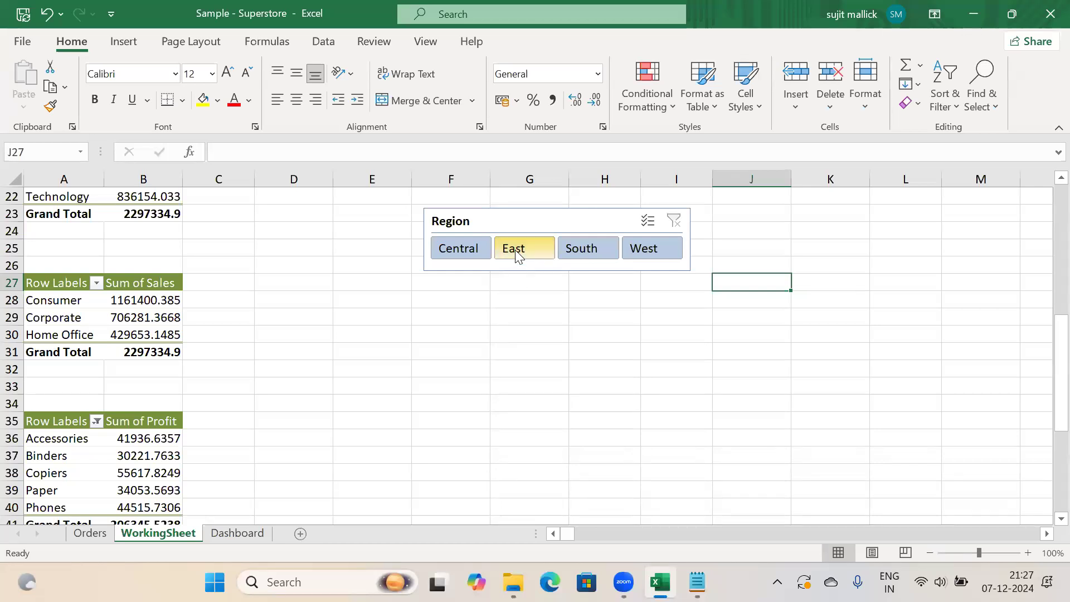
Test the Region slicer on East, South, West and Central, ending on East (678916.24)
left_click(515, 250)
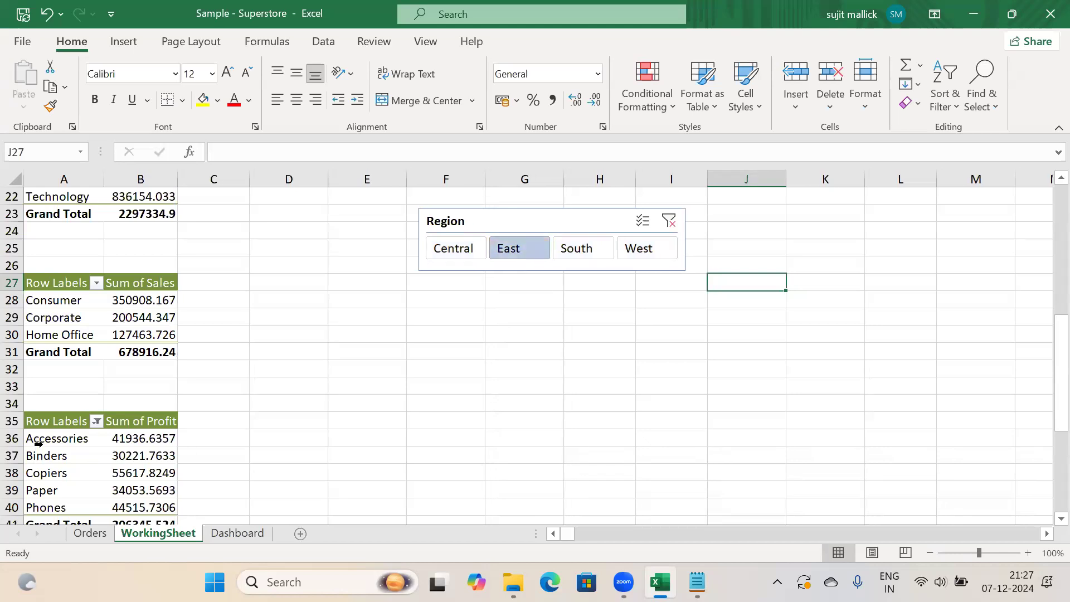
mouse_move(139, 442)
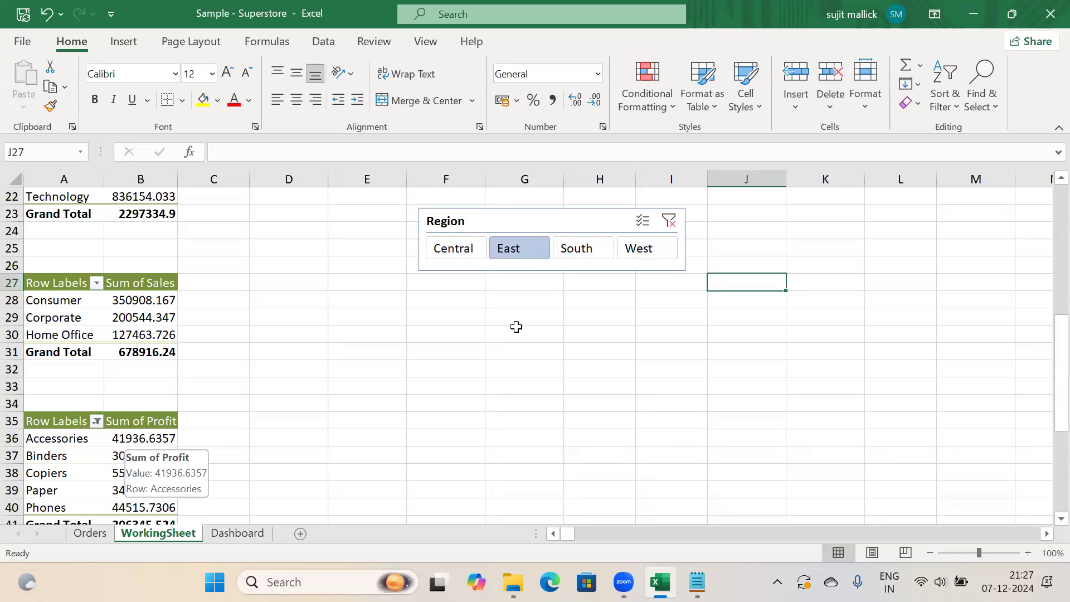
left_click(574, 254)
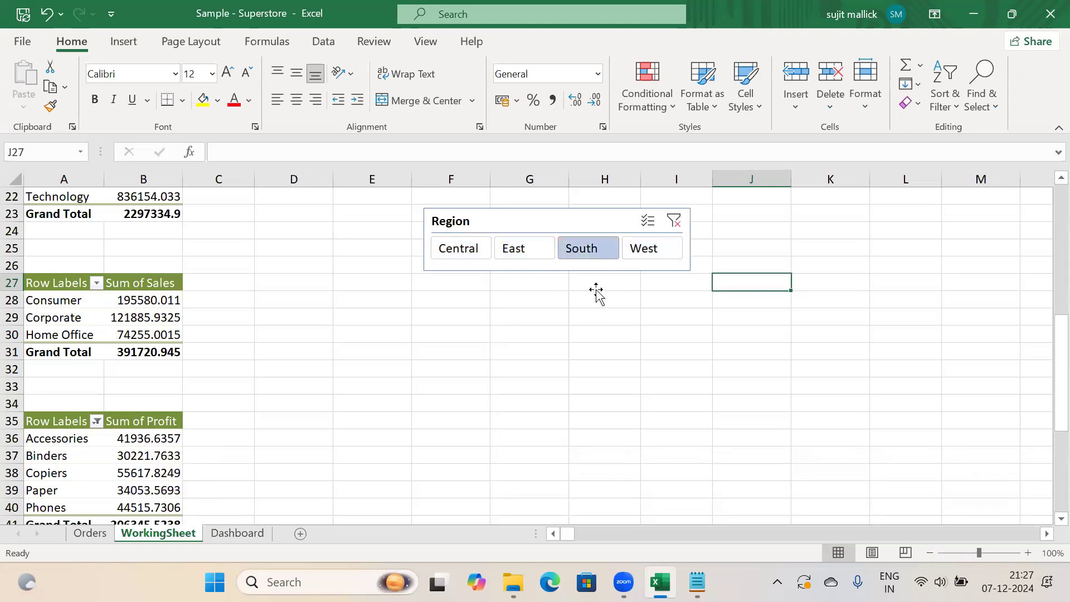
left_click(644, 256)
left_click(586, 257)
left_click(529, 251)
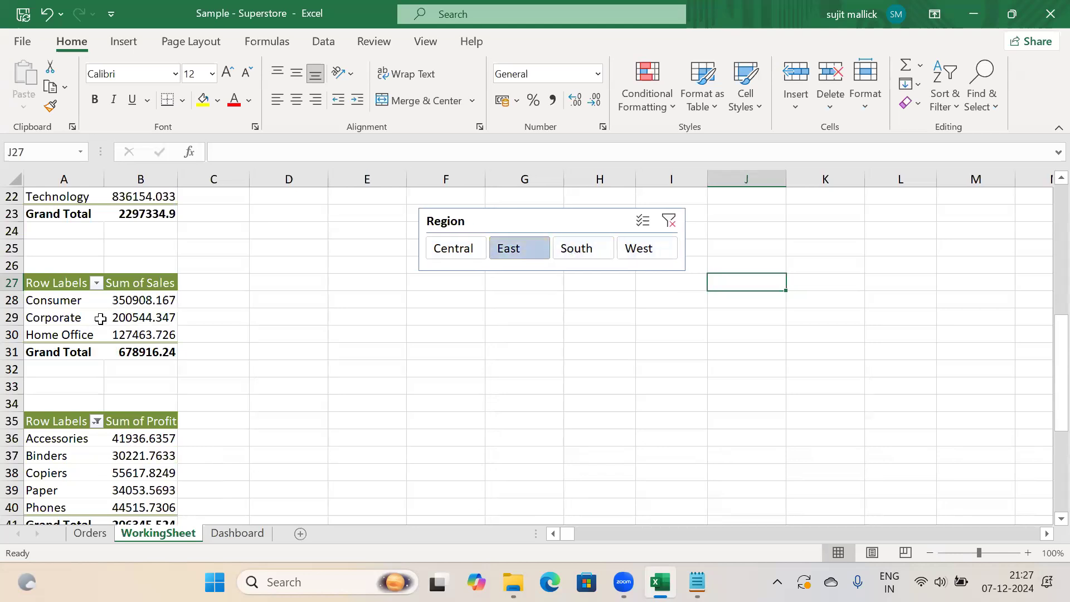
left_click(467, 251)
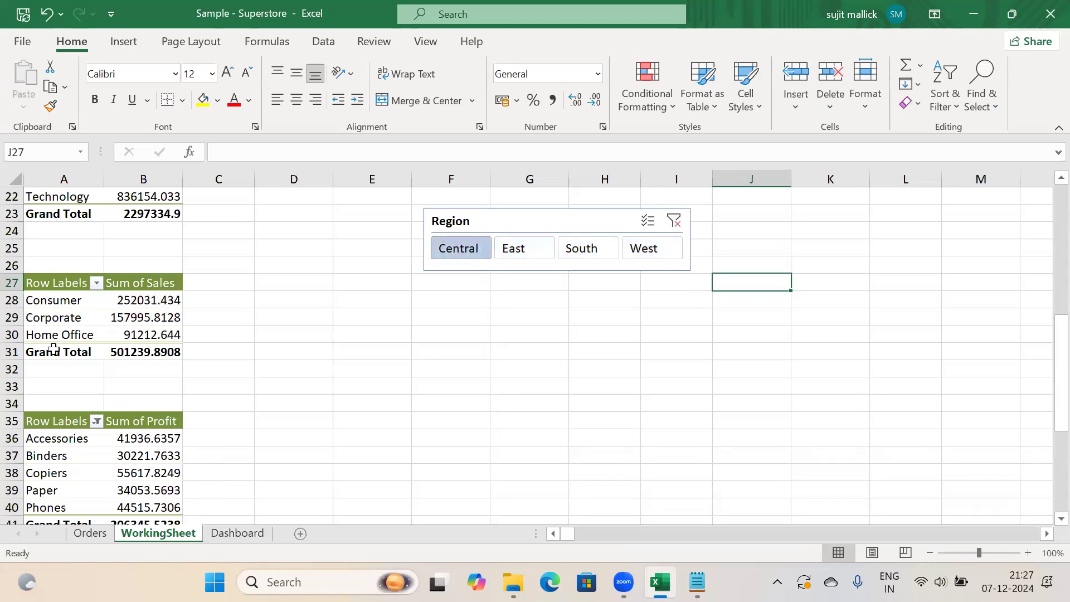
left_click(539, 254)
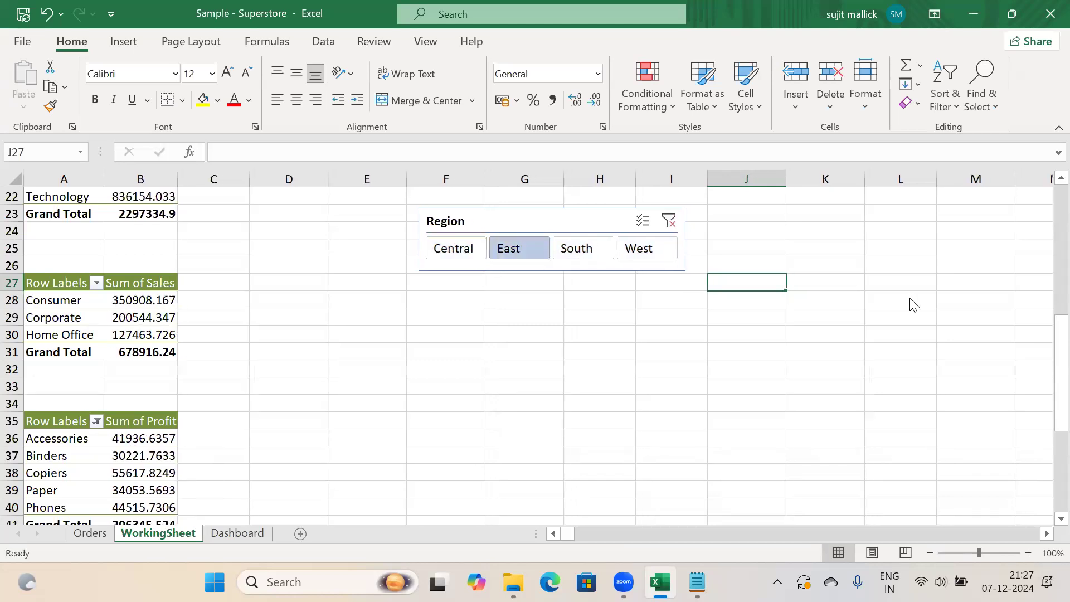
Reposition the Region slicer beside the summary totals
left_click_drag(1044, 363, 1051, 277)
left_click_drag(542, 444, 467, 224)
left_click_drag(1061, 267, 1059, 222)
Cycle through the region filters, then clear the Region filter to restore the 2297334.9 total
left_click(520, 408)
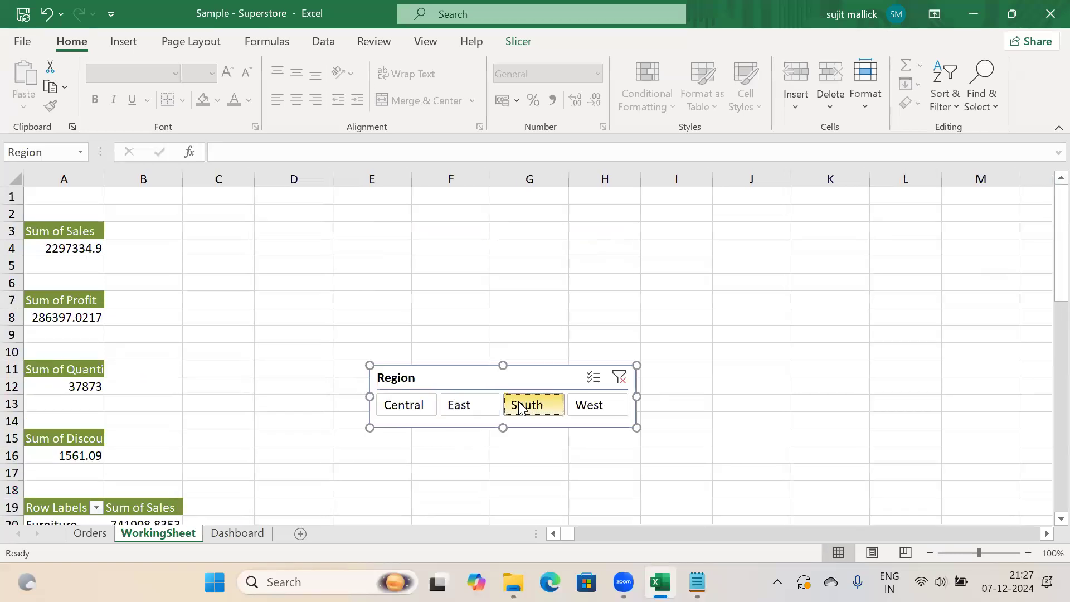
left_click(592, 412)
left_click(538, 411)
left_click(481, 411)
left_click(521, 409)
left_click(576, 406)
left_click(621, 378)
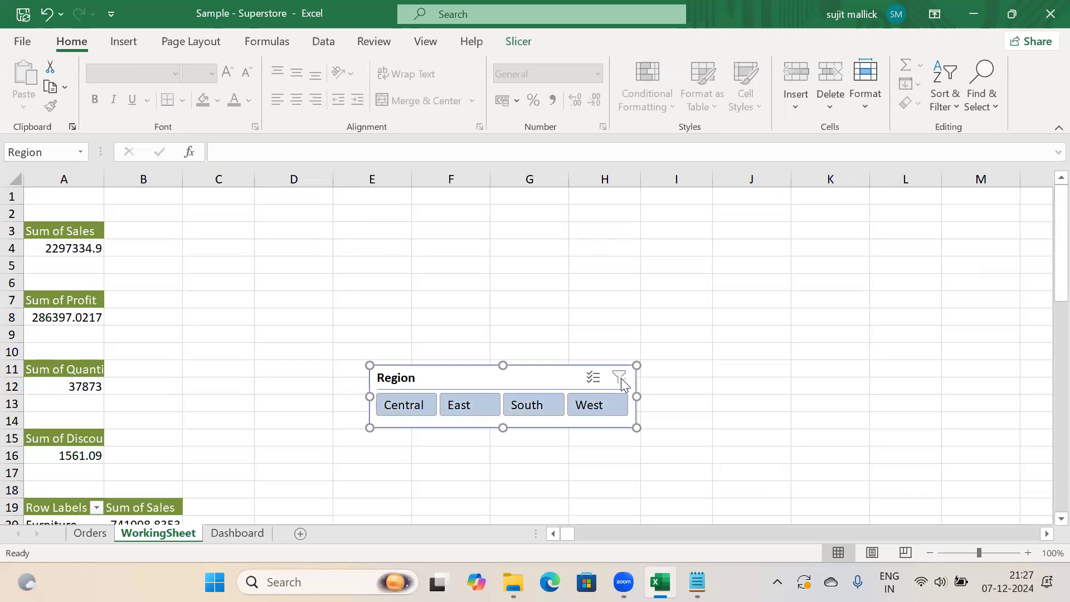
Move the Region slicer up beside the top sum values at rows 4–7
left_click_drag(510, 382, 514, 252)
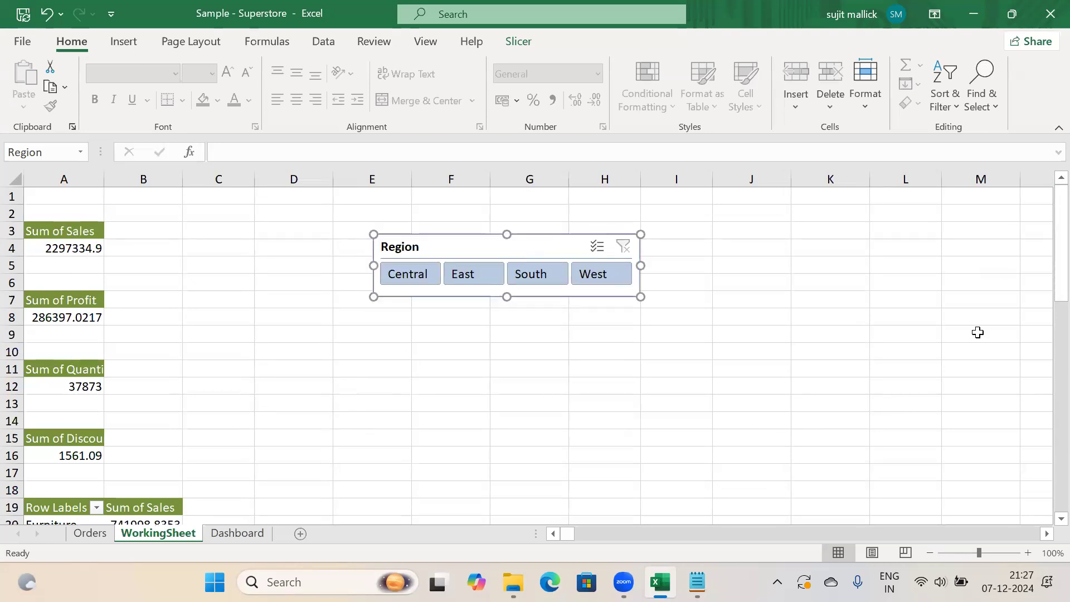
left_click_drag(1045, 262, 1044, 209)
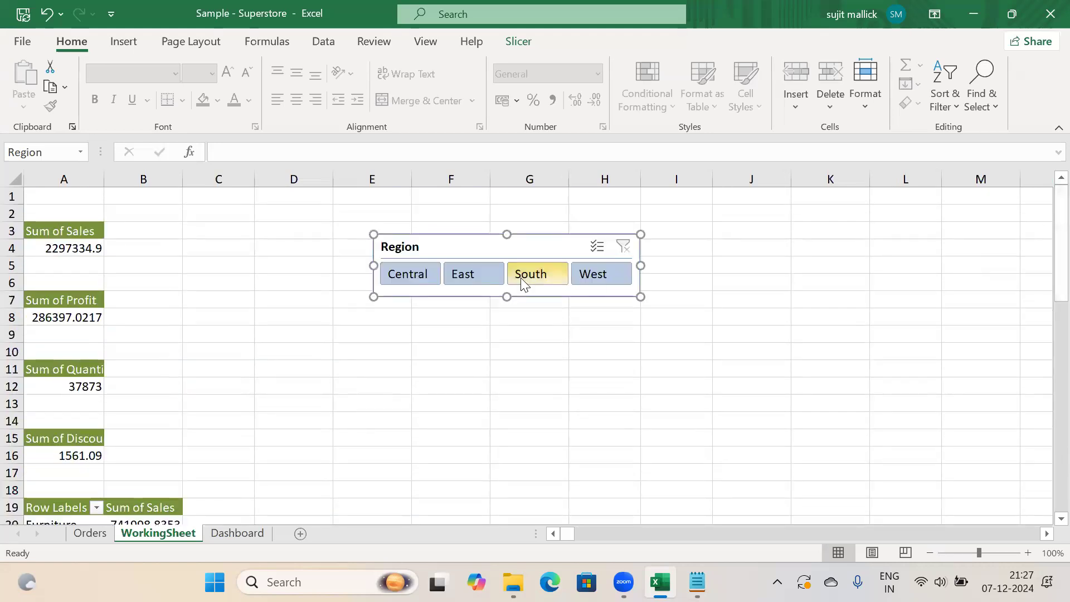
left_click(529, 43)
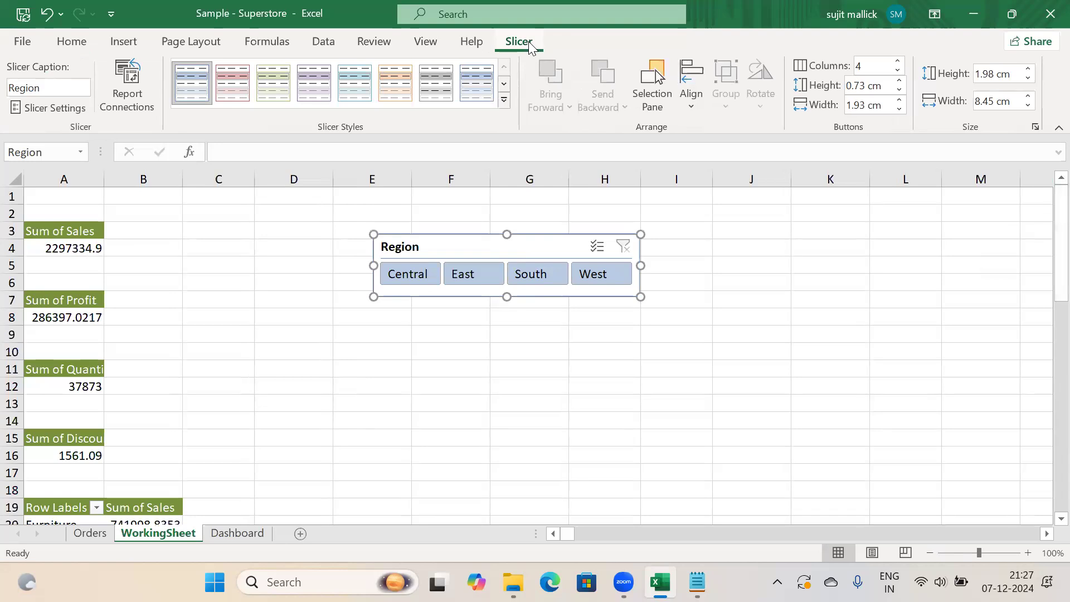
In Report Connections, tick PivotTable1, 2, 4, 5 and 7 for the Region slicer
left_click(121, 81)
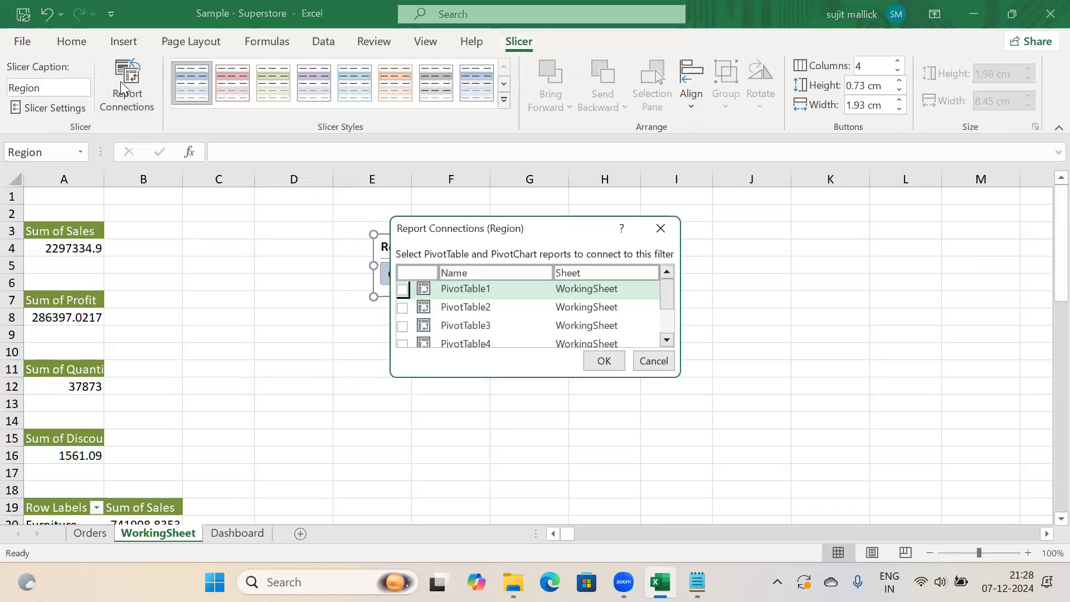
left_click(403, 289)
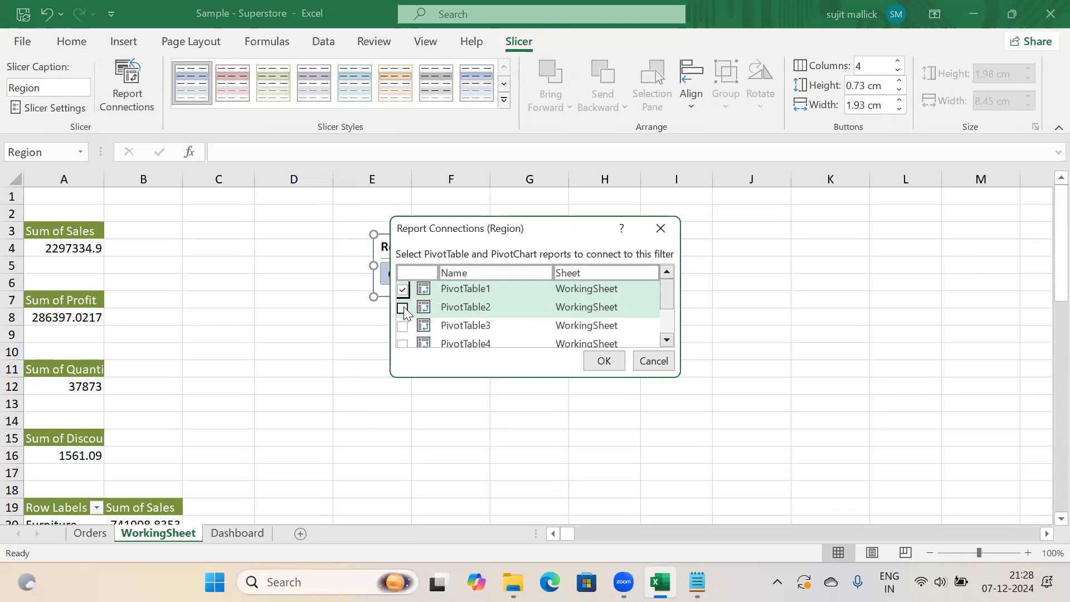
left_click(403, 308)
left_click(403, 344)
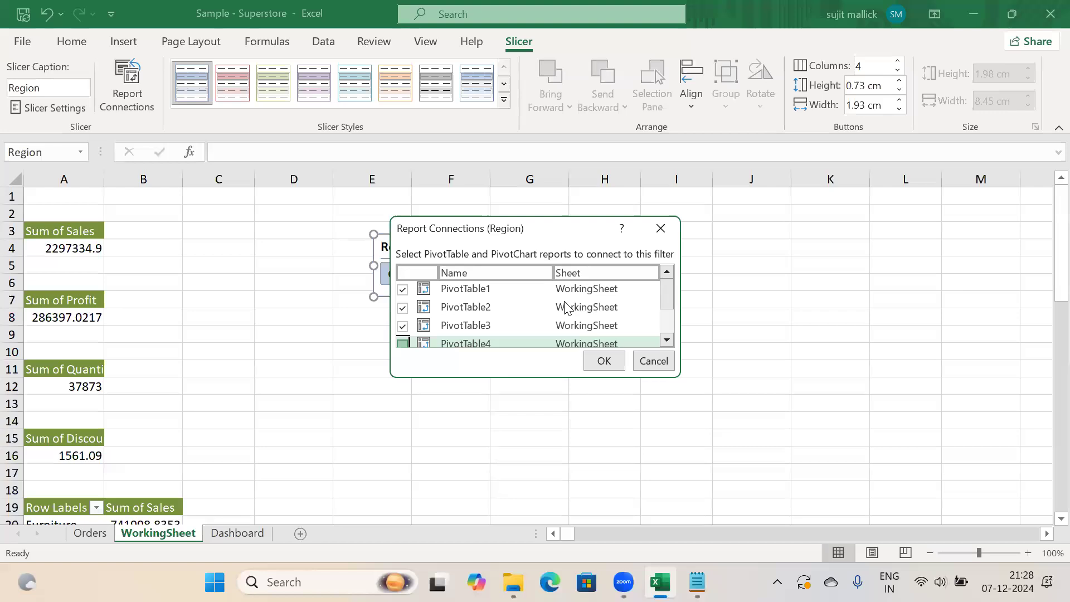
scroll(666, 324, "down", 2)
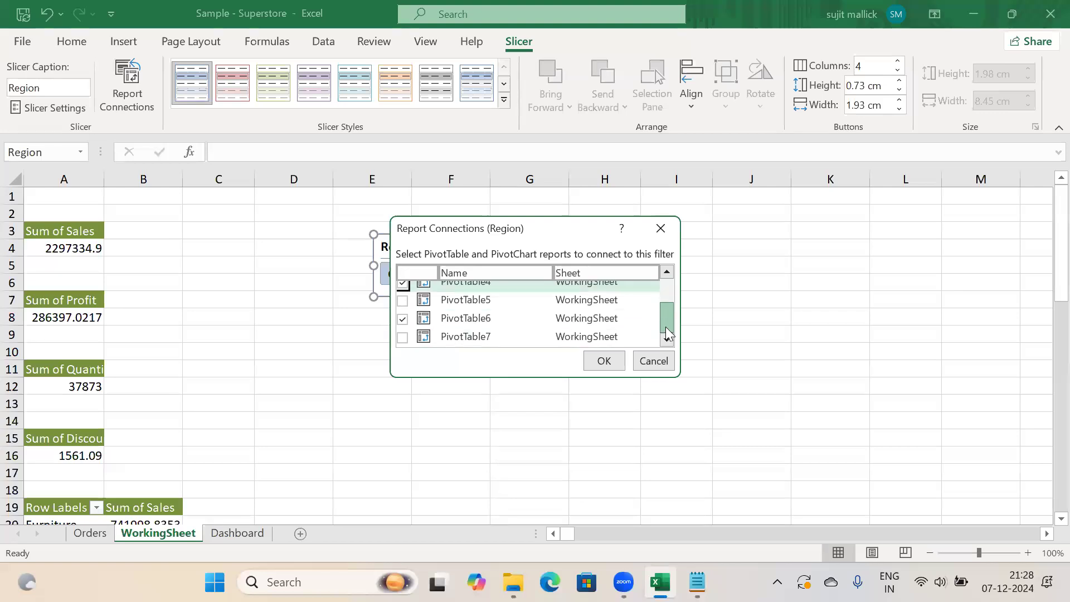
left_click(404, 302)
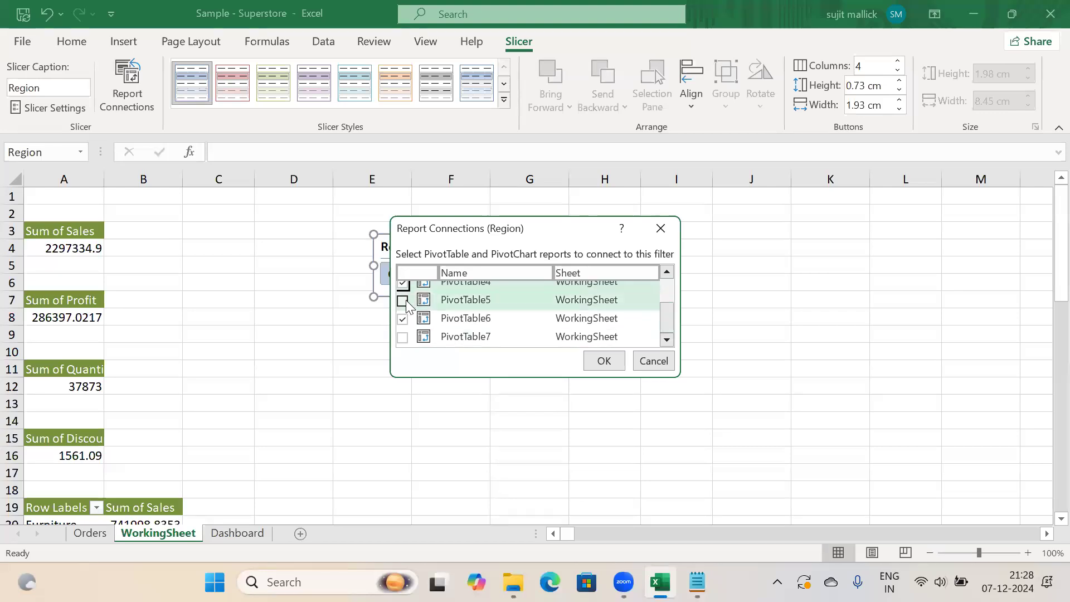
left_click(402, 339)
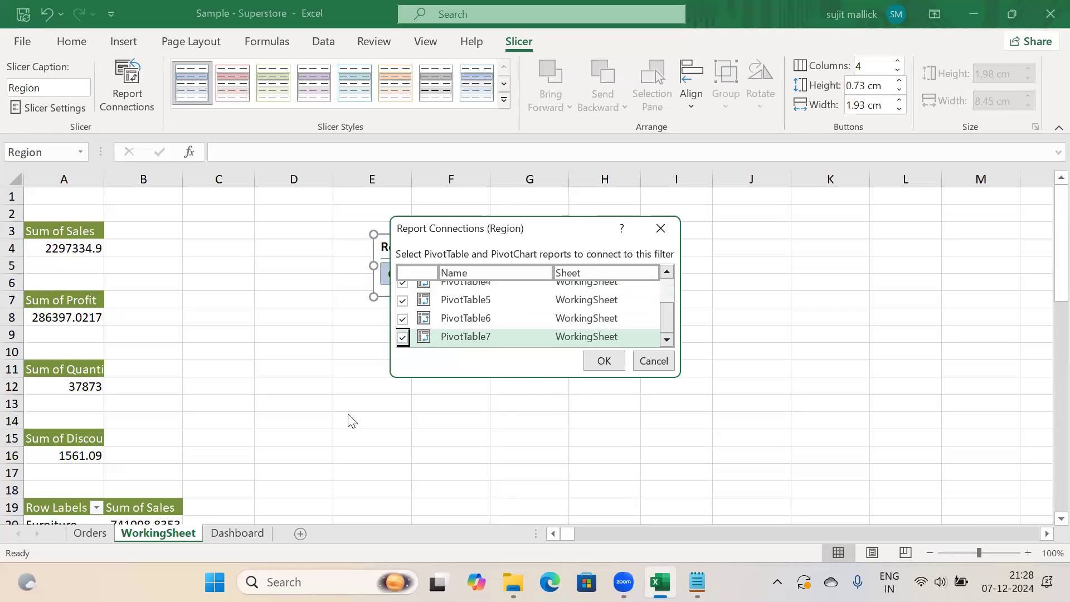
left_click_drag(669, 312, 670, 277)
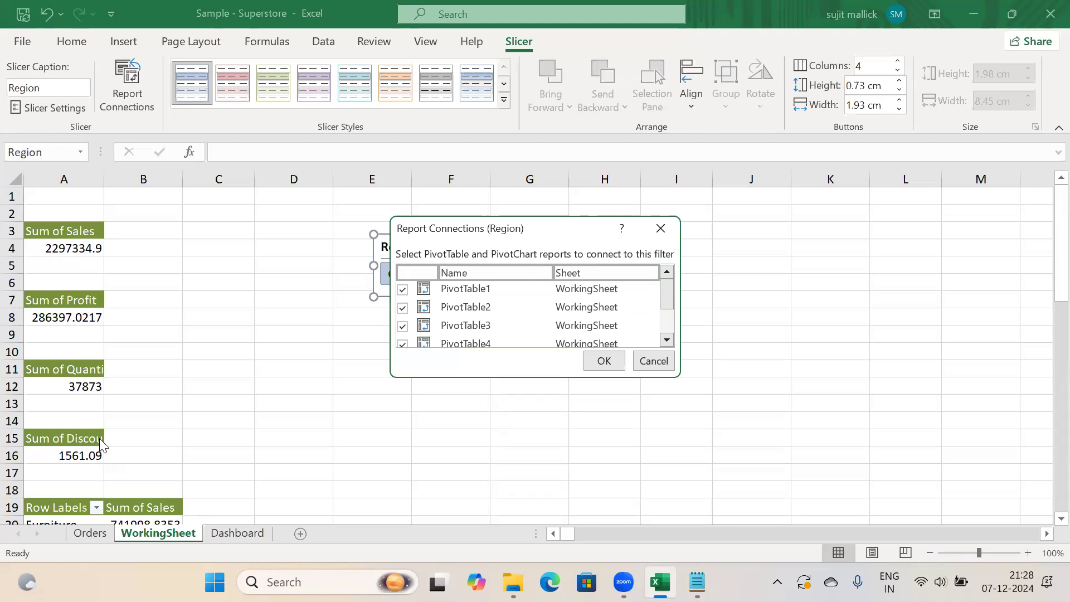
Revise the ticks to connect PivotTable6 and PivotTable4, confirm, and go to the Dashboard sheet
left_click(403, 290)
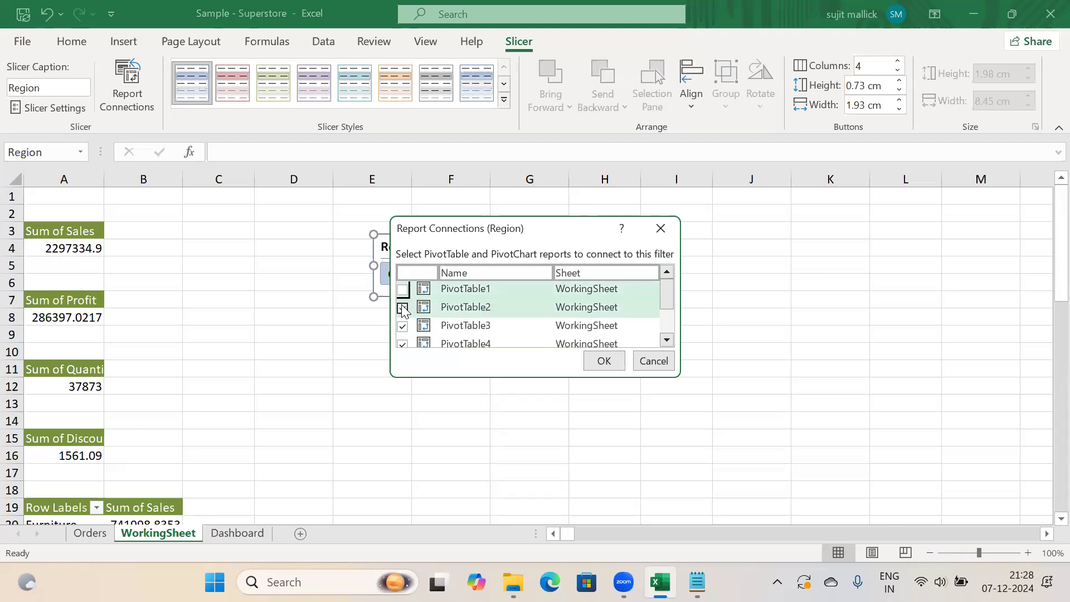
left_click(403, 308)
left_click(403, 326)
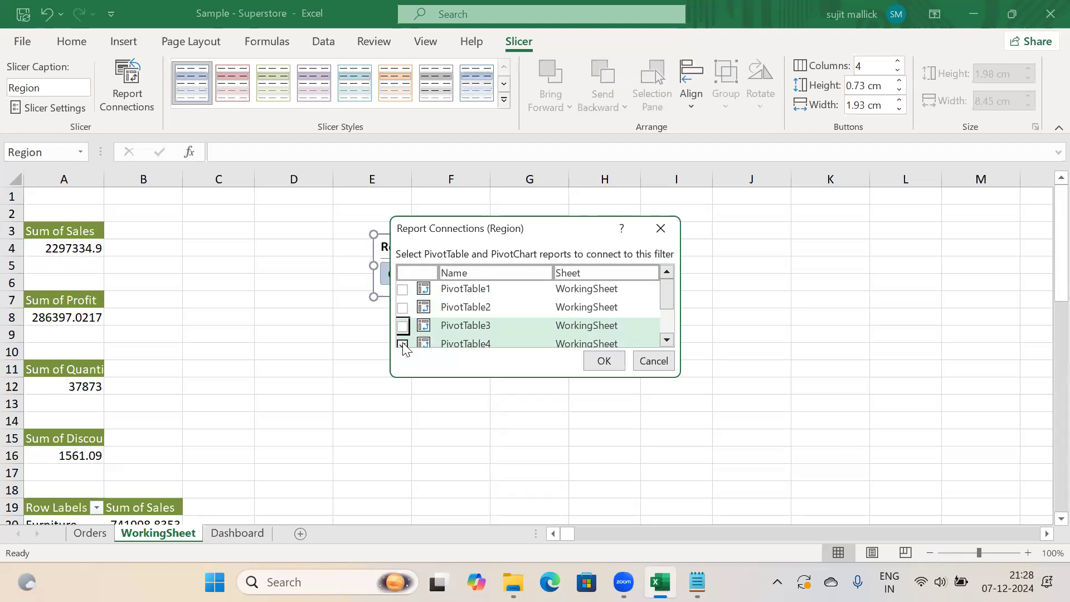
left_click(403, 344)
left_click_drag(667, 290, 667, 315)
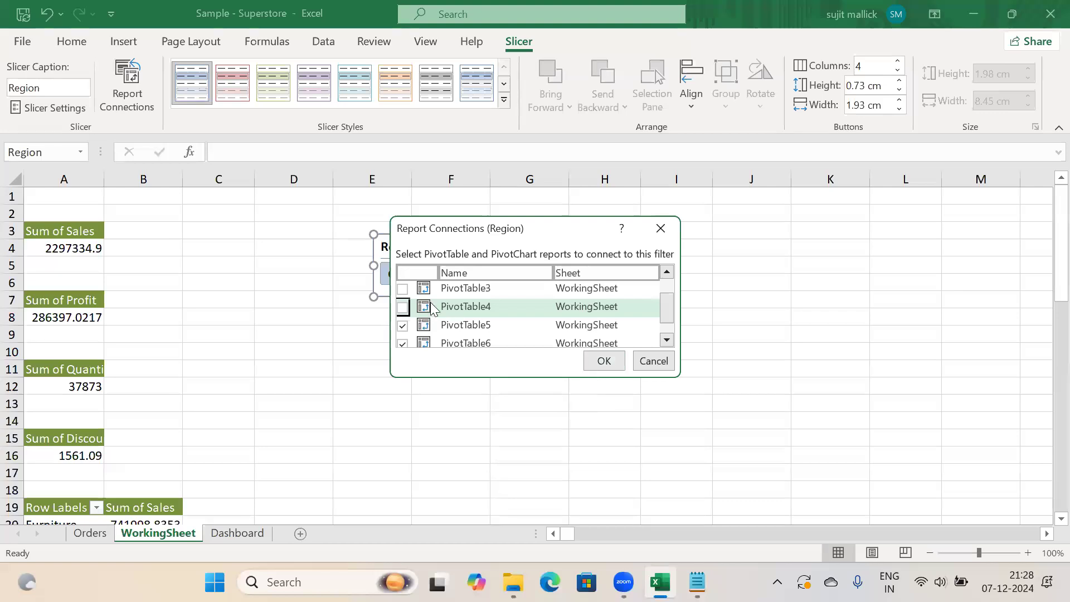
left_click(403, 344)
left_click(403, 307)
left_click(604, 361)
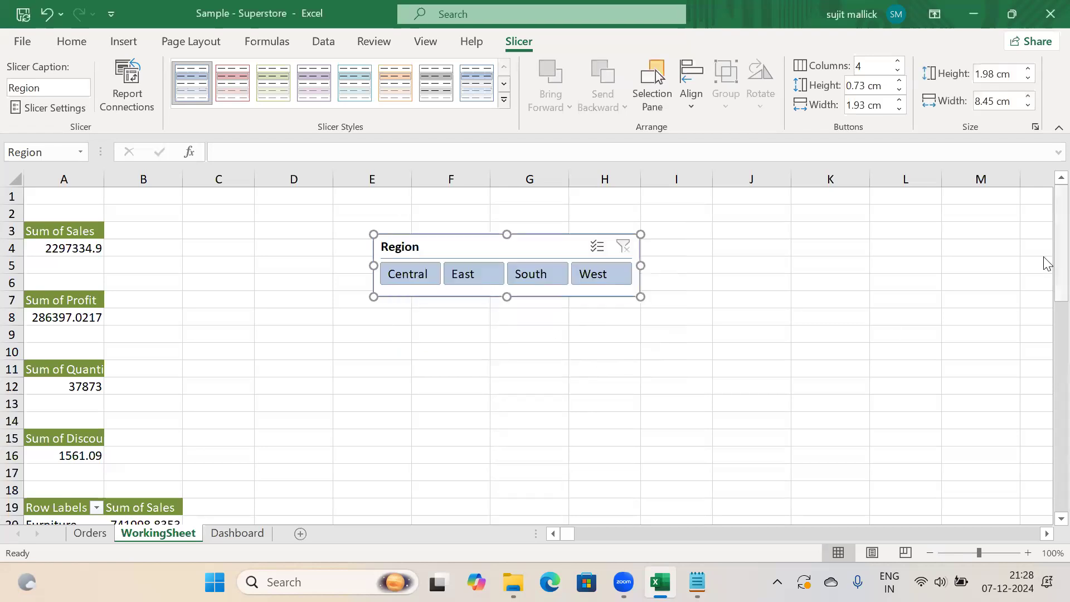
left_click_drag(1046, 262, 1046, 223)
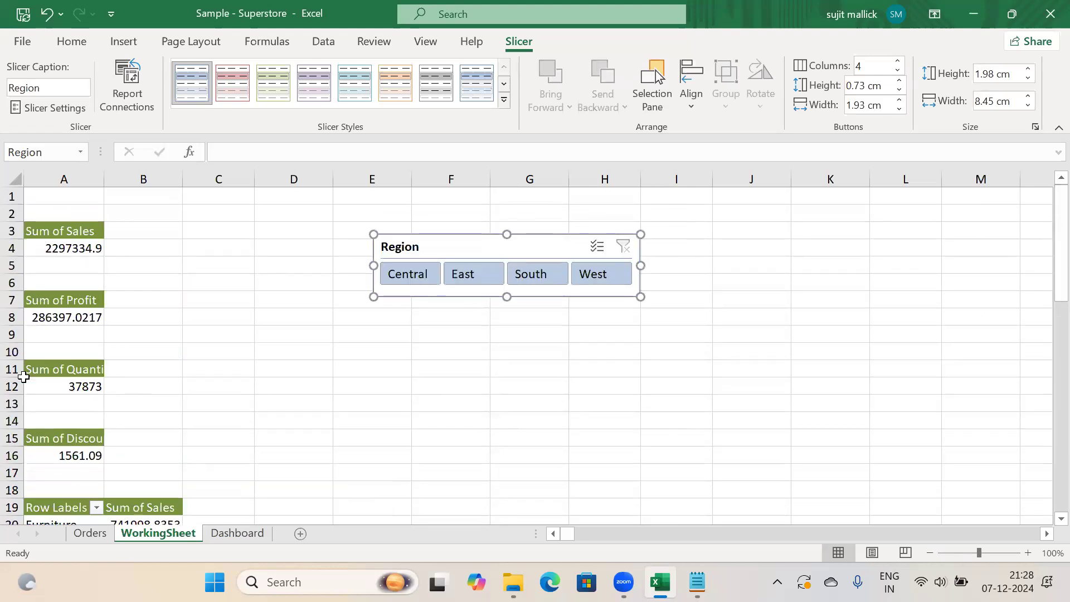
left_click(223, 533)
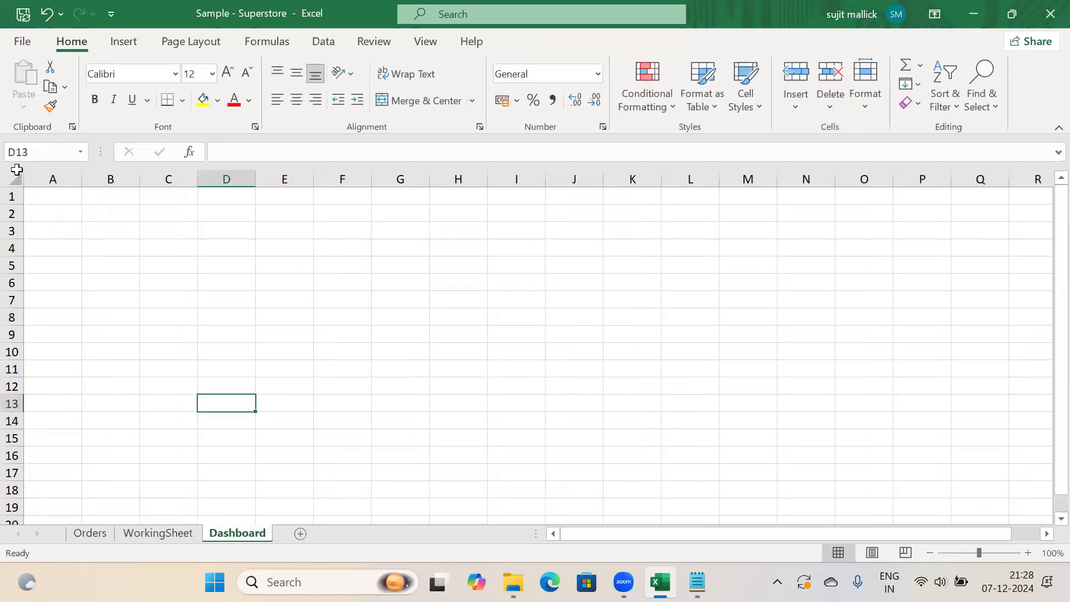
Fill the entire Dashboard sheet with the light tan theme colour
left_click(12, 177)
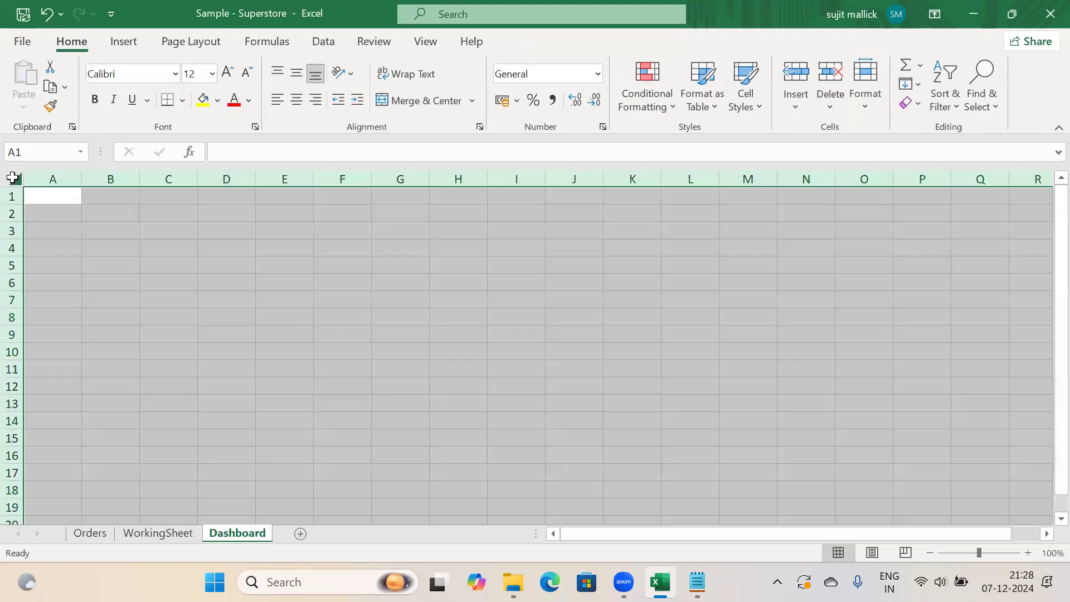
left_click(218, 100)
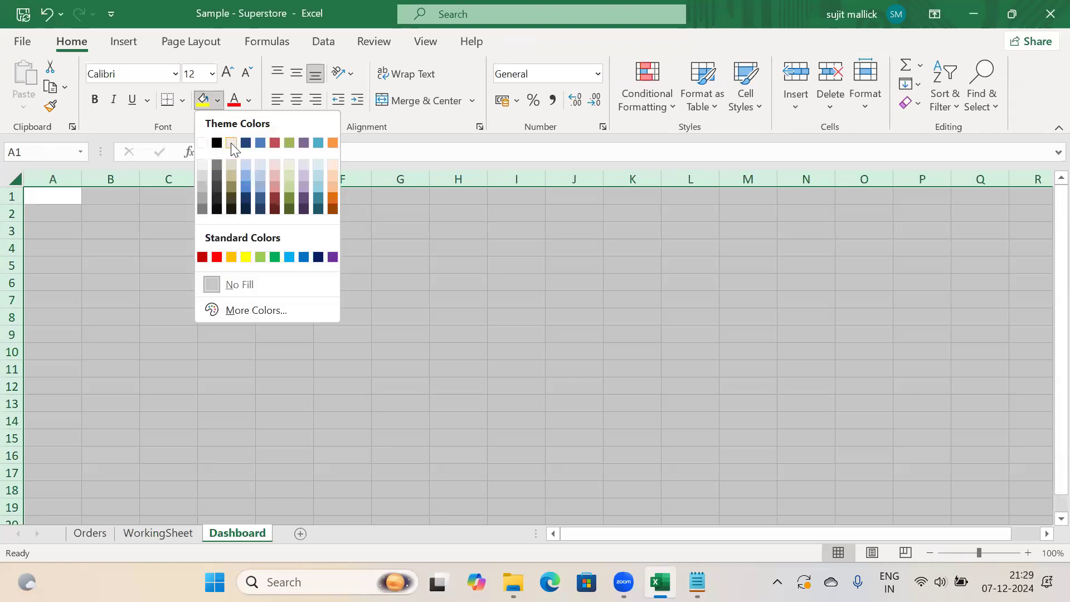
left_click(231, 145)
left_click(220, 304)
left_click(457, 283)
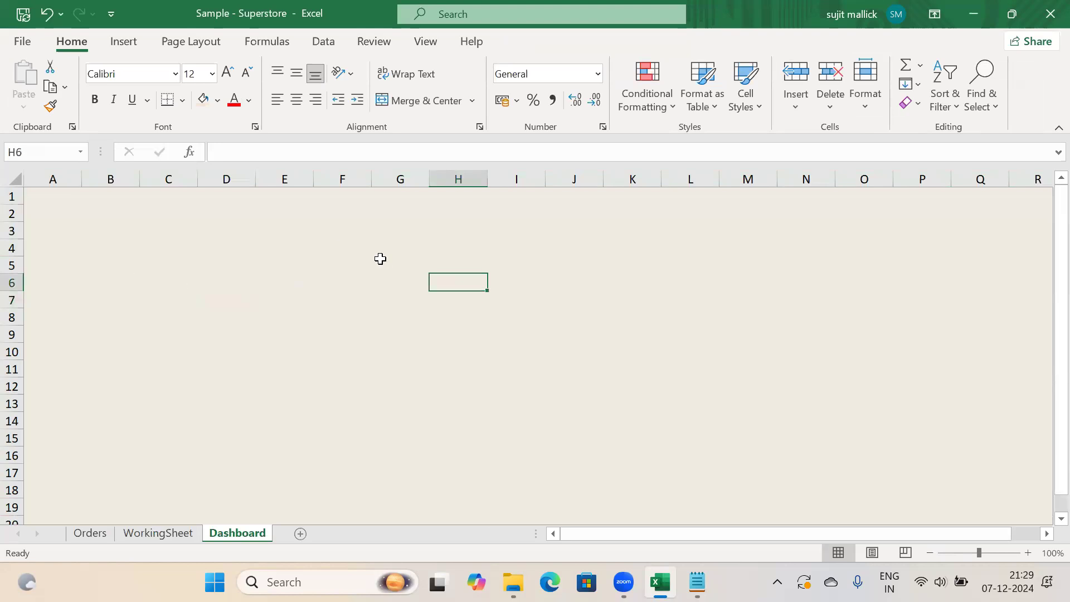
Check the Sum of Sales value in WorkingSheet cell A4, then return to Dashboard
left_click(169, 540)
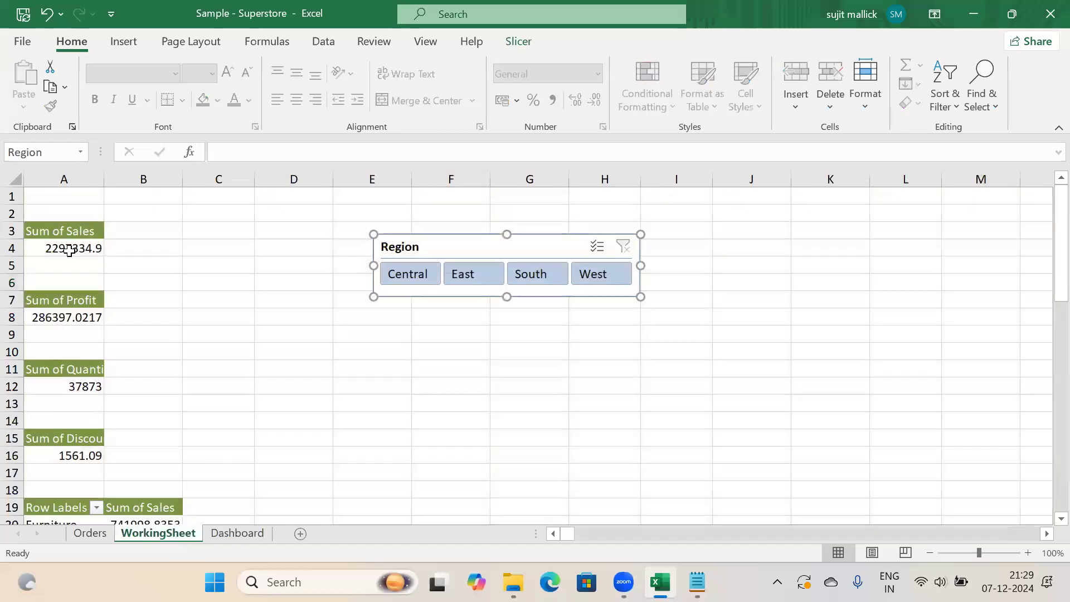
left_click(67, 246)
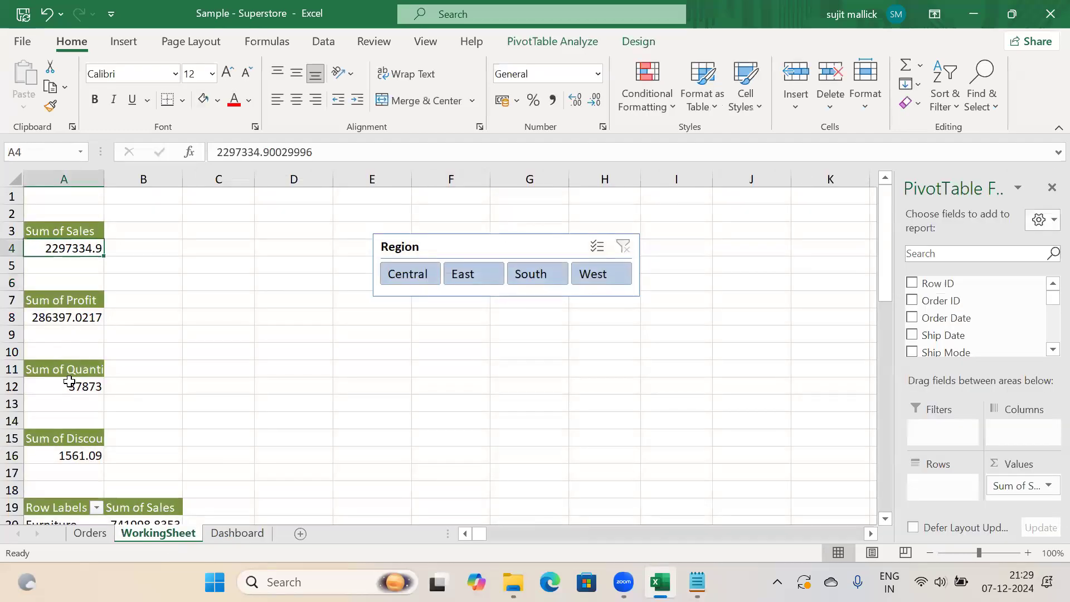
key("ctrl+Page_Down")
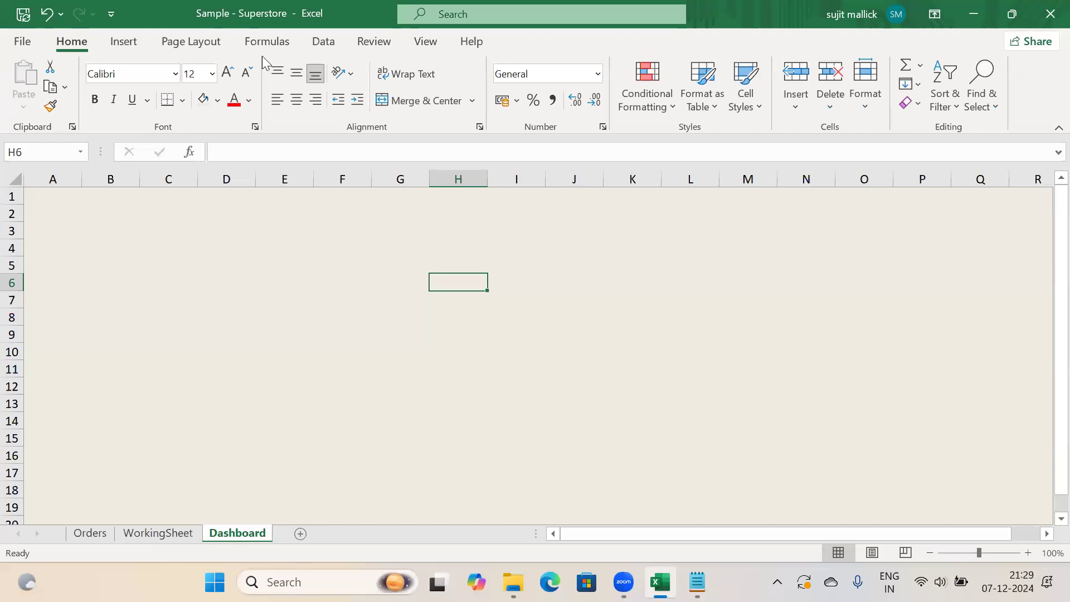
left_click(131, 43)
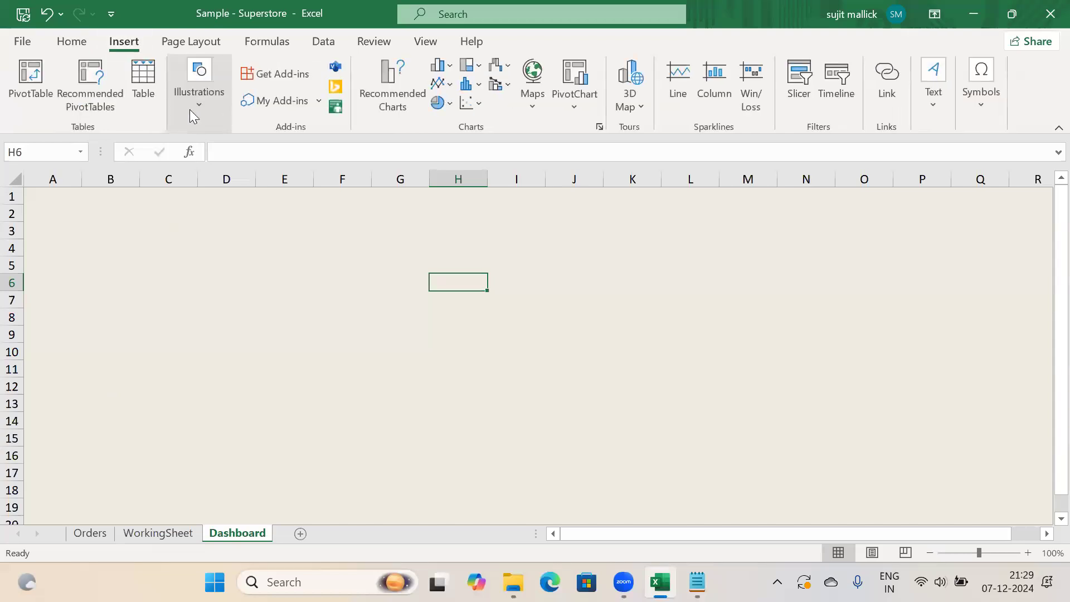
Draw a blue rounded rectangle over B4:D8 on the Dashboard and nudge it left
left_click(190, 109)
left_click(229, 177)
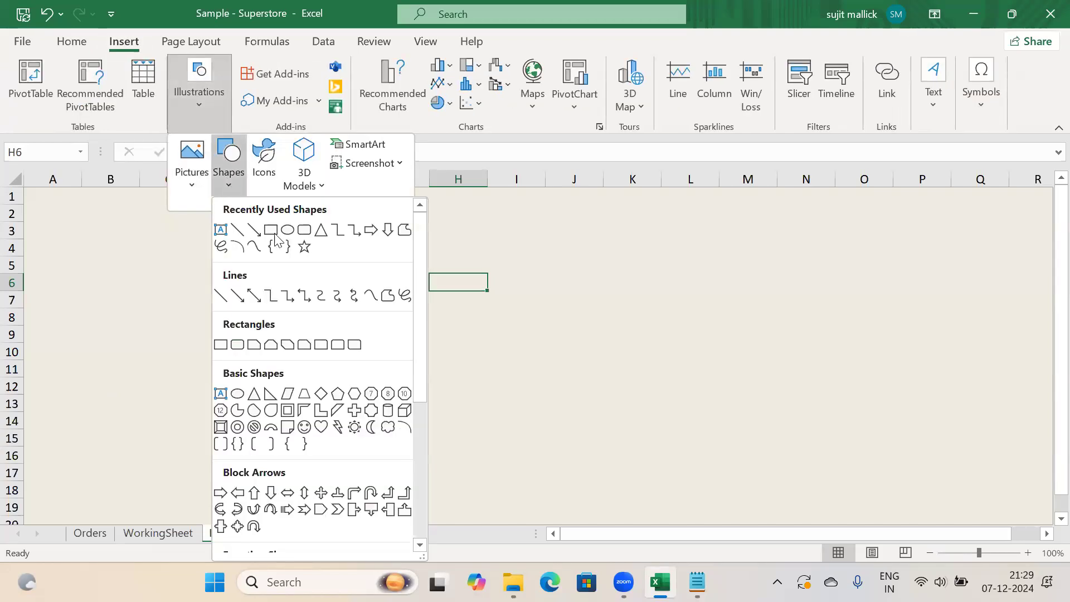
left_click(304, 229)
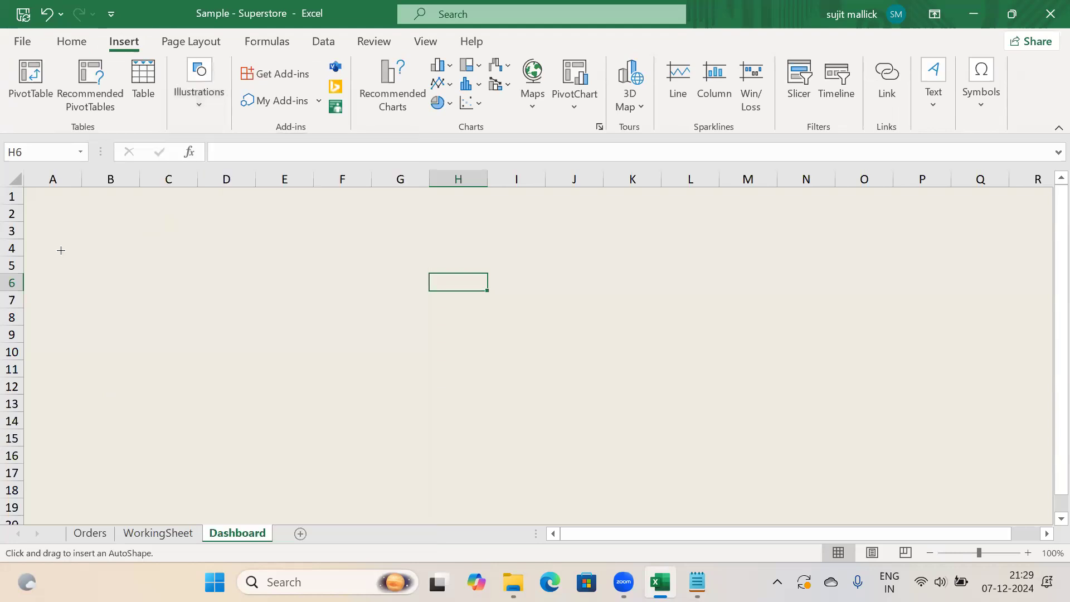
left_click_drag(63, 249, 211, 312)
left_click_drag(164, 284, 134, 278)
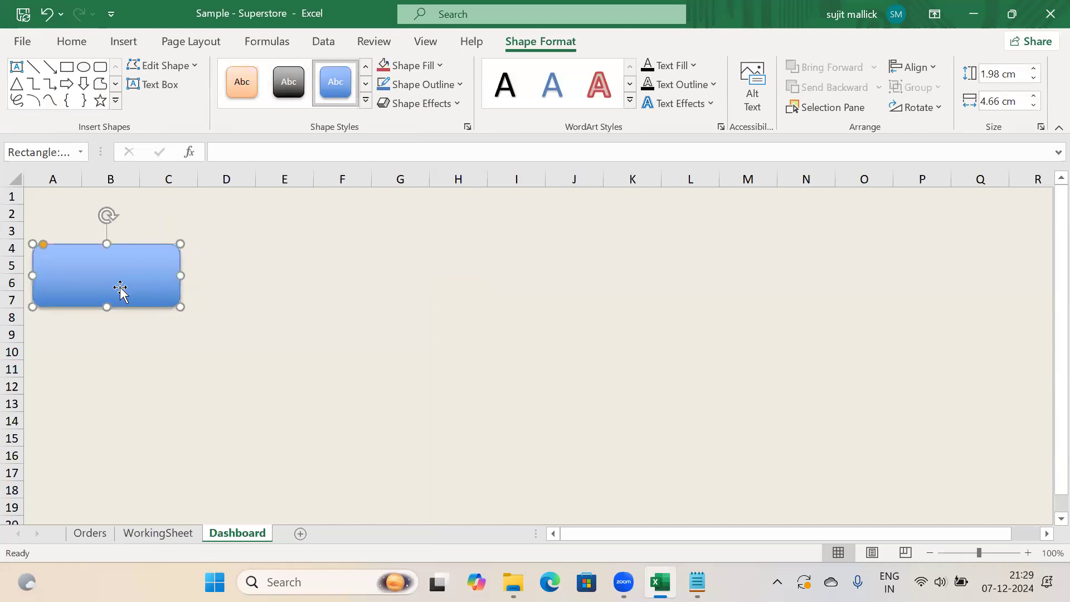
left_click(156, 534)
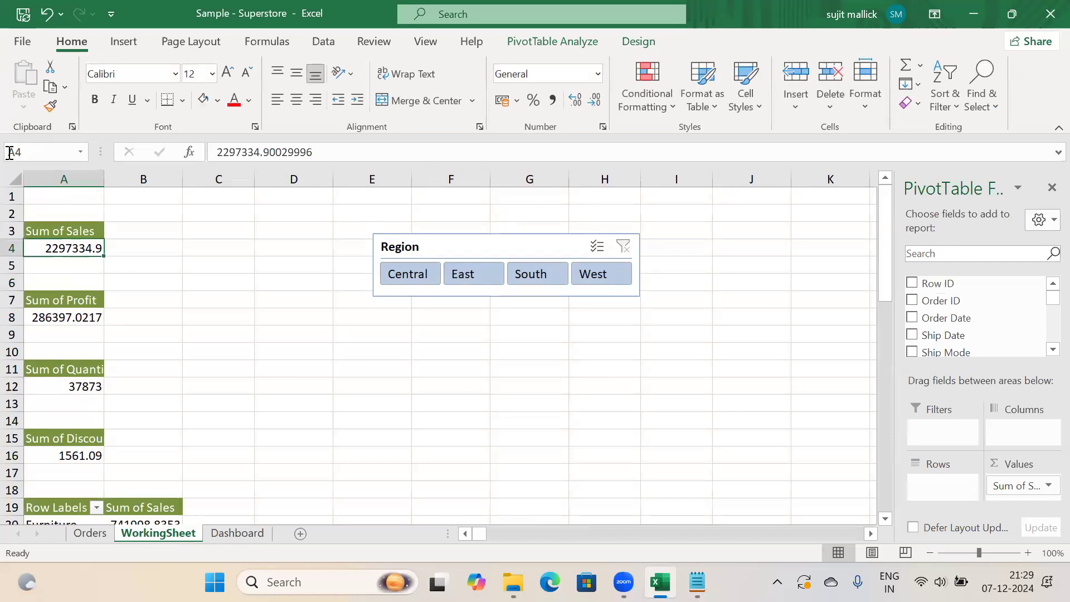
key("ctrl+Page_Down")
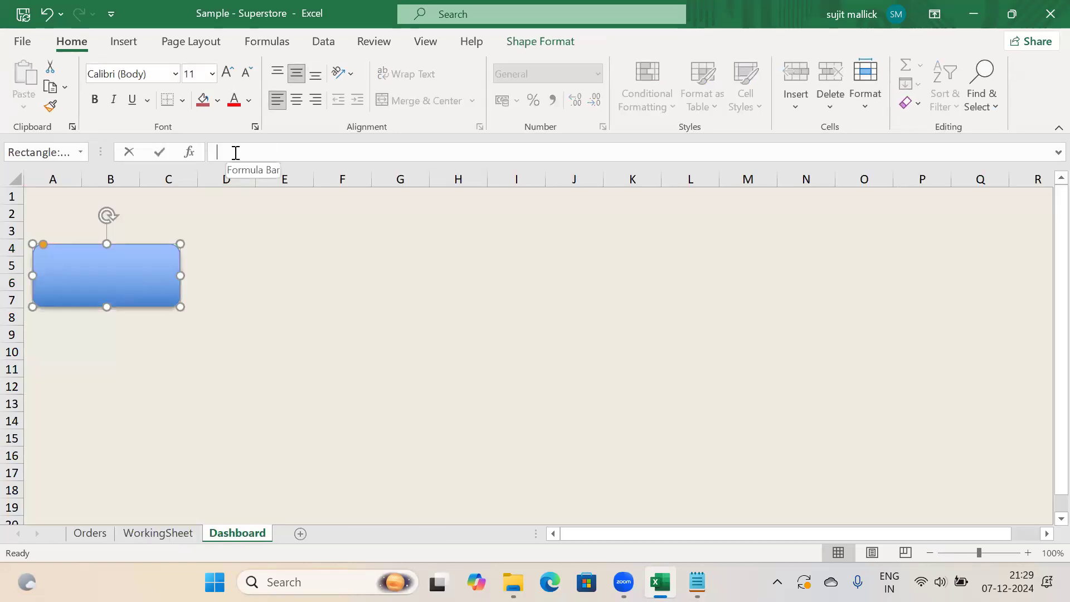
Link the rectangle to =WorkingSheet!A4 so it shows 2297334.9, then reposition it
left_click(235, 152)
type("=")
left_click(158, 534)
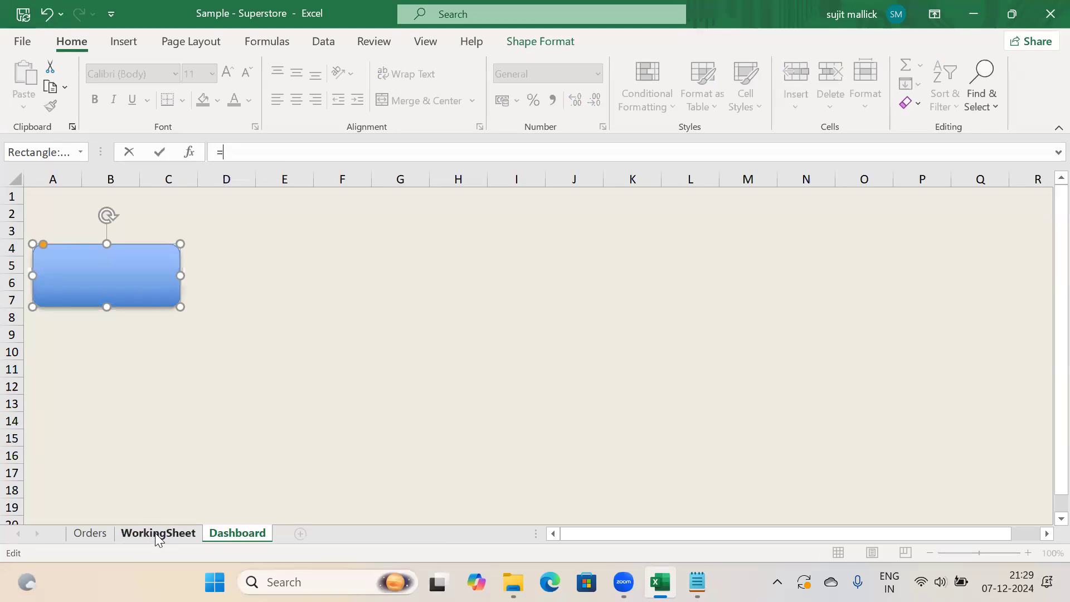
type("WorkingSheet!")
key("Caps_Lock")
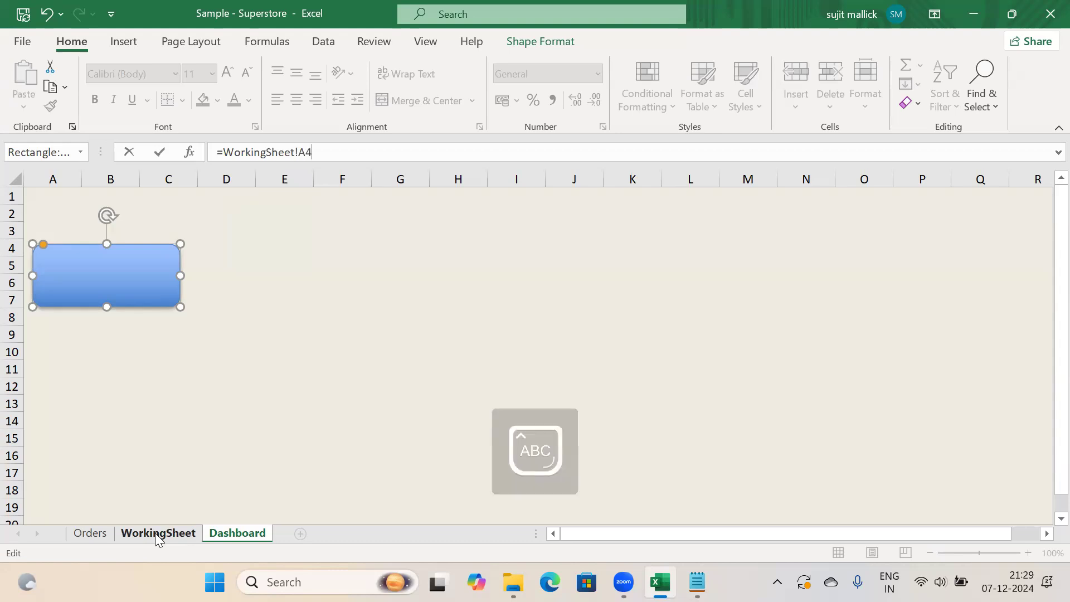
key("Return")
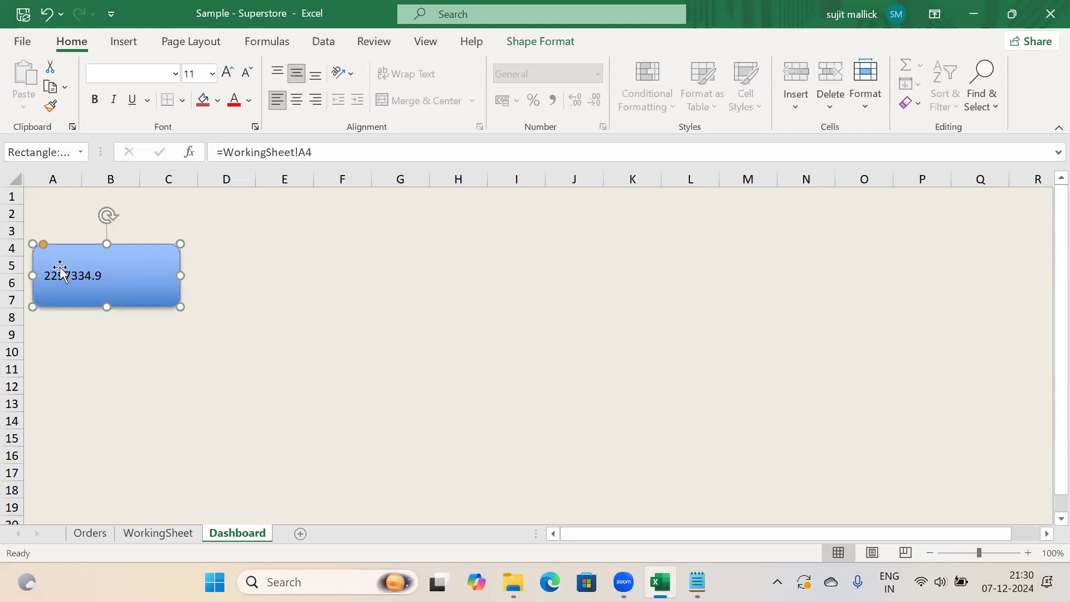
left_click_drag(89, 285, 118, 281)
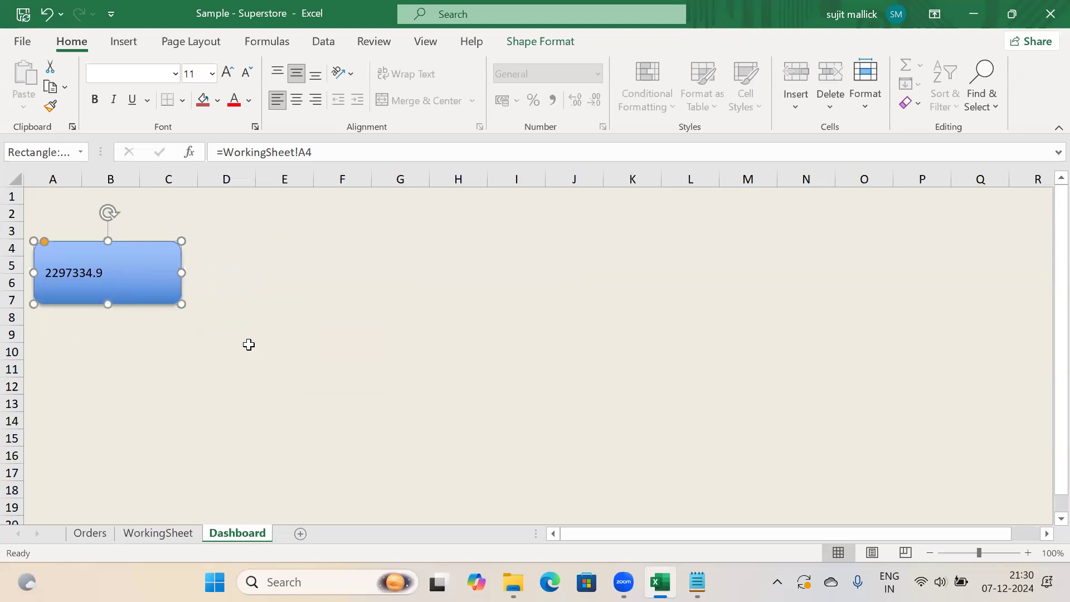
Centre the 2297334.9 sales figure horizontally inside the blue rounded KPI box
left_click(381, 373)
left_click(49, 284)
left_click(297, 101)
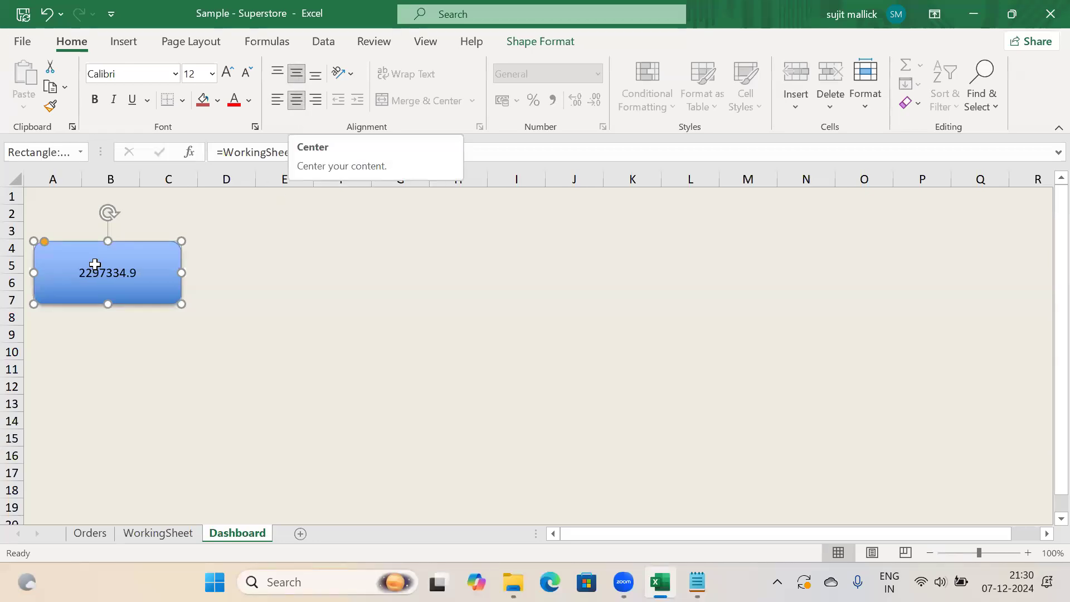
left_click(290, 280)
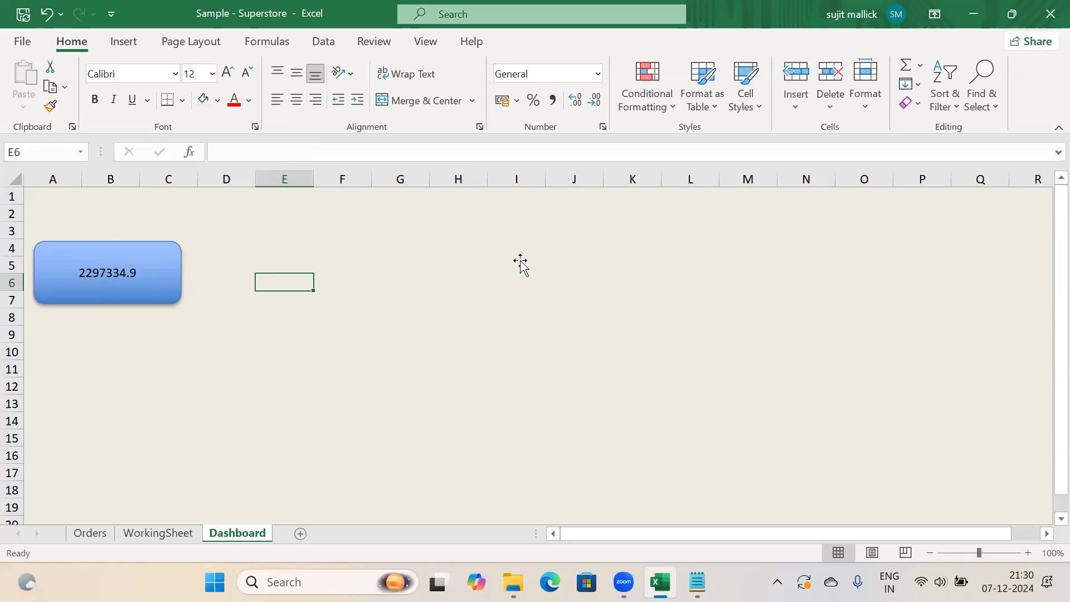
left_click(152, 287)
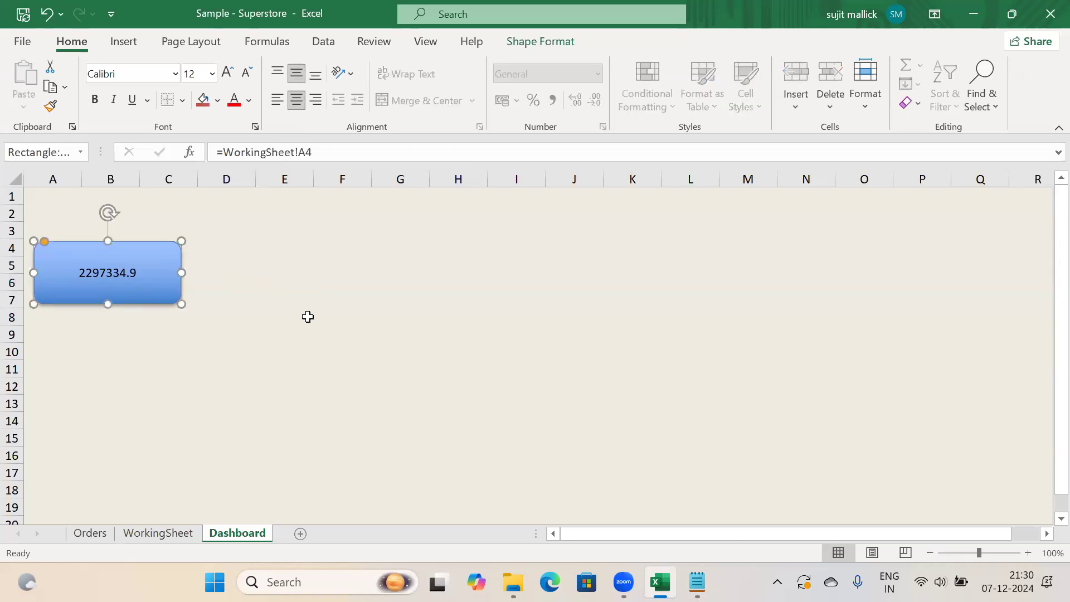
Paste three copies of the sales KPI box into columns E–G, H–J and L–N
key("ctrl+c")
key("ctrl+v")
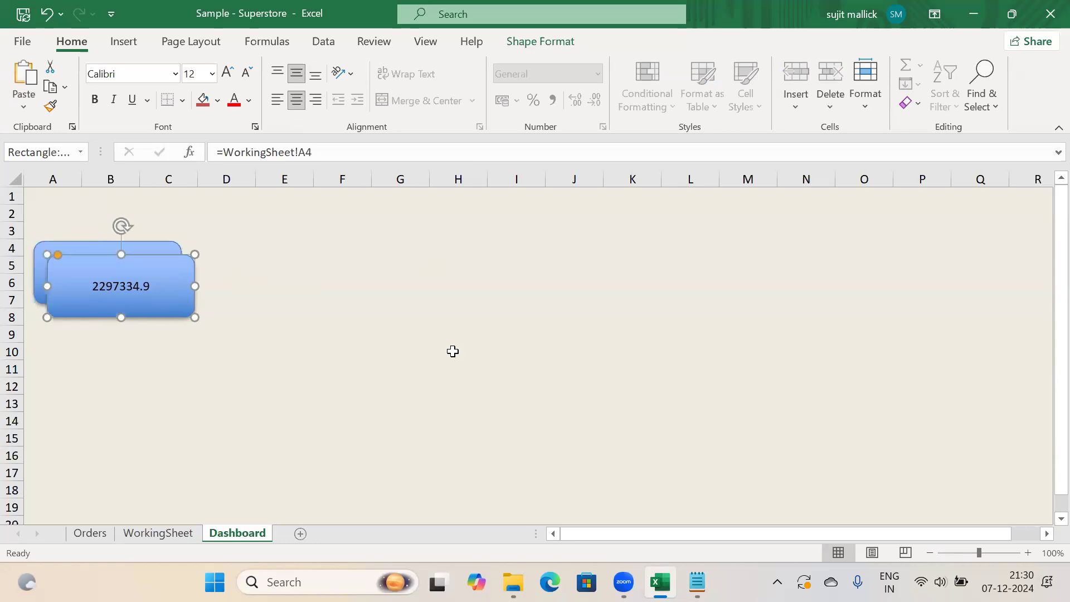
key("ctrl+v")
key("ctrl+v")
left_click_drag(309, 301, 356, 273)
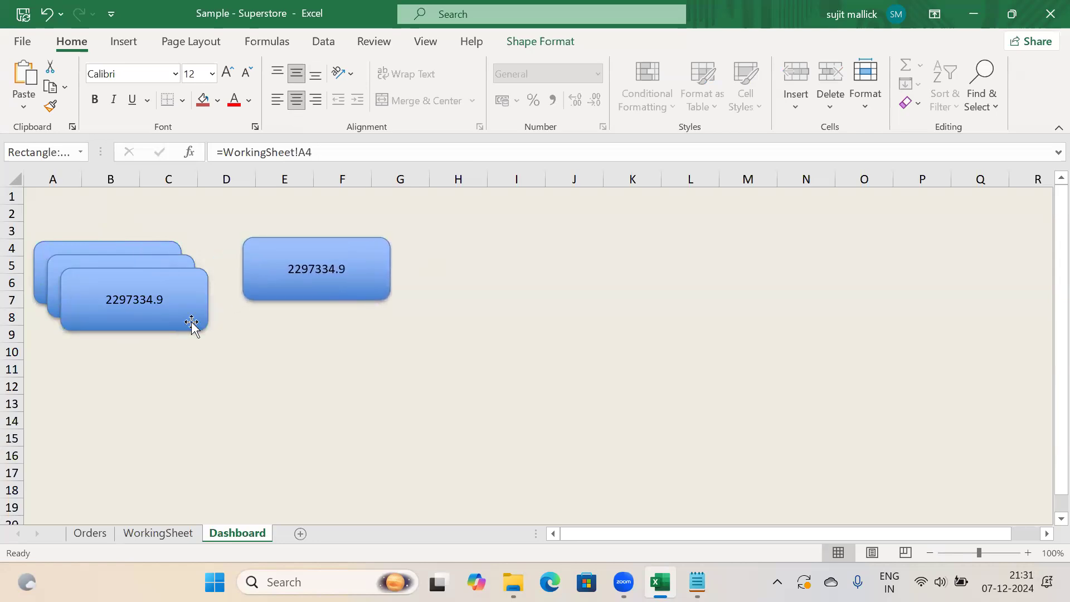
left_click_drag(162, 308, 572, 279)
left_click_drag(174, 289, 807, 270)
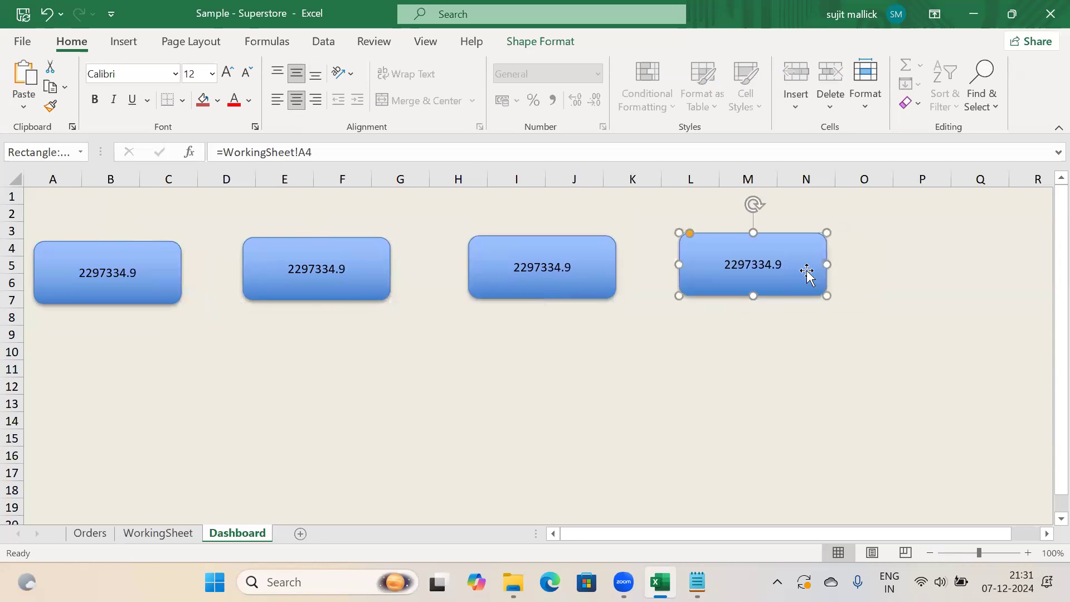
Select all four KPI boxes together
left_click(592, 269, "ctrl")
left_click(368, 272, "ctrl")
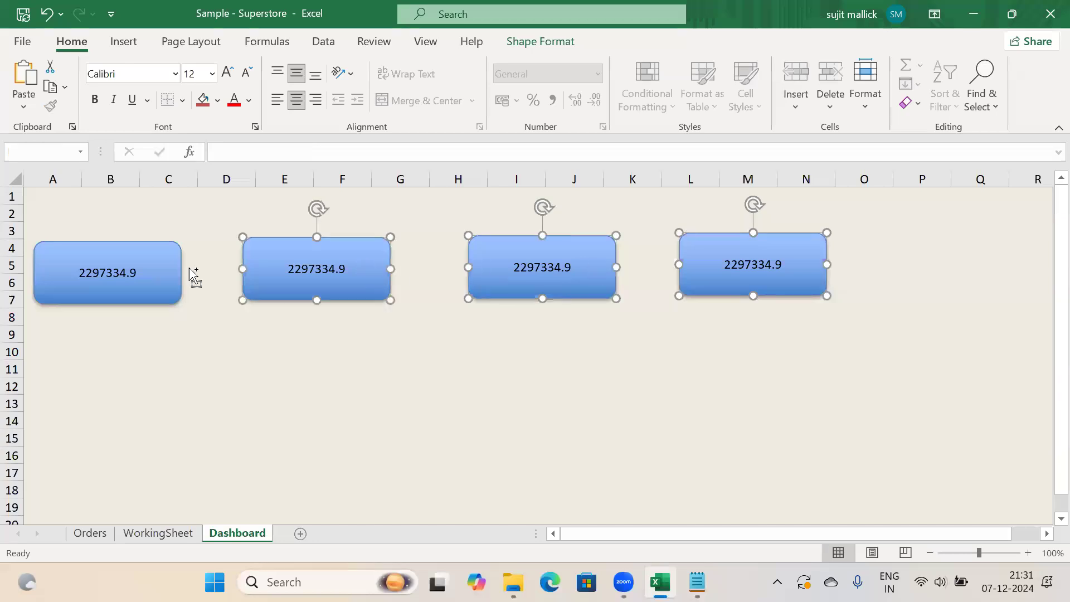
left_click(166, 273, "ctrl")
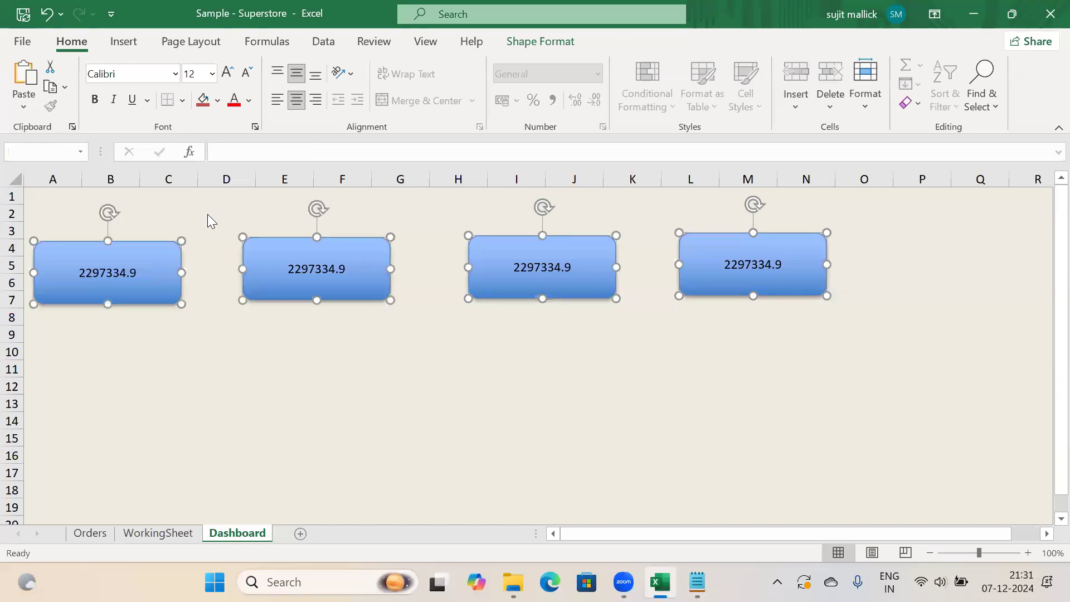
Browse the View, Data, Home and Insert ribbons, cancelling Arrange All, to reach Page Layout
left_click(414, 50)
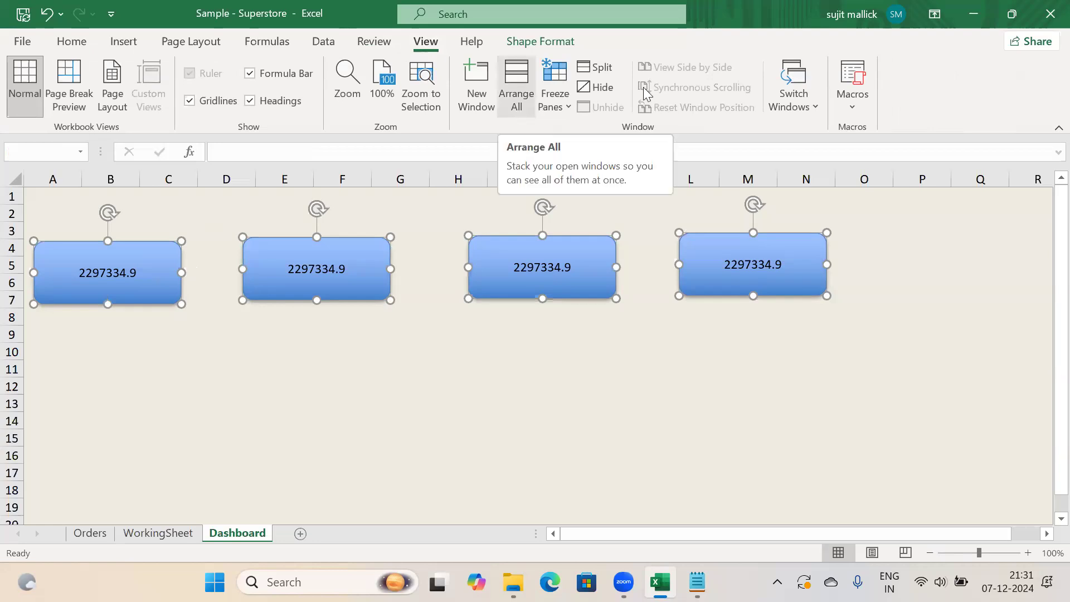
left_click(324, 41)
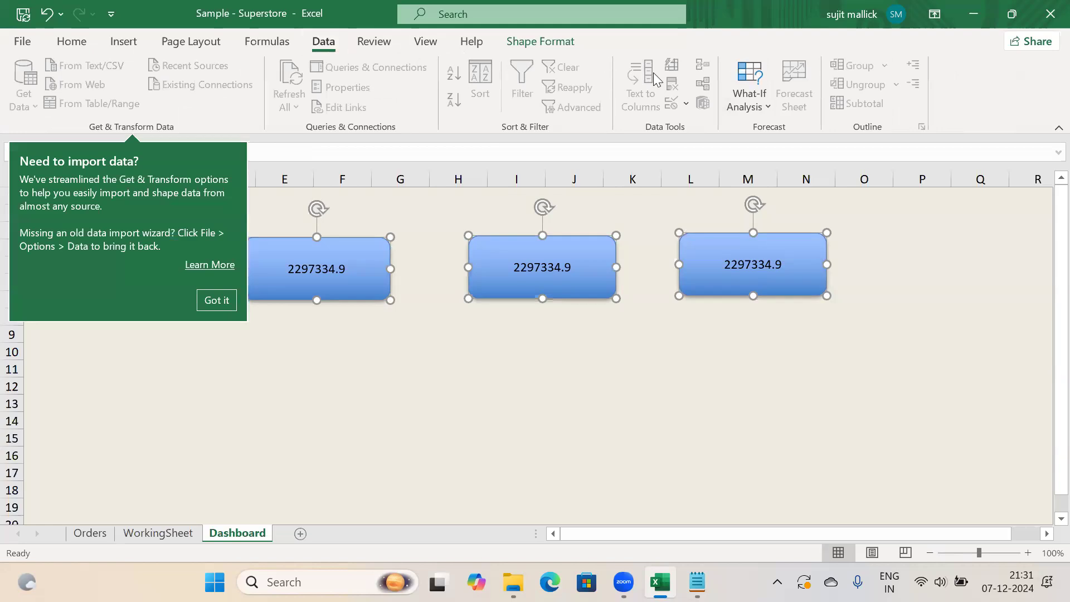
left_click(426, 45)
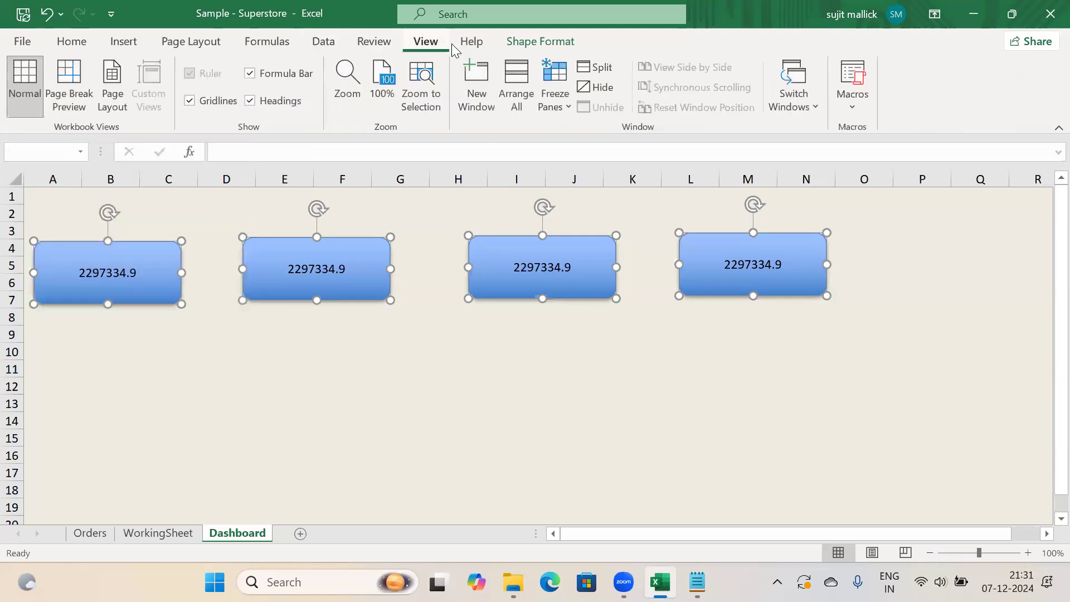
left_click(514, 100)
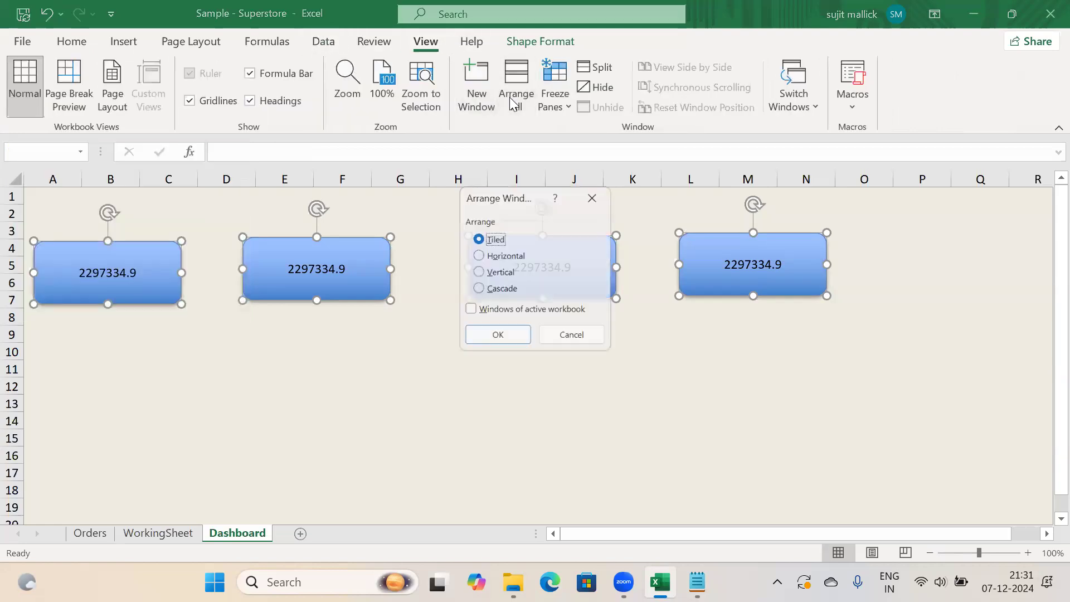
left_click(573, 338)
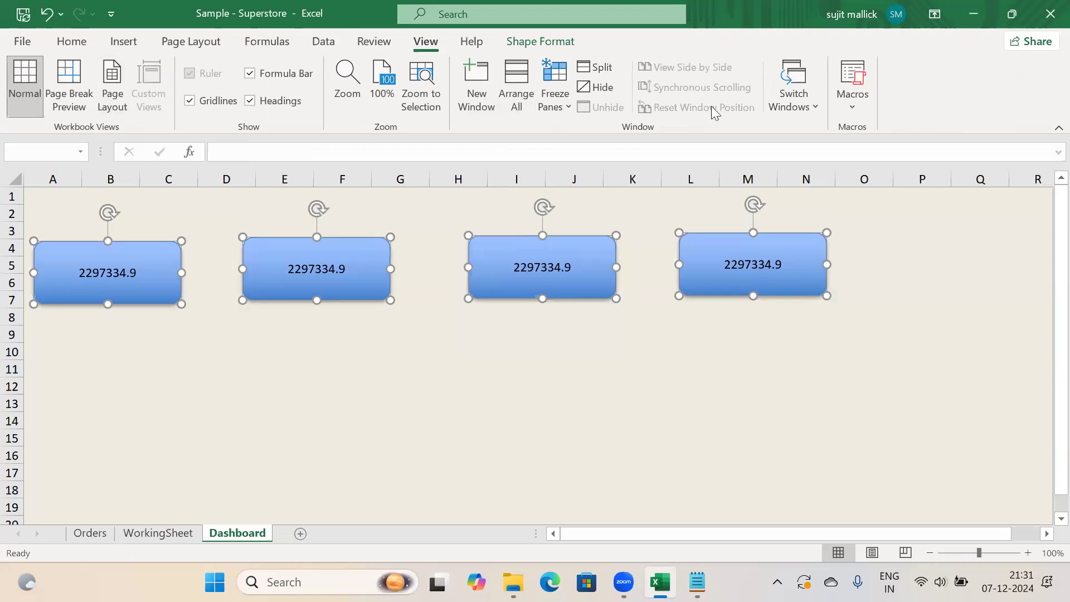
left_click(73, 43)
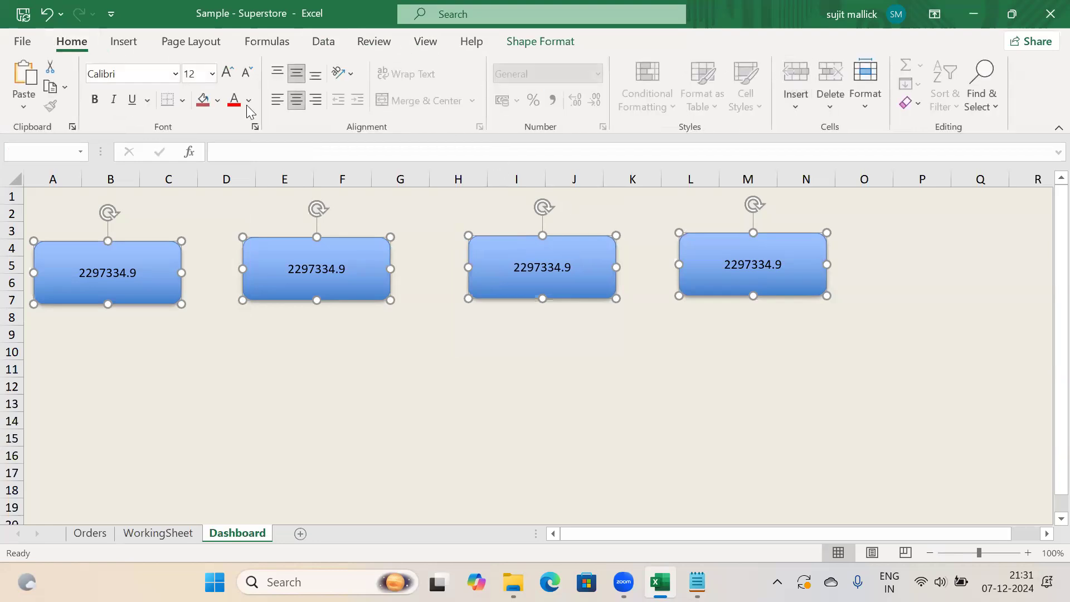
left_click(352, 74)
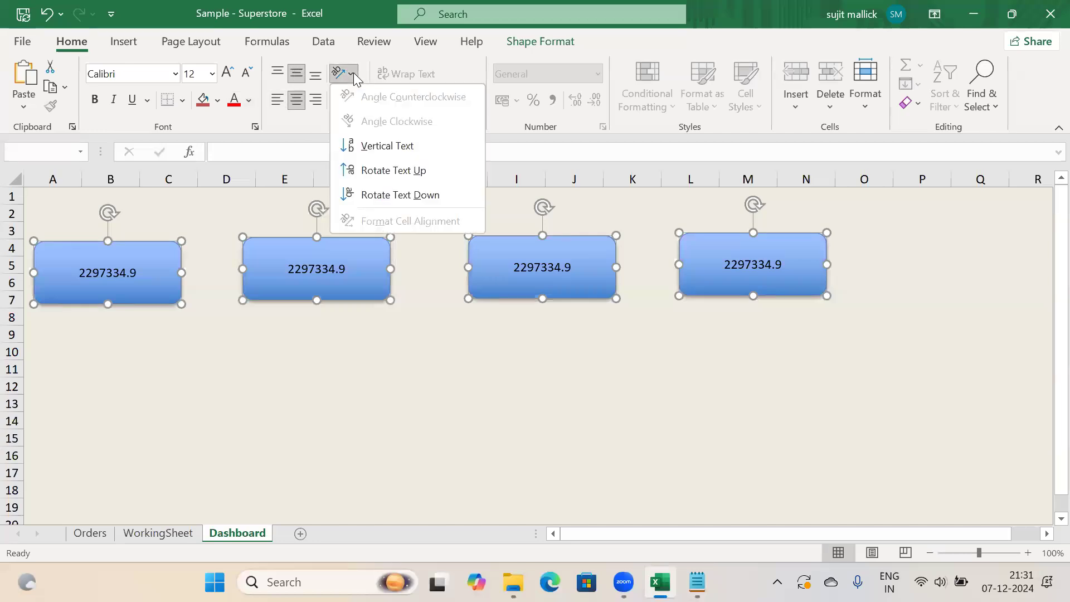
left_click(124, 44)
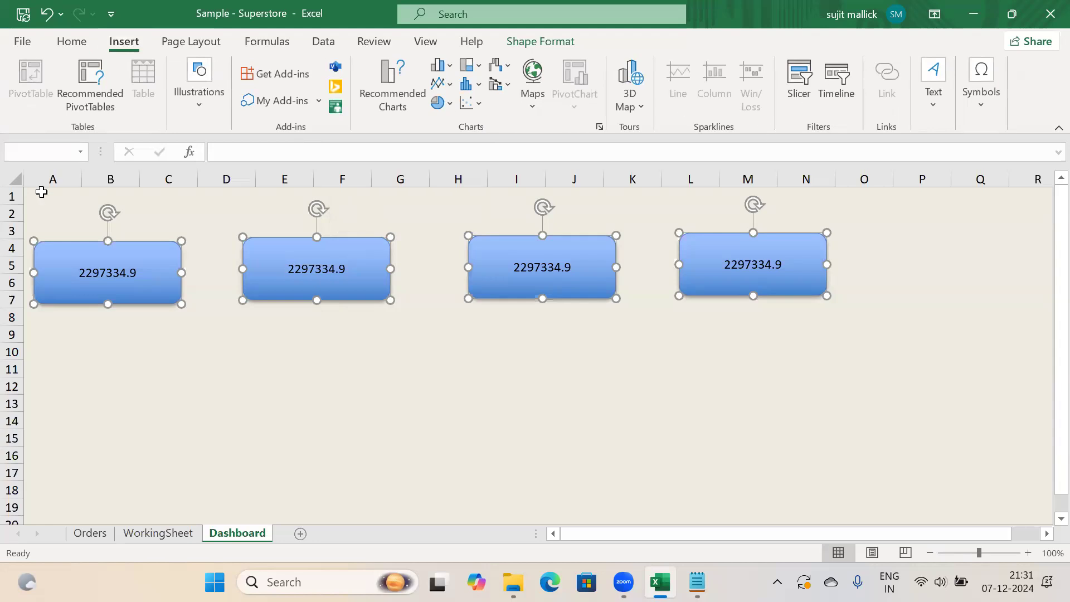
left_click(207, 46)
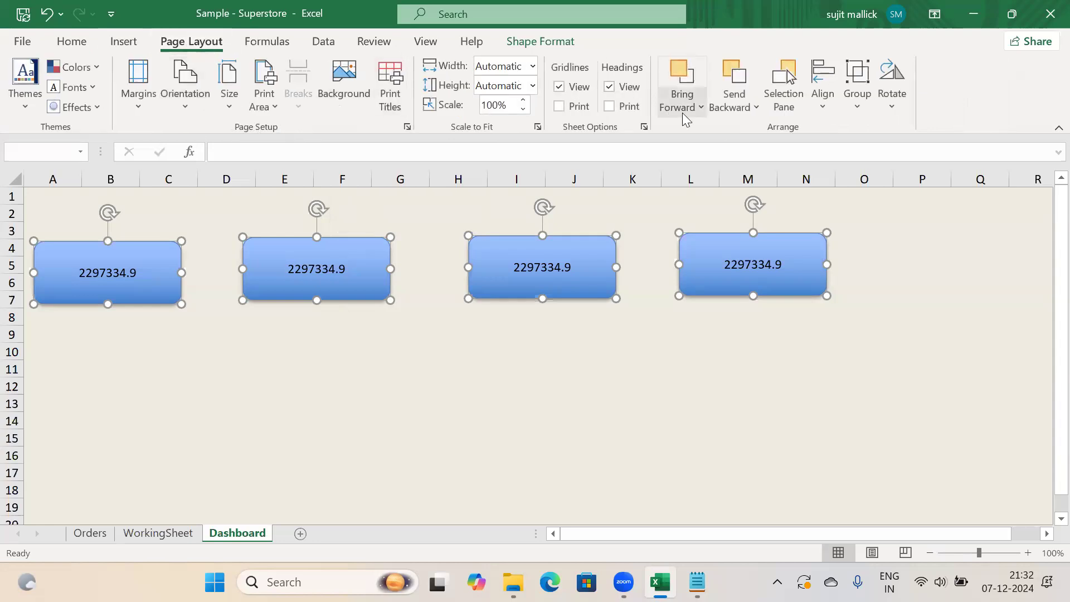
Align the four KPI boxes along their tops, then drag the fourth box lower
left_click(824, 109)
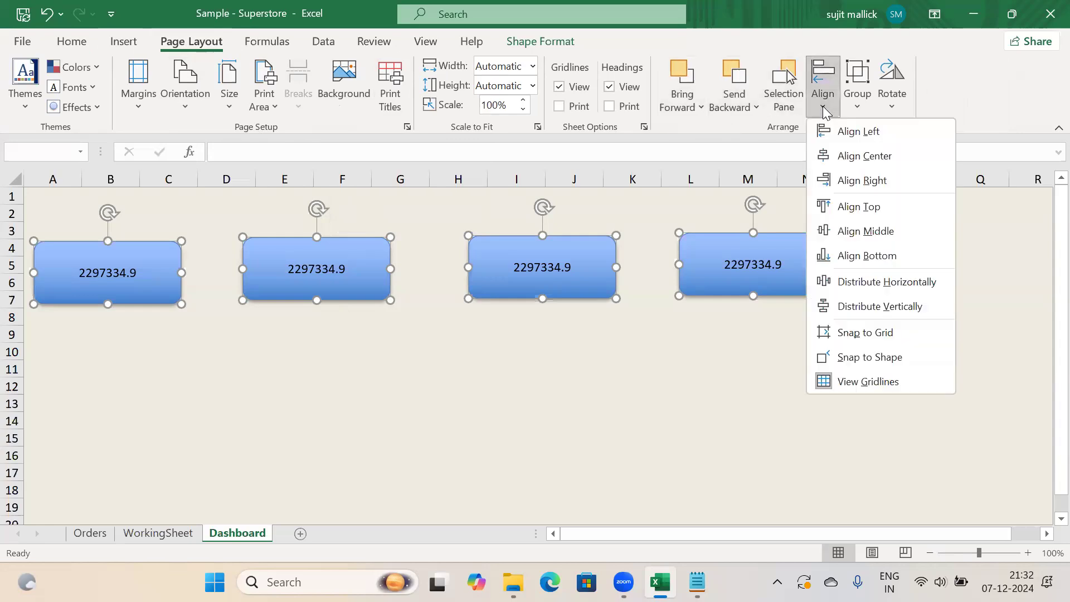
left_click(853, 208)
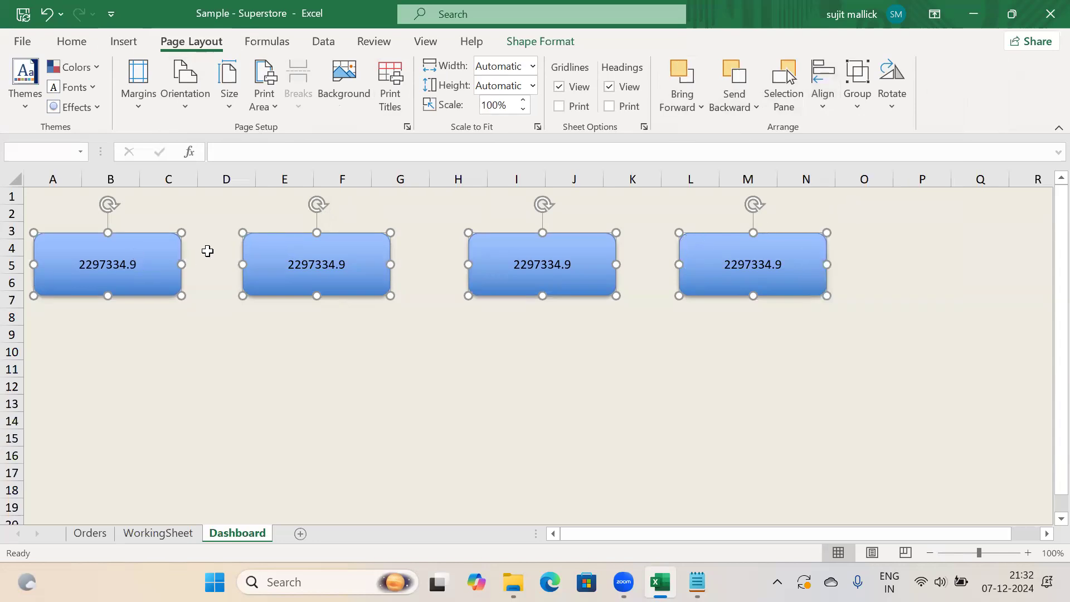
left_click(658, 315)
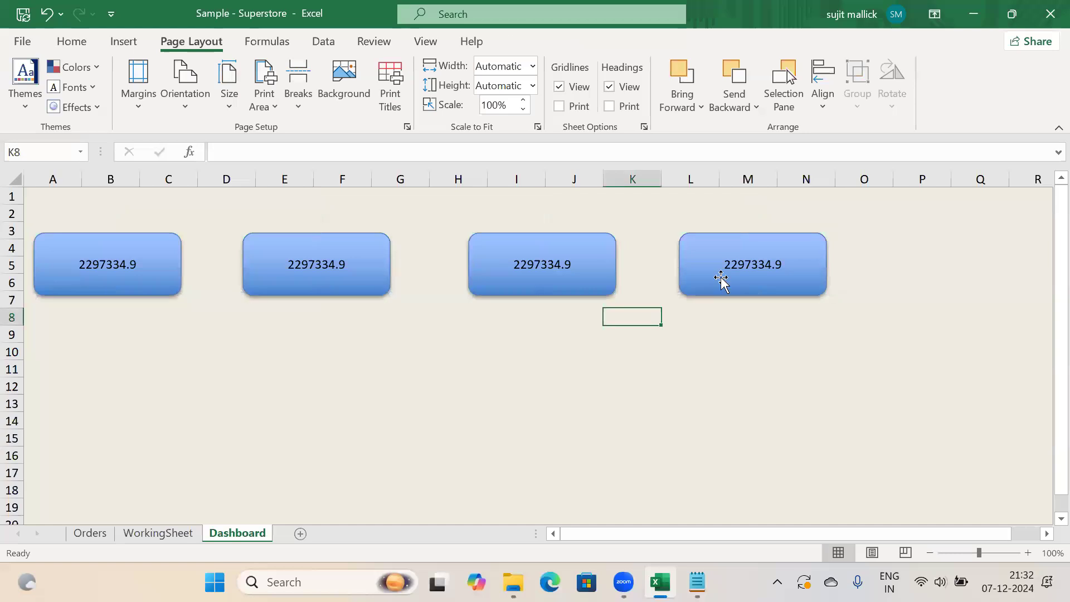
left_click_drag(730, 303, 736, 336)
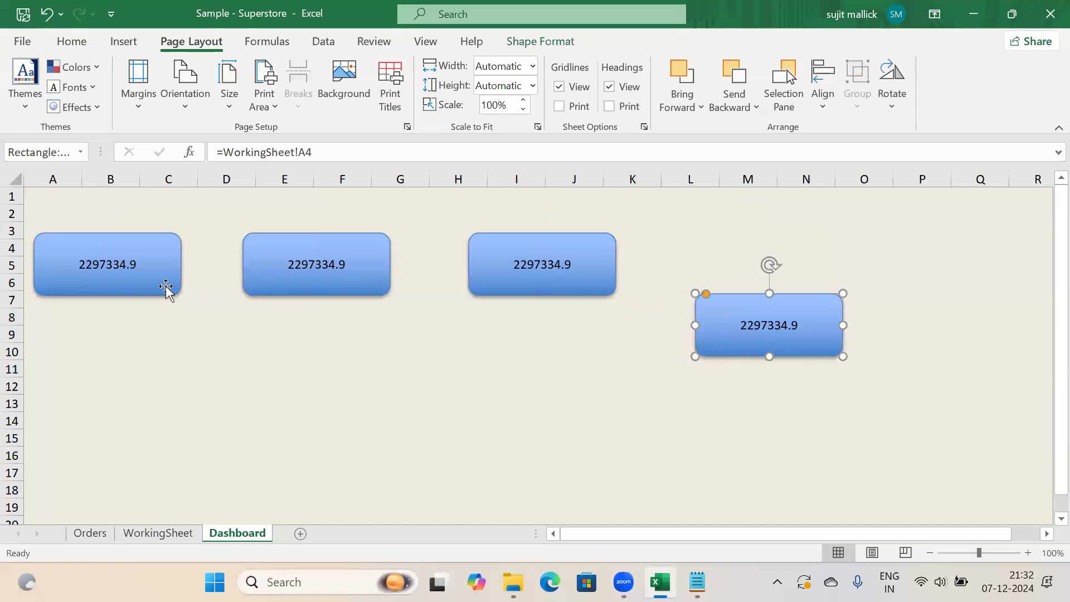
Re-align all four boxes to the same top and switch to WorkingSheet
left_click(109, 281, "ctrl")
left_click(276, 281, "ctrl")
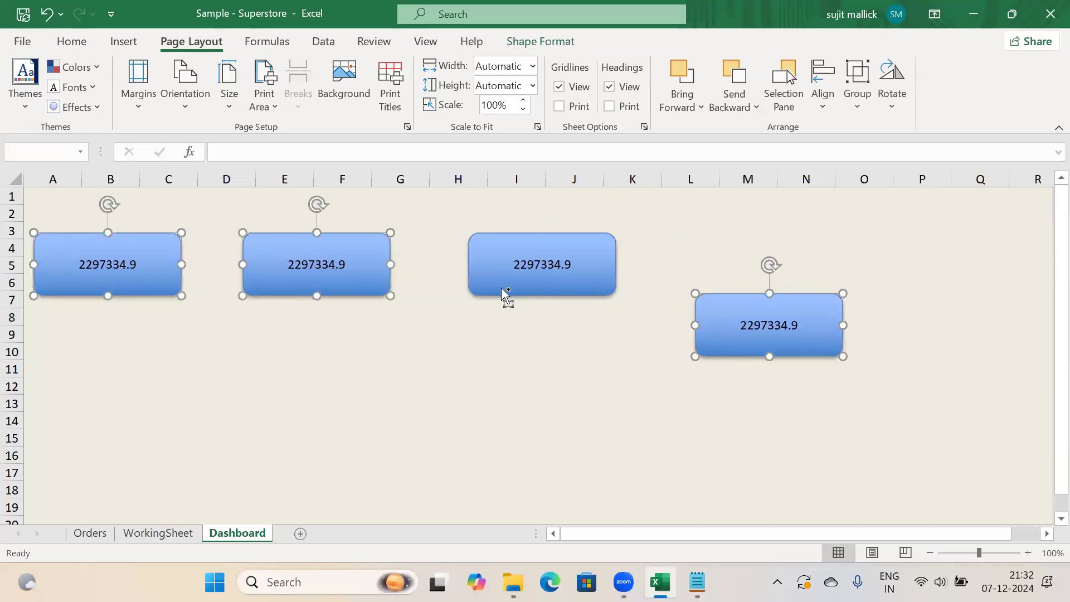
left_click(502, 284, "ctrl")
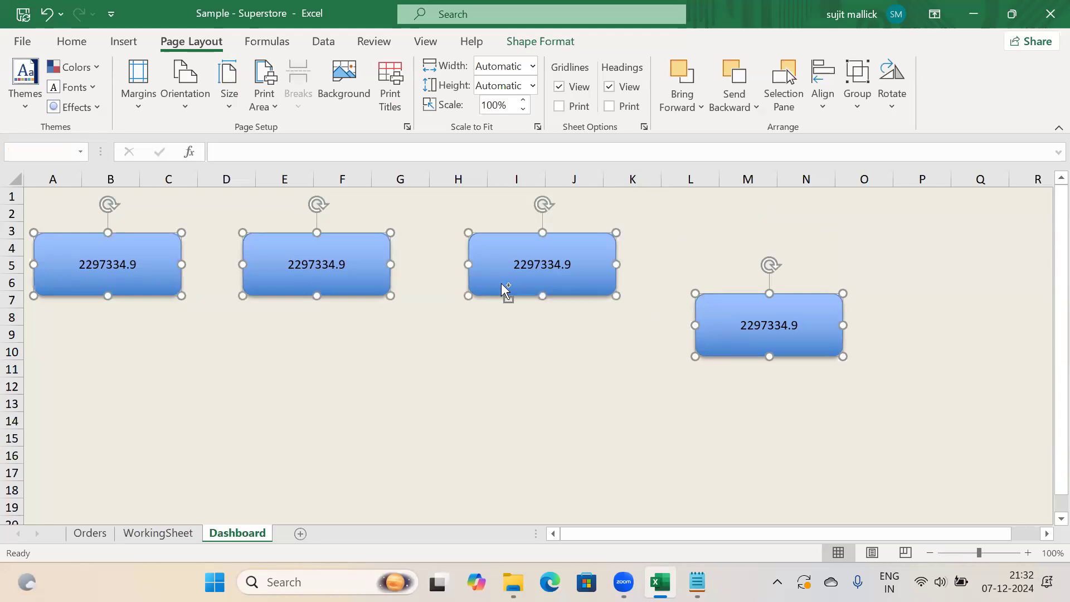
left_click(821, 111)
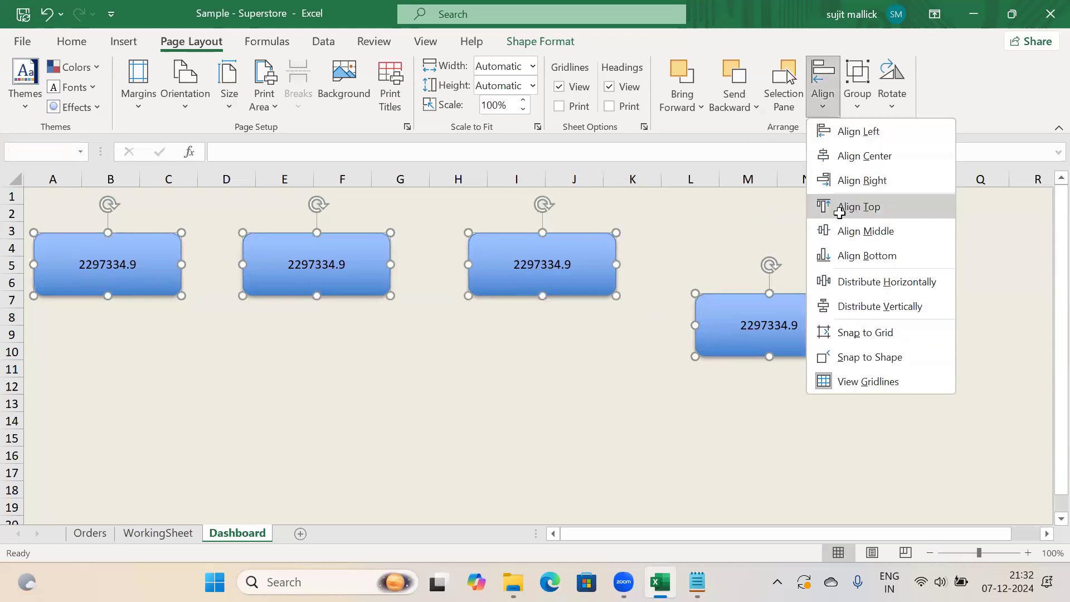
left_click(857, 205)
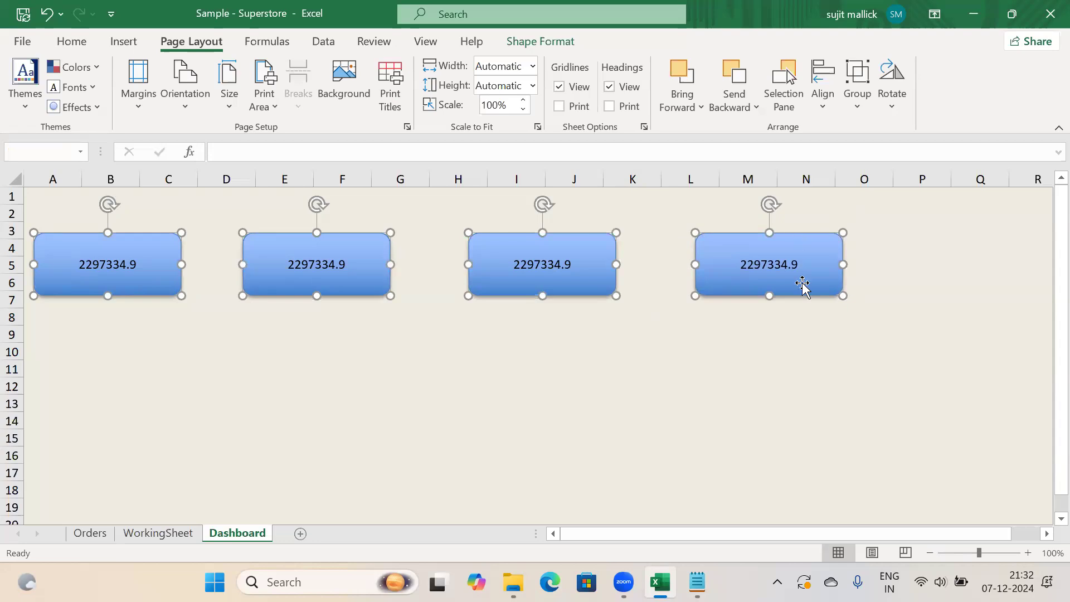
left_click(704, 380)
left_click(351, 278)
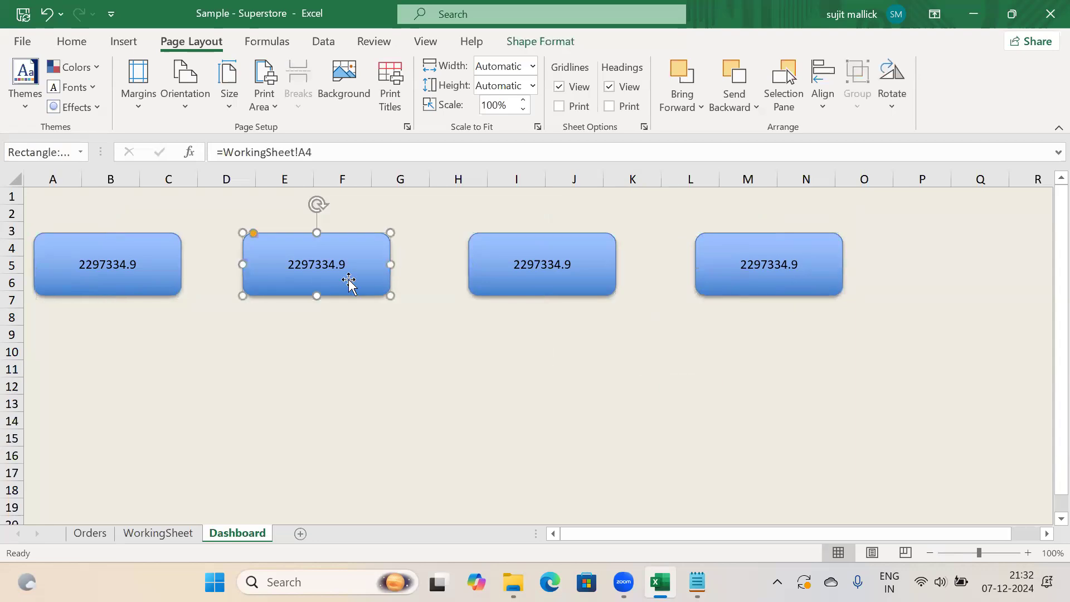
left_click(132, 535)
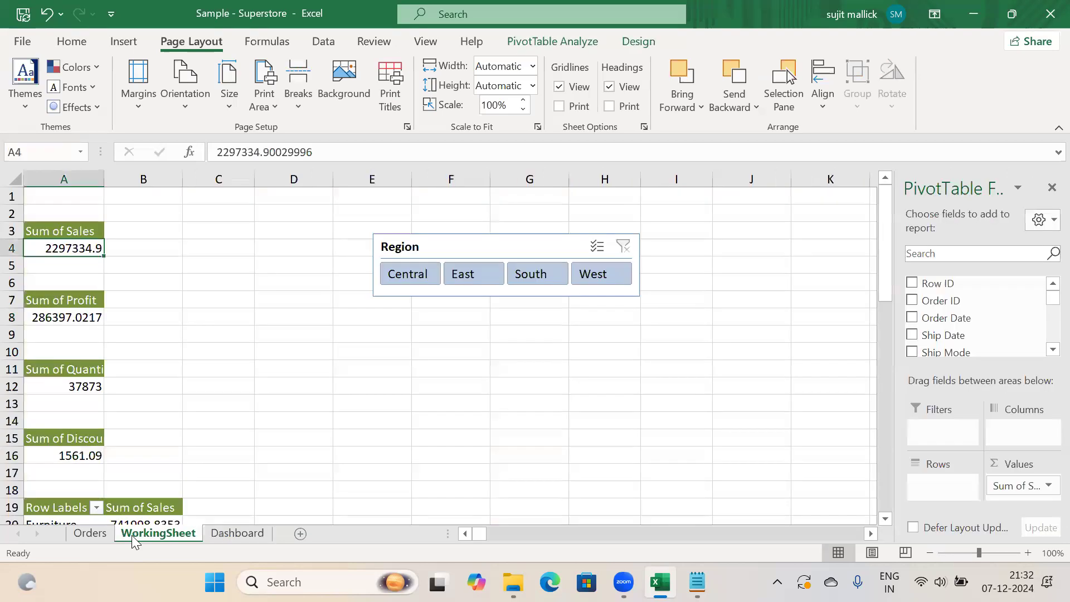
Link the second KPI box to the profit total with =WorkingSheet!A8
left_click(79, 316)
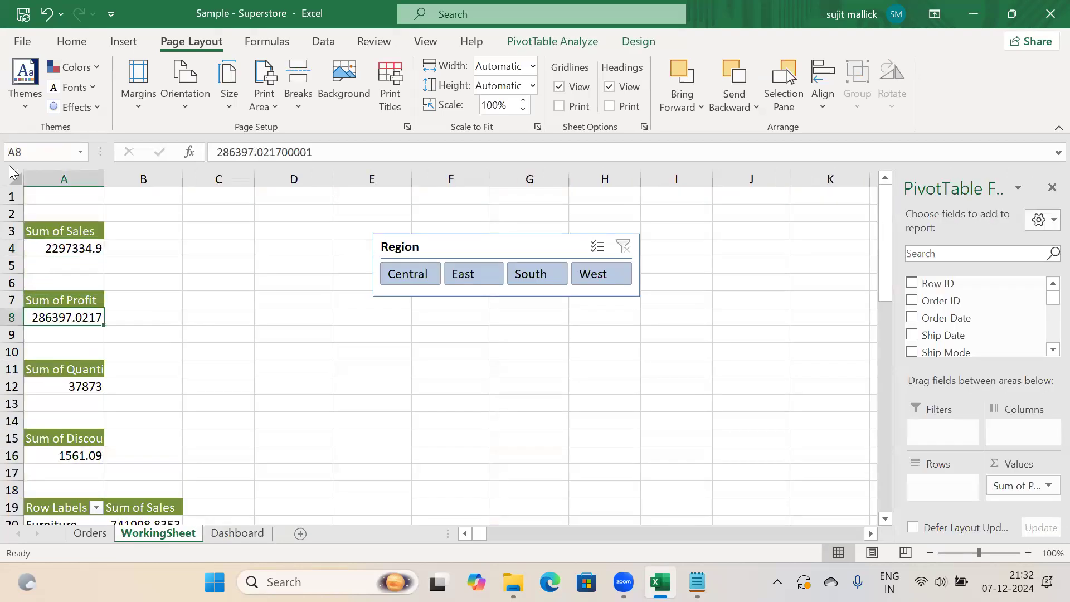
left_click(217, 536)
left_click(316, 152)
key("BackSpace")
type("8")
key("Return")
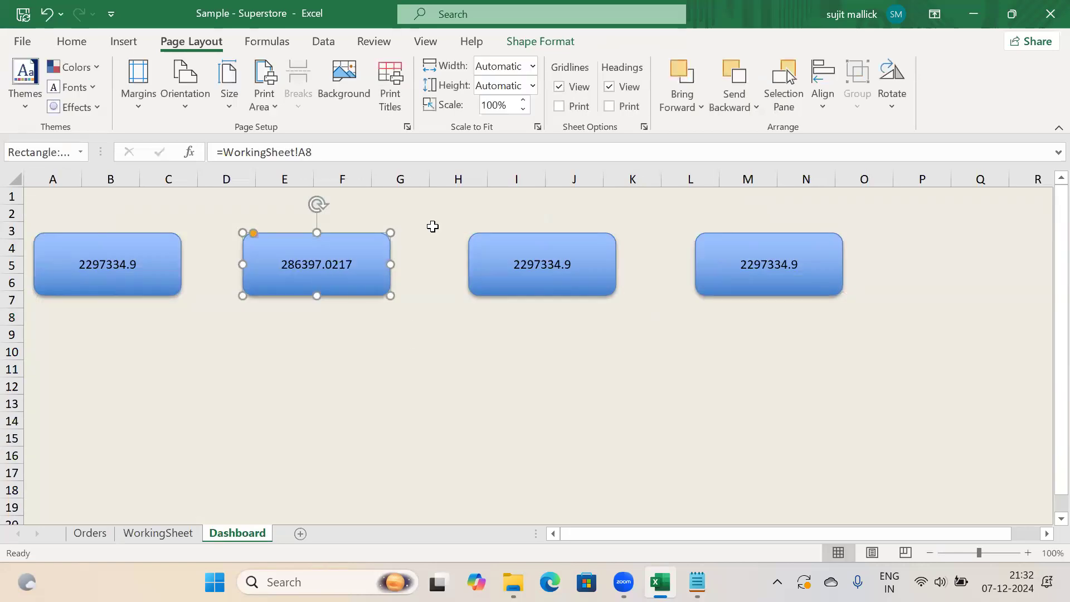
Link the third KPI box to the quantity total with =WorkingSheet!A12
left_click(481, 263)
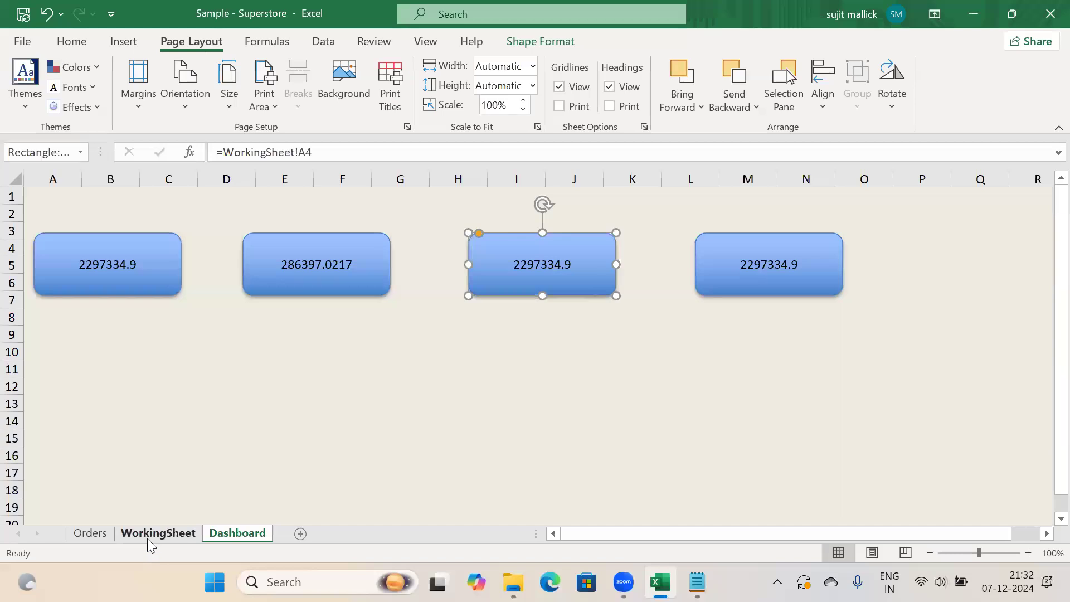
left_click(152, 536)
left_click(83, 386)
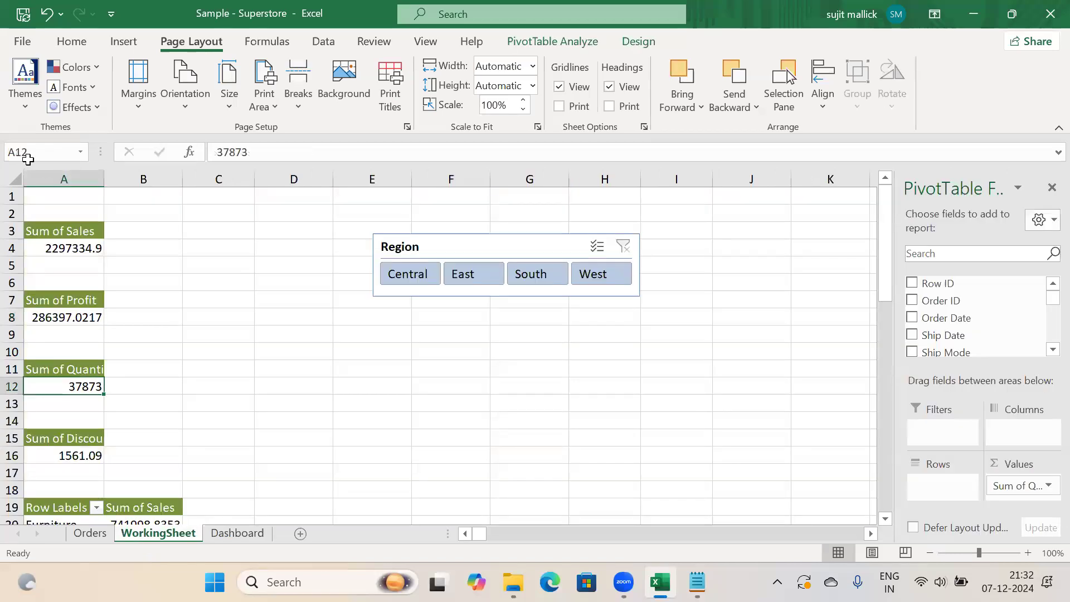
left_click(236, 534)
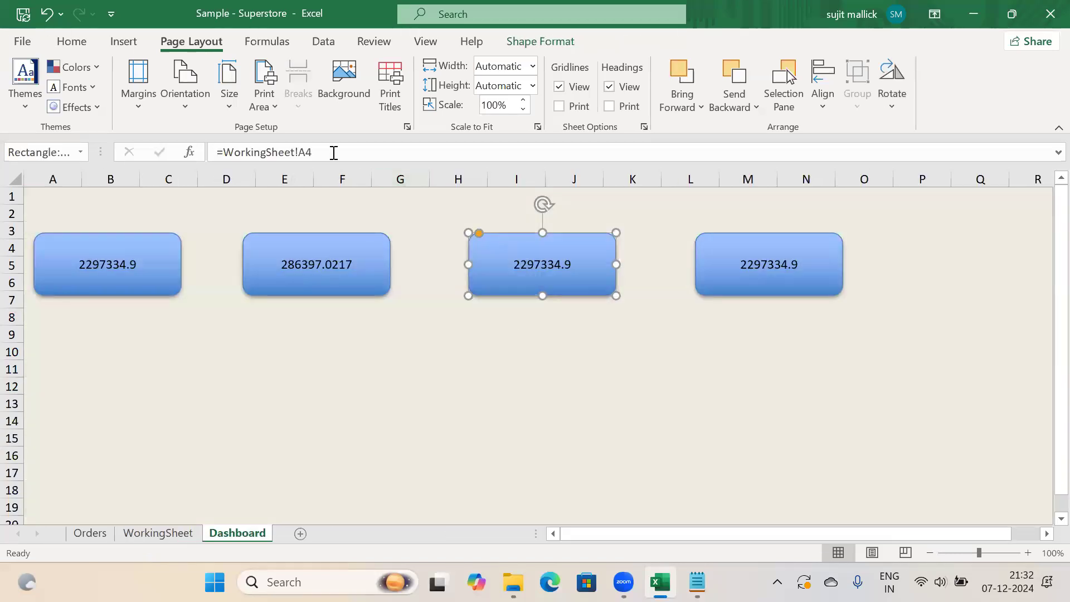
left_click(333, 153)
key("BackSpace")
type("1")
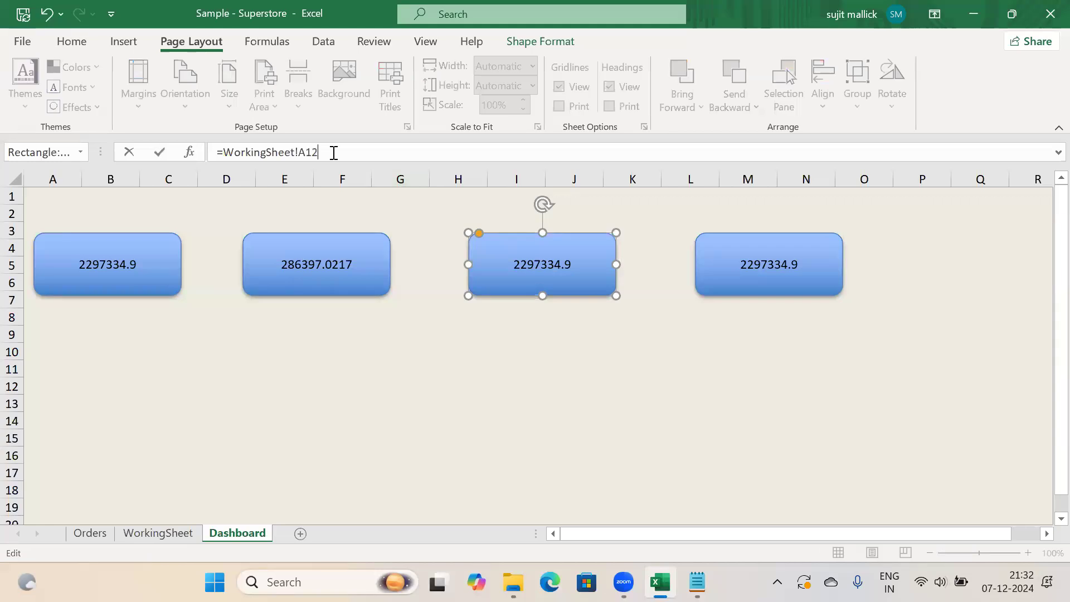
type("2")
key("Return")
Link the fourth KPI box to the discount total with =WorkingSheet!A16
left_click(780, 278)
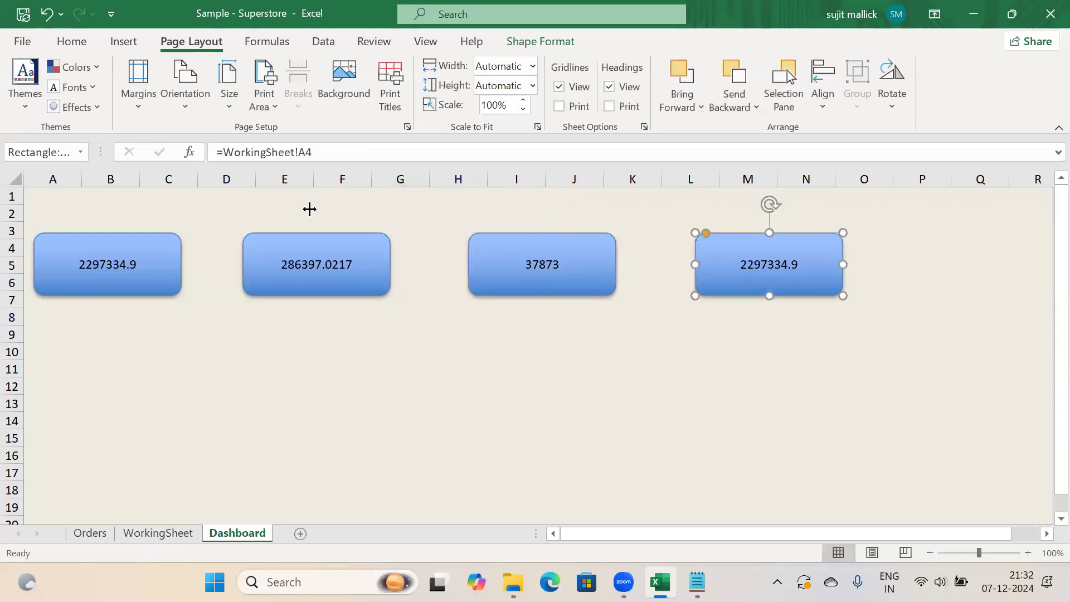
left_click(158, 534)
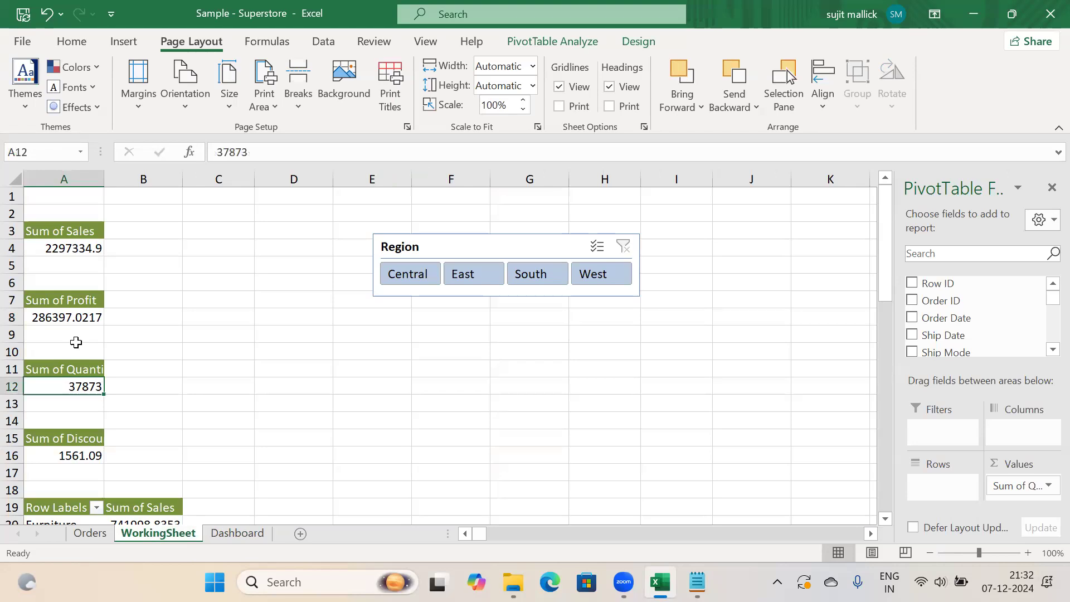
left_click(77, 452)
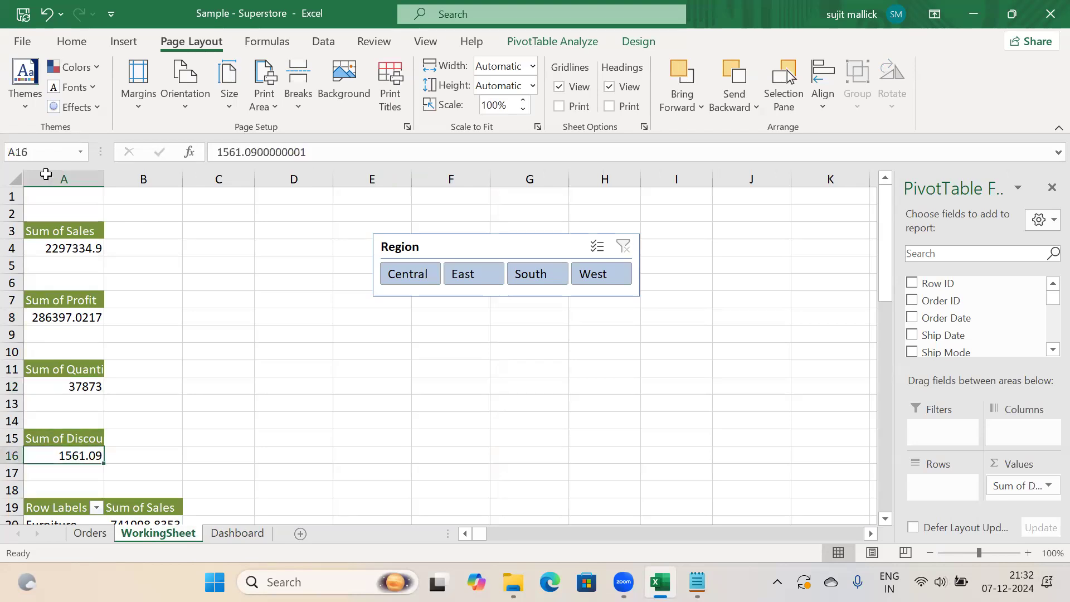
left_click(237, 533)
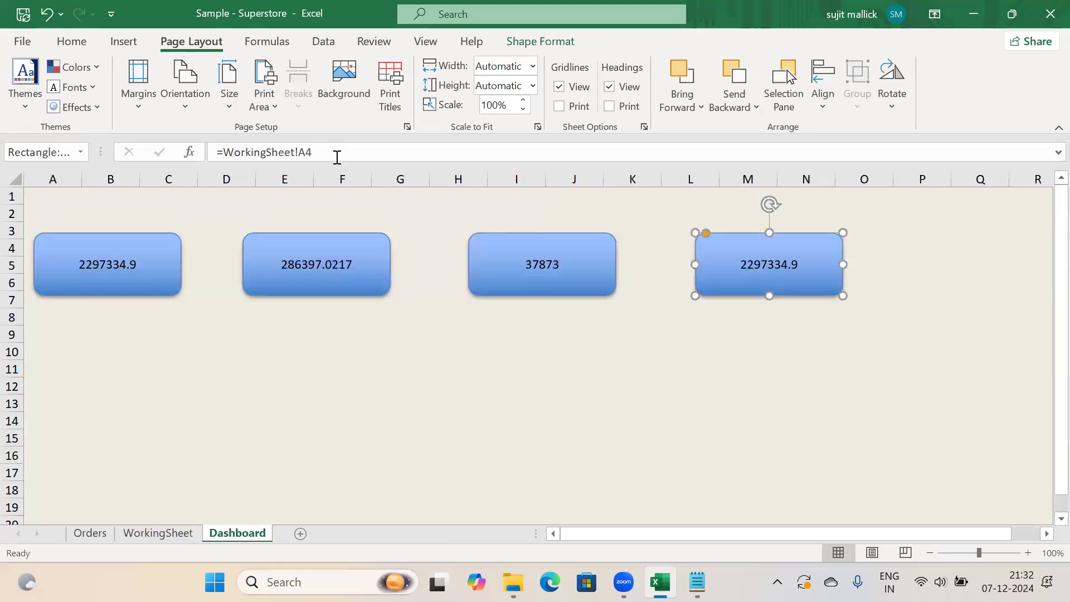
left_click(337, 158)
key("BackSpace")
type("16")
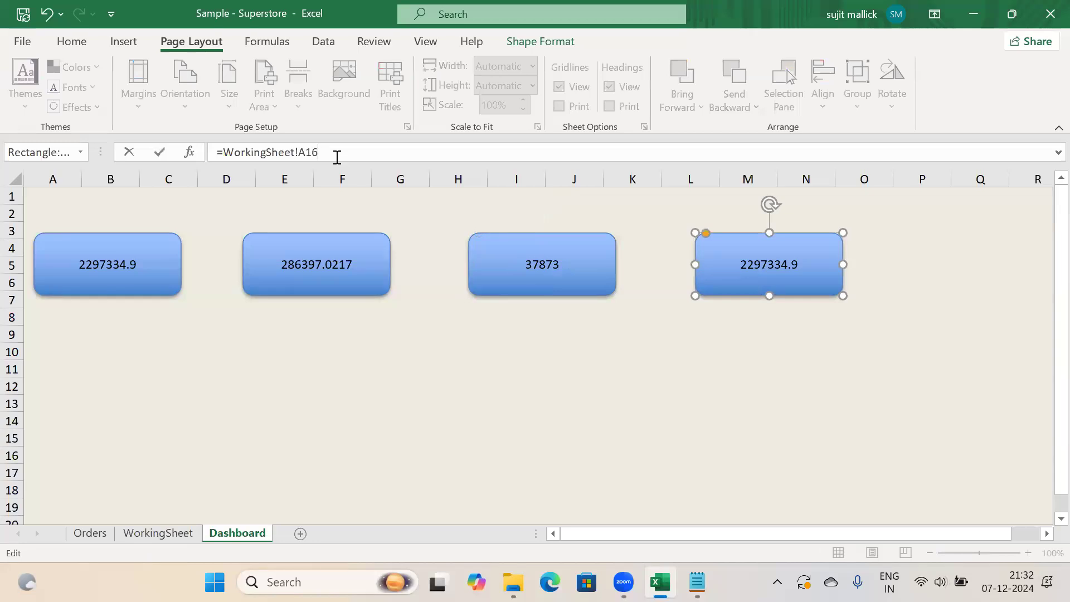
key("Return")
left_click(565, 349)
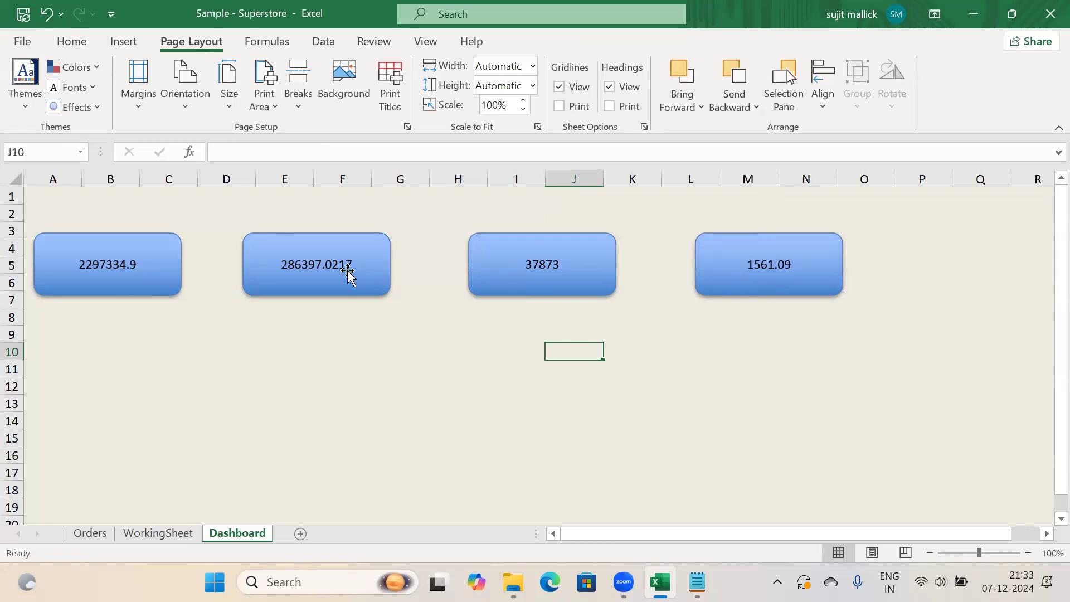
Decrease the decimals on the WorkingSheet A8 profit total and check the Dashboard
left_click(161, 533)
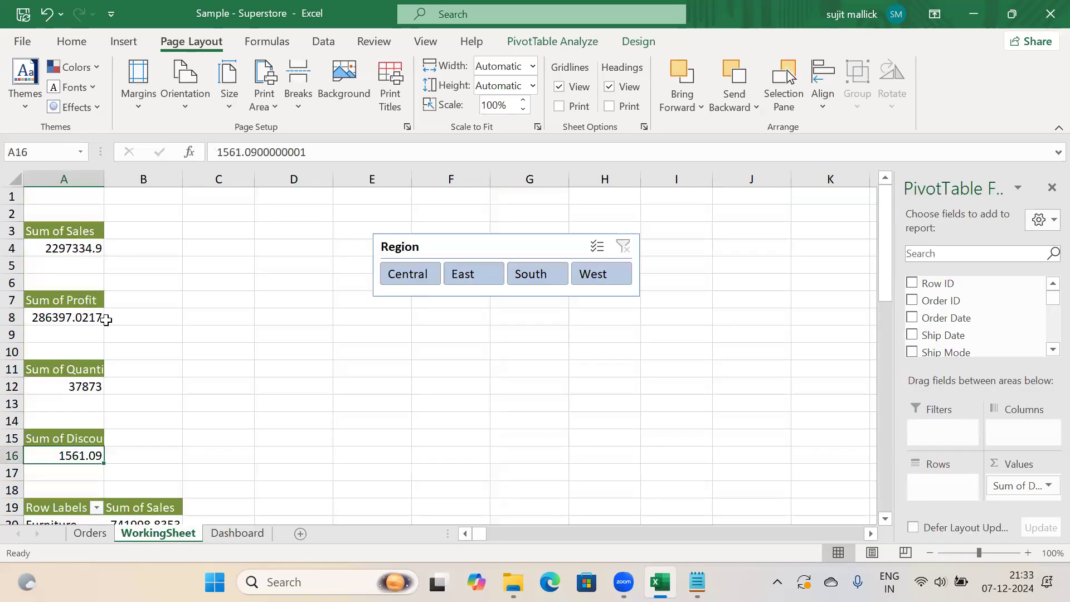
left_click(67, 319)
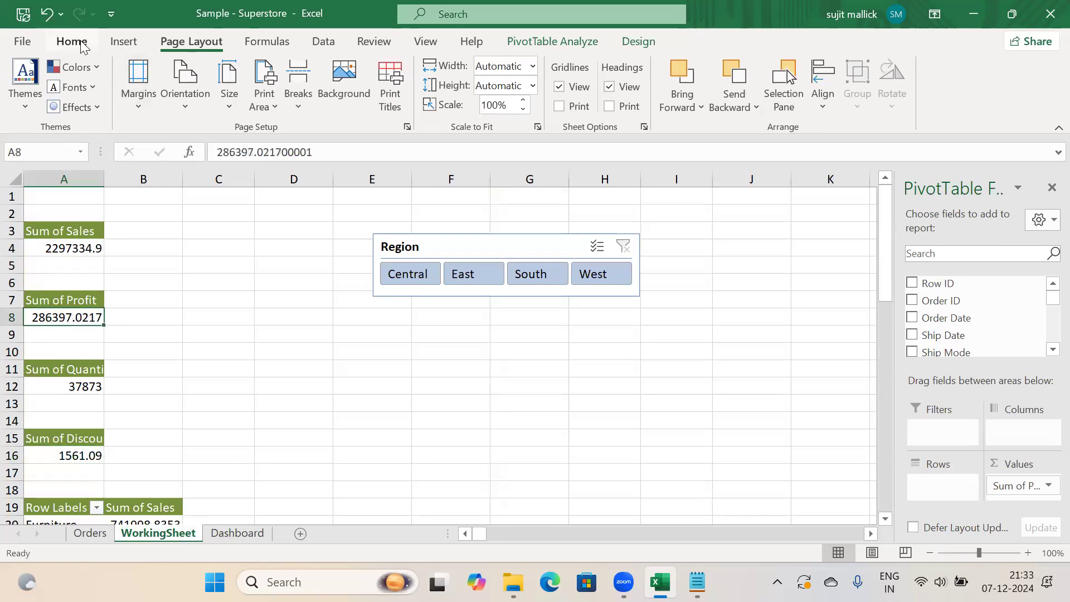
left_click(73, 42)
left_click(589, 108)
left_click(588, 109)
left_click(588, 108)
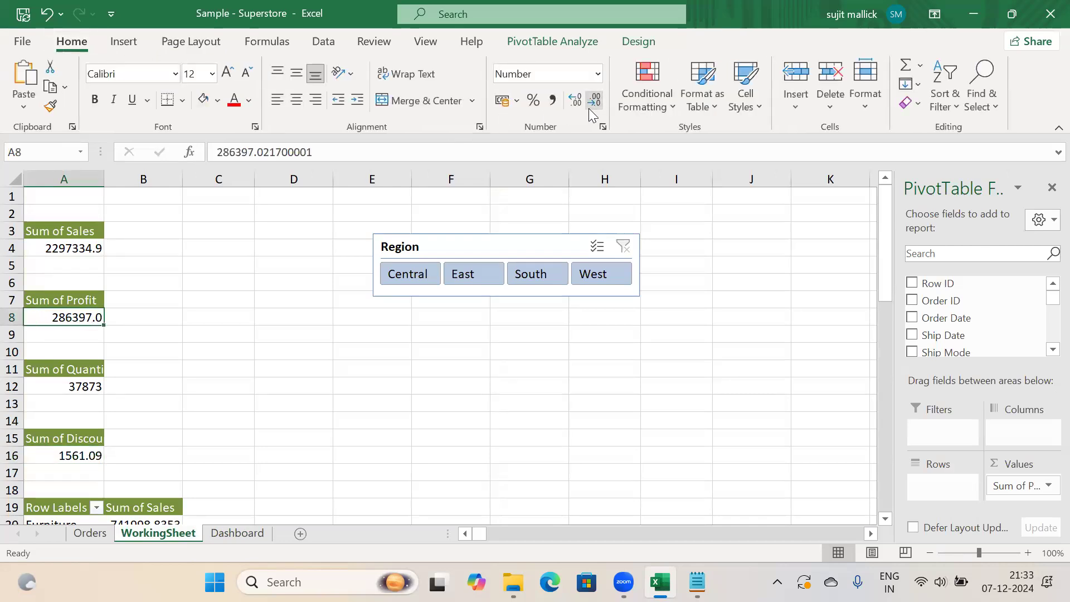
left_click(589, 109)
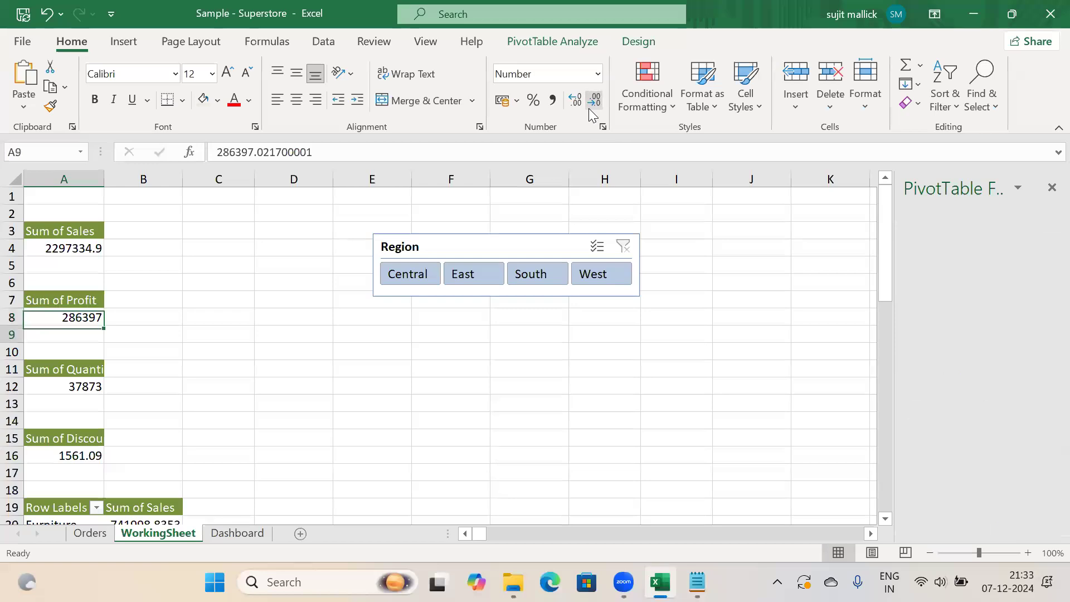
key("Return")
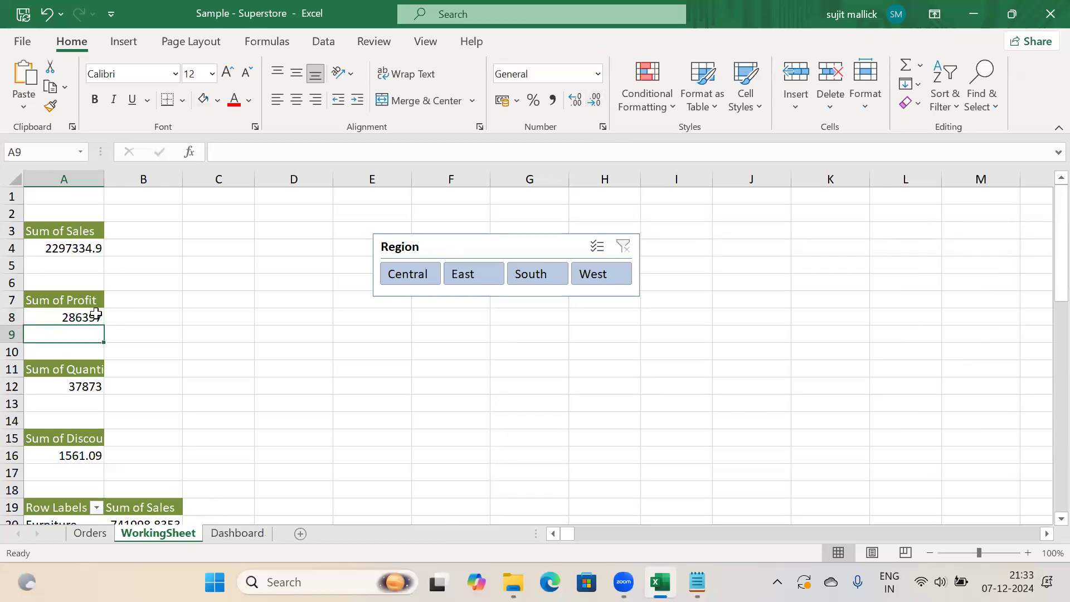
key("ctrl+Page_Down")
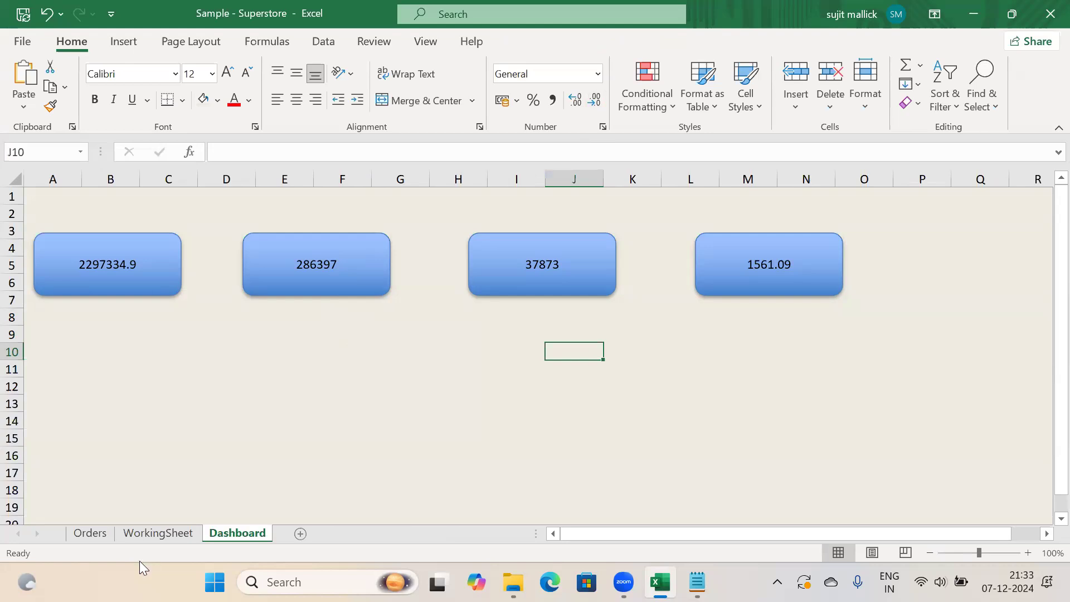
Apply Comma Style with no decimals to A8, so profit reads 2,86,397
left_click(148, 536)
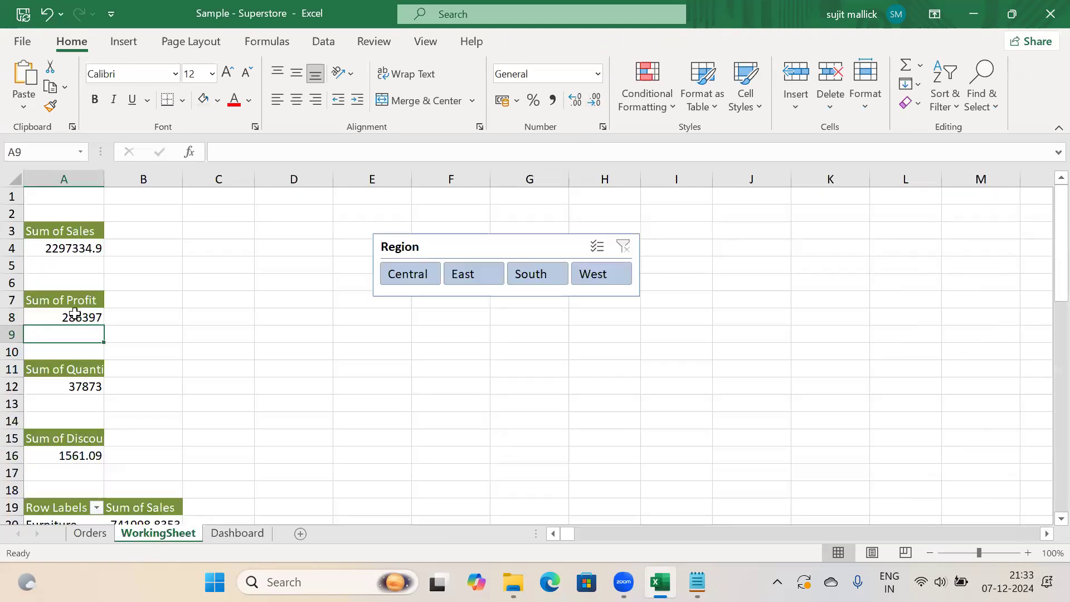
left_click(75, 316)
left_click(551, 101)
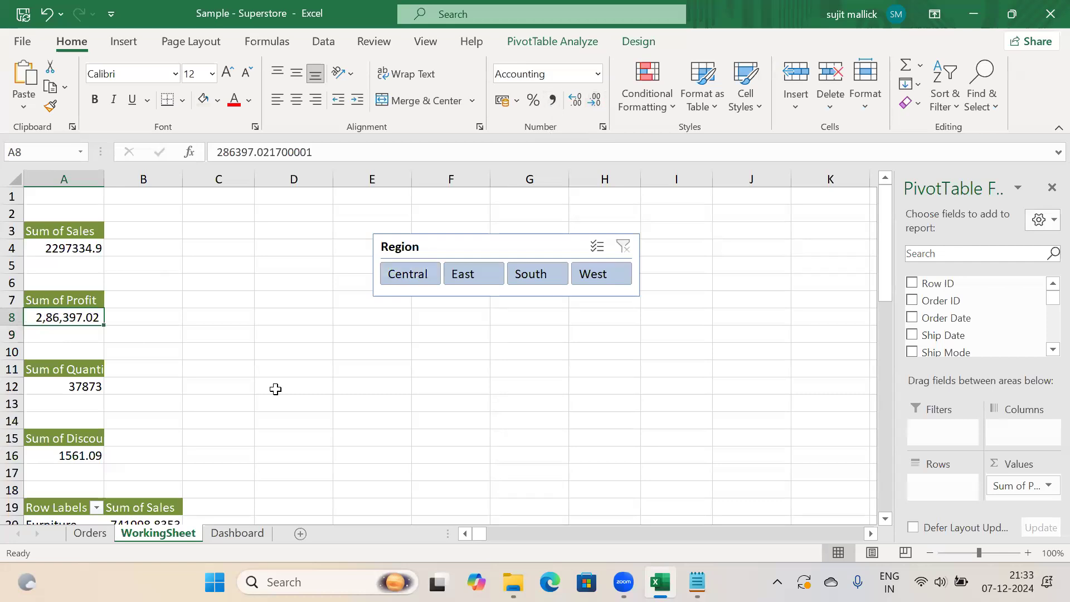
left_click(590, 105)
left_click(590, 105)
key("Return")
left_click(237, 533)
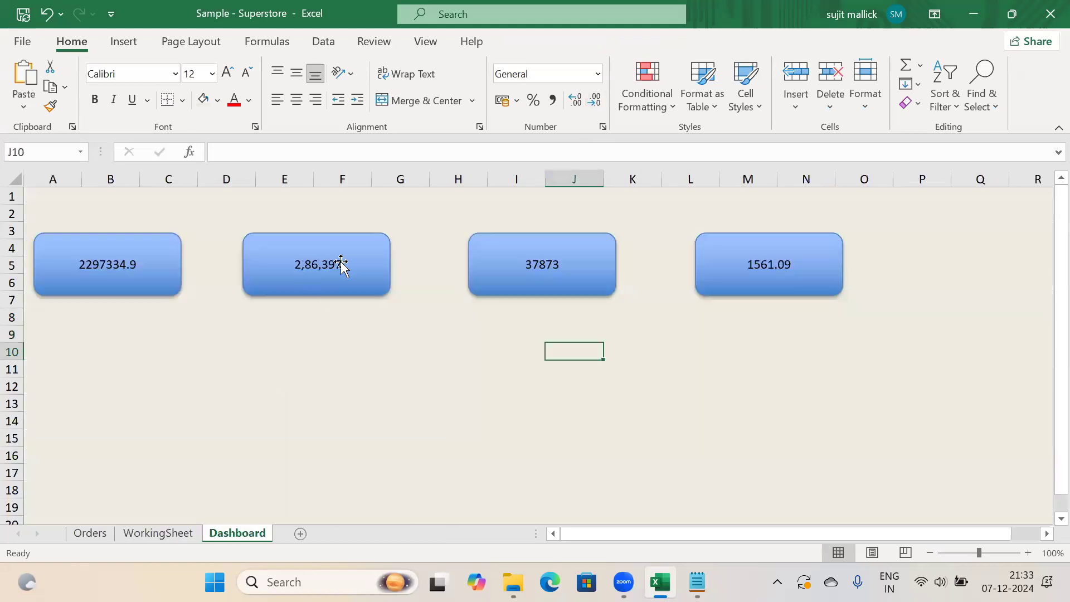
Copy A8's number format to the sales, quantity and discount totals in A4, A12 and A16
left_click(143, 536)
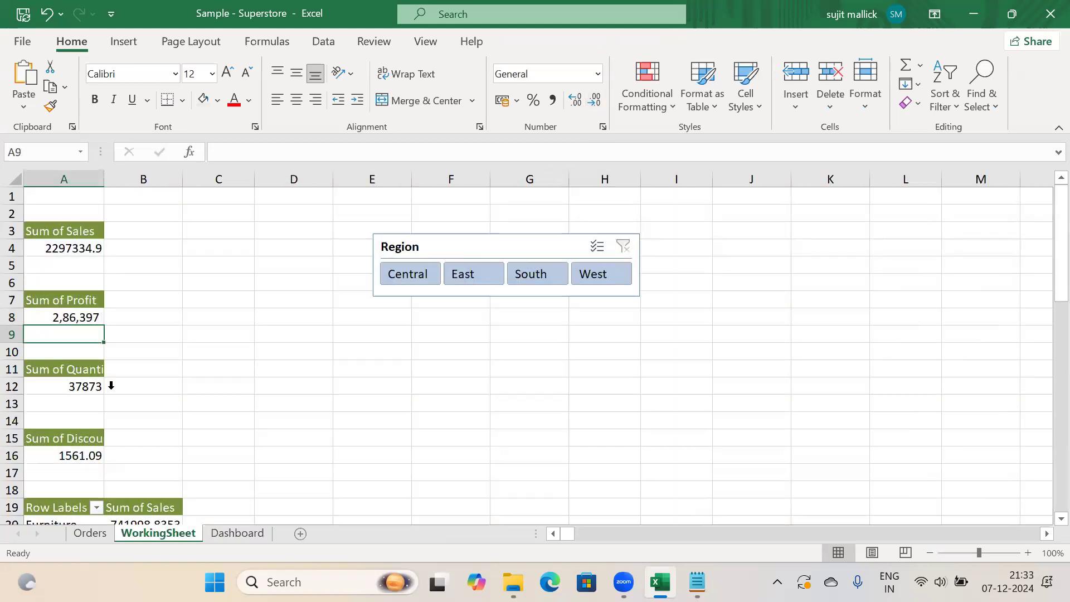
left_click(69, 317)
left_click(50, 106)
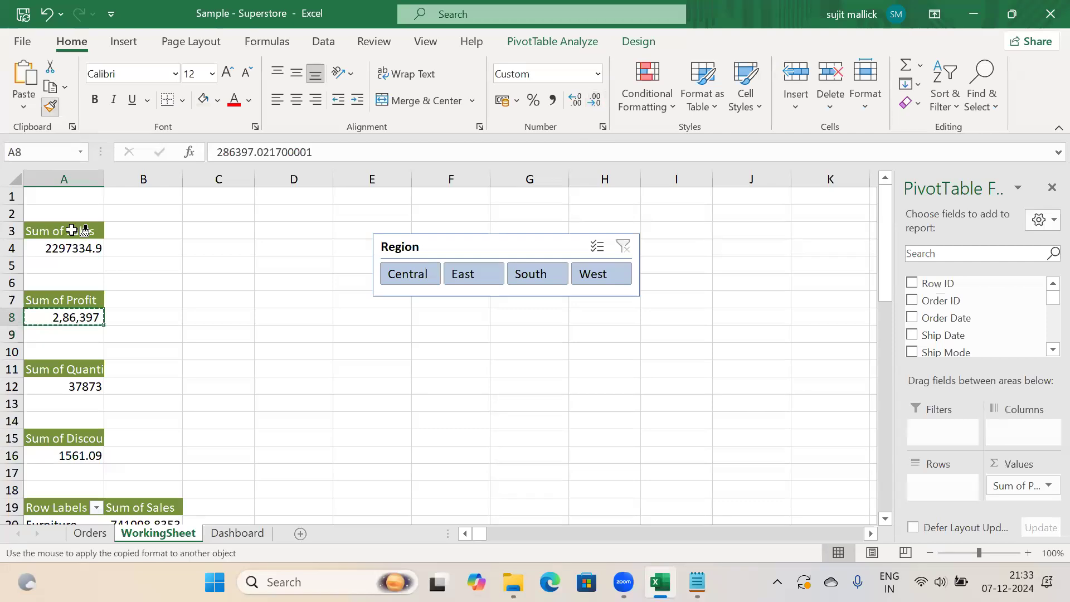
left_click(73, 250)
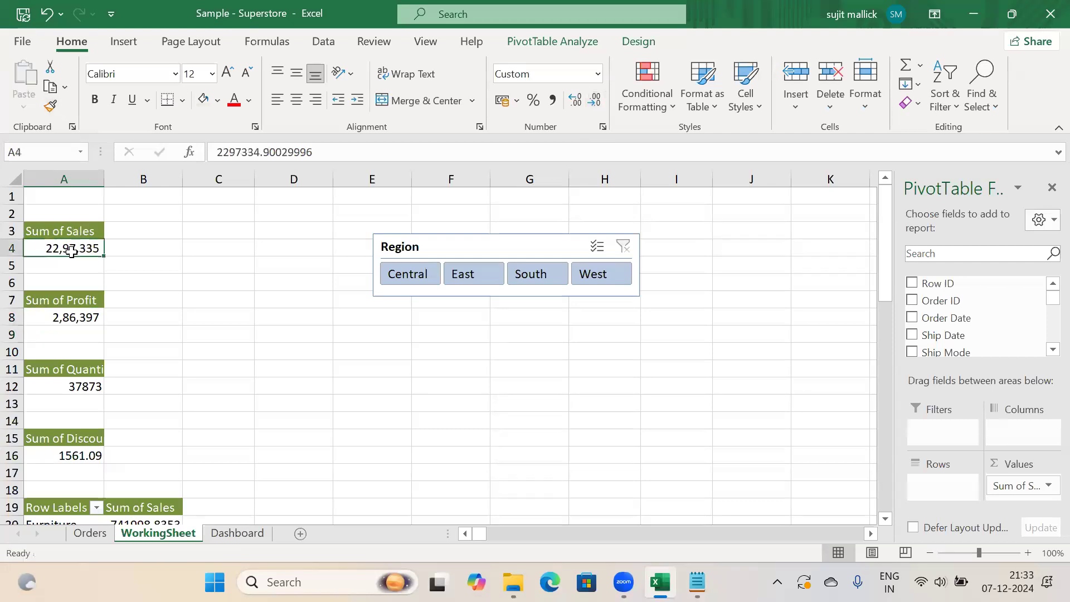
left_click(49, 110)
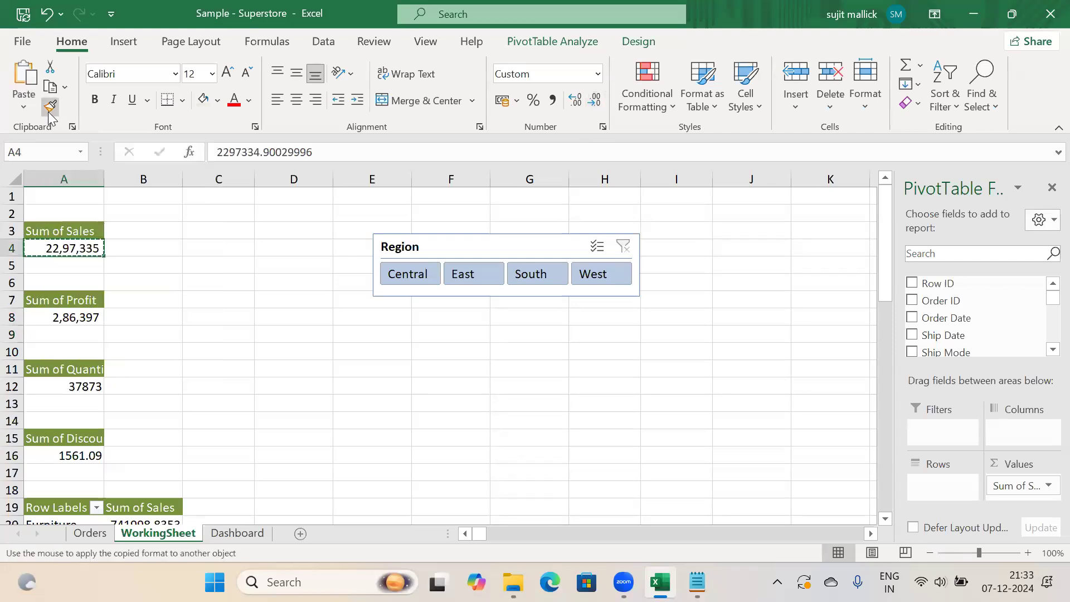
left_click(84, 389)
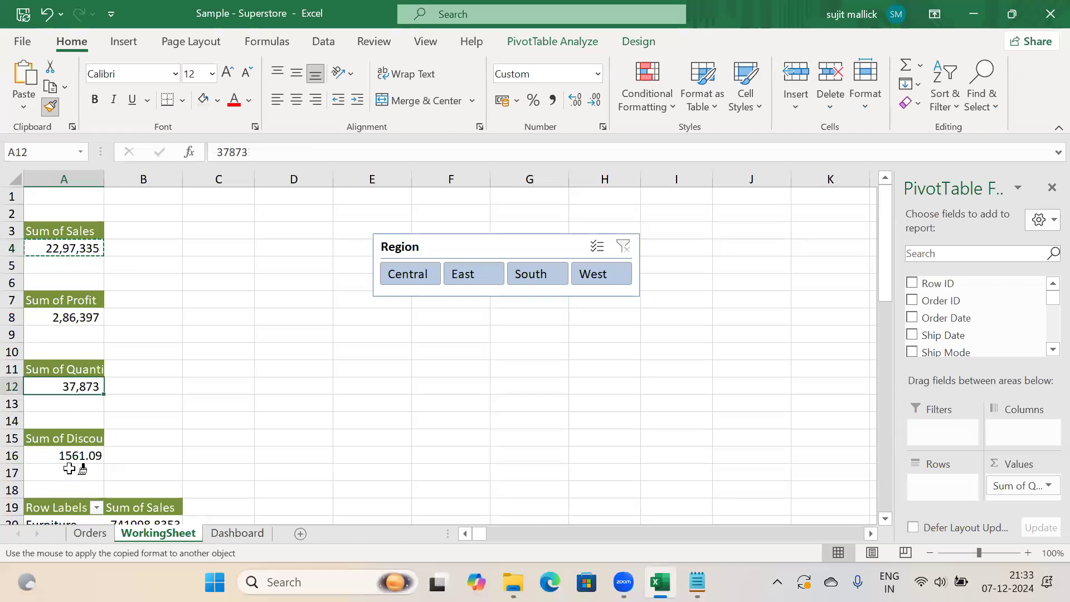
left_click(68, 455)
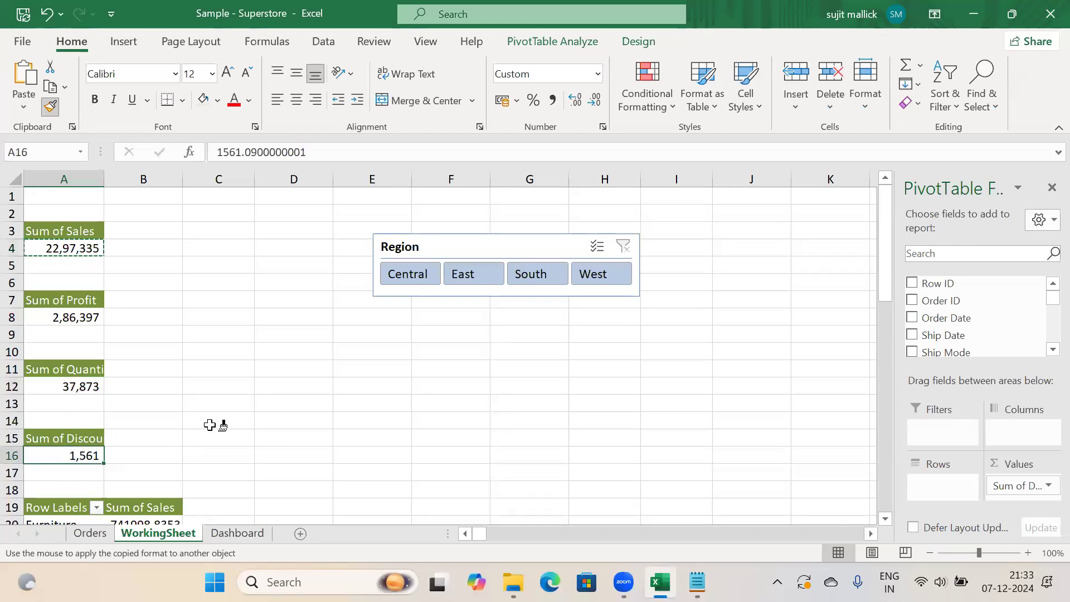
key("Escape")
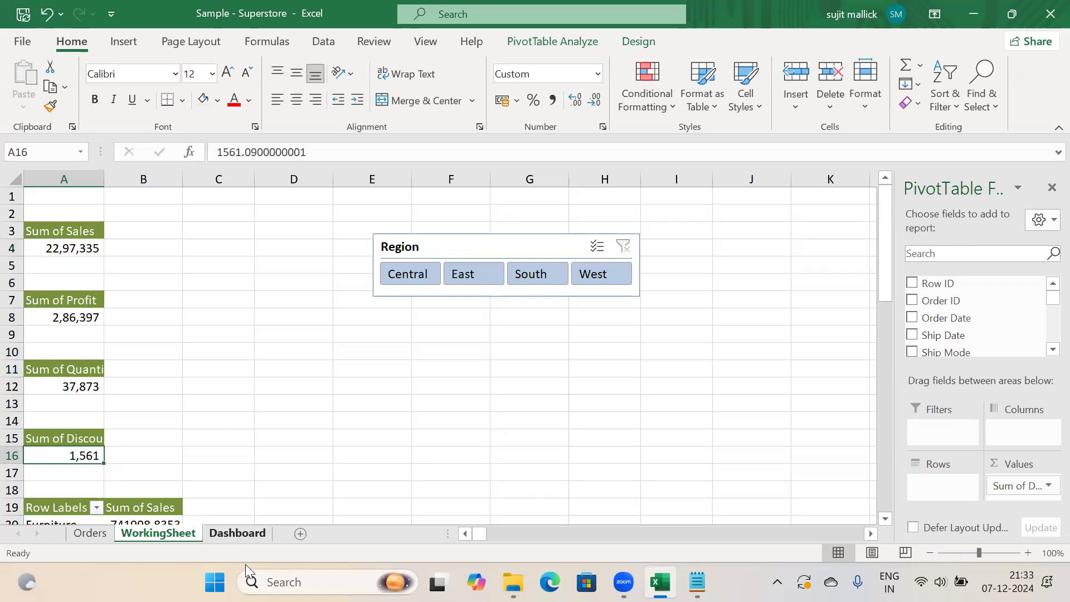
left_click(239, 533)
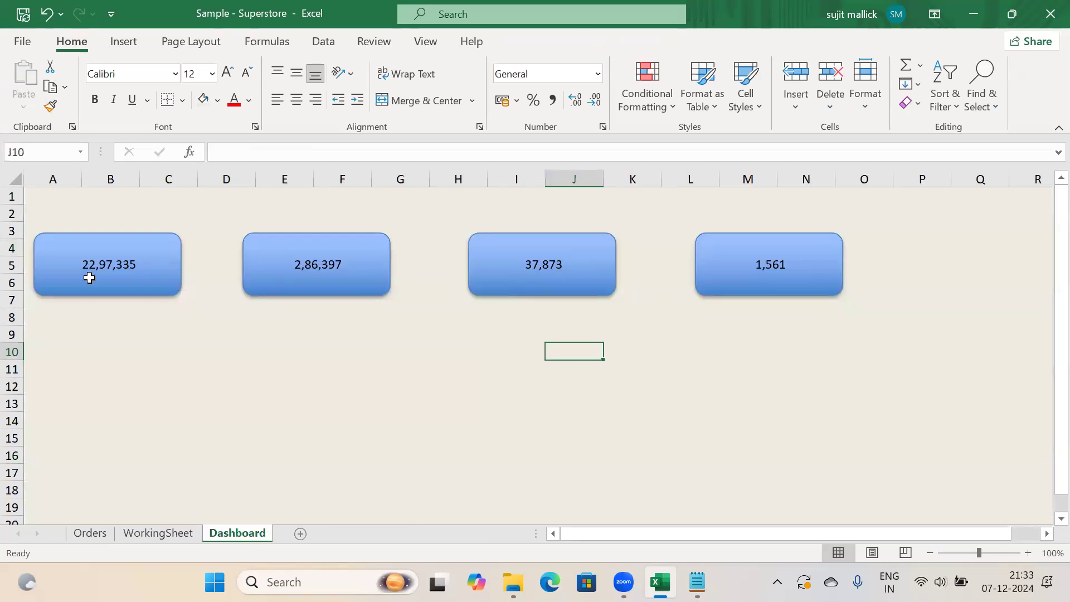
Draw a text box at the top-left of the first blue KPI card
left_click(284, 402)
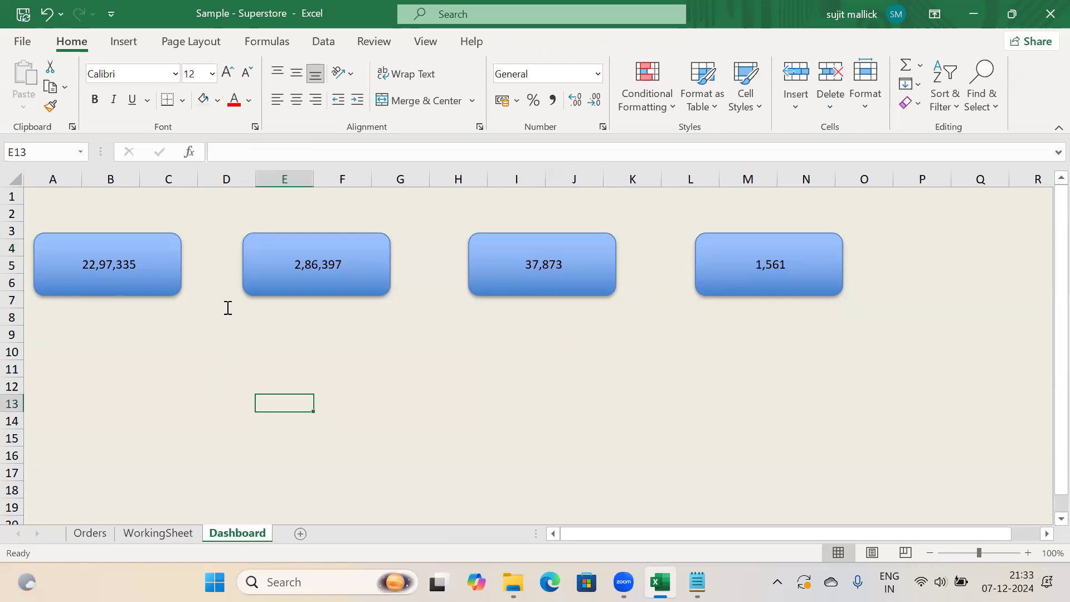
left_click(134, 42)
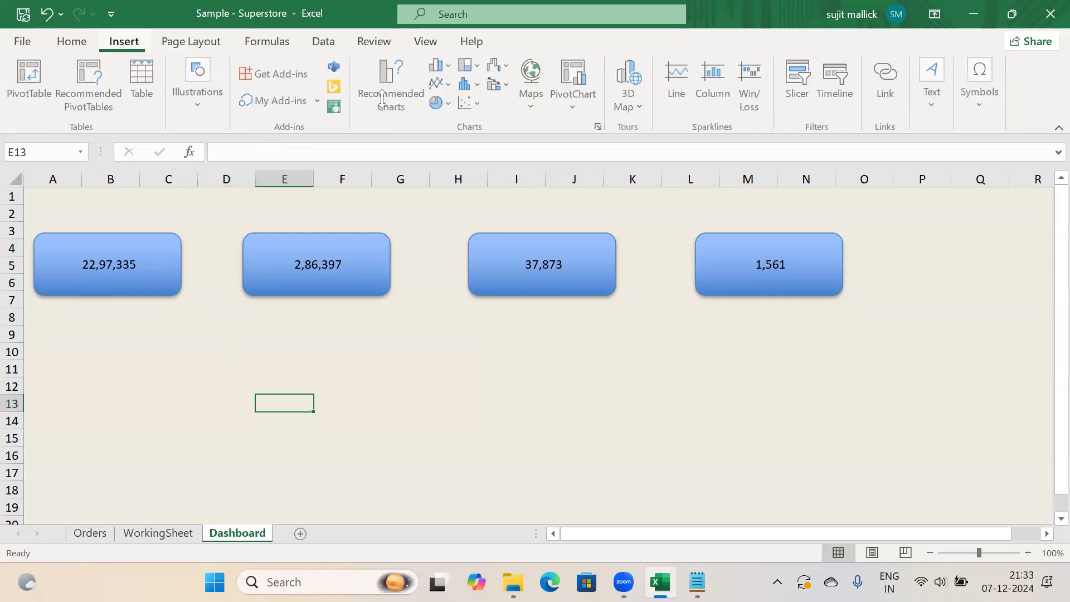
left_click(930, 110)
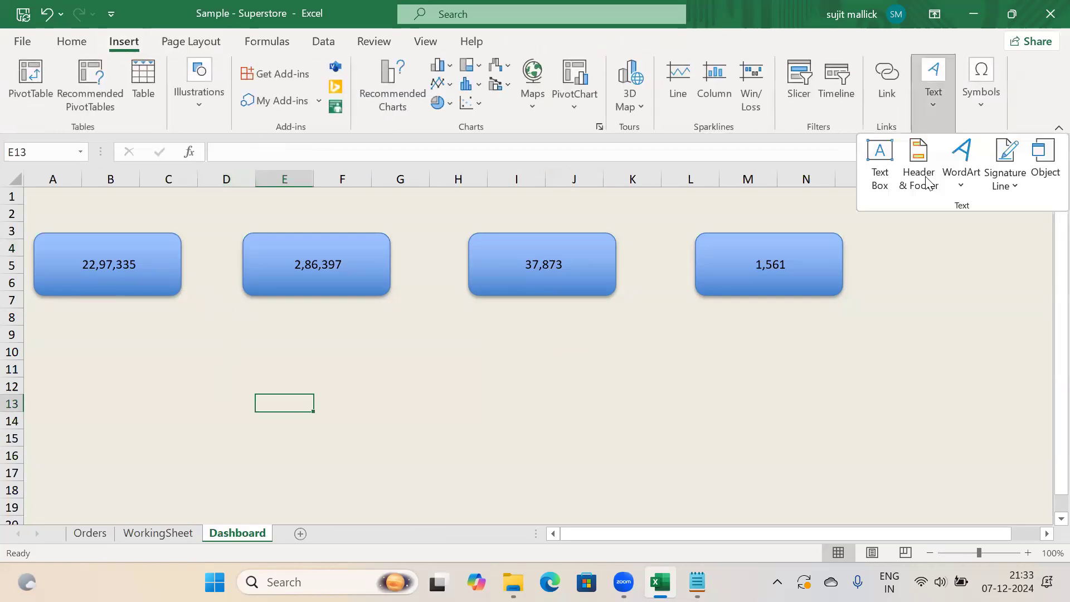
left_click(880, 159)
left_click_drag(42, 236, 95, 253)
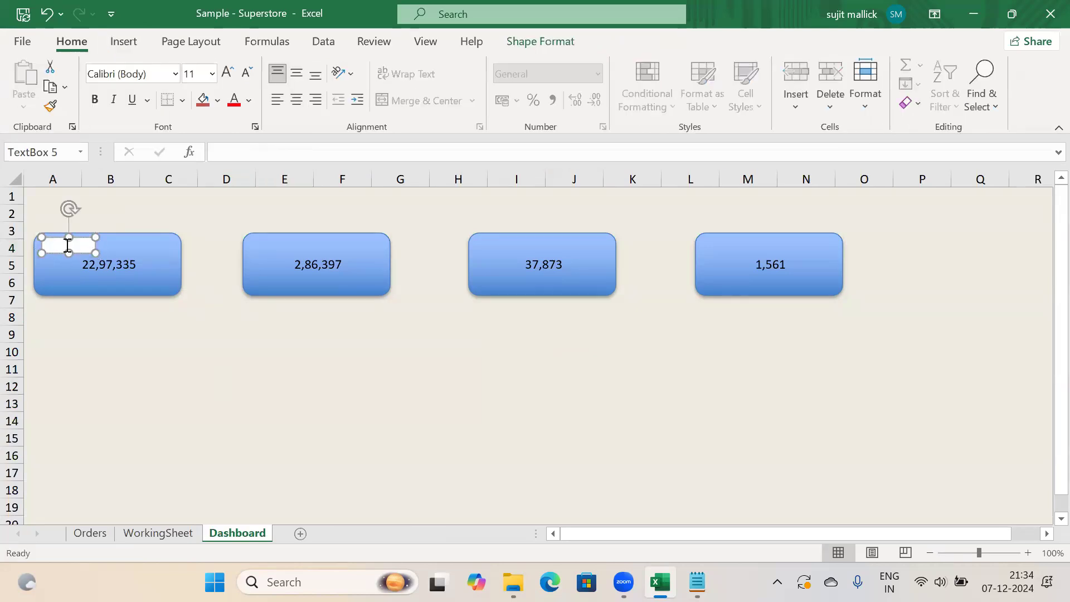
Give the text box no fill and no outline, and type the label Sales
left_click(538, 41)
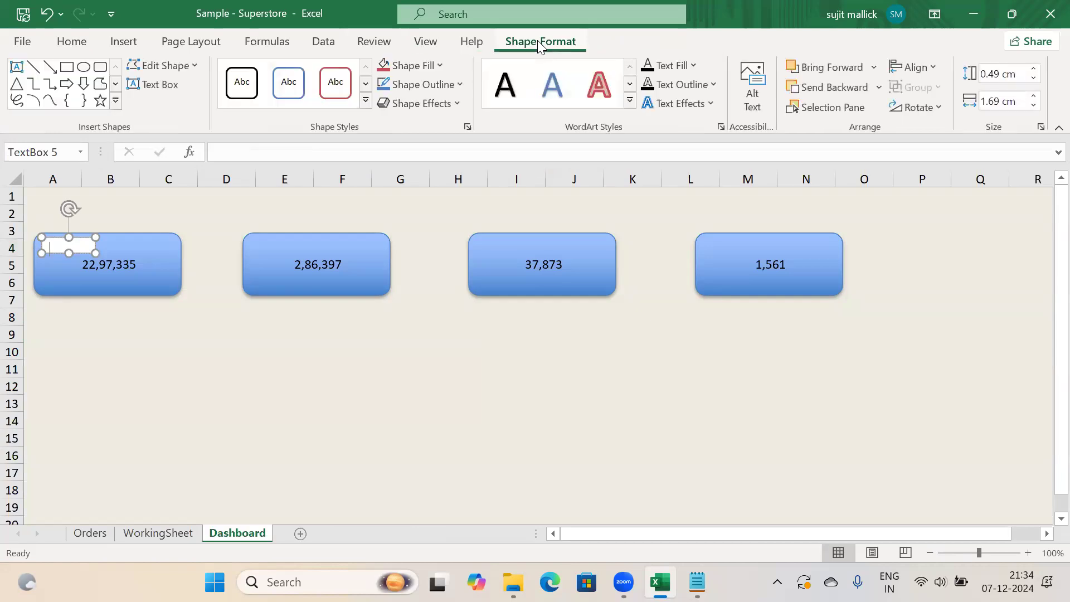
left_click(440, 66)
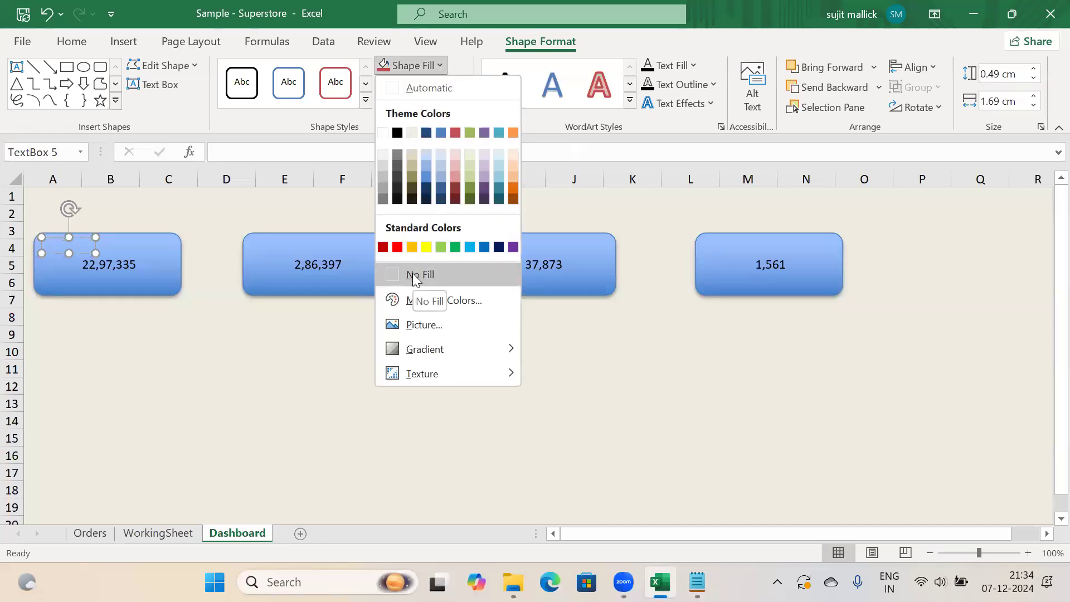
left_click(415, 276)
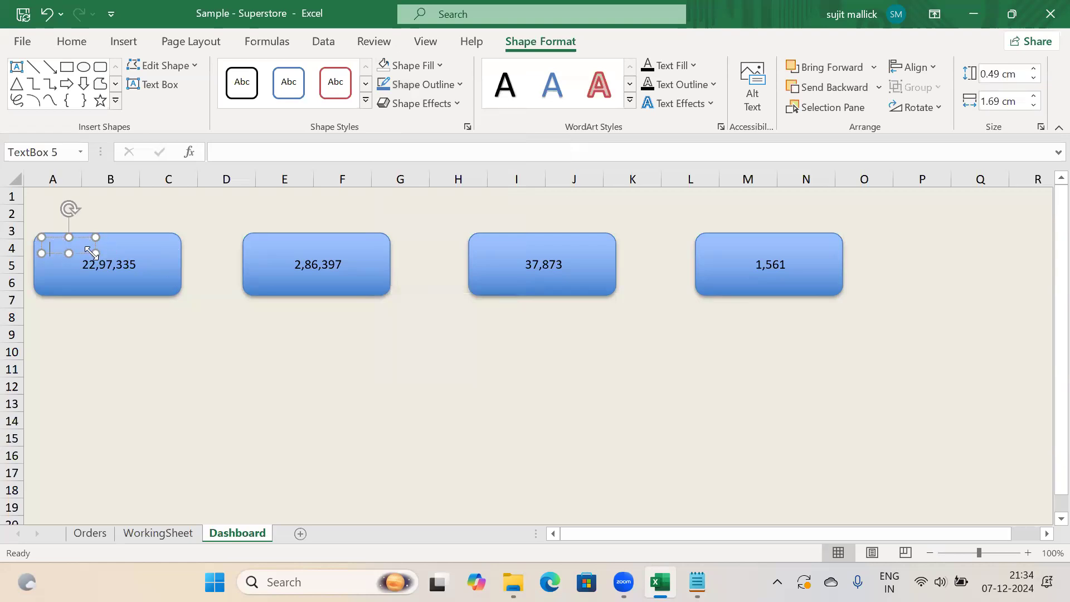
left_click(461, 86)
left_click(418, 293)
type("Sales")
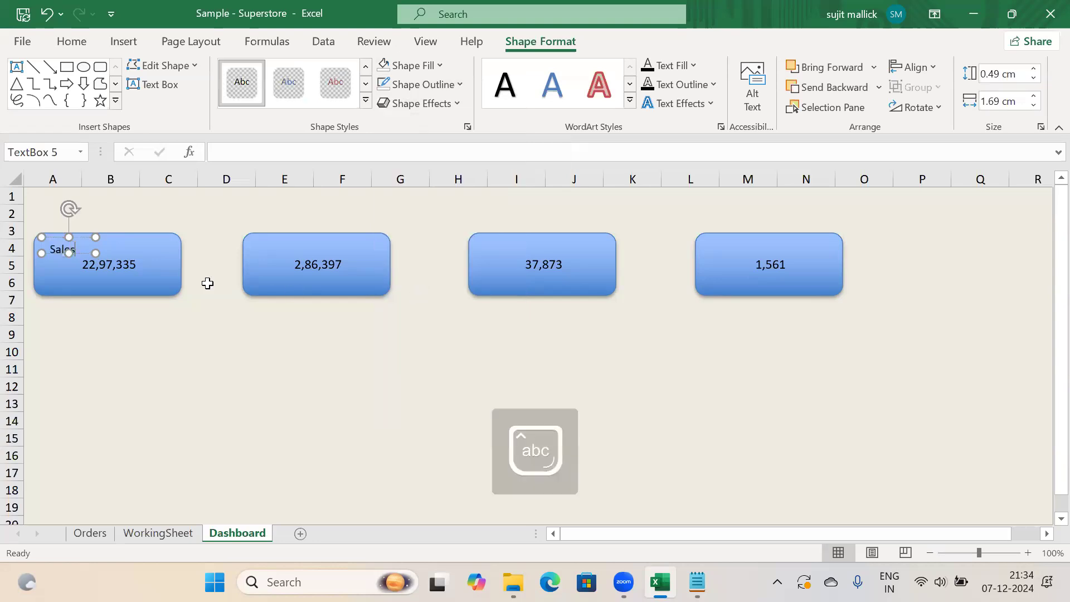
left_click(316, 418)
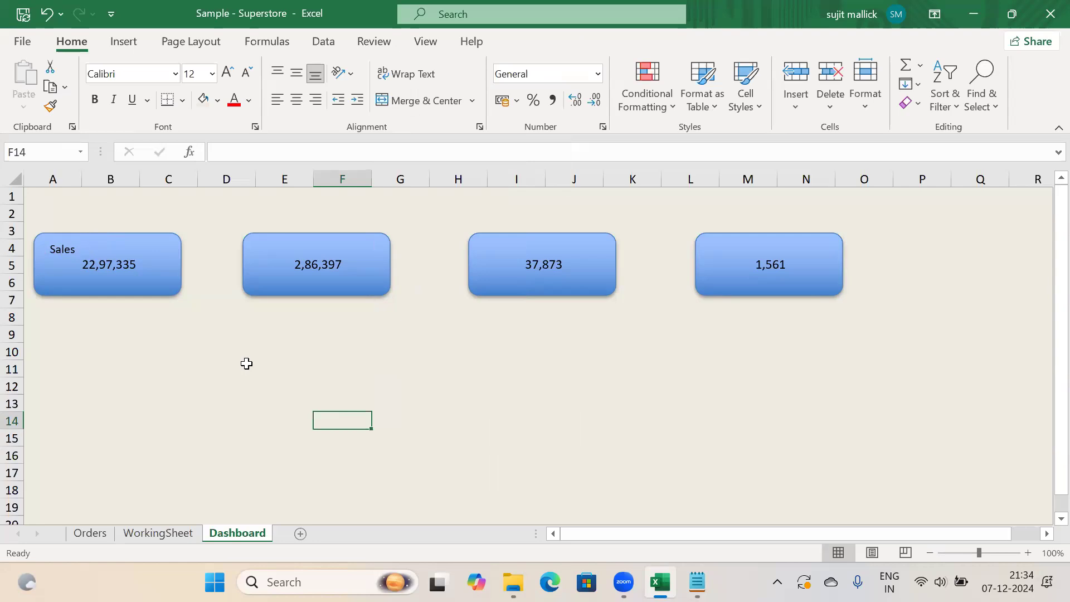
left_click(74, 249)
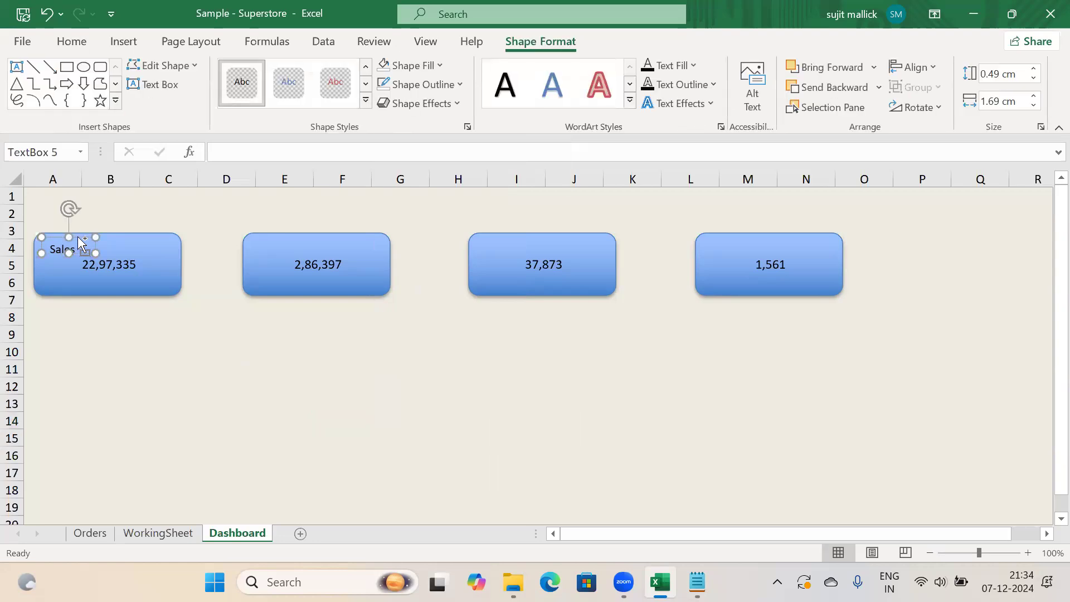
Duplicate the Sales label onto the second card above 2,86,397 as Profit
key("ctrl+d")
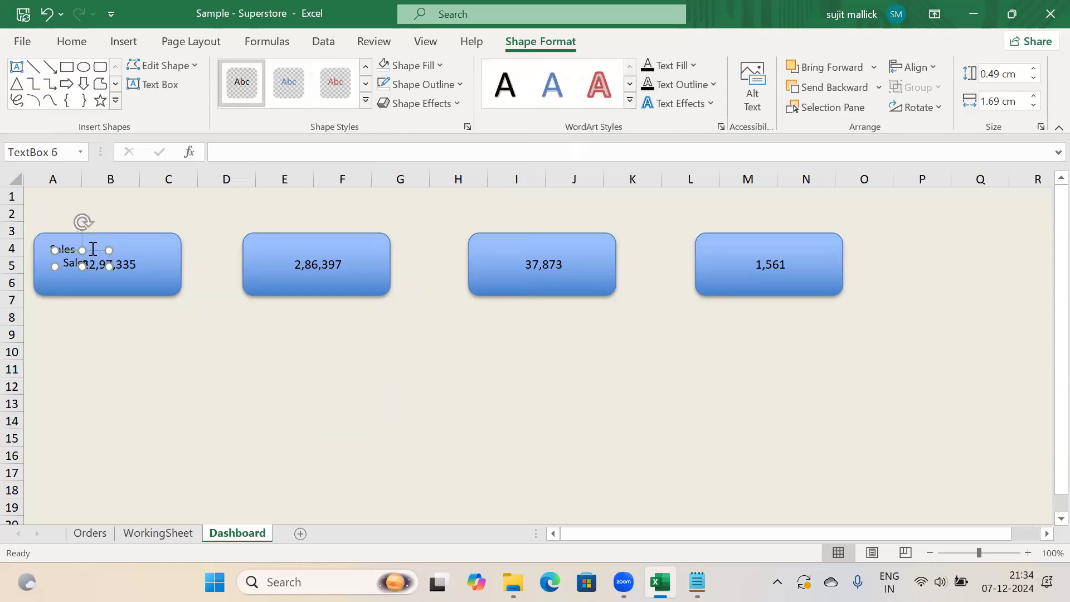
left_click_drag(93, 249, 287, 240)
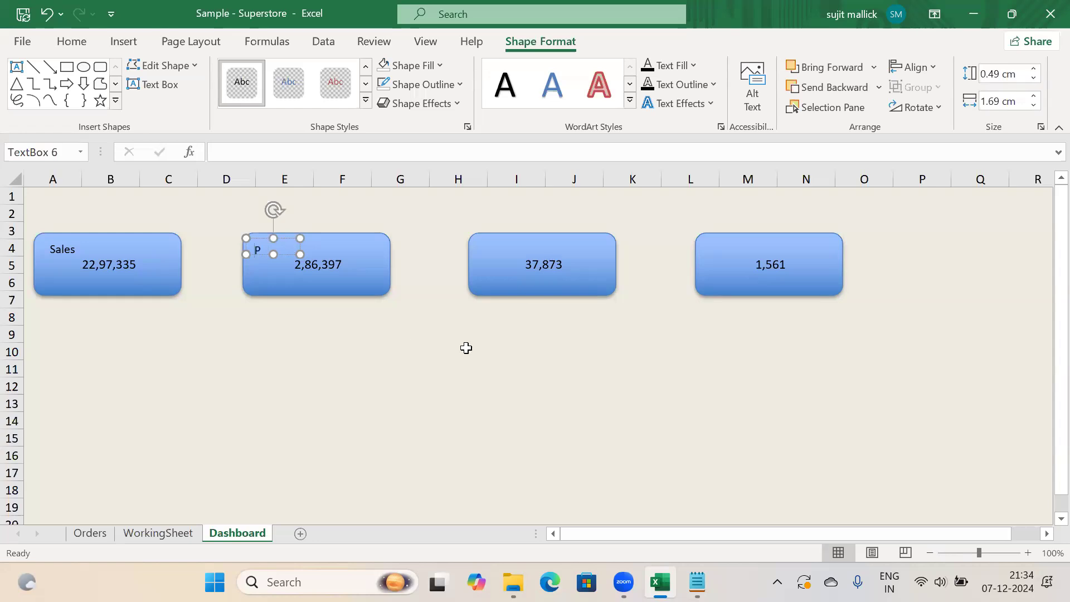
left_click(544, 461)
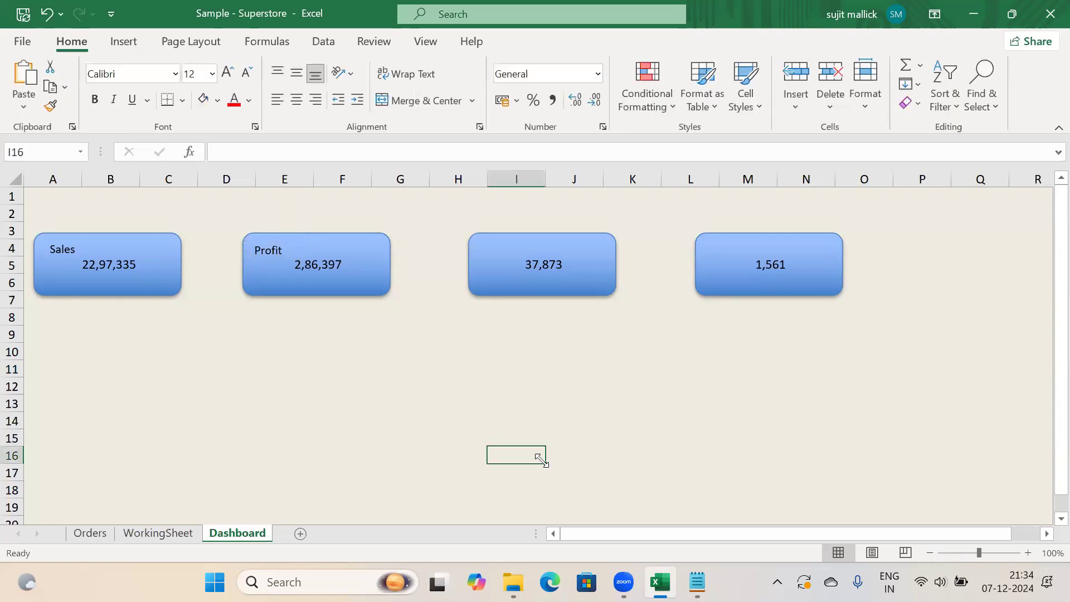
Place a Quantity label above 37,873 on the third card, widened to fit
key("ctrl+v")
left_click_drag(528, 447, 518, 236)
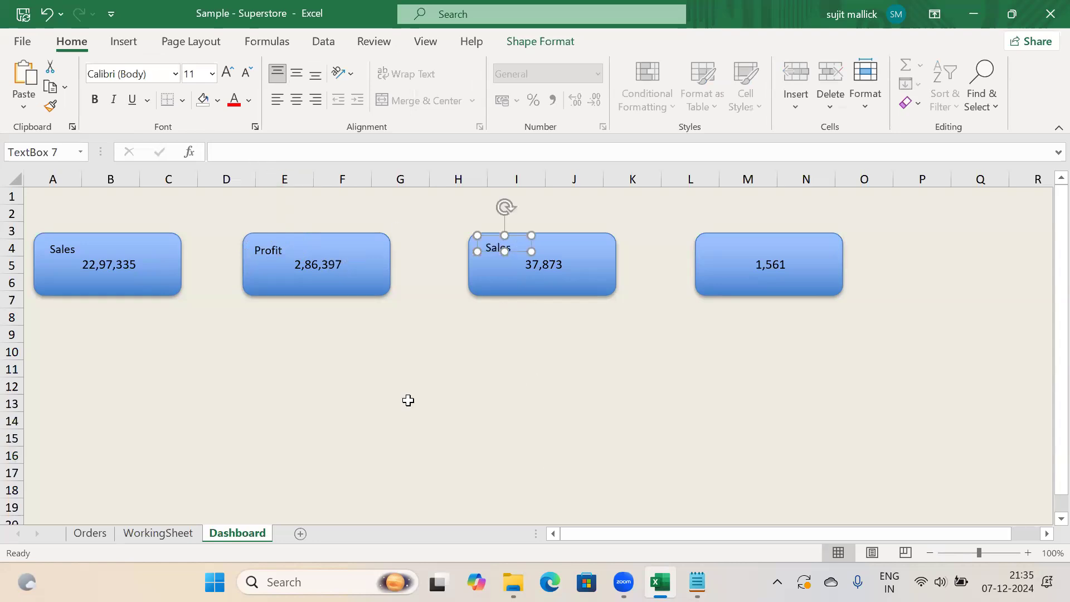
key("ctrl+Page_Up")
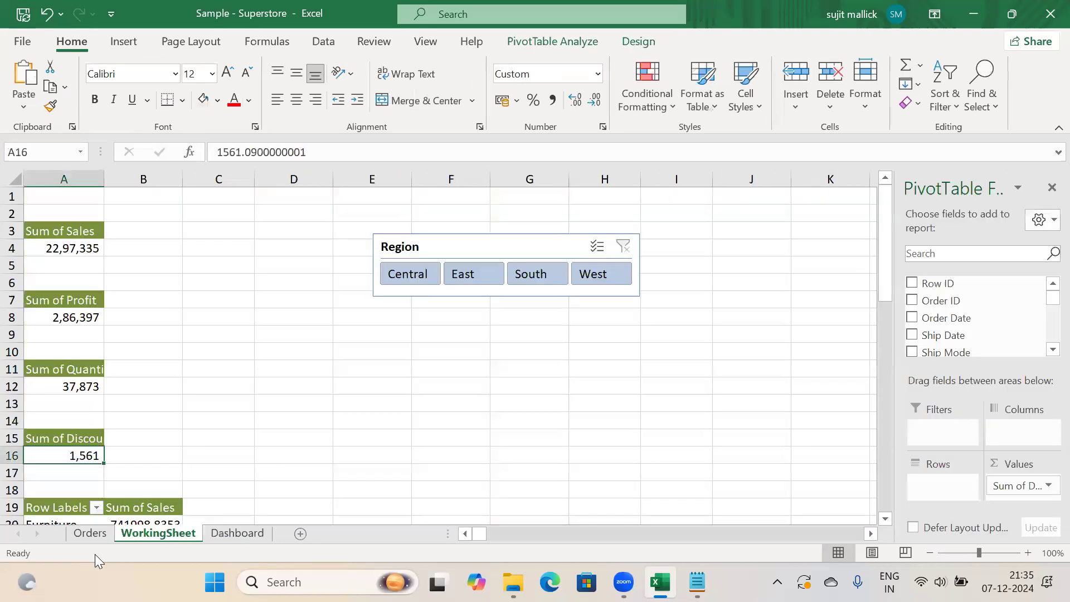
left_click(220, 534)
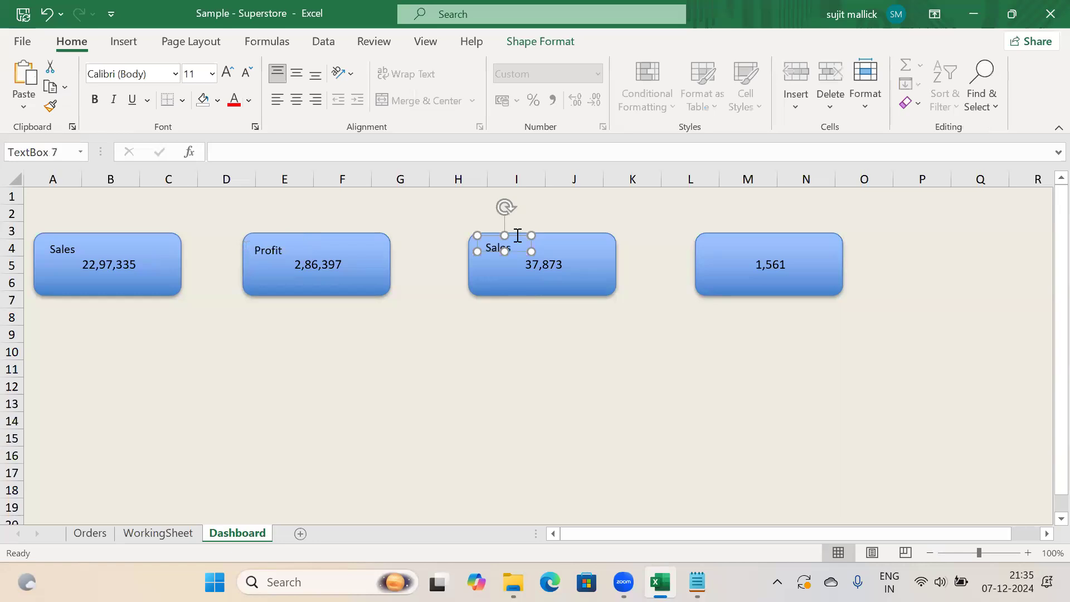
key("BackSpace")
key("BackSpace")
key("BackSpace")
key("BackSpace")
key("BackSpace")
mouse_move(531, 251)
left_mouse_down()
mouse_move(550, 250)
mouse_move(542, 245)
left_mouse_up()
left_click(634, 336)
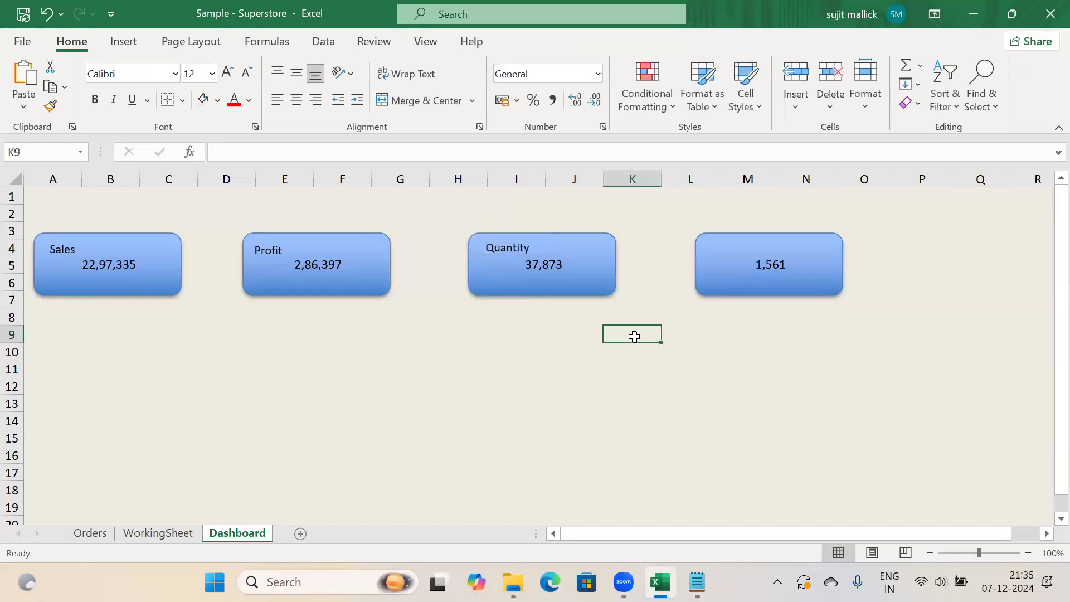
Place a Discount label above 1,561 on the fourth card, widened to fit
key("ctrl+v")
left_click_drag(634, 336, 734, 233)
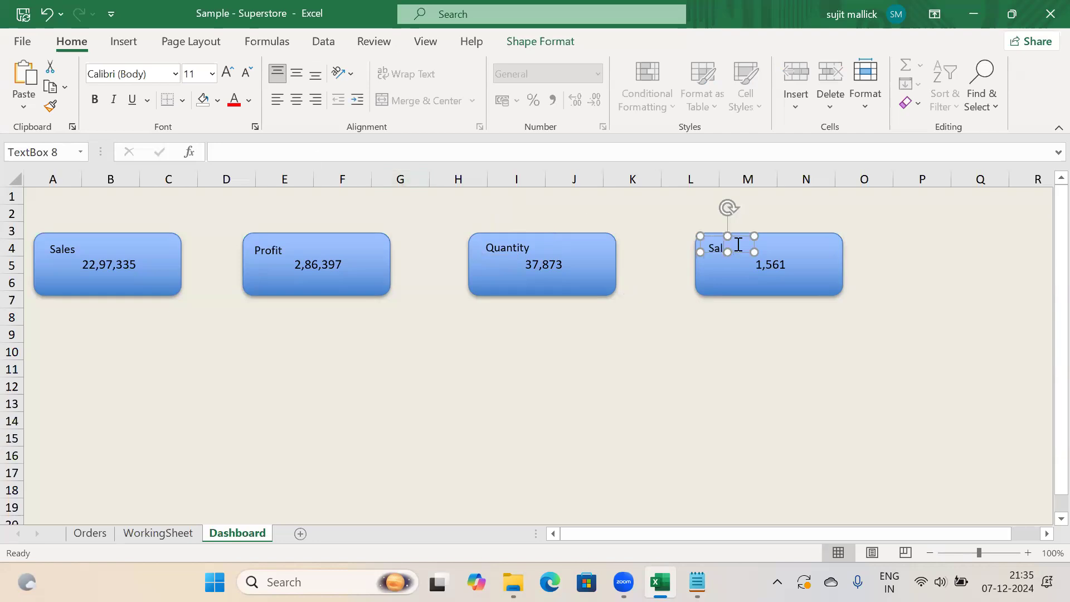
type("Discount")
left_click_drag(755, 252, 765, 254)
left_click(815, 360)
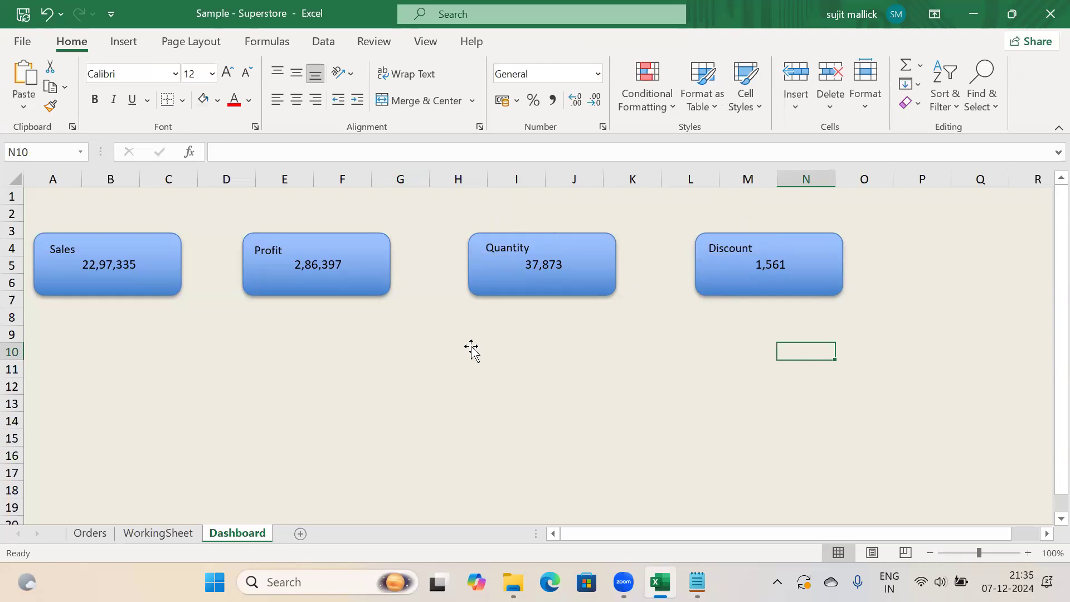
left_click(379, 285)
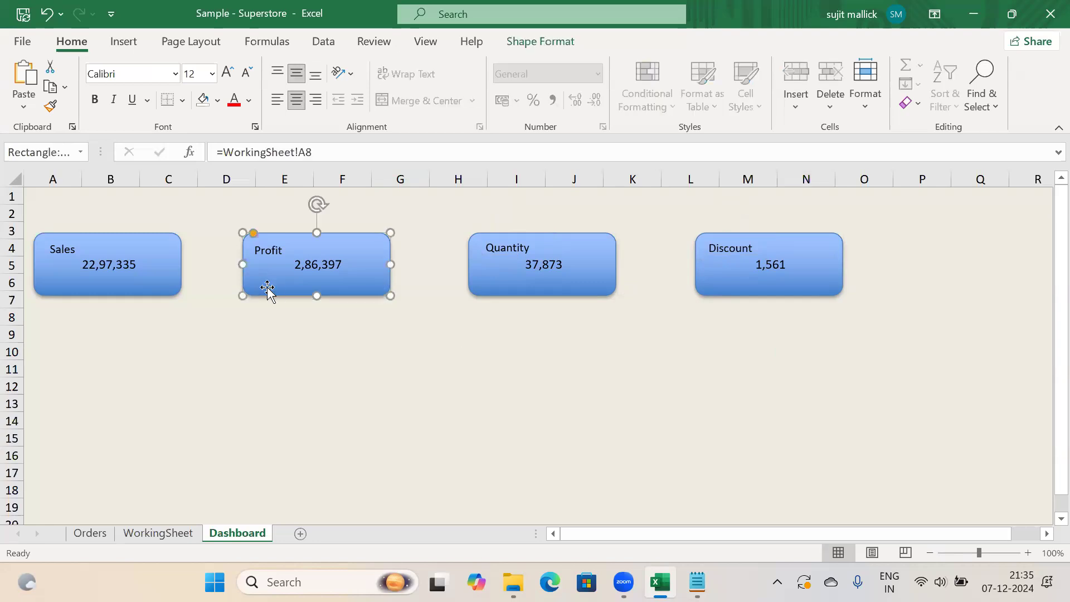
Select the Profit card with its label and browse the ribbon tabs
left_click(266, 253)
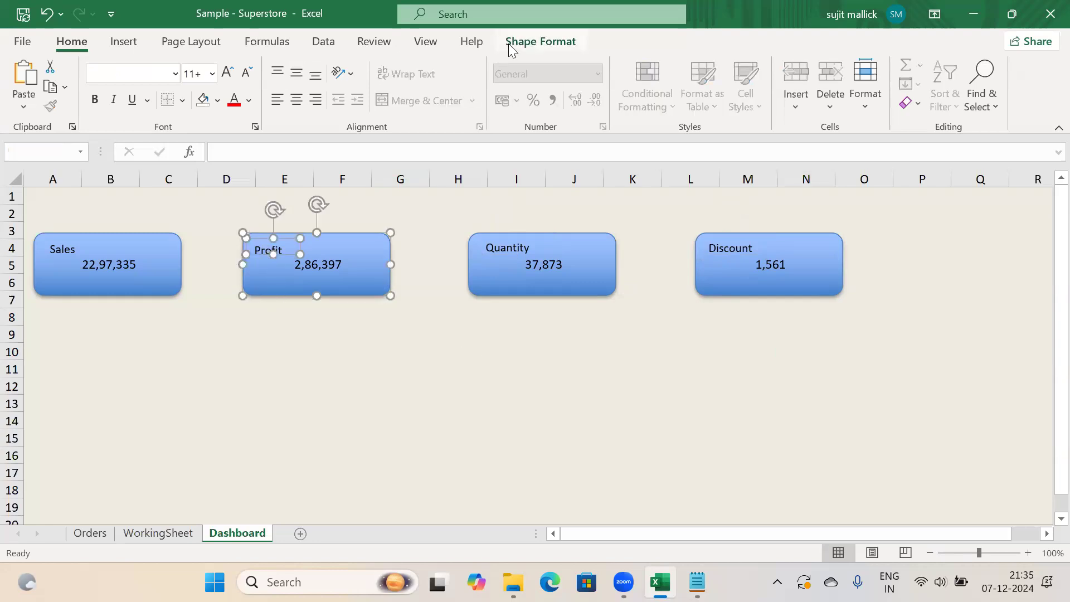
left_click(425, 43)
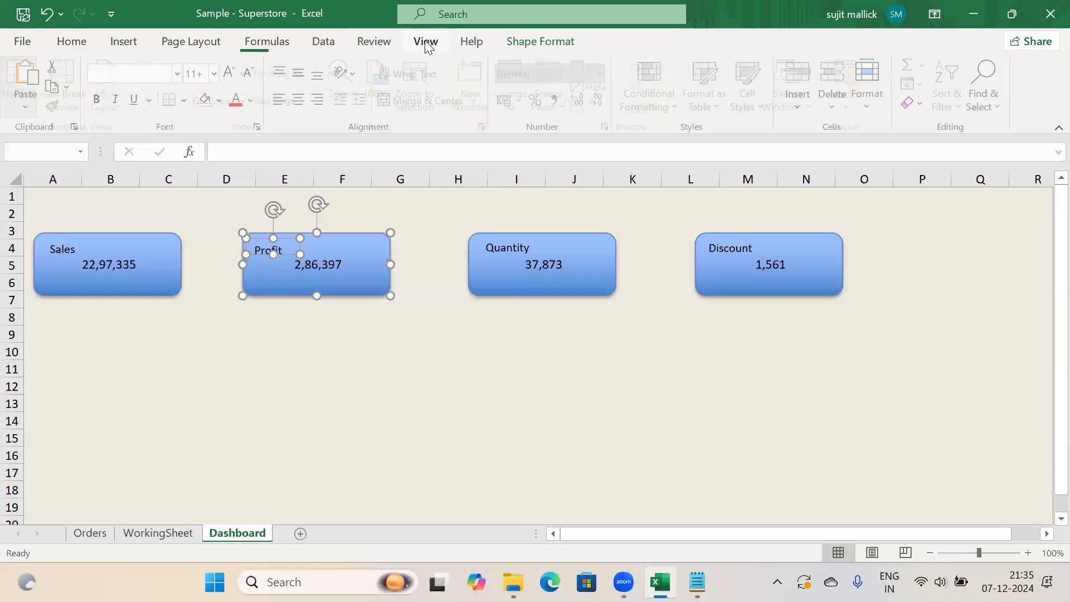
left_click(369, 47)
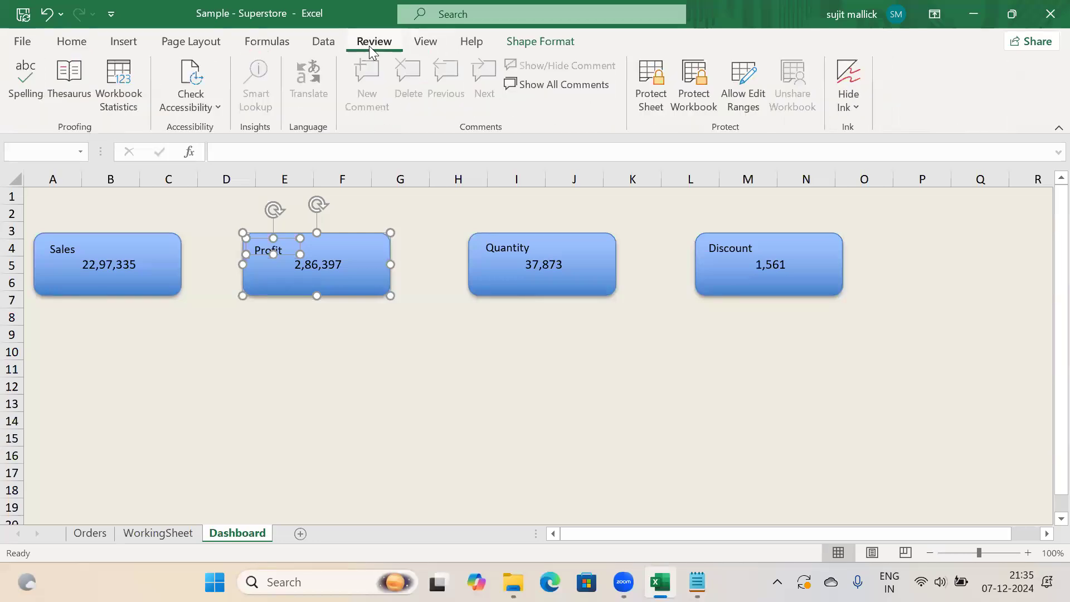
left_click(328, 48)
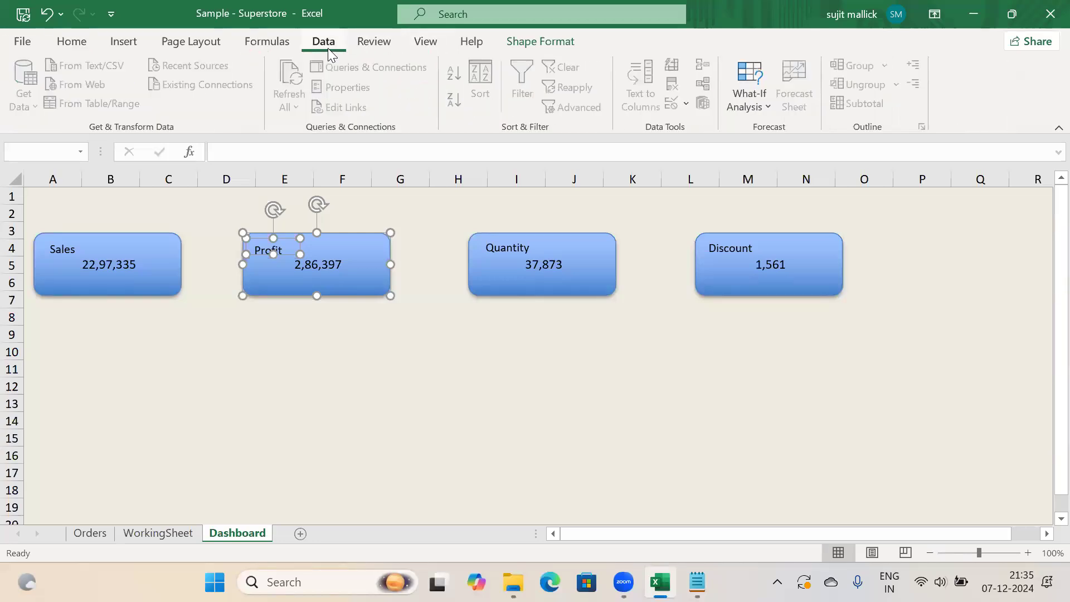
left_click(204, 42)
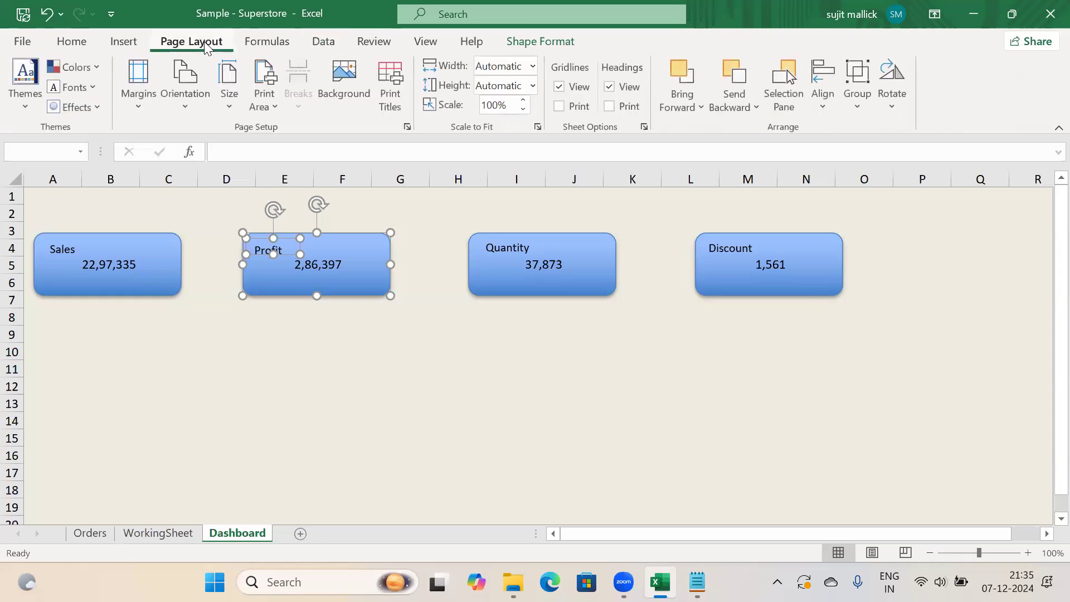
left_click(260, 354)
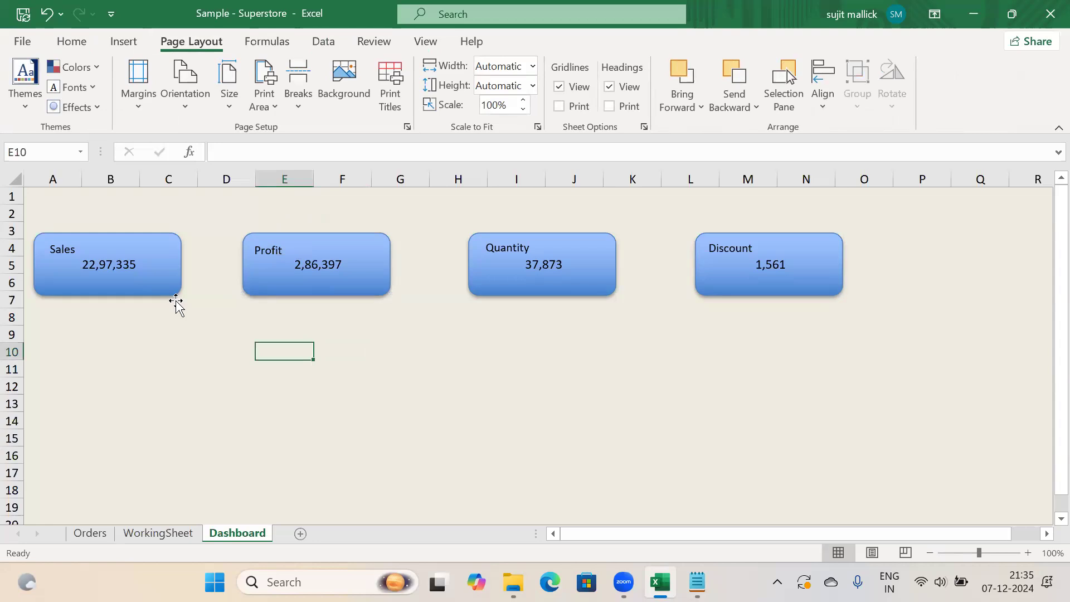
Group the Sales KPI card with its Sales label and confirm they move together
left_click_drag(165, 301, 181, 366)
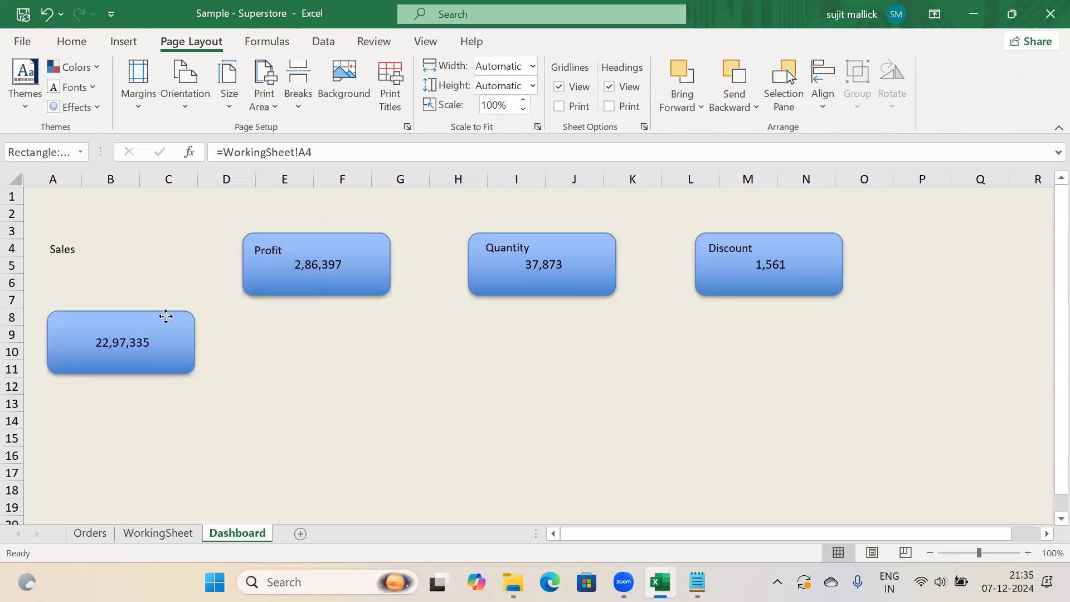
key("ctrl+z")
left_click_drag(167, 289, 169, 290)
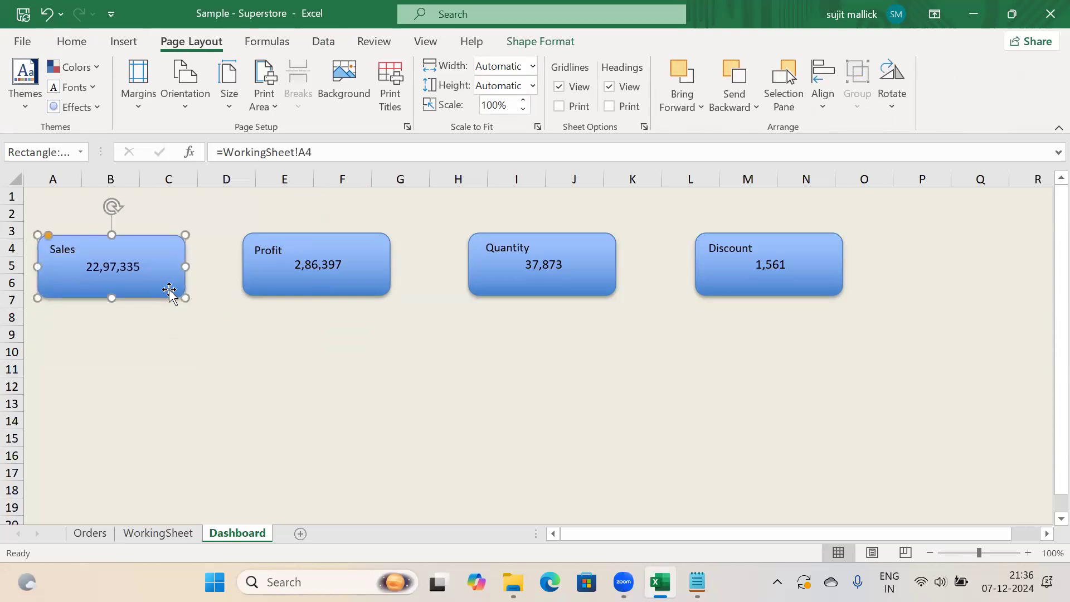
left_click(77, 247, "ctrl")
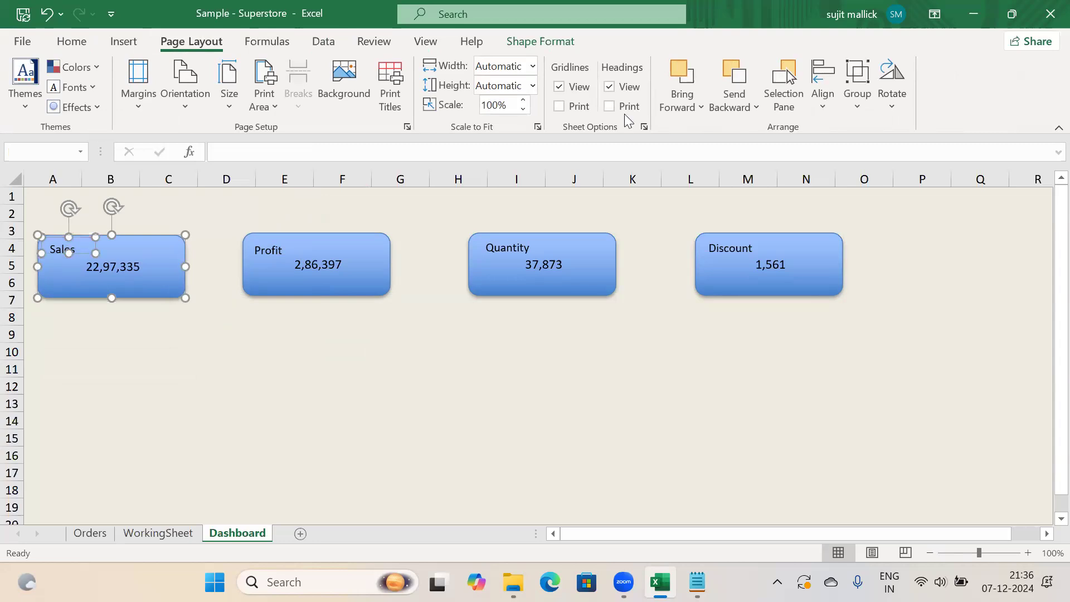
left_click(858, 105)
left_click(875, 134)
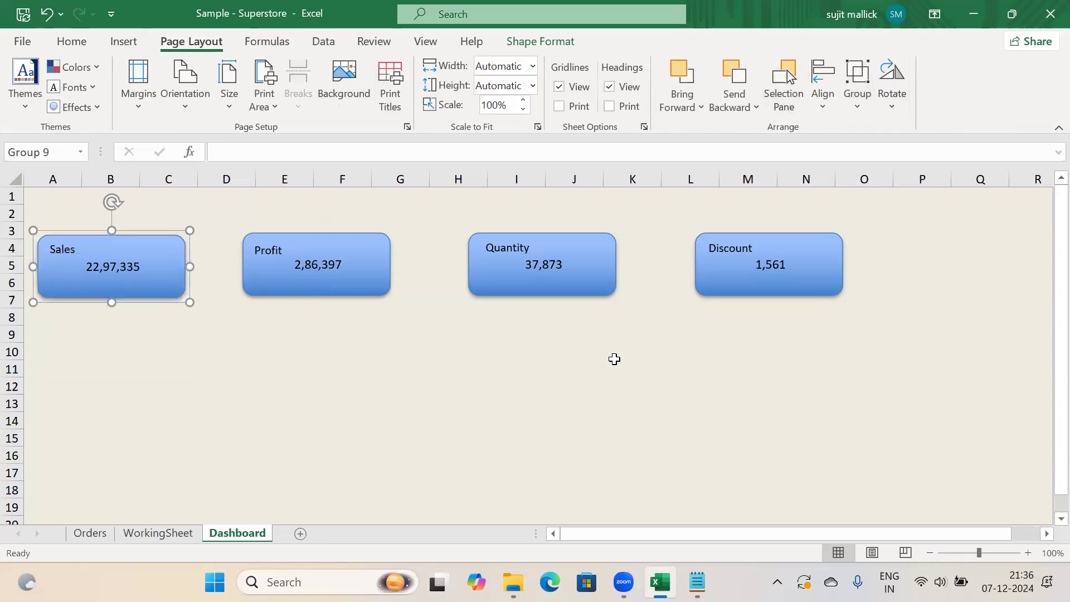
left_click(614, 360)
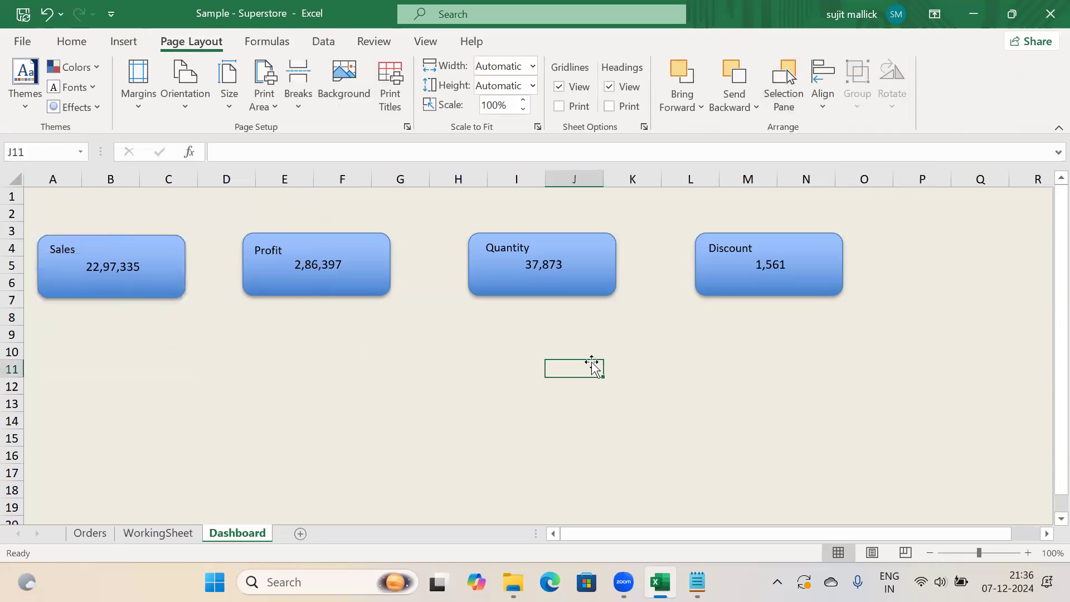
mouse_move(177, 287)
left_mouse_down()
mouse_move(282, 387)
mouse_move(192, 307)
mouse_move(368, 411)
mouse_move(229, 360)
mouse_move(188, 298)
mouse_move(471, 425)
mouse_move(229, 373)
mouse_move(167, 310)
mouse_move(418, 385)
mouse_move(175, 332)
mouse_move(170, 313)
mouse_move(387, 397)
mouse_move(201, 337)
mouse_move(330, 403)
mouse_move(167, 308)
mouse_move(172, 284)
left_mouse_up()
key("Escape")
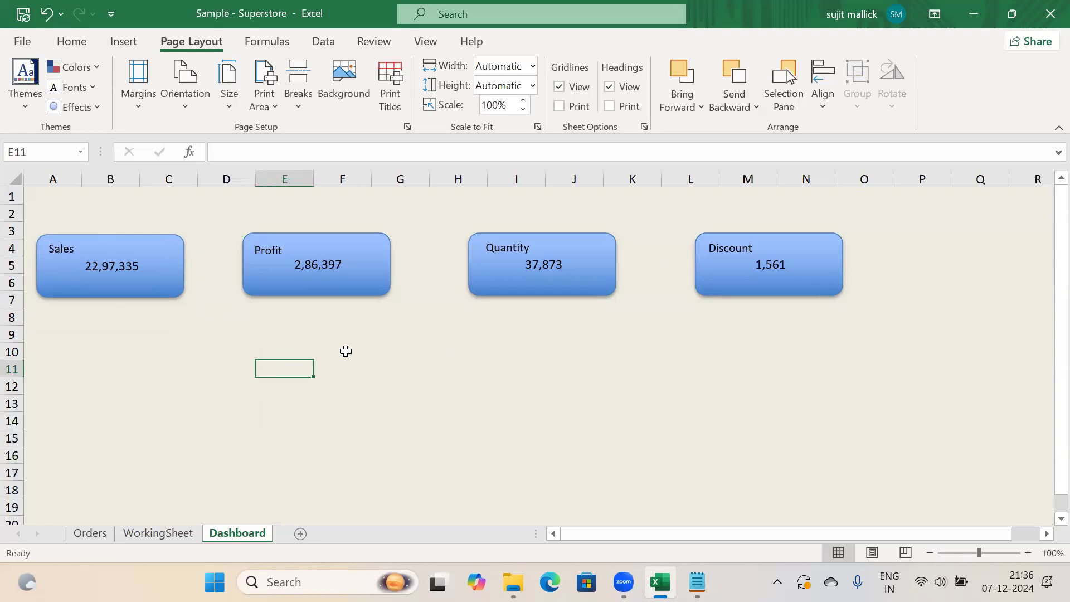
Distribute the Sales, Profit, Quantity and Discount boxes horizontally with even spacing
left_click(168, 279)
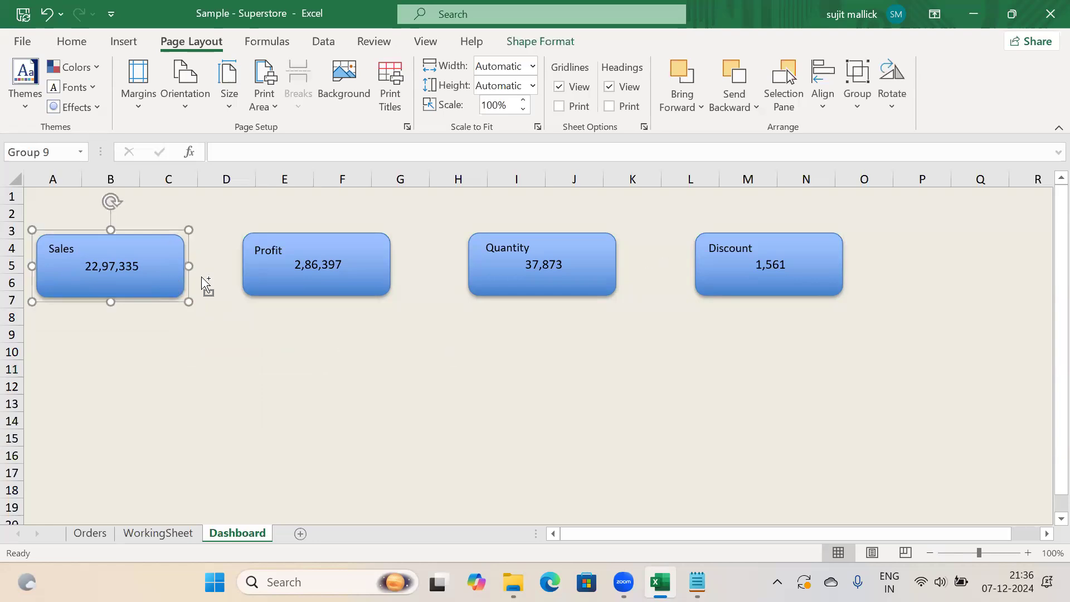
left_click(292, 285, "ctrl")
left_click(490, 285, "ctrl")
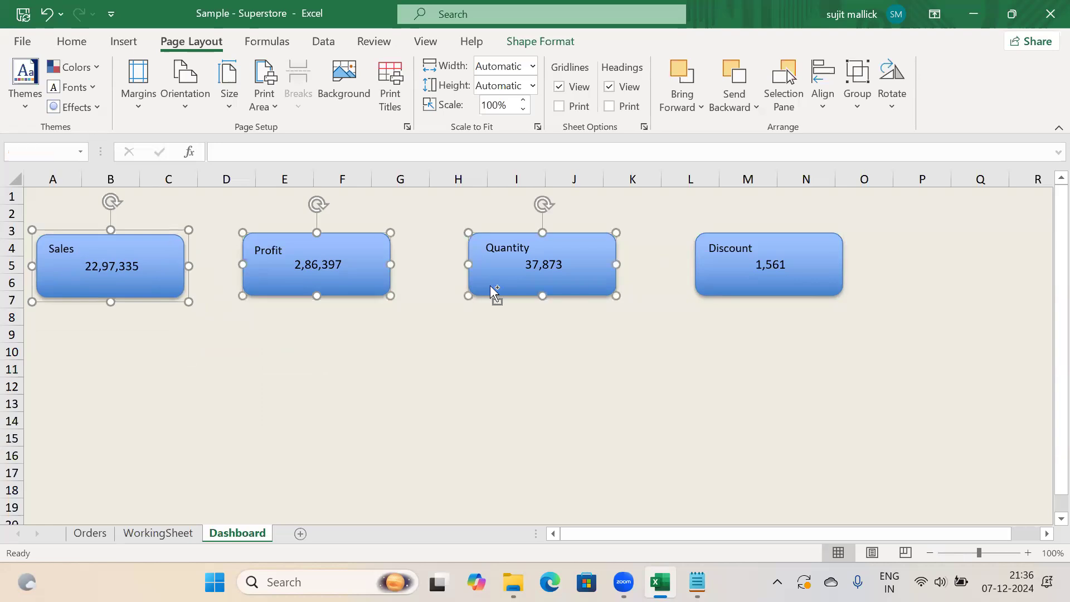
left_click(723, 285, "ctrl")
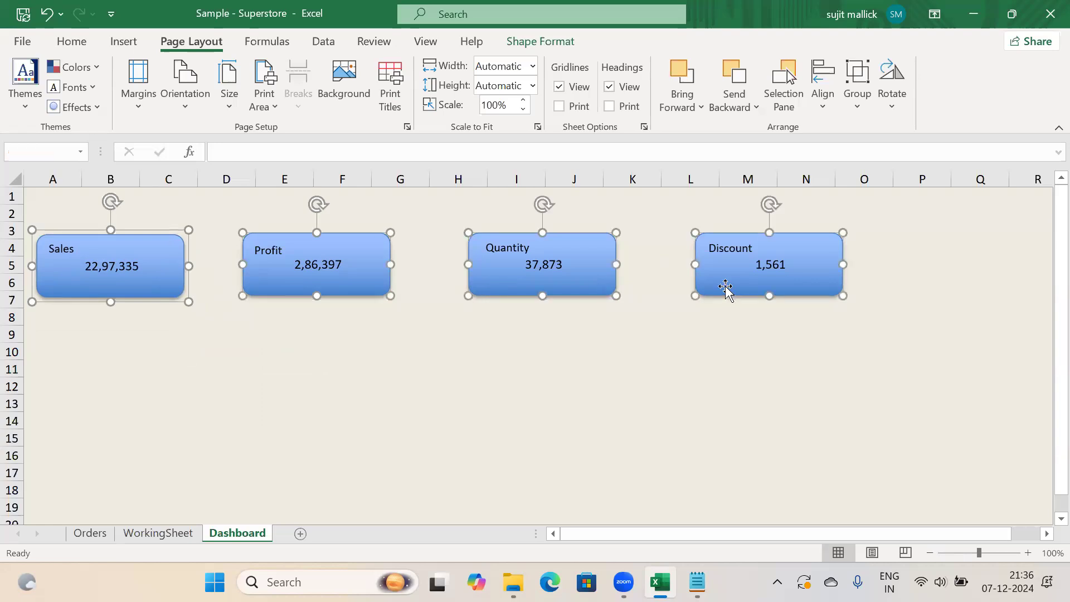
left_click(835, 112)
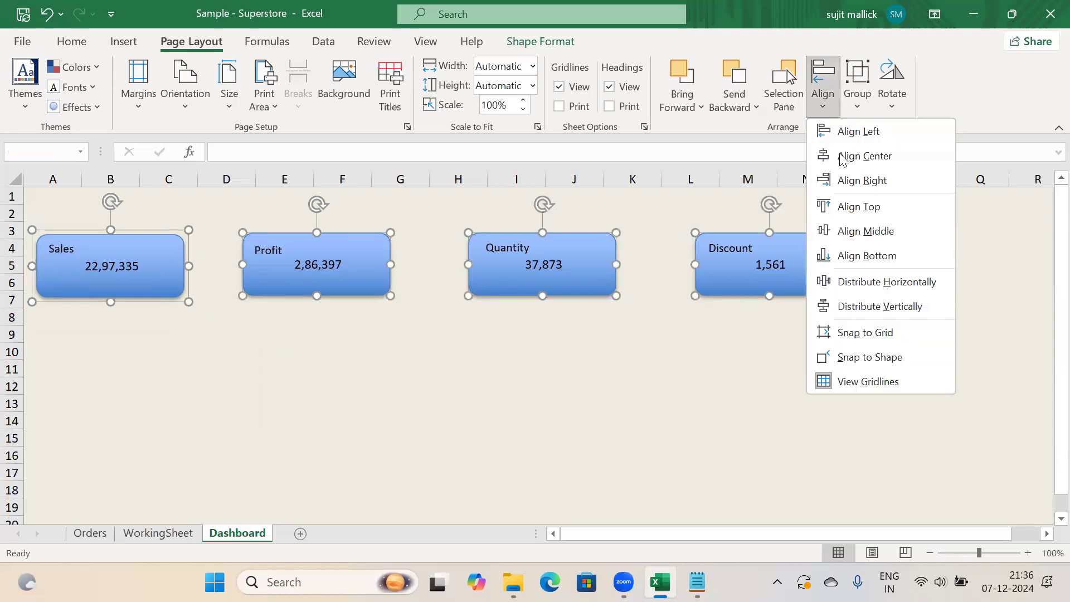
left_click(873, 287)
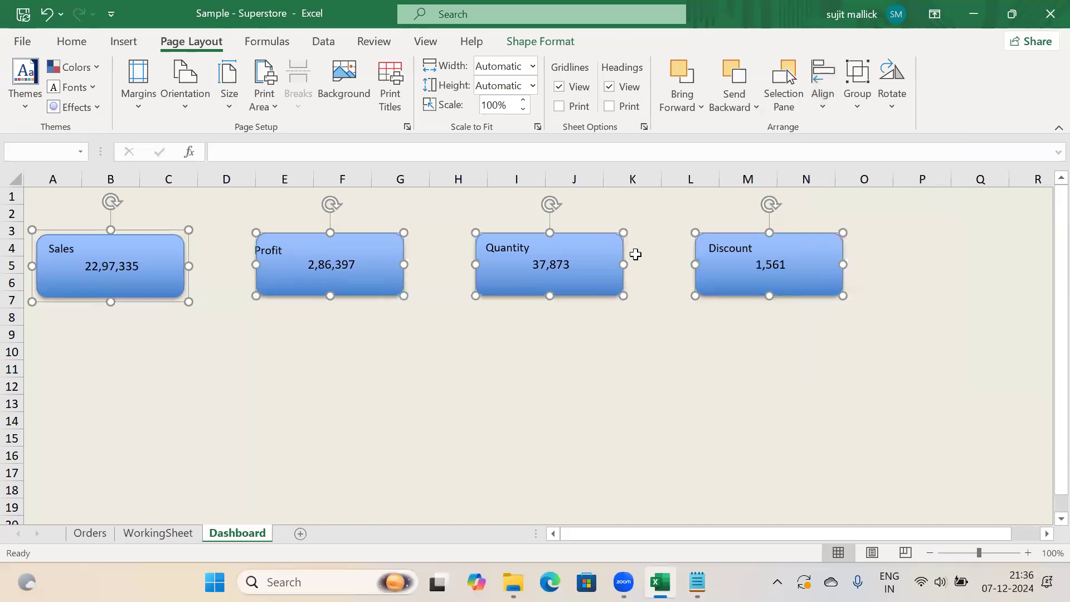
left_click(390, 370)
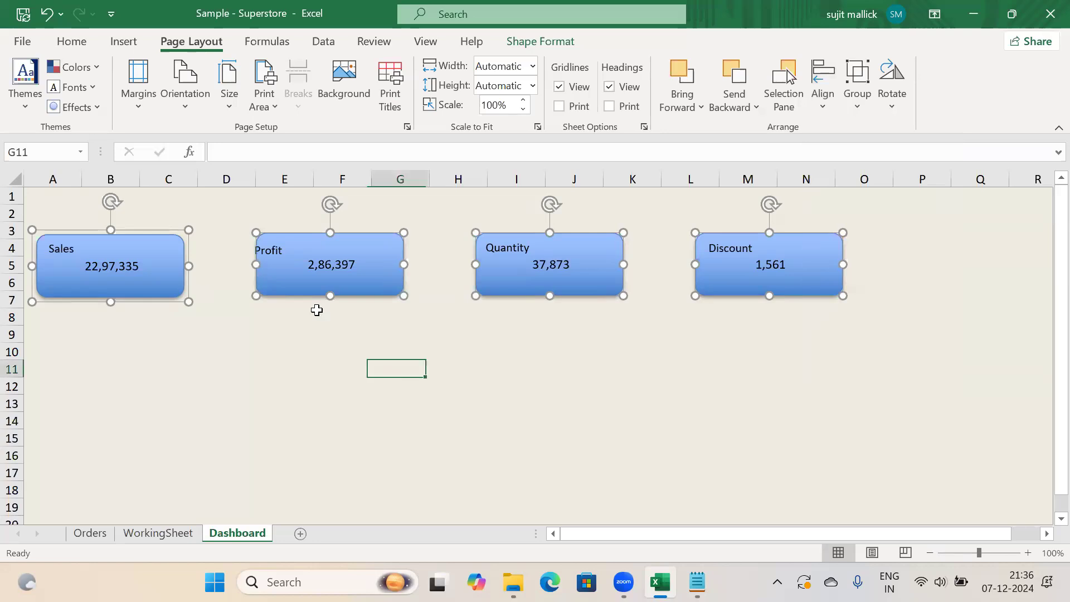
Nudge the Profit label right to sit inside its box, then check the requirement notes
left_click(288, 254)
left_click_drag(301, 238, 304, 238)
left_click(384, 383)
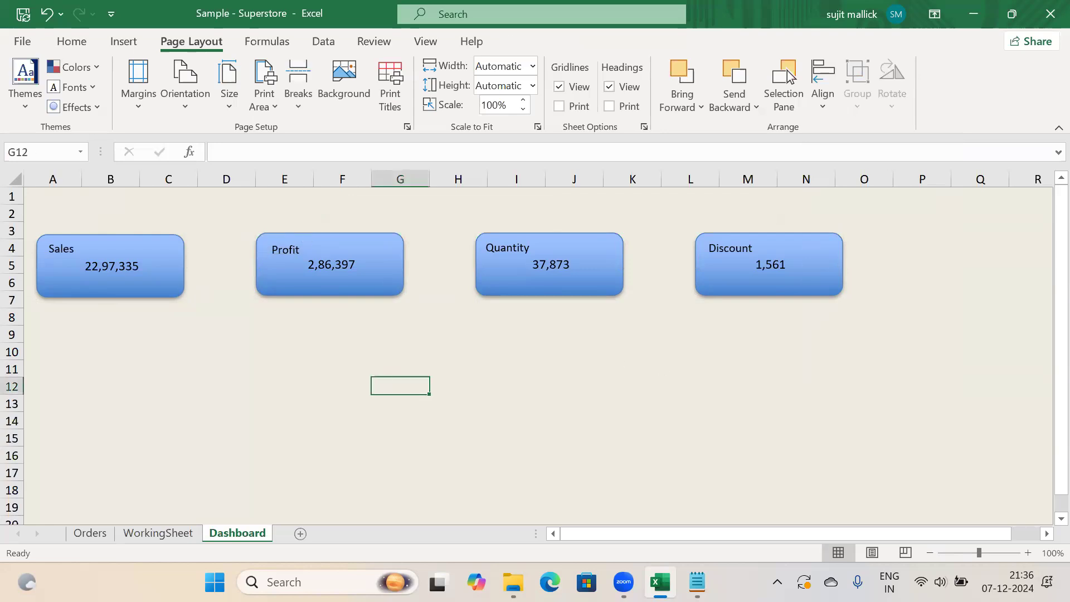
key("alt+Tab")
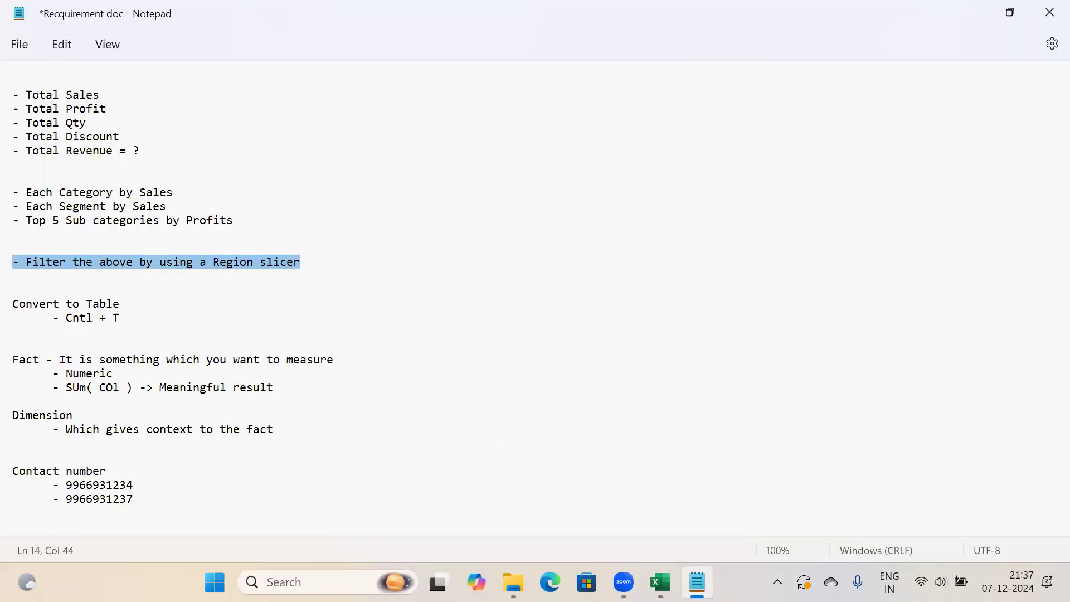
key("alt+Tab")
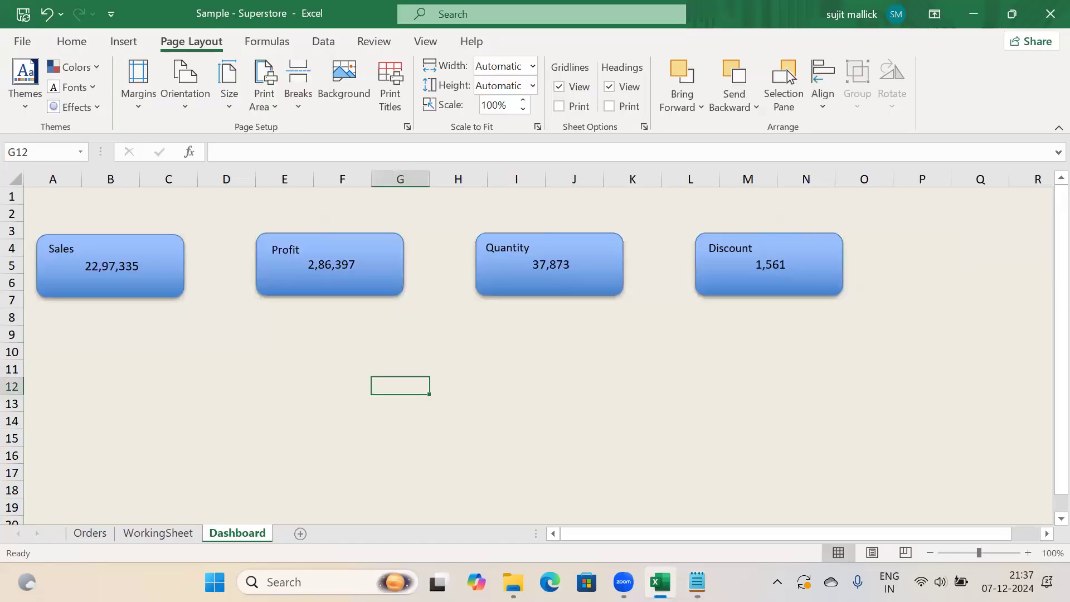
Insert a clustered column chart of Sum of Sales by Category from the A19:B23 pivot table on WorkingSheet
left_click(141, 534)
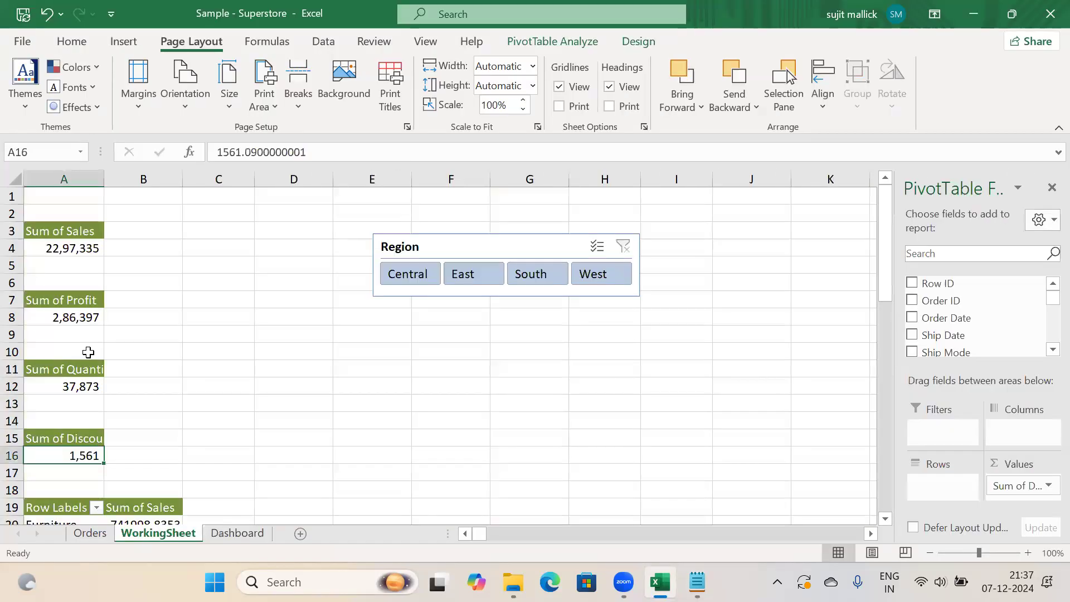
left_click_drag(884, 232, 886, 308)
left_click_drag(85, 302, 137, 368)
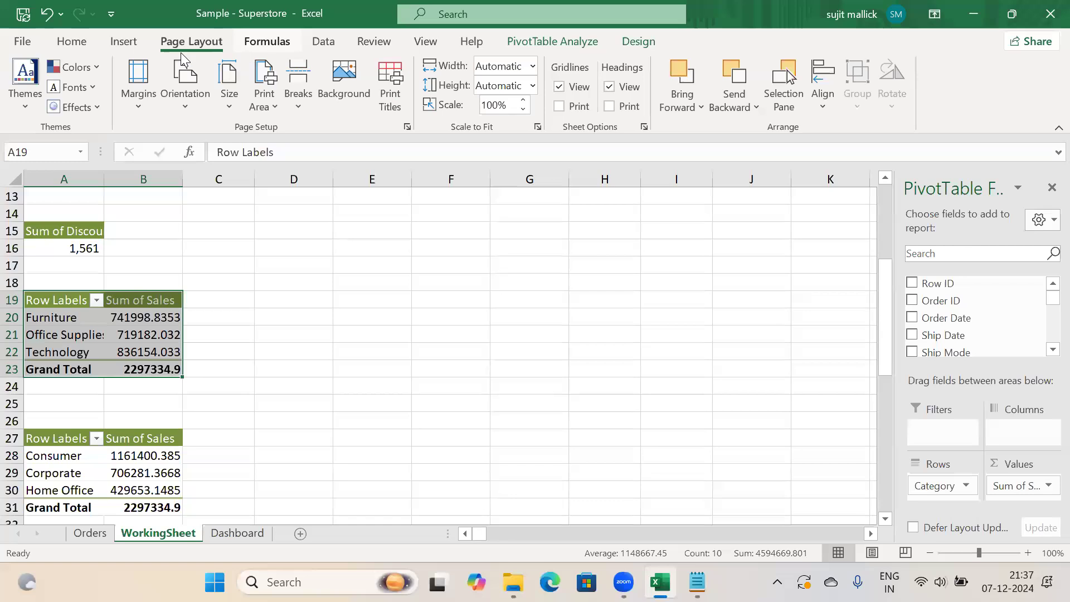
left_click(123, 43)
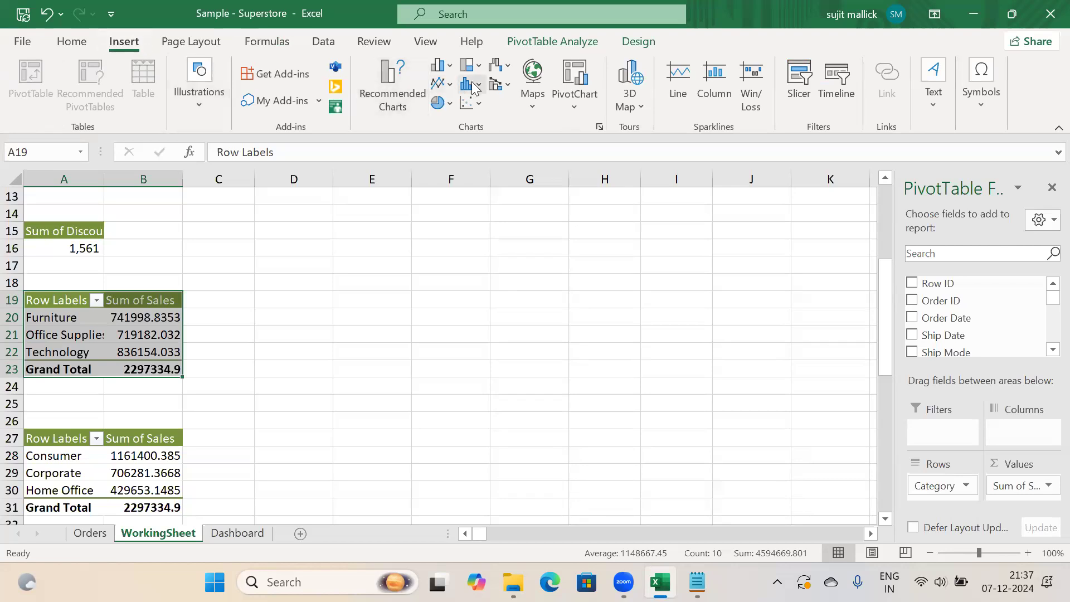
left_click(386, 96)
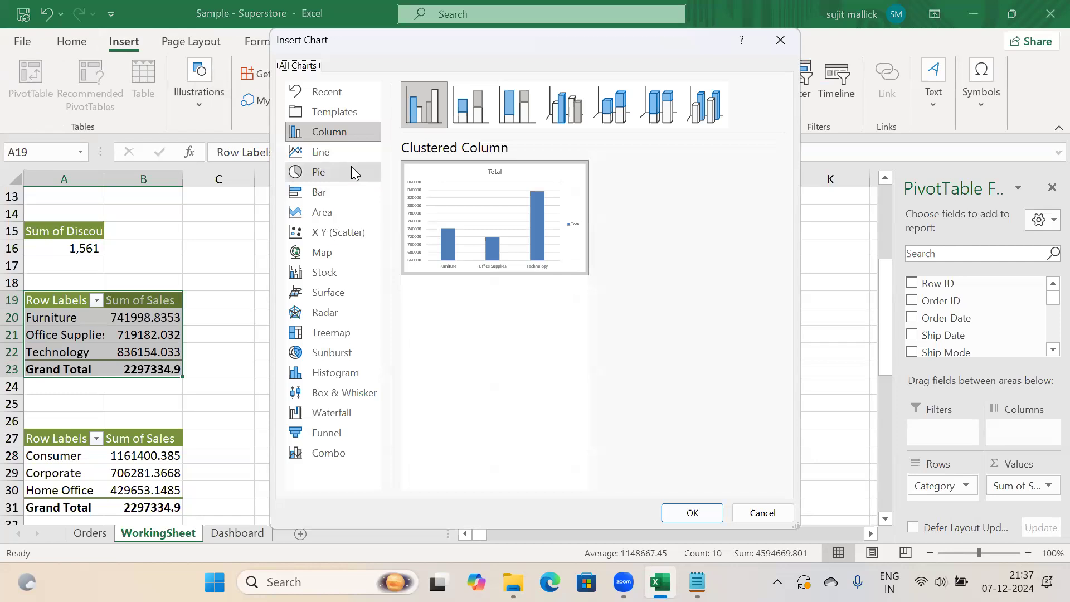
mouse_move(446, 201)
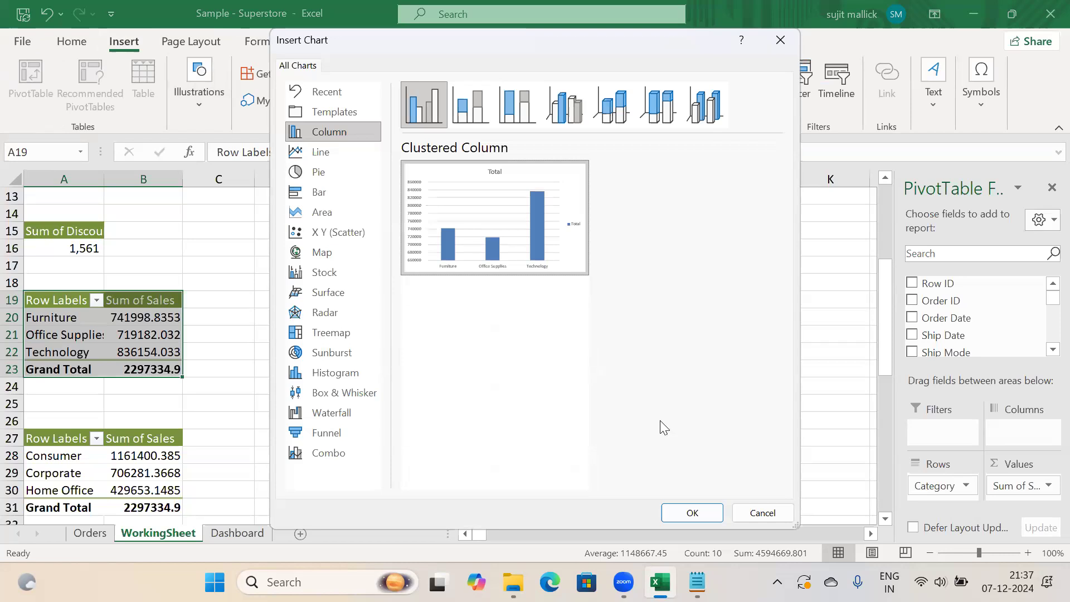
key("Return")
left_click_drag(563, 257, 573, 256)
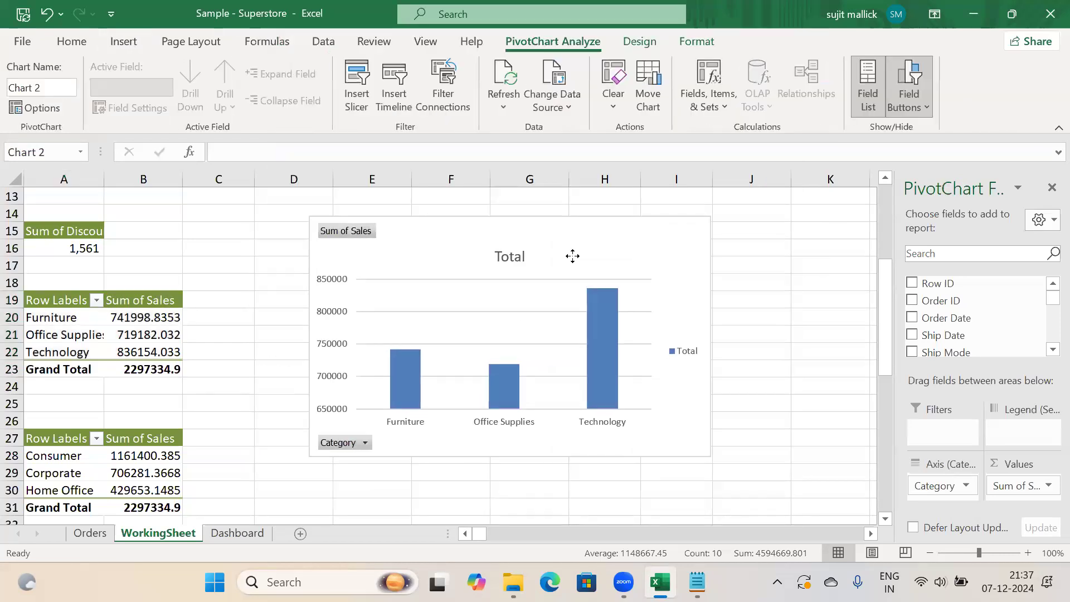
Delete the chart's horizontal gridlines, undoing an accidental removal of the chart
left_click(530, 312)
key("Delete")
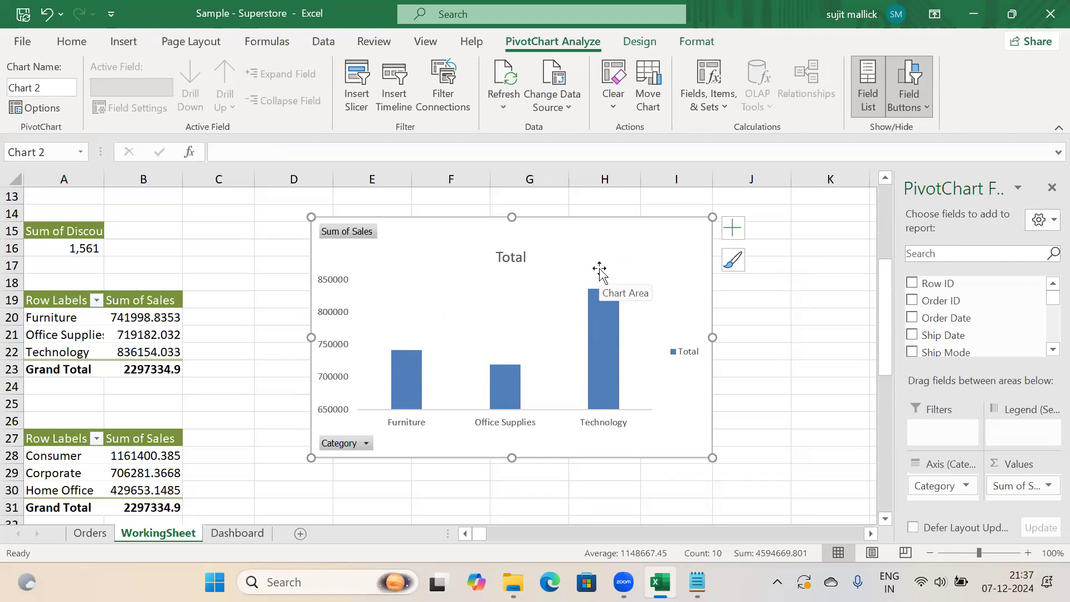
left_click(516, 257)
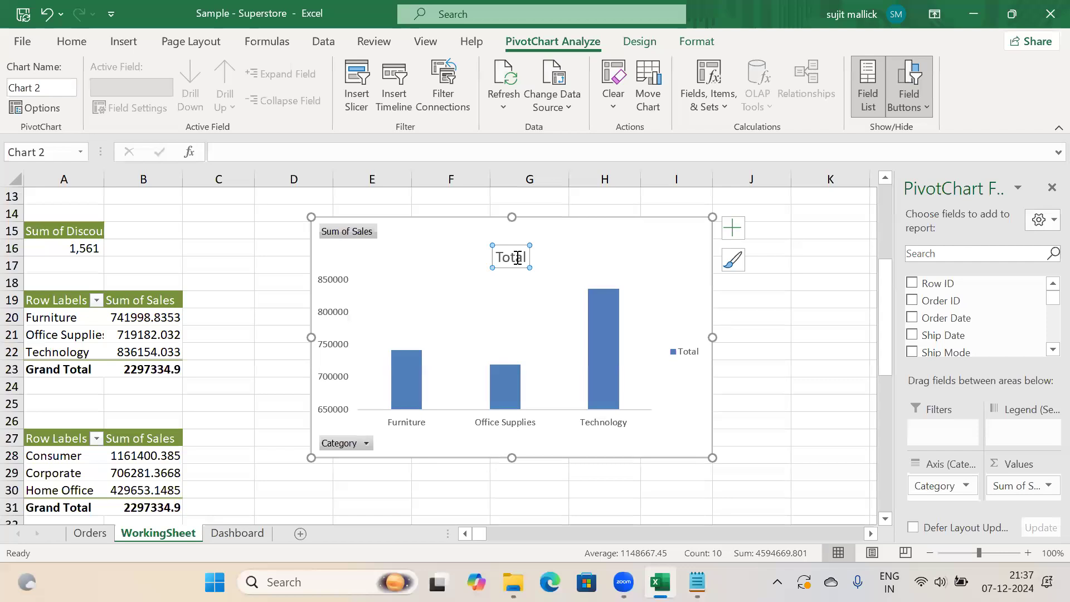
key("ctrl+x")
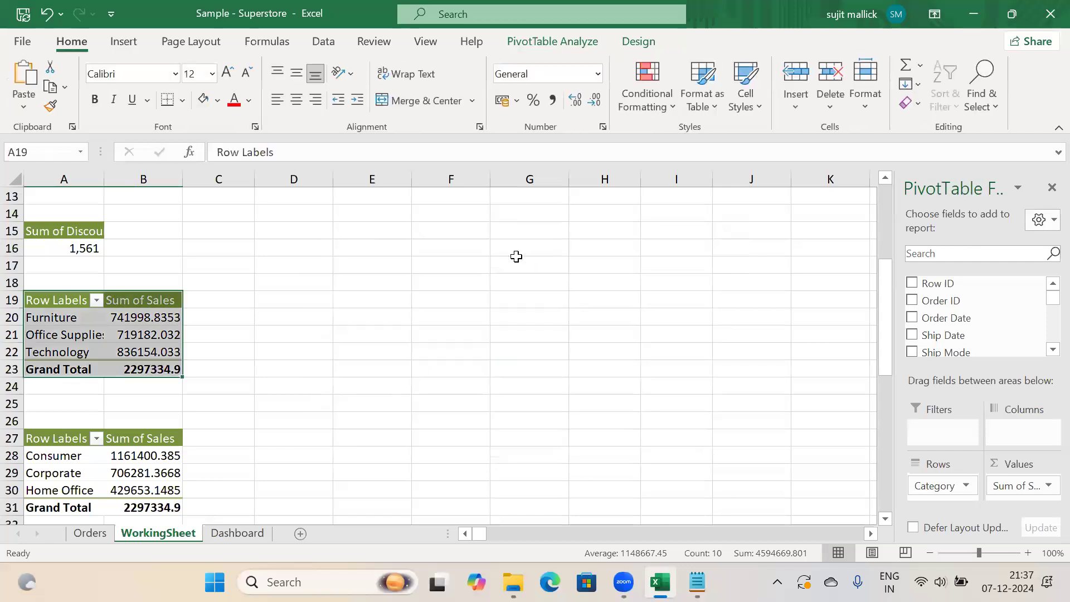
key("ctrl+z")
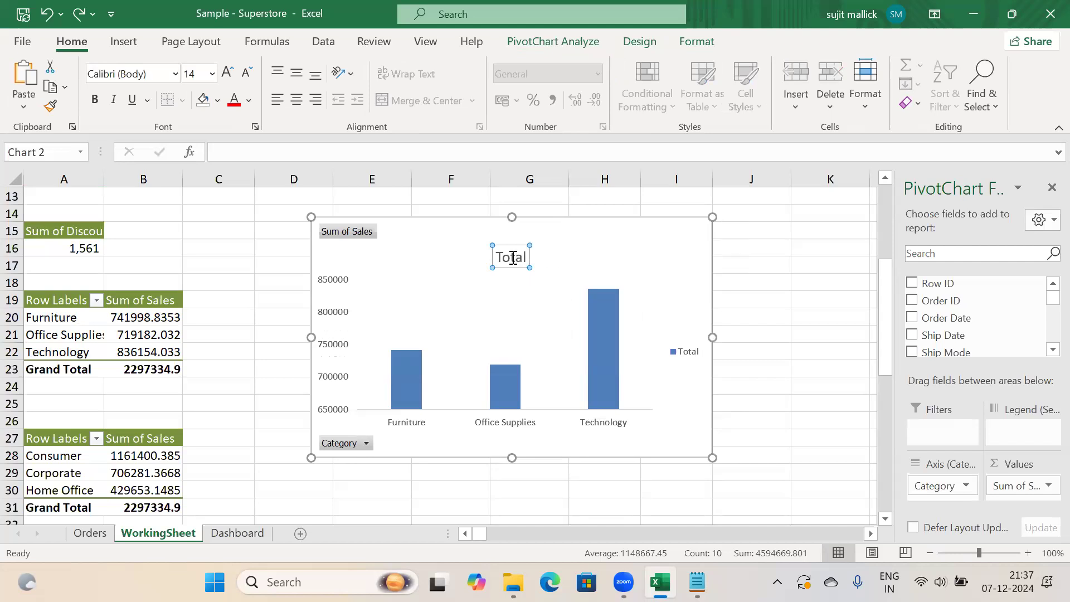
Retitle the chart 'Category by Sales' and move the title slightly higher
double_click(512, 257)
key("BackSpace")
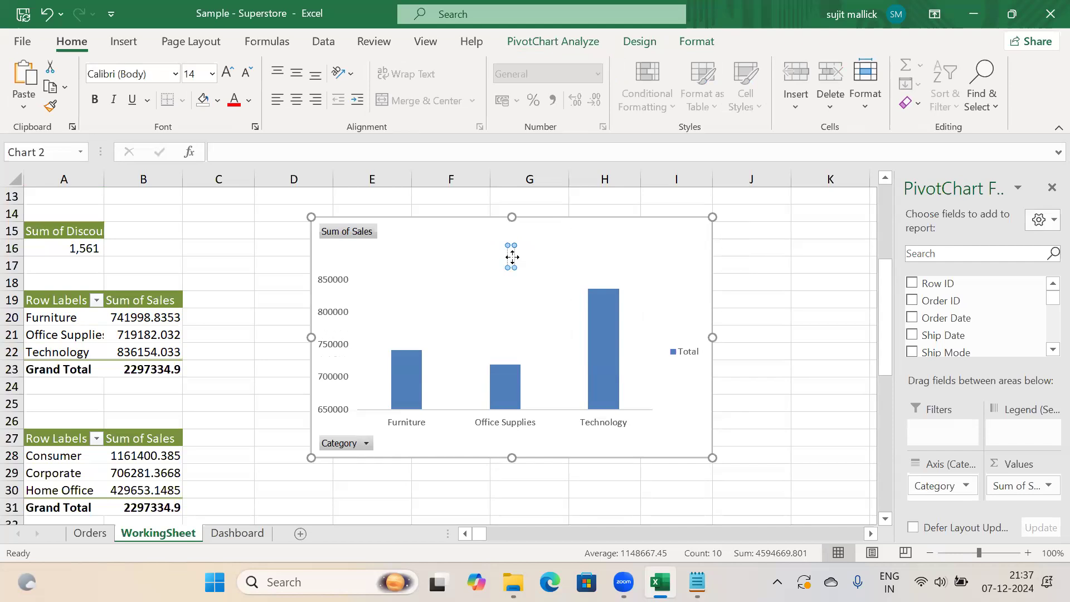
type("Category by Sales")
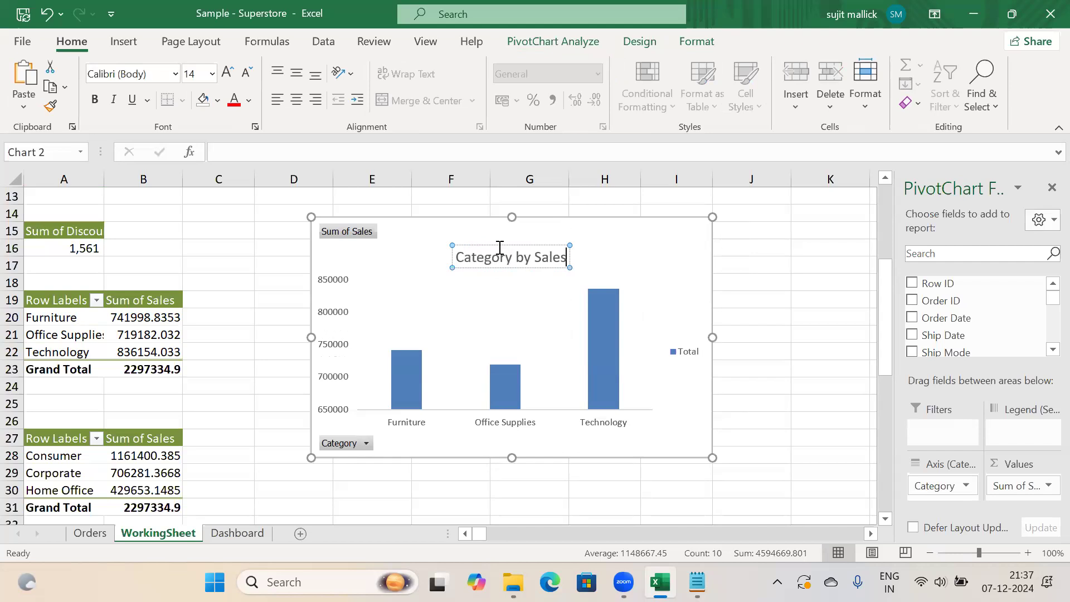
left_click_drag(509, 245, 509, 235)
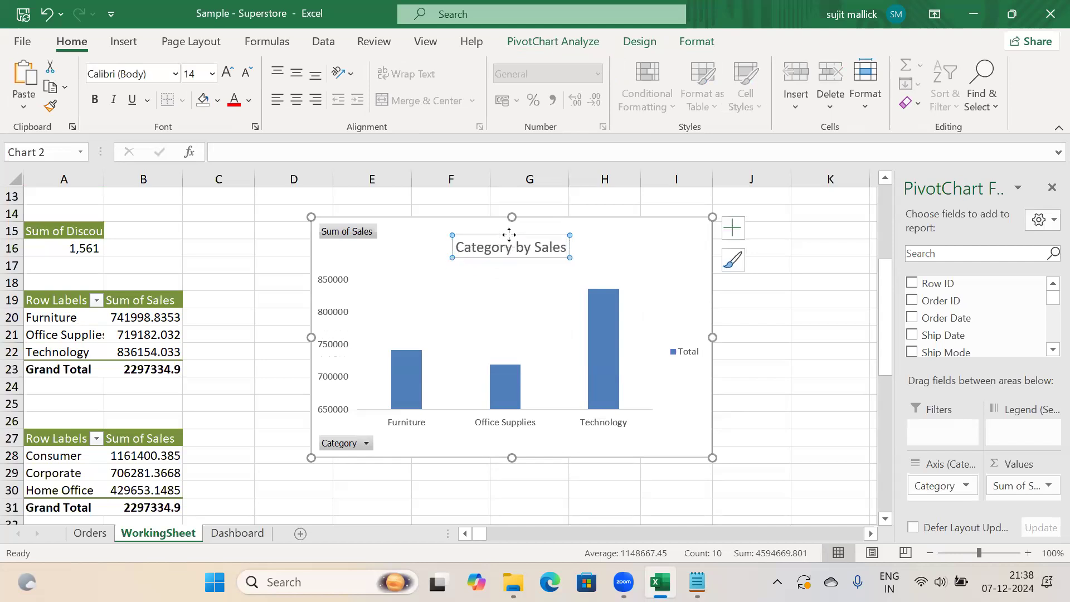
Add data labels to the category columns and remove the Total legend
left_click(734, 227)
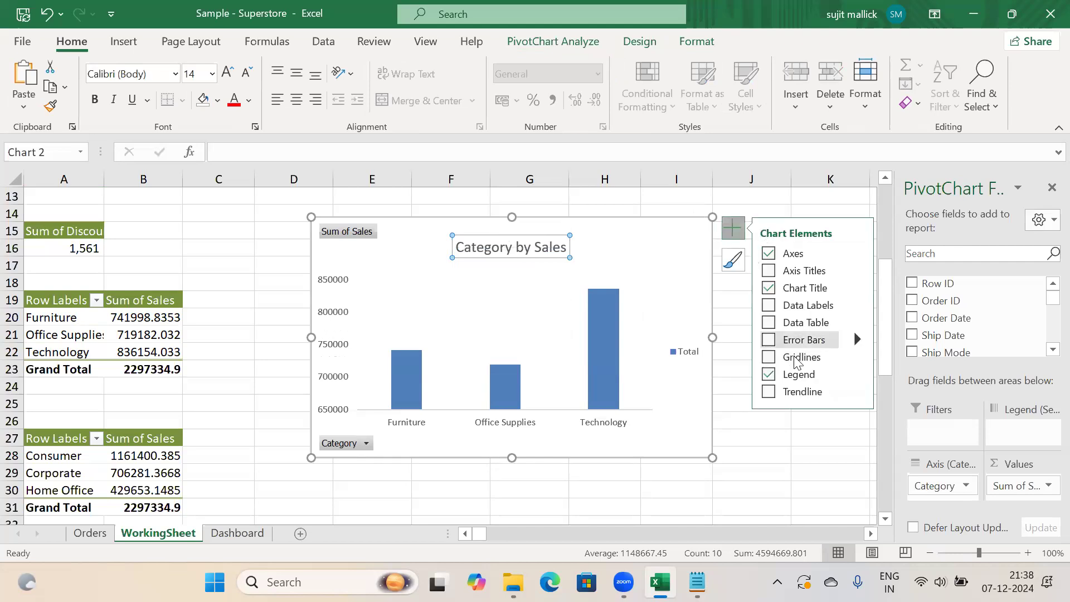
left_click(770, 306)
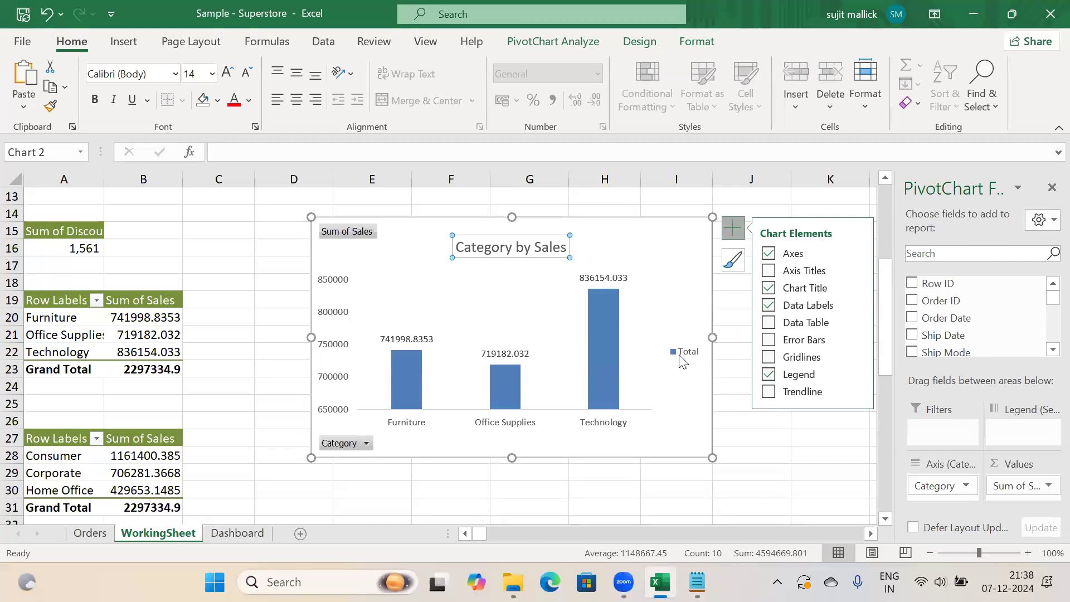
left_click(774, 378)
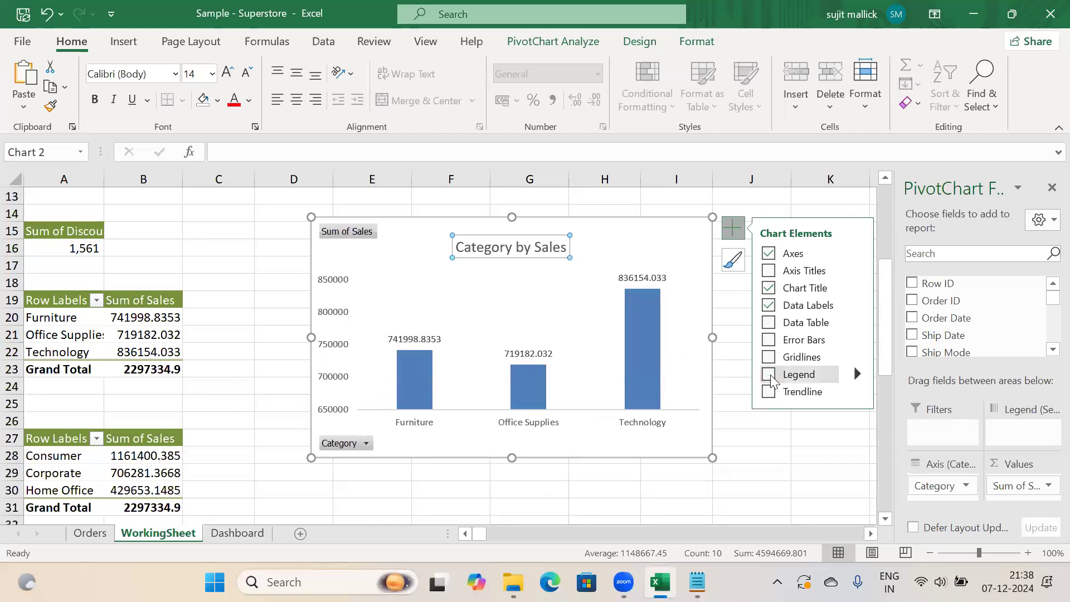
Browse the chart's colour palettes without applying one, then reselect the whole chart
left_click(732, 269)
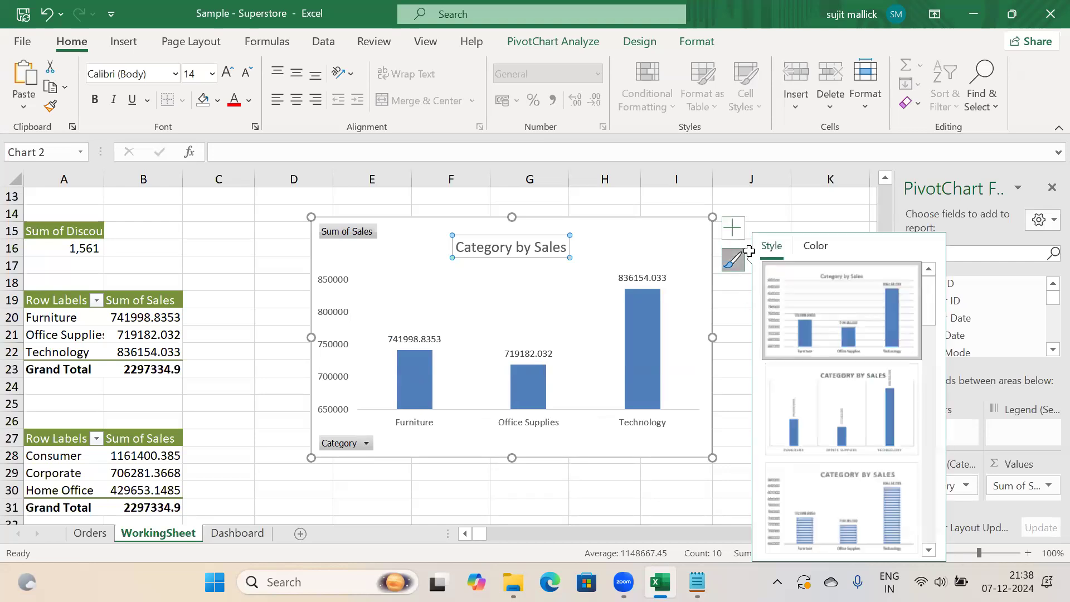
left_click(819, 248)
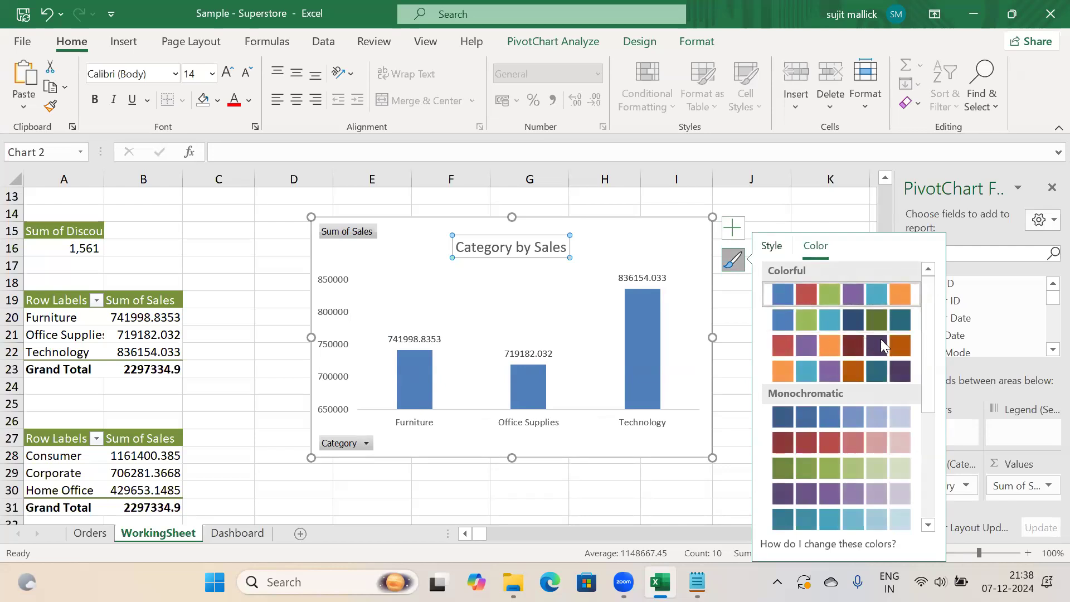
left_click_drag(925, 367, 913, 267)
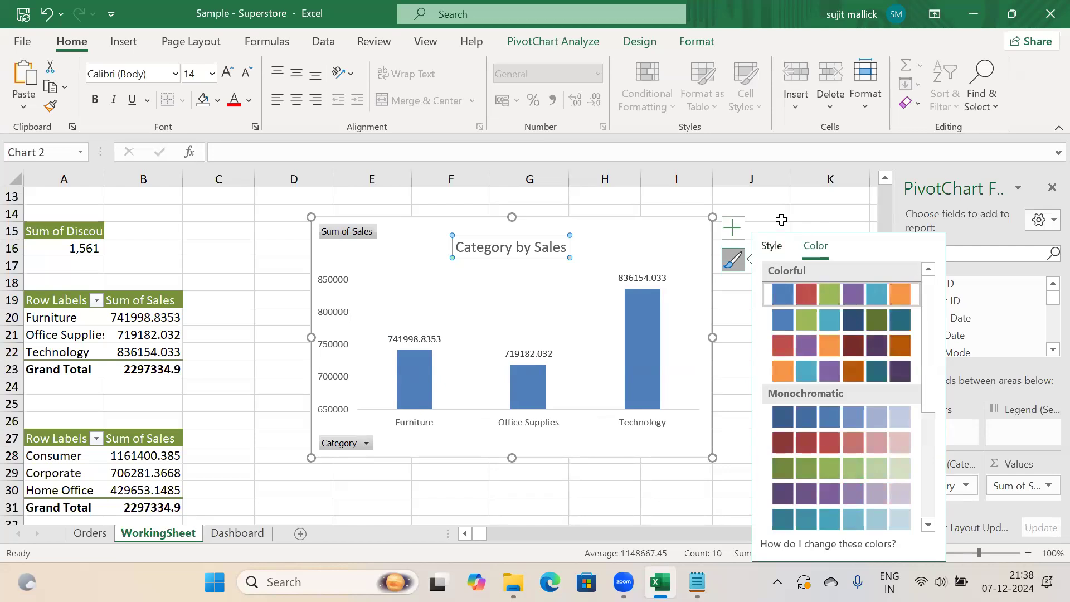
left_click(781, 221)
left_click(763, 315)
left_click(577, 295)
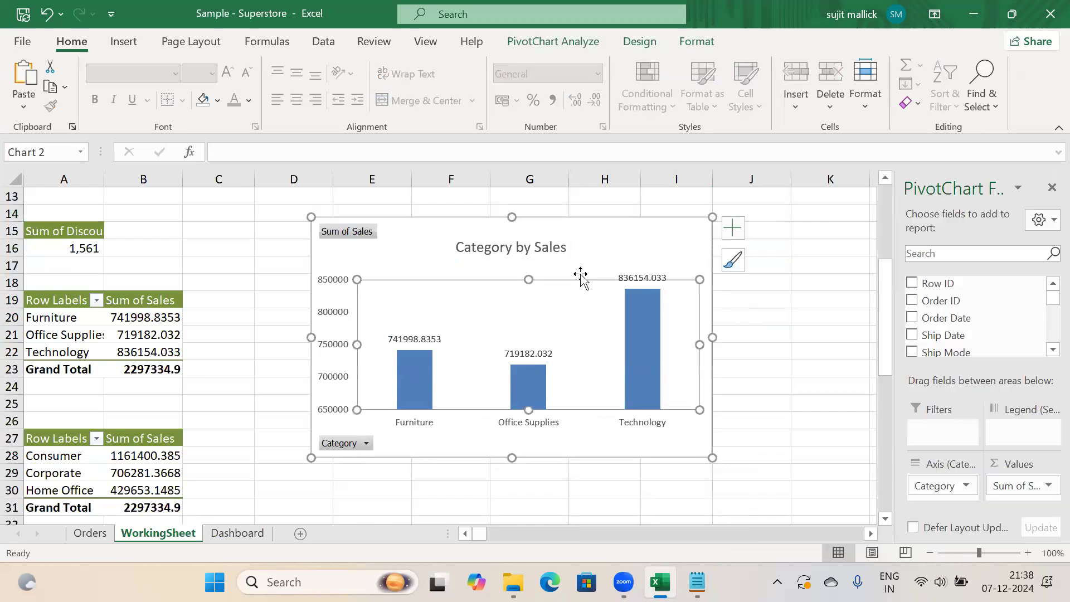
left_click(594, 234)
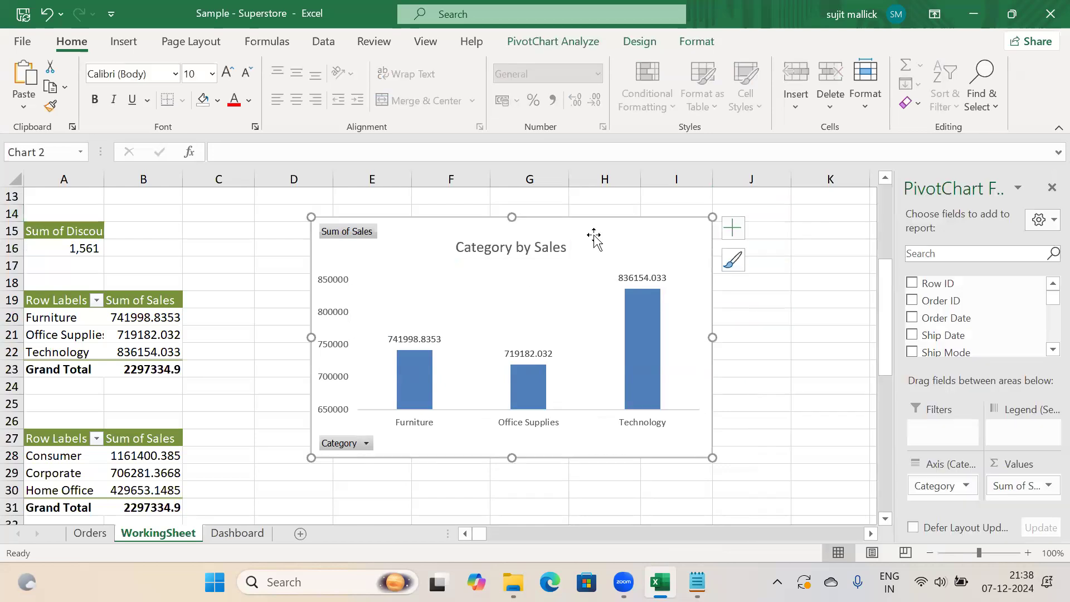
Fill the Category by Sales chart area with light blue
right_click(595, 240)
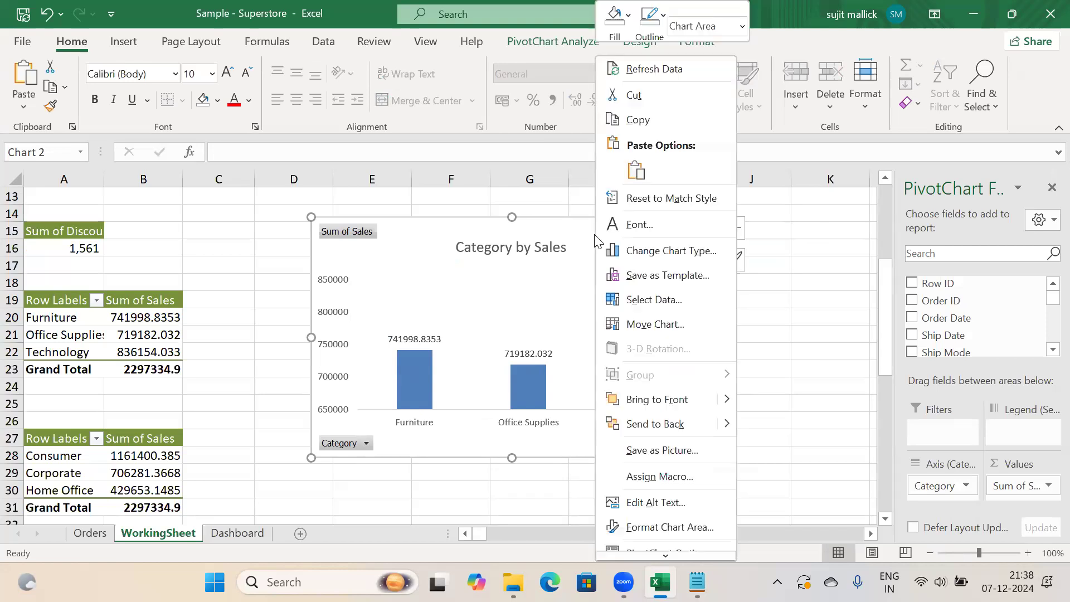
left_click(664, 527)
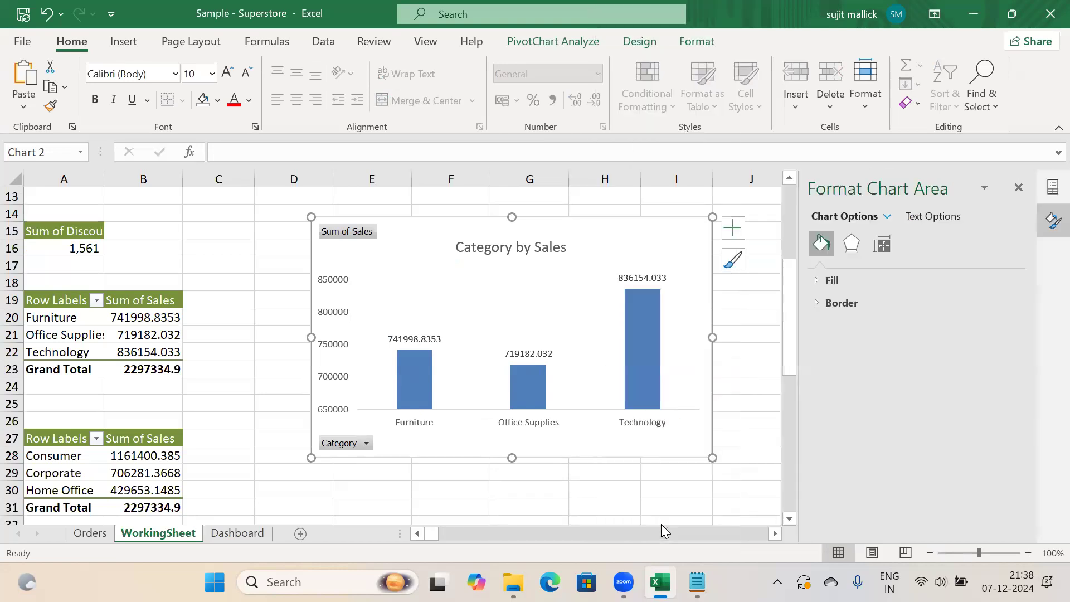
left_click(816, 281)
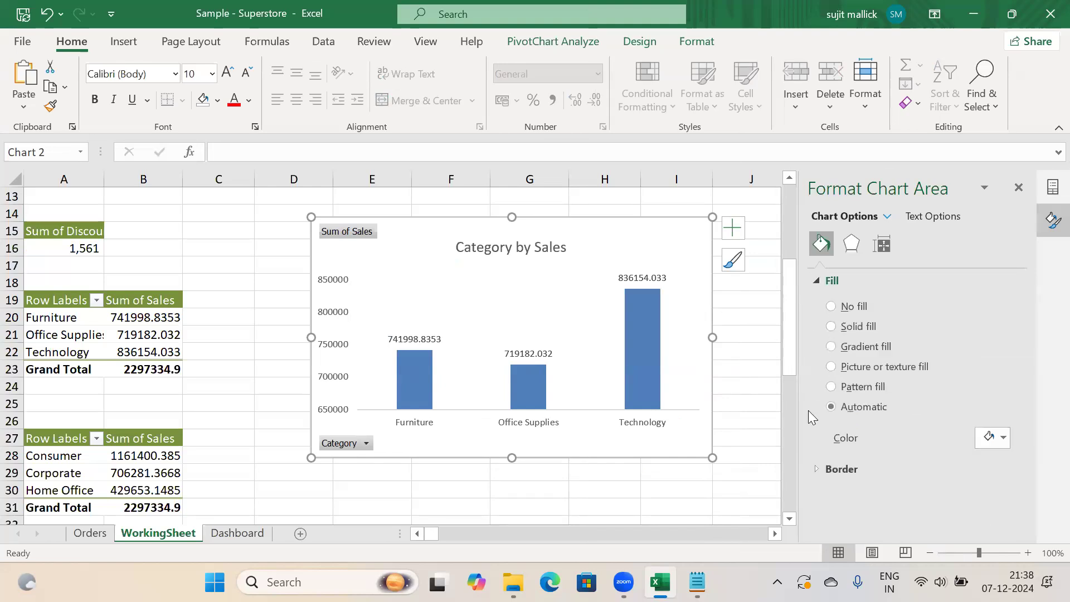
left_click(1003, 439)
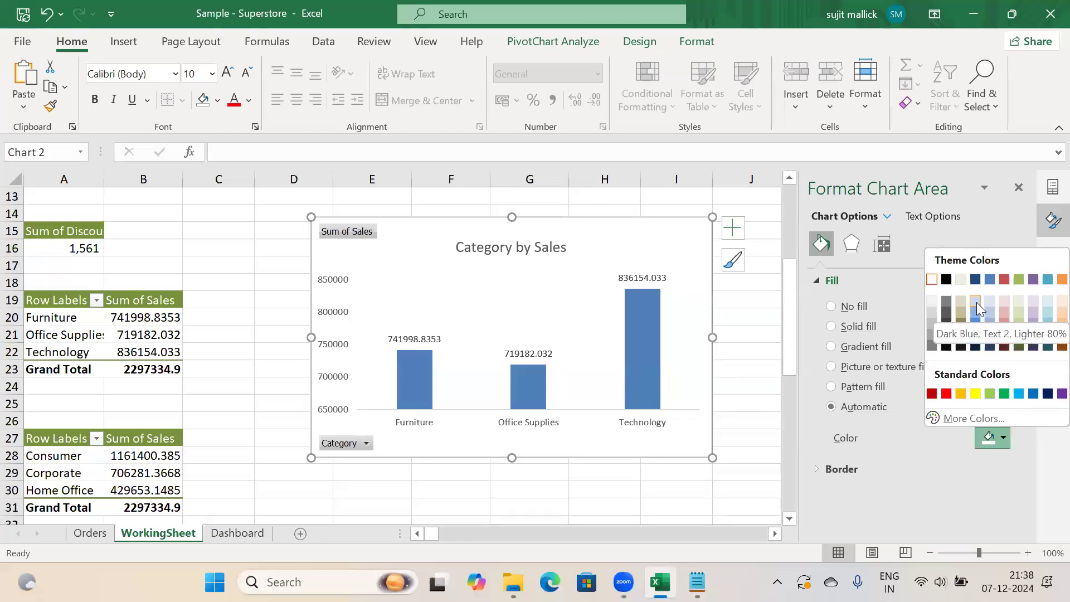
left_click(980, 317)
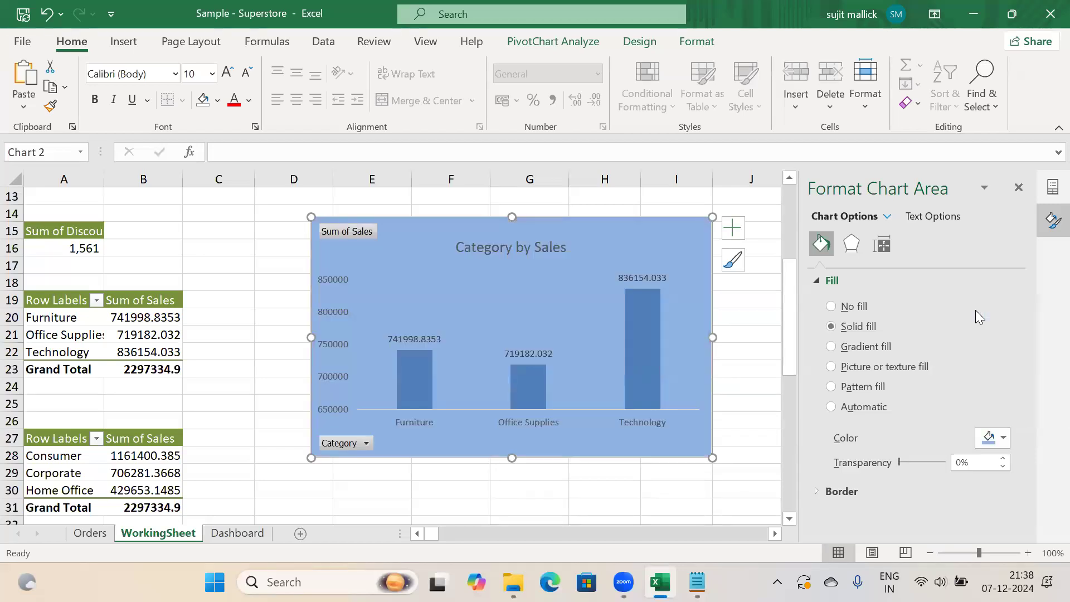
Recolour the chart's columns red using a colour palette
left_click(754, 318)
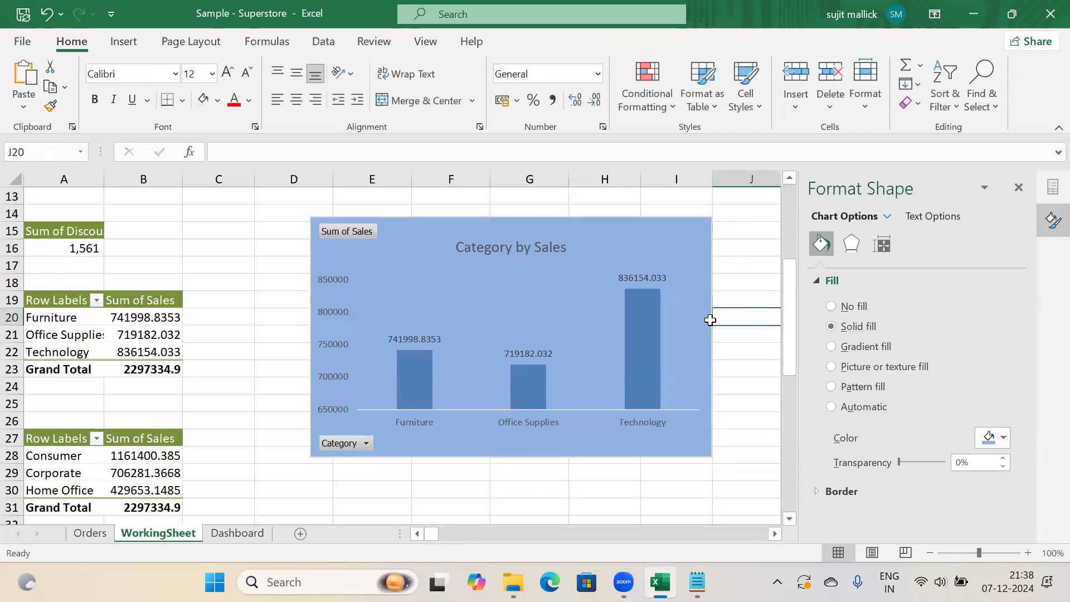
left_click(687, 298)
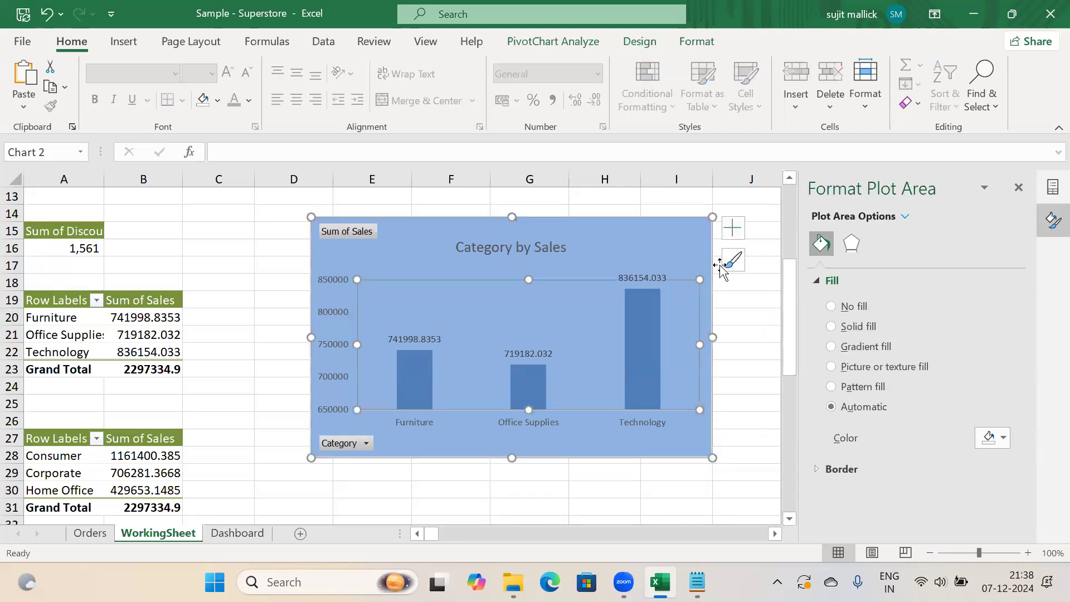
left_click(675, 241)
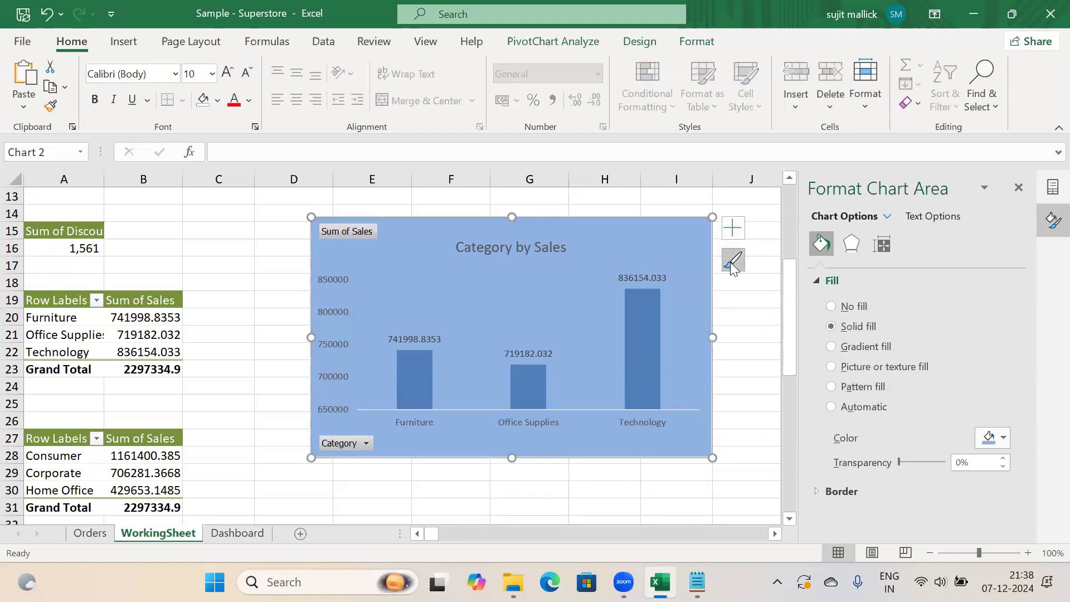
left_click(733, 261)
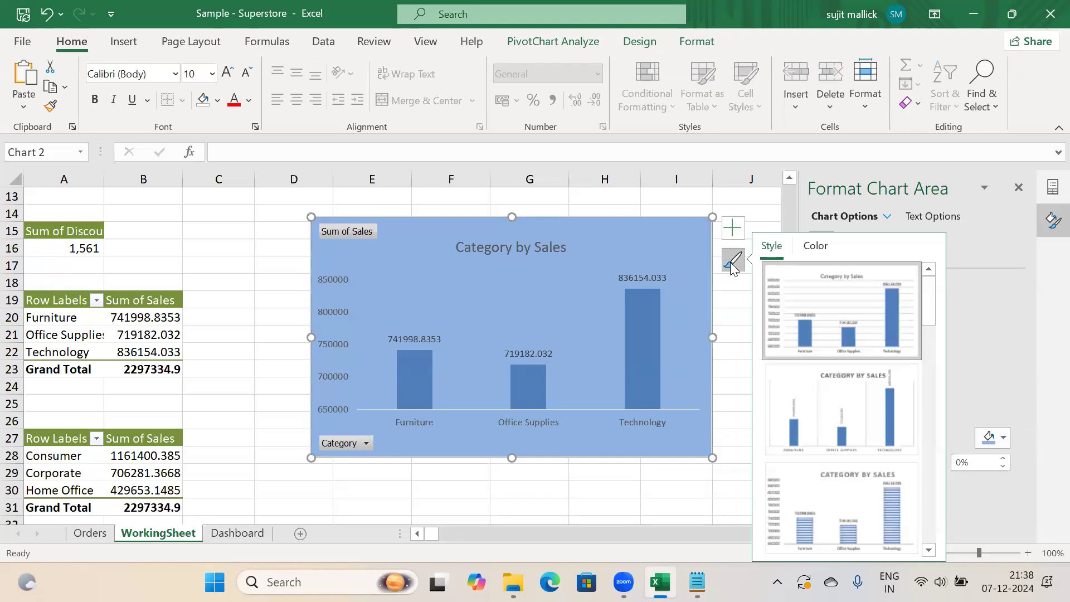
left_click(814, 245)
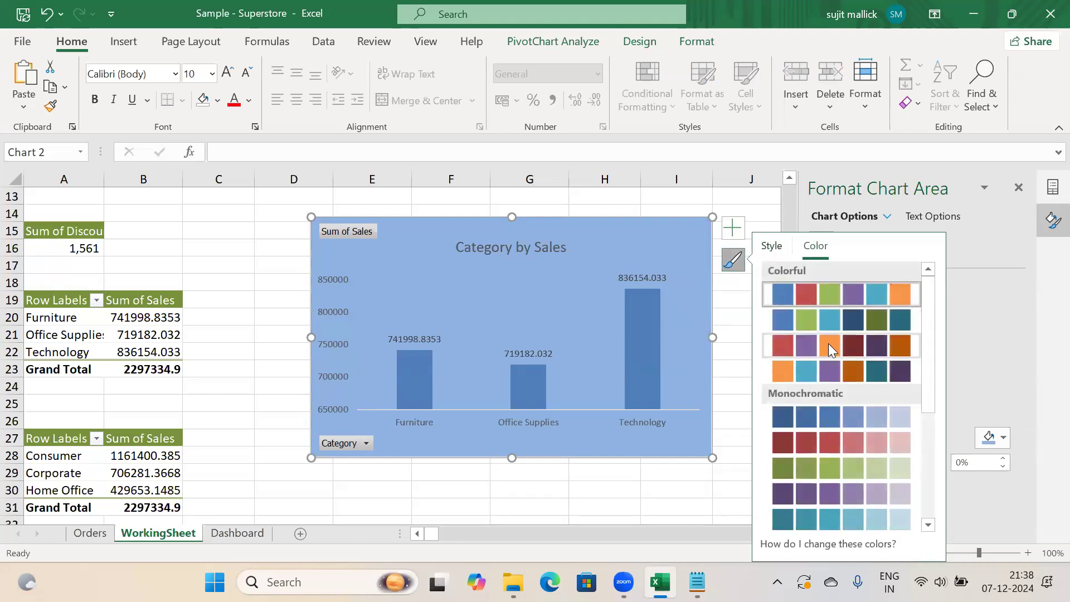
left_click(828, 344)
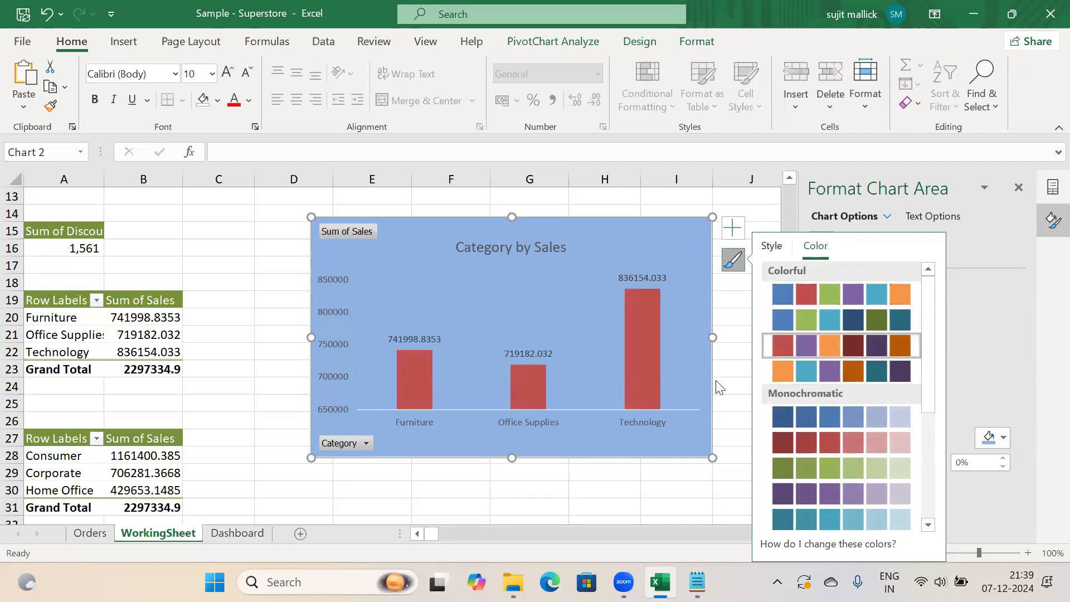
Reselect the whole chart and switch to the Dashboard sheet
left_click(616, 490)
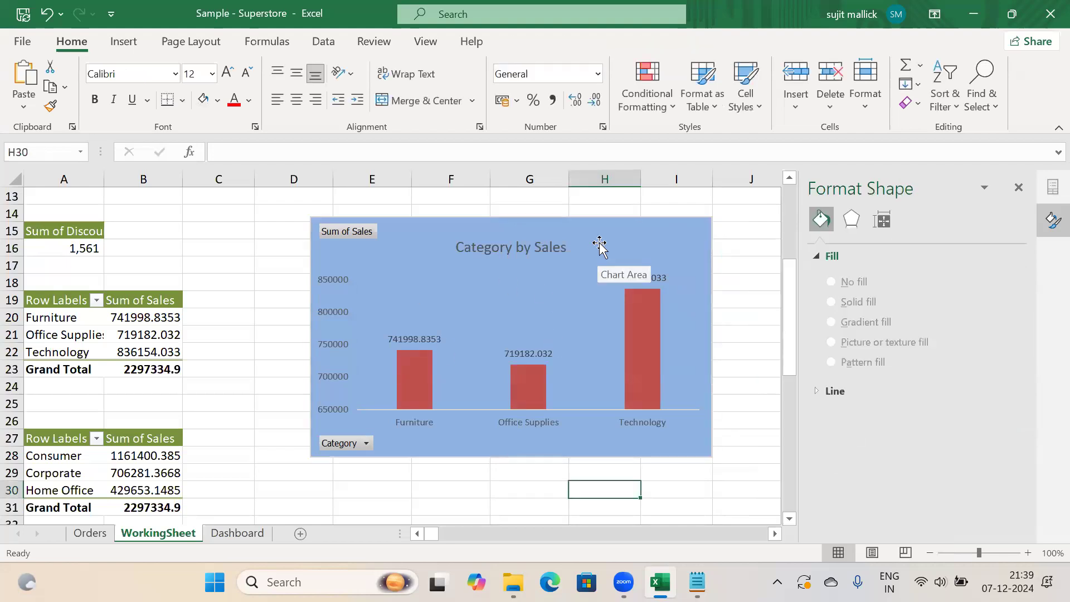
left_click(545, 294)
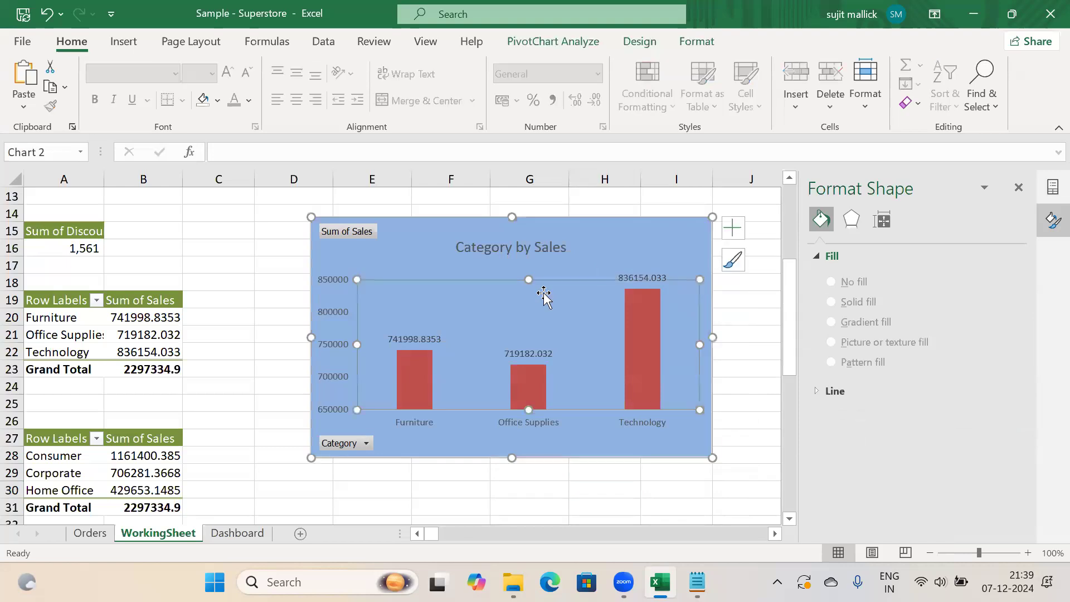
left_click(607, 243)
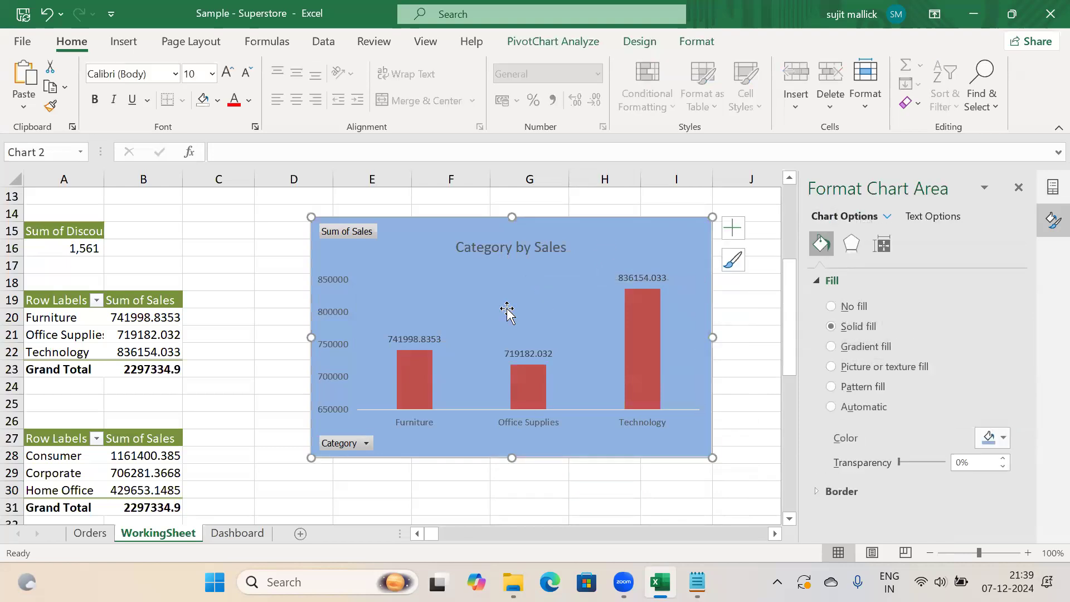
left_click(226, 534)
Paste the Category by Sales chart at B13 below the KPI boxes and close the Format pane
left_click(130, 404)
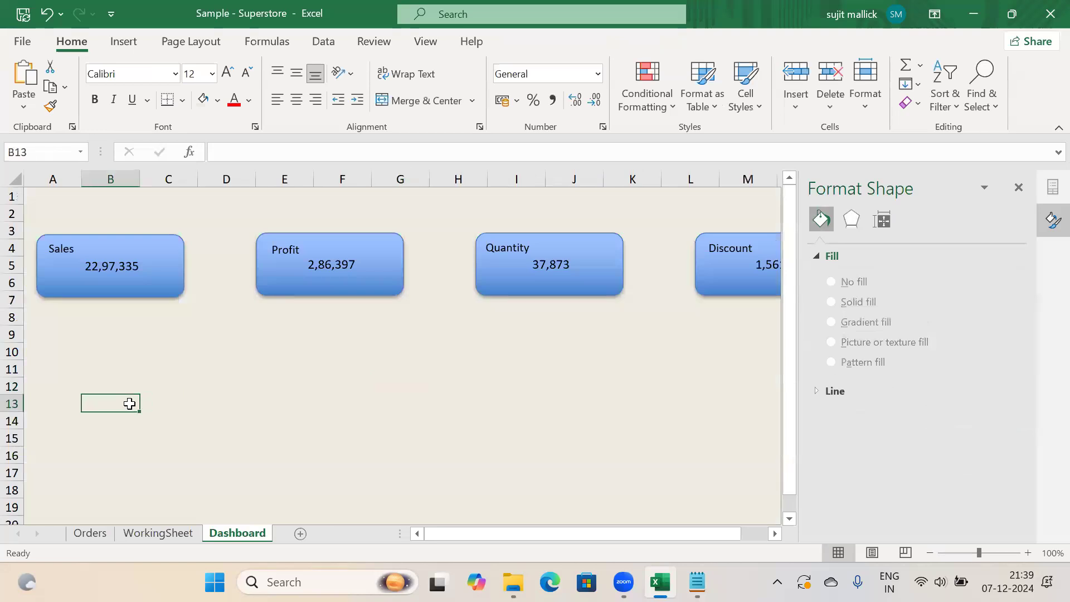
key("ctrl+v")
left_click_drag(250, 406, 202, 332)
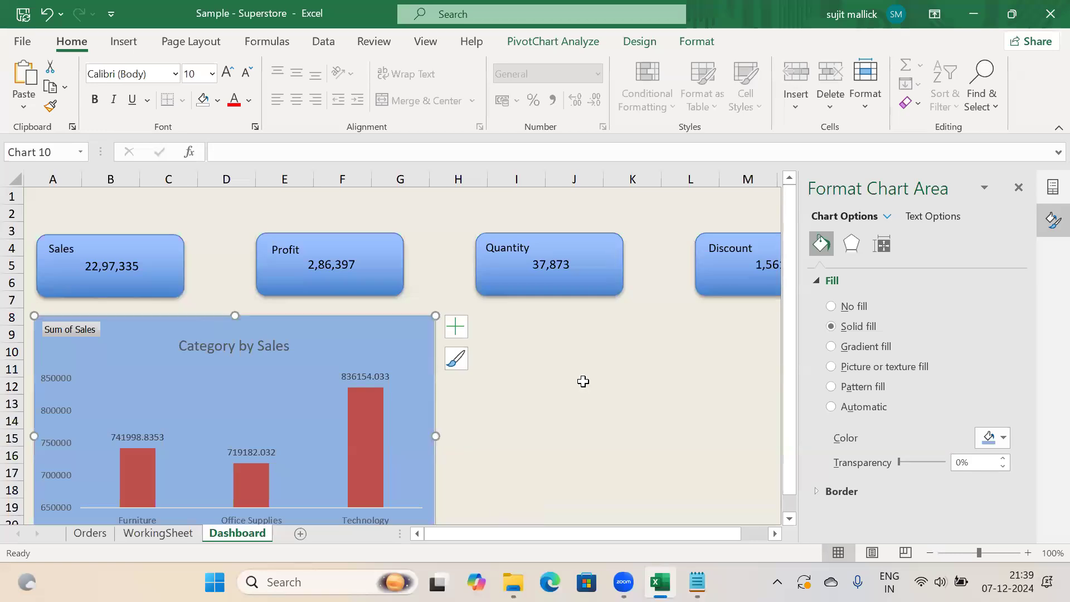
left_click(581, 381)
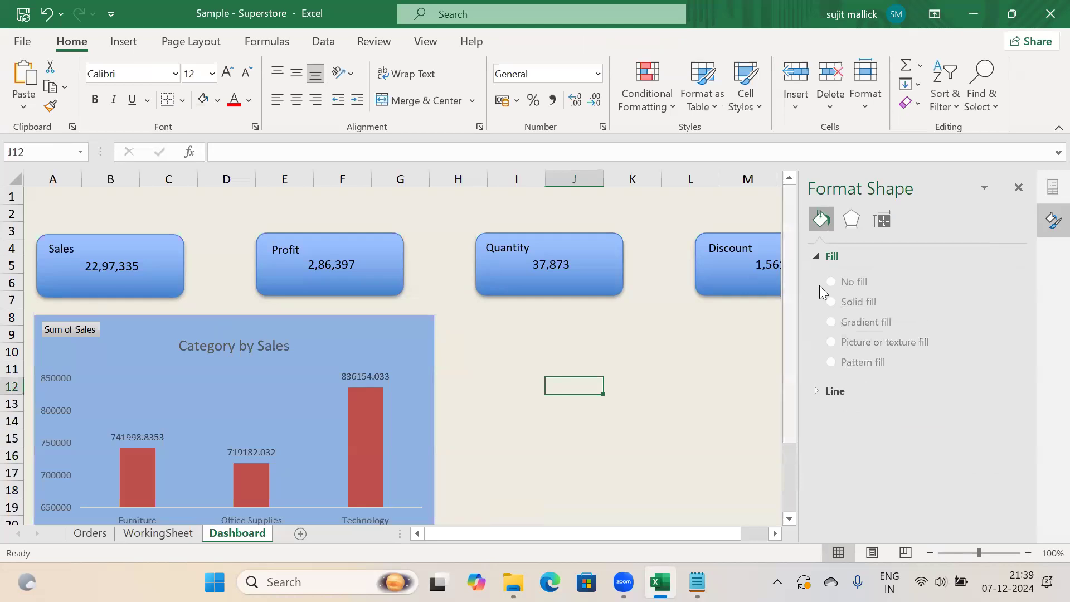
left_click(1020, 188)
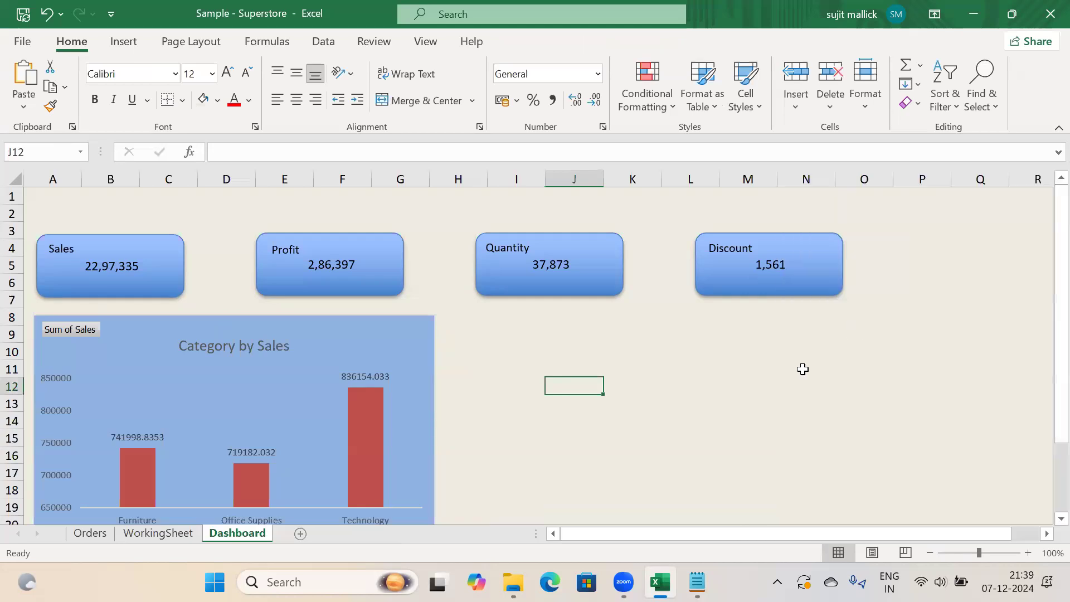
left_click(159, 533)
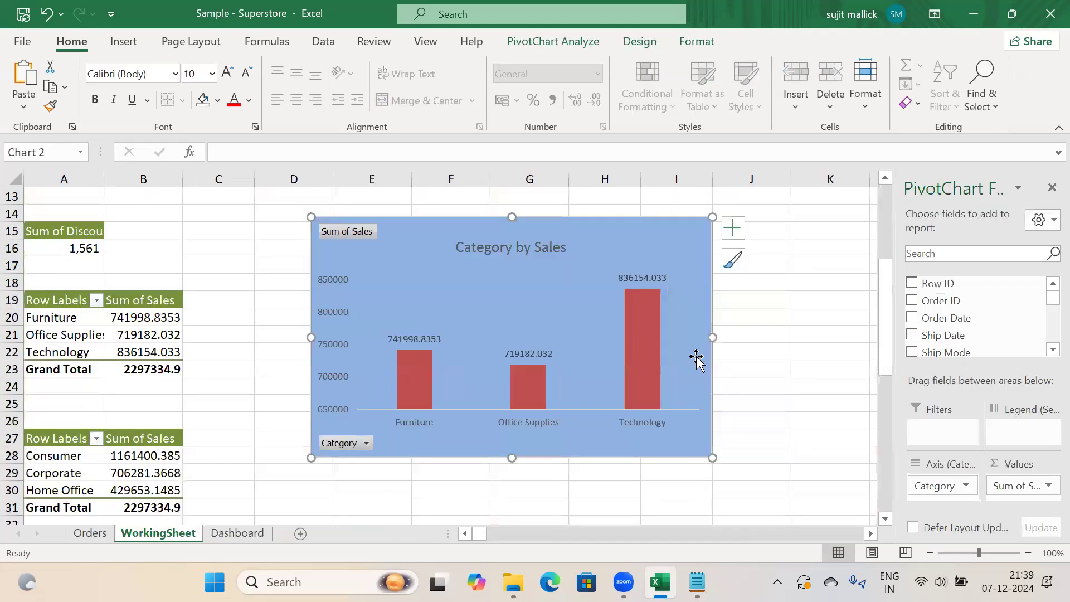
Insert a 2-D pie chart from the Segment pivot table and place it below the column chart
left_click_drag(885, 295, 886, 361)
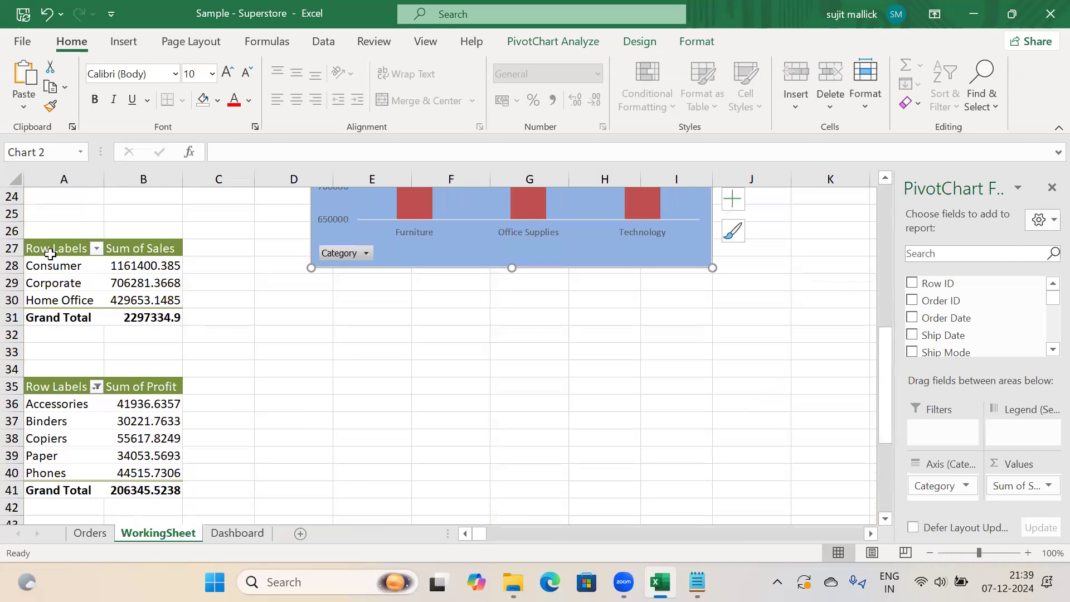
left_click_drag(39, 247, 139, 319)
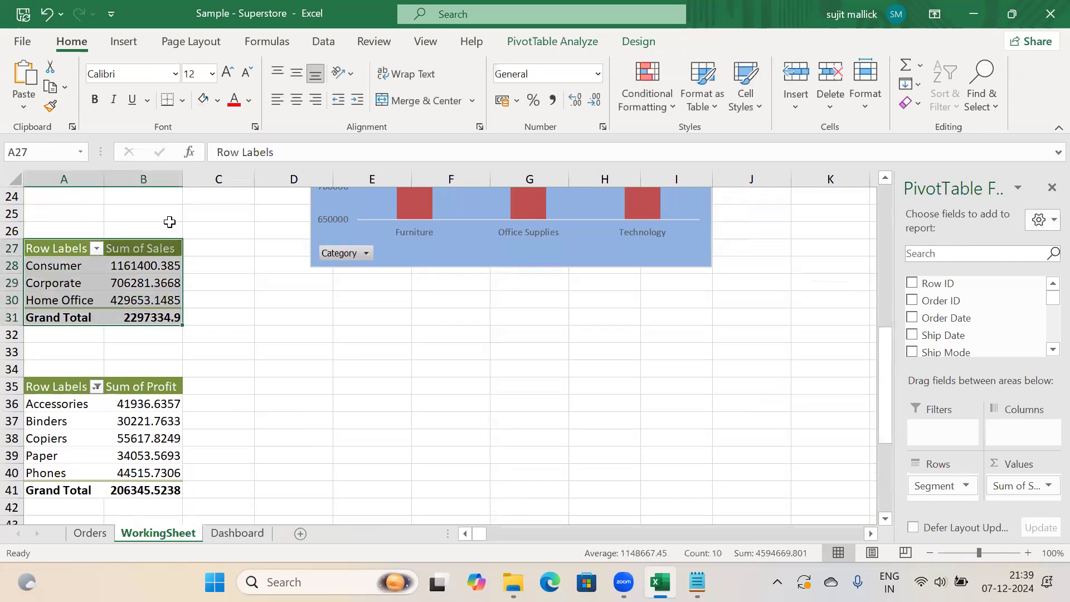
left_click(125, 42)
left_click(451, 106)
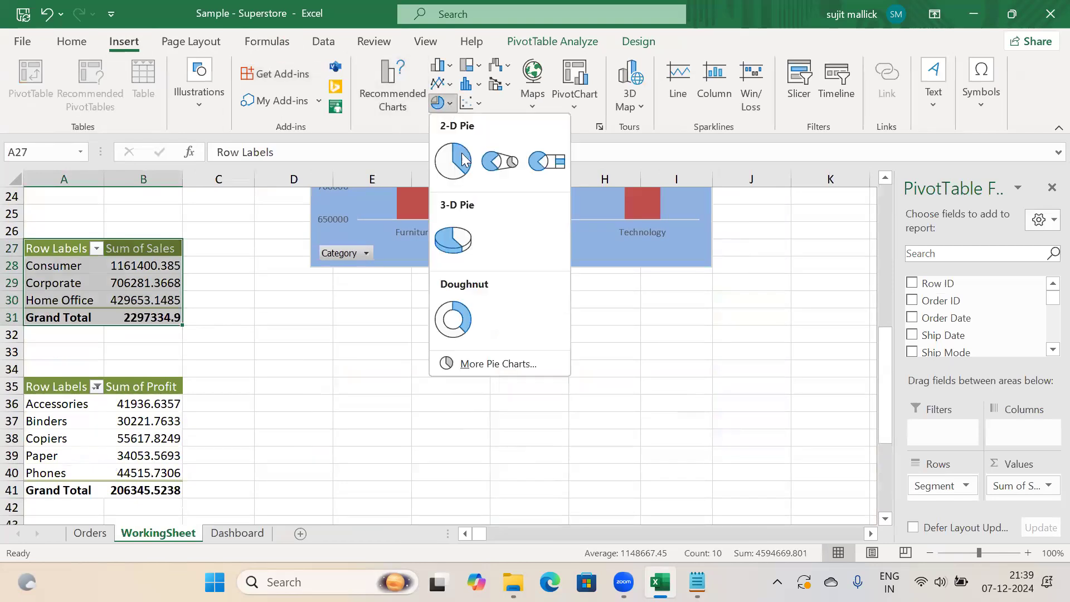
left_click(450, 160)
mouse_move(527, 301)
left_mouse_down()
mouse_move(587, 388)
mouse_move(602, 370)
mouse_move(584, 362)
left_mouse_up()
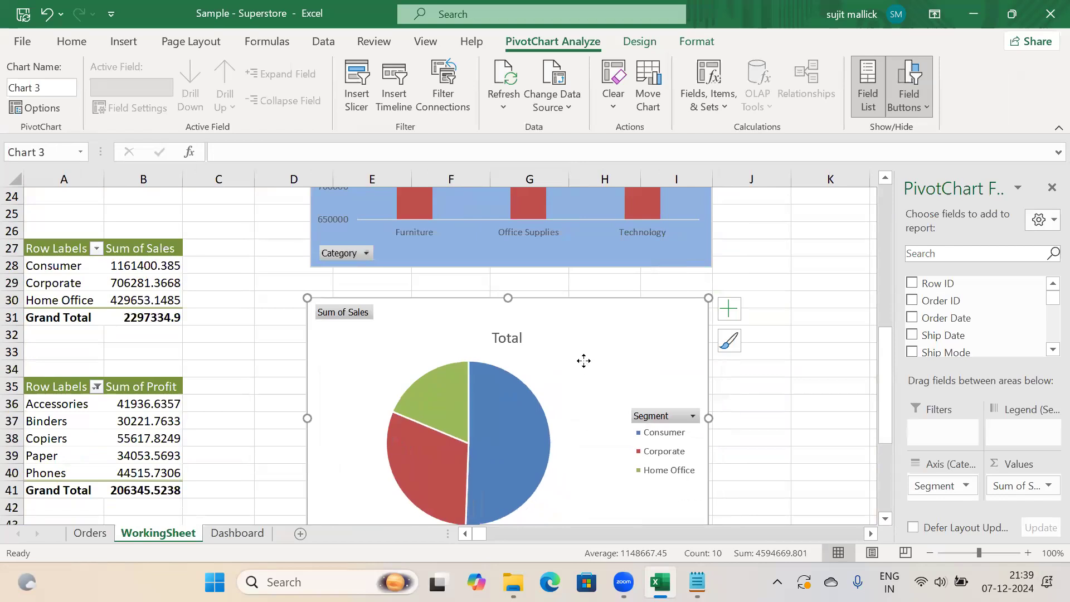
Fill the pie chart's background with light blue
right_click(585, 363)
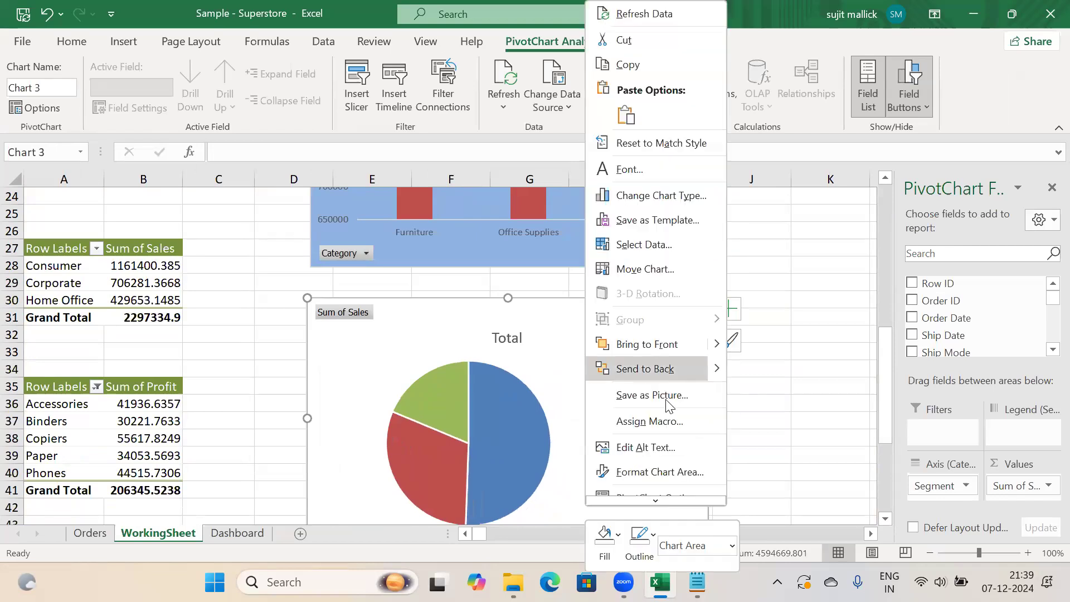
left_click(655, 472)
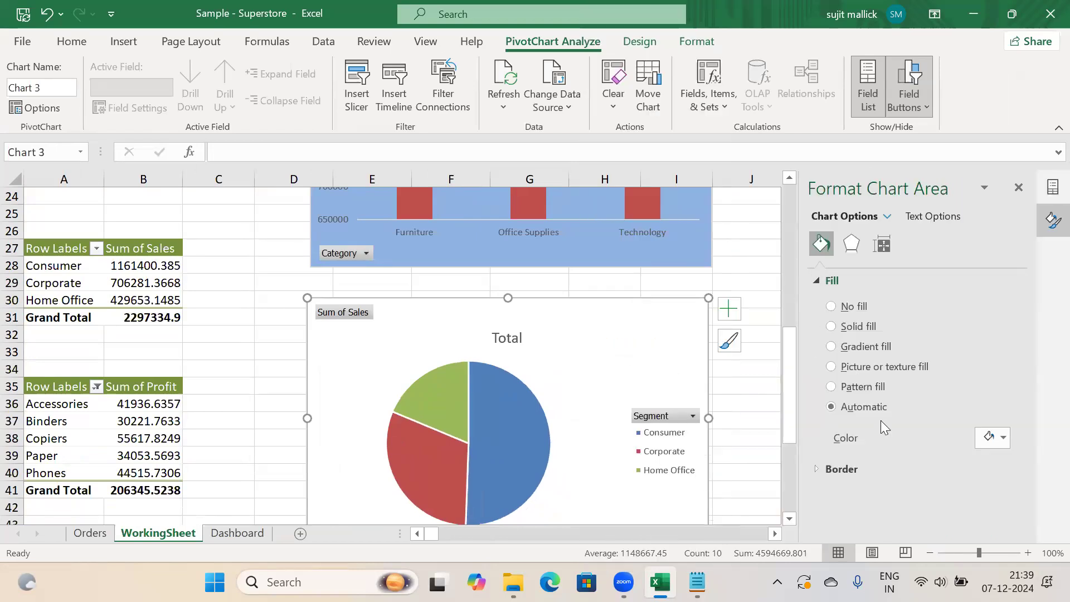
left_click(995, 440)
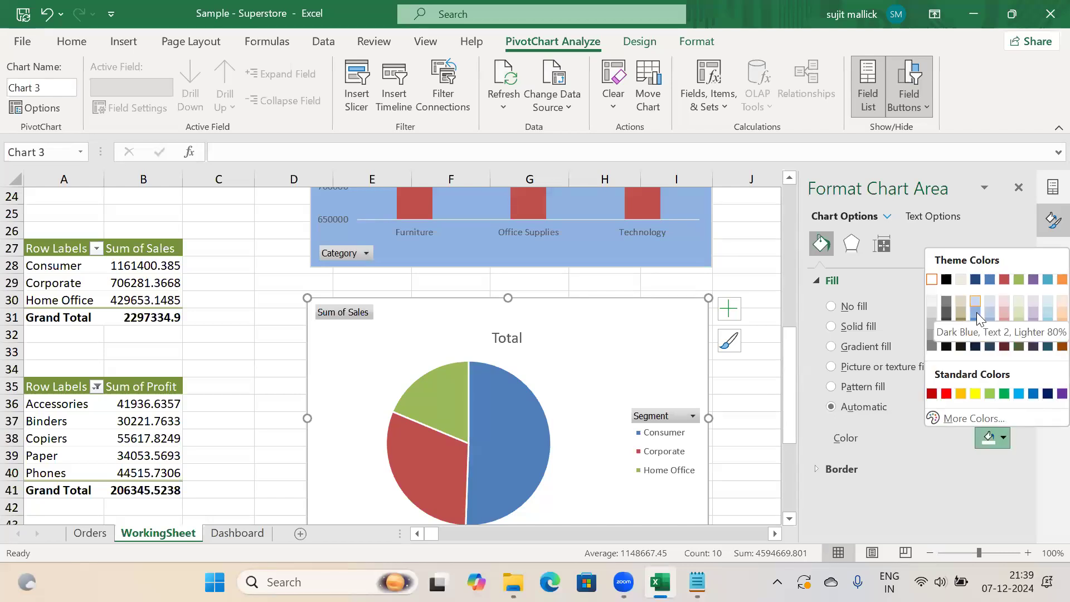
left_click(977, 316)
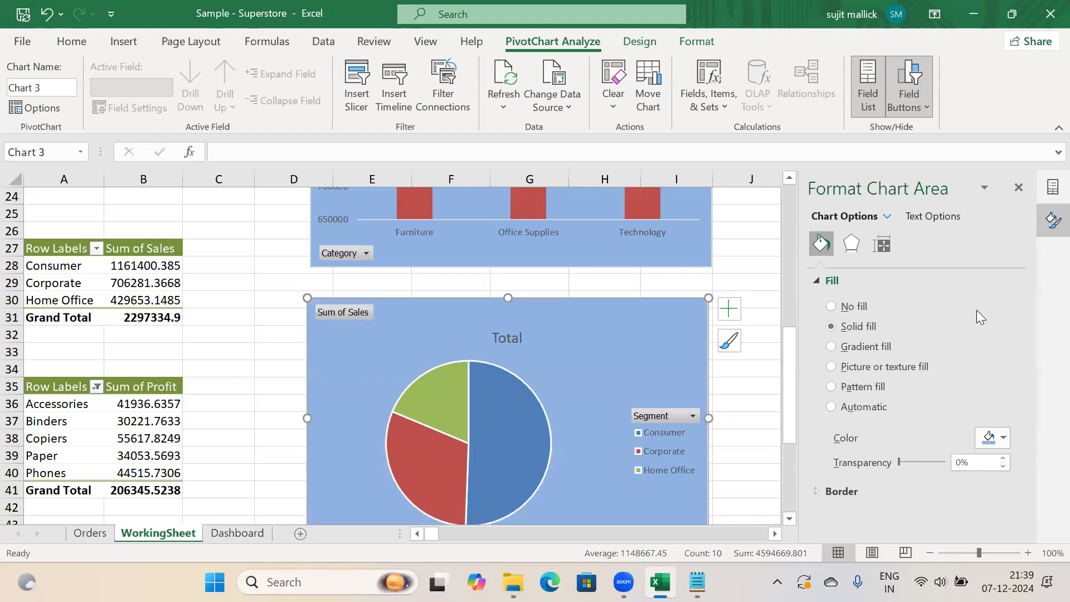
Retitle the pie chart 'Segment by Sales'
left_click(518, 338)
key("Delete")
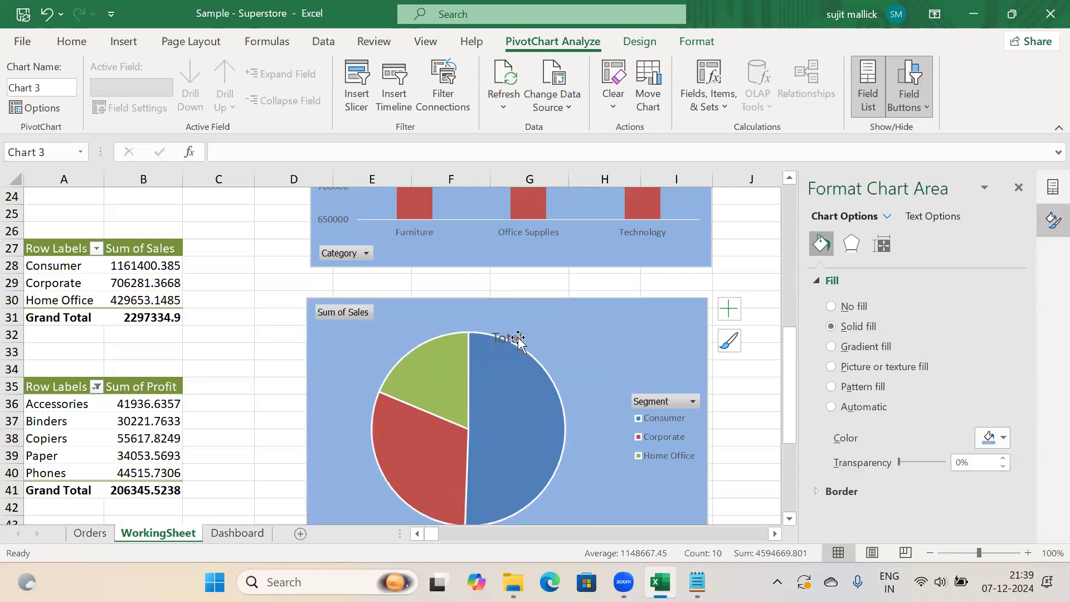
key("ctrl+z")
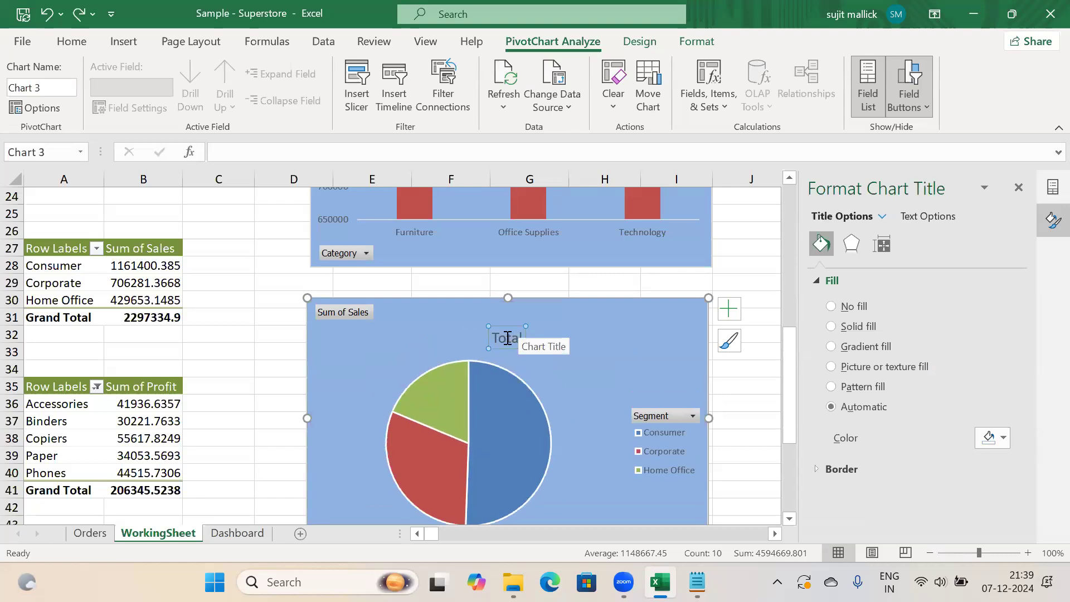
left_click(508, 338)
key("Delete")
key("Delete")
key("Delete")
key("BackSpace")
key("BackSpace")
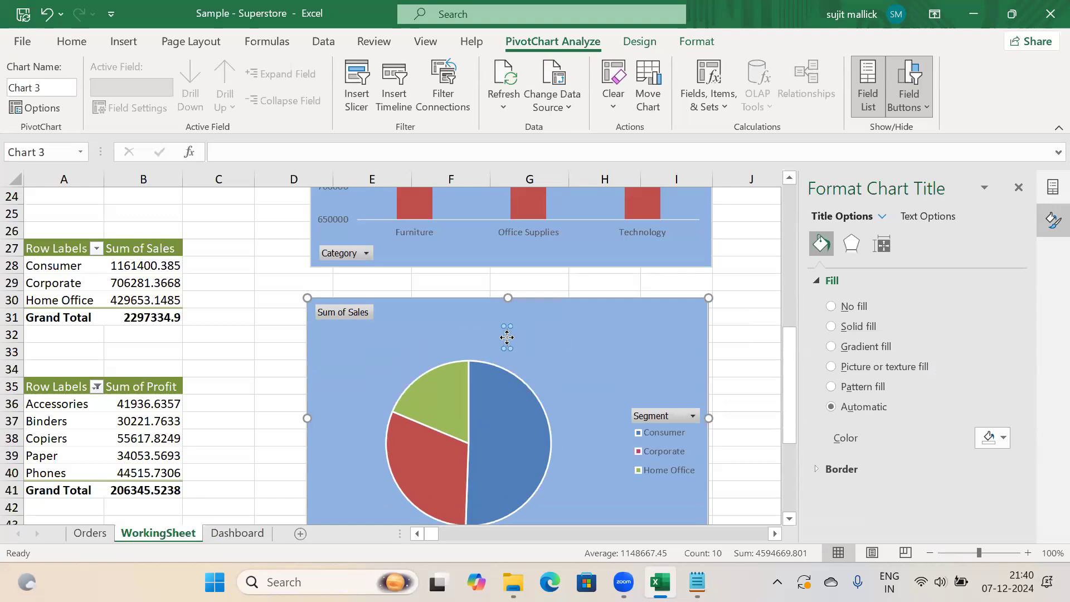
type("Segment b")
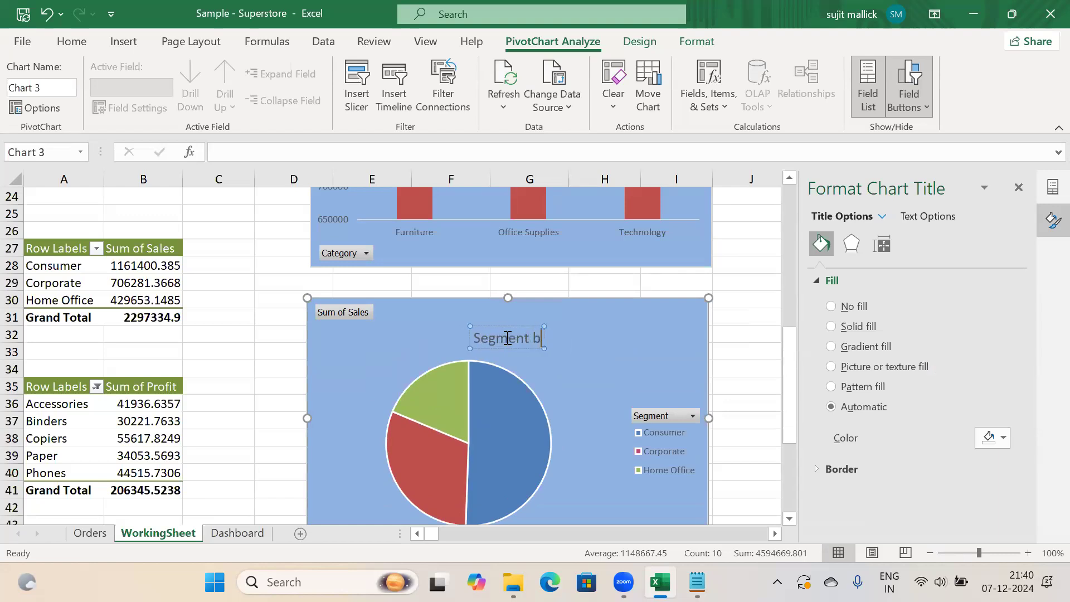
type("y Sales")
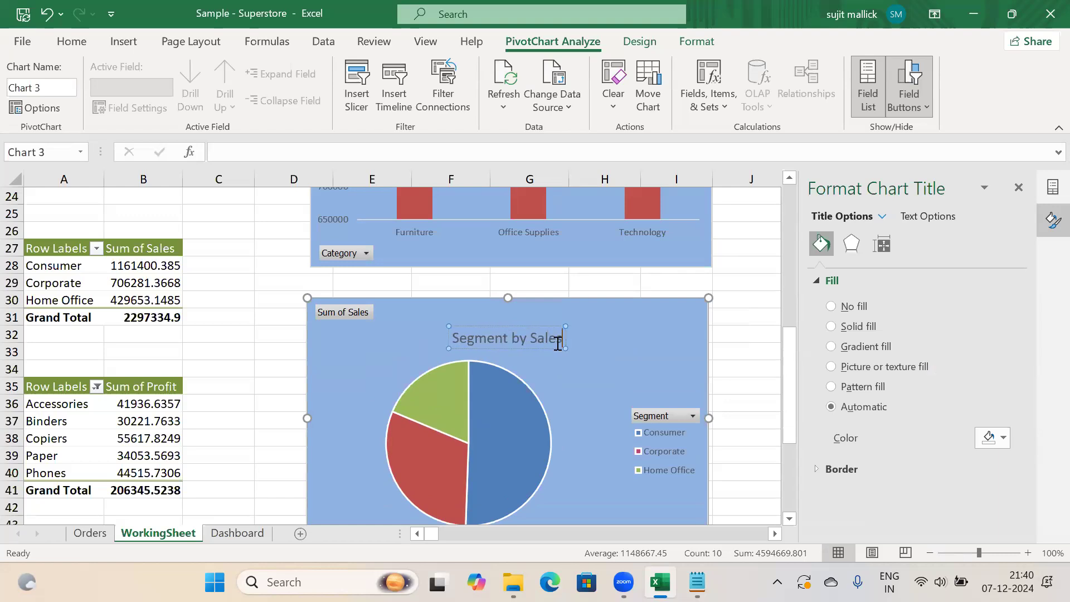
left_click(741, 352)
Show the pie's data labels at Outside End, then select a Dashboard cell beside Category by Sales
left_click(637, 354)
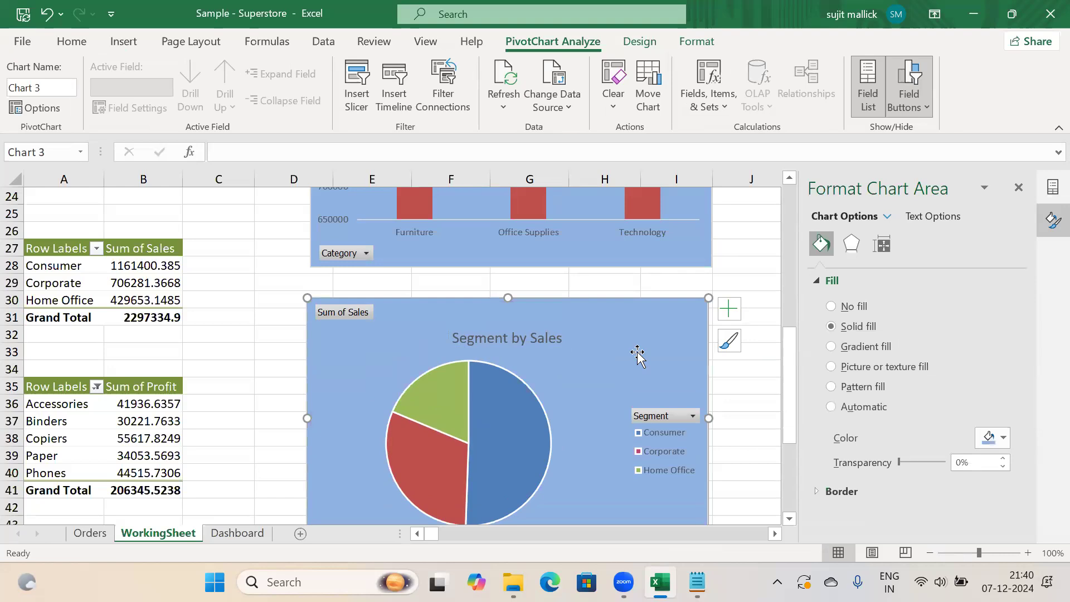
left_click(730, 309)
left_click(765, 351)
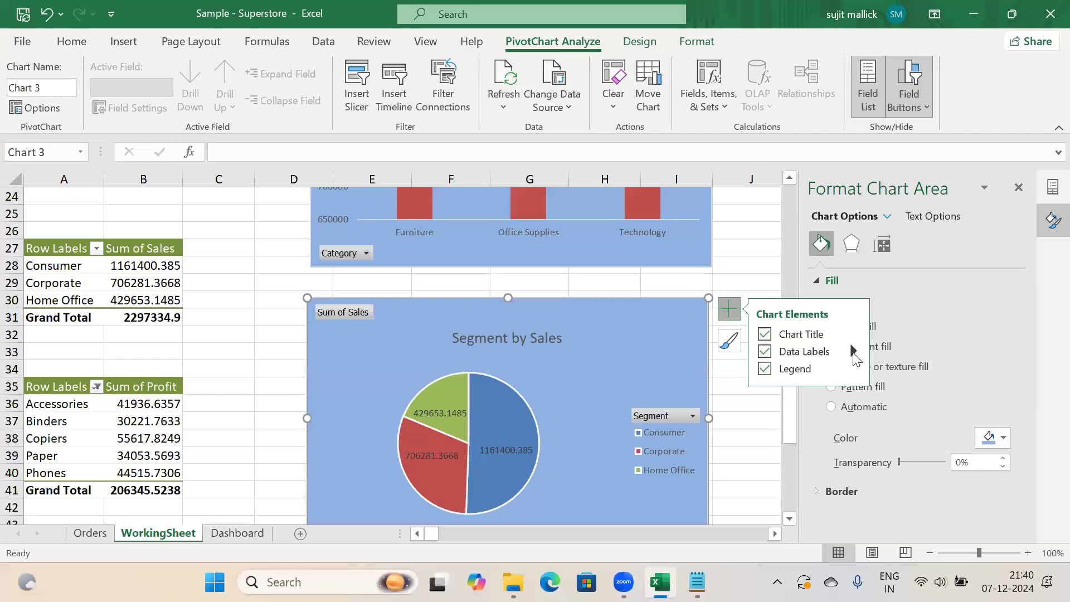
left_click(855, 356)
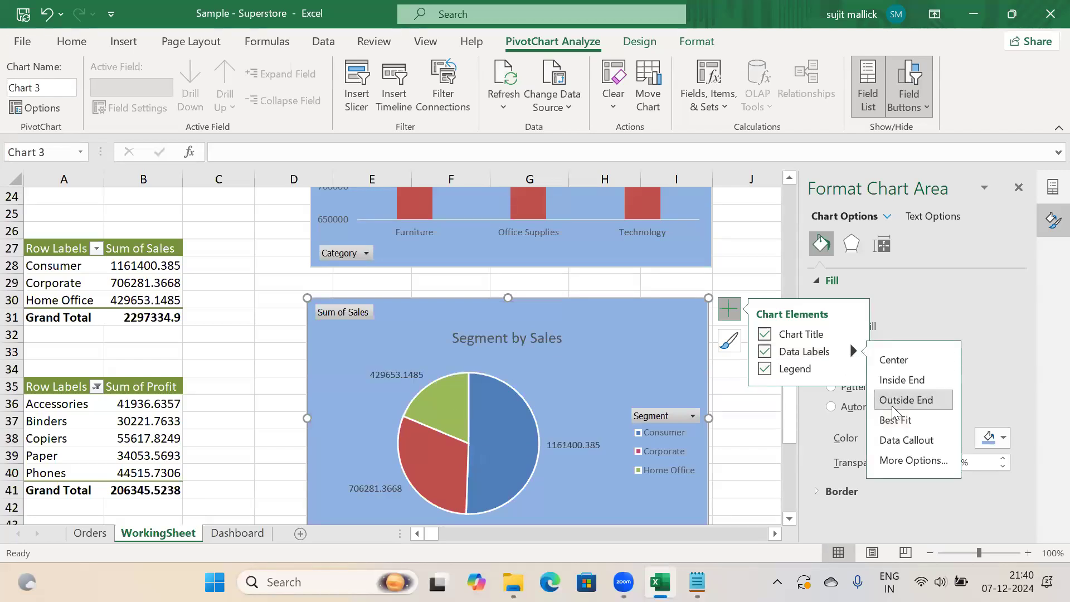
left_click(229, 536)
left_click(483, 337)
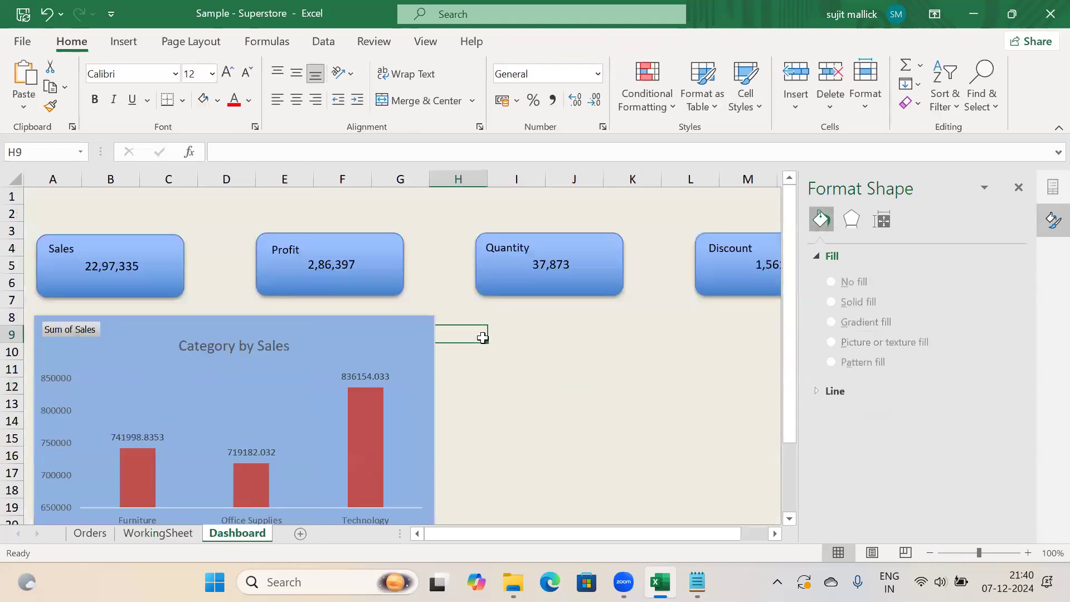
Paste the Segment by Sales pie onto the Dashboard and nudge it beside the Category by Sales chart
key("ctrl+v")
left_click_drag(510, 336, 536, 329)
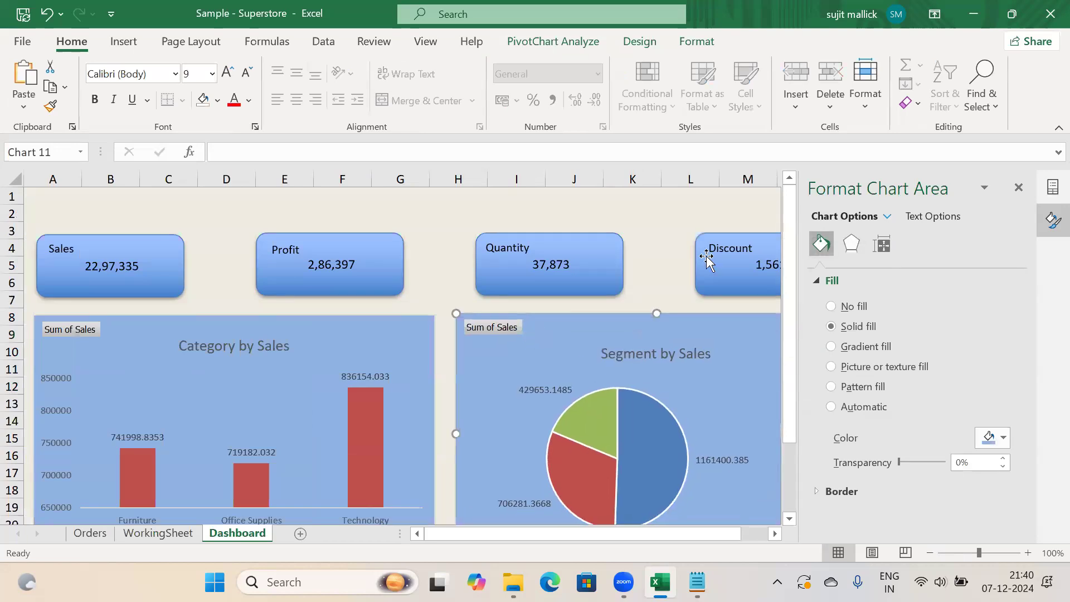
left_click(1019, 191)
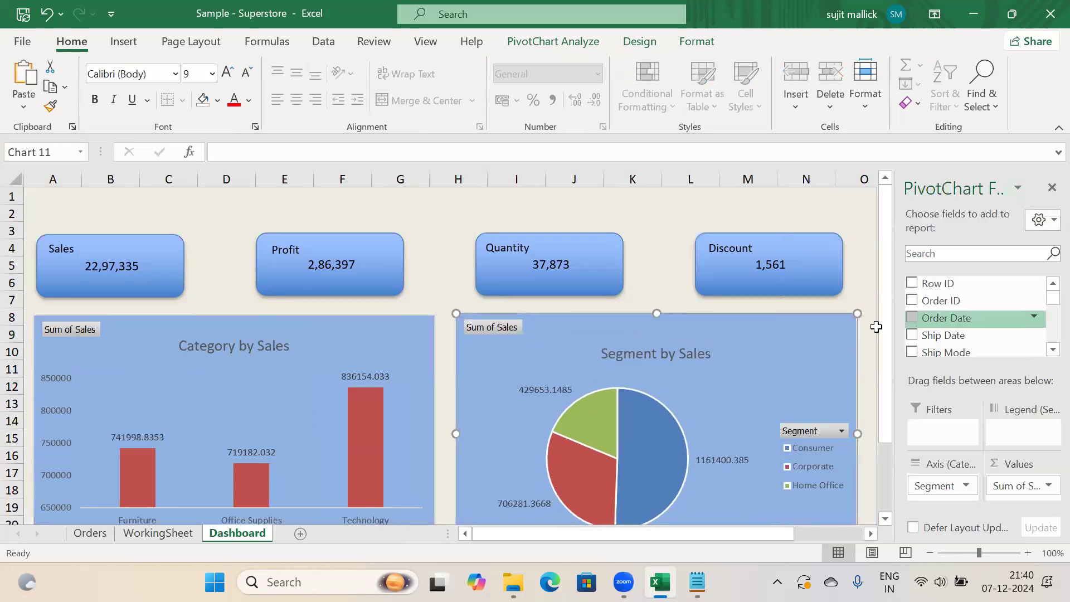
left_click_drag(834, 347, 827, 348)
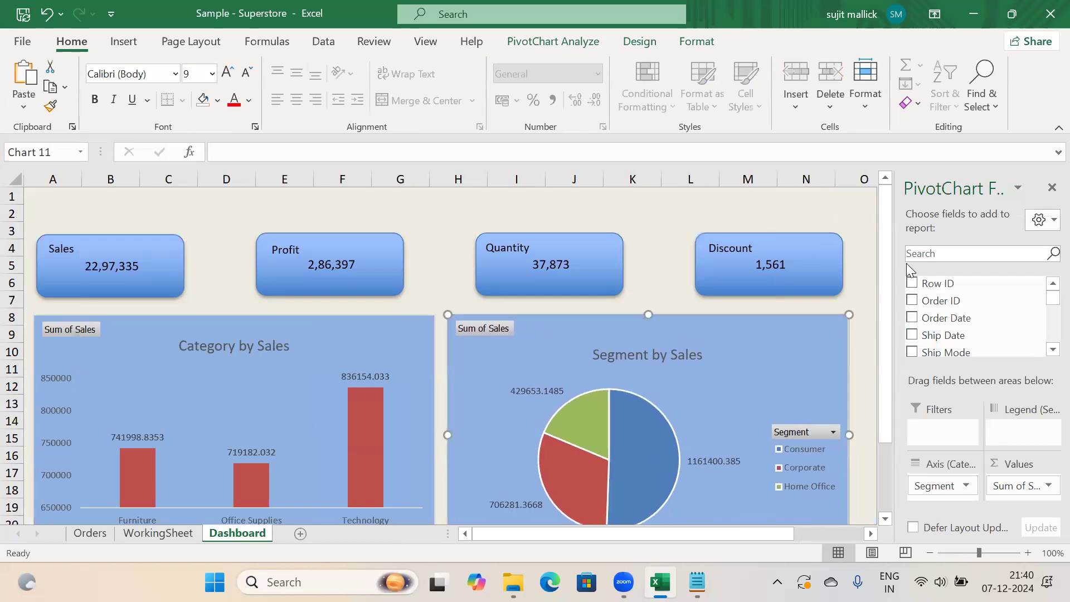
left_click_drag(883, 324, 884, 401)
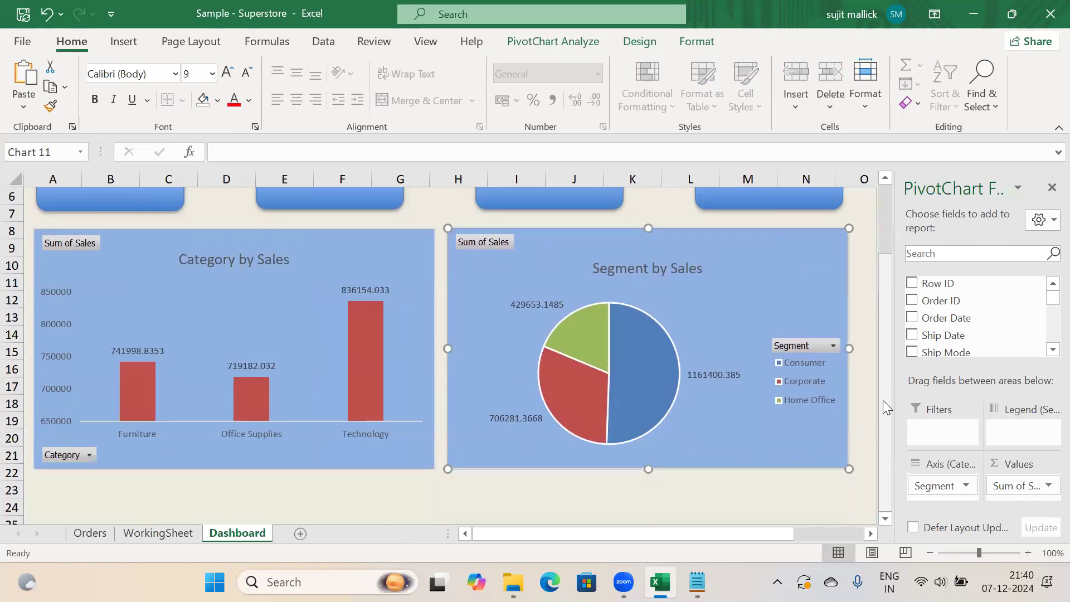
Insert a recommended bar chart from the sub-category profit pivot and place it below the pie chart
left_click(162, 533)
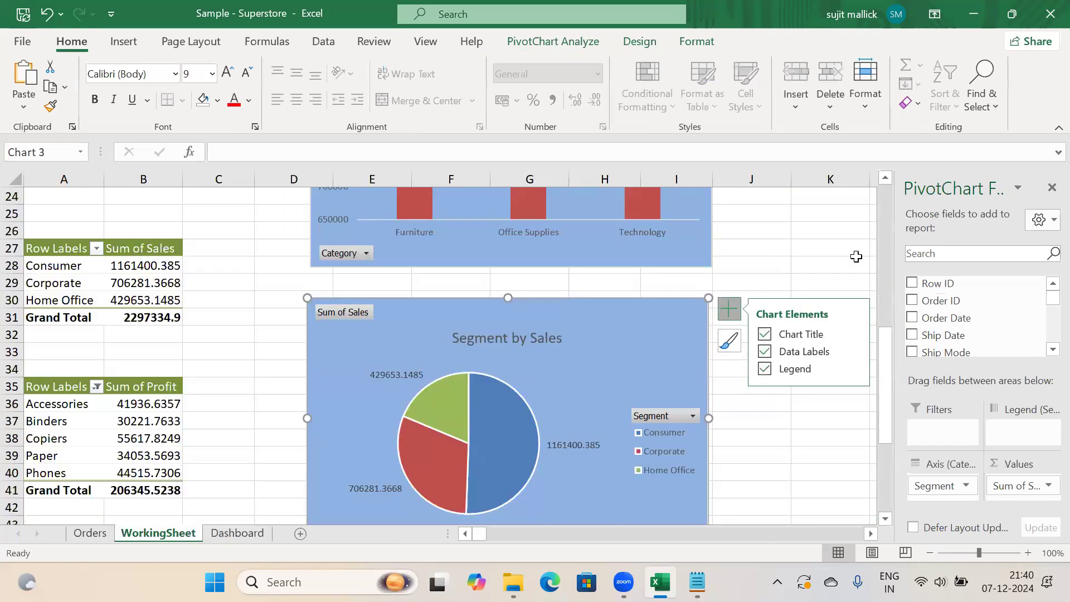
left_click_drag(880, 357, 882, 390)
left_click_drag(59, 300, 137, 404)
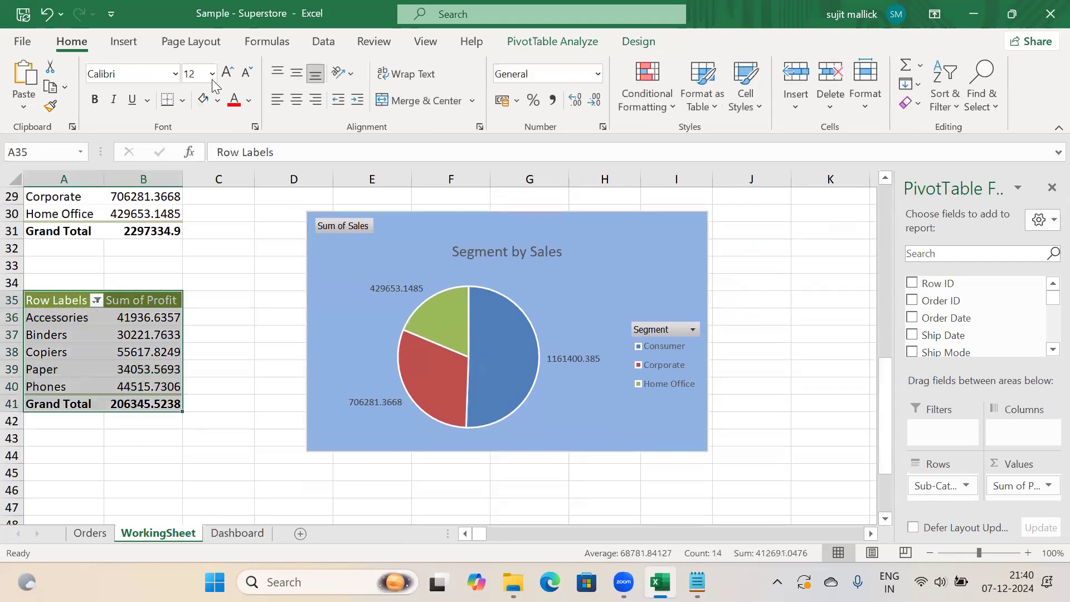
left_click(123, 42)
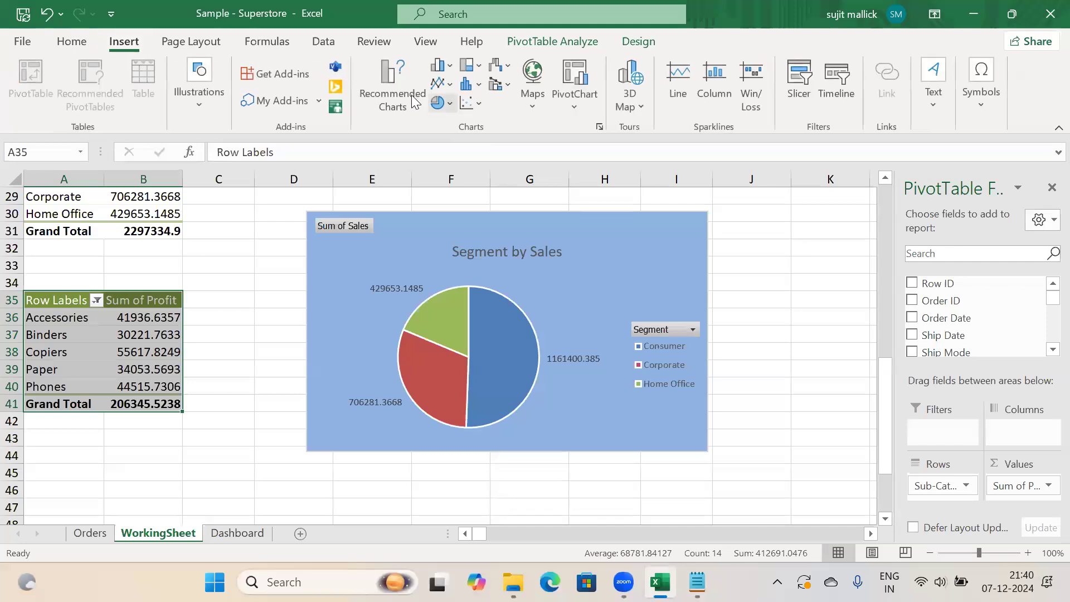
left_click(412, 94)
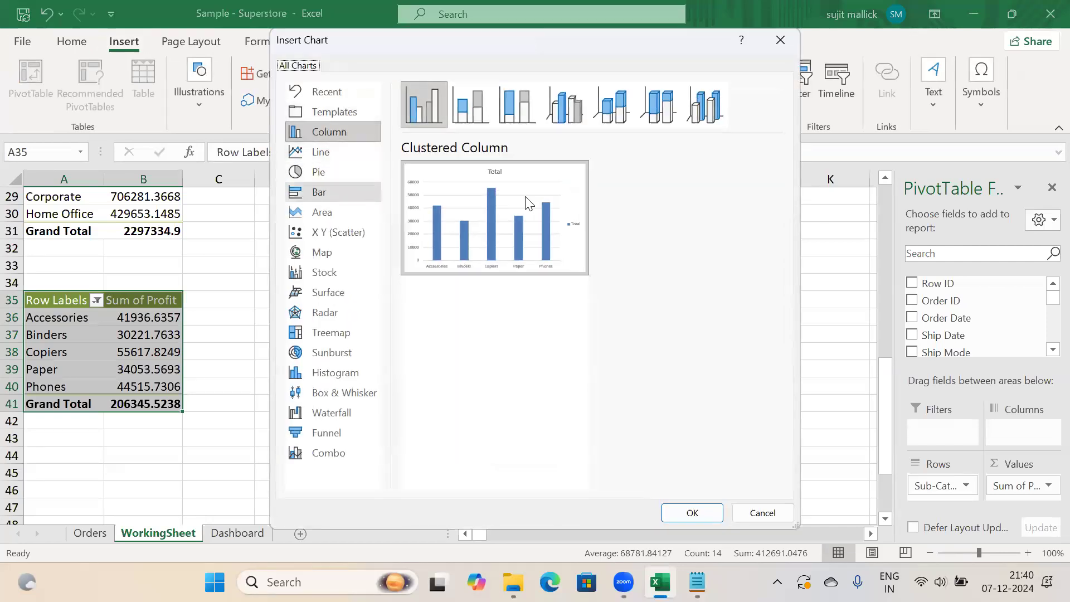
left_click(333, 192)
mouse_move(559, 205)
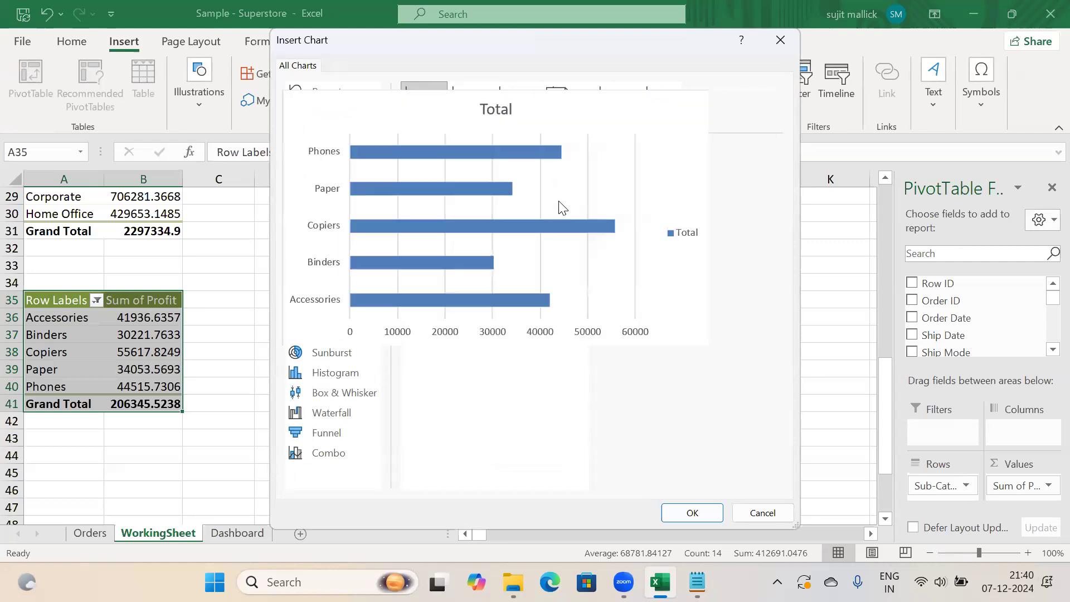
key("Return")
left_click_drag(660, 454, 615, 454)
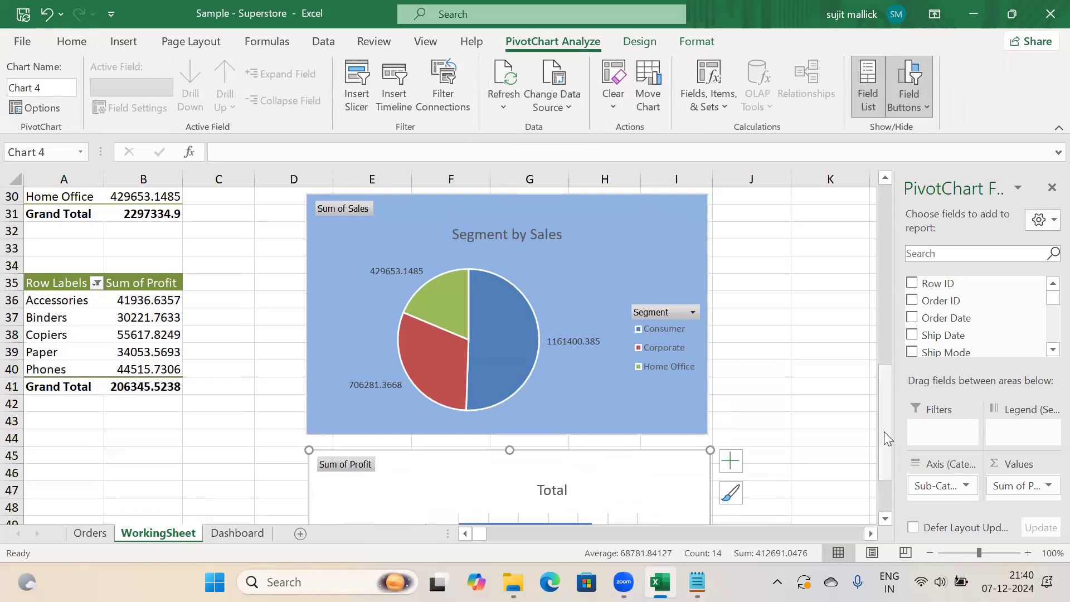
left_click_drag(884, 431, 886, 474)
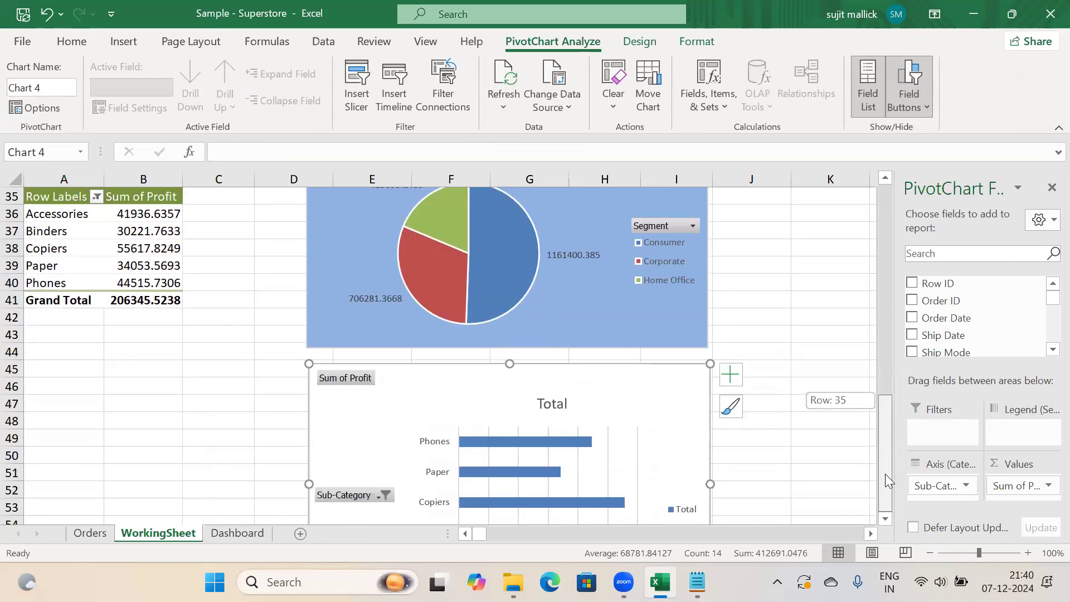
Remove the bar chart's vertical gridlines and add data labels to the bars
right_click(643, 401)
left_click(608, 461)
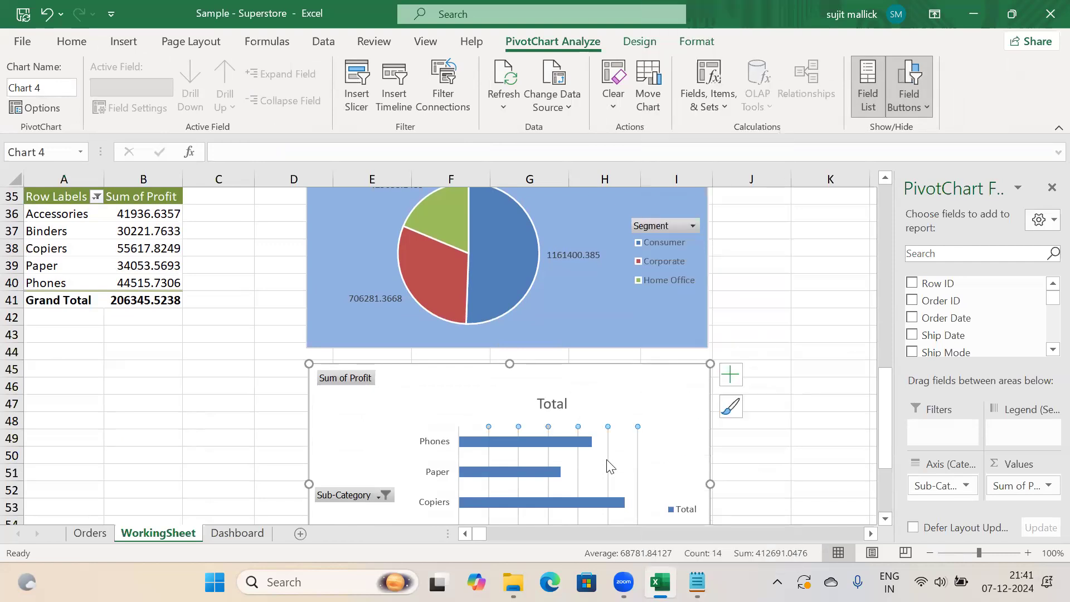
key("Delete")
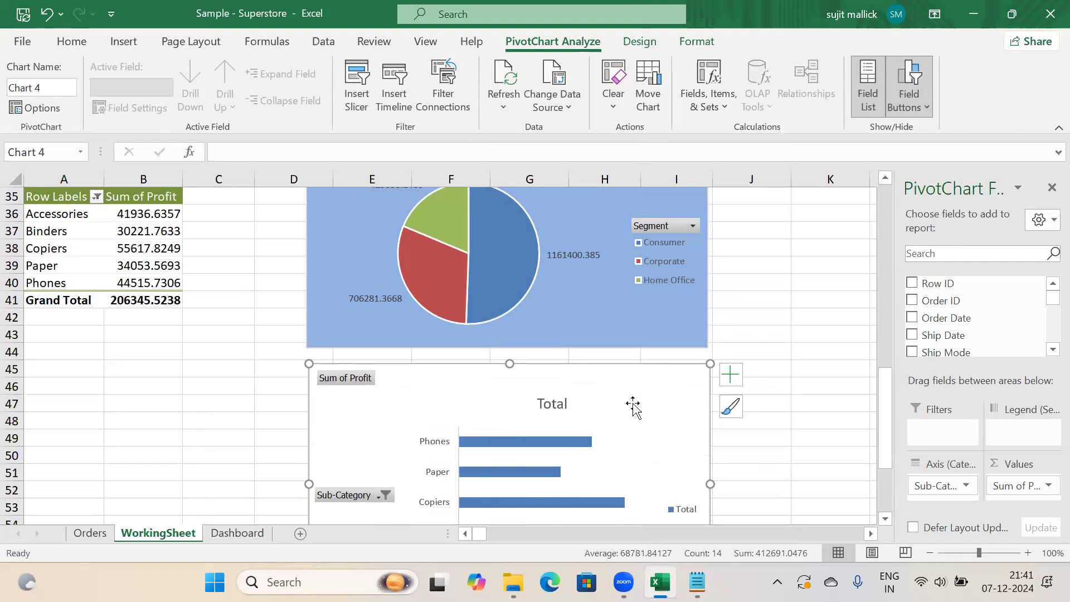
left_click(731, 374)
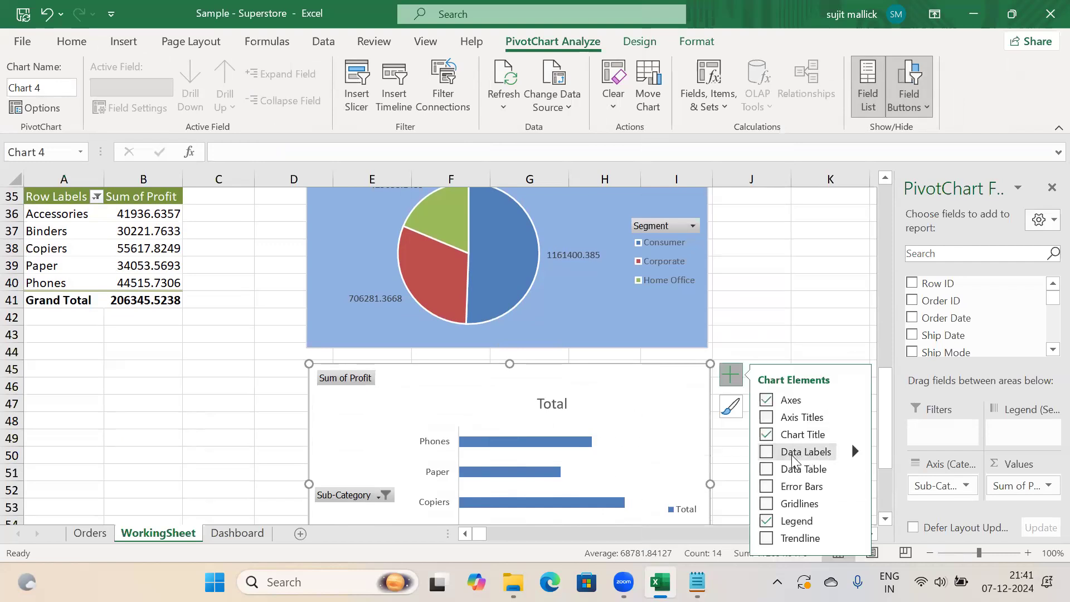
left_click(768, 452)
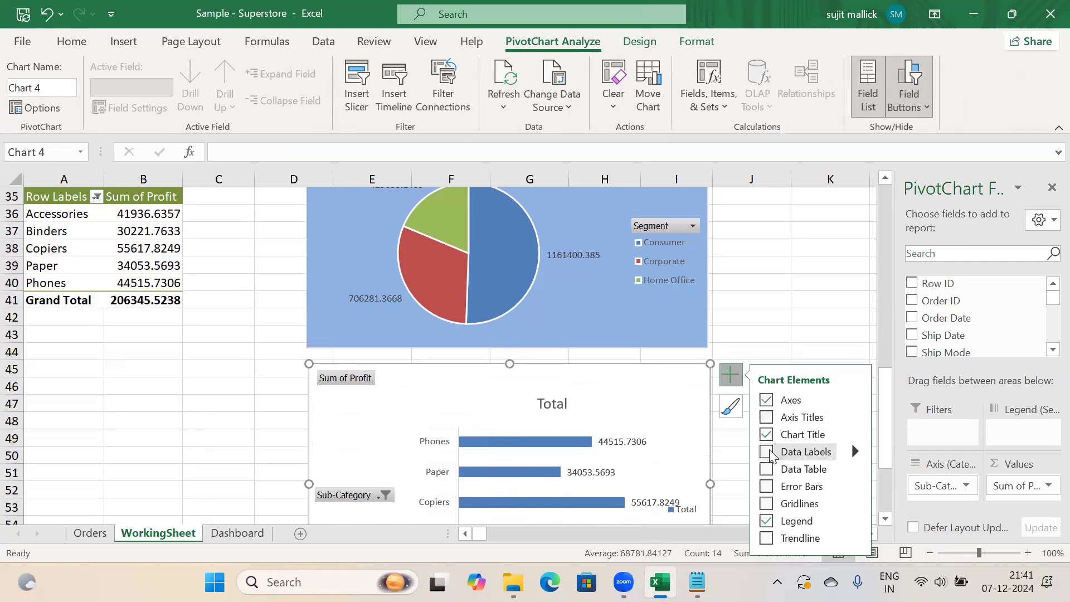
Fill the bar chart's background with light blue
right_click(641, 385)
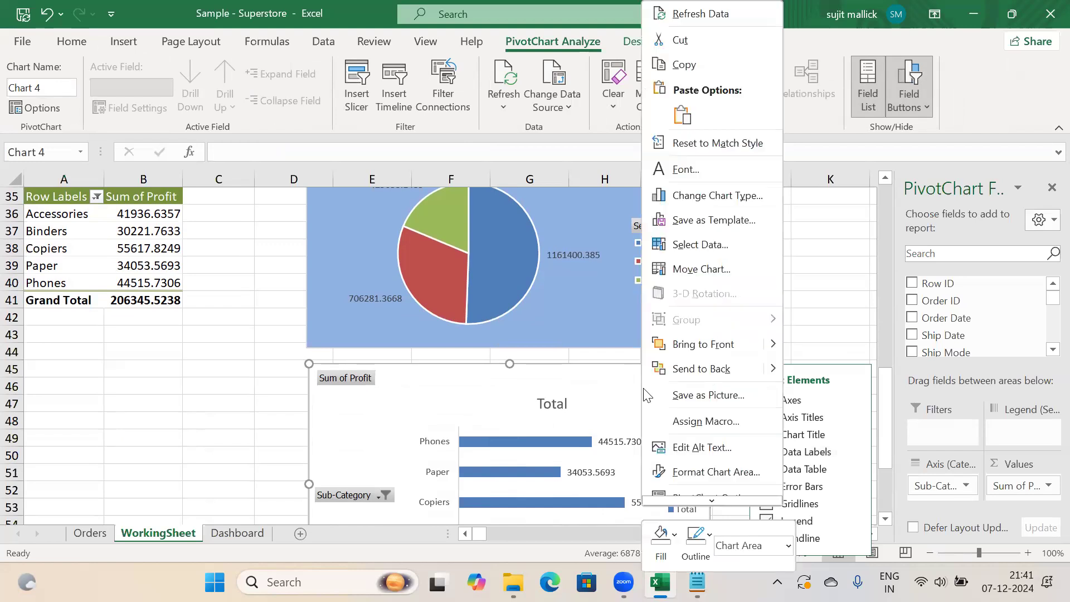
left_click(721, 472)
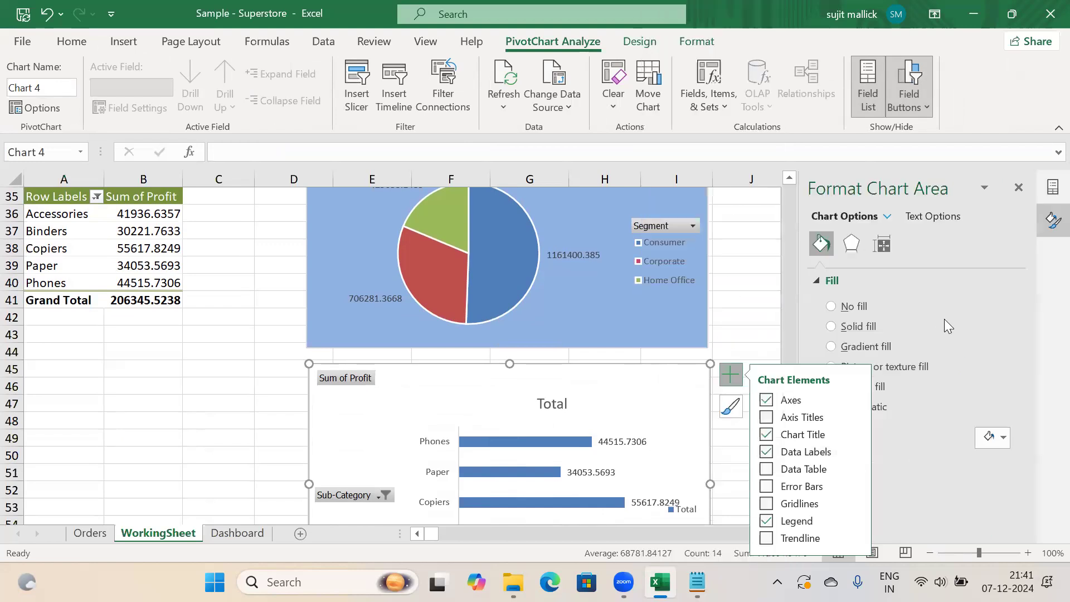
left_click(985, 442)
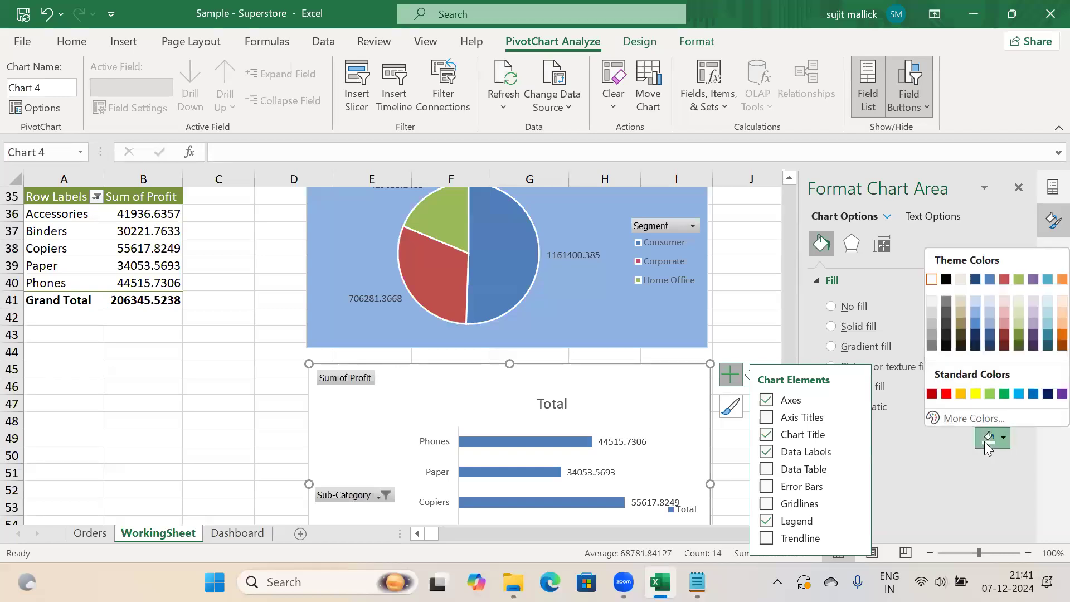
left_click(976, 314)
Retitle the bar chart 'Top 5 Sub Categories by Profit' and move to the Dashboard sheet
left_click(553, 405)
left_click(556, 405)
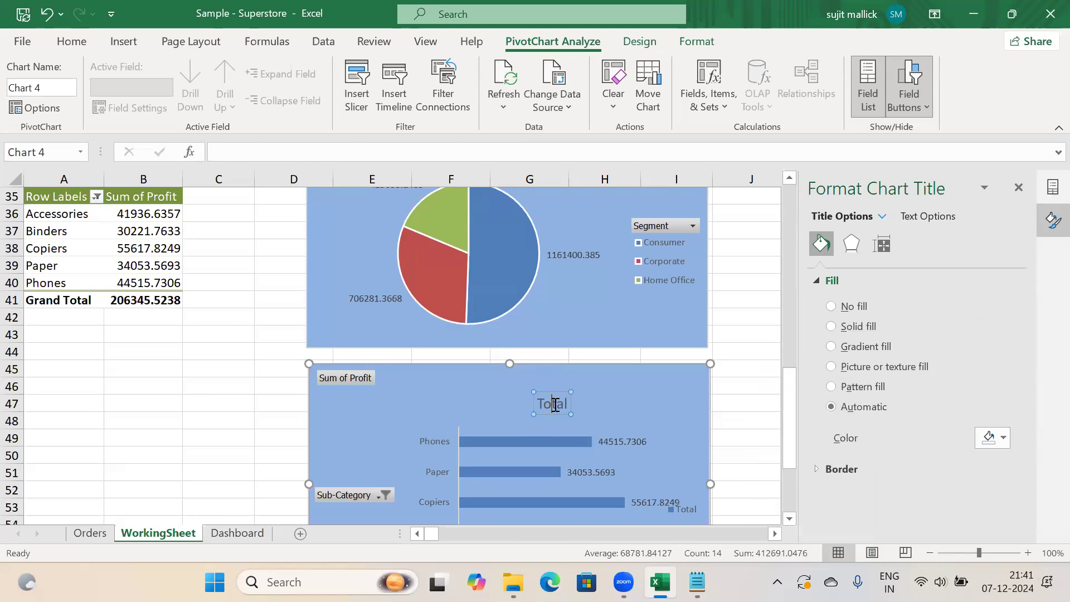
key("BackSpace")
key("BackSpace")
key("Delete")
key("Delete")
key("Delete")
type("Top 5 Sub")
type("Categories by Profit")
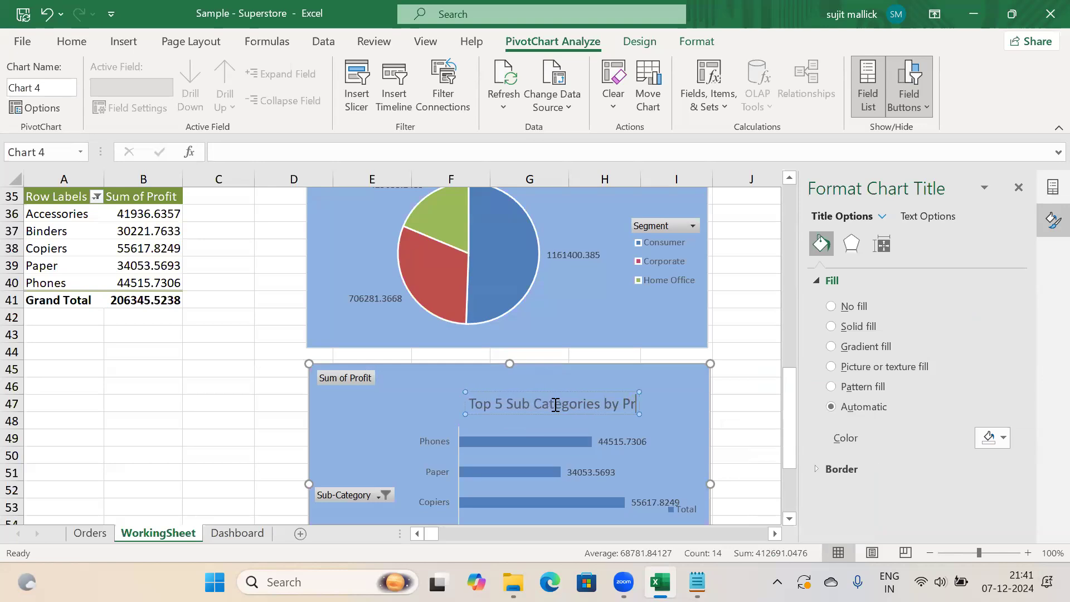
left_click(198, 401)
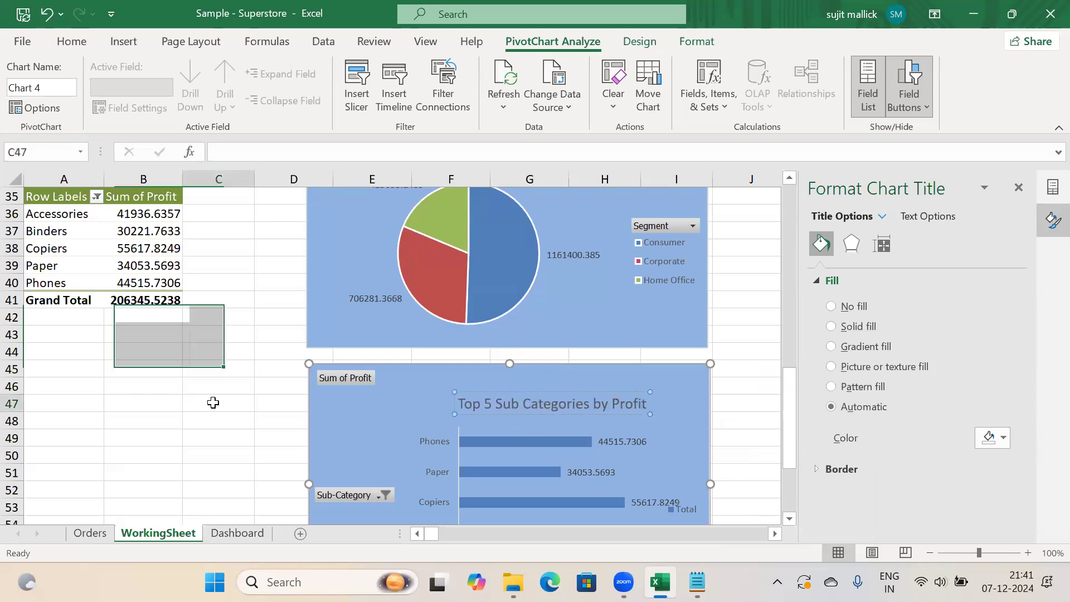
left_click(355, 422)
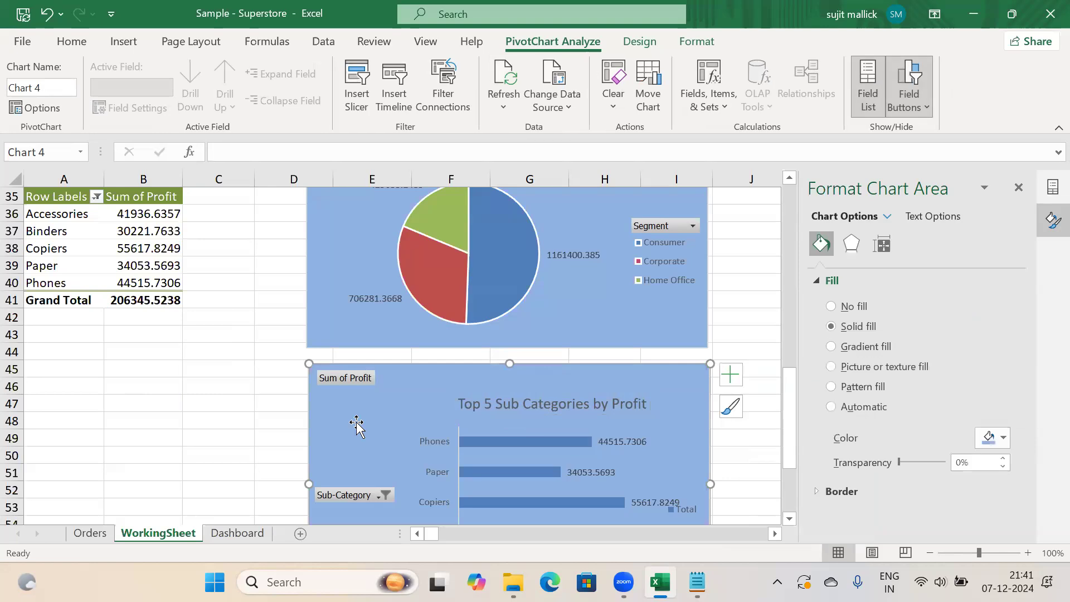
key("ctrl+Page_Down")
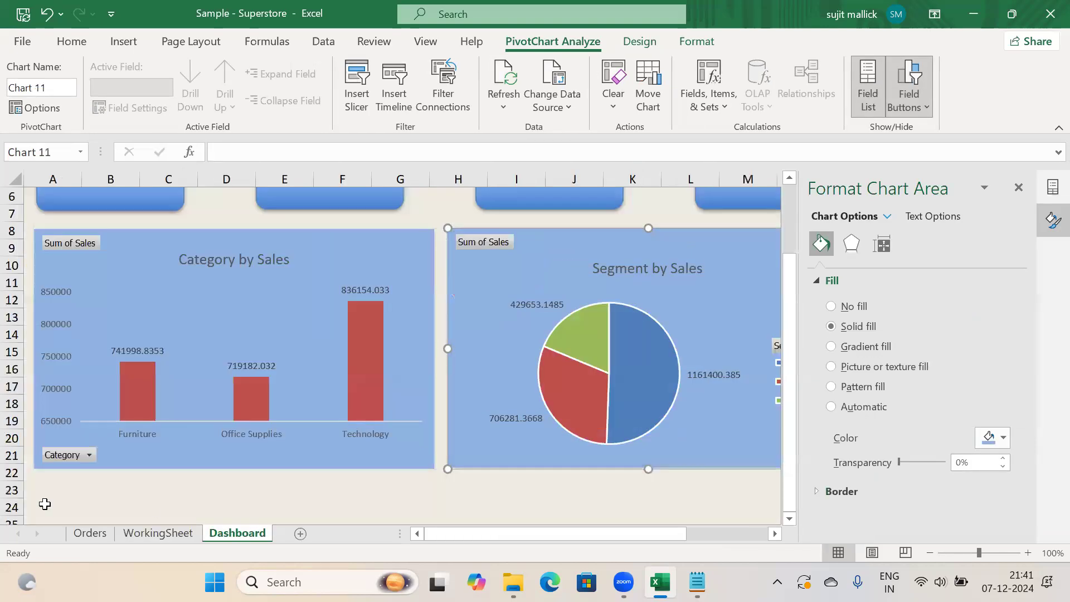
Paste the bar chart at A24 on the Dashboard, close the Format pane and align it beneath Category by Sales
left_click(44, 503)
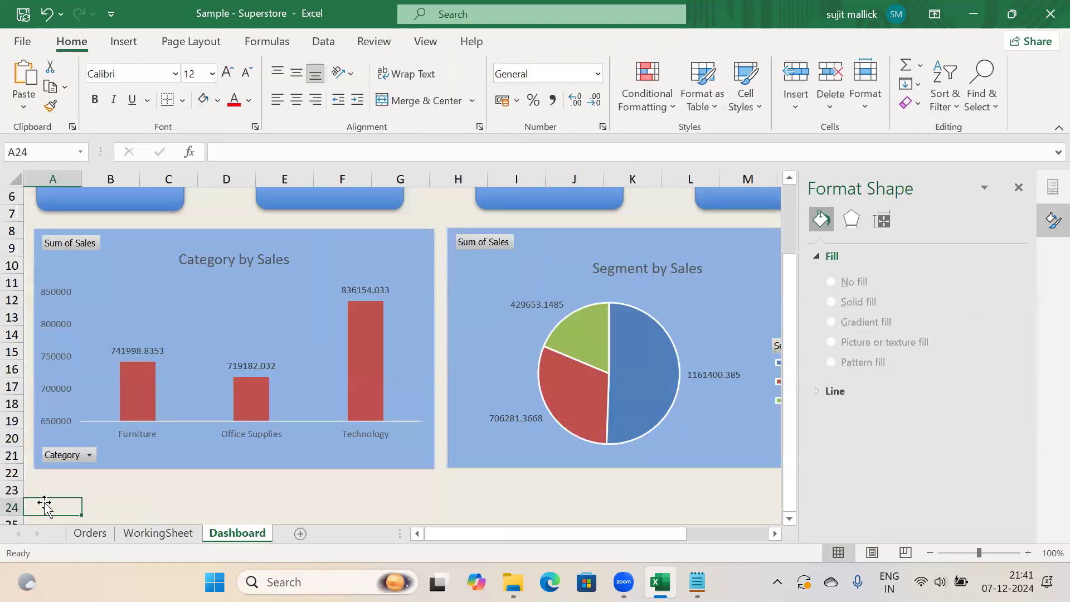
key("ctrl+v")
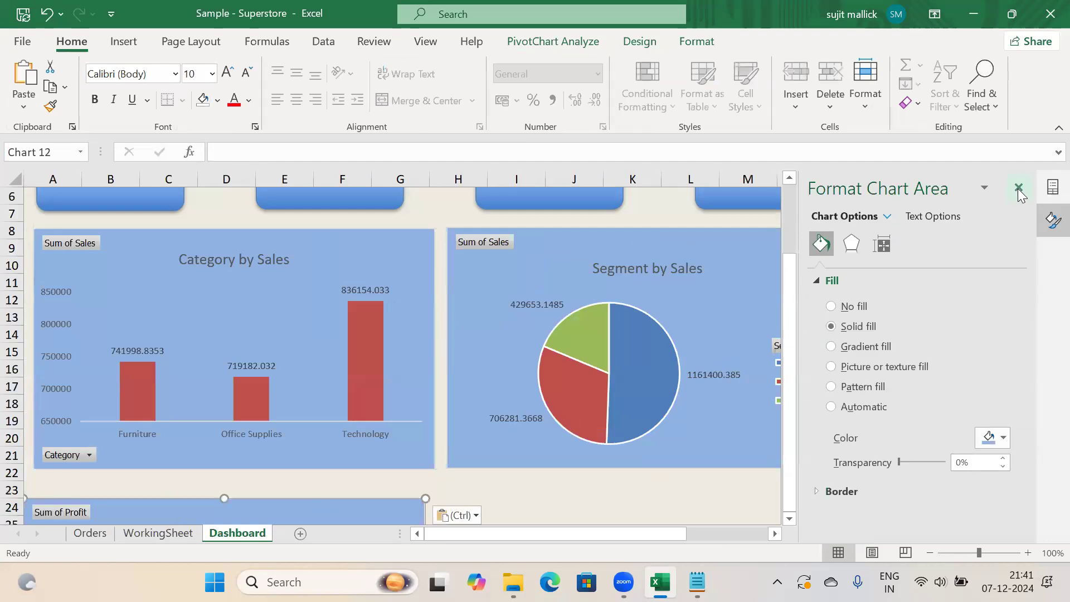
left_click(1018, 190)
left_click_drag(892, 314, 899, 390)
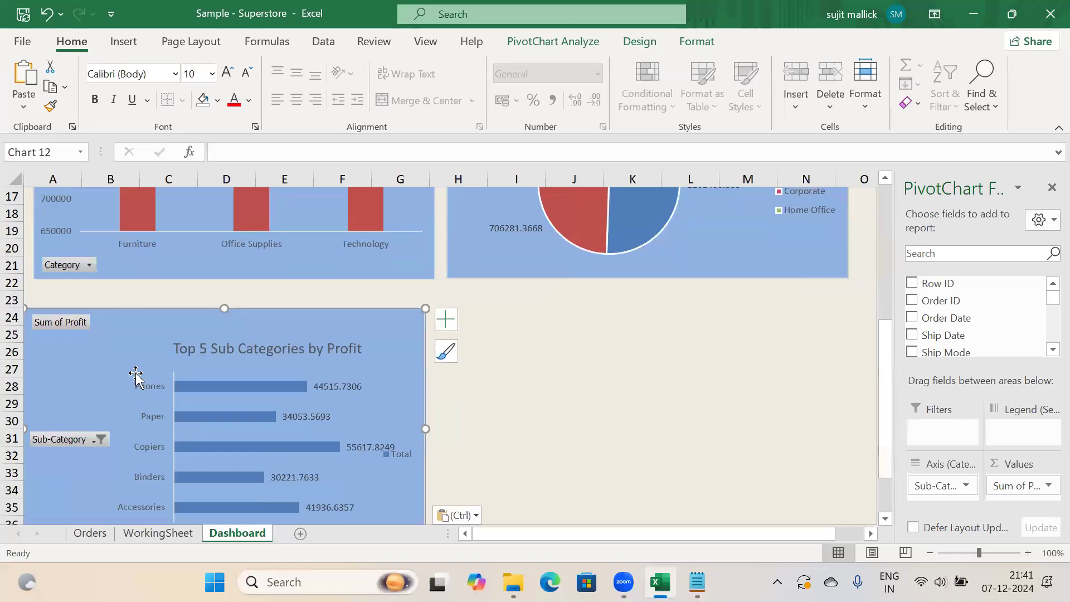
mouse_move(105, 357)
left_mouse_down()
mouse_move(123, 351)
mouse_move(115, 347)
left_mouse_up()
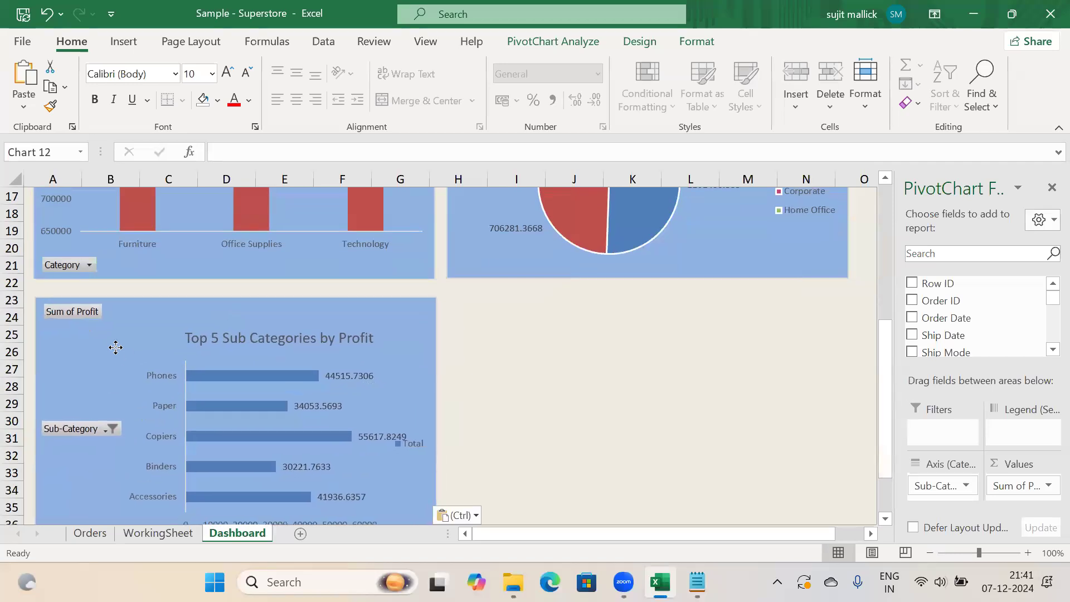
left_click(538, 369)
left_click(161, 533)
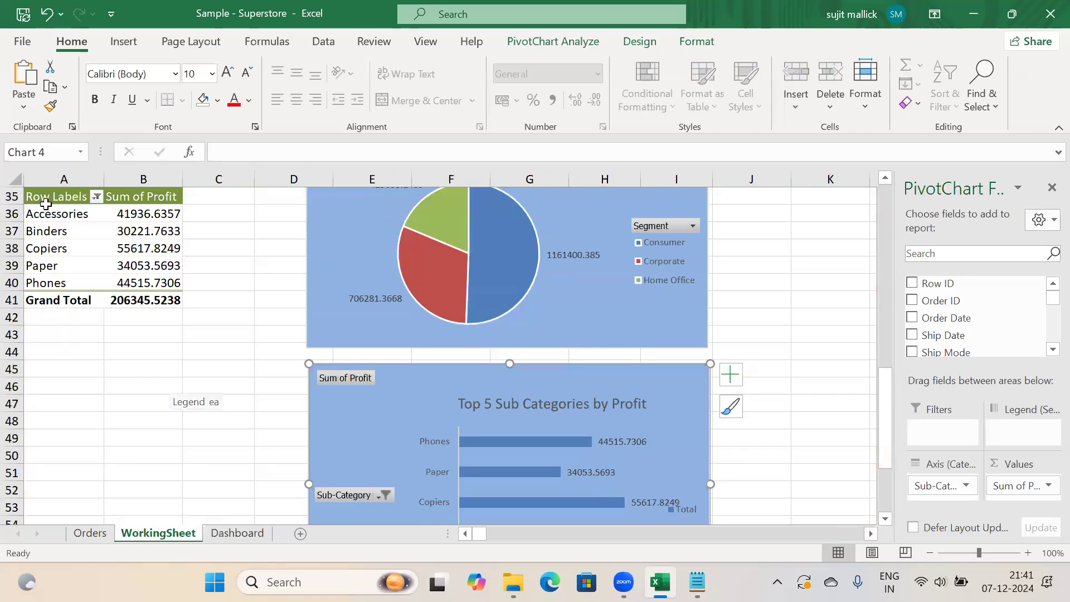
Copy the Sub-Category profit pivot table (A35:B41) and paste a duplicate at A45
left_click_drag(45, 196, 134, 297)
key("ctrl+c")
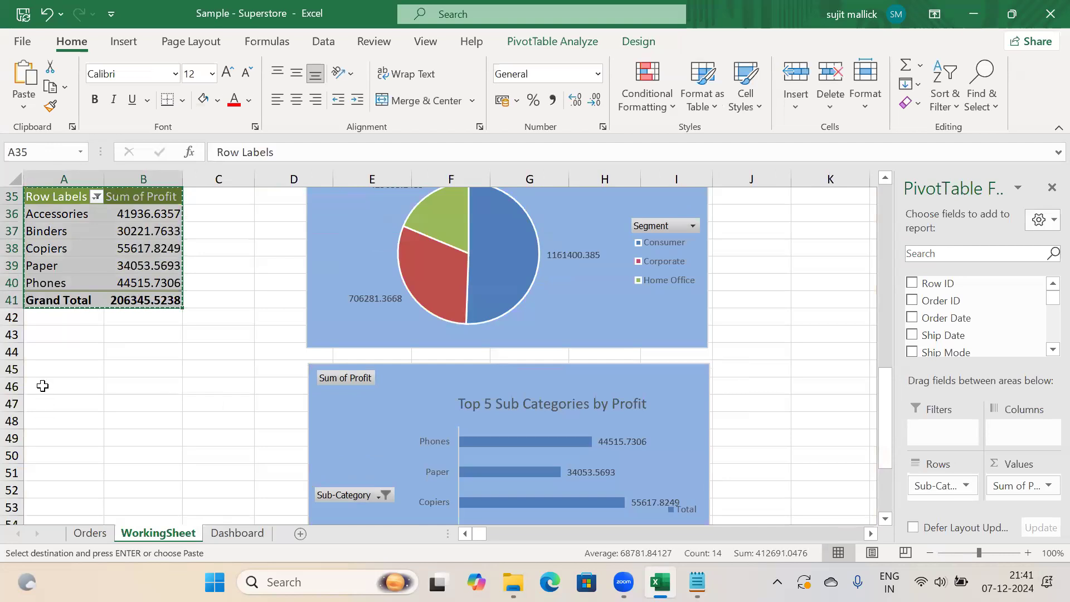
left_click(39, 370)
key("ctrl+v")
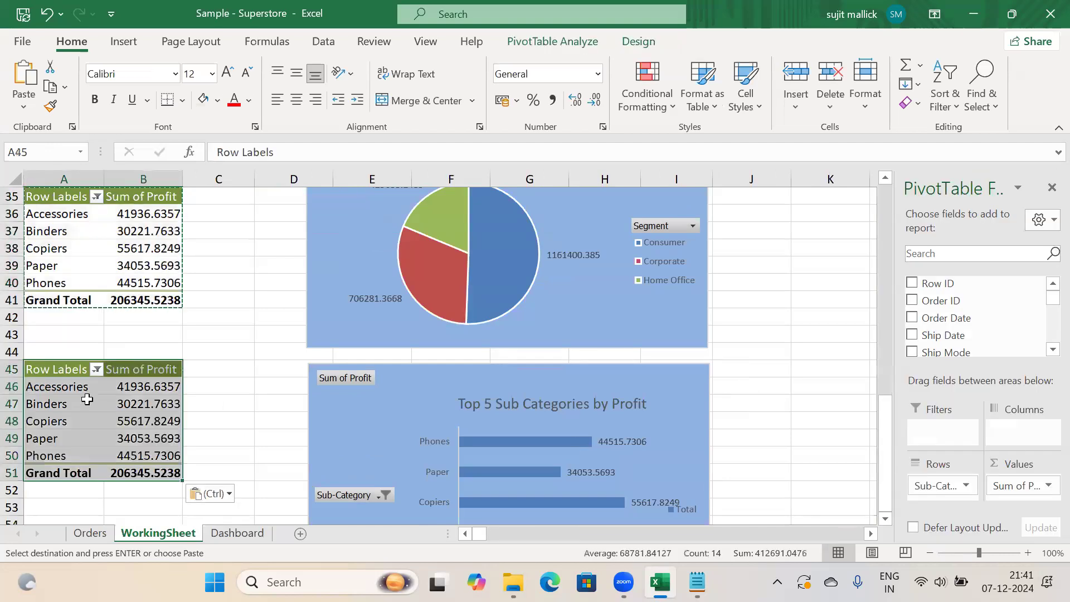
left_click(86, 404)
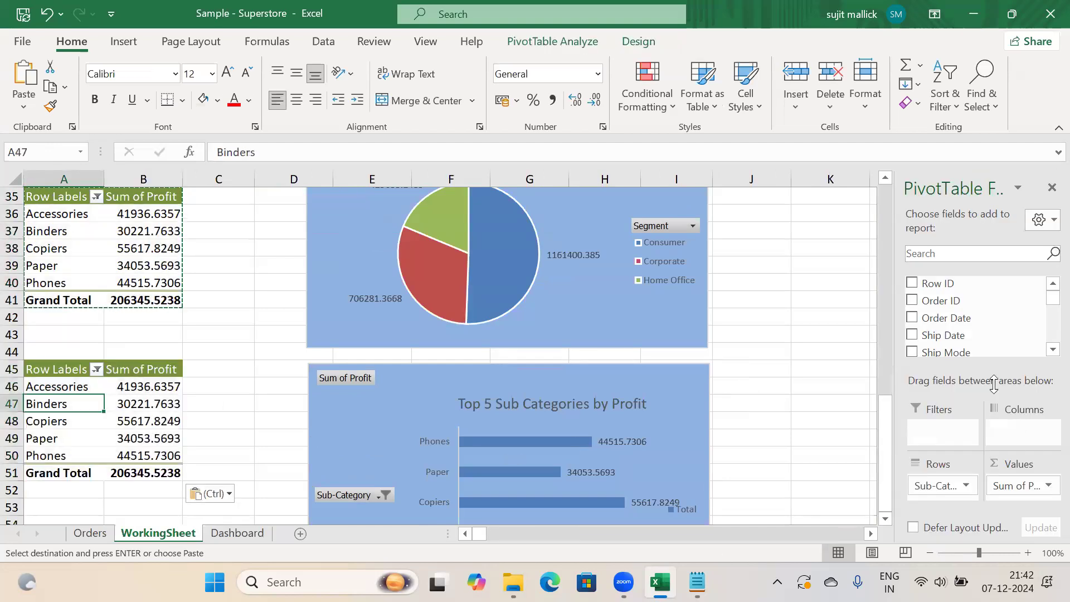
Replace Sub-Category with Order Date in the copy's rows to sum profit by year 2014–2017
left_click_drag(970, 485, 821, 447)
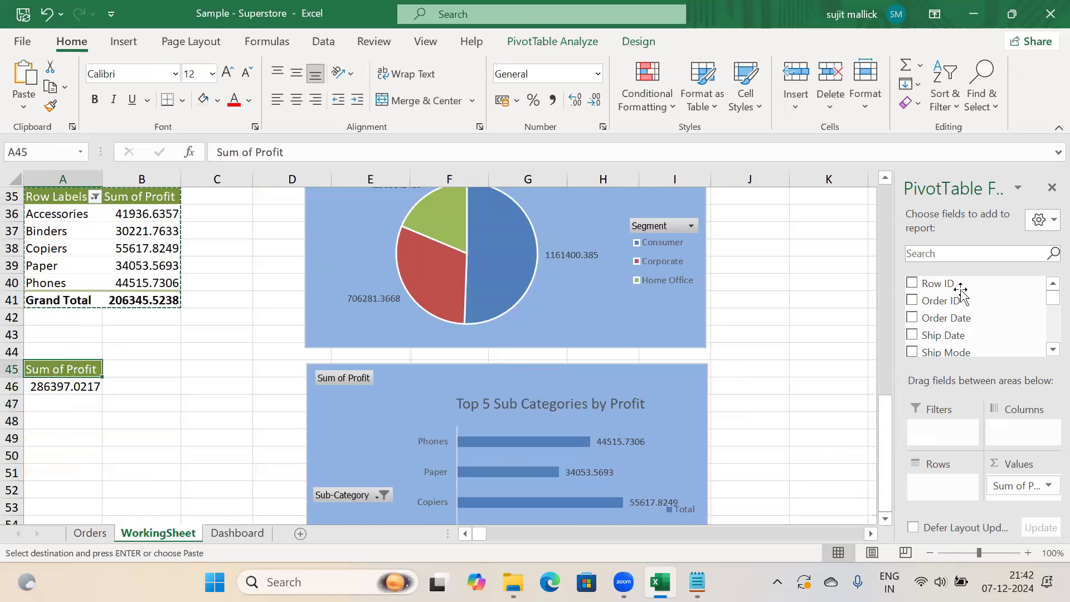
left_click_drag(942, 318, 967, 481)
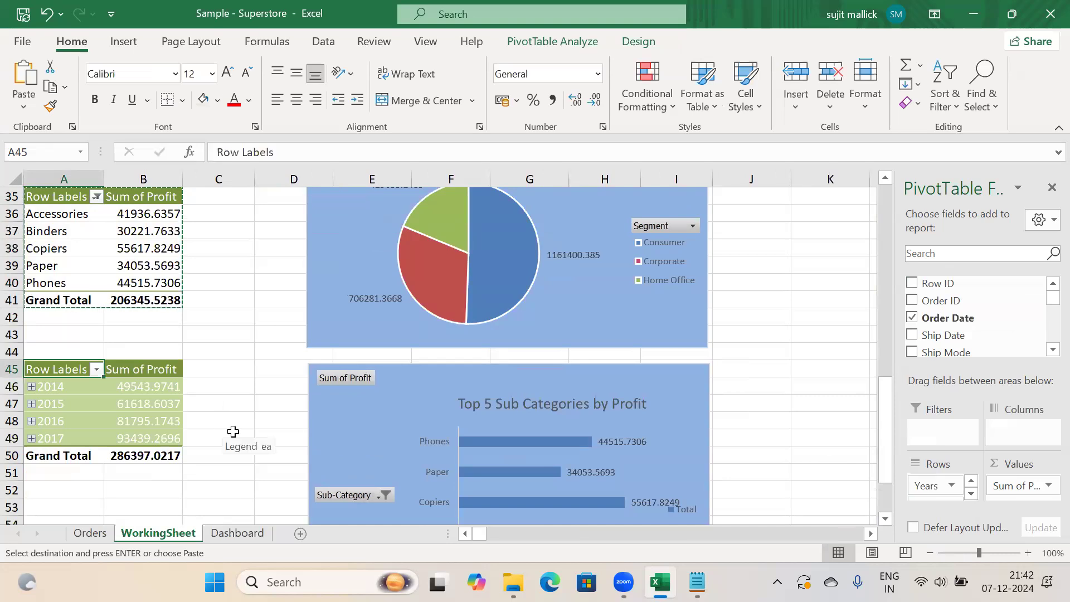
left_click(228, 438)
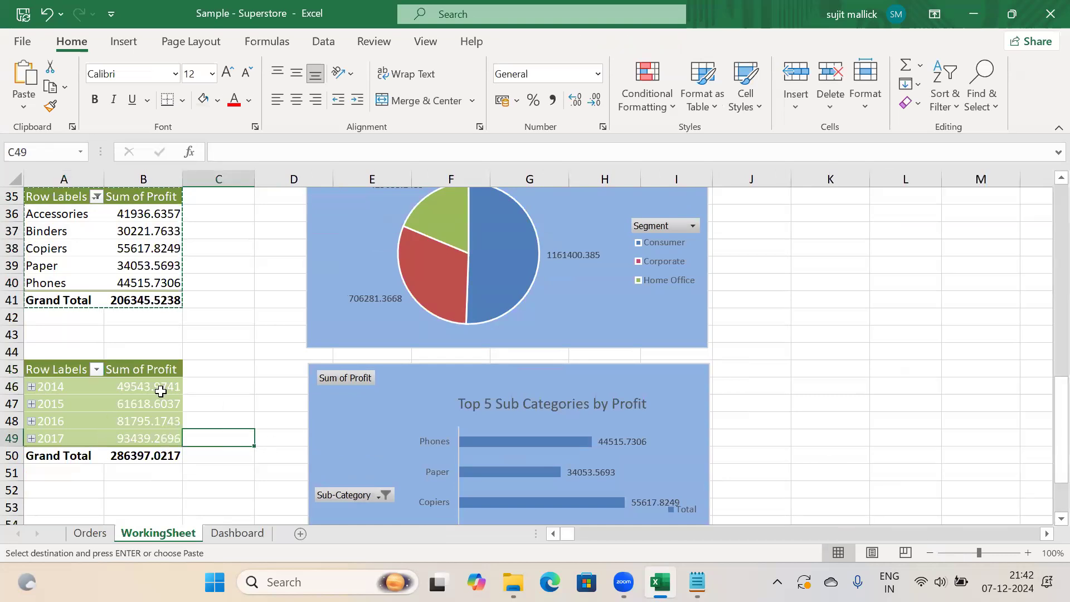
left_click(226, 401)
Copy the yearly profit pivot, paste it at H23 on the Dashboard, then undo the paste
left_click_drag(46, 371, 145, 450)
key("ctrl+c")
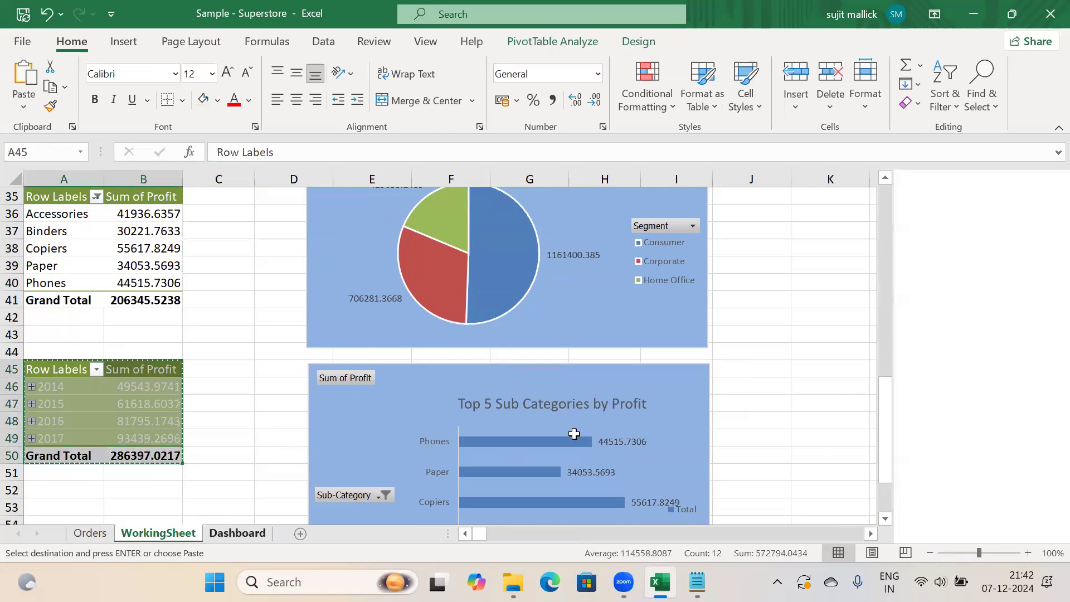
key("ctrl+Page_Down")
left_click(475, 313)
left_click(487, 301)
key("ctrl+v")
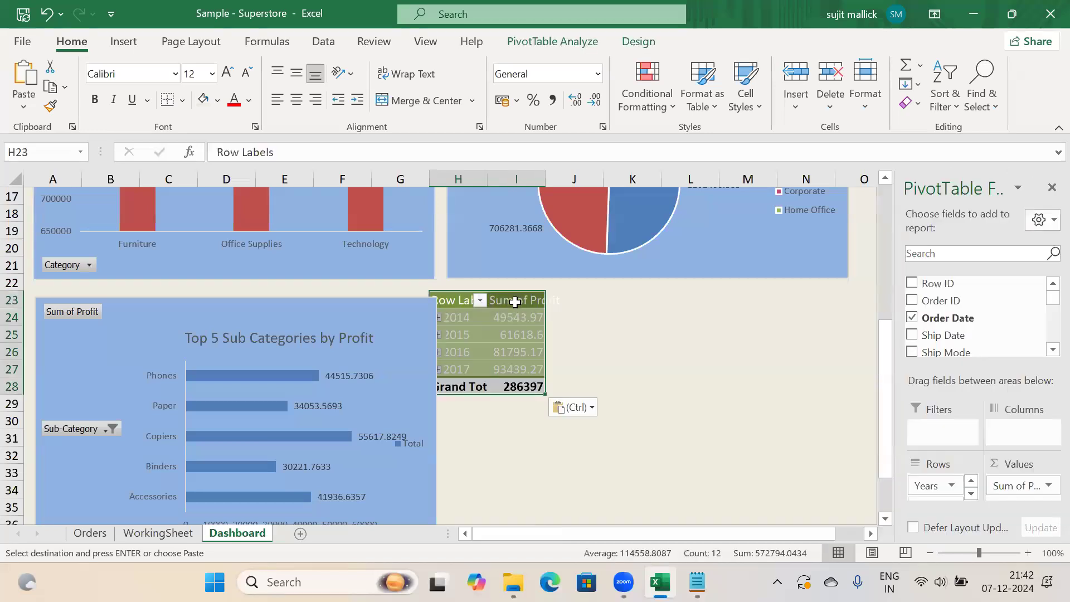
left_click(515, 318)
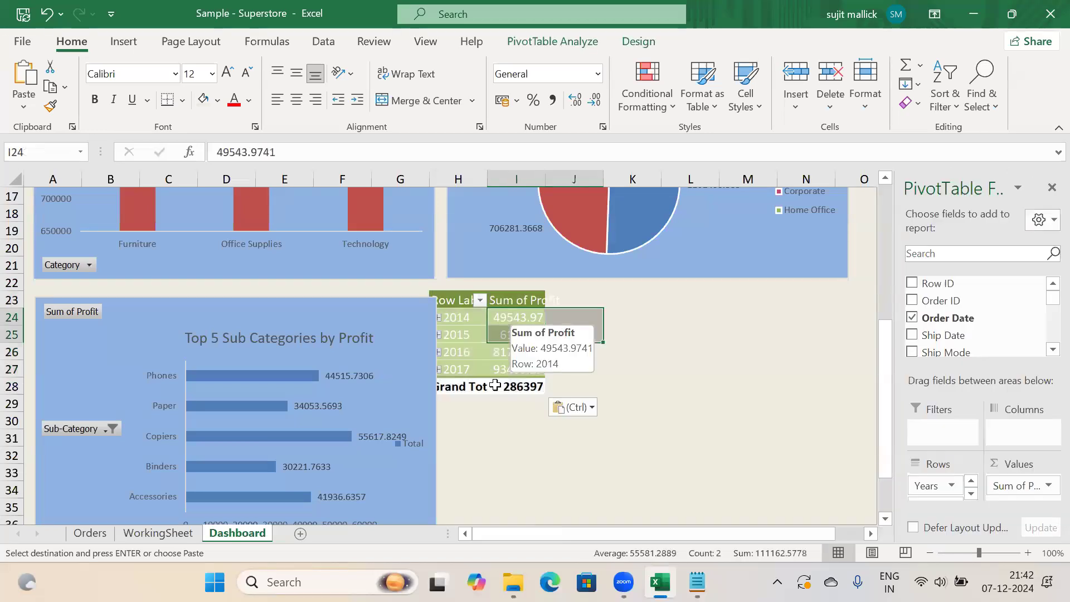
left_click(516, 419)
left_click(516, 369)
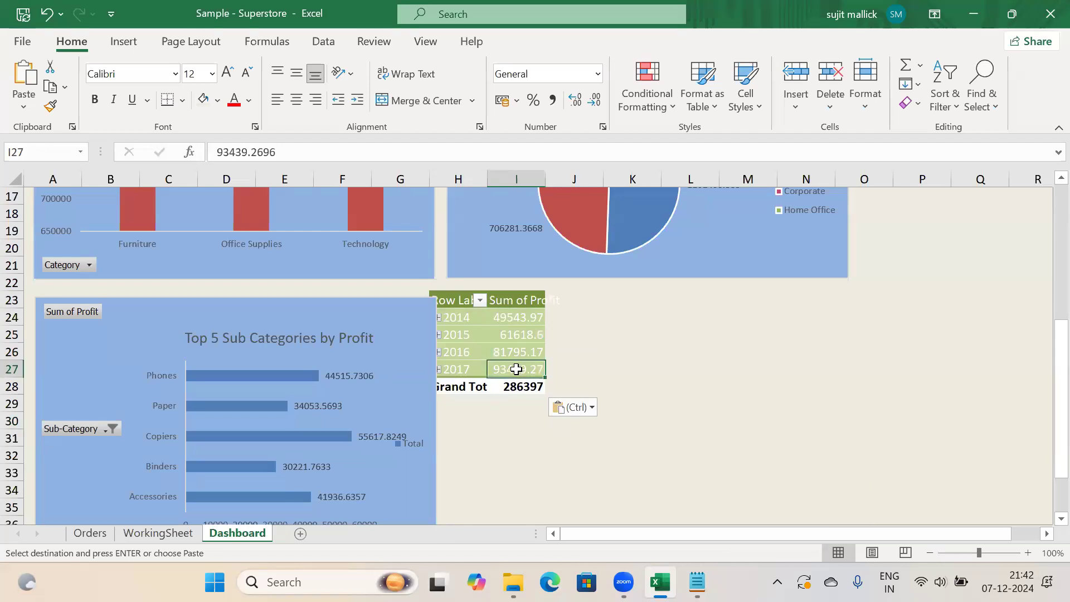
key("ctrl+z")
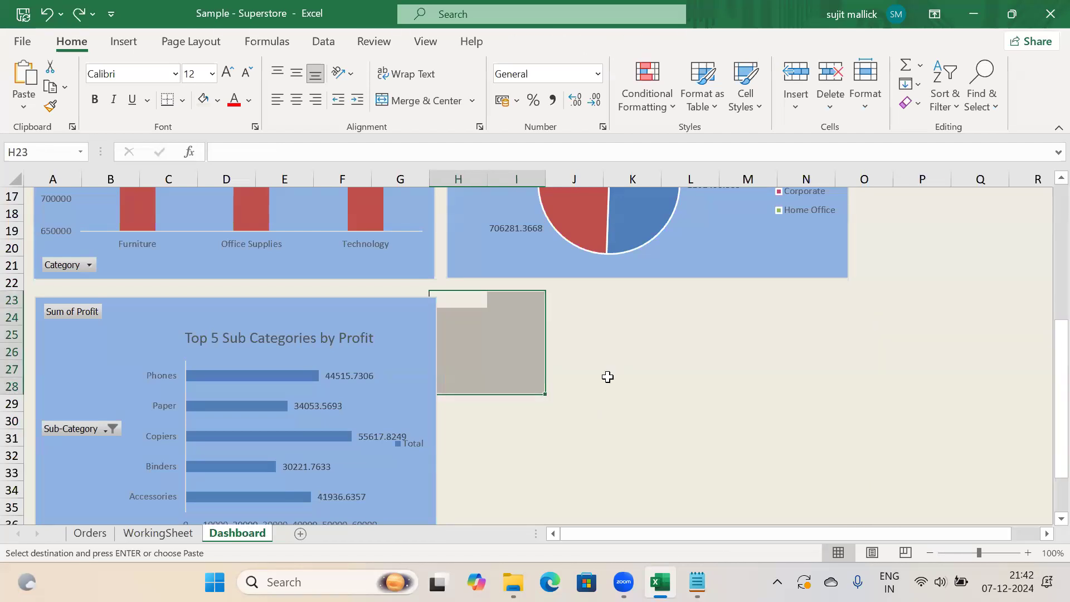
Paste the yearly profit pivot at Dashboard cell I24, undo it, and go back to WorkingSheet
left_click(591, 367)
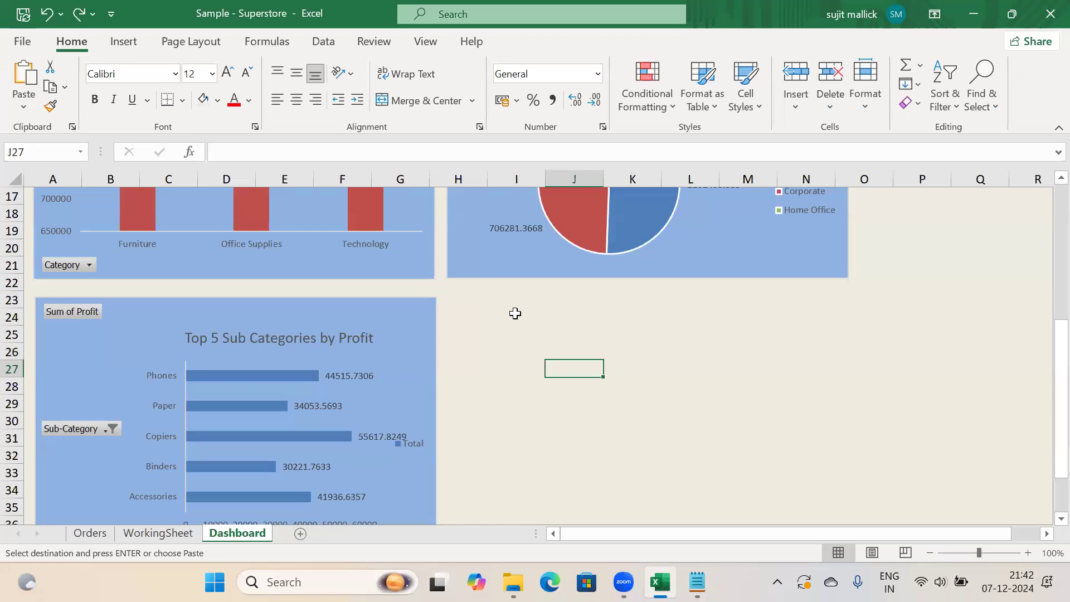
left_click(515, 314)
key("ctrl+v")
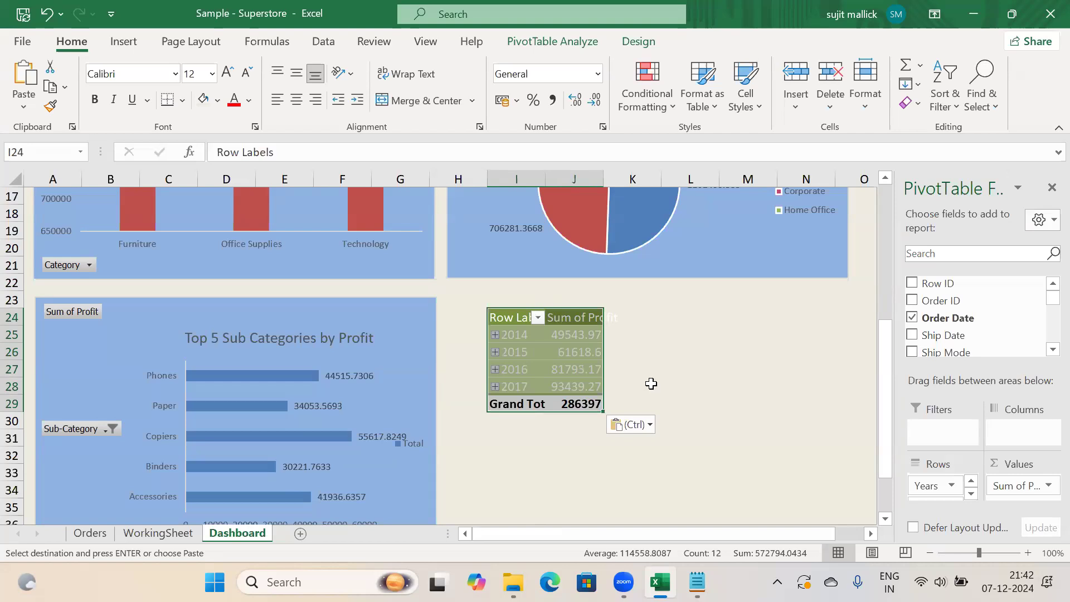
key("ctrl+z")
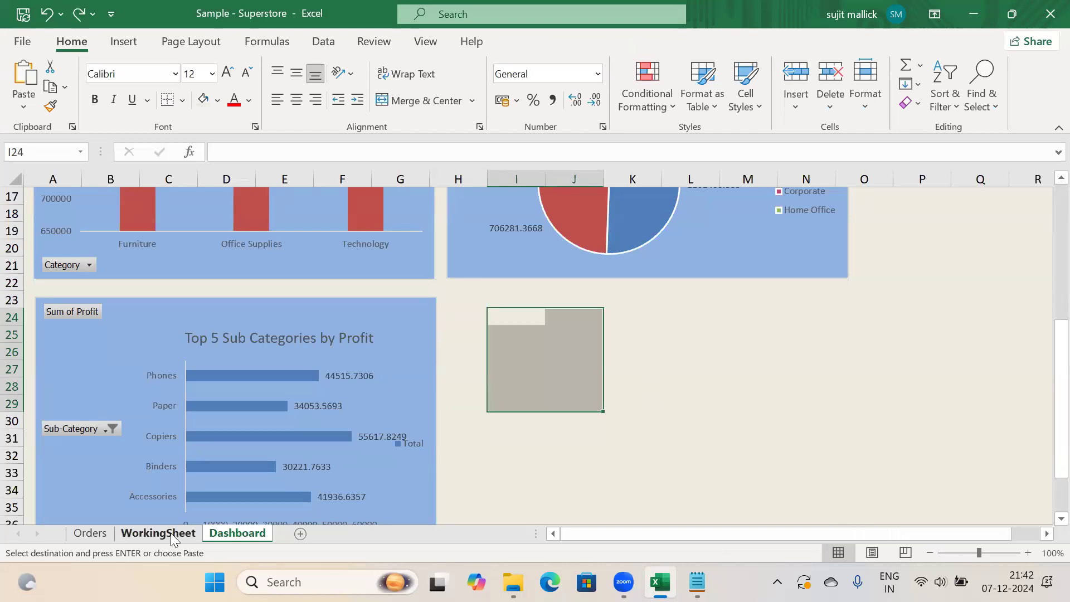
left_click(170, 533)
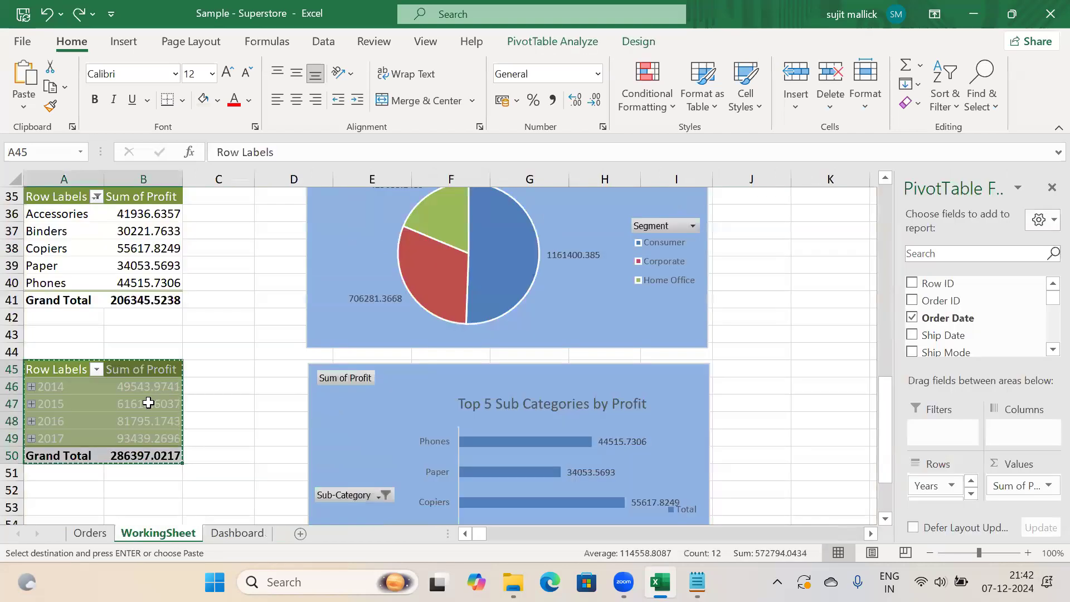
Insert a doughnut chart of the yearly profit pivot and move it down and right
left_click(125, 42)
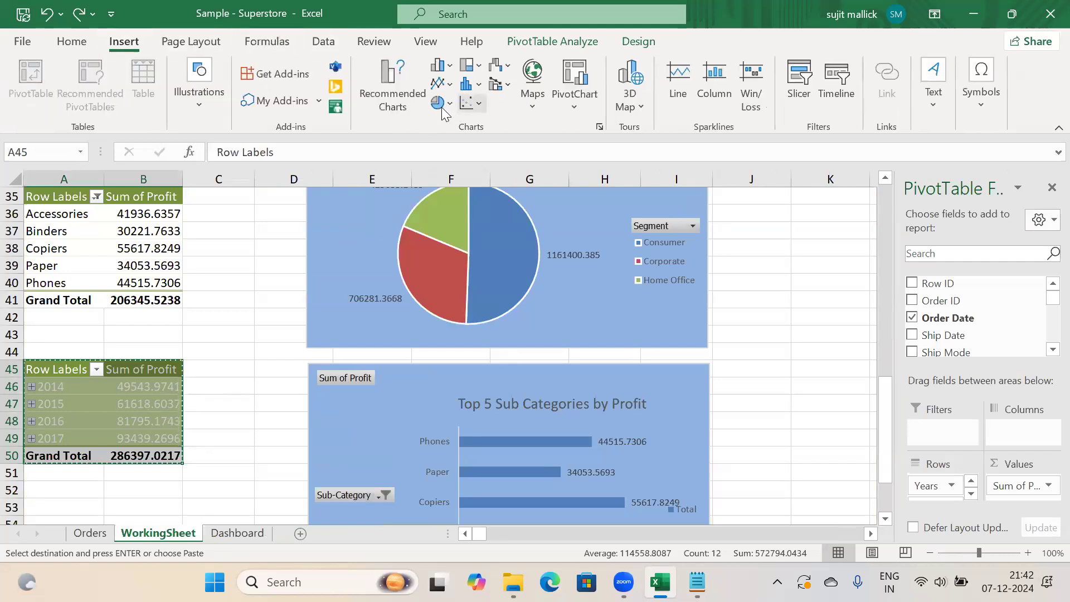
left_click(443, 104)
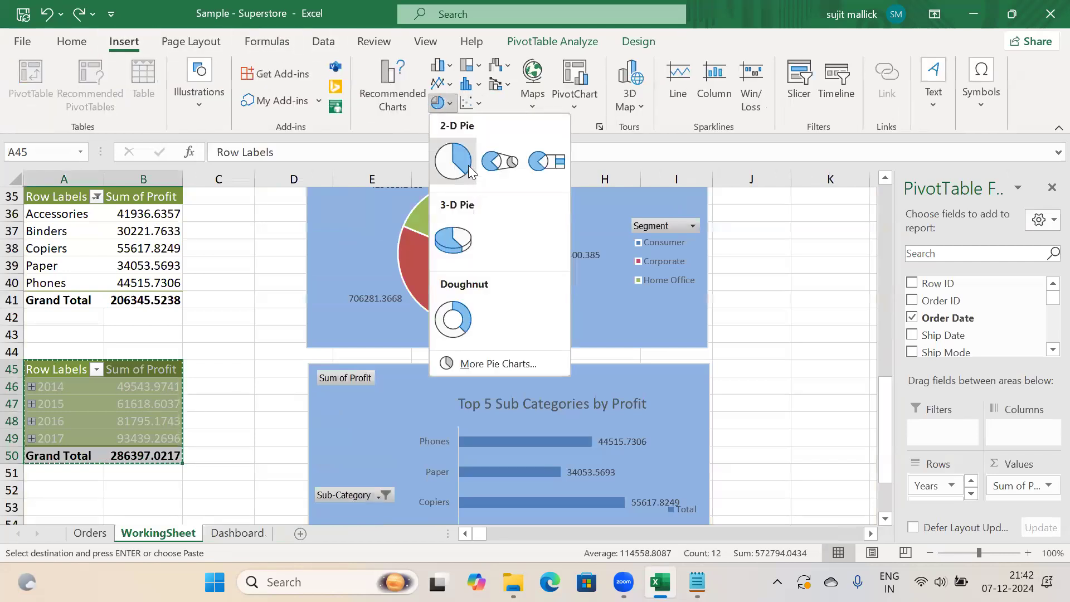
left_click(453, 320)
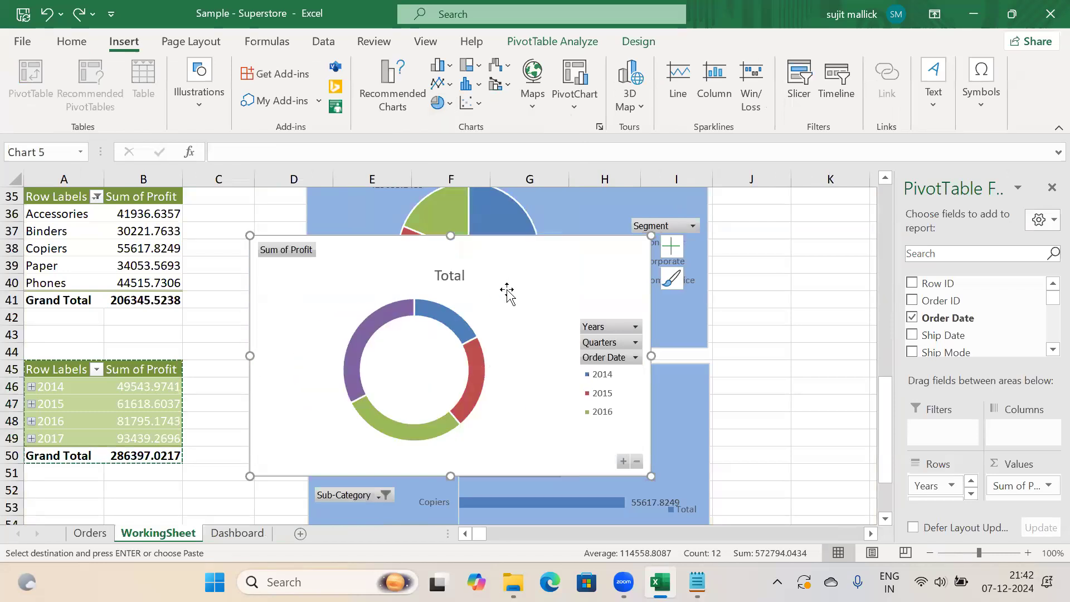
left_click_drag(508, 290, 657, 344)
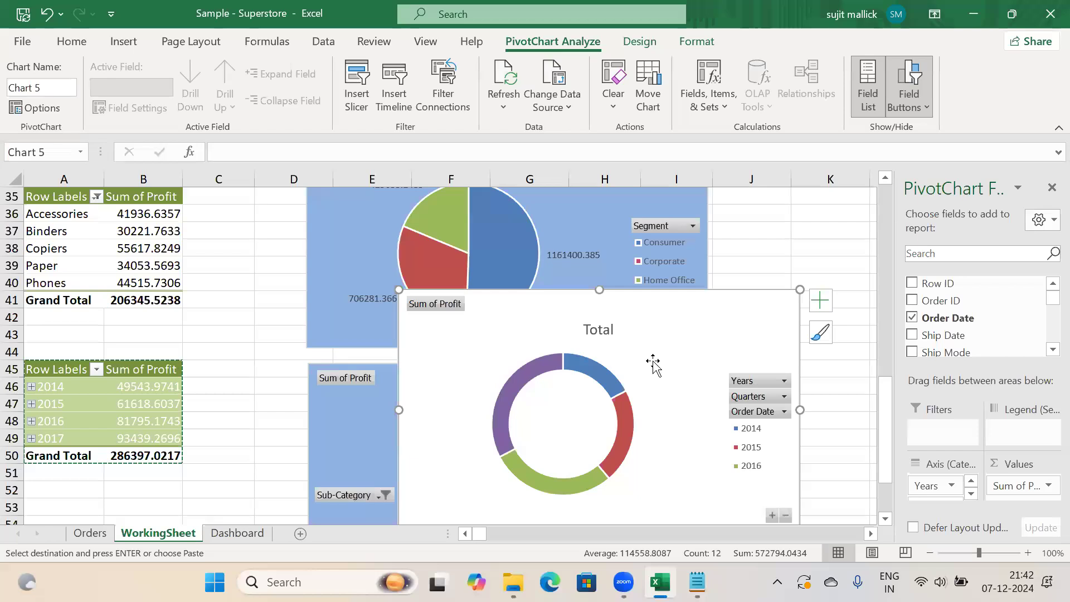
Retitle the doughnut chart from 'Total' to 'Year by Profit'
left_click(605, 330)
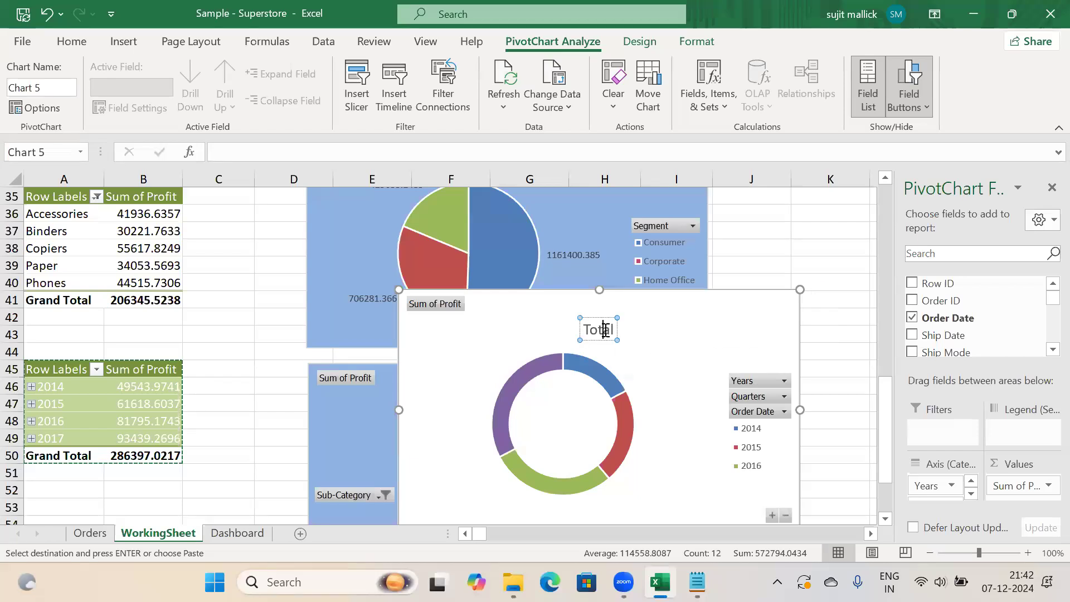
key("Delete")
key("Delete")
key("BackSpace")
key("BackSpace")
key("BackSpace")
type("Year by Profit")
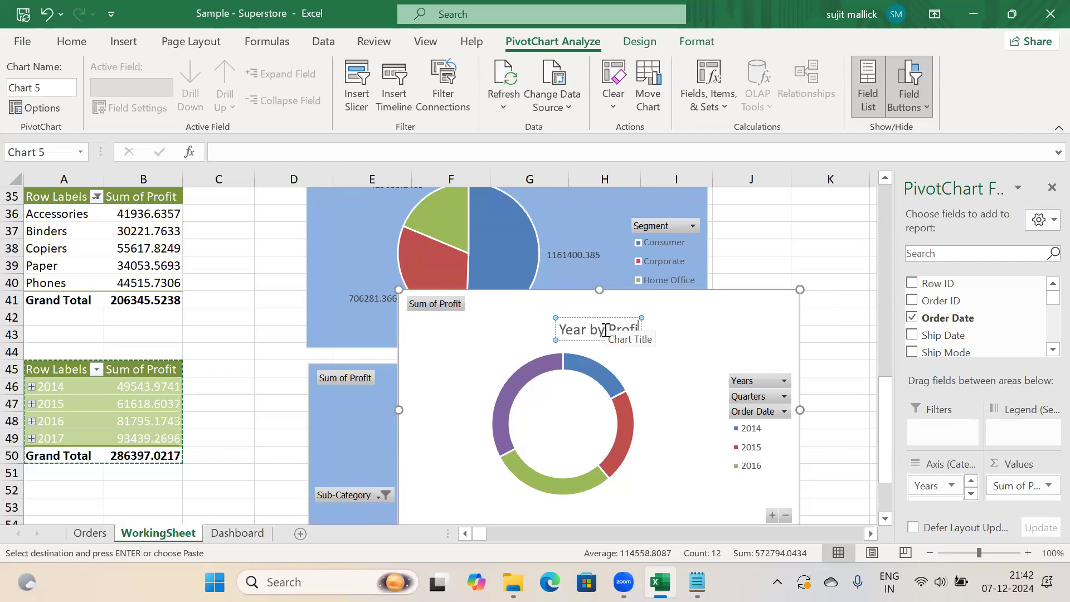
left_click(665, 385)
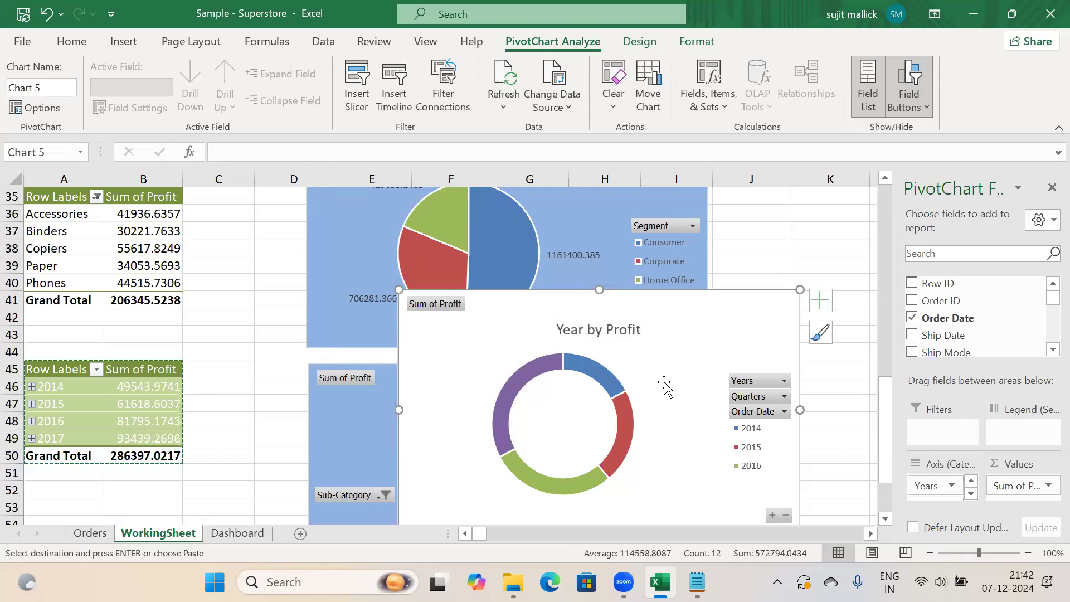
Turn on data labels for the doughnut and open their More Options formatting pane
left_click(818, 306)
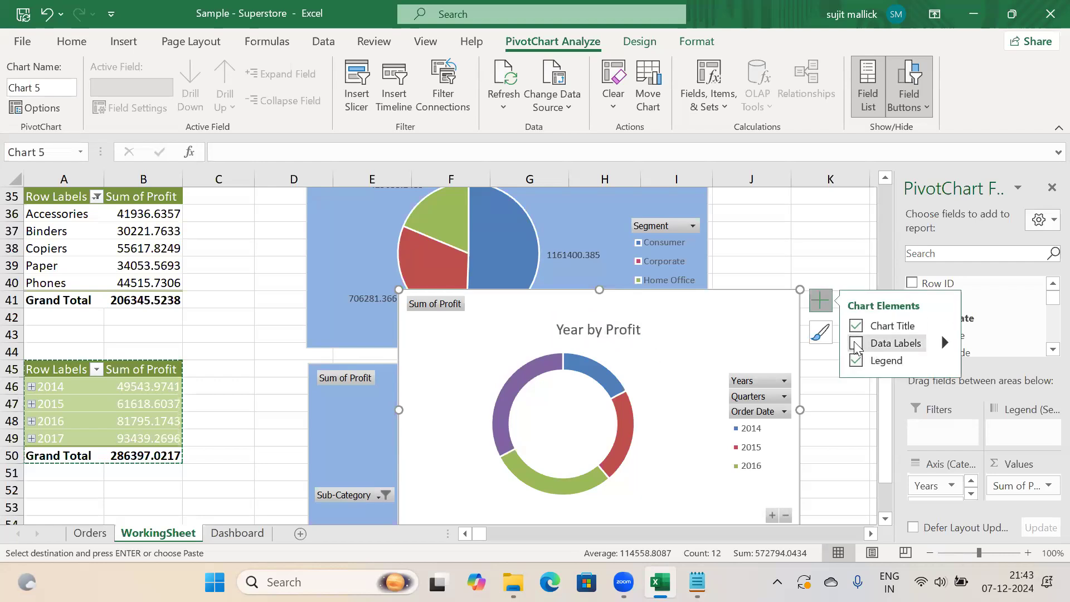
left_click(857, 343)
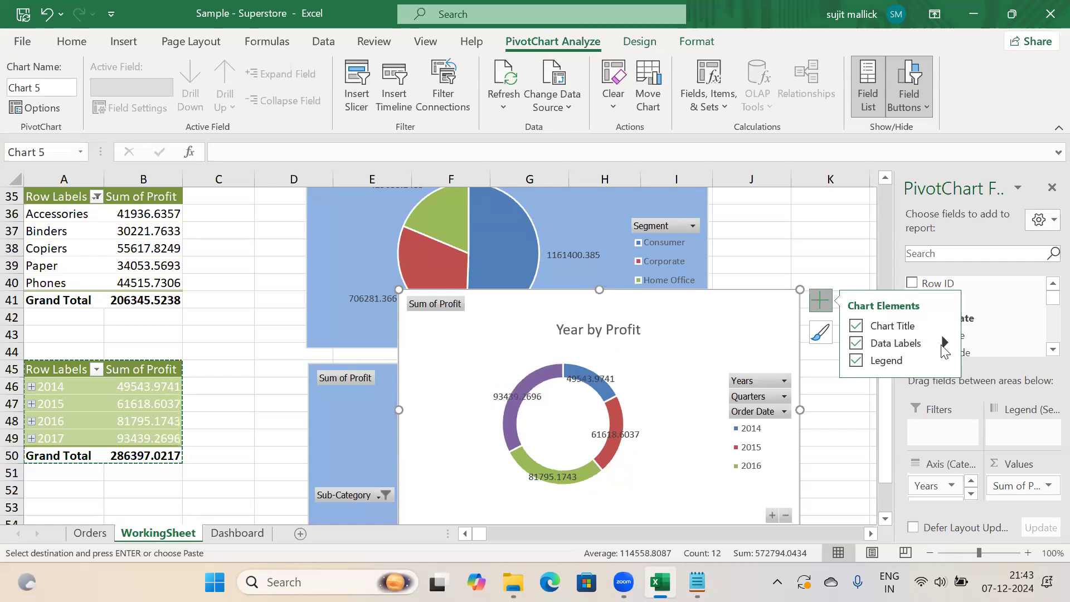
left_click(945, 345)
left_click(991, 372)
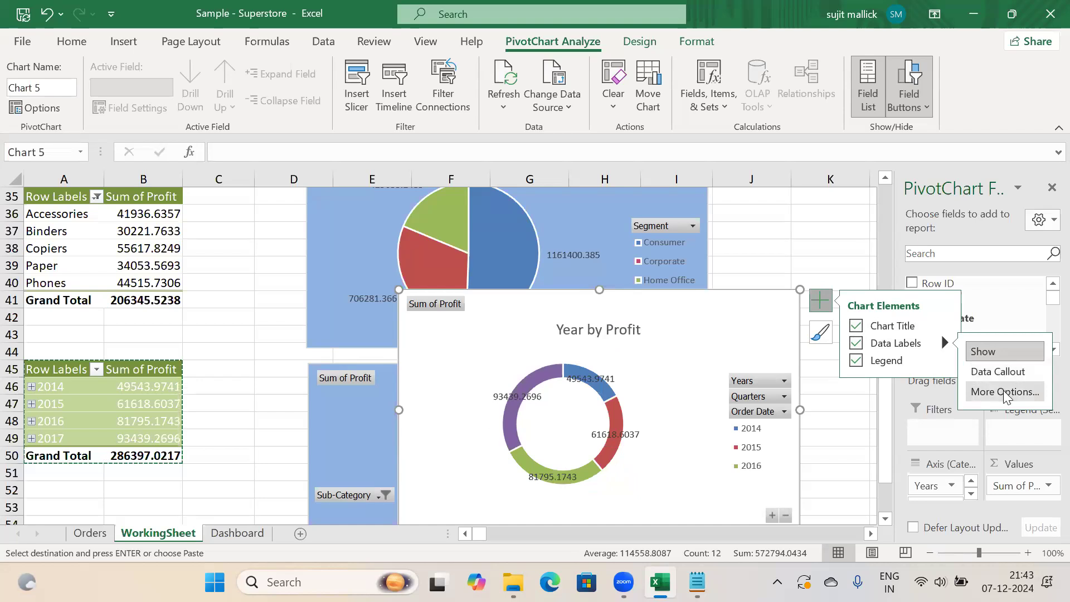
left_click(1004, 391)
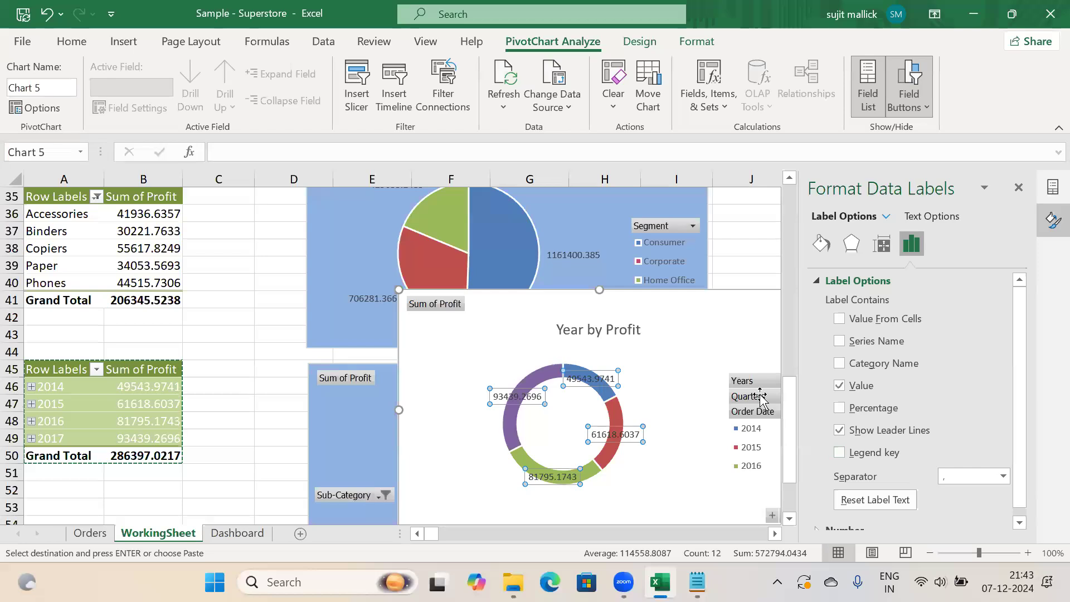
Give the Year by Profit doughnut chart area a solid light-blue fill
left_click(1019, 188)
left_click(692, 345)
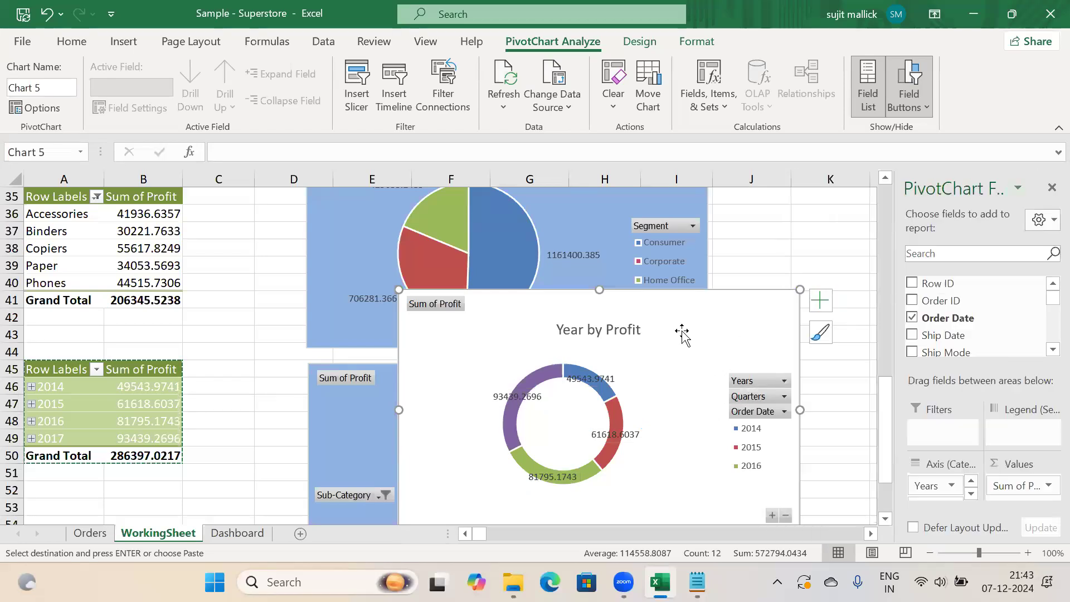
right_click(684, 337)
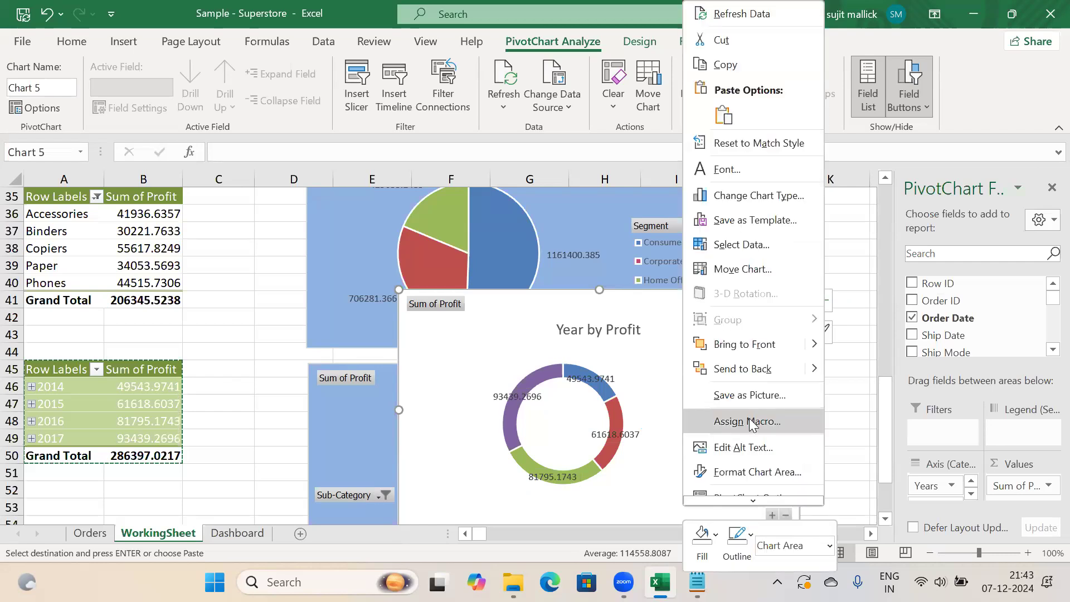
left_click(739, 472)
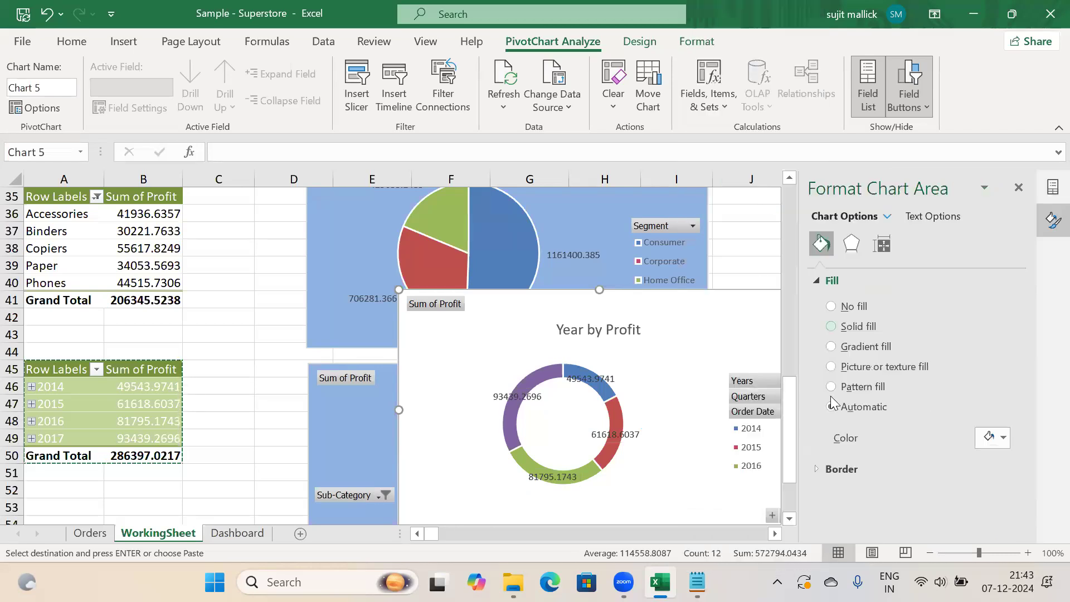
left_click(992, 438)
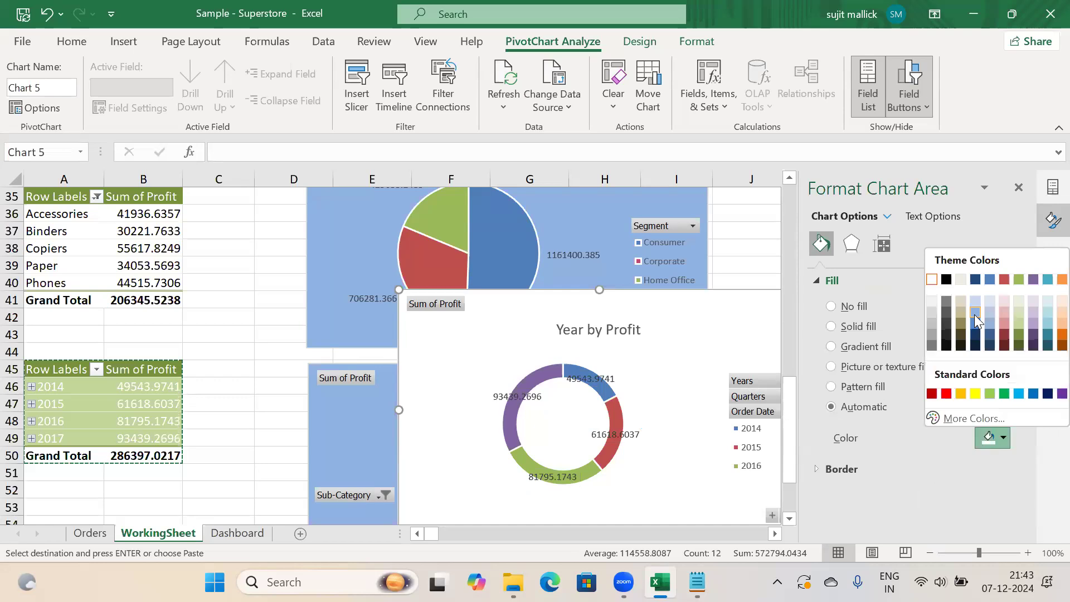
left_click(974, 314)
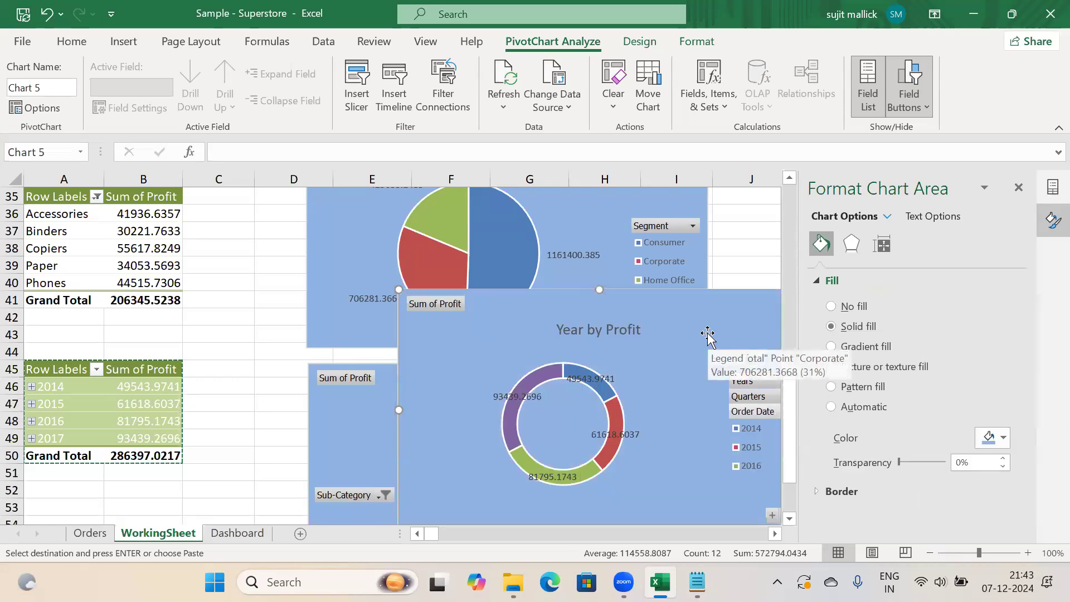
Paste the doughnut chart onto the Dashboard at I23, beside the Top 5 Sub Categories chart
key("Escape")
left_click(237, 534)
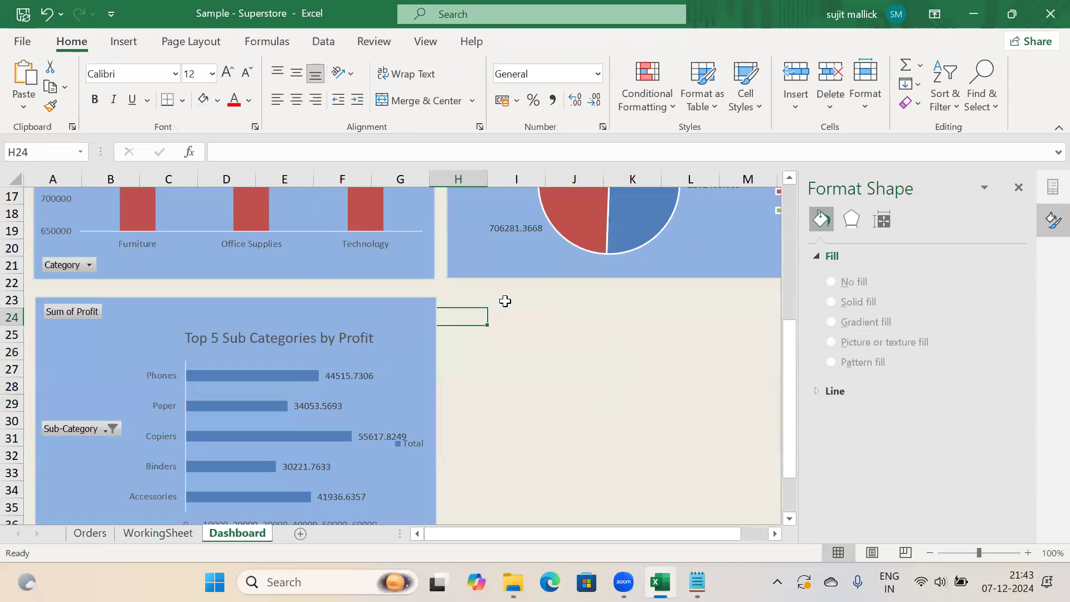
left_click(505, 301)
key("ctrl+v")
left_click_drag(531, 323, 494, 330)
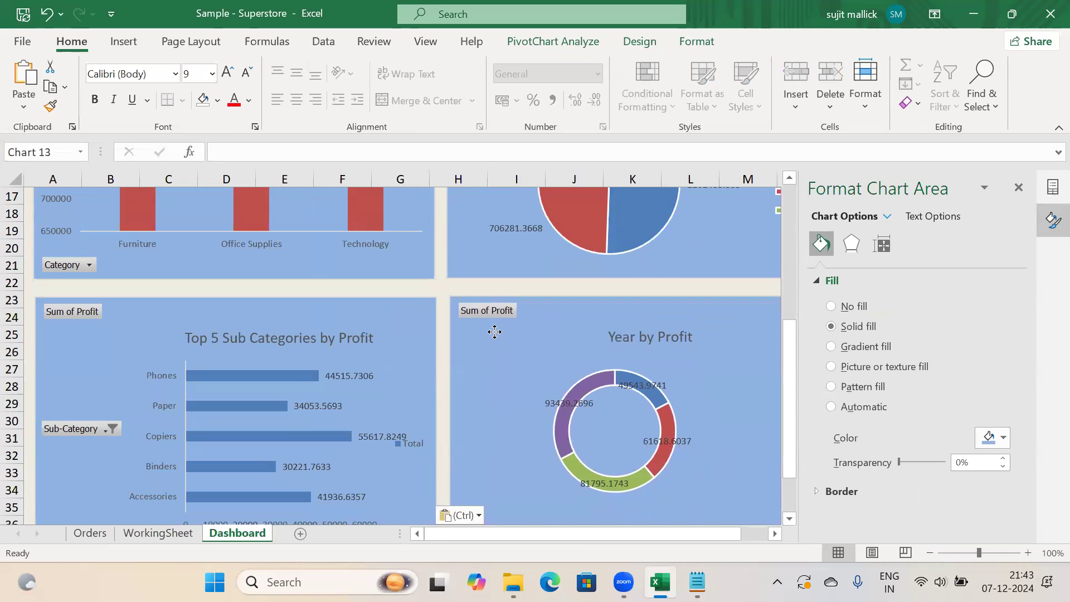
left_click(1019, 188)
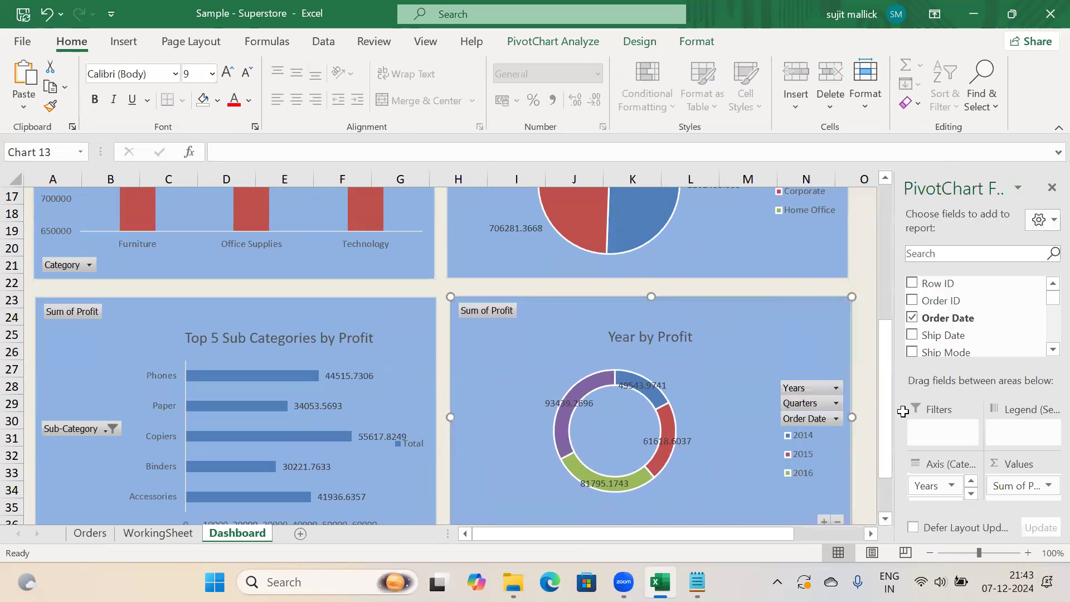
left_click_drag(886, 441, 888, 266)
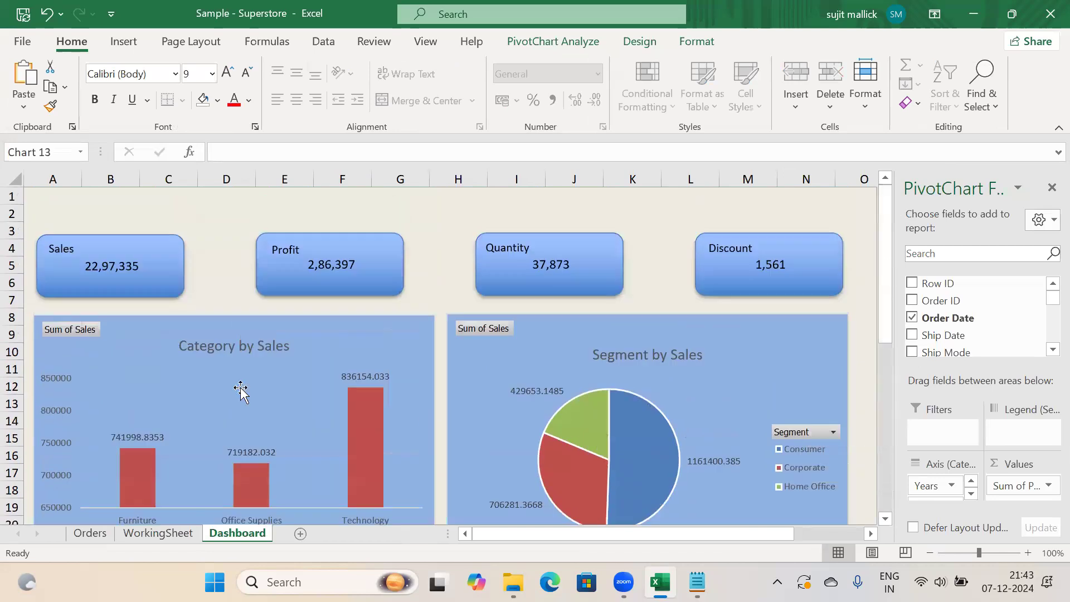
left_click(161, 533)
left_click_drag(888, 406, 885, 193)
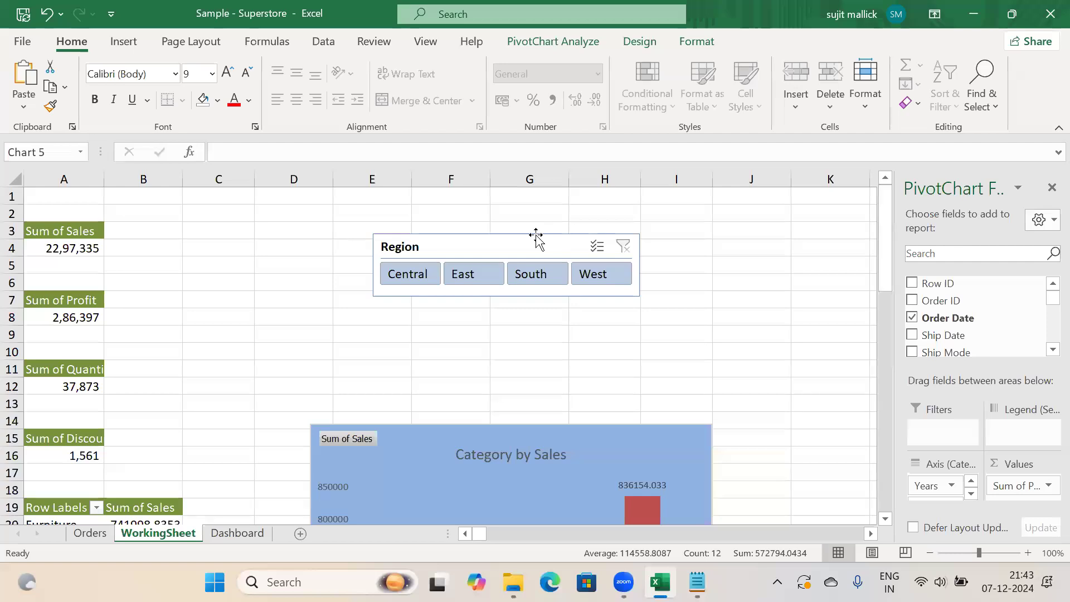
left_click(535, 240)
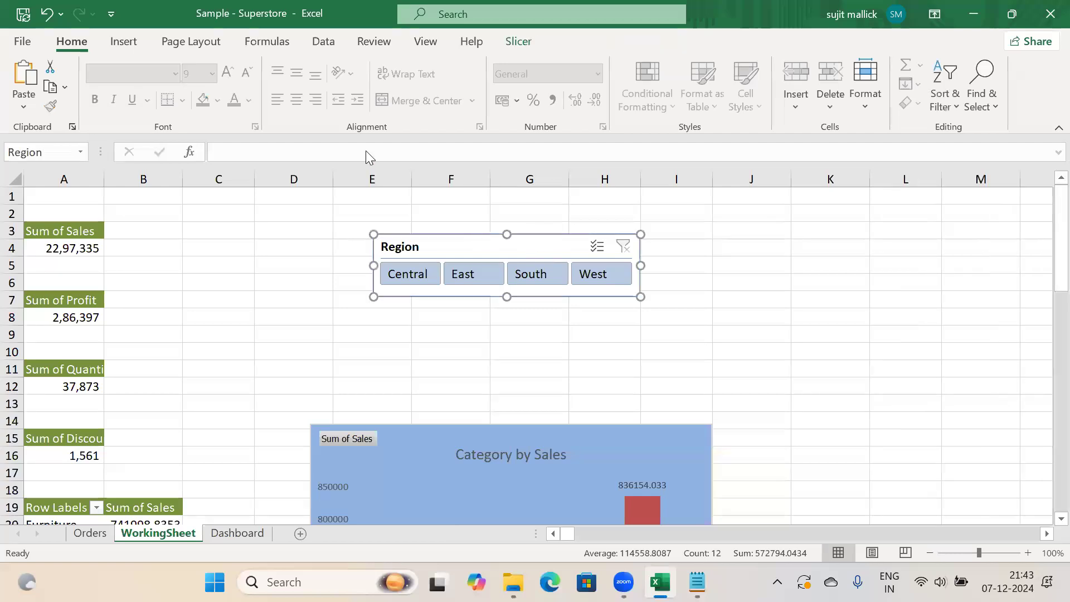
left_click(519, 42)
left_click(127, 84)
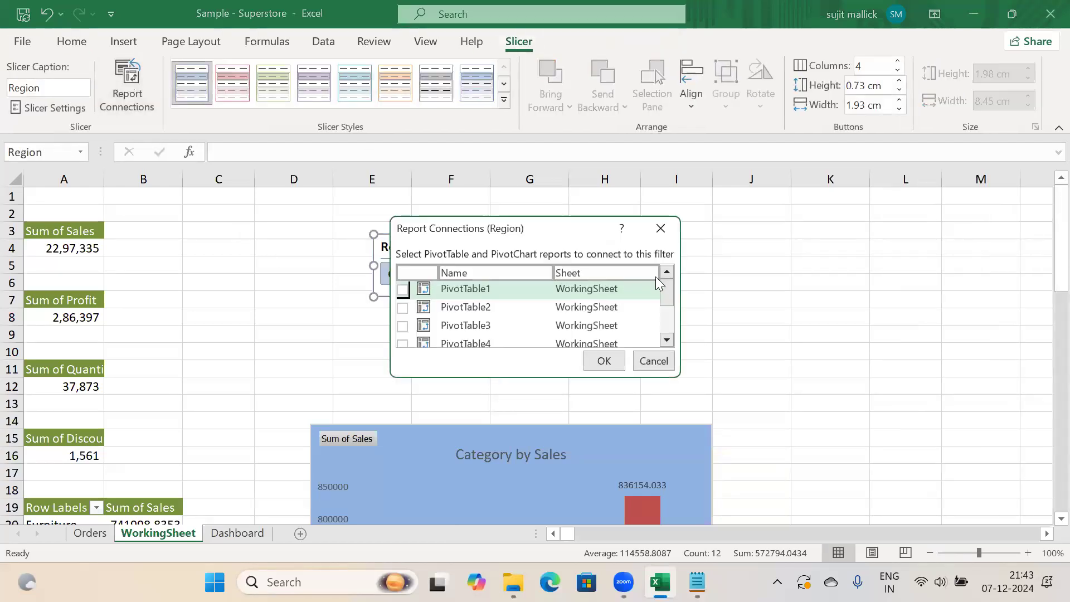
left_click_drag(664, 287, 678, 328)
left_click(658, 368)
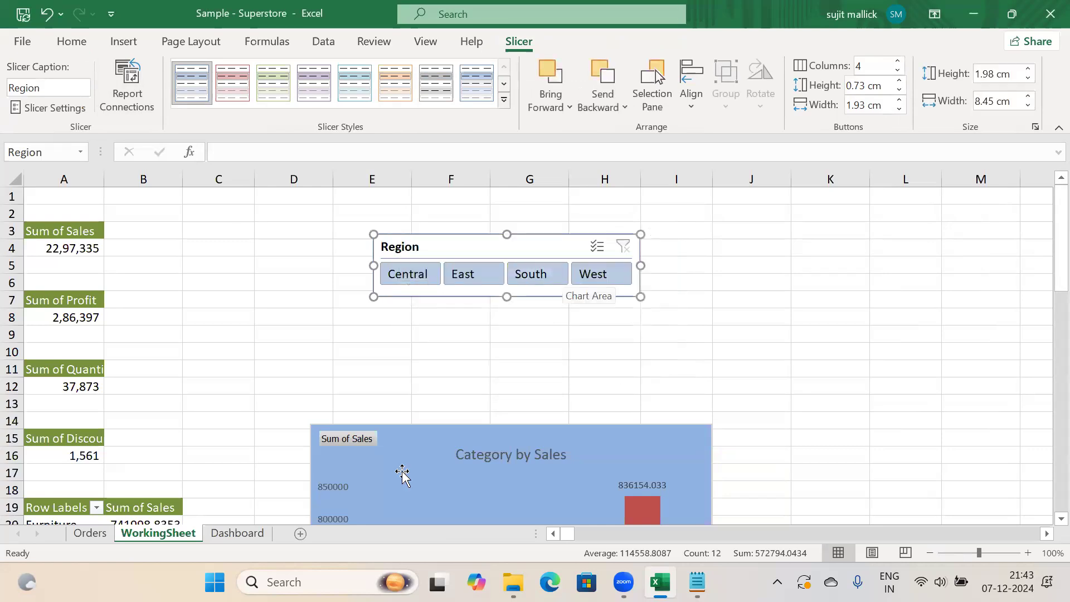
left_click(237, 533)
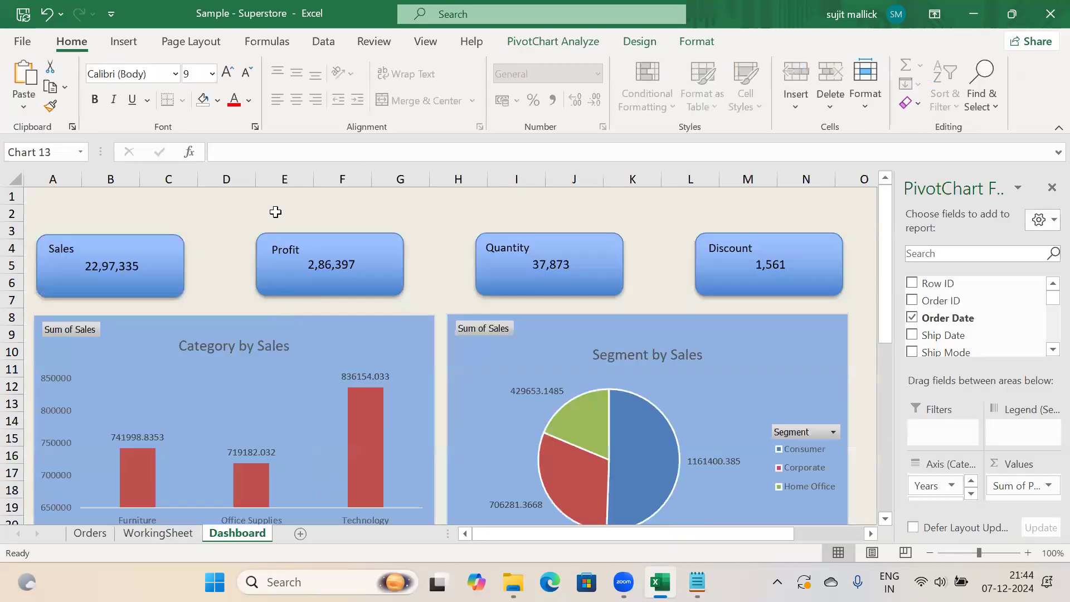
left_click(275, 212)
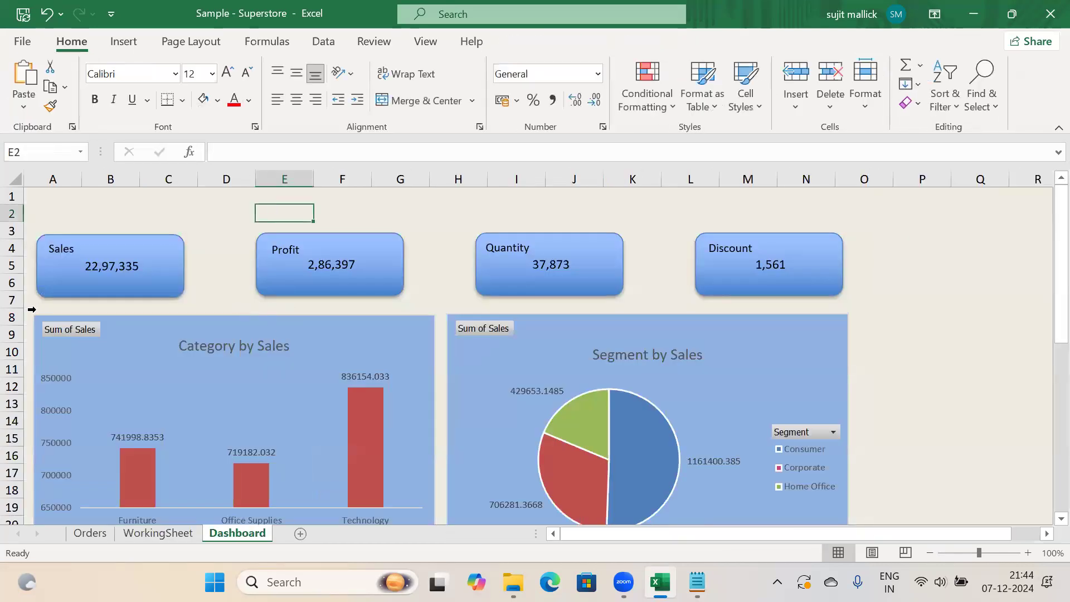
Paste the Region slicer at F2 above the KPI boxes and make it shorter
left_click(12, 300)
right_click(15, 306)
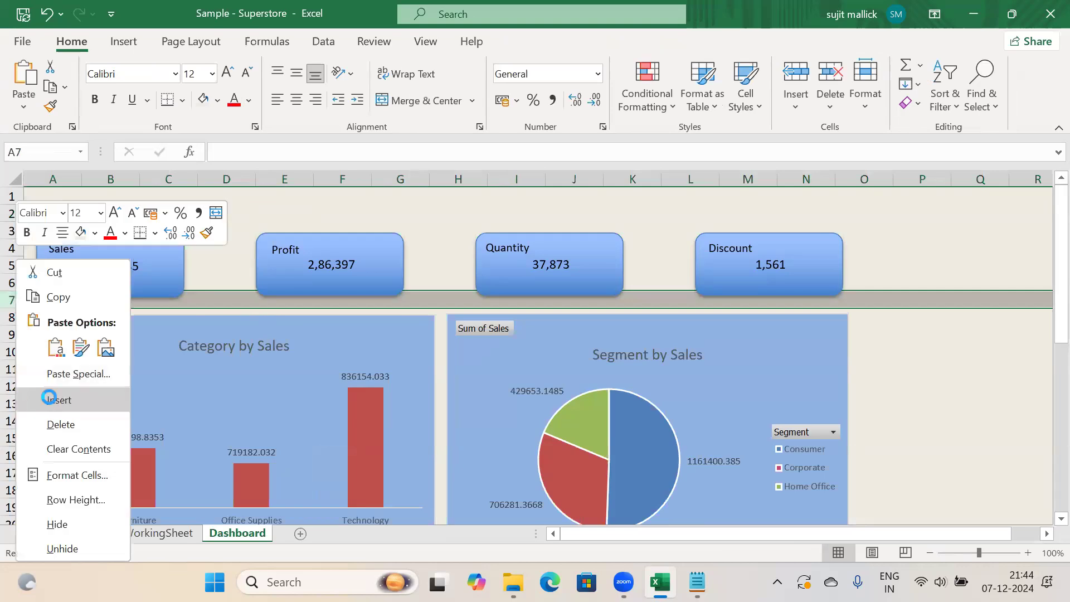
left_click(53, 400)
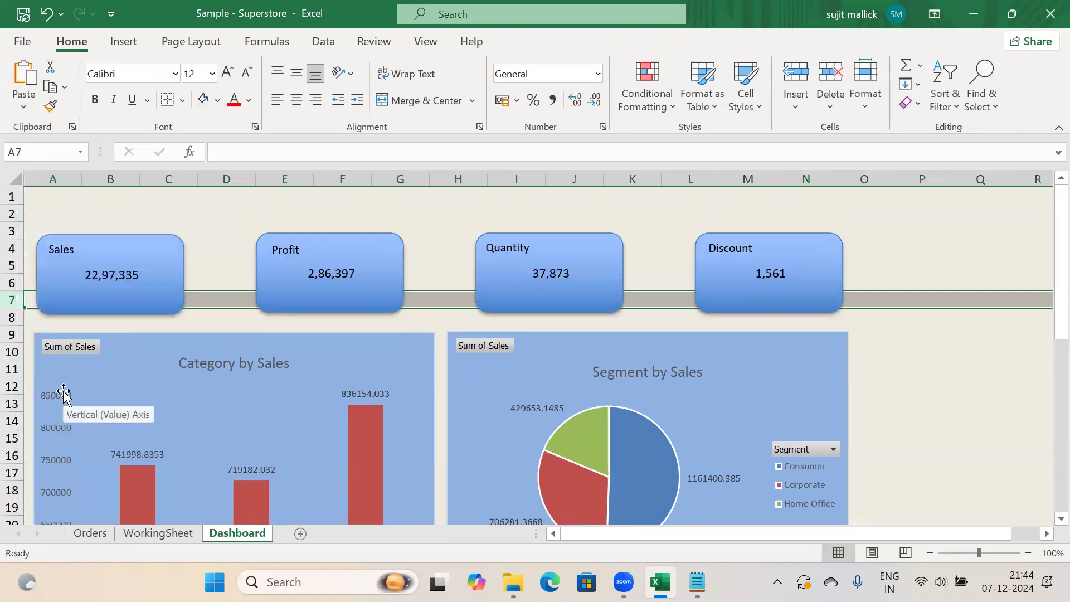
key("ctrl+z")
left_click(324, 212)
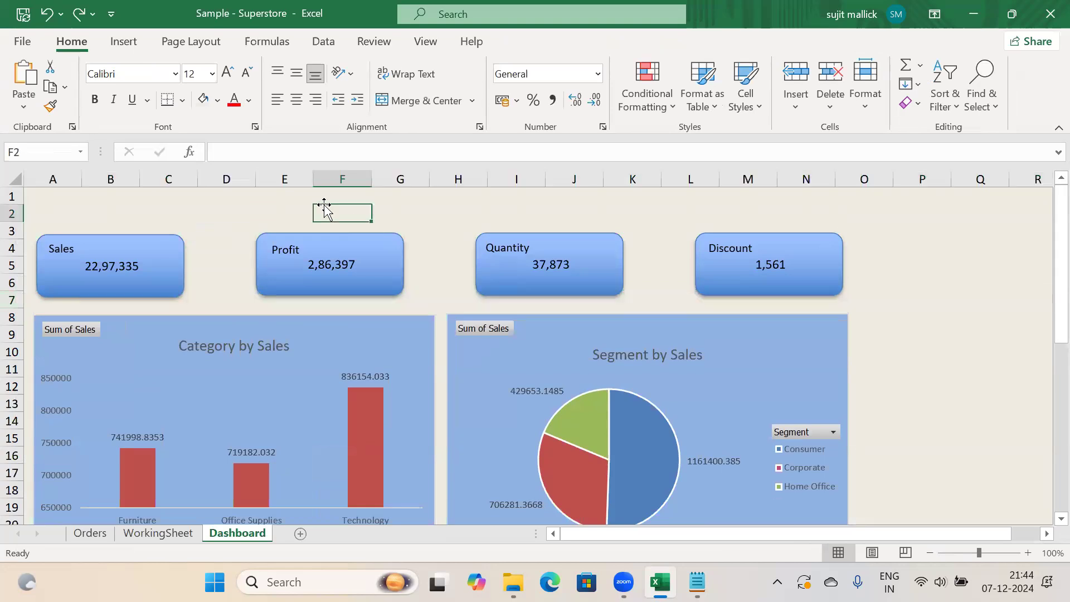
key("ctrl+v")
left_click_drag(401, 219, 386, 202)
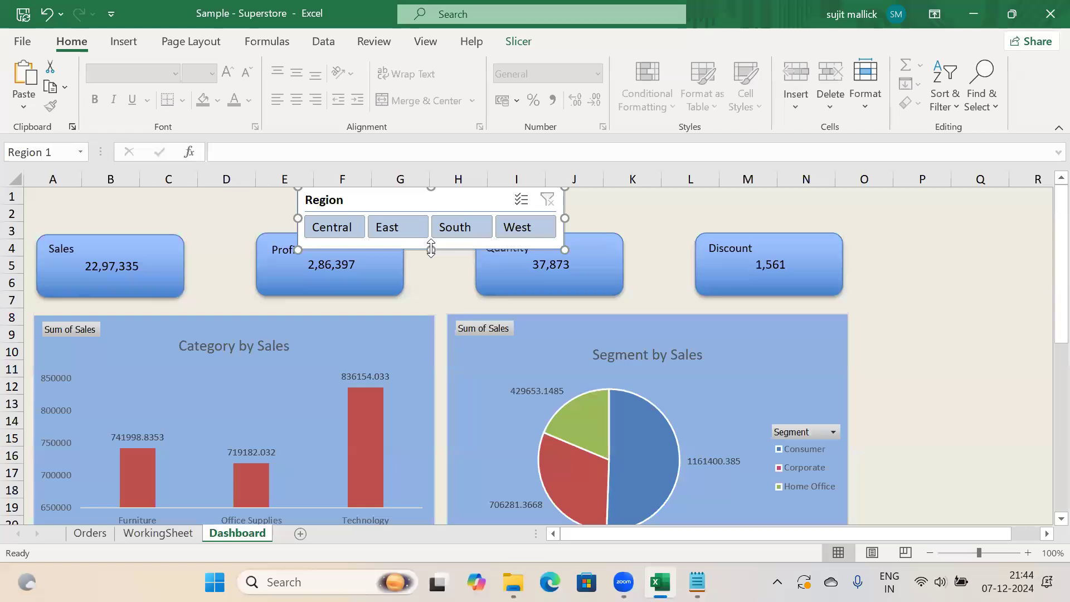
left_click_drag(431, 250, 434, 232)
left_click(12, 224)
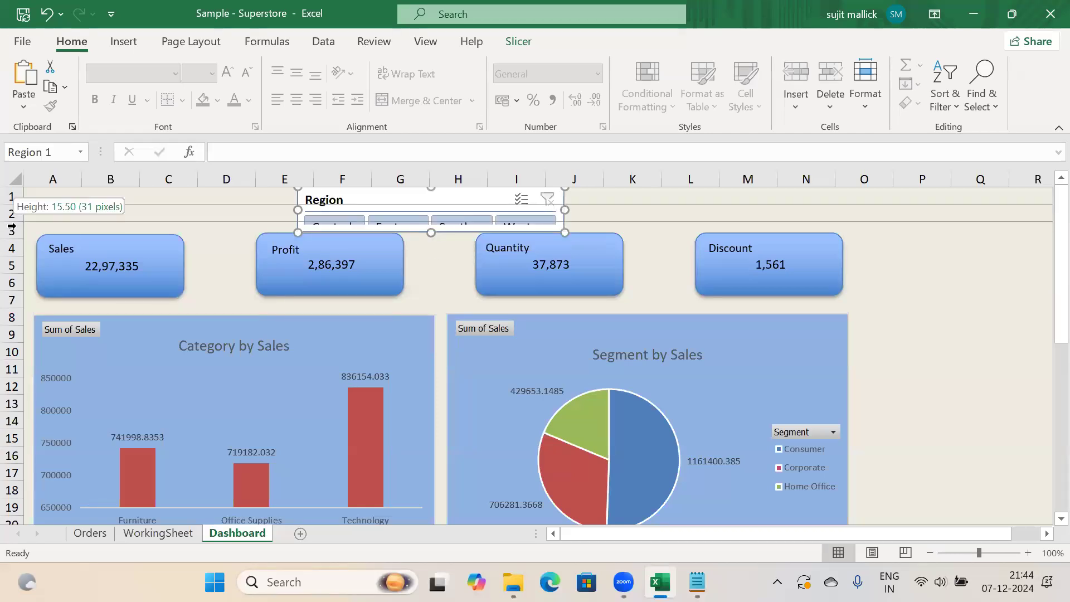
Insert two blank rows at row 3 to push the dashboard down
left_click(12, 229)
right_click(12, 229)
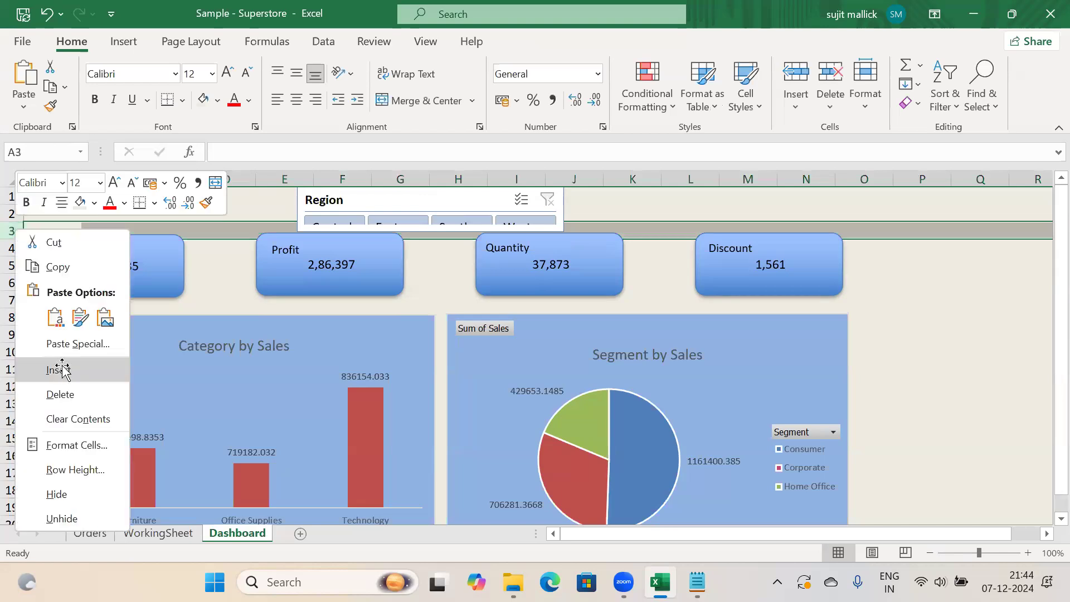
left_click(61, 368)
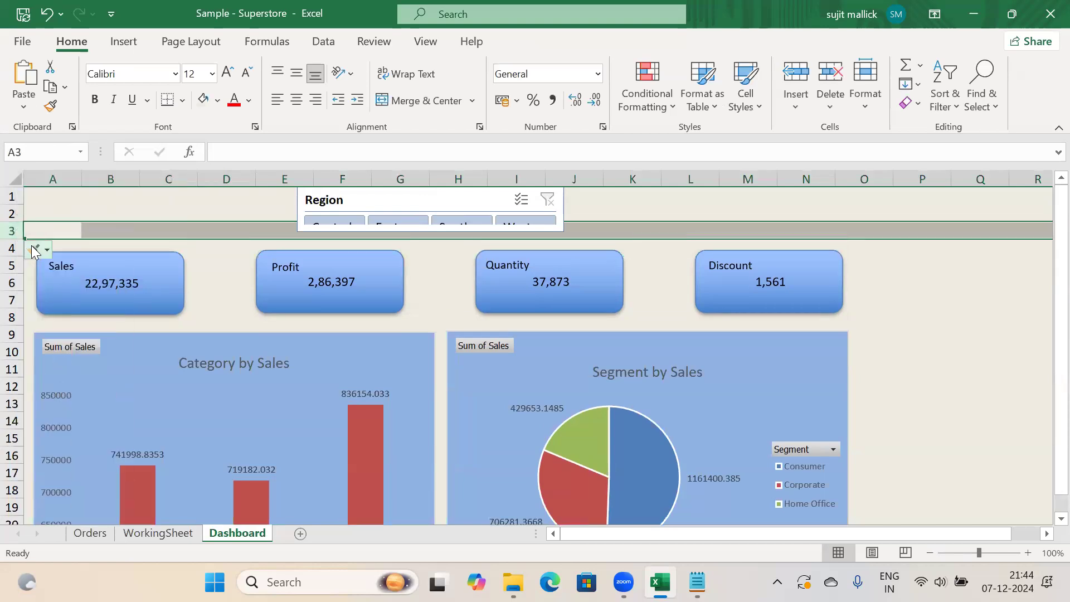
left_click(13, 229)
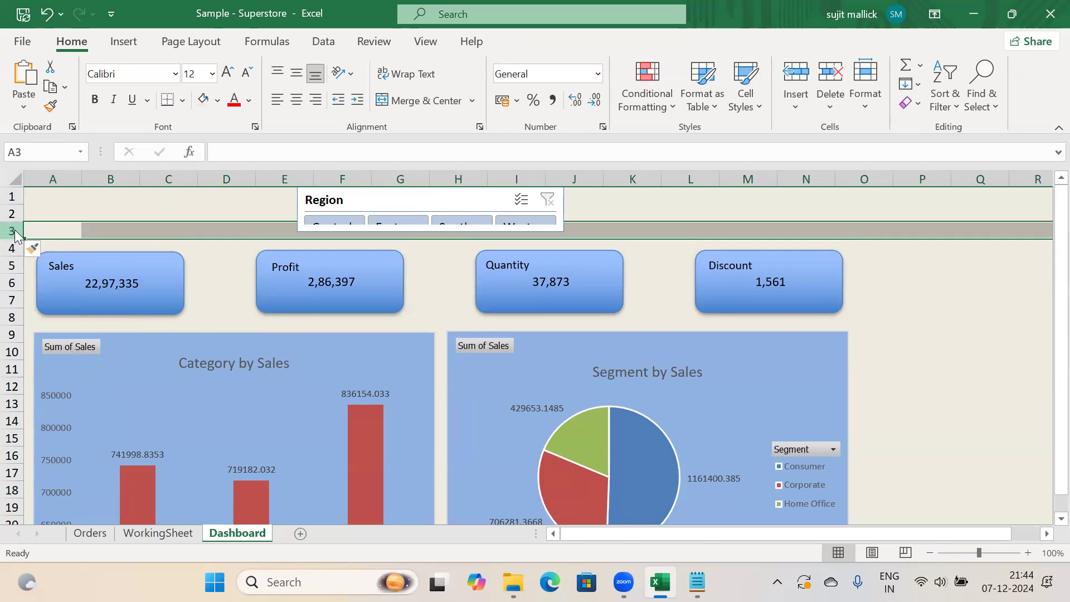
right_click(14, 231)
left_click(60, 370)
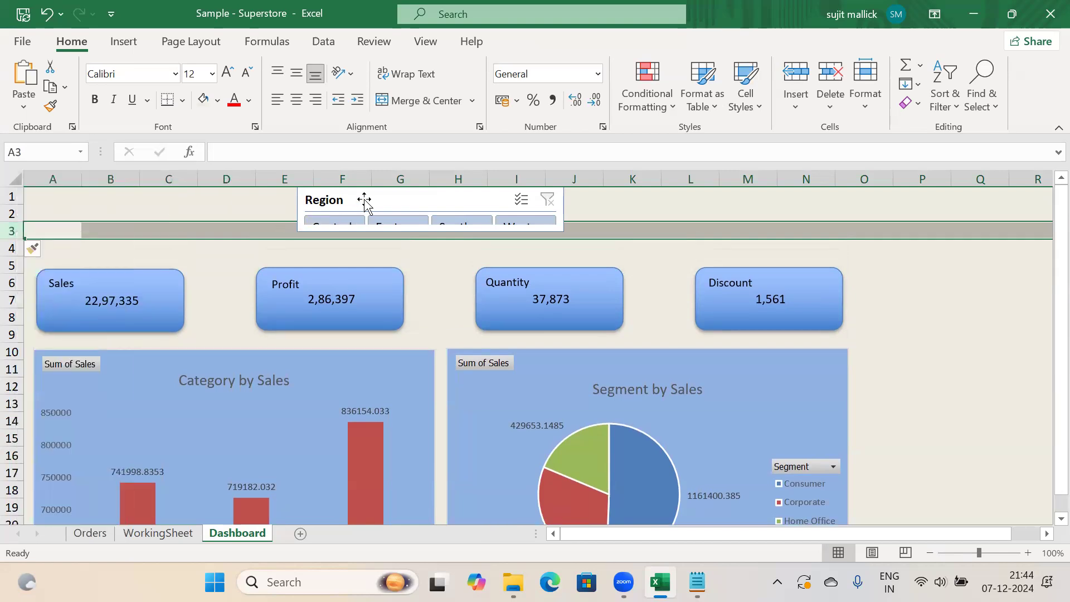
Make the Region slicer tall enough for its buttons and stretch it across the dashboard width
left_click(433, 234)
left_click_drag(435, 248, 437, 257)
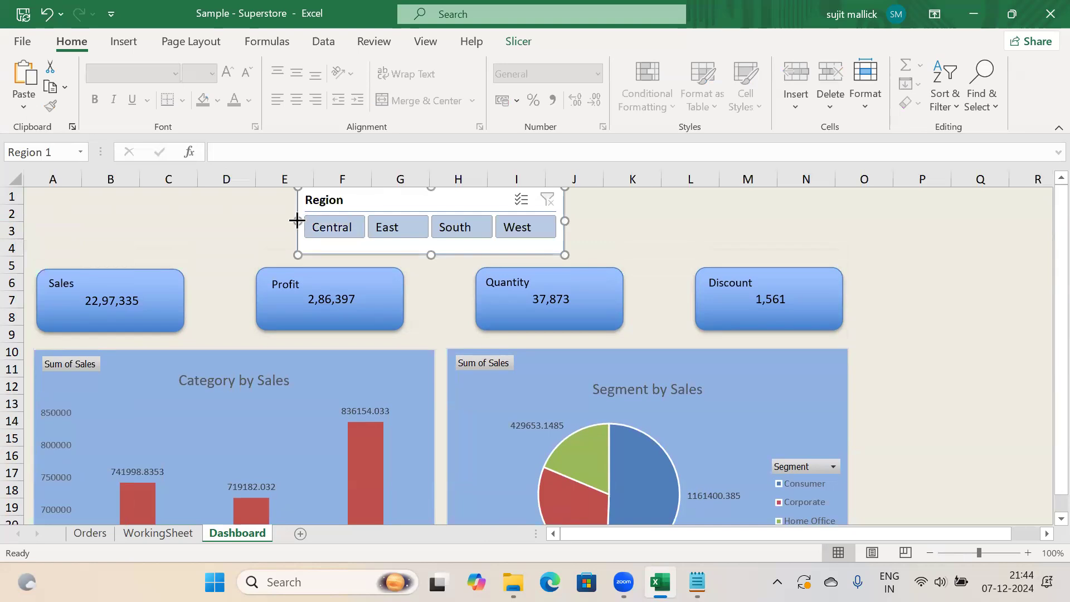
left_click_drag(106, 226, 39, 229)
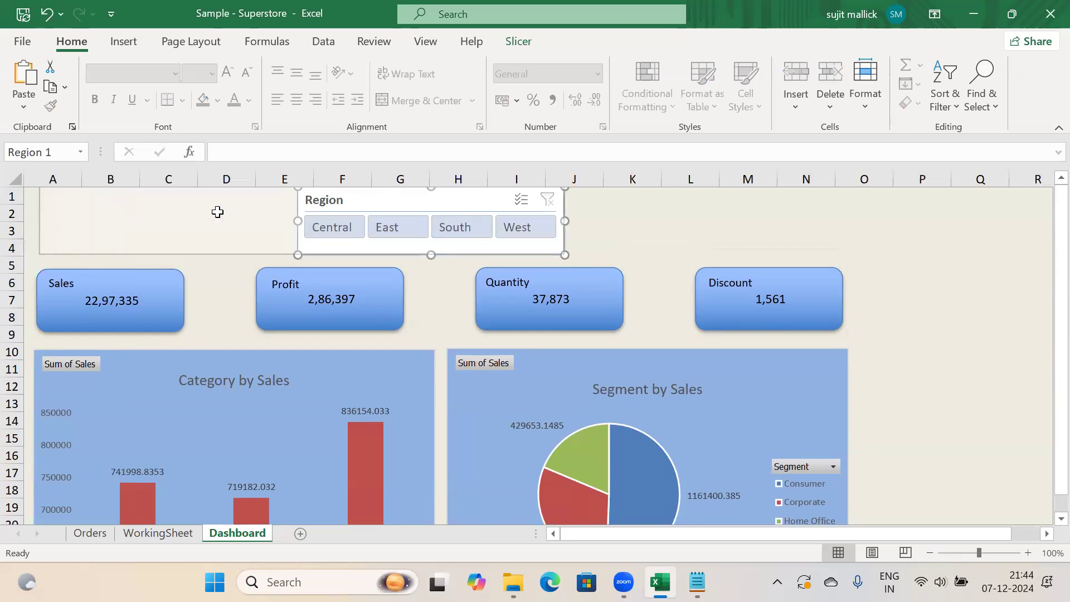
left_click_drag(806, 238, 839, 246)
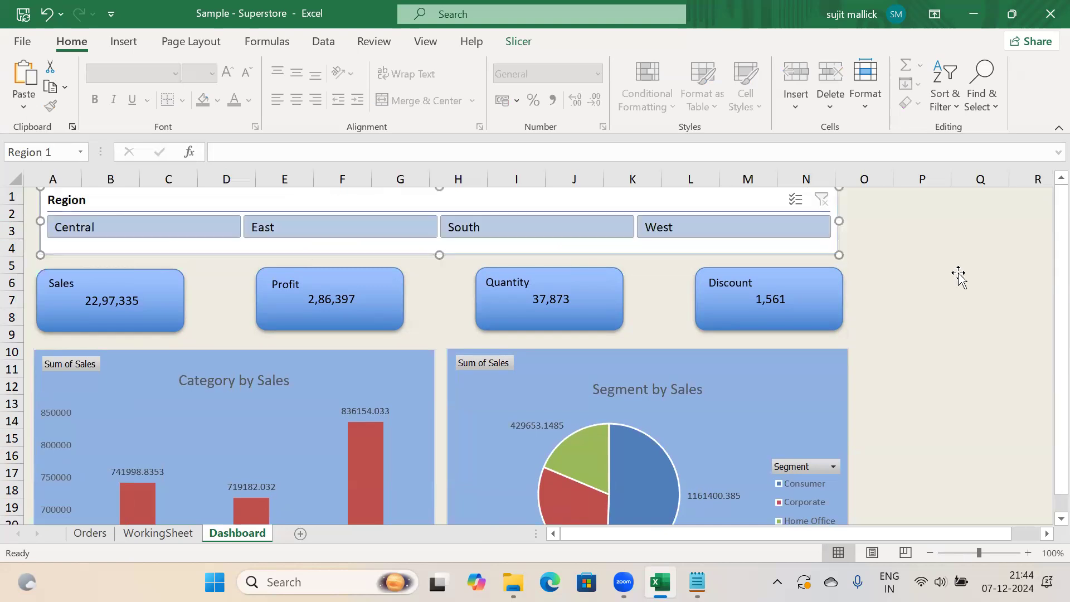
left_click(959, 274)
left_click_drag(1059, 229, 1043, 375)
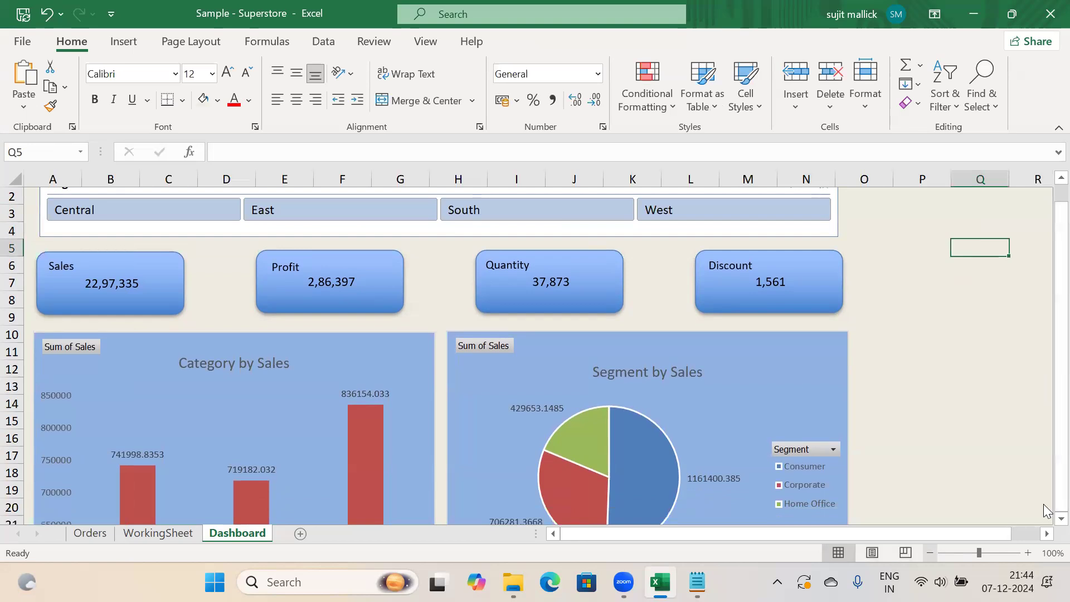
scroll(1043, 510, "down", 2)
left_click_drag(1046, 356, 1047, 527)
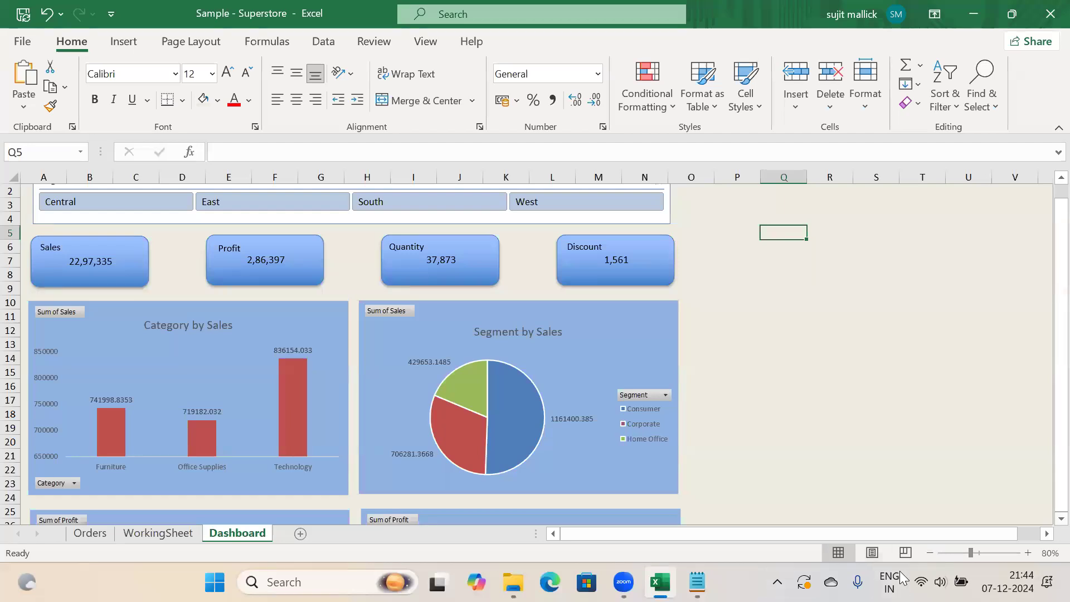
Zoom the Dashboard to 50% and check the WorkingSheet Sales total 22,97,335 and Profit values
left_click(930, 553)
left_click(930, 553)
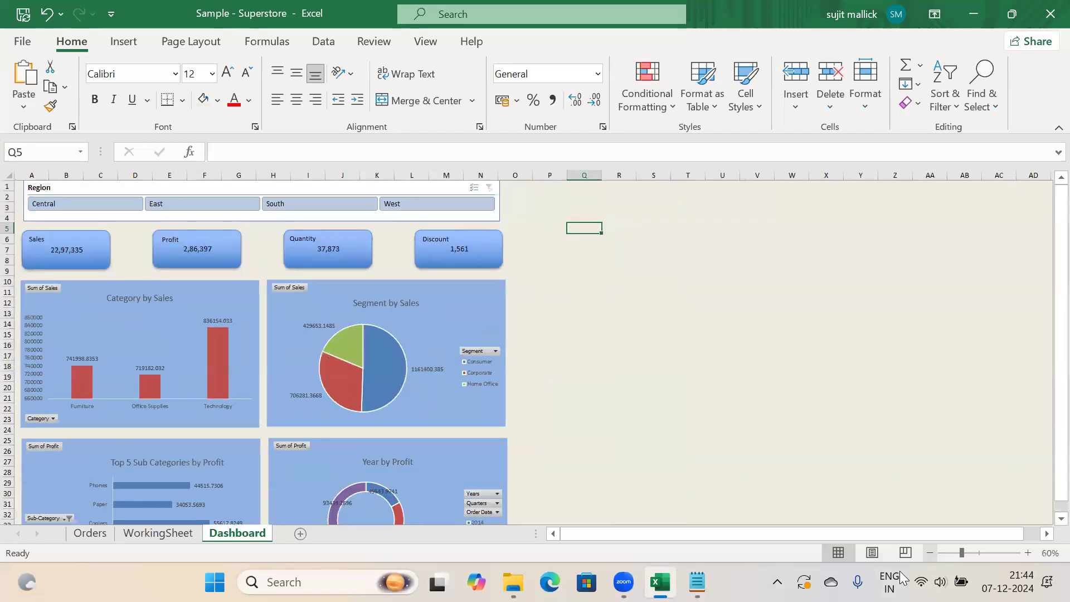
left_click(930, 553)
left_click(930, 553)
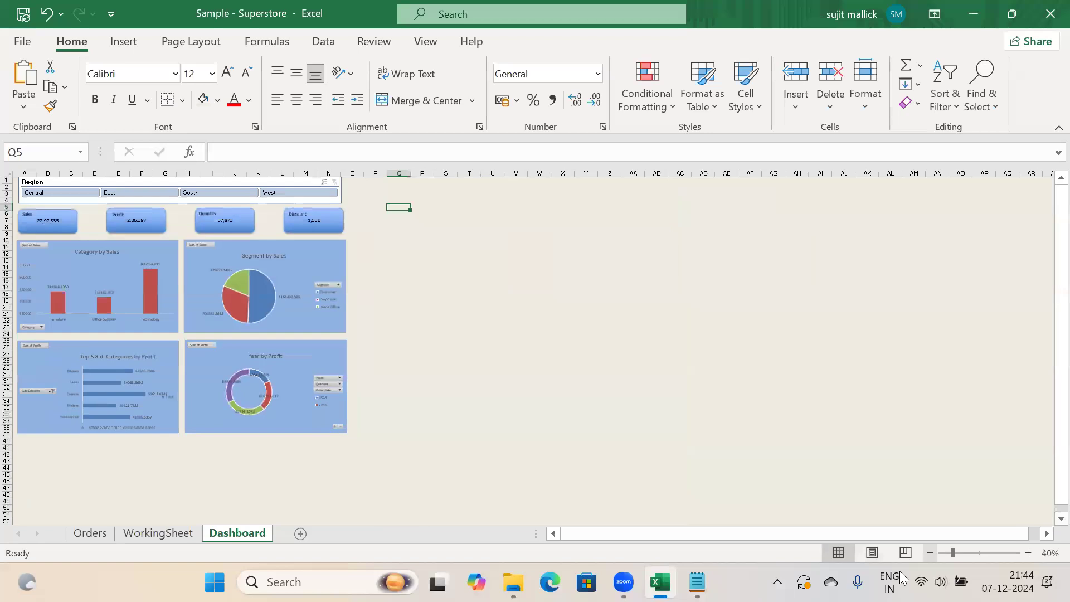
left_click(1028, 553)
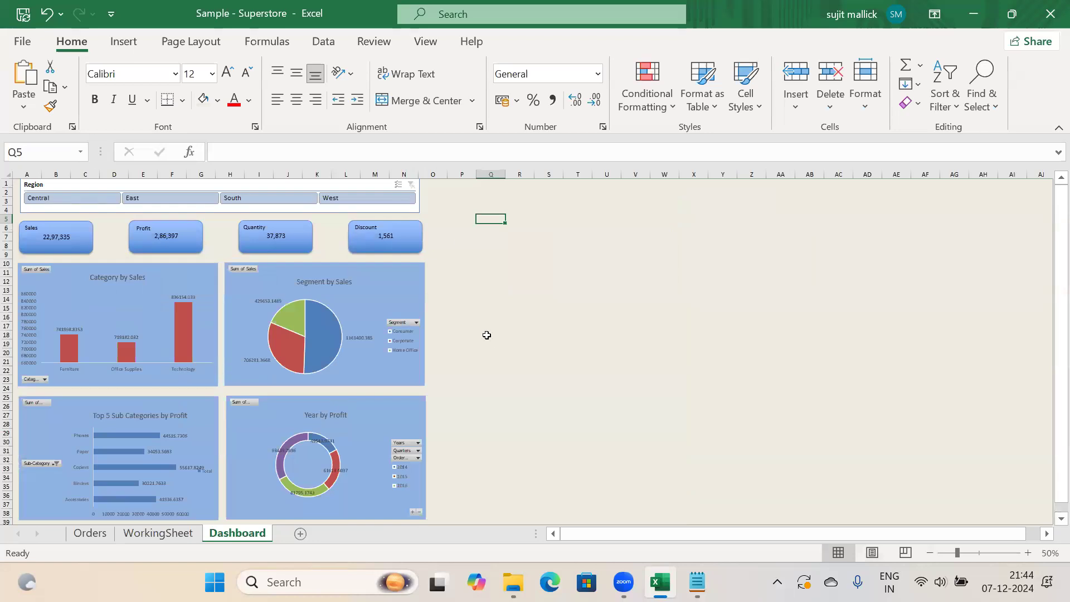
left_click(143, 532)
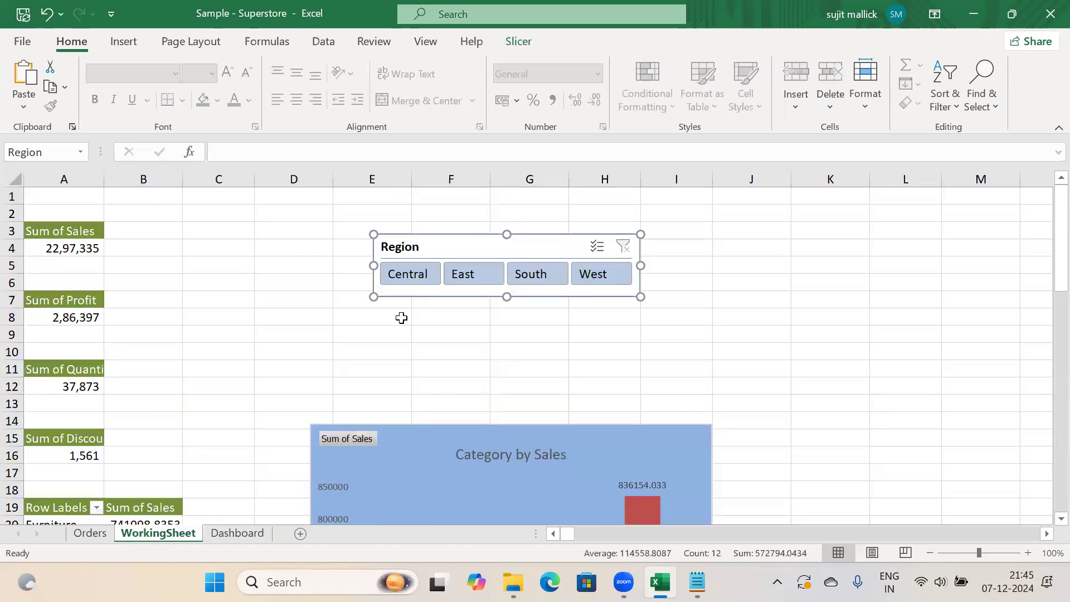
left_click(71, 319)
left_click(59, 252)
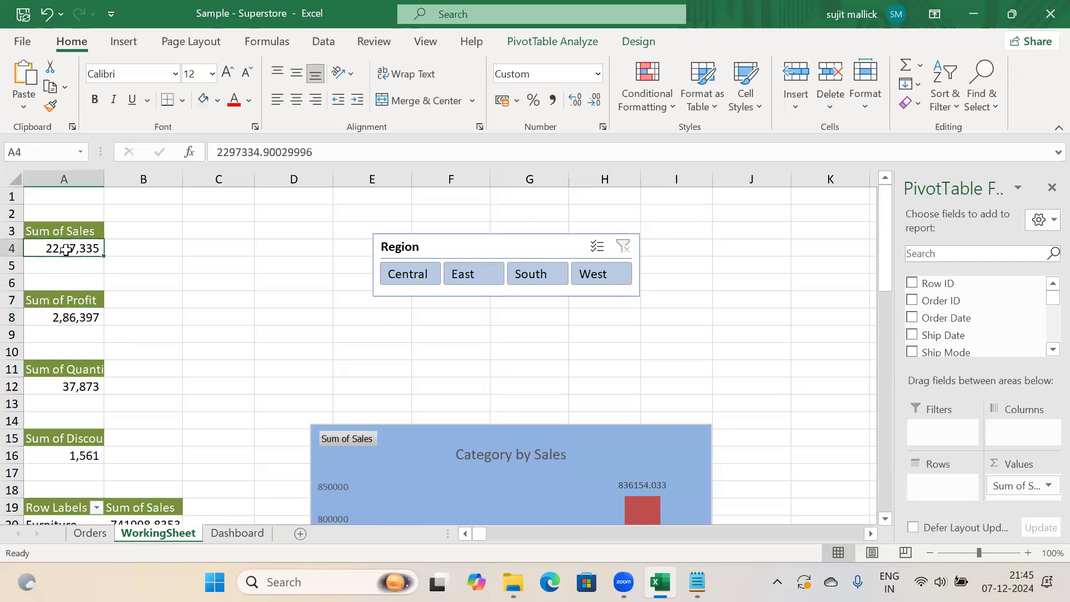
left_click(237, 533)
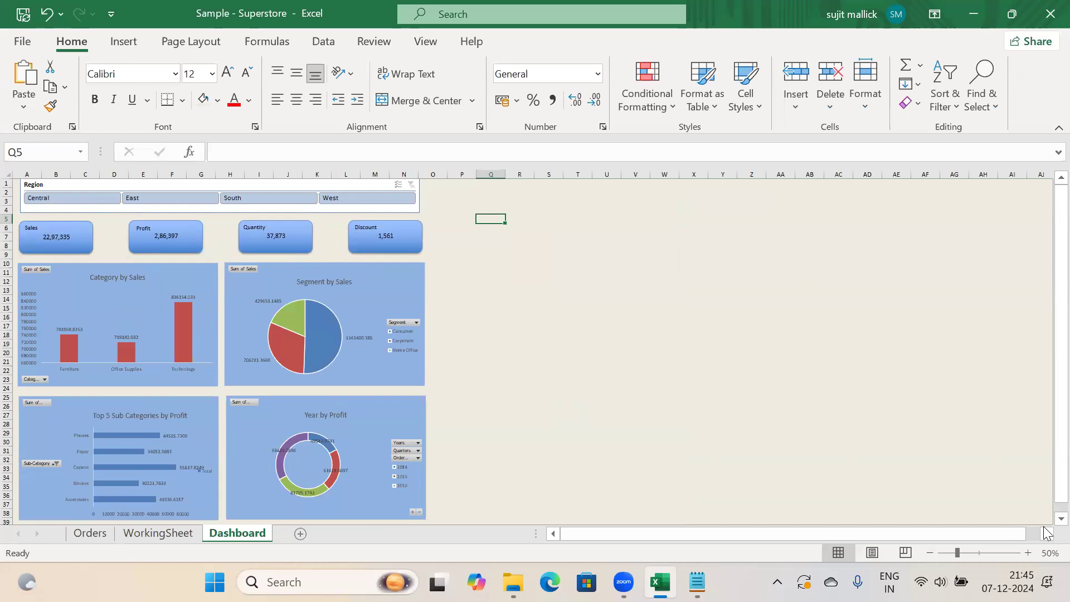
Zoom the Dashboard back to 80% and select an empty cell beside the charts
left_click(1029, 553)
left_click(1029, 553)
left_click(1029, 553)
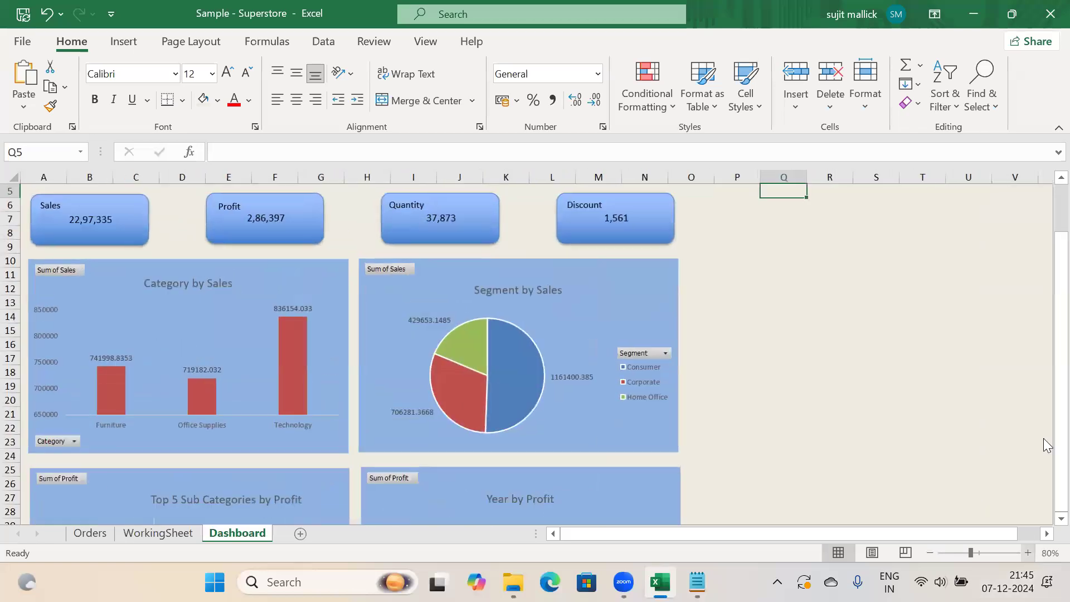
scroll(1047, 369, "up", 2)
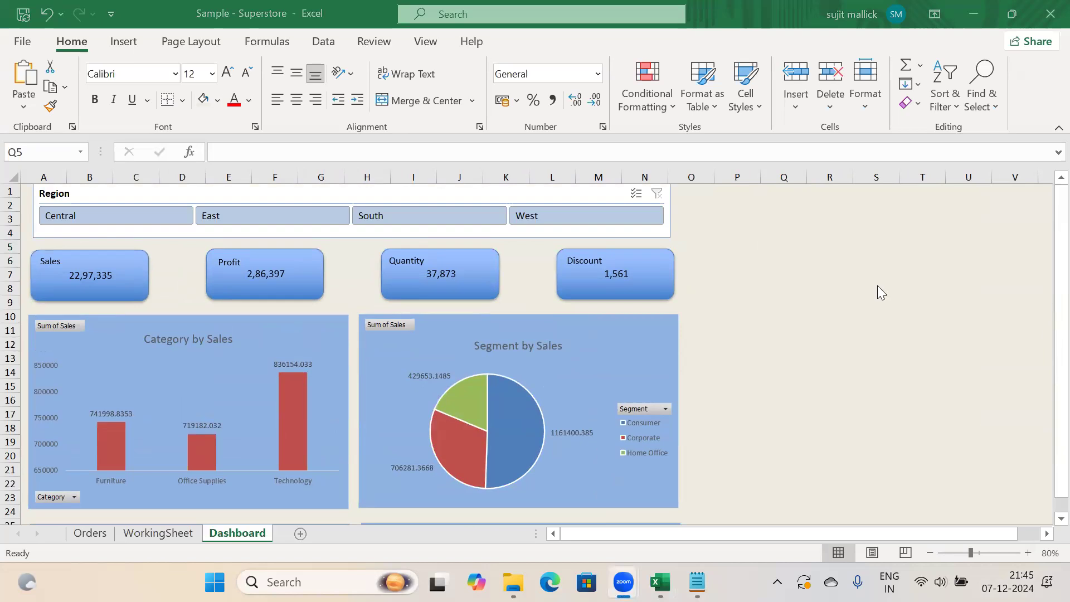
left_click(754, 247)
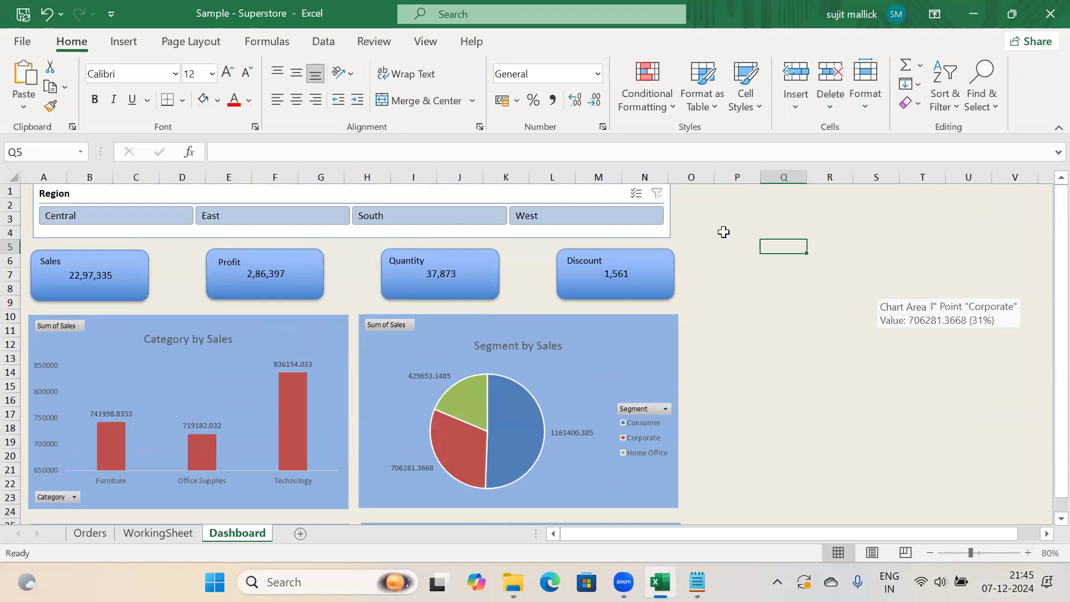
left_click(792, 312)
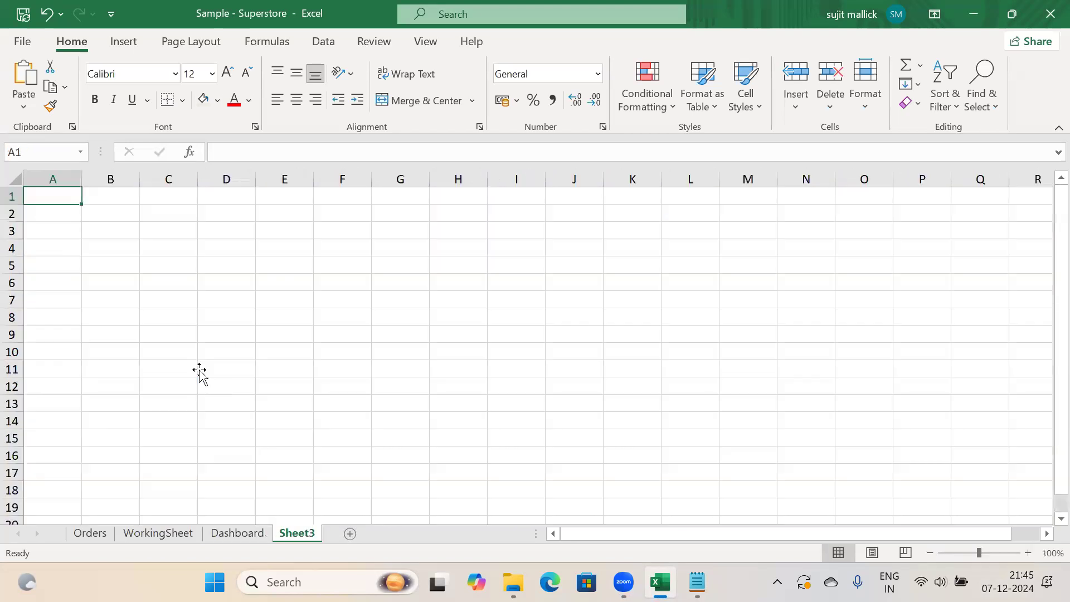
Fill the entire Sheet3 grid light grey, then switch back to the Dashboard sheet
left_click(15, 180)
left_click(215, 101)
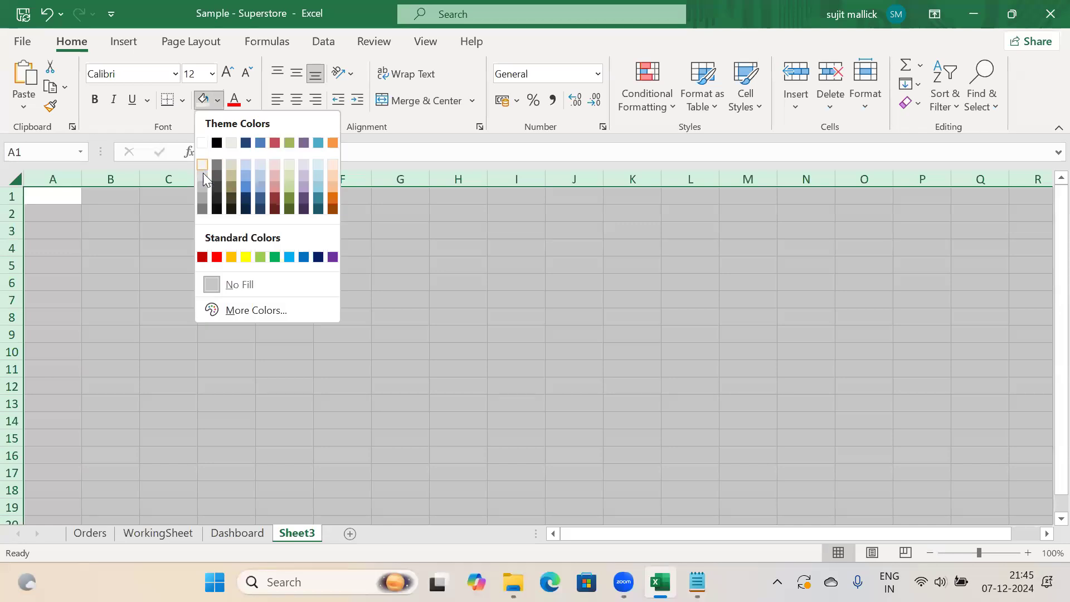
left_click(203, 172)
left_click(248, 295)
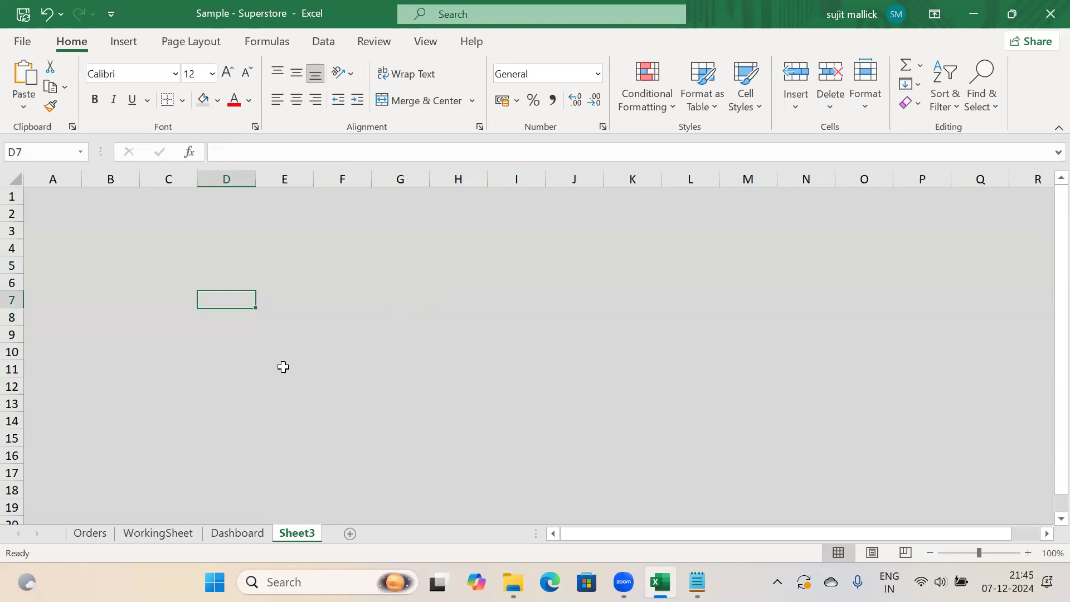
key("ctrl+Page_Up")
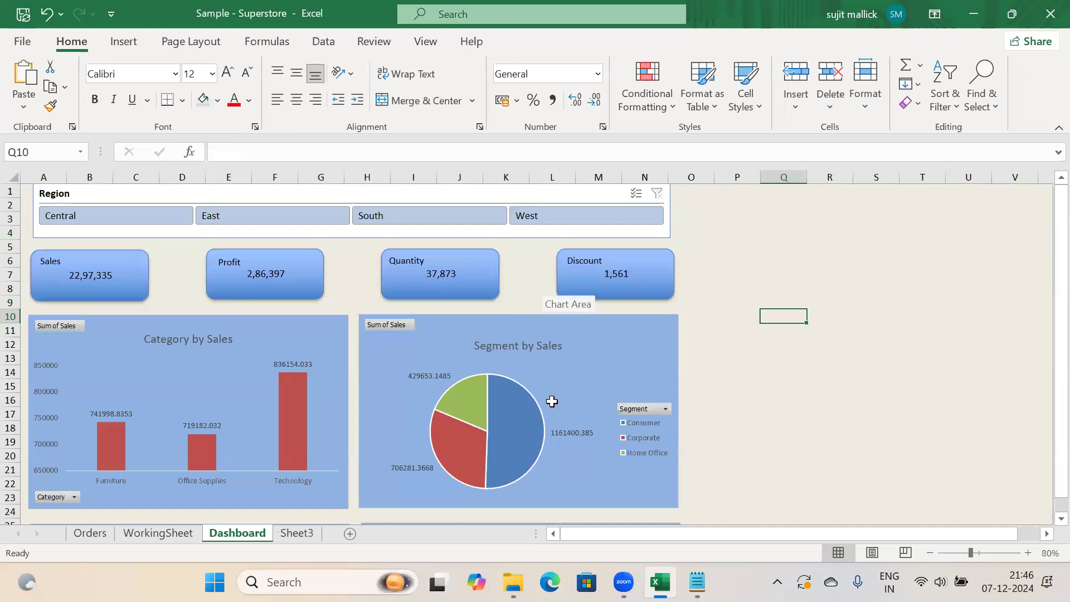
left_click_drag(1056, 257, 1042, 306)
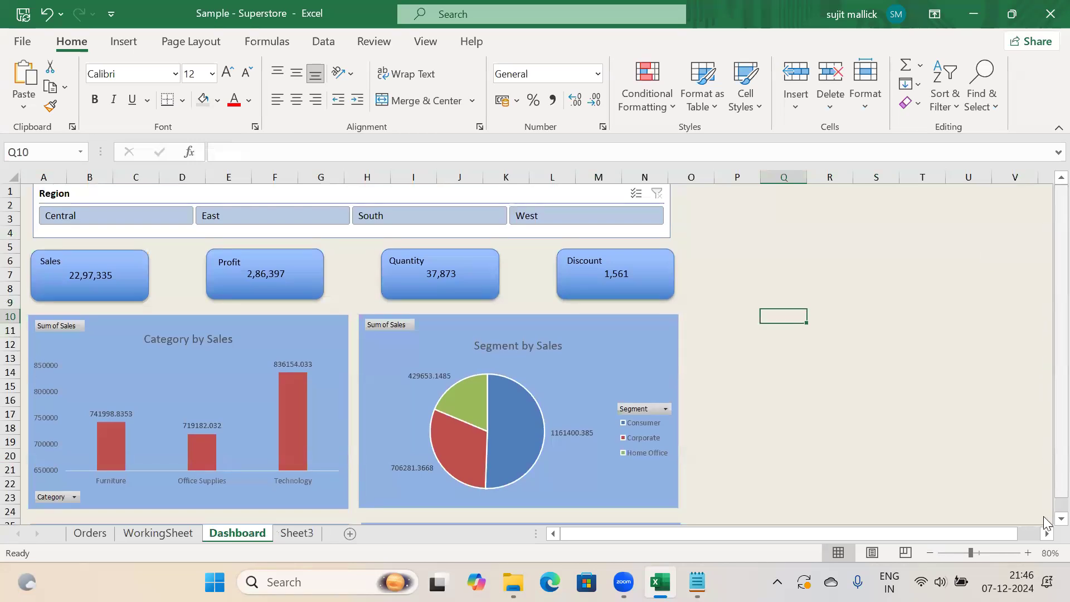
scroll(1045, 517, "down", 1)
scroll(1045, 518, "down", 5)
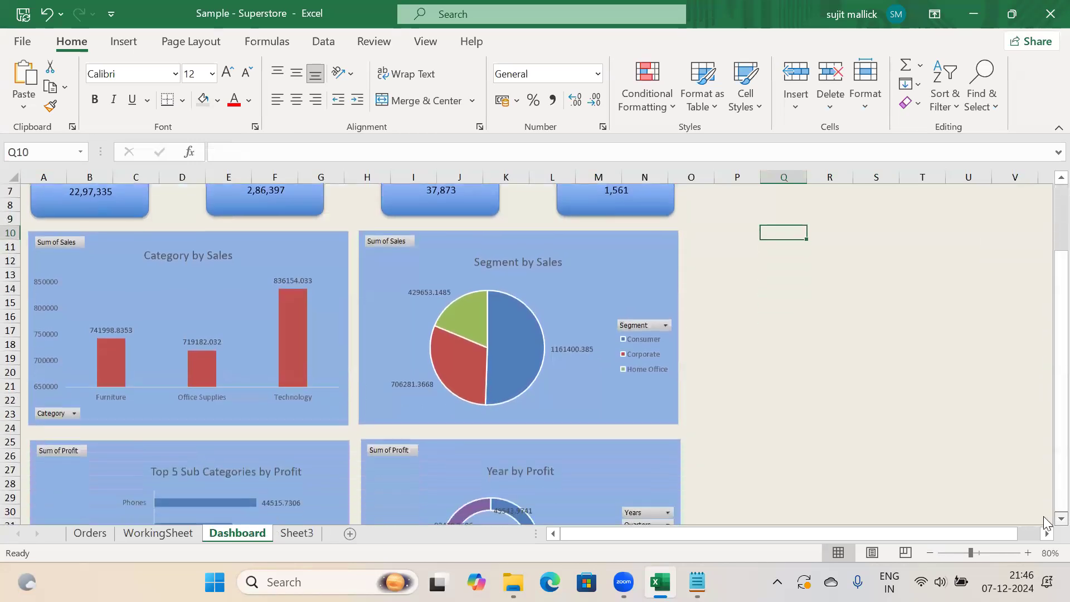
left_click_drag(1045, 479, 1046, 290)
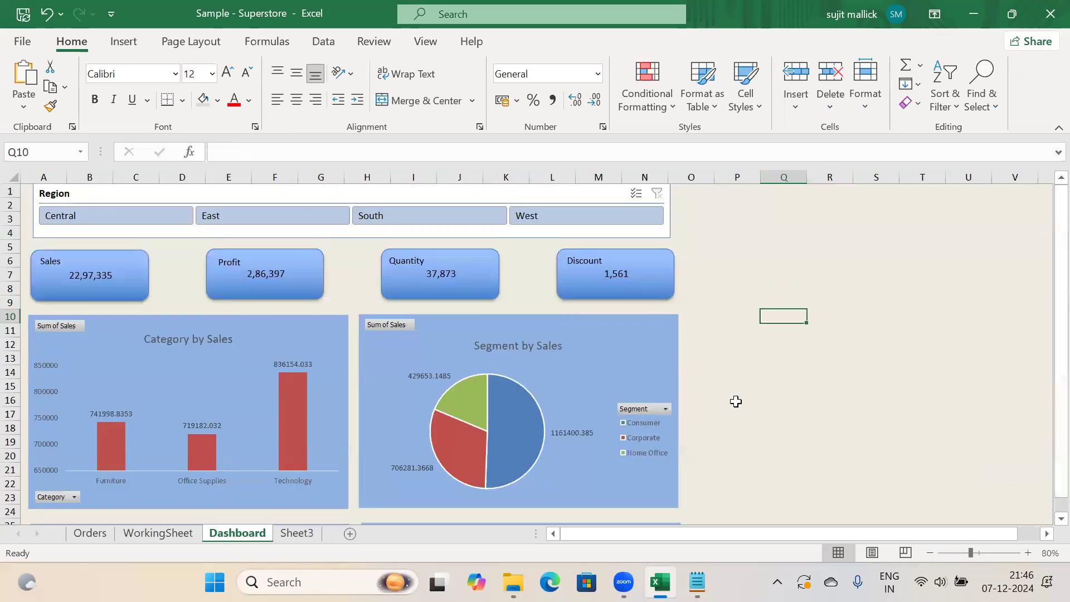
left_click(677, 467)
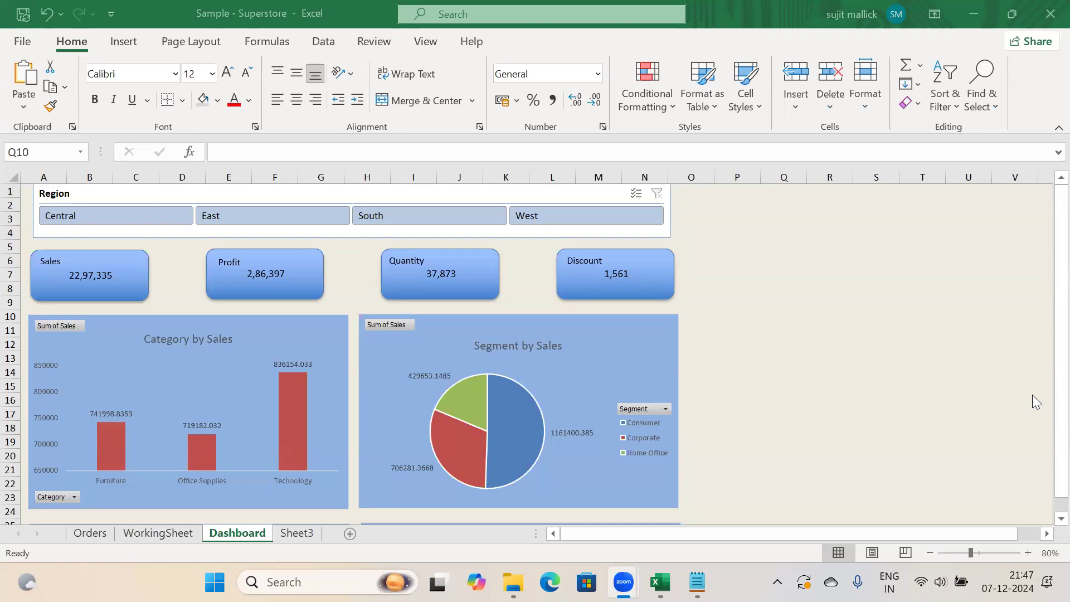
Select empty cell O4 beside the slicer and show the Data ribbon tab
left_click(167, 529)
left_click(686, 237)
left_click(326, 46)
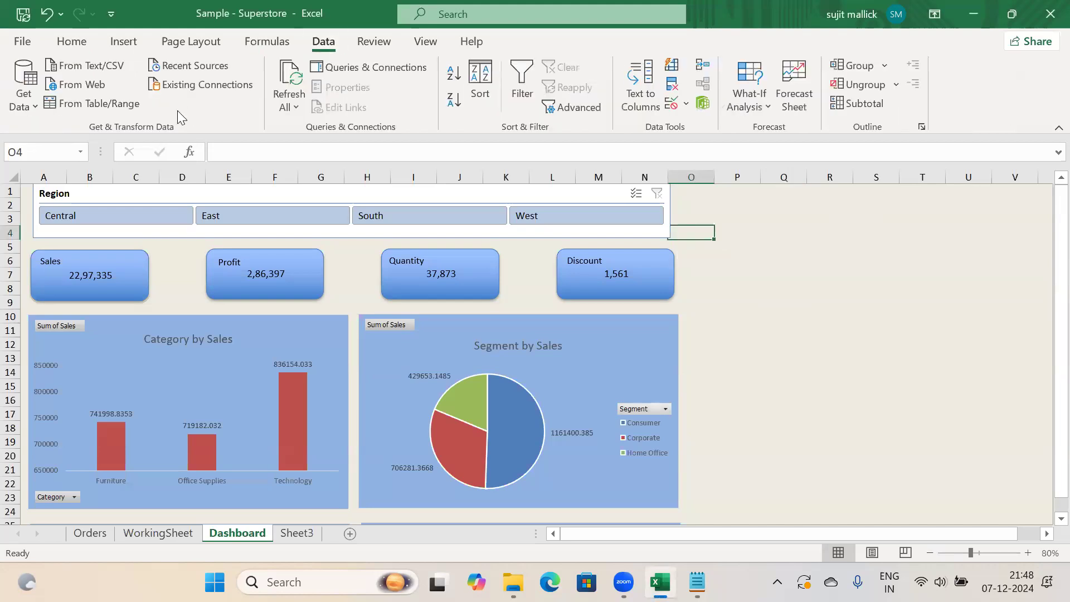
left_click(27, 106)
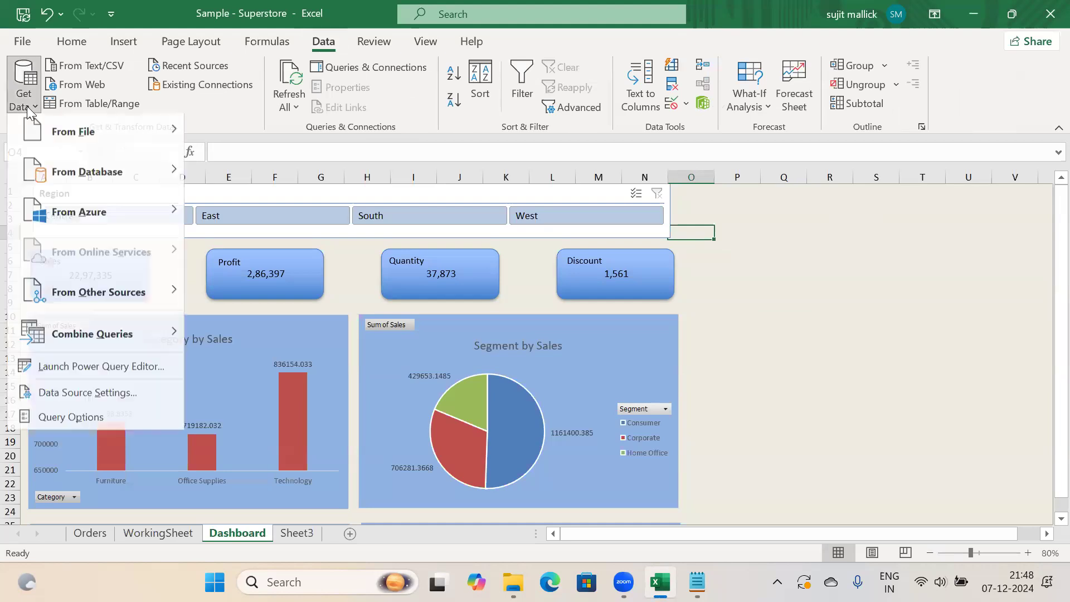
mouse_move(100, 177)
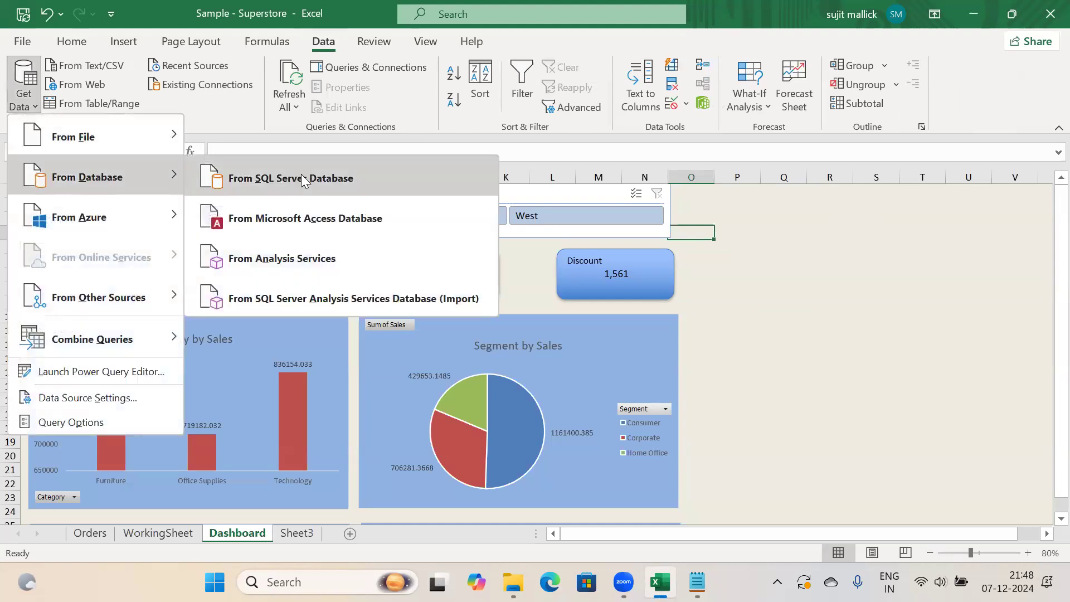
left_click(299, 177)
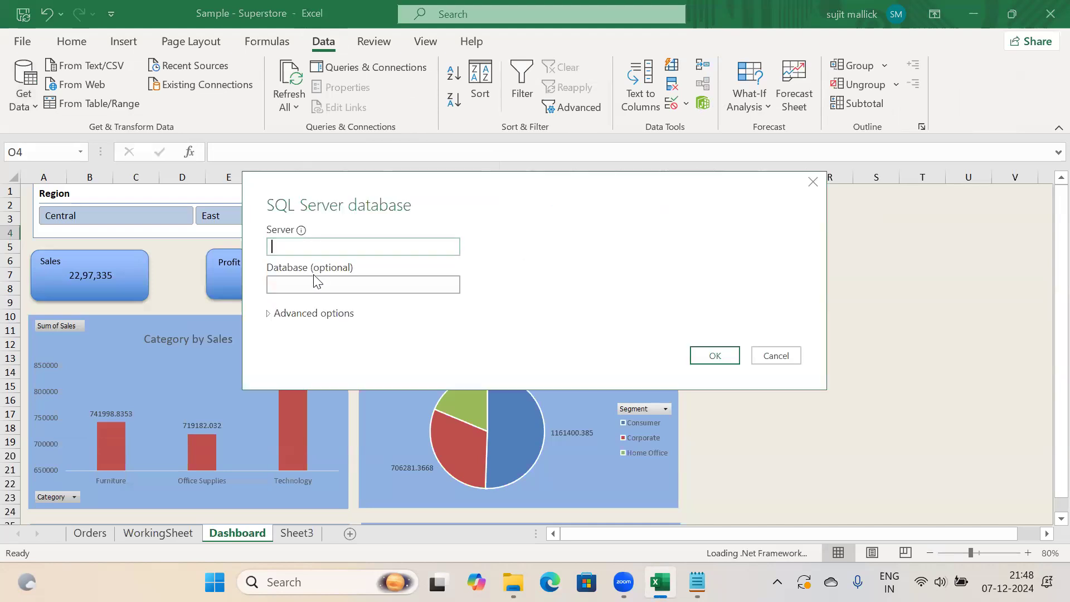
left_click(313, 285)
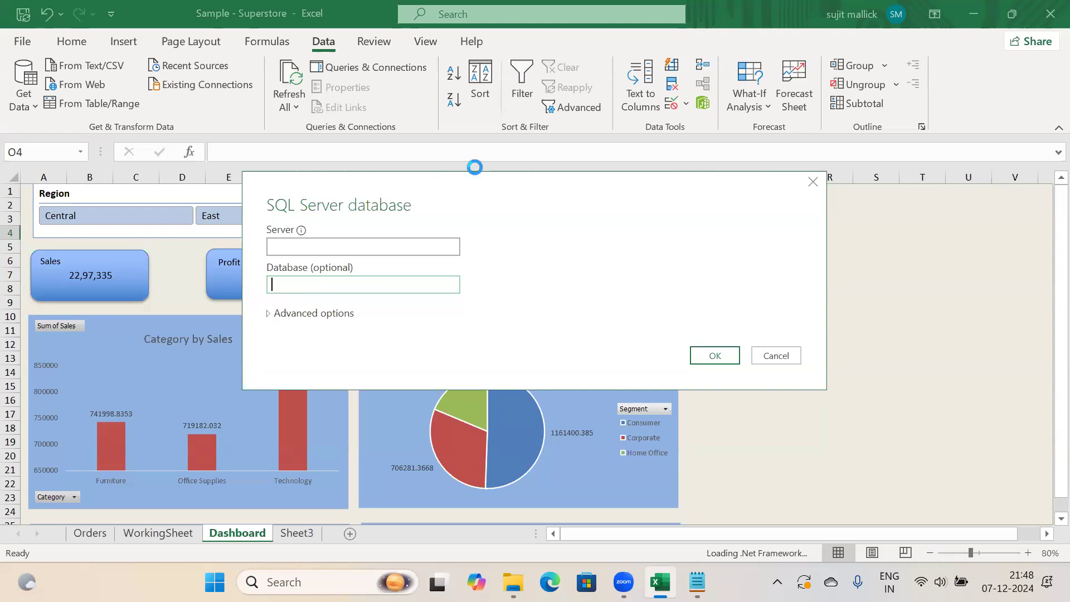
left_click_drag(353, 182, 234, 168)
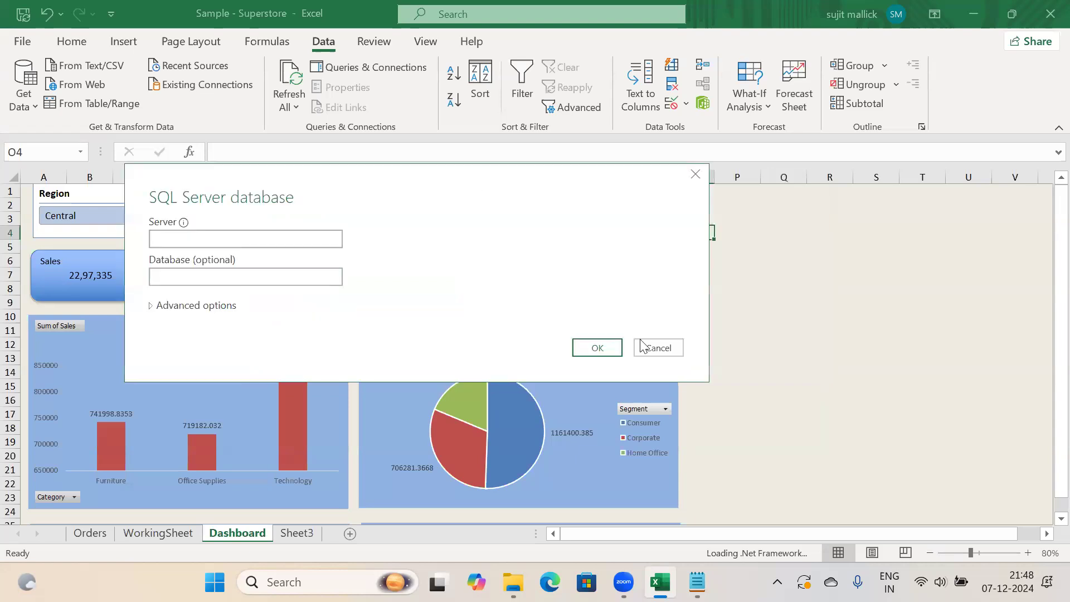
left_click(647, 349)
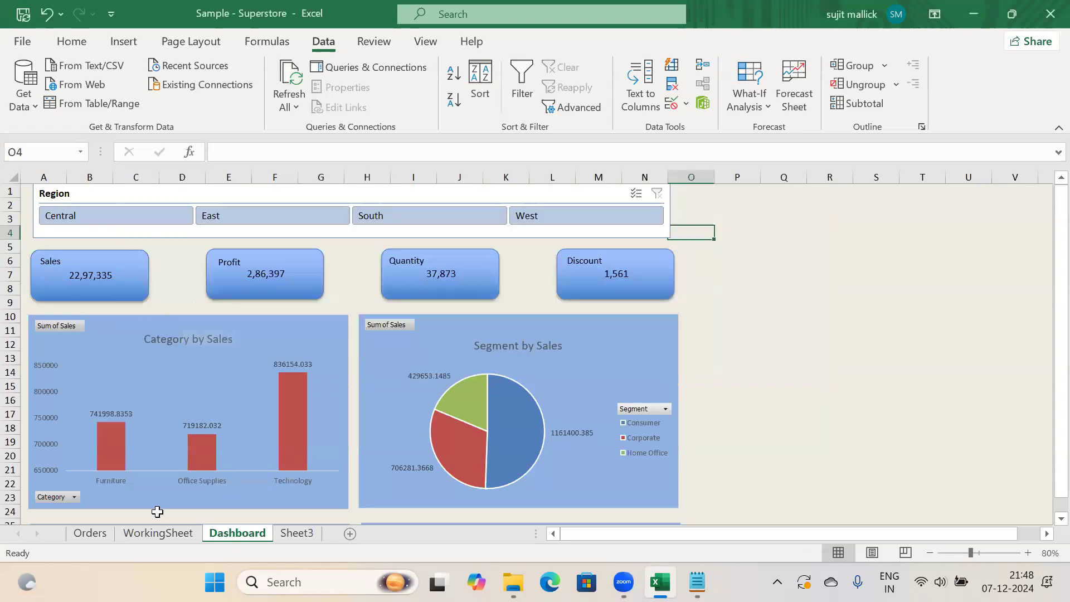
From WorkingSheet, start a From Workbook import of the PivotTable file in the Talentele folder
left_click(152, 533)
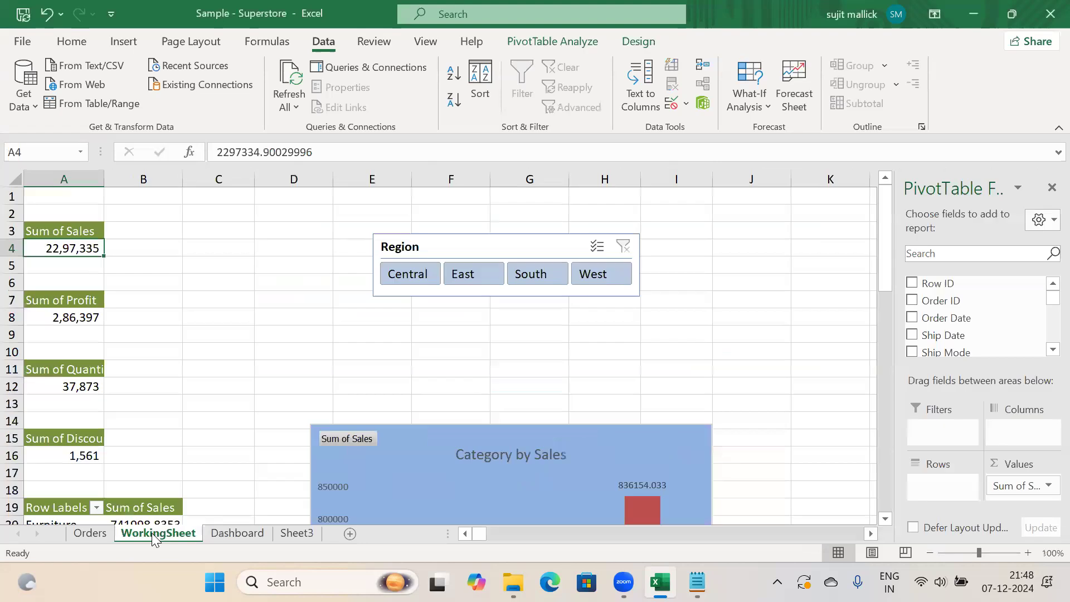
left_click(99, 534)
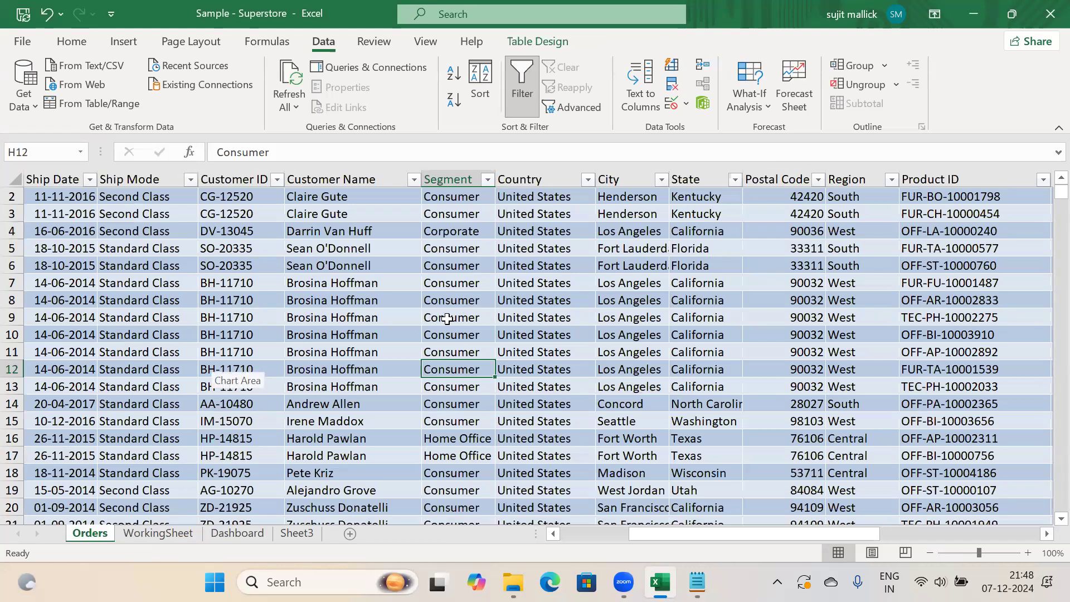
left_click(237, 534)
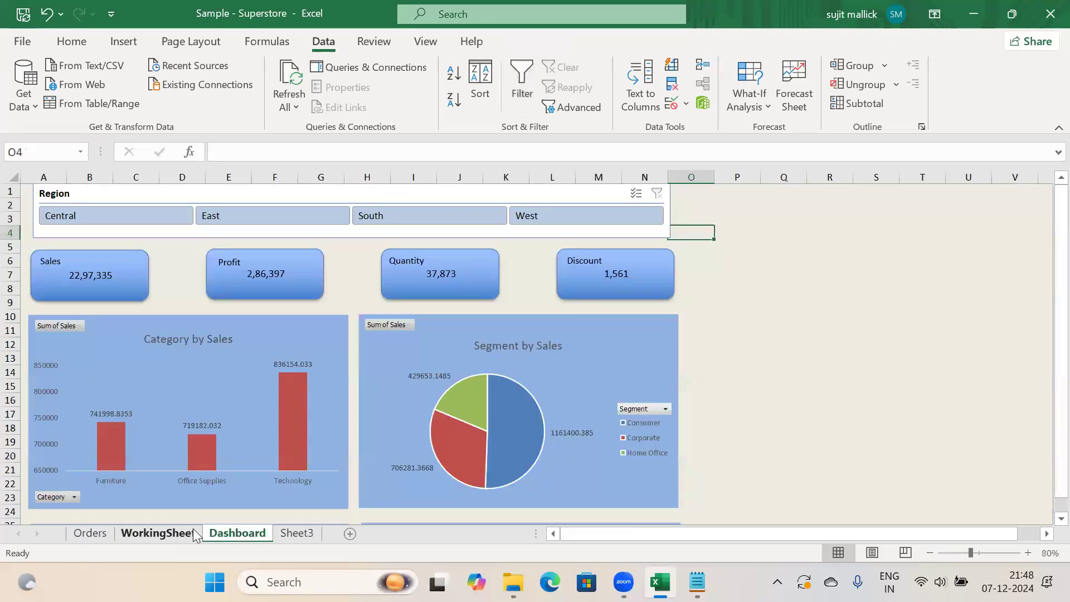
left_click(190, 534)
left_click(26, 112)
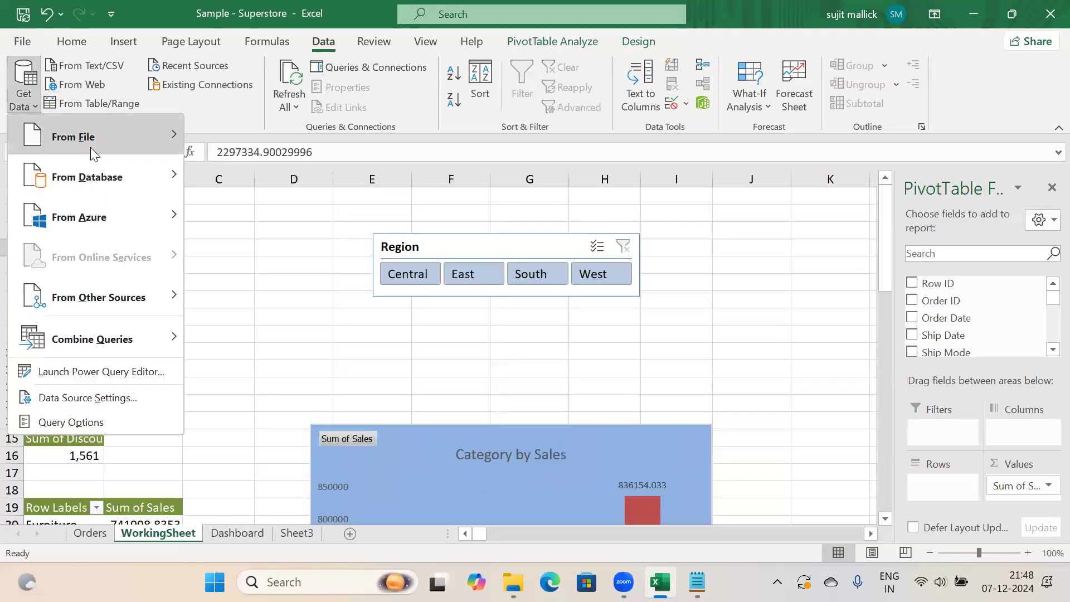
mouse_move(90, 145)
left_click(249, 137)
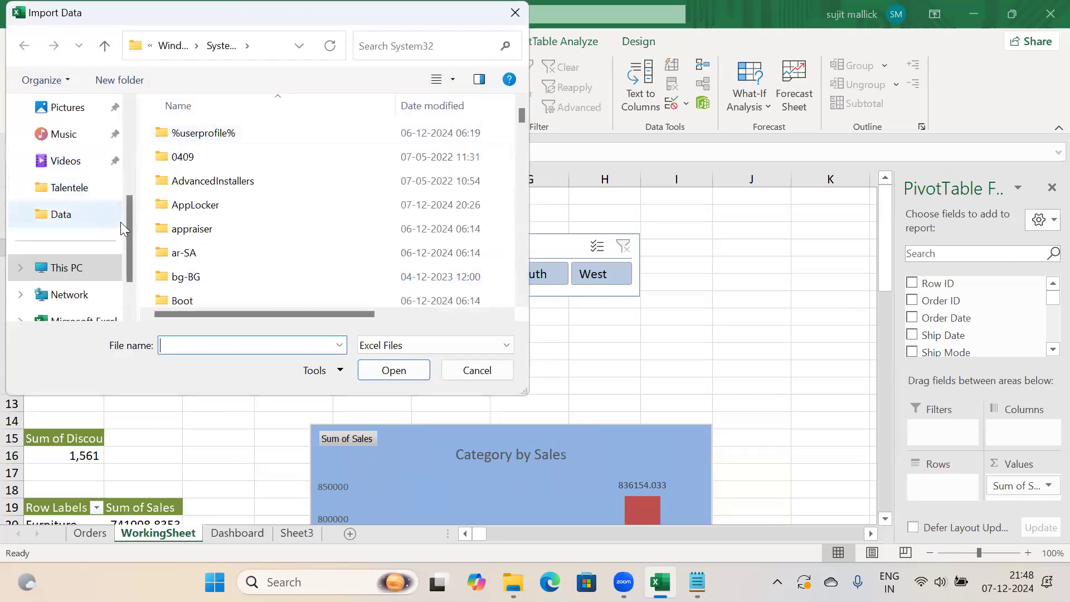
left_click(67, 188)
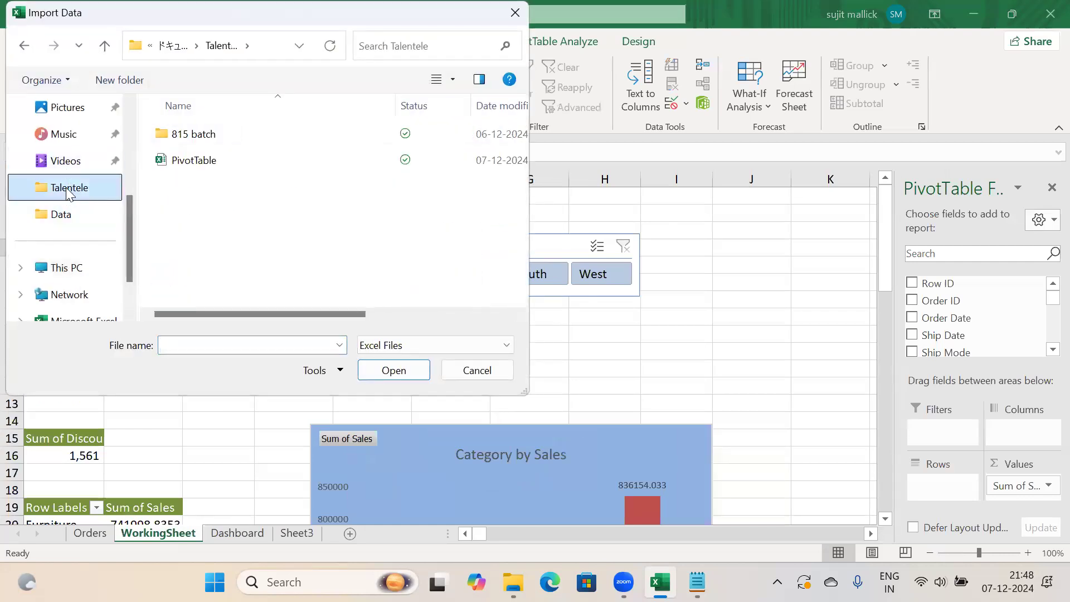
left_click(174, 163)
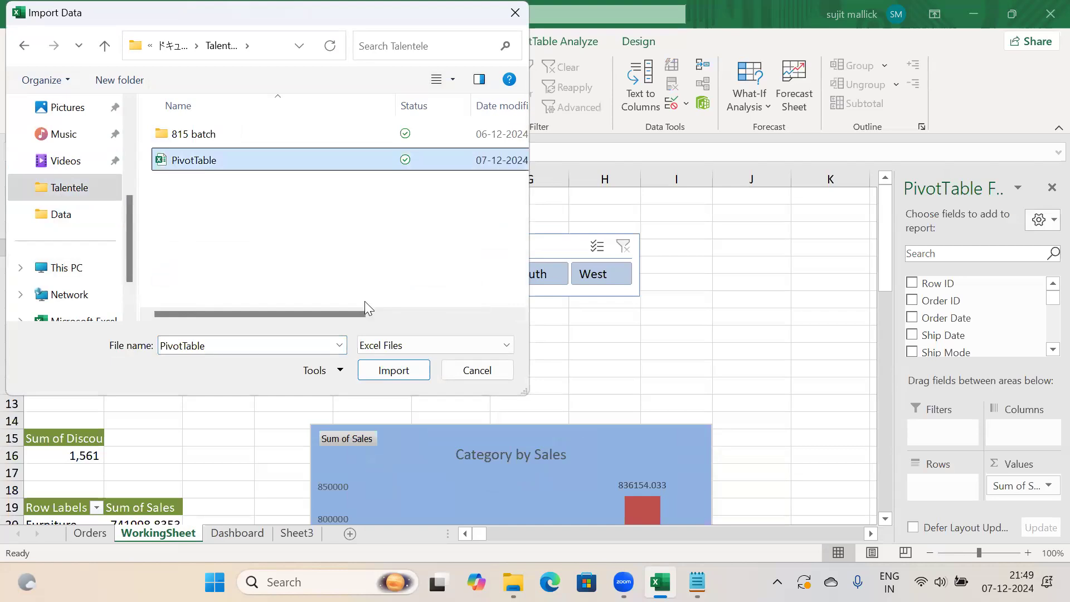
left_click(386, 372)
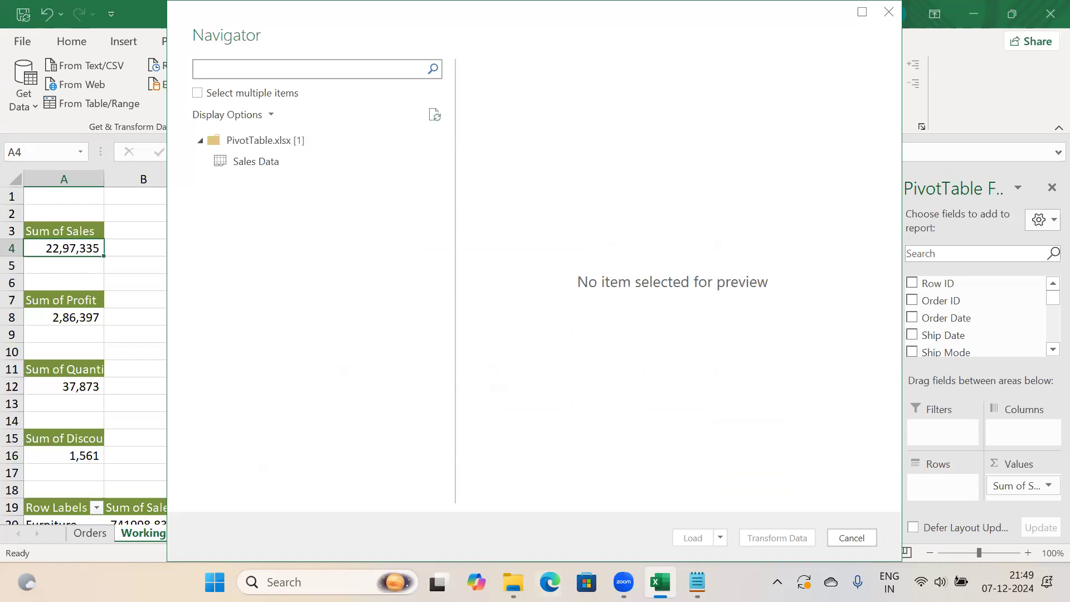
Close the Navigator without loading data and select an empty cell off the pivot
left_click(624, 582)
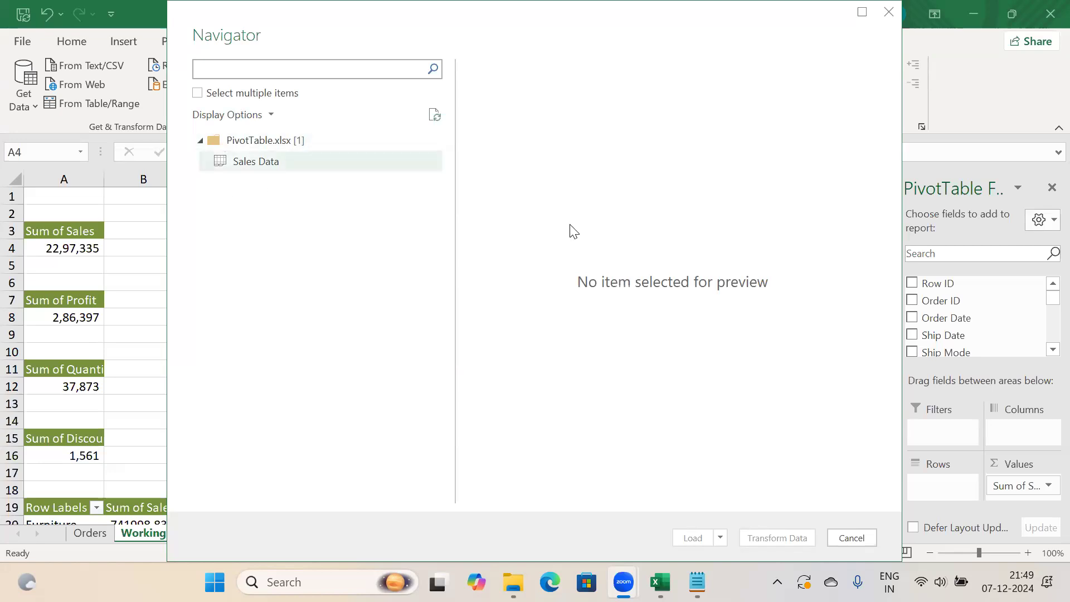
left_click(889, 13)
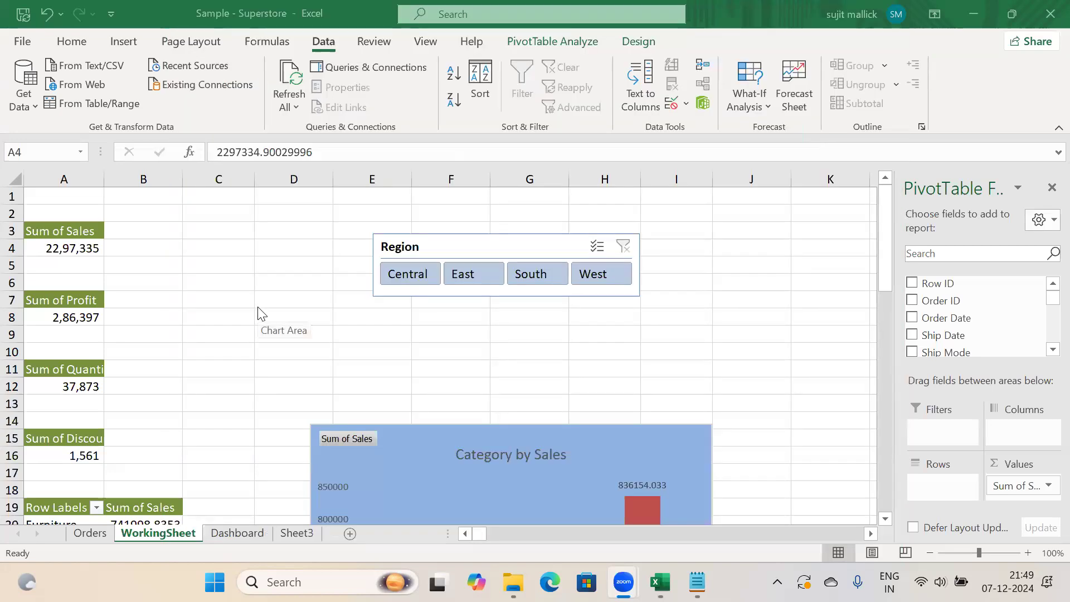
left_click(346, 341)
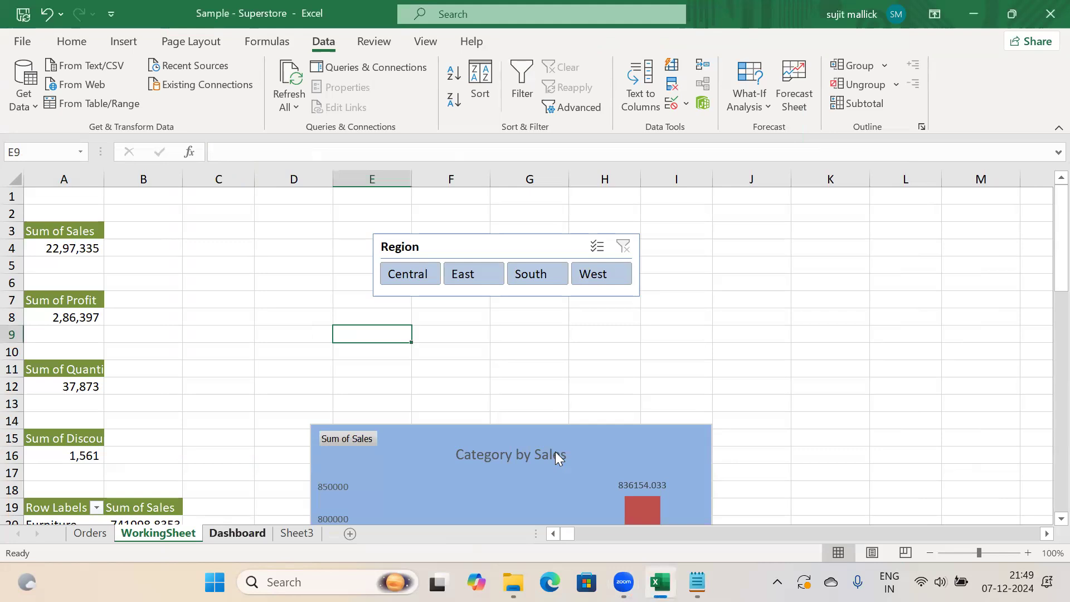
On the empty Sheet3, start a From Workbook import of the PivotTable file
key("ctrl+Page_Down")
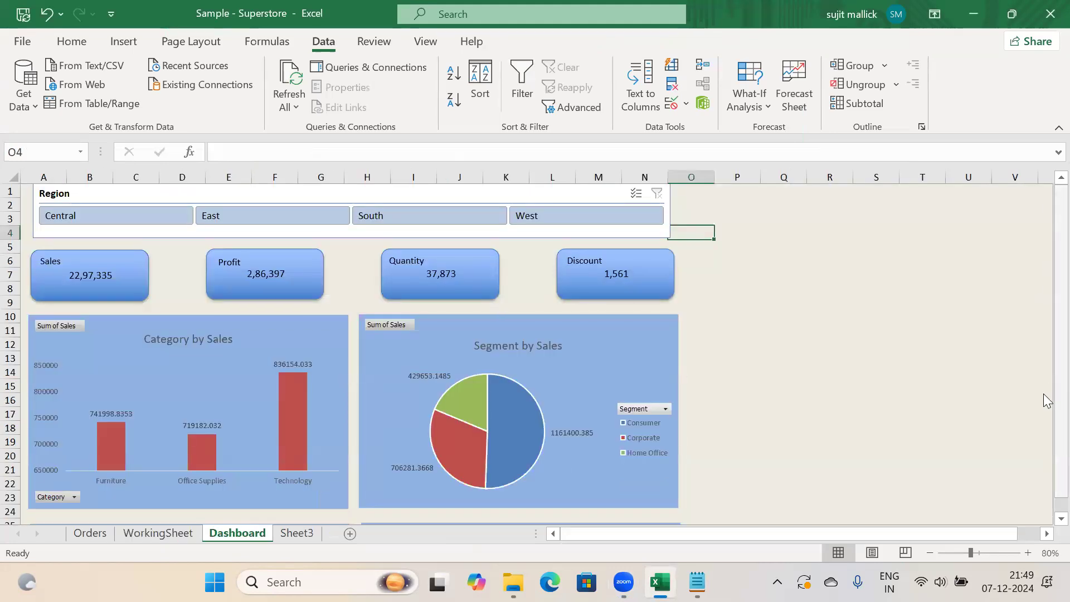
scroll(1047, 429, "down", 1)
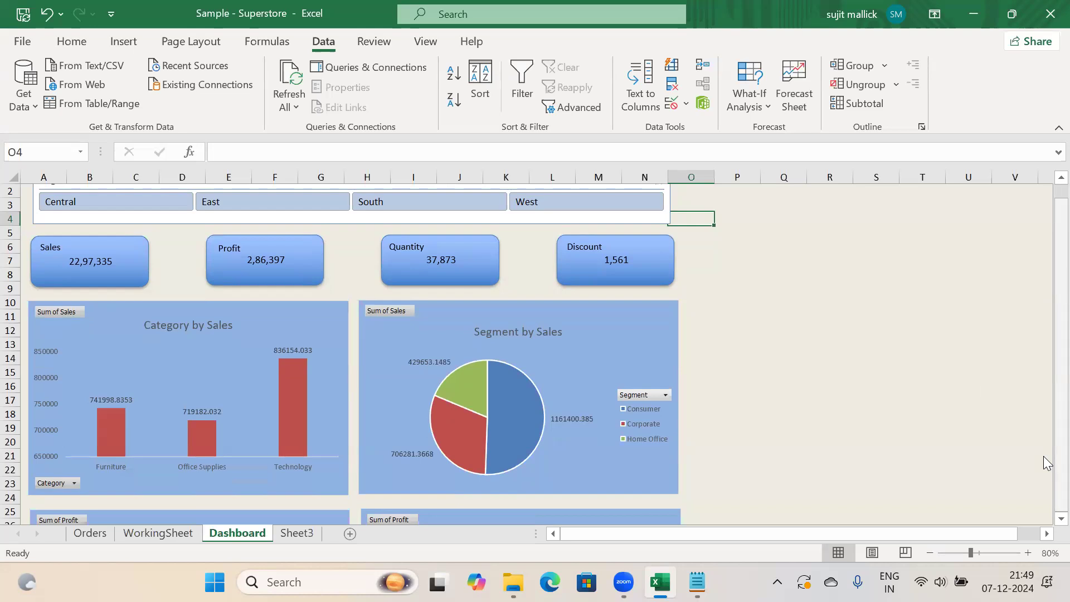
key("ctrl+Page_Down")
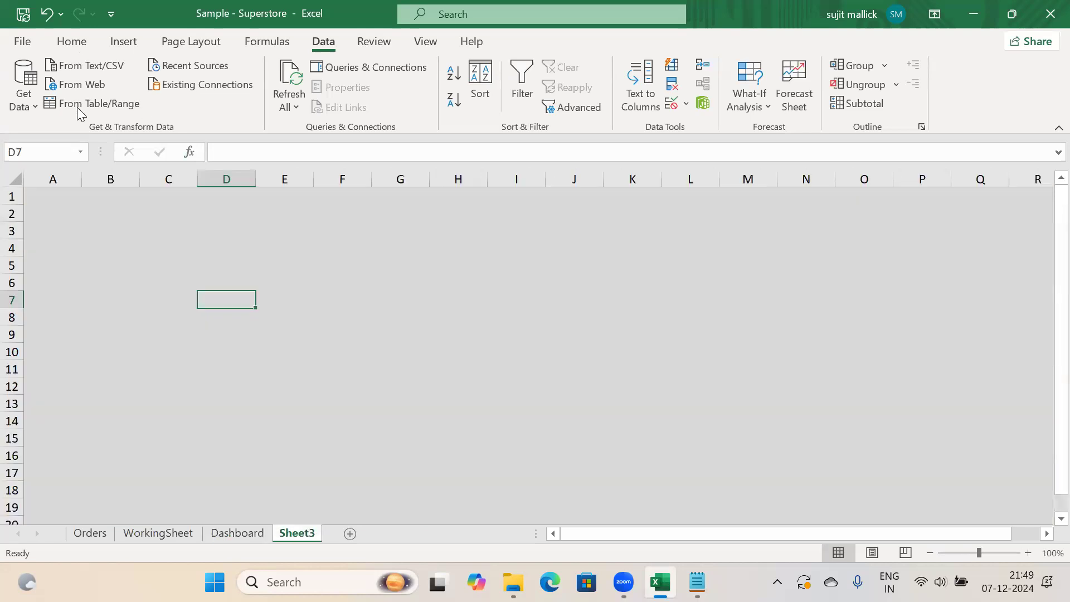
left_click(23, 100)
mouse_move(124, 138)
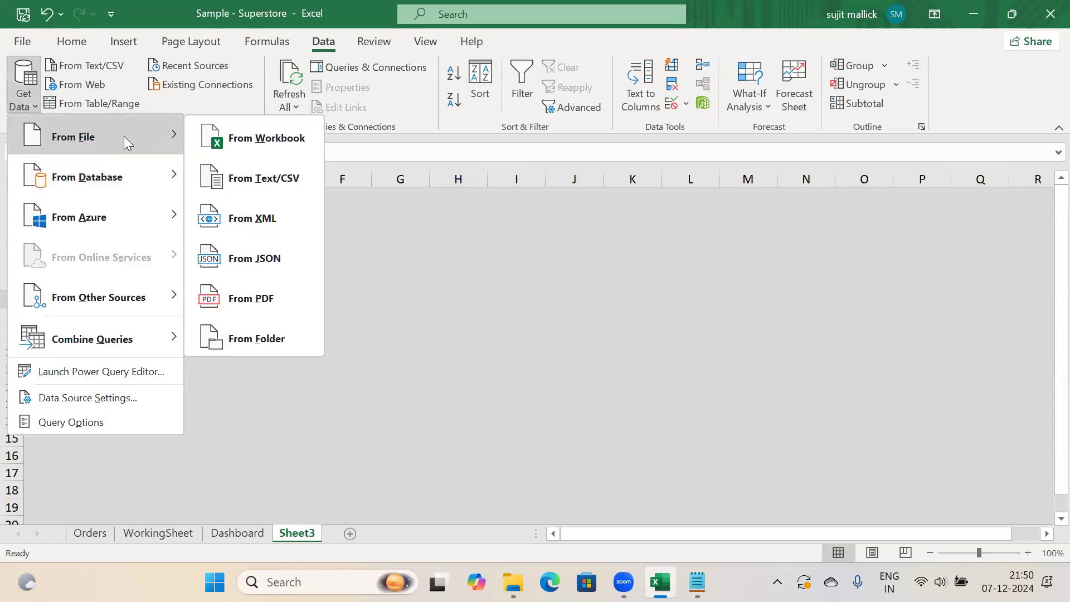
left_click(247, 138)
left_click(202, 166)
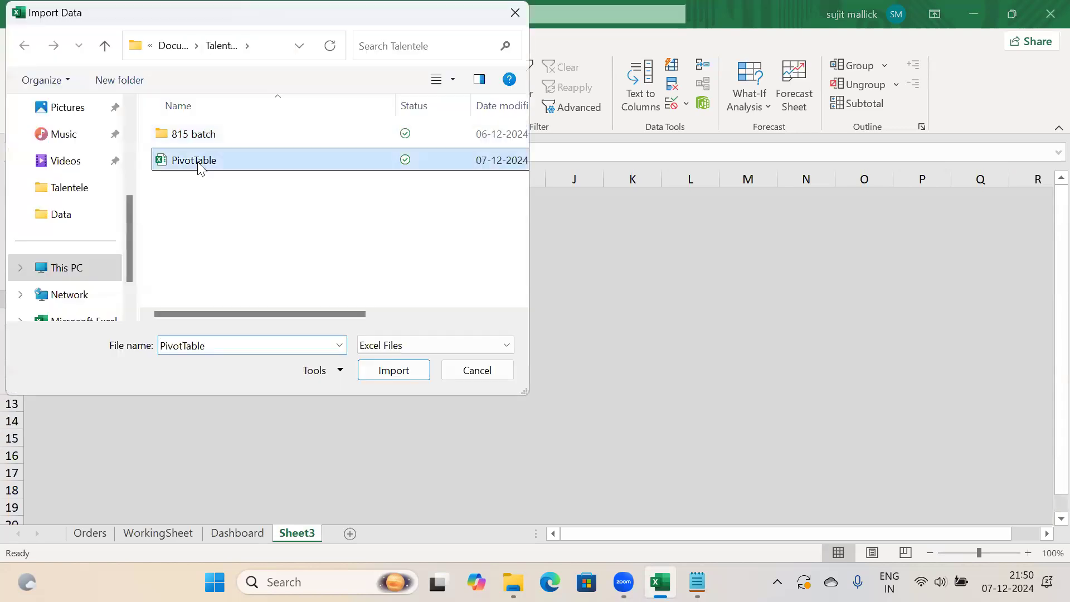
left_click(373, 369)
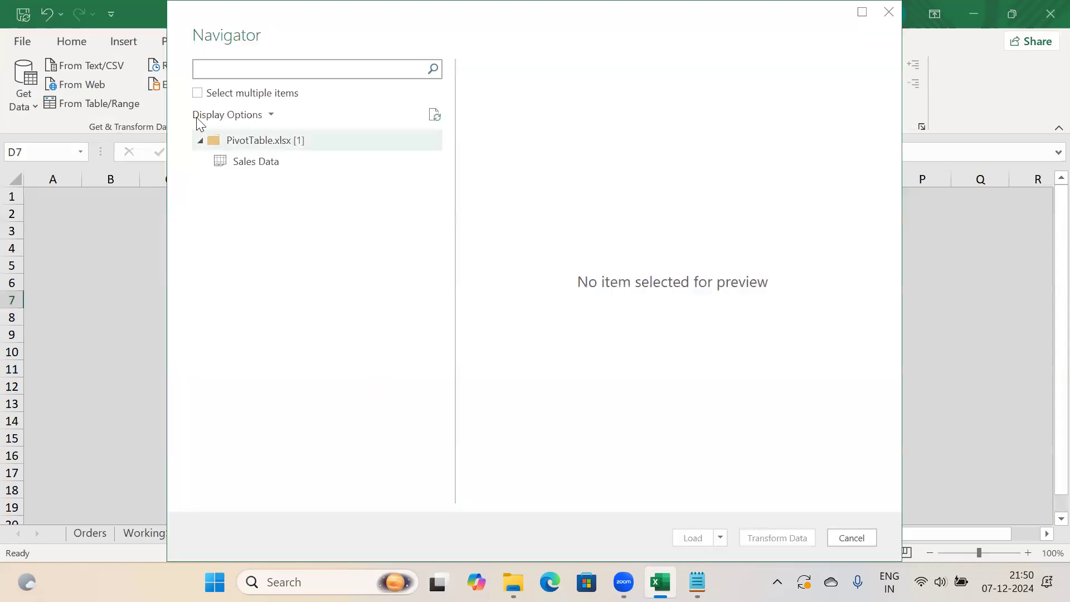
Tick the Sales Data table in the Navigator and send it to Power Query
left_click(197, 92)
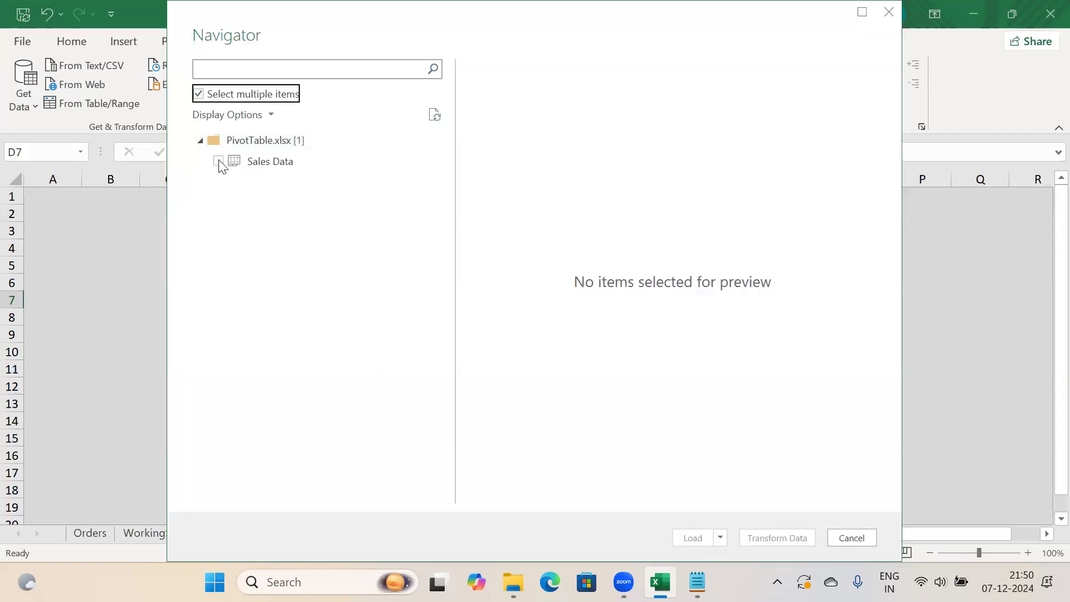
left_click(219, 162)
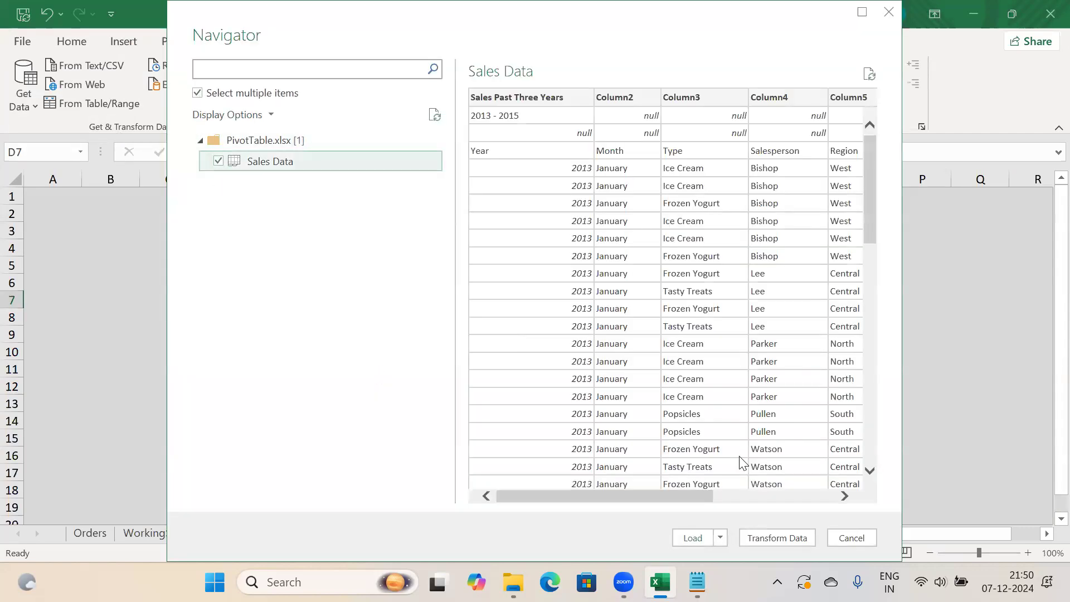
key("Return")
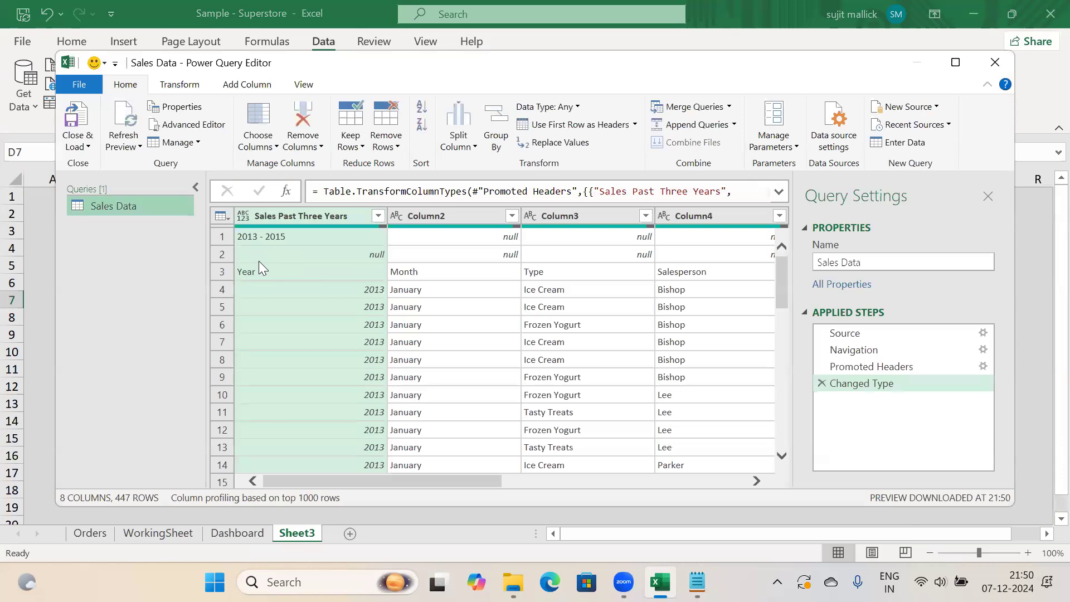
Inspect the first three rows of Sales Data to locate the real heading row
left_click_drag(383, 480, 224, 252)
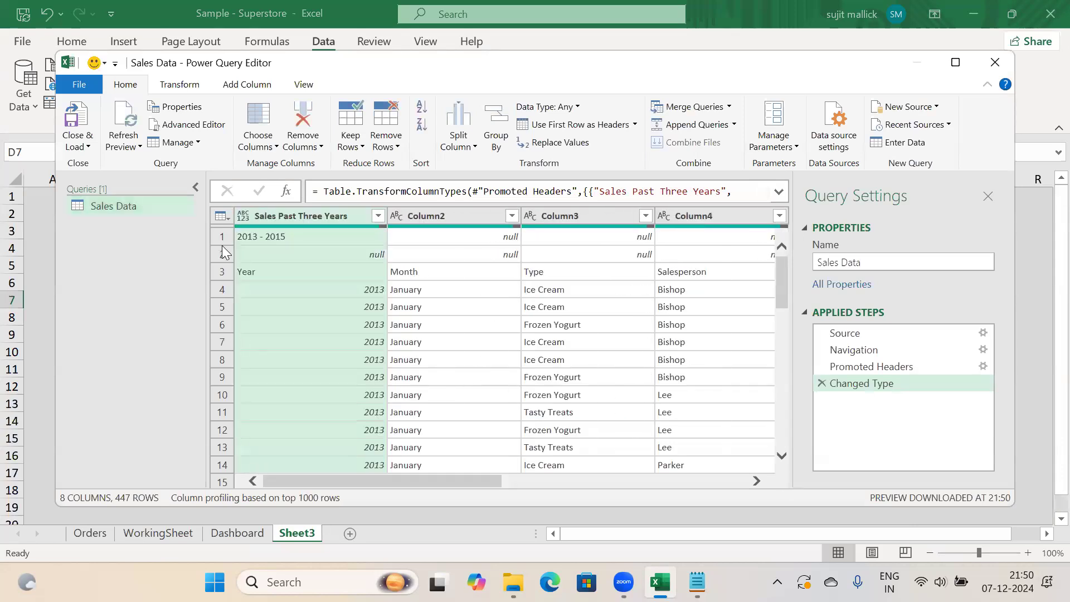
left_click(219, 235)
left_click(223, 254)
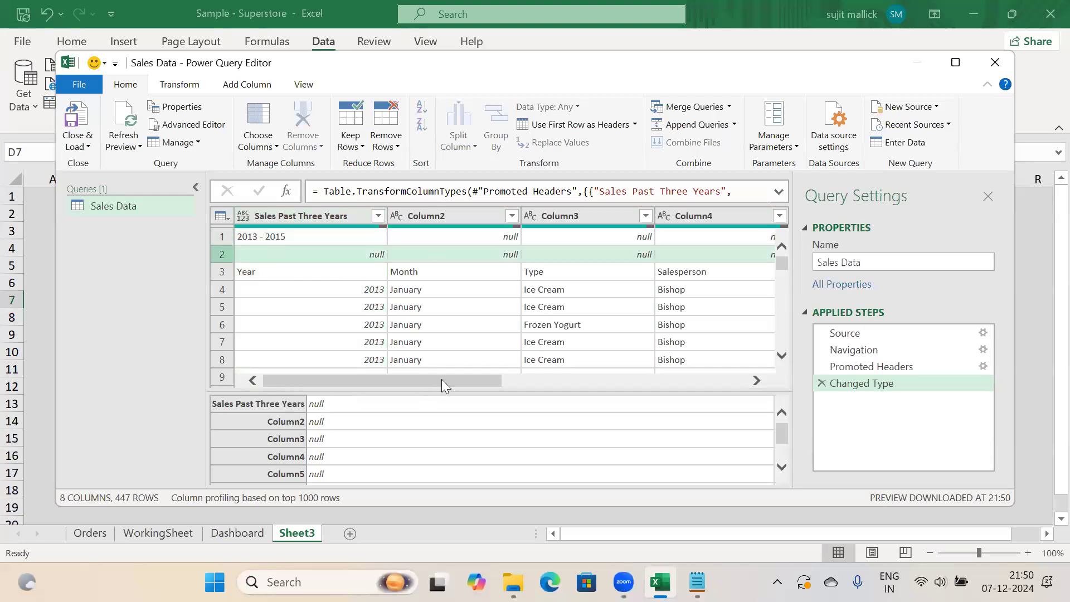
left_click(222, 272)
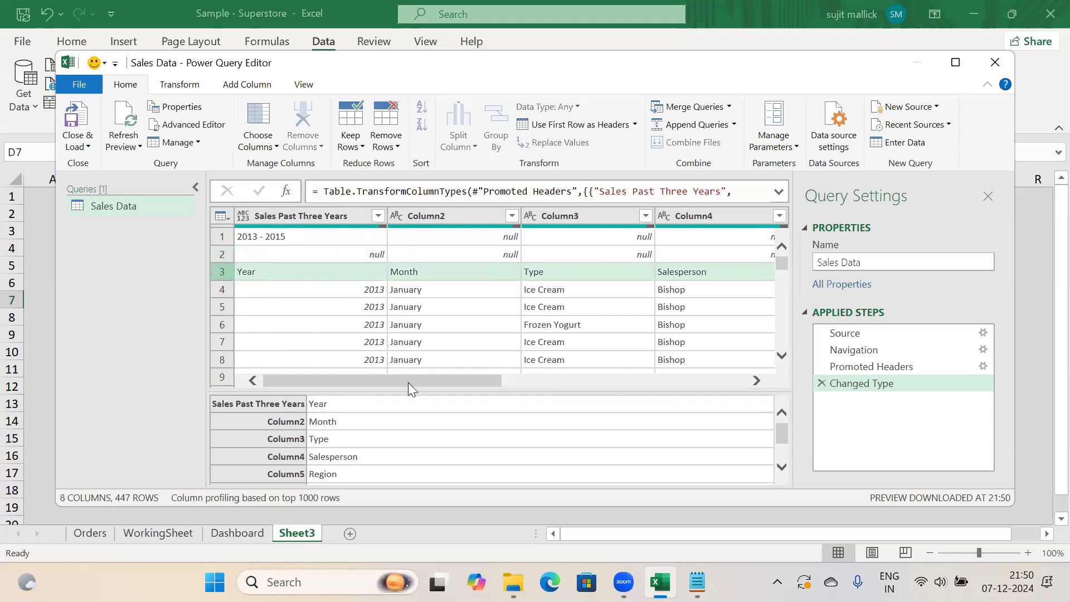
mouse_move(466, 384)
left_mouse_down()
mouse_move(717, 379)
mouse_move(474, 381)
left_mouse_up()
Remove the top 2 rows from Sales Data
left_click(394, 152)
left_click(419, 167)
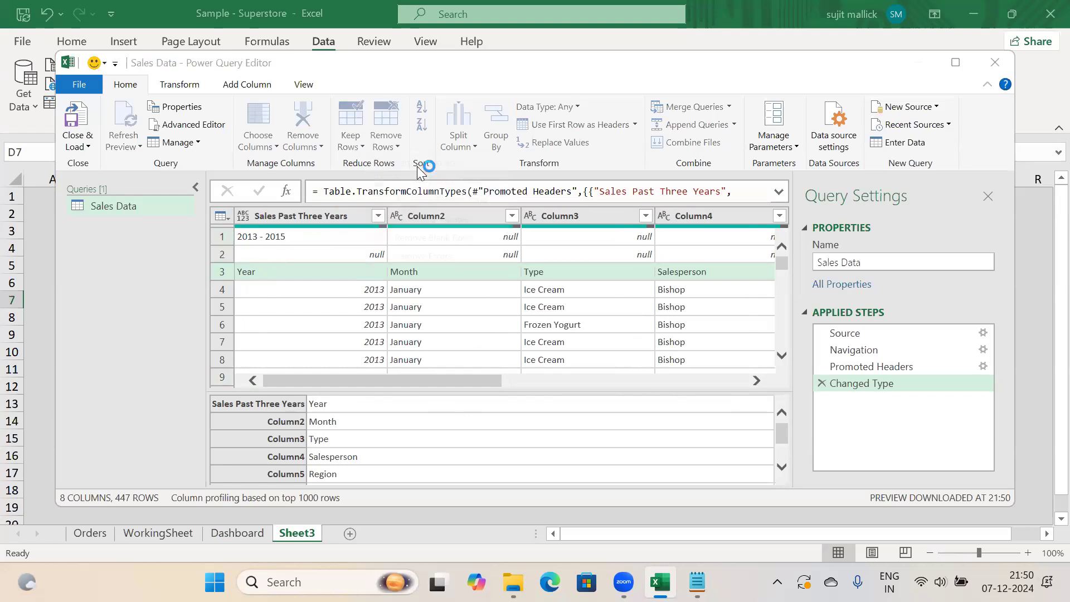
type("2")
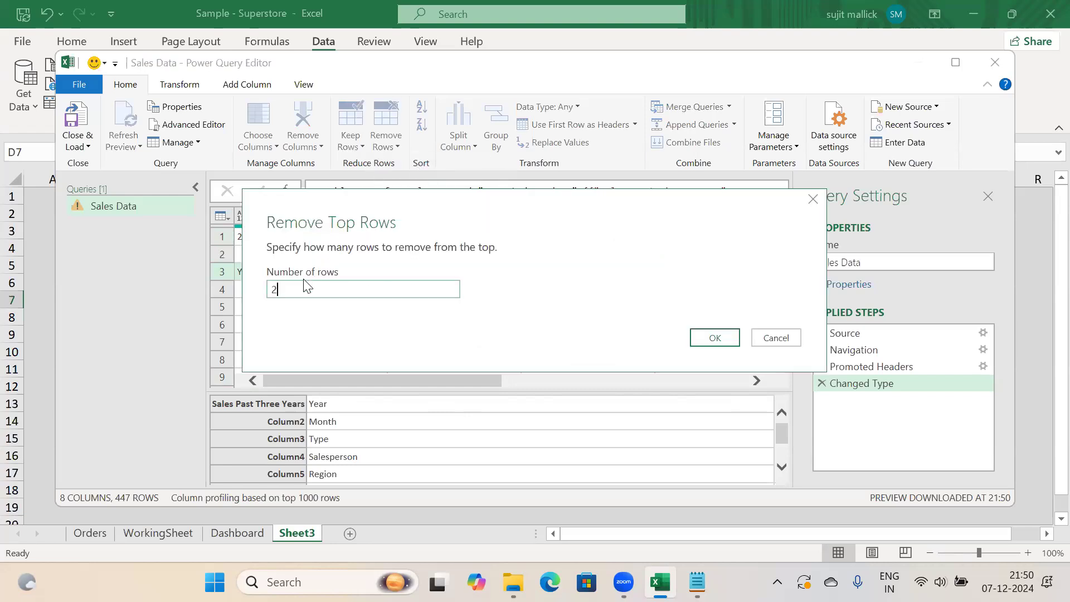
left_click(715, 338)
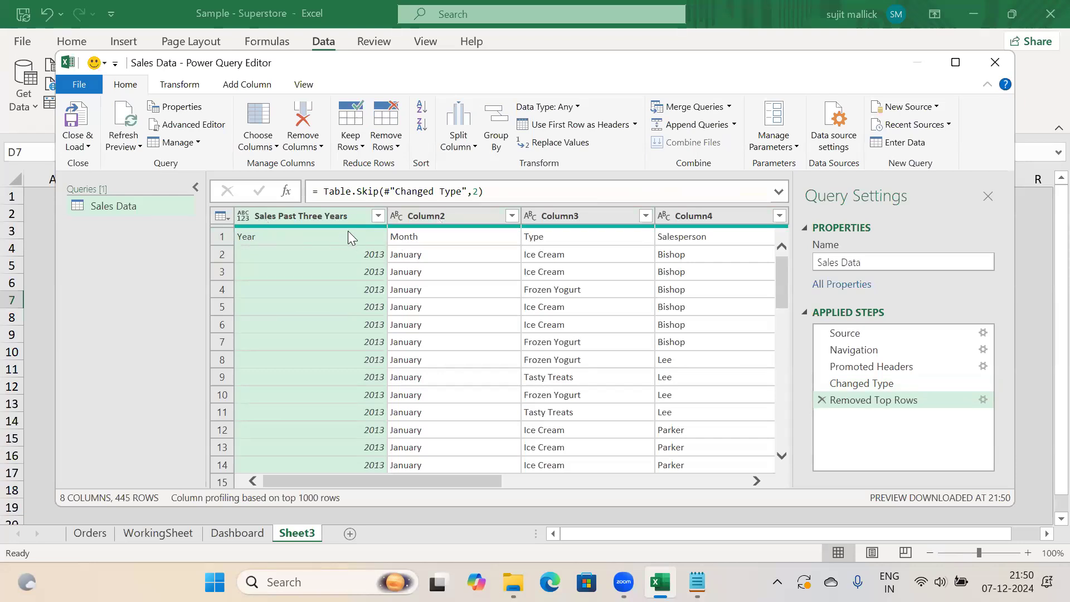
Use the first row as headers and select the Type column
left_click(573, 126)
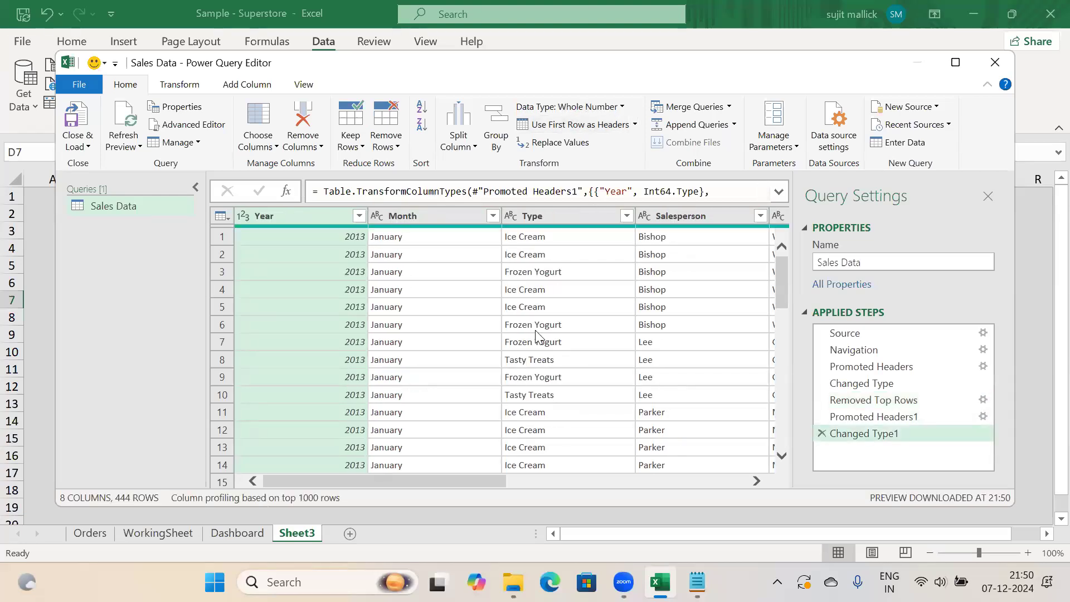
scroll(537, 337, "right", 10)
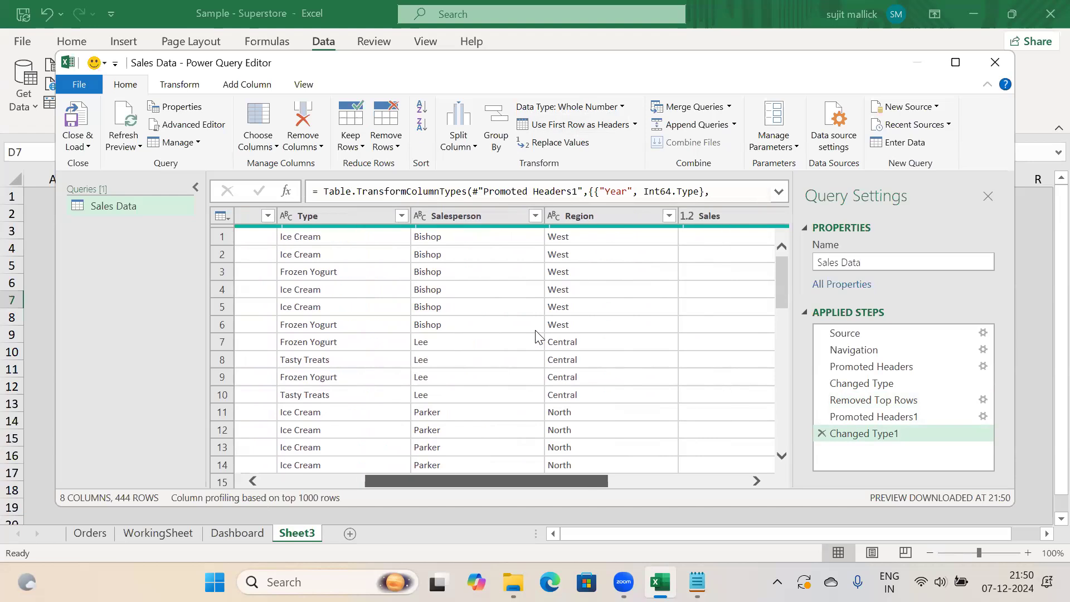
left_click(426, 480)
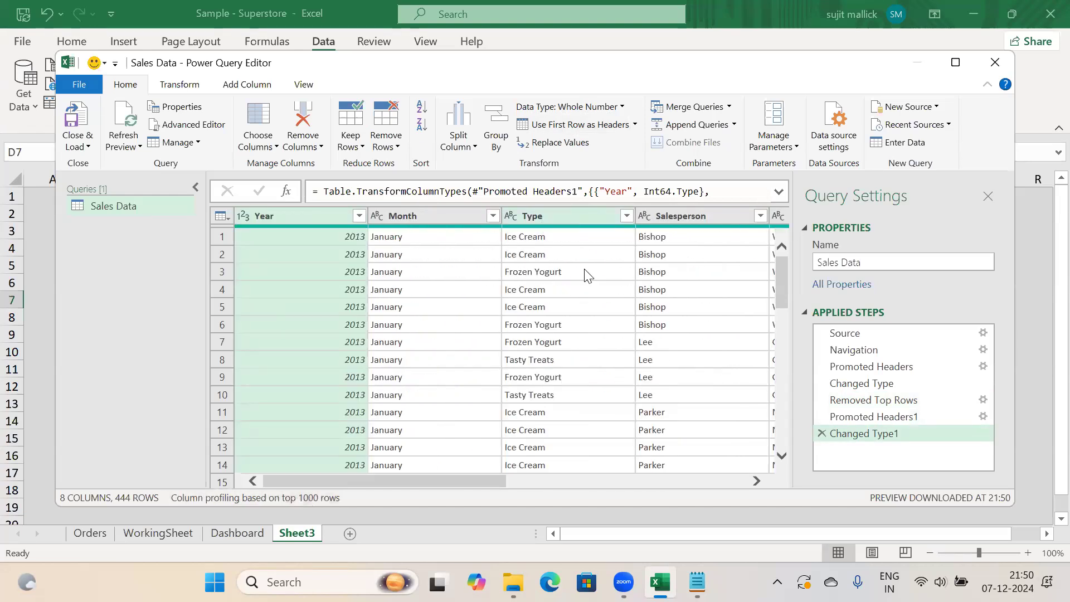
mouse_move(445, 478)
left_mouse_down()
mouse_move(614, 479)
mouse_move(794, 460)
mouse_move(445, 471)
left_mouse_up()
left_click(537, 218)
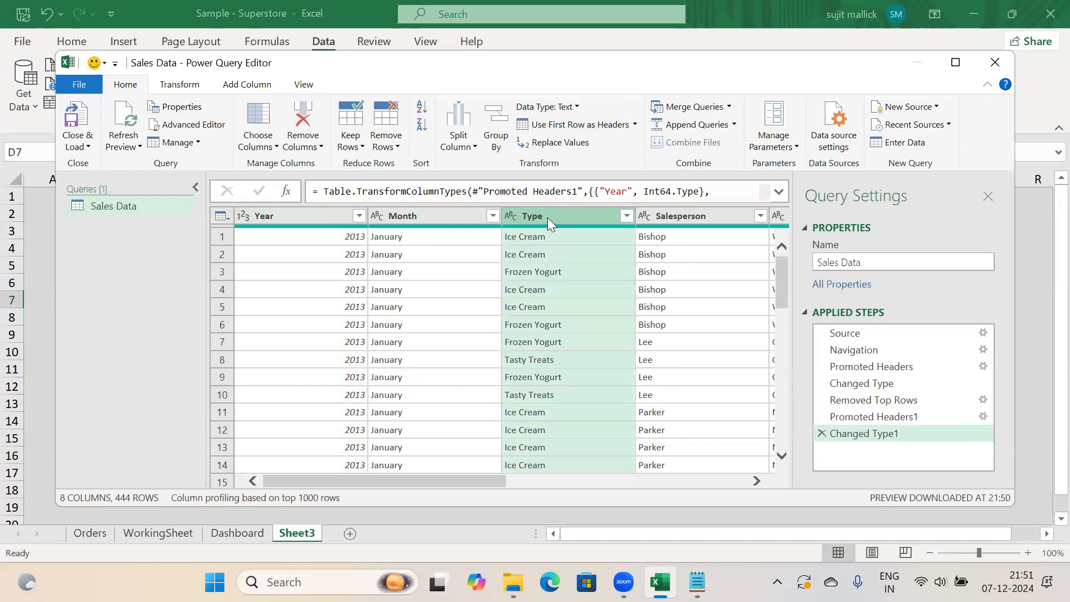
Format the Type column as UPPERCASE and the Month column as Capitalize Each Word
left_click(176, 85)
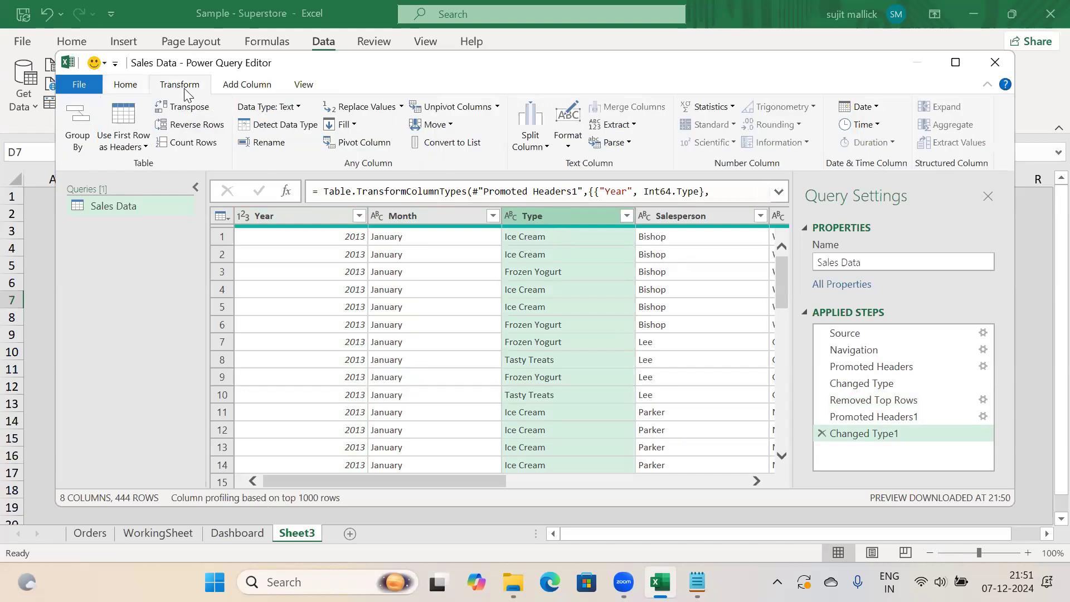
left_click(560, 142)
left_click(595, 180)
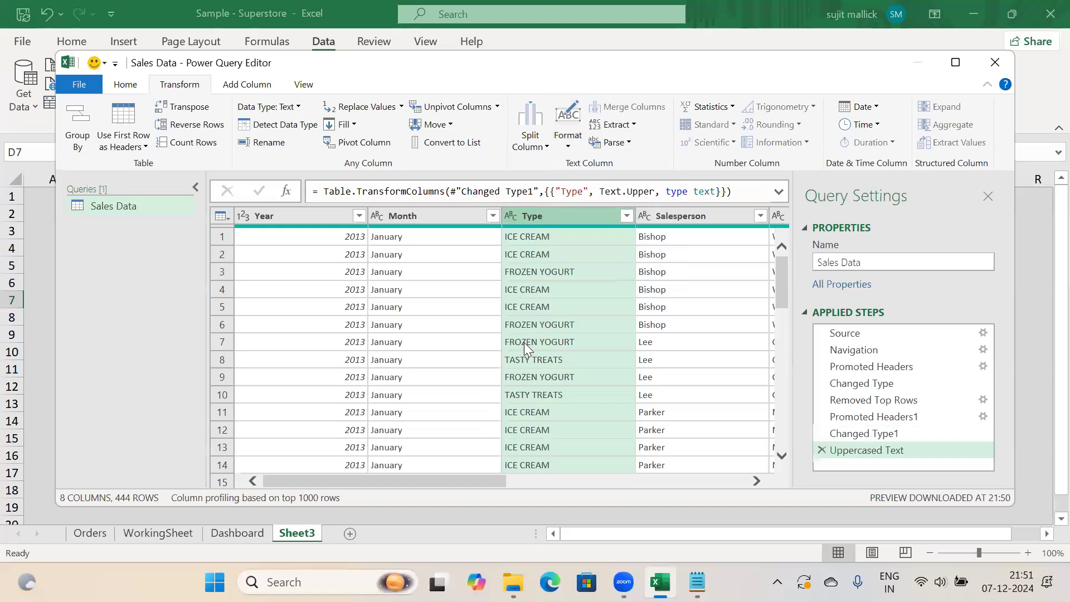
left_click(411, 217)
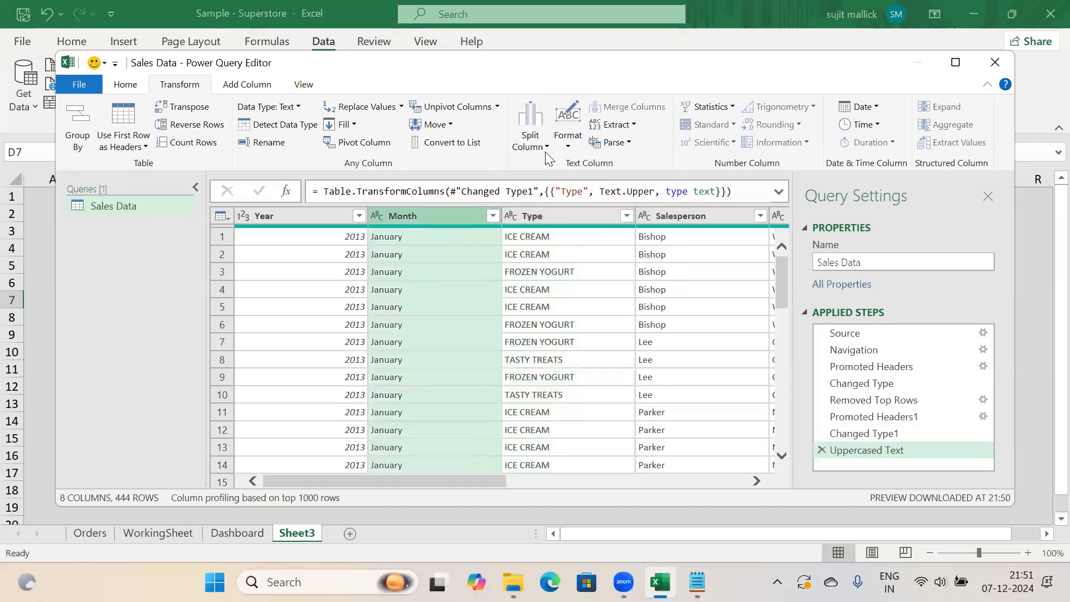
left_click(569, 146)
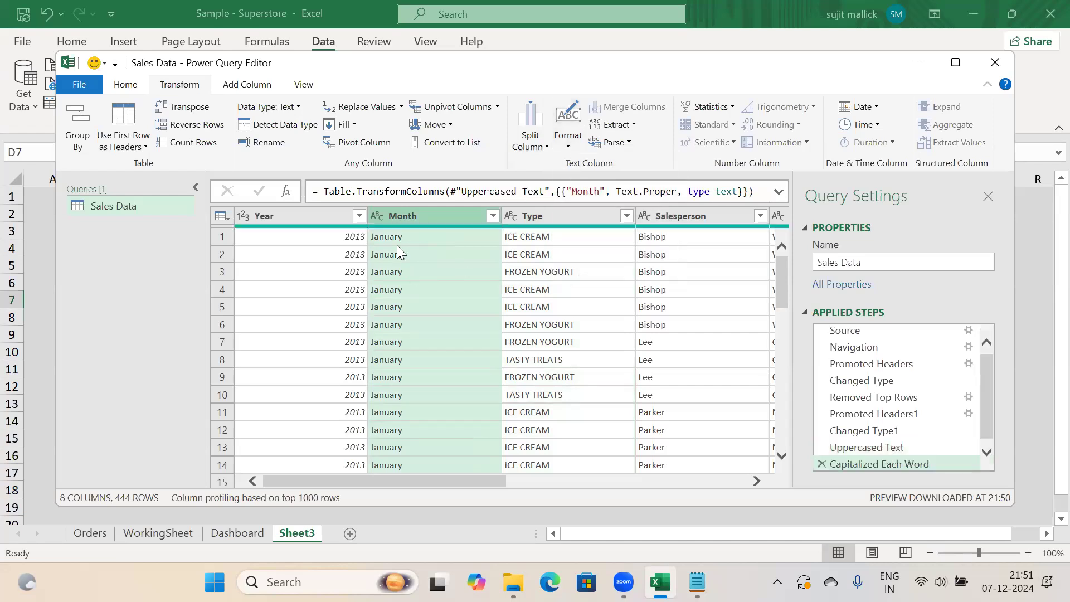
Start a Split Column by Delimiter on the Type column
left_click(525, 216)
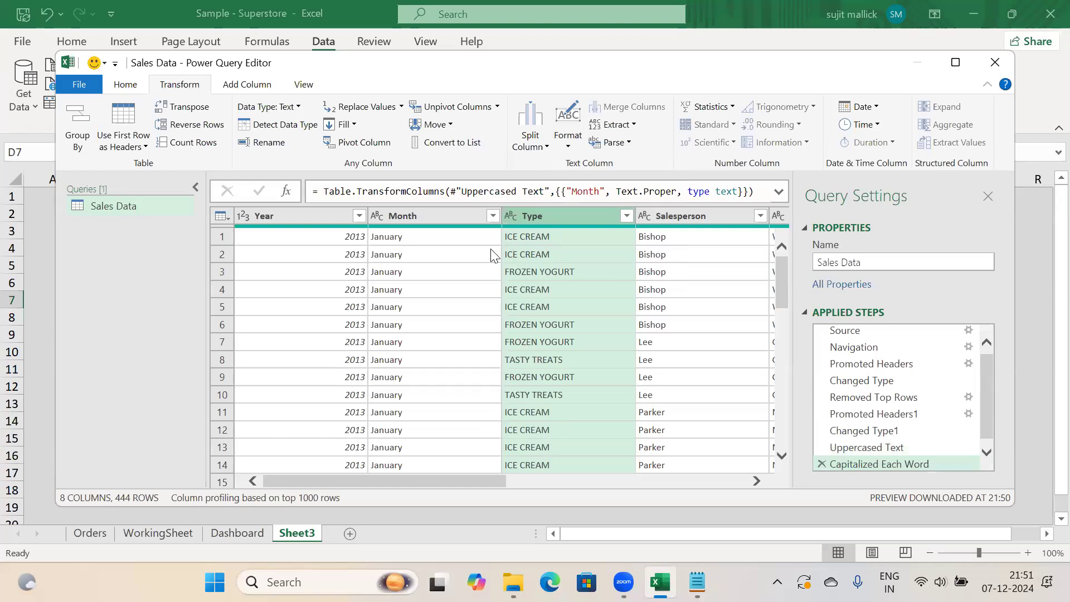
left_click(530, 134)
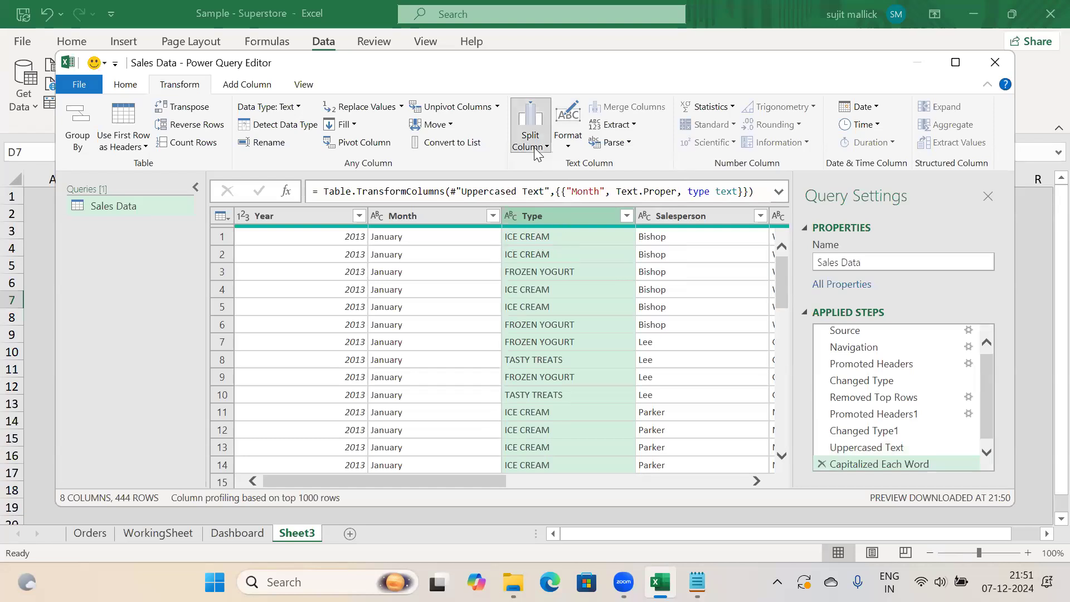
left_click(574, 163)
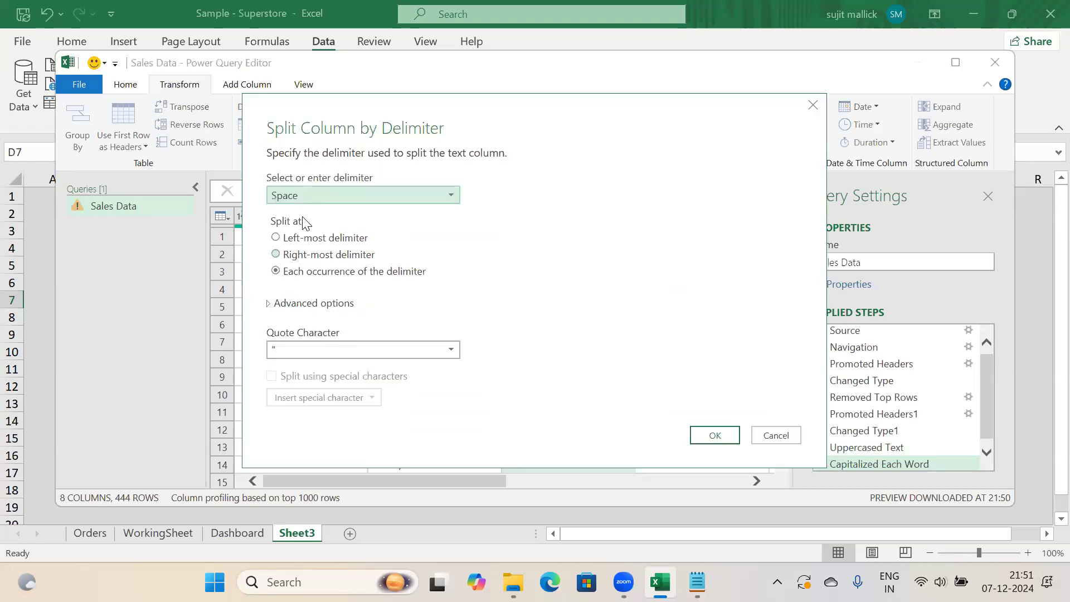
Split Type at the left-most space into Type.1 and Type.2, then minimise the editor and return to Dashboard
left_click(276, 237)
left_click(716, 436)
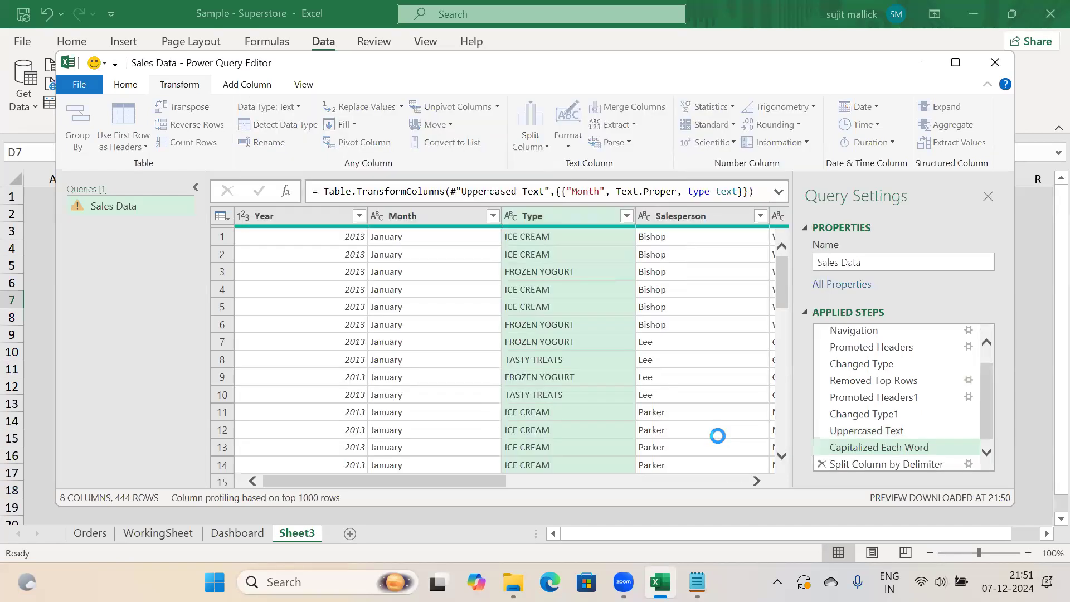
left_click(535, 214)
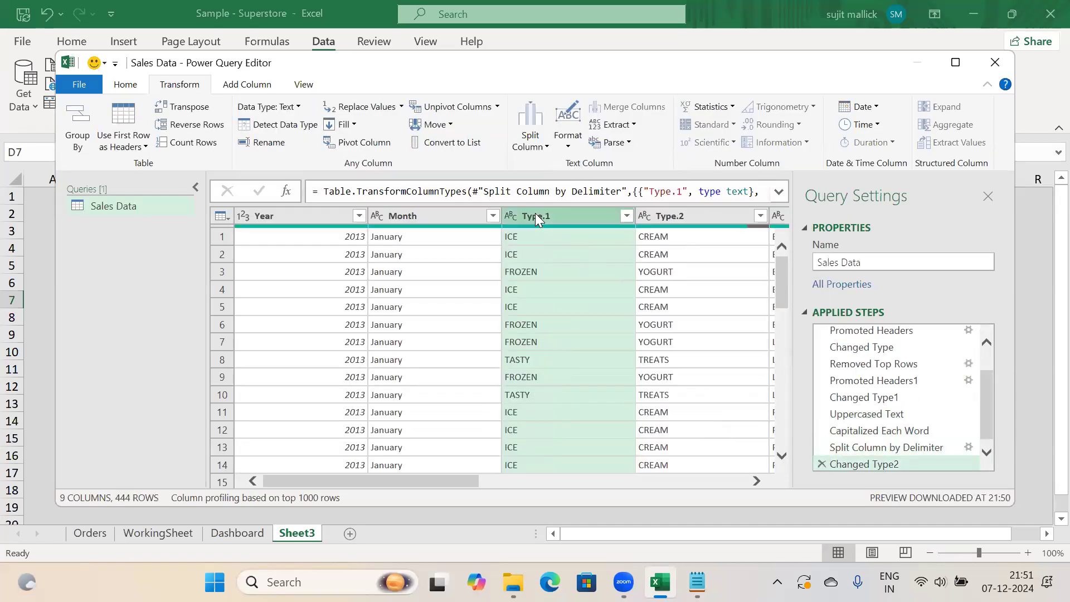
left_click_drag(477, 481, 799, 474)
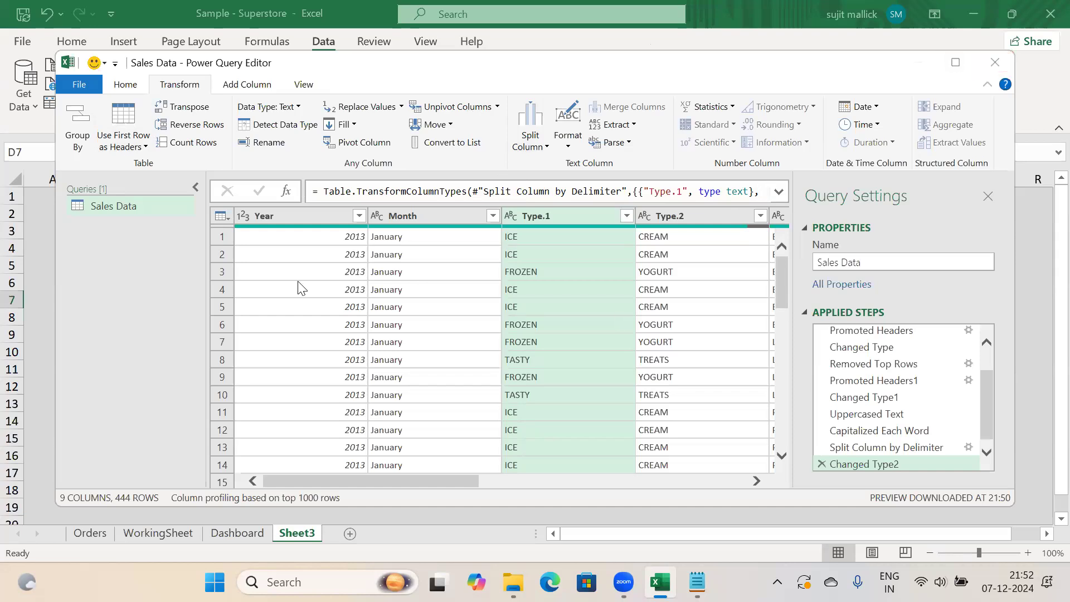
left_click(919, 62)
key("ctrl+Page_Up")
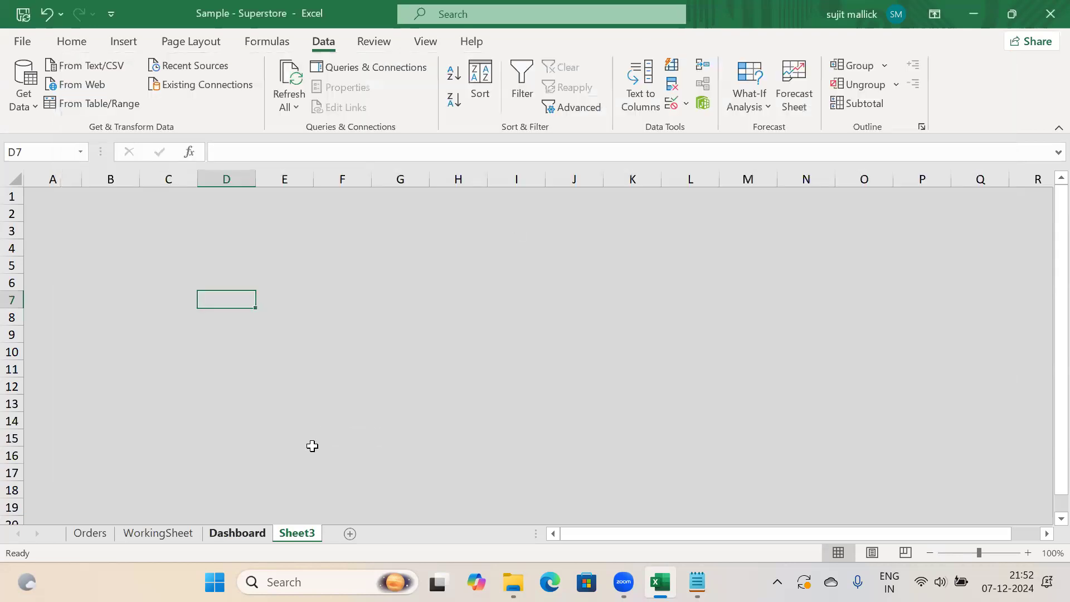
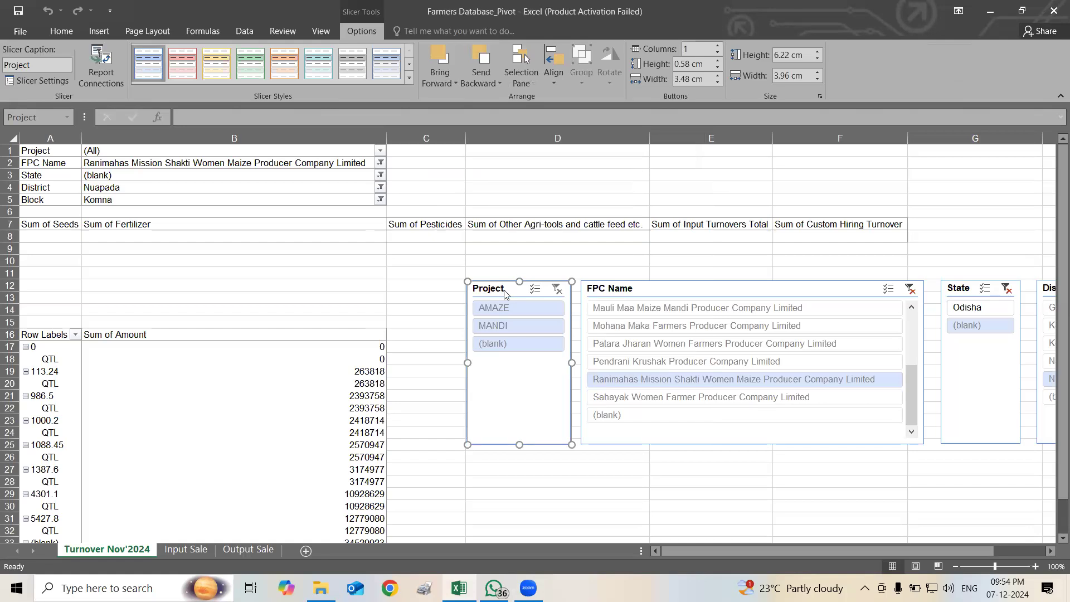
right_click(505, 294)
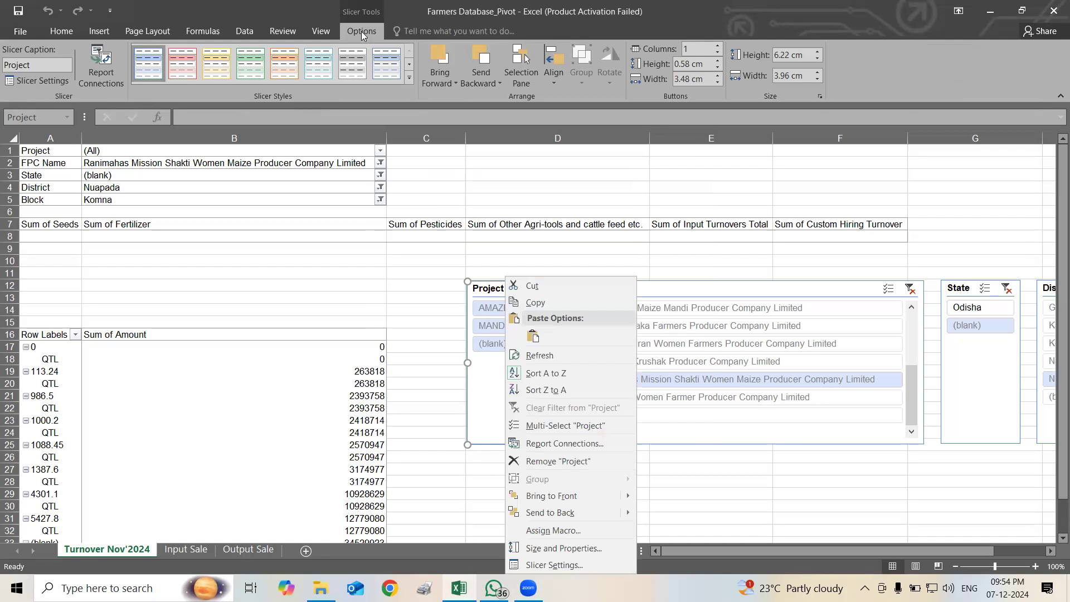
key("Escape")
key("Tab")
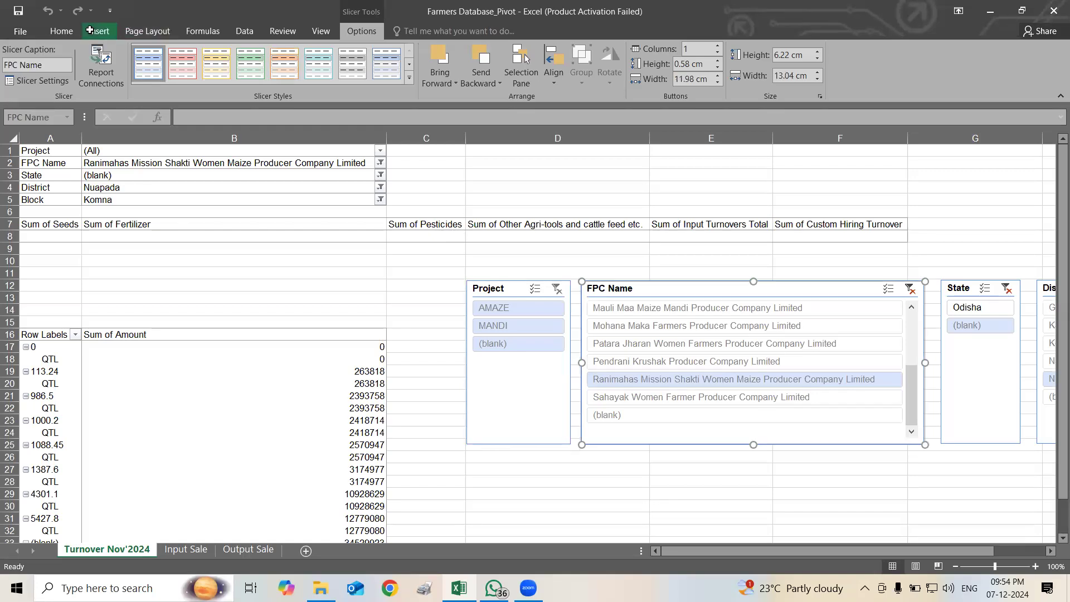
left_click(96, 31)
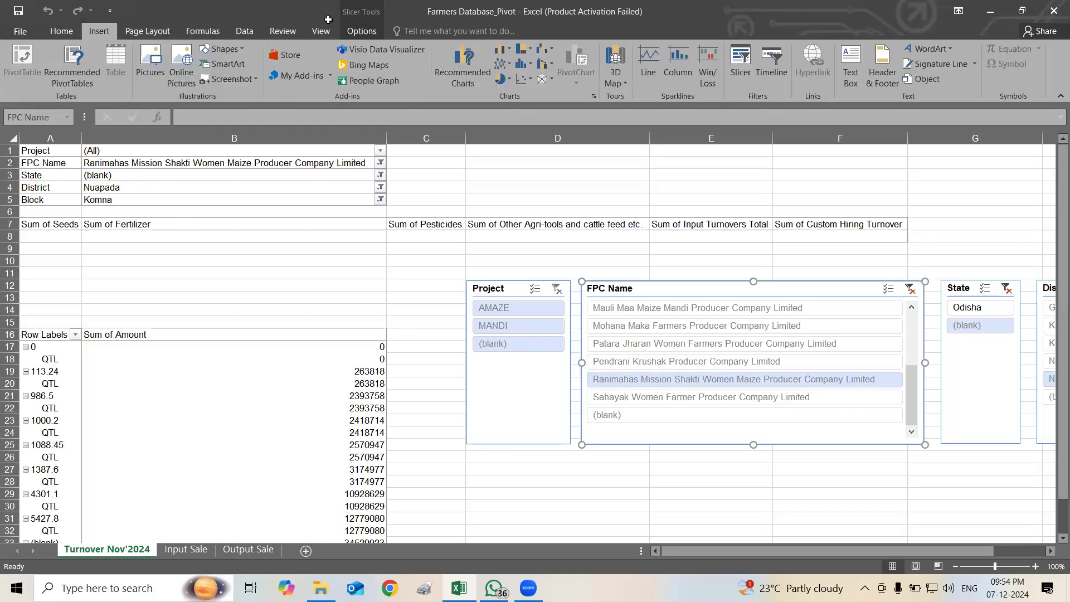
left_click(359, 32)
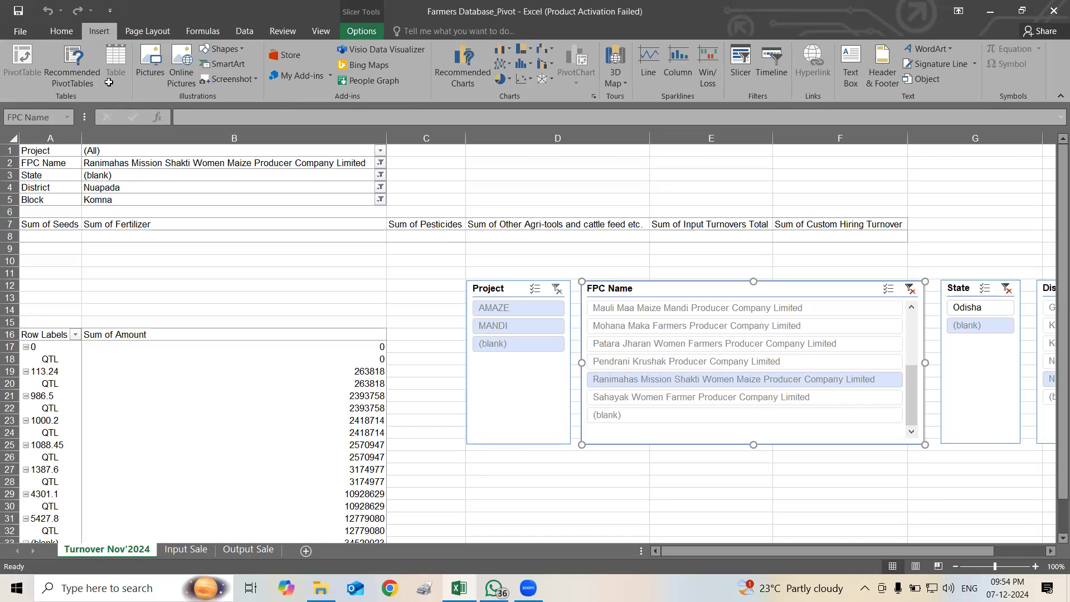
left_click(89, 69)
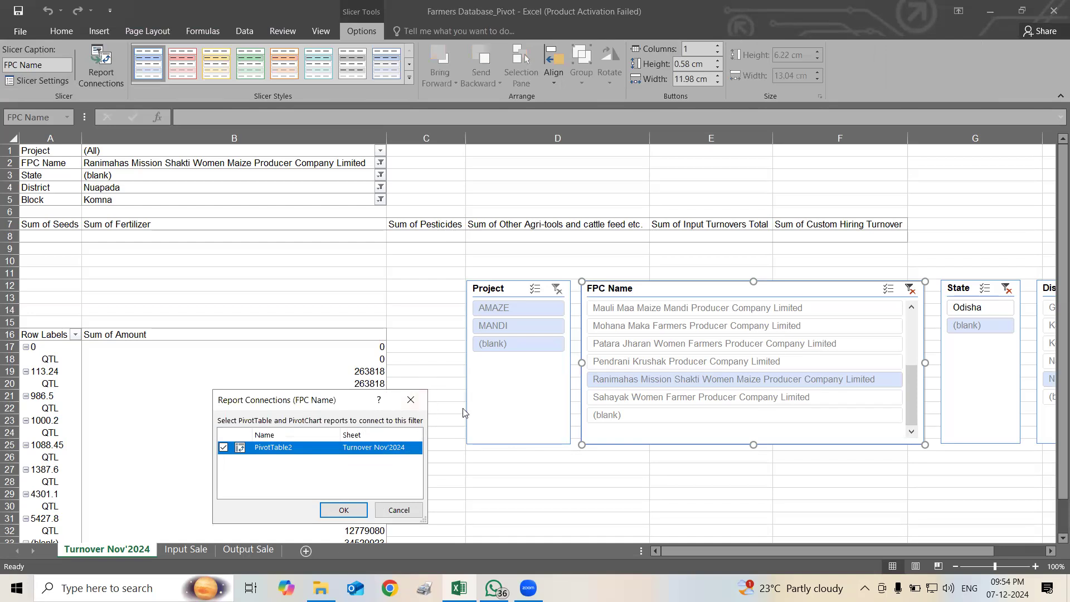
left_click(406, 509)
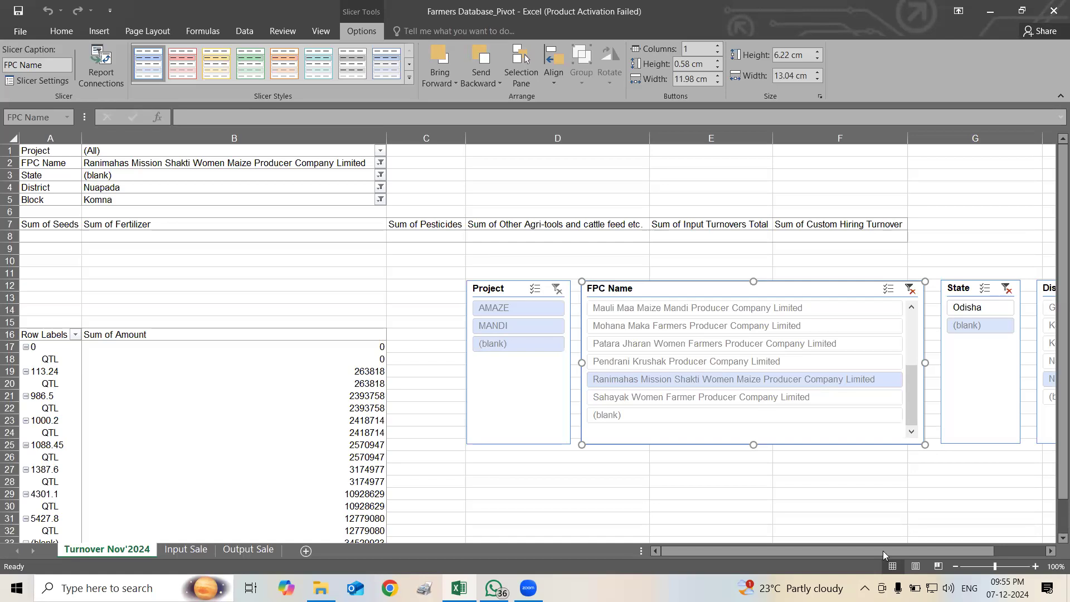
Glance at the Input Sale data, then filter the Turnover Nov'2024 pivot to the MANDI project
mouse_move(883, 551)
left_mouse_down()
mouse_move(932, 544)
mouse_move(865, 548)
left_mouse_up()
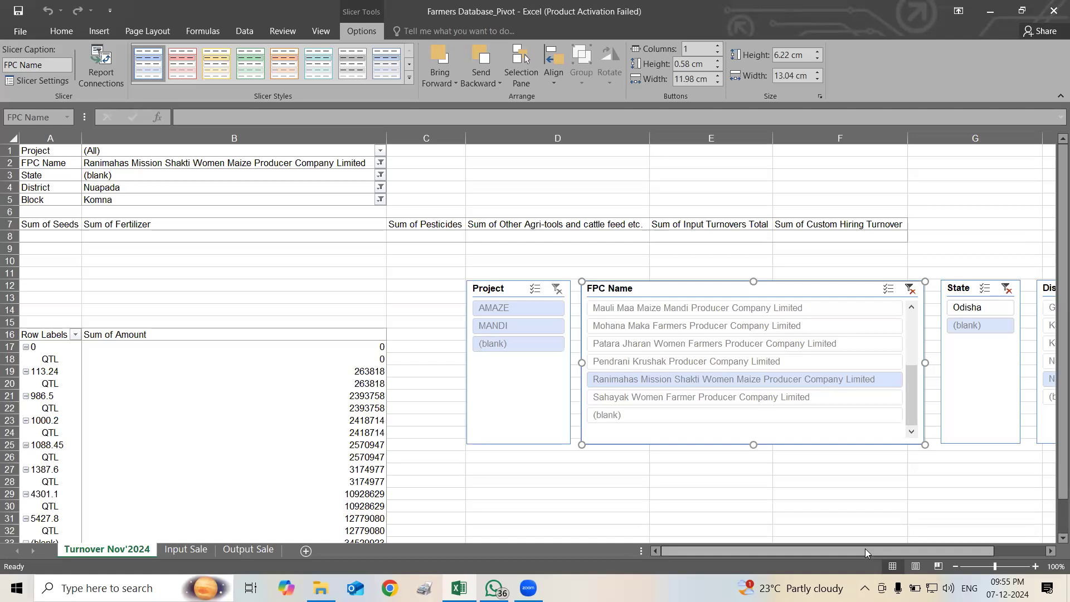
left_click(198, 551)
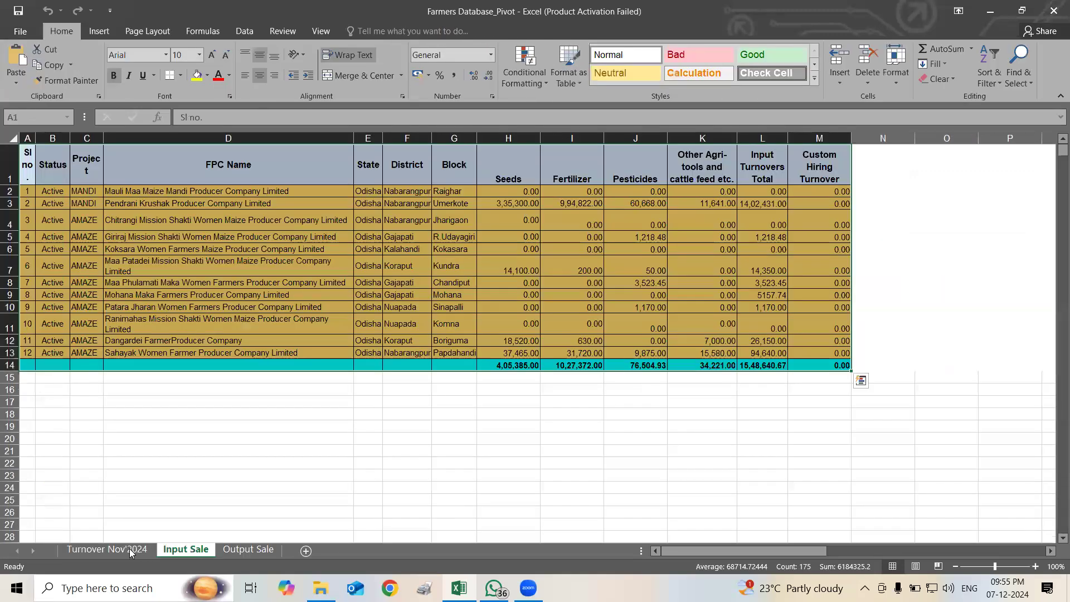
left_click(129, 552)
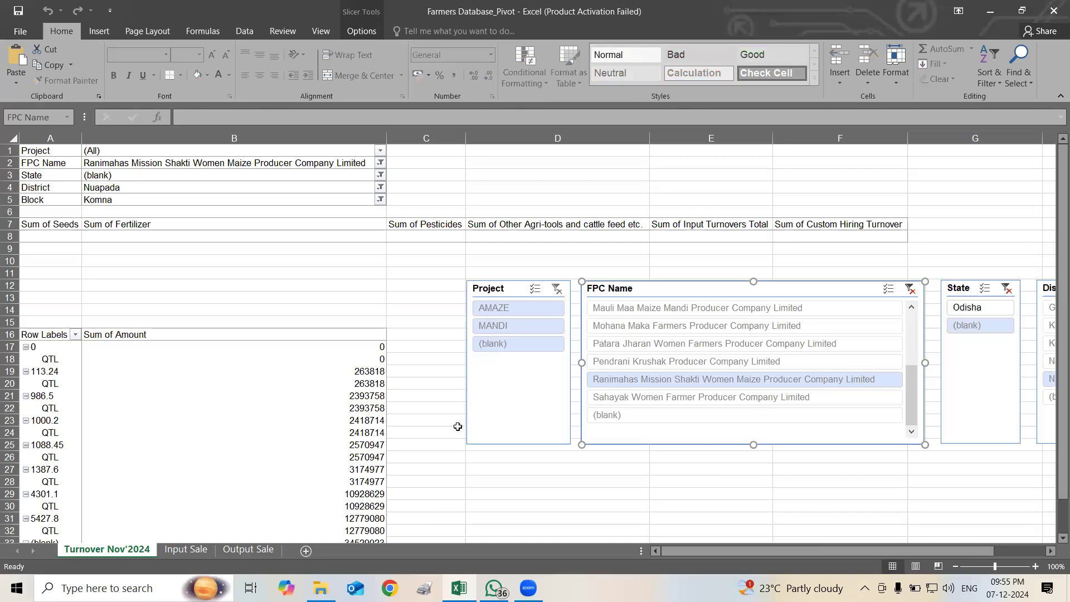
left_click(506, 327)
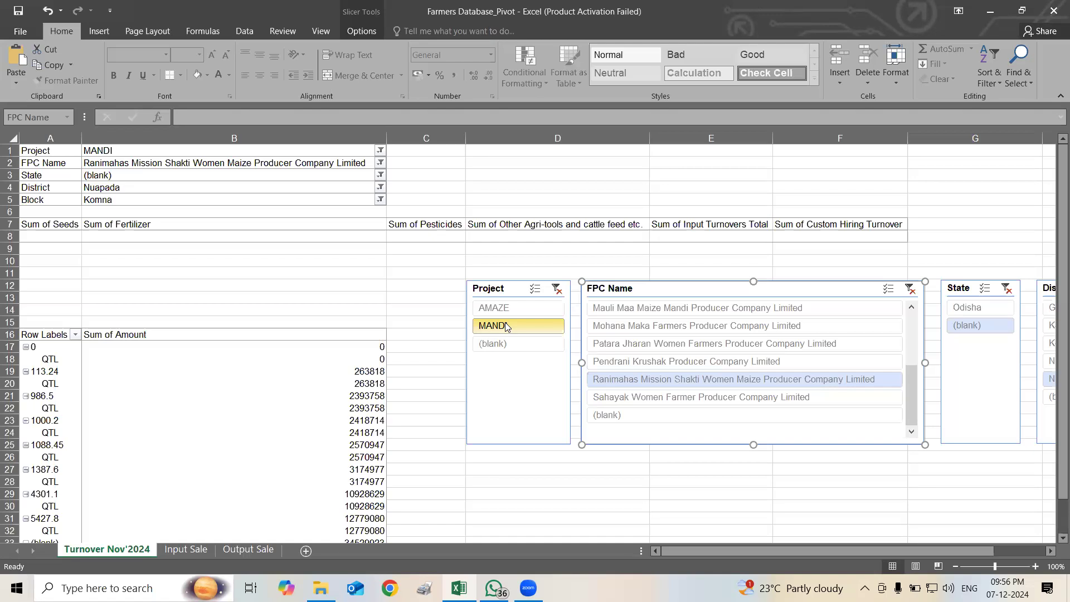
Compare the Project column on the Output Sale and Input Sale sheets, then return to the pivot
left_click(246, 551)
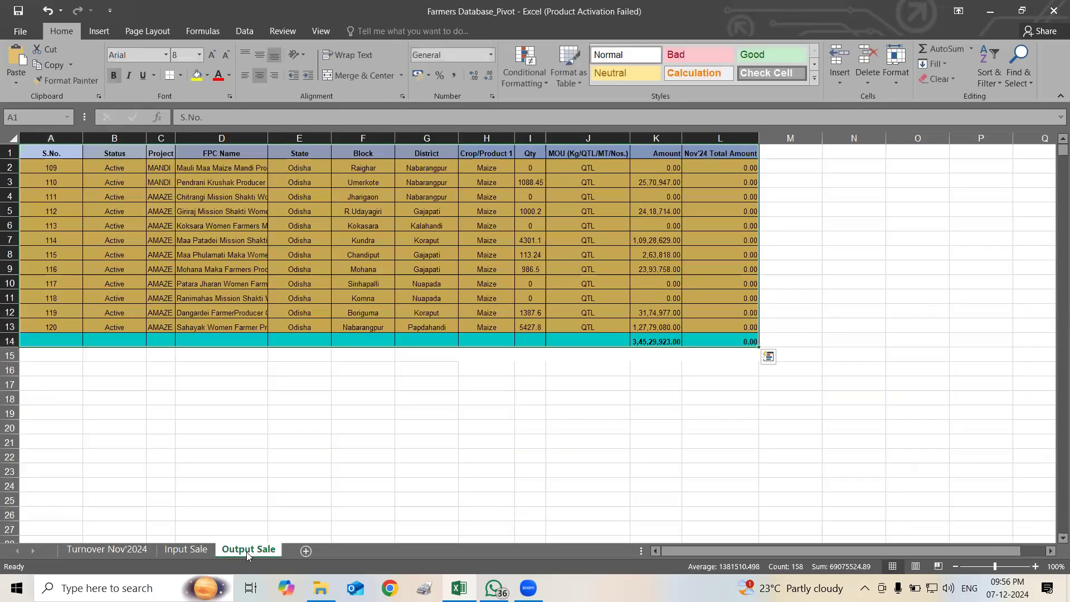
left_click(160, 153)
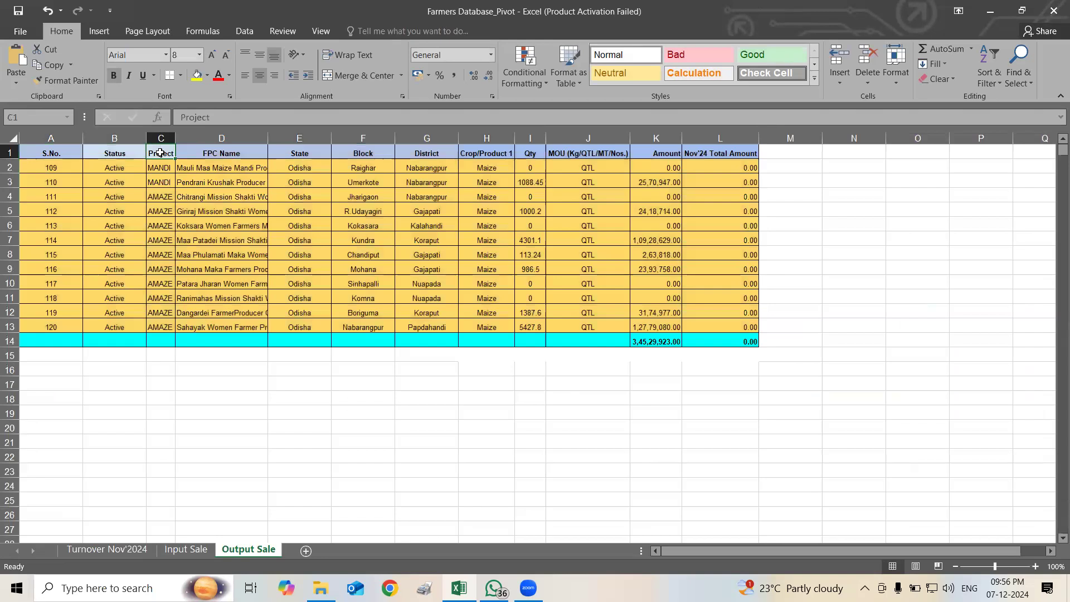
left_click(187, 550)
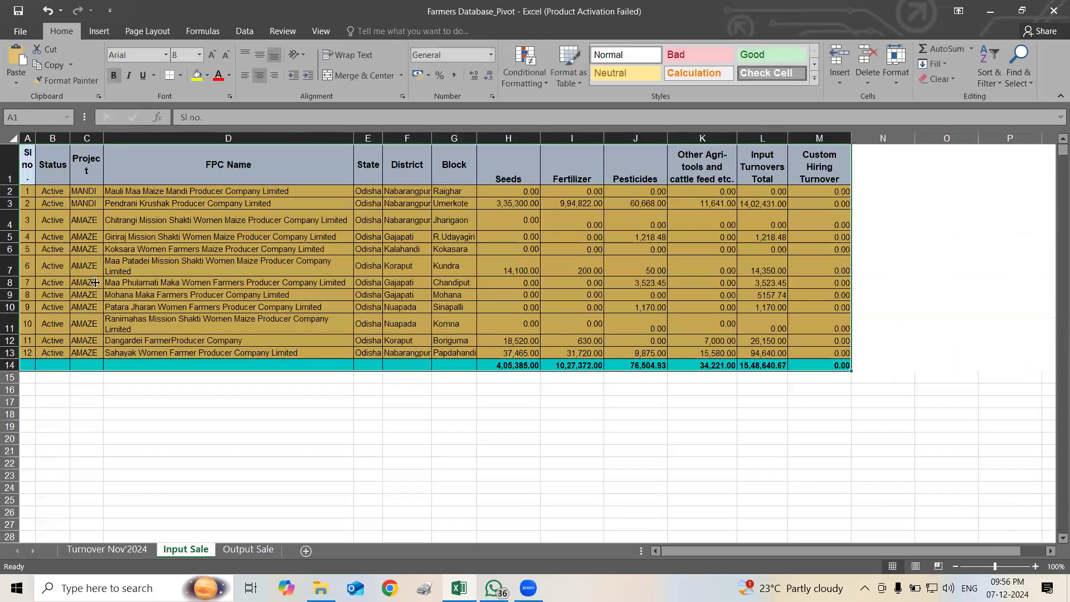
left_click(81, 155)
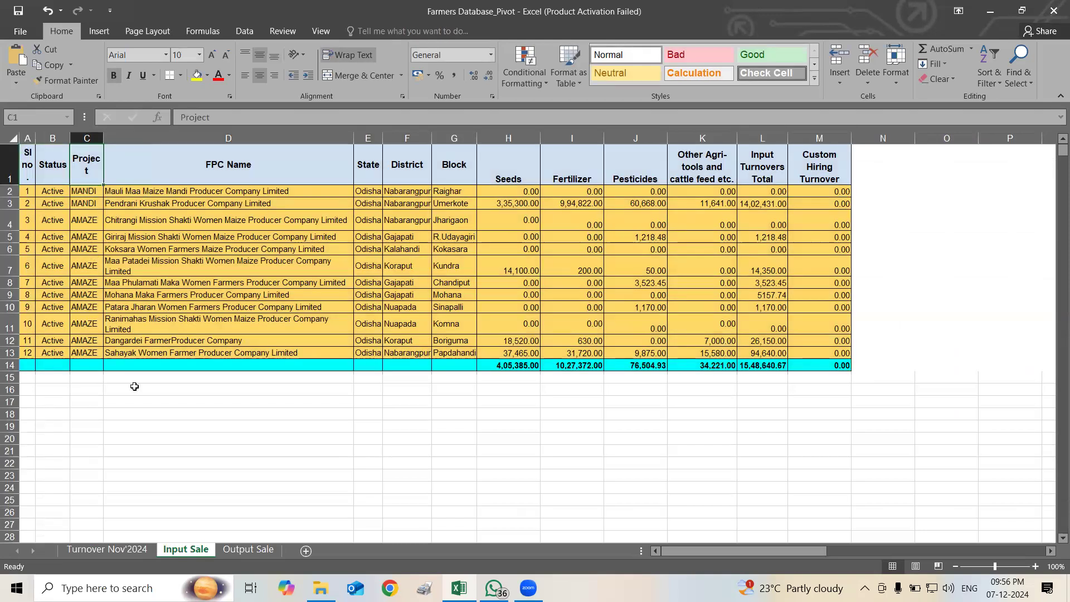
left_click(111, 551)
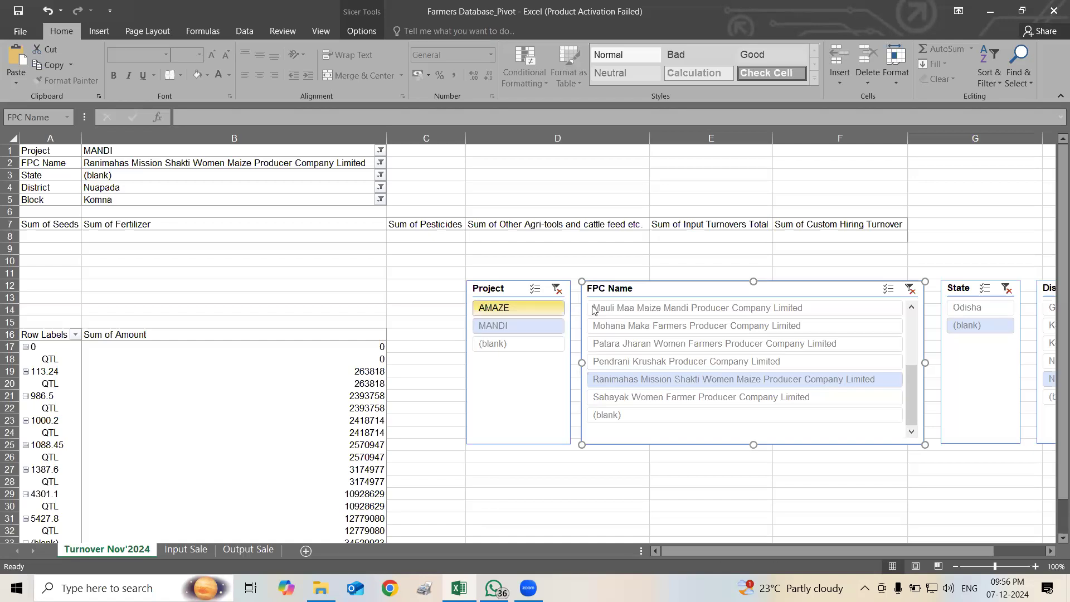
Filter the pivot to FPC Mauli Maa Maize Mandi Producer Company Limited and Project (blank), then minimise Excel
left_click(609, 310)
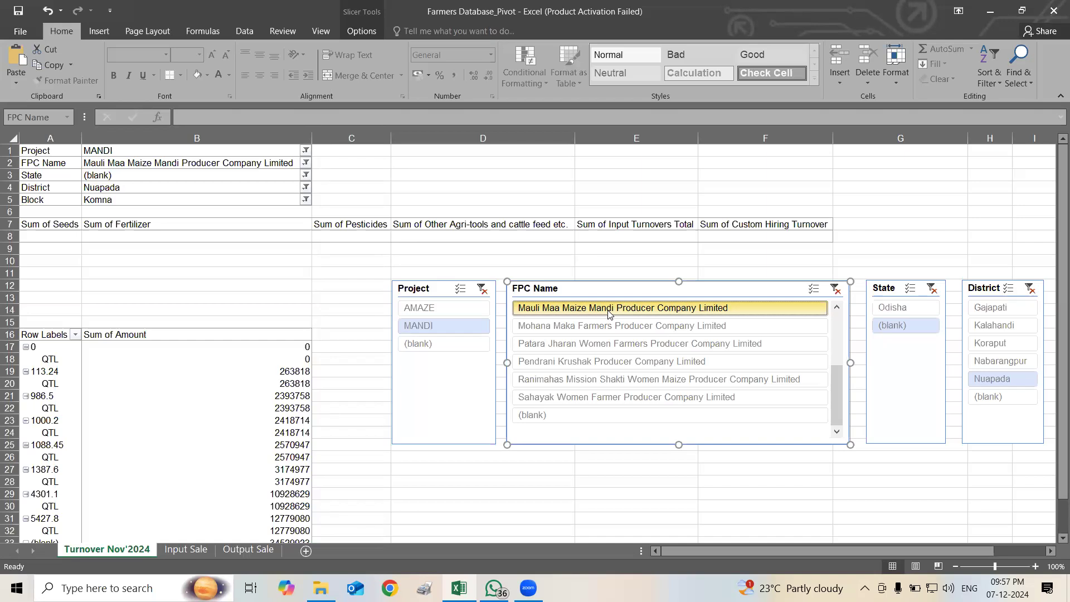
left_click(459, 343)
right_click(458, 342)
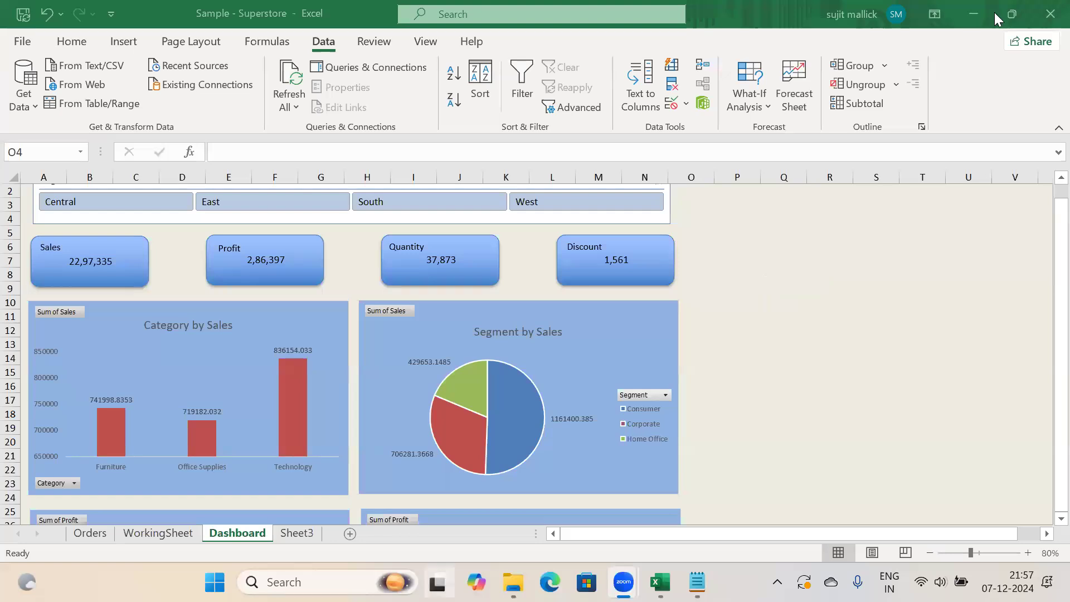
left_click(980, 14)
Search Bing for 'star schema' and show the image results
key("super+d")
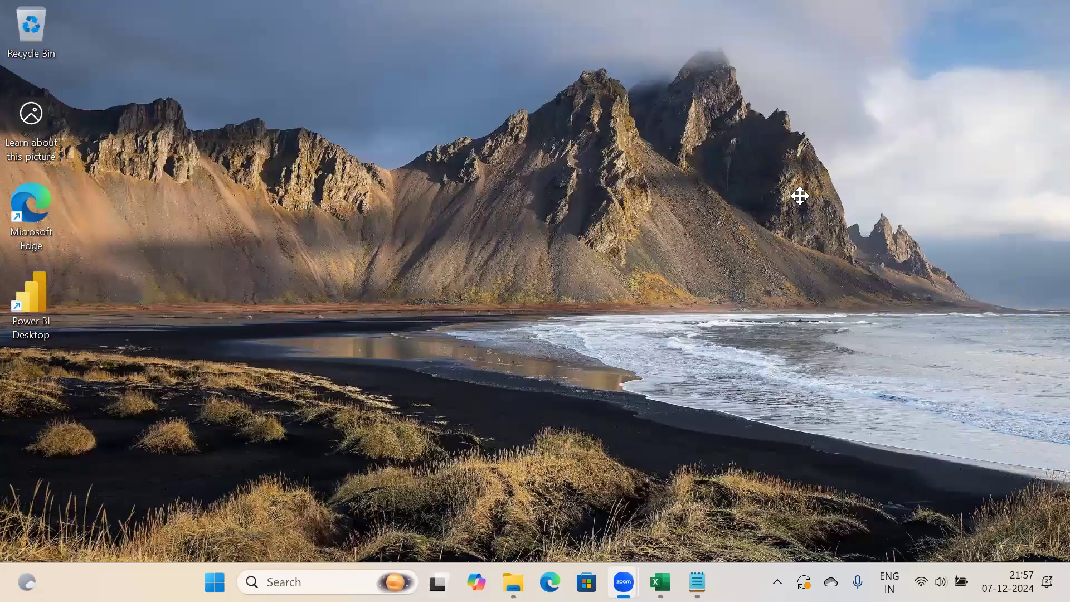
type("ta")
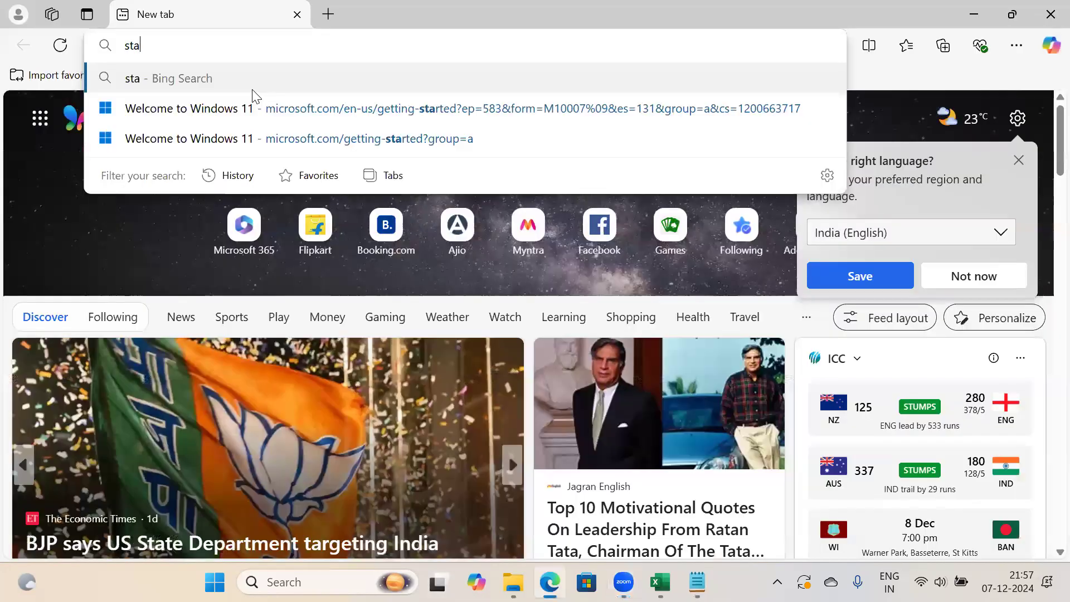
type("r sch")
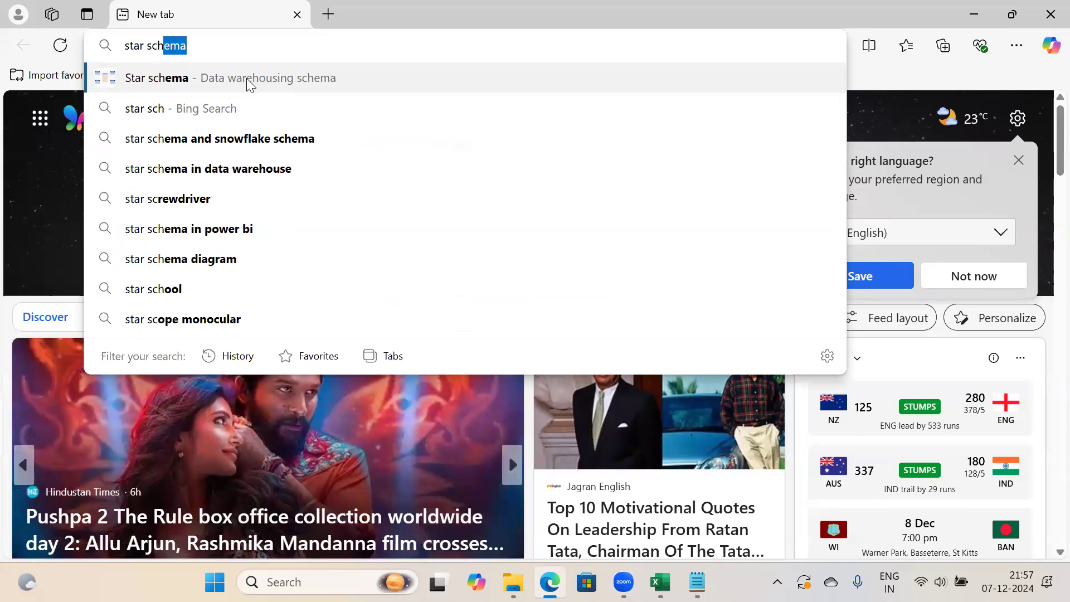
type("em")
key("BackSpace")
type("ema")
left_click(247, 78)
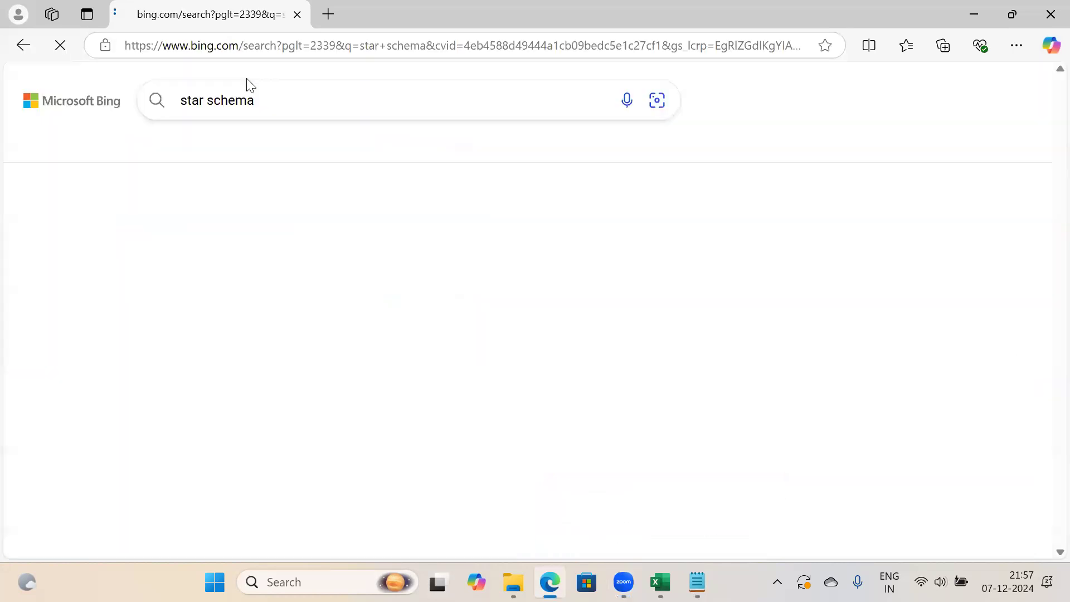
left_click(343, 155)
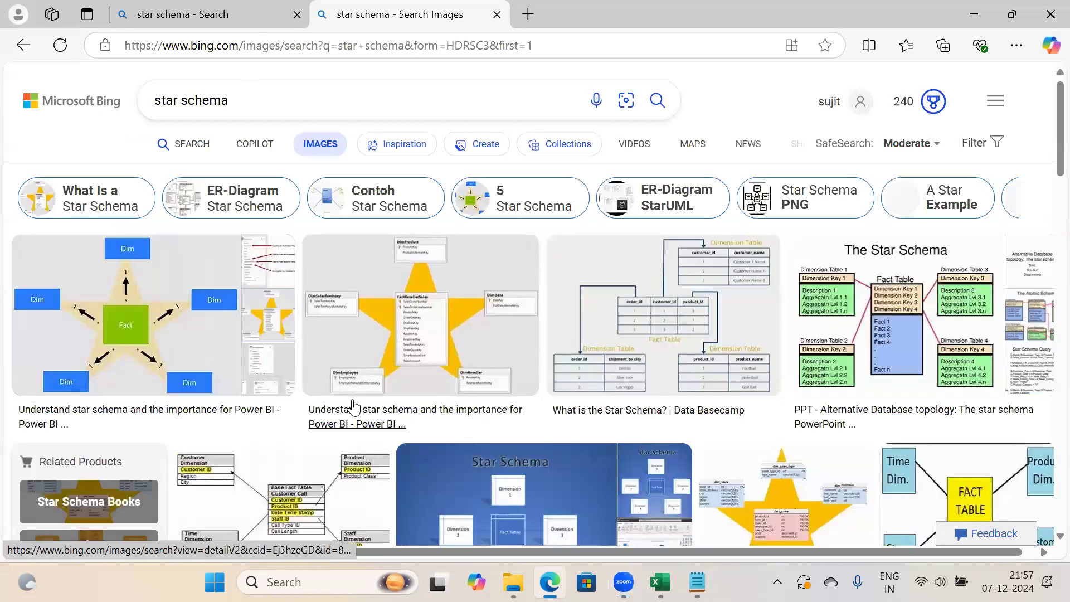
Open the OLAP star schema example image at full size, close the Chapter 11 page, and return to Excel
left_click(899, 319)
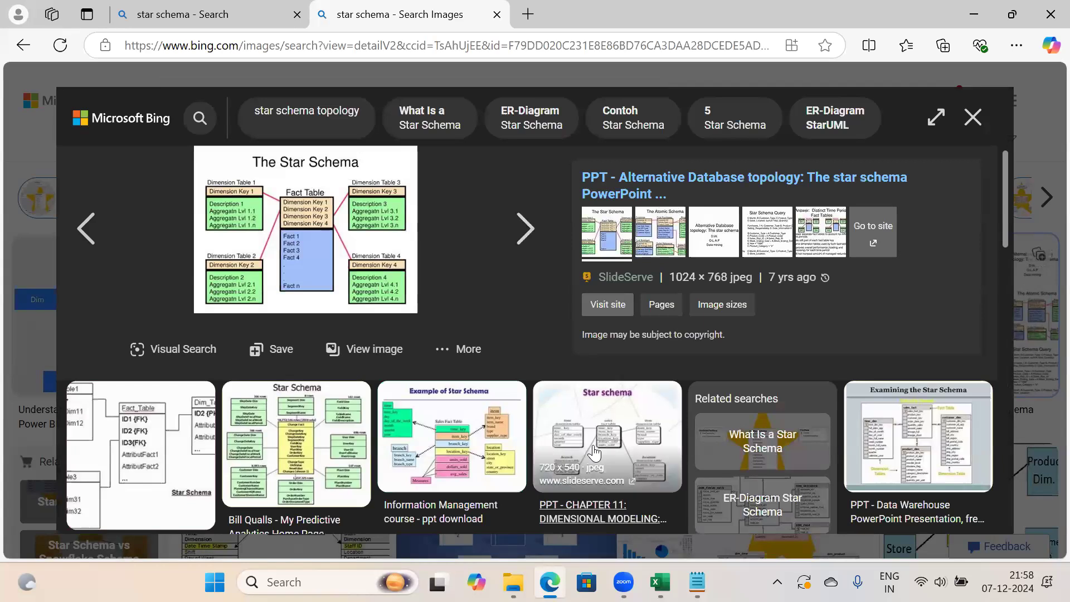
left_click(589, 447)
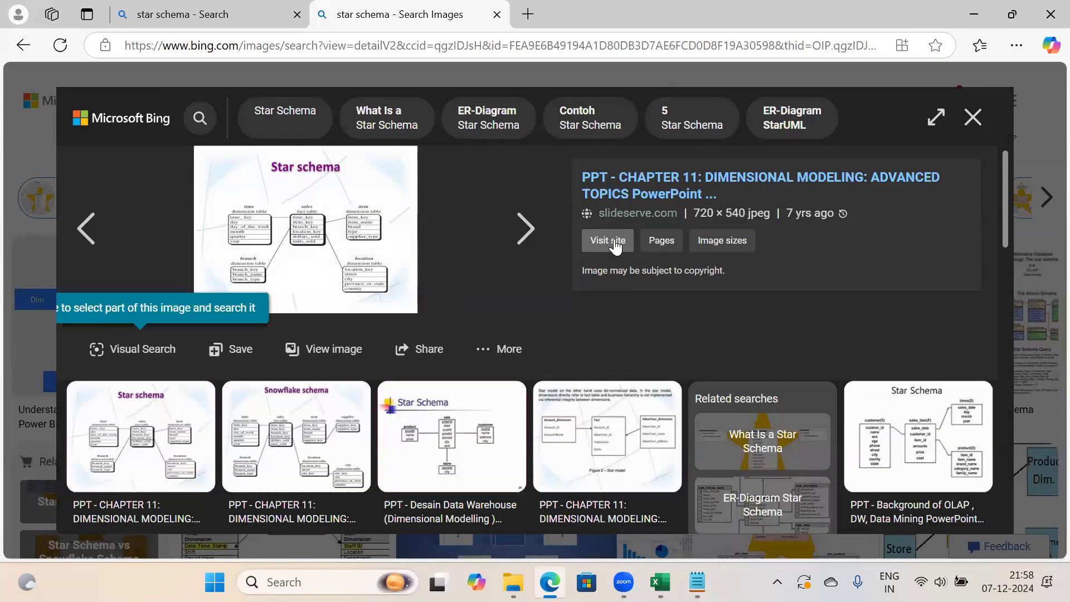
left_click(615, 244)
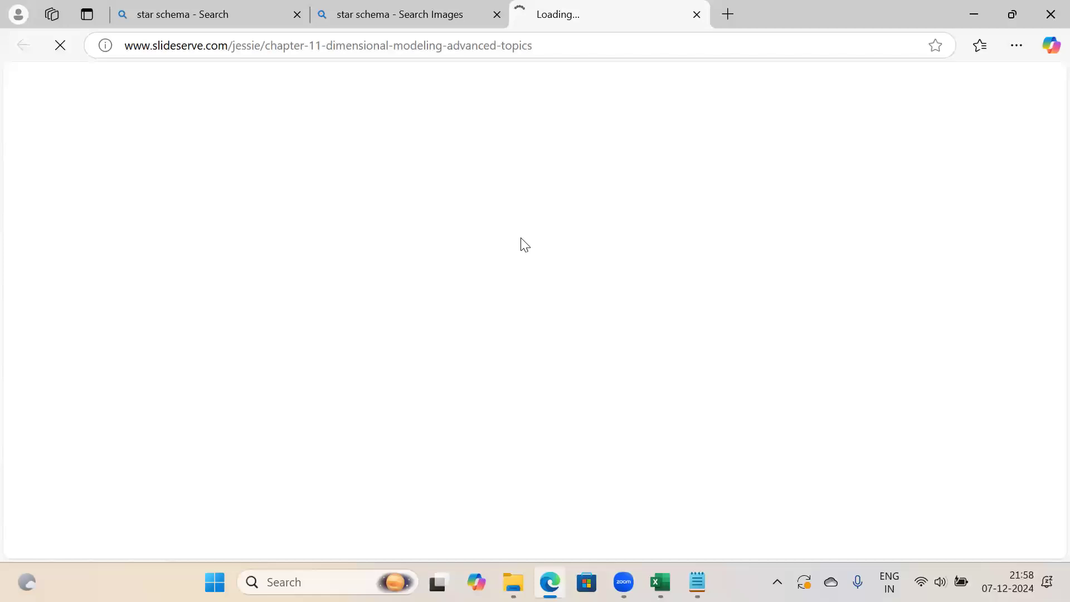
left_click(400, 7)
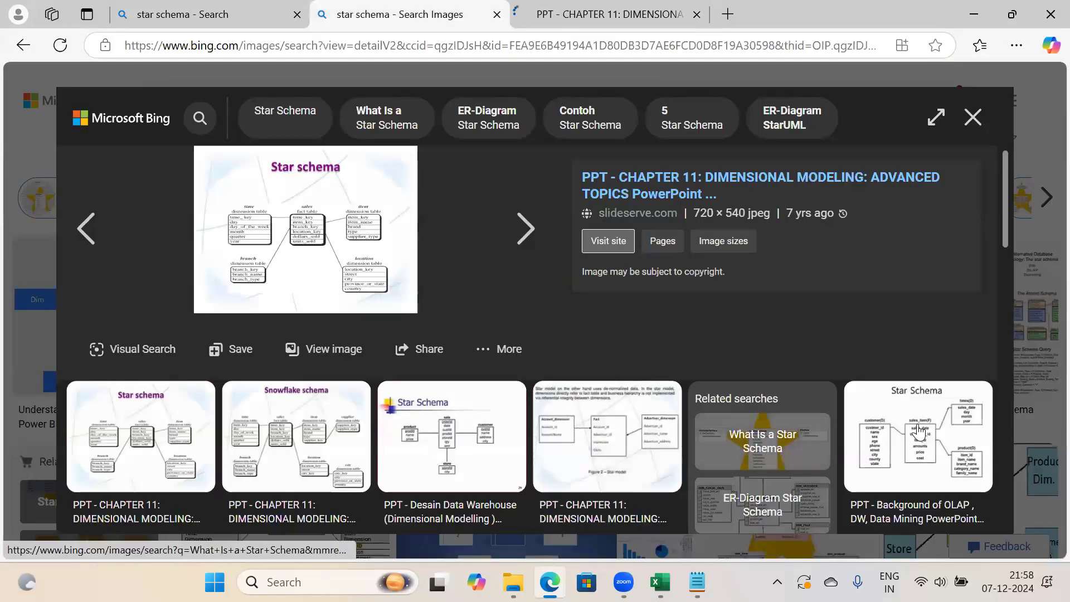
left_click(918, 433)
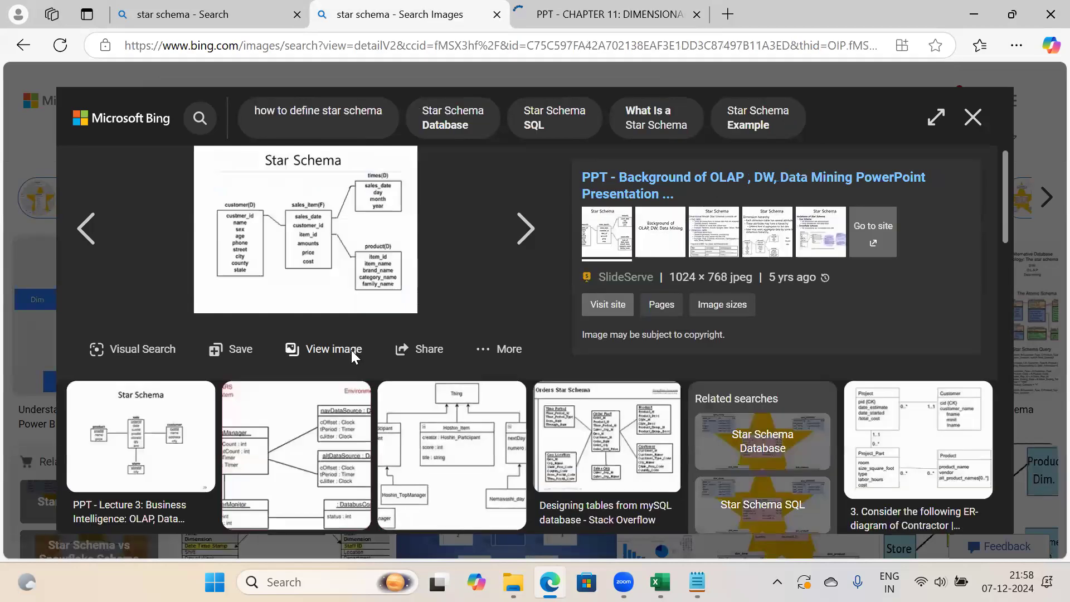
left_click(352, 351)
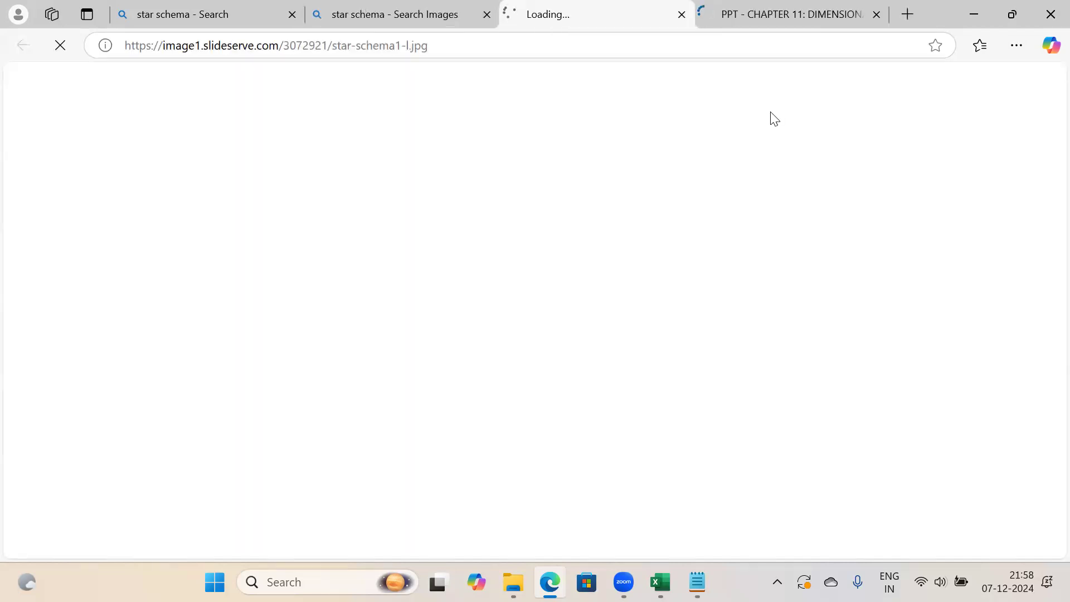
left_click(877, 15)
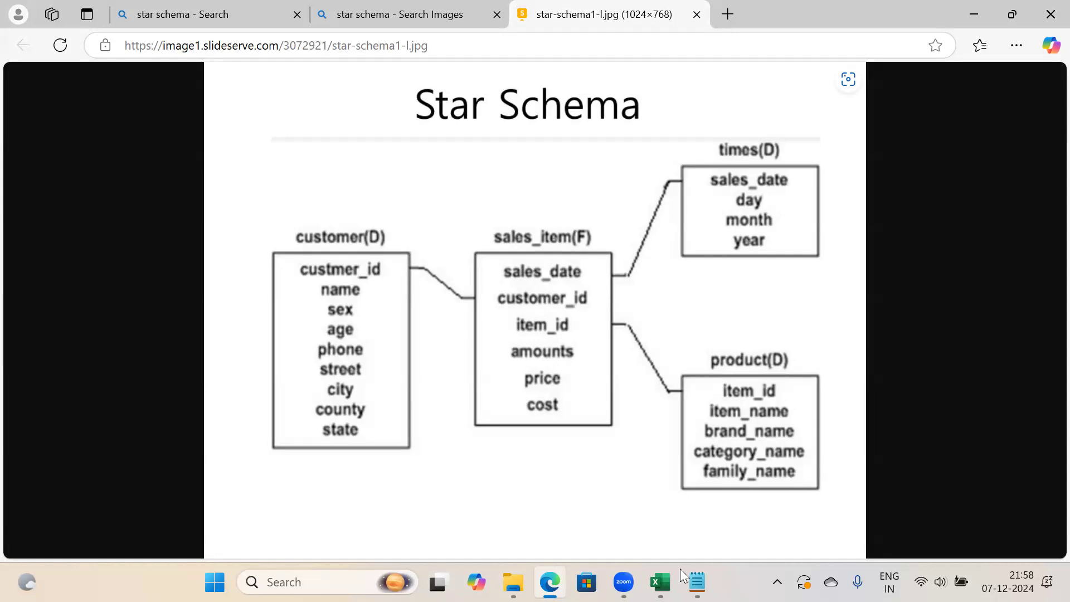
left_click(661, 582)
On Sheet3, apply All Borders to F5:H13, F16:H24 and K11:K16
left_click(297, 533)
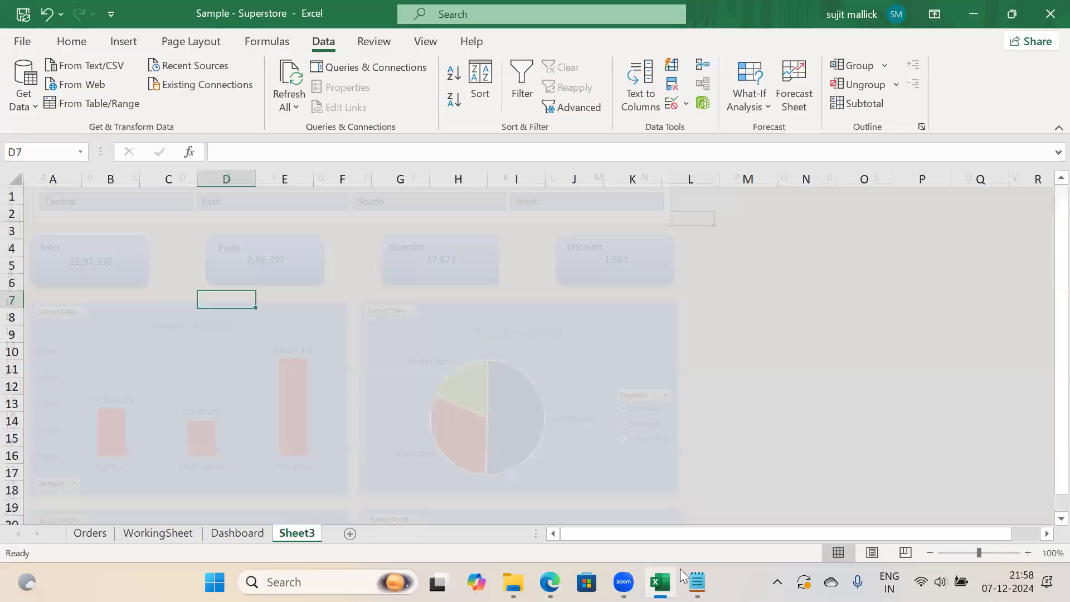
mouse_move(317, 269)
left_mouse_down()
mouse_move(456, 375)
mouse_move(482, 412)
left_mouse_up()
left_click(72, 43)
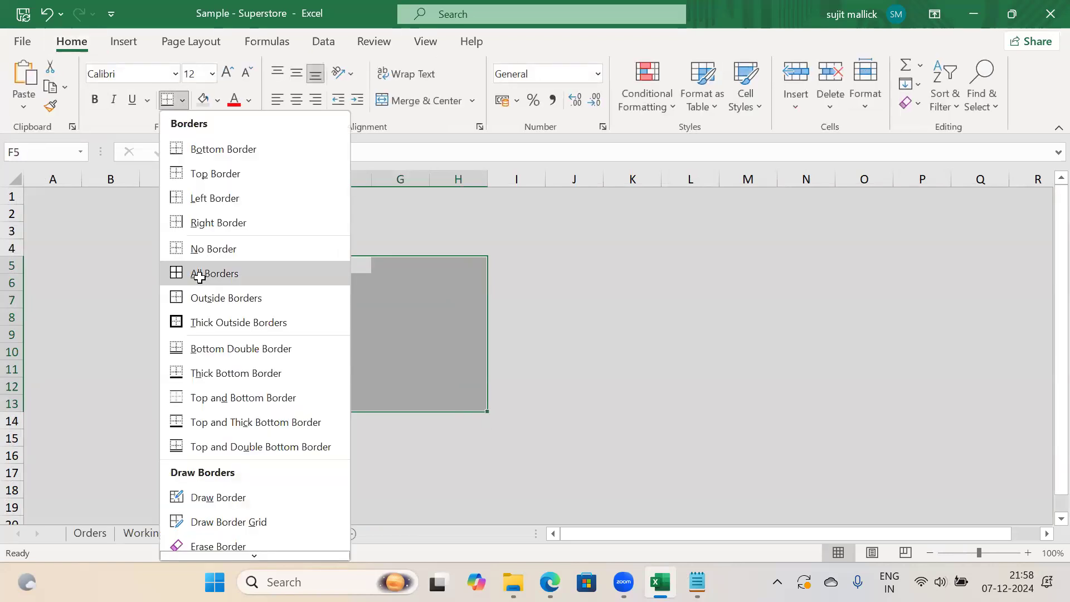
left_click(200, 272)
left_click(574, 315)
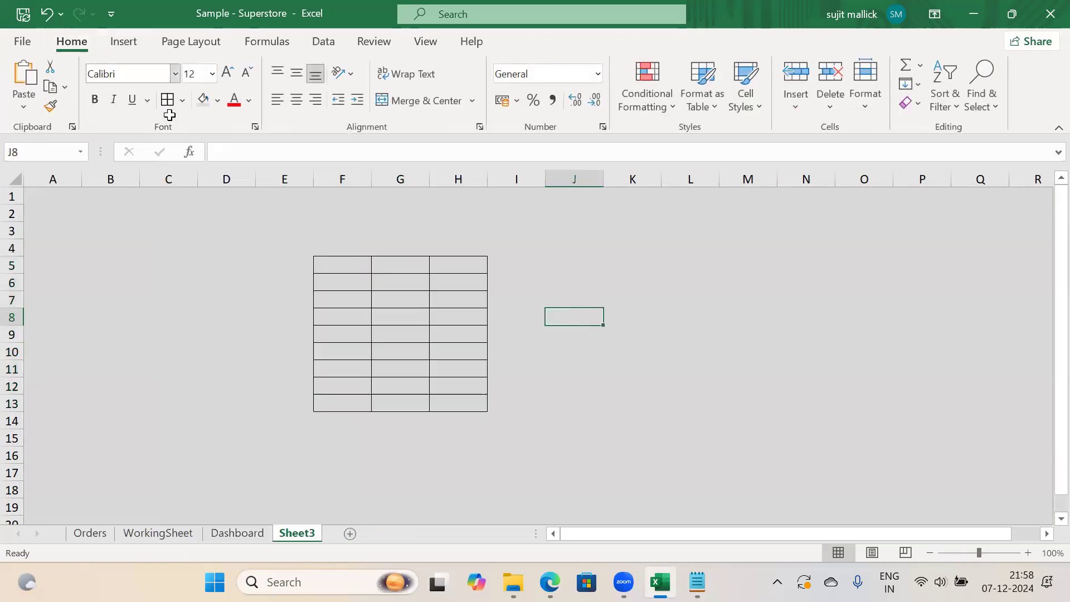
left_click_drag(1045, 275, 1047, 414)
left_click_drag(320, 444, 471, 349)
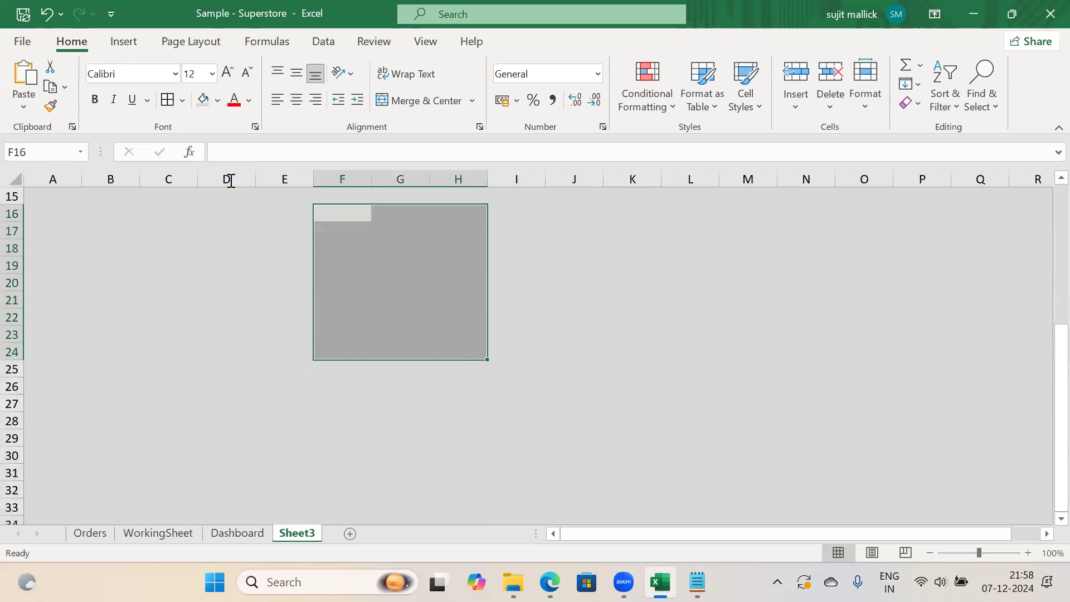
left_click(167, 100)
left_click_drag(1047, 367, 1045, 238)
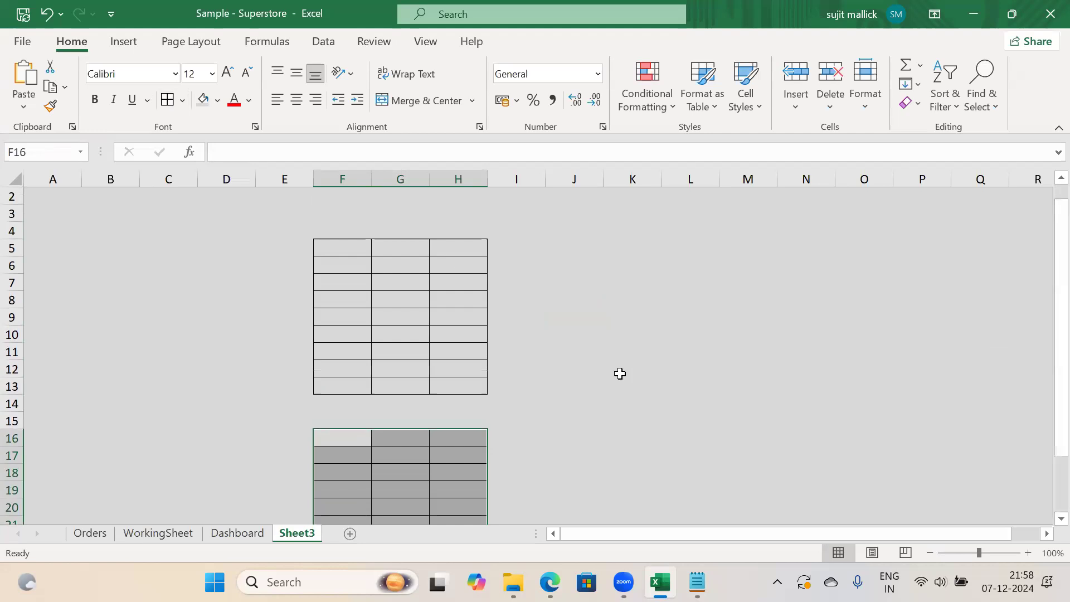
left_click_drag(639, 356, 649, 444)
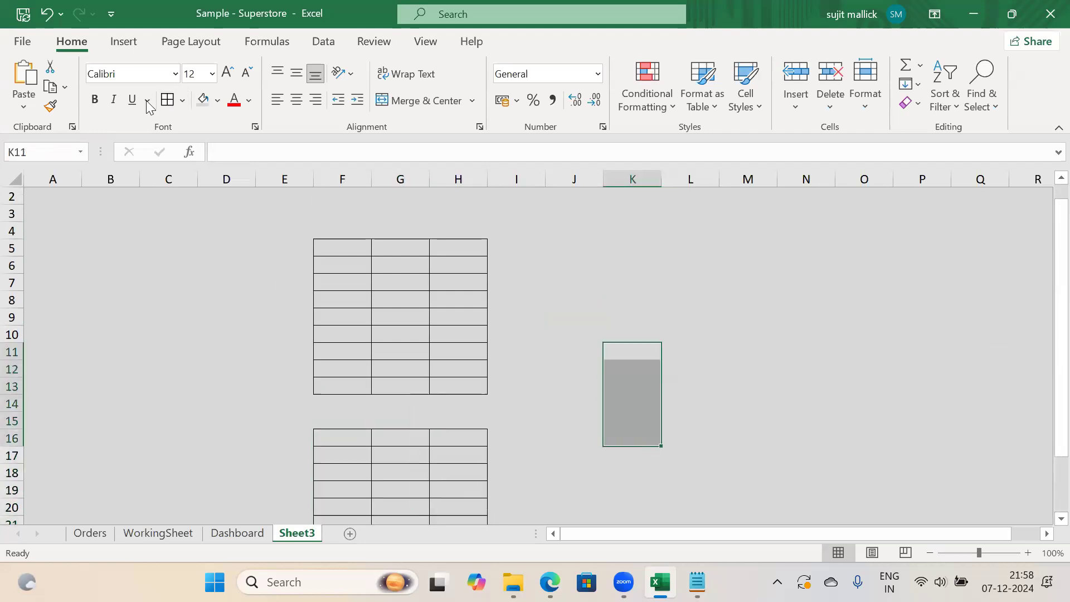
left_click(167, 99)
Enter the label 'Project' in K10, H5 and H16
left_click(631, 331)
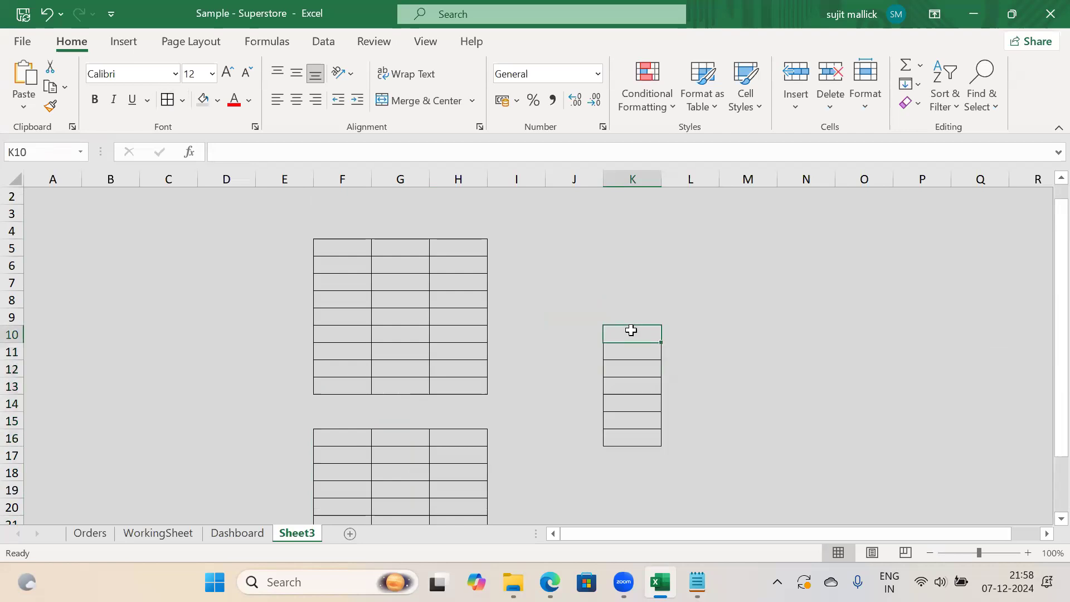
type("Project")
key("Return")
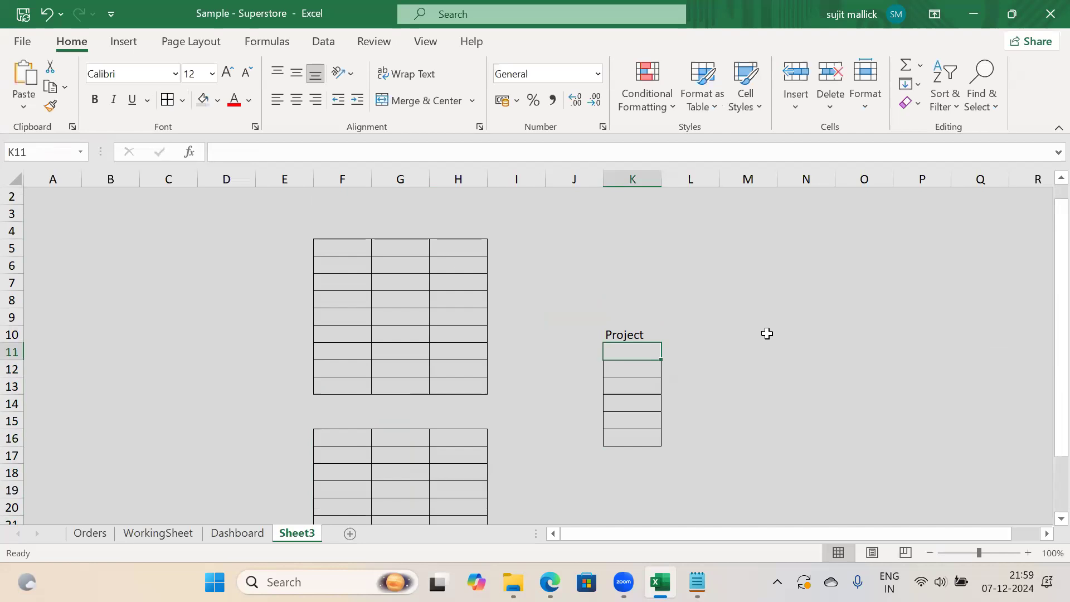
left_click(767, 334)
left_click_drag(399, 265, 399, 388)
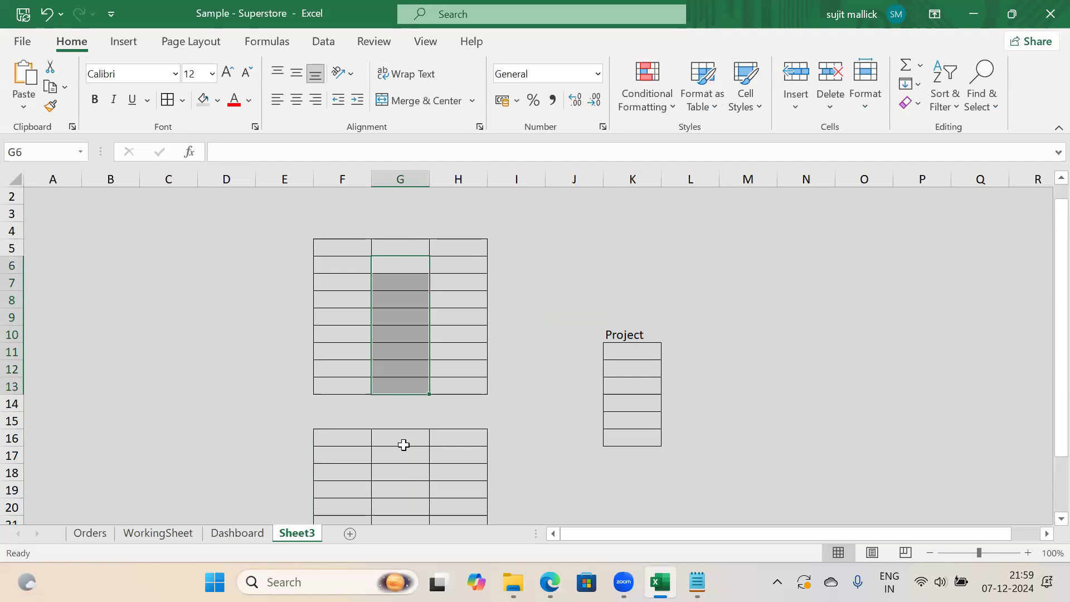
left_click(456, 253)
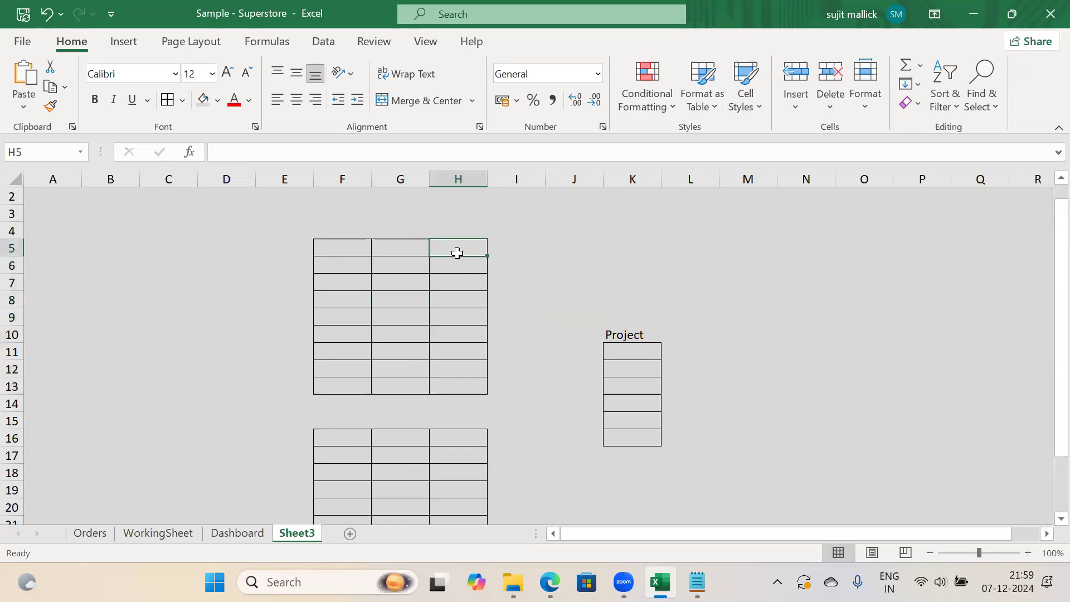
type("Project")
key("Return")
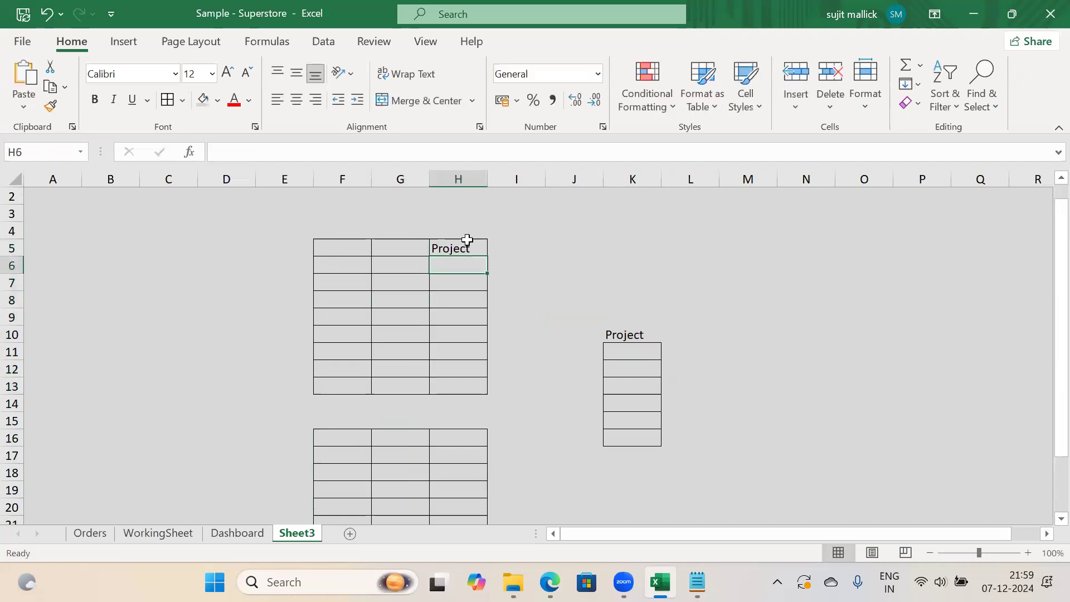
left_click(450, 430)
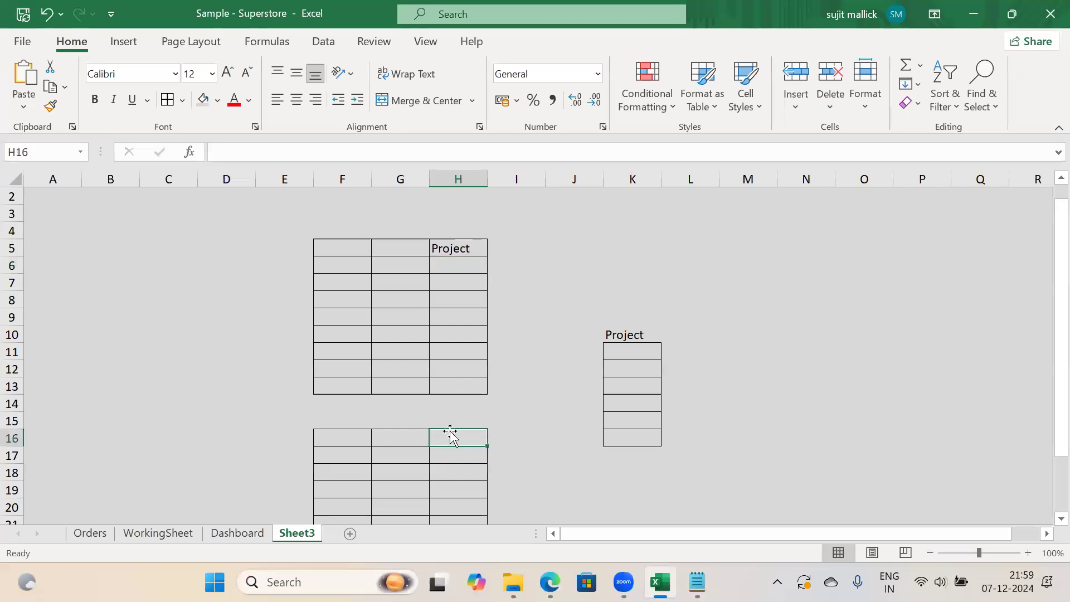
type("Project")
key("Return")
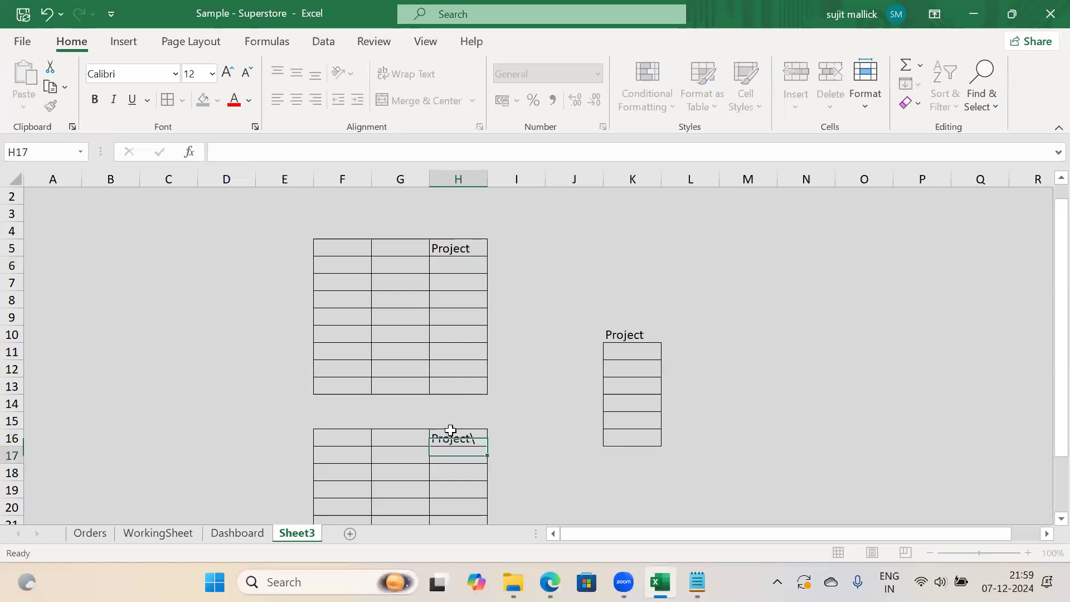
left_click(451, 430)
left_click(690, 278)
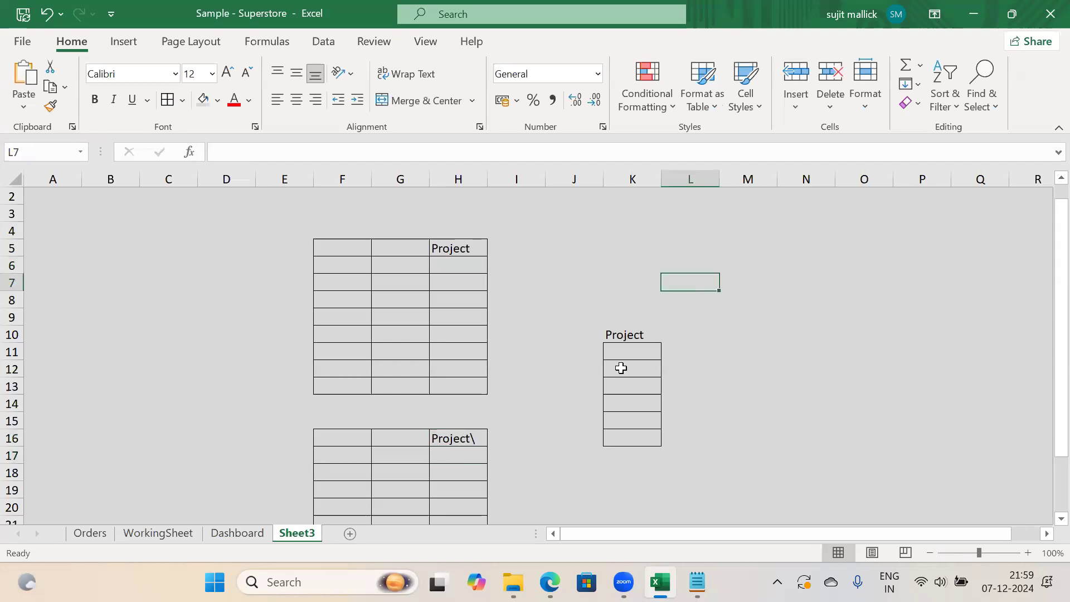
Draw straight-line arrows from the K10 Project heading to the Project labels in H5 and H16
left_click(125, 44)
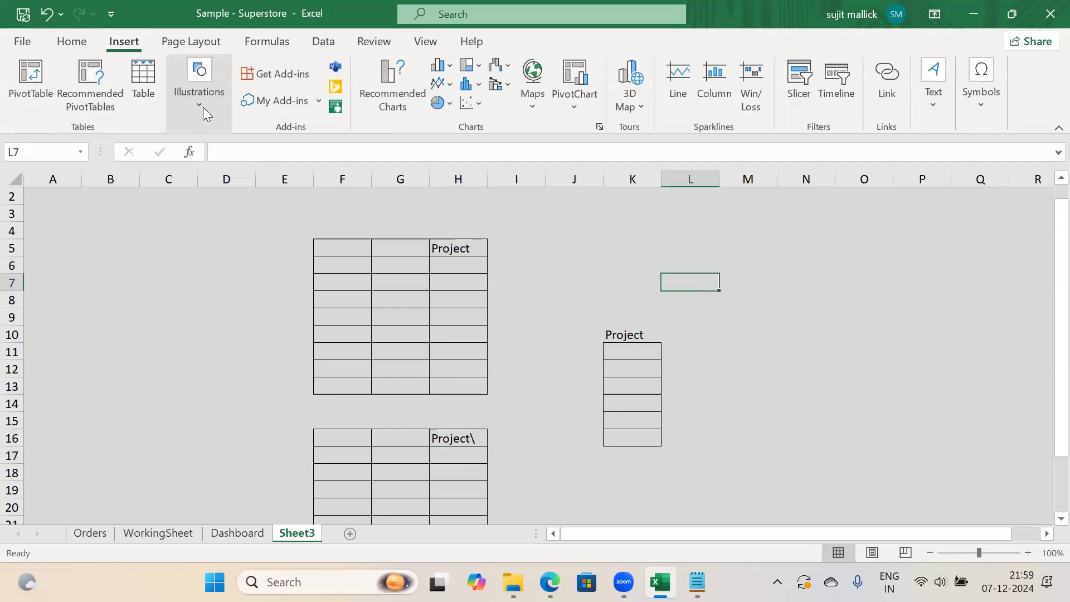
left_click(207, 126)
left_click(230, 178)
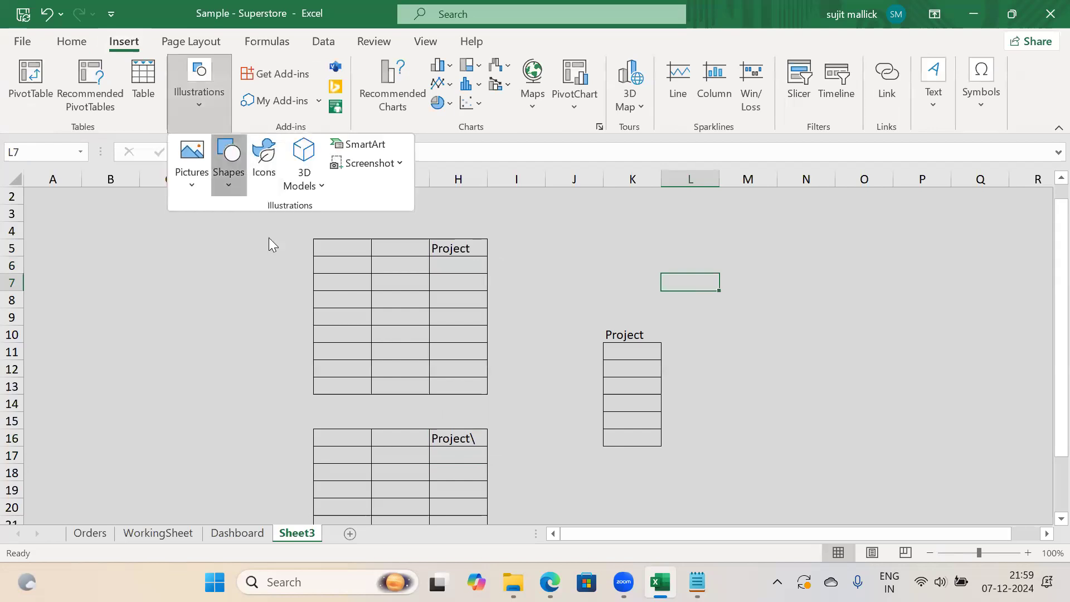
left_click(256, 234)
left_click_drag(604, 334, 476, 247)
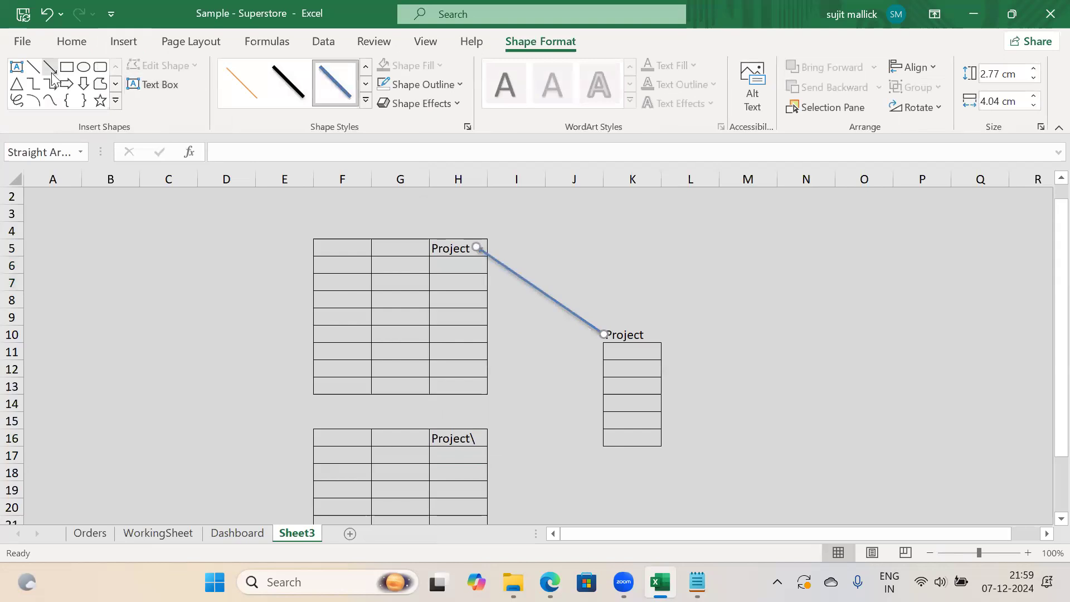
left_click_drag(604, 342, 480, 439)
left_click_drag(628, 339, 626, 440)
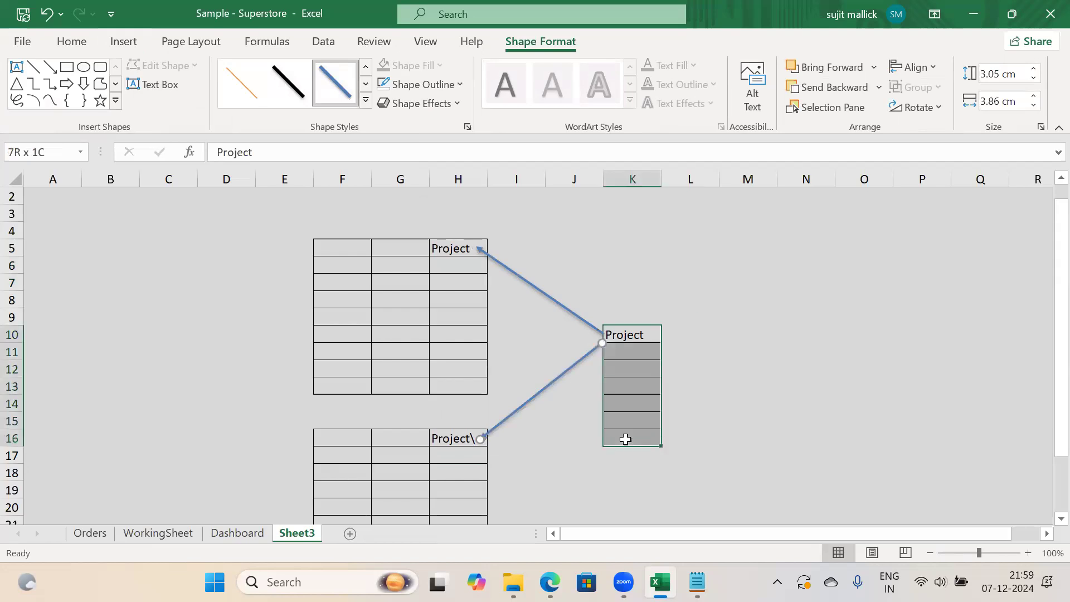
left_click(790, 345)
left_click(621, 369)
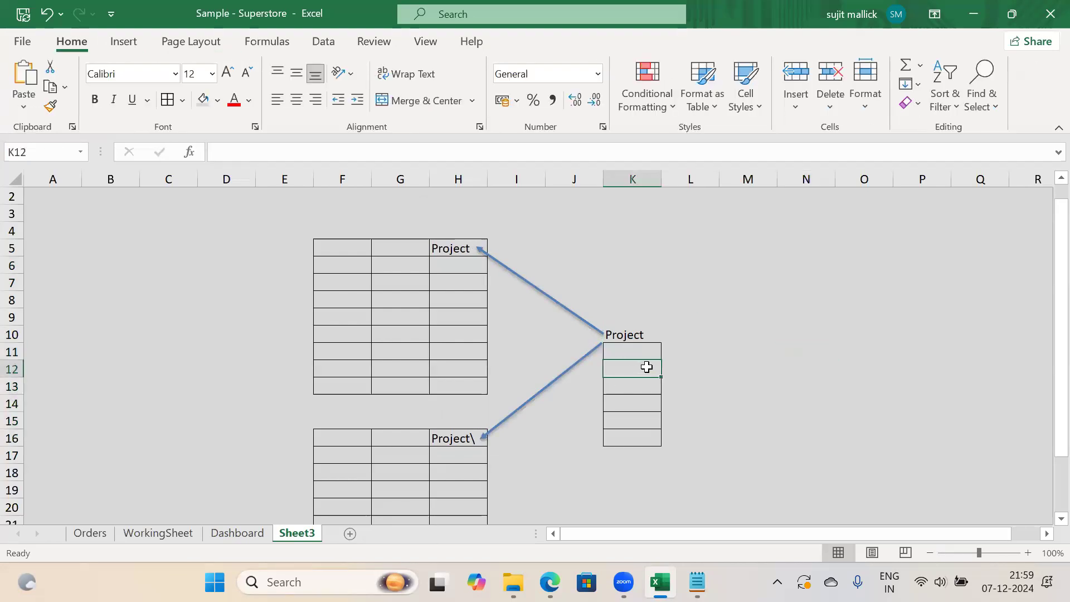
left_click_drag(340, 250, 461, 296)
left_click_drag(317, 437, 478, 476)
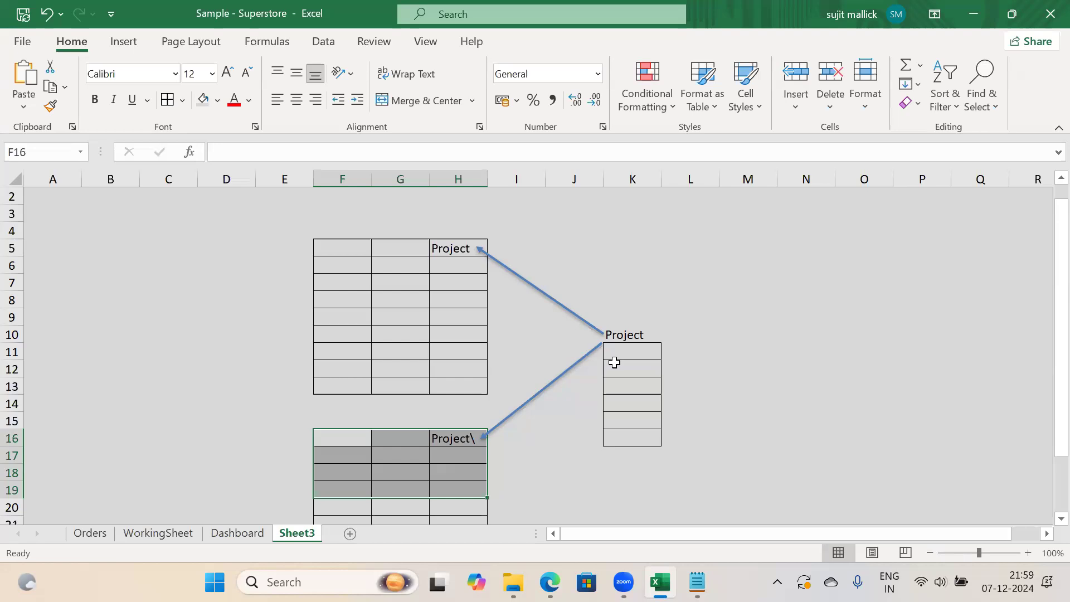
Enter p1, p2, p1, p2 in H17:H20 of the lower table
left_click(683, 318)
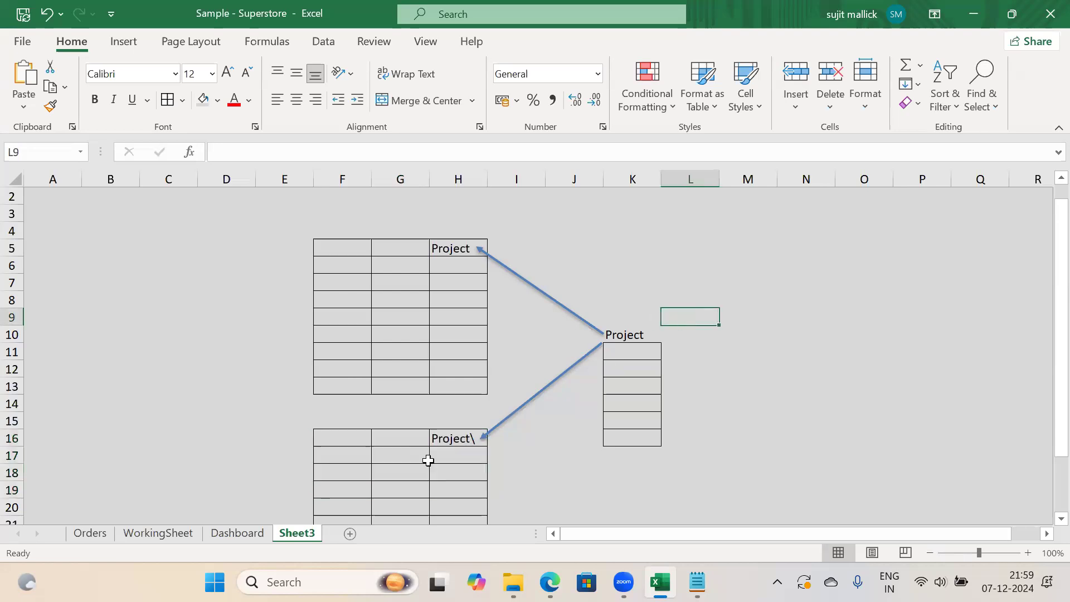
left_click(461, 441)
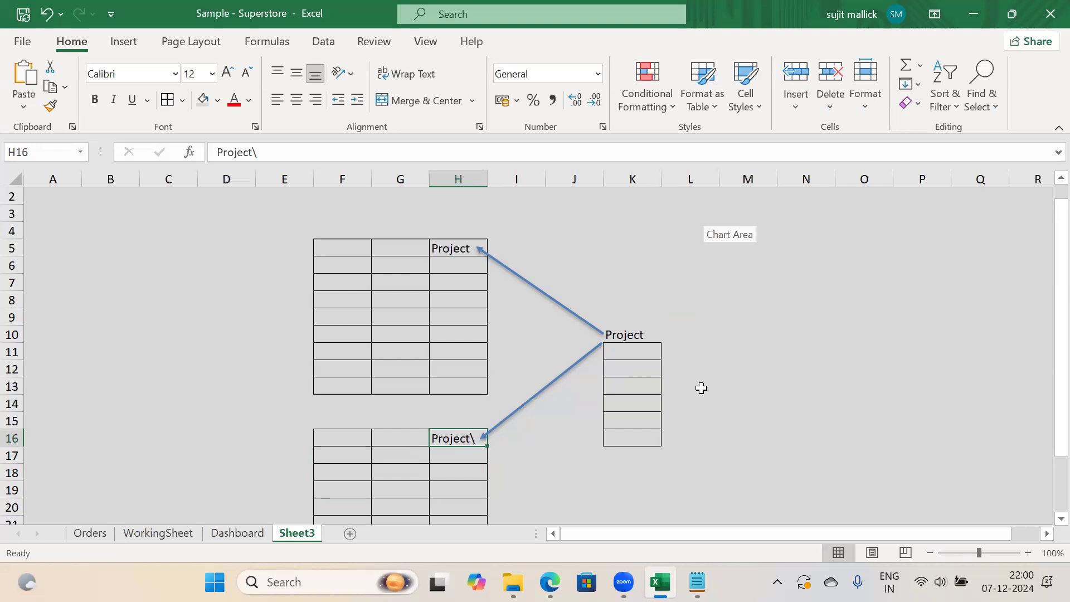
left_click(458, 453)
type("p1")
key("Return")
type("p2")
key("Return")
type("p1")
key("Return")
type("p2")
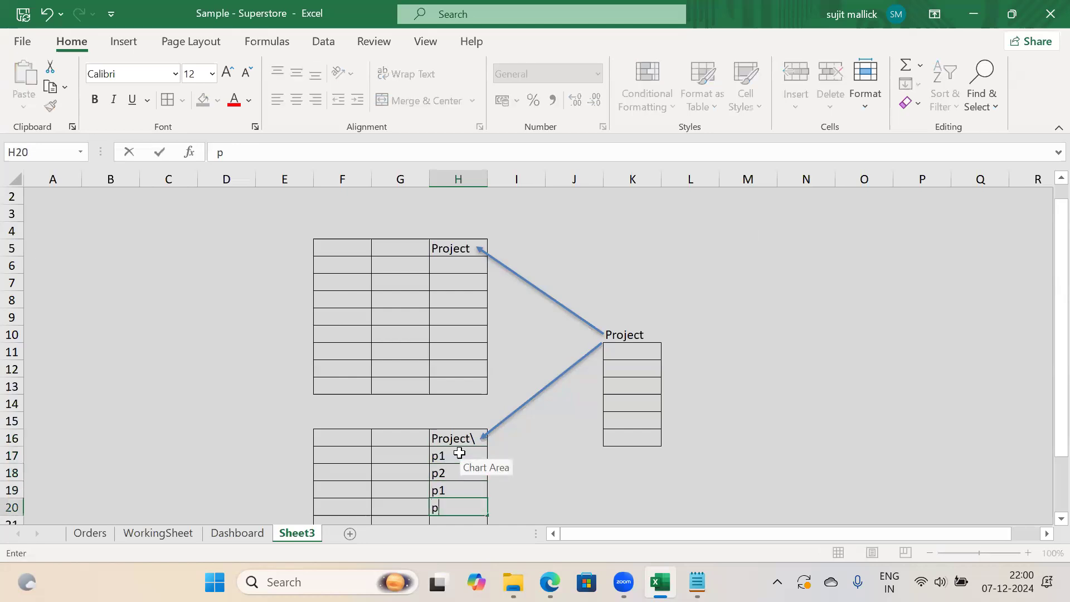
key("Return")
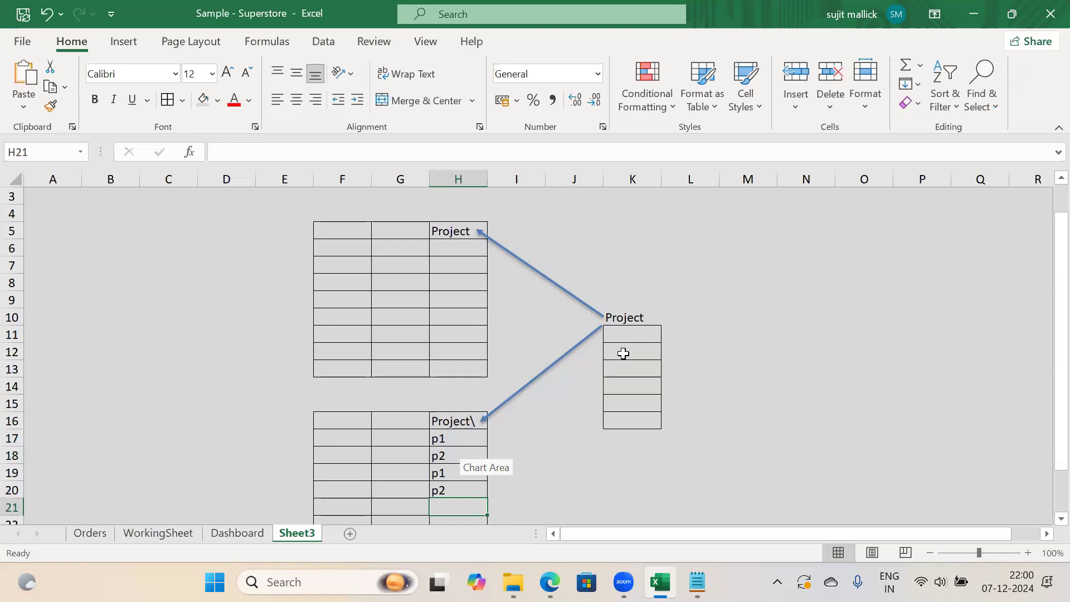
Enter p1 and p2 in K12:K13 of the small Project table
left_click(623, 353)
type("p1")
key("Return")
type("p2")
key("Return")
key("Up")
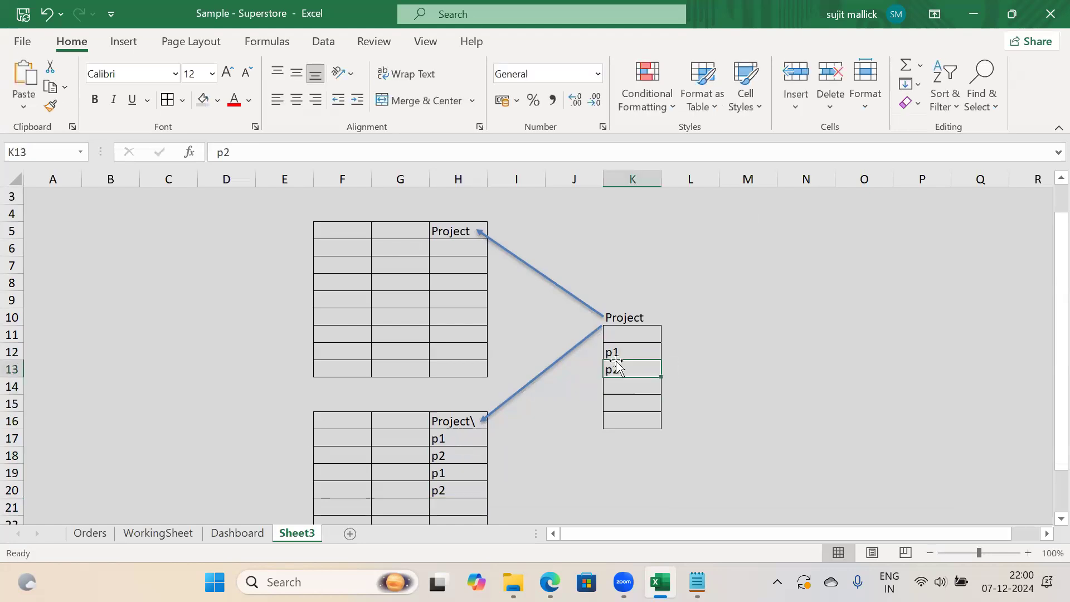
Fill rows F17:H17 and F19:H19 and cell K12 with yellow
left_click(614, 352)
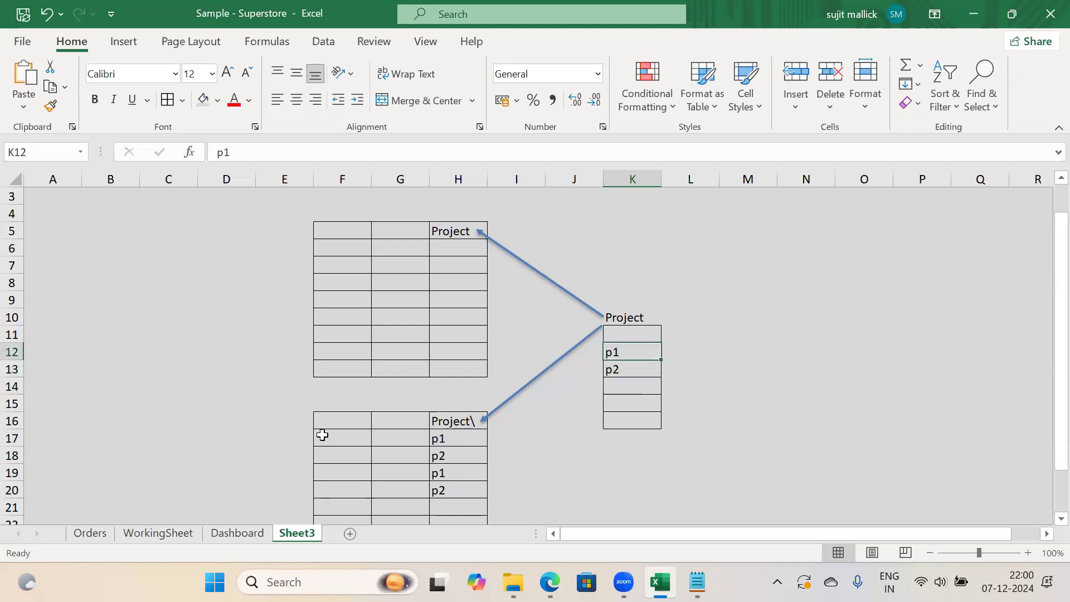
left_click_drag(323, 437, 449, 436)
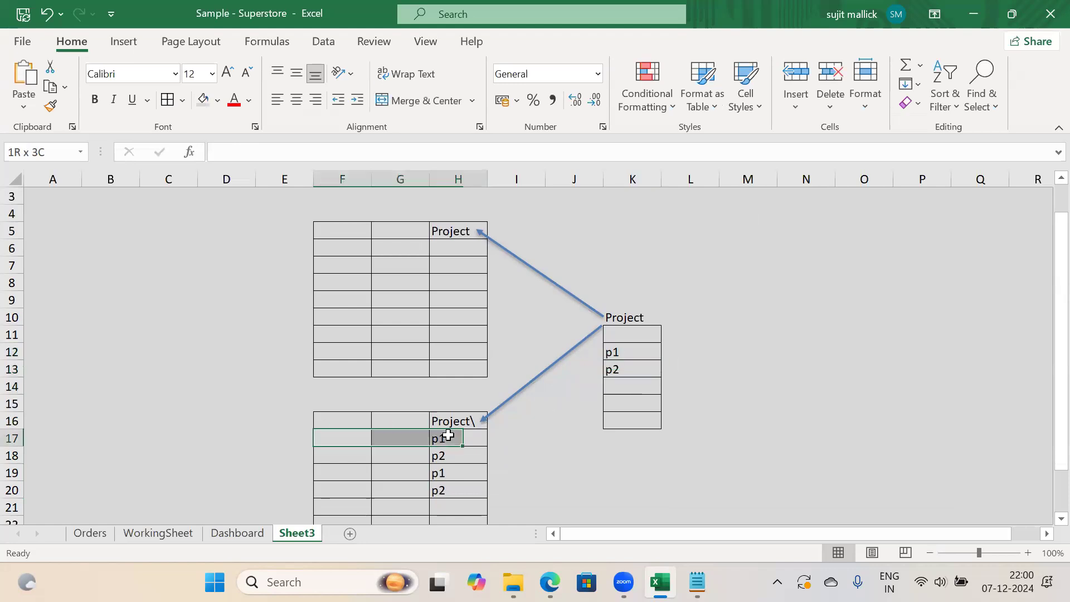
left_click(218, 100)
left_click(246, 257)
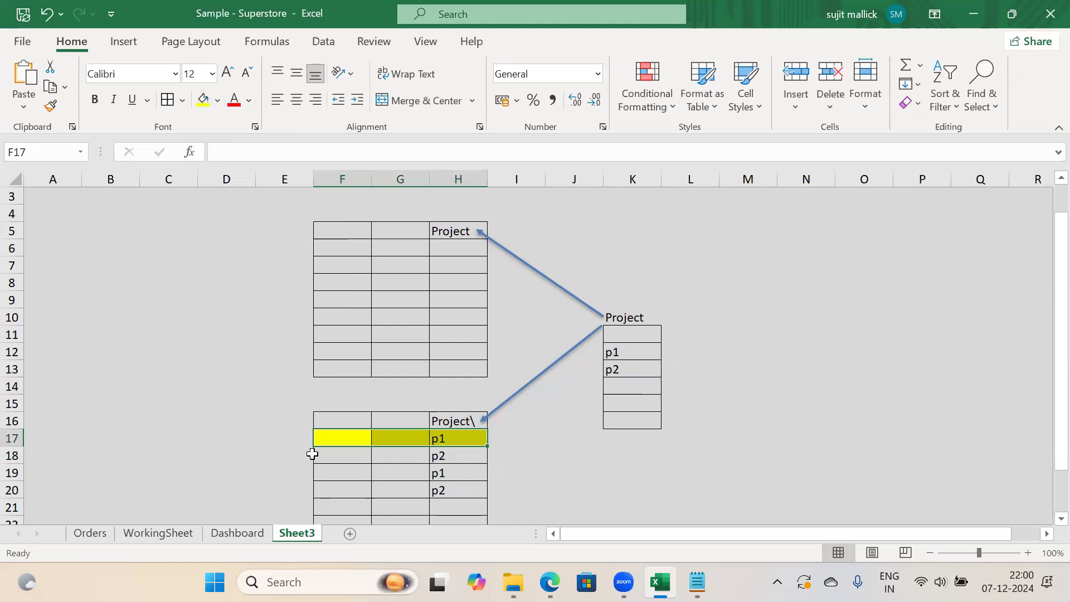
left_click_drag(315, 467, 445, 473)
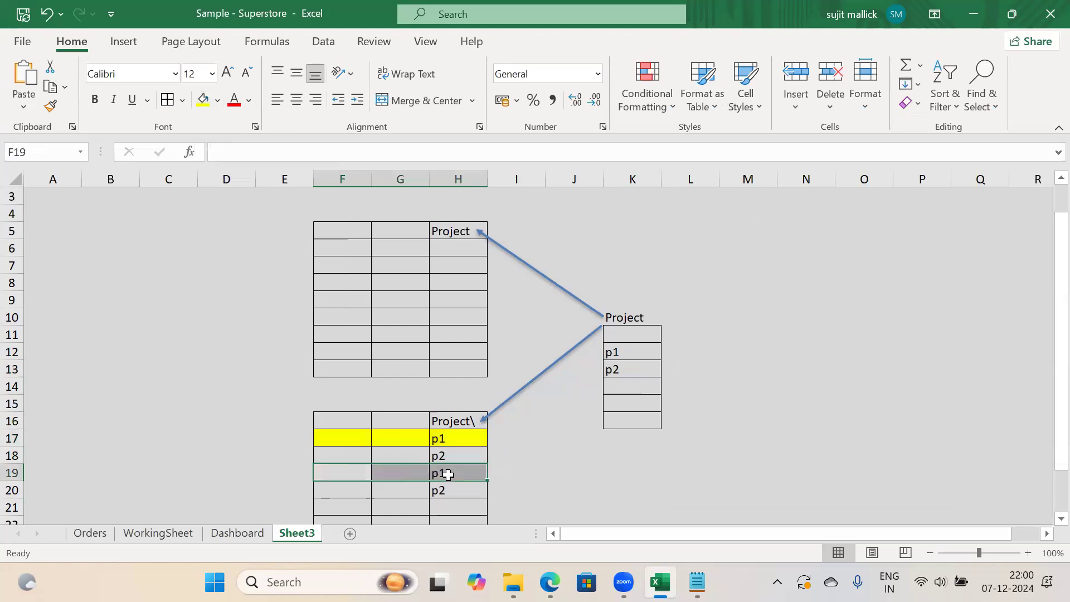
left_click(201, 103)
left_click(613, 354)
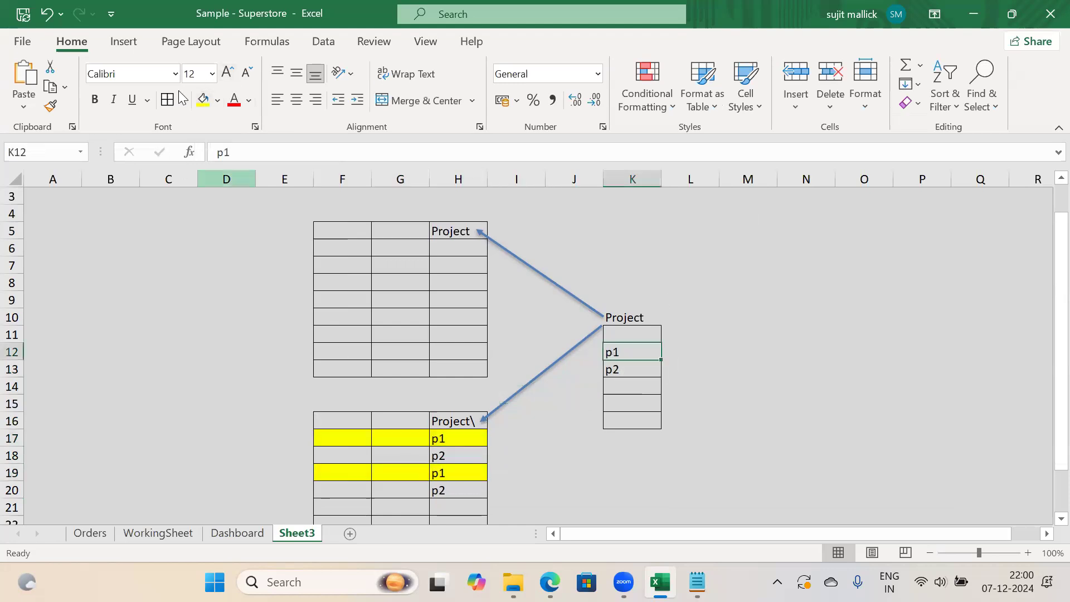
left_click(202, 101)
Review the p1 and p2 cells and rows to check the yellow highlighting
left_click(445, 438)
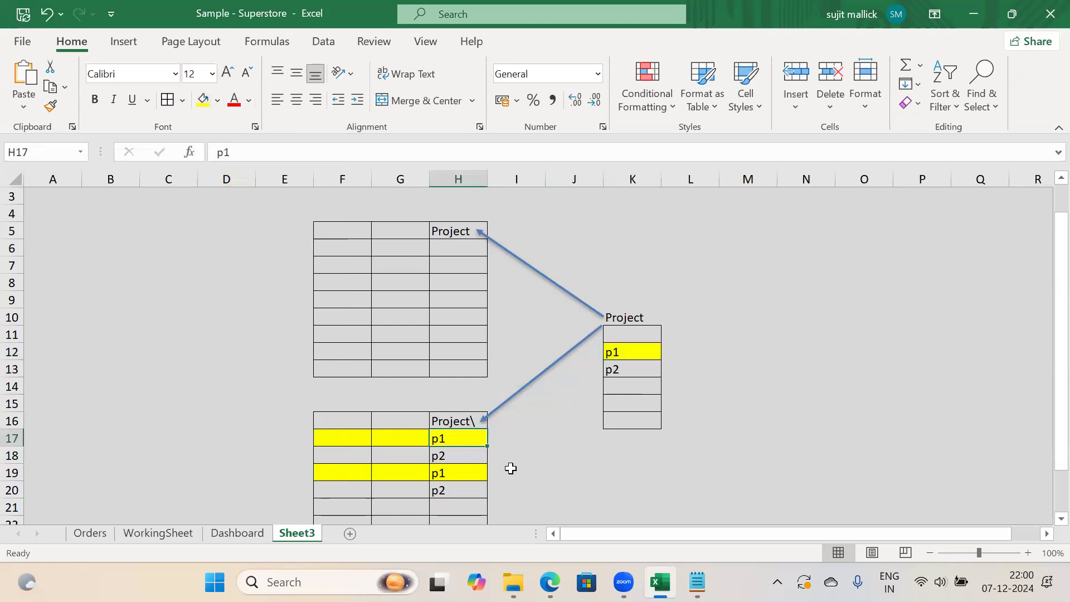
left_click(619, 350)
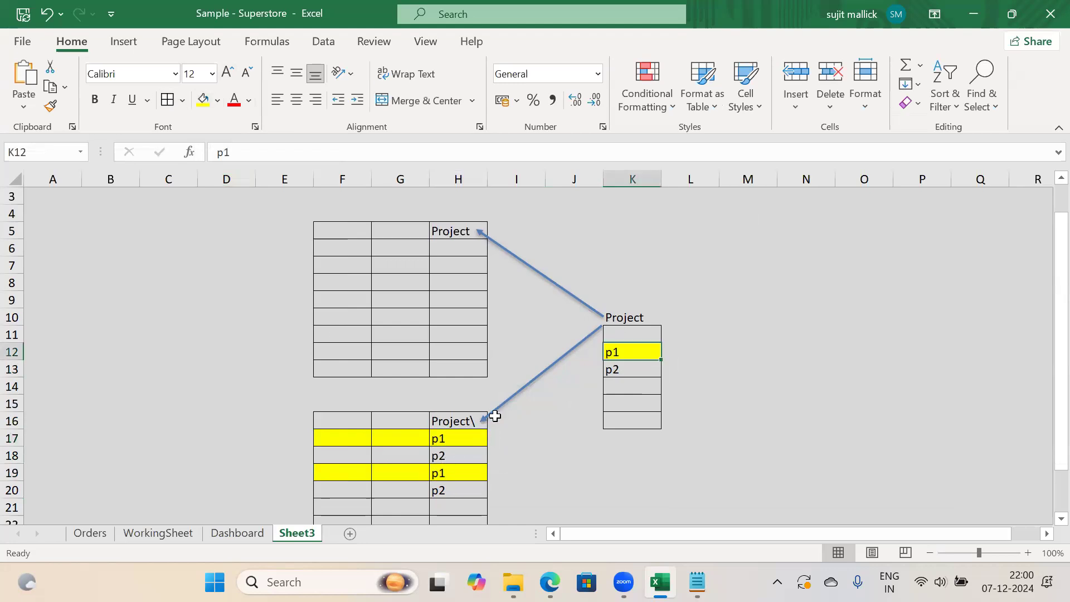
left_click(446, 455)
left_click(444, 438)
left_click(447, 454)
left_click(455, 438)
left_click_drag(316, 439, 467, 435)
left_click_drag(343, 472, 459, 489)
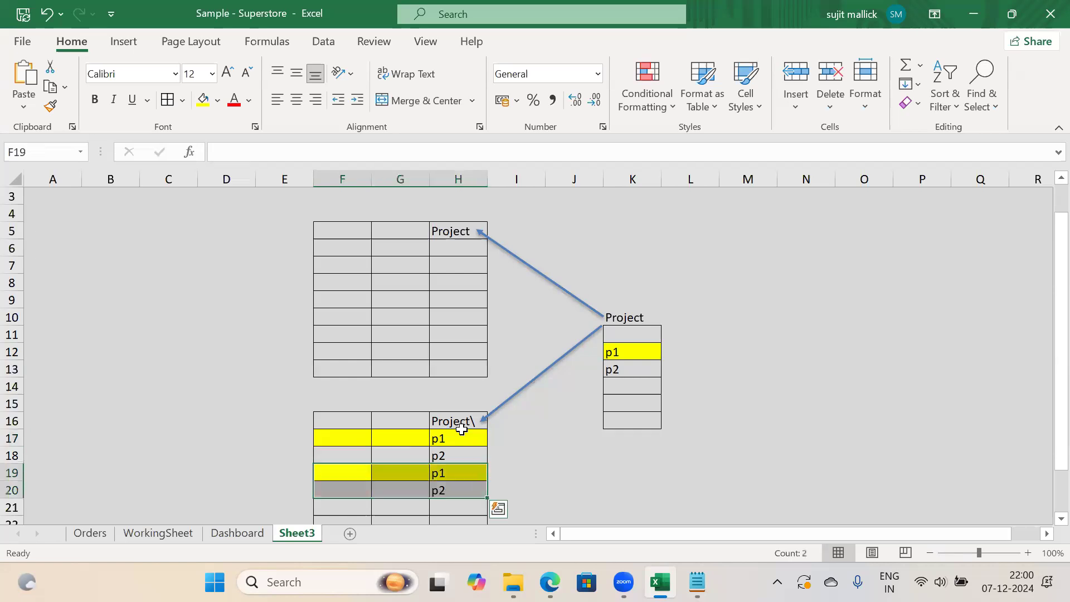
left_click(546, 456)
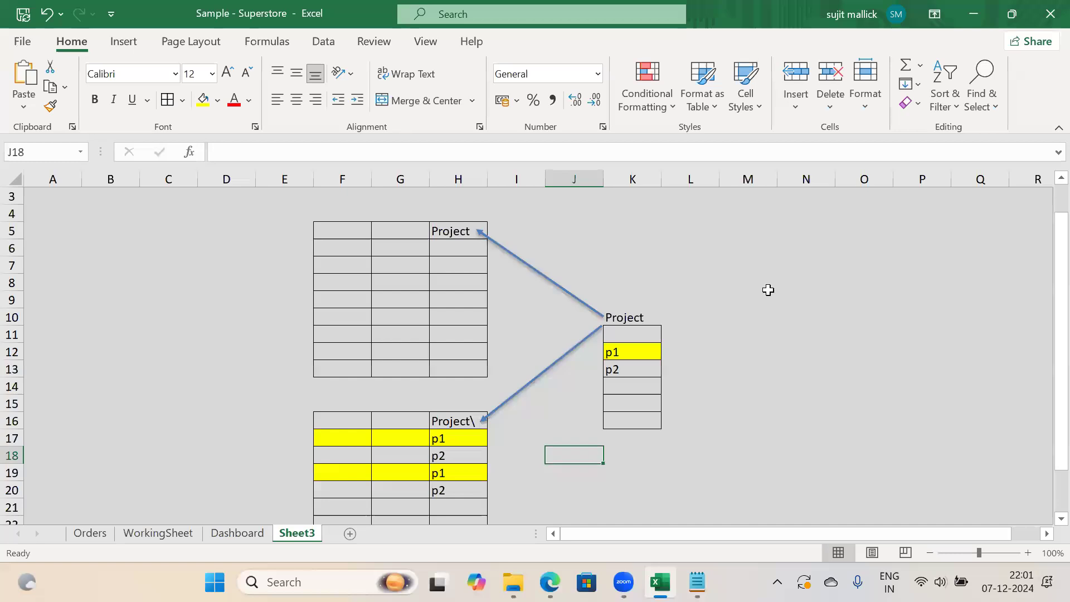
left_click_drag(270, 207, 698, 466)
left_click_drag(1043, 408, 1044, 359)
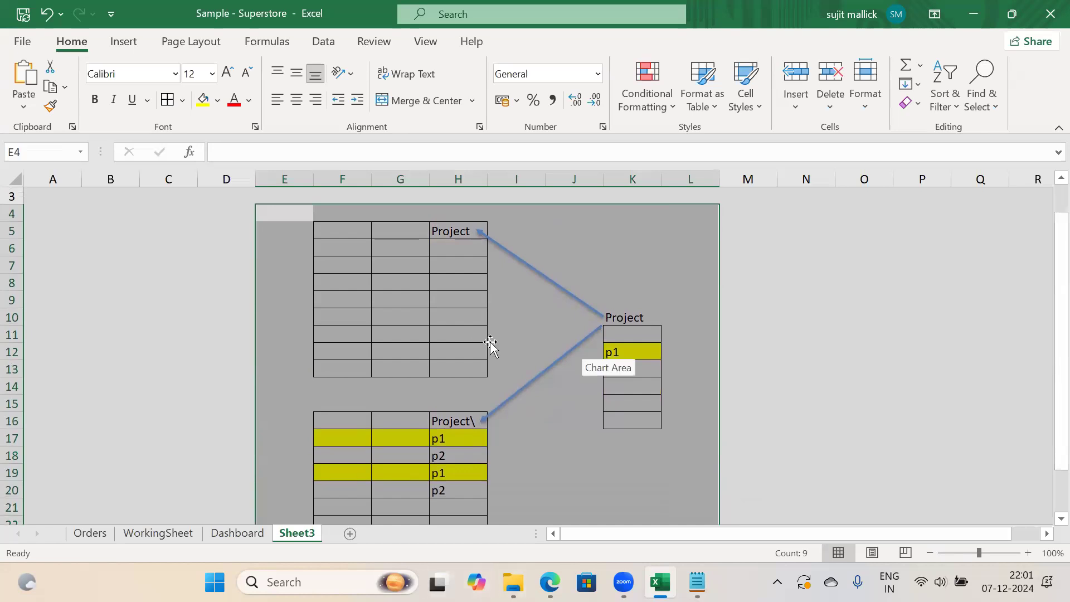
left_click(871, 283)
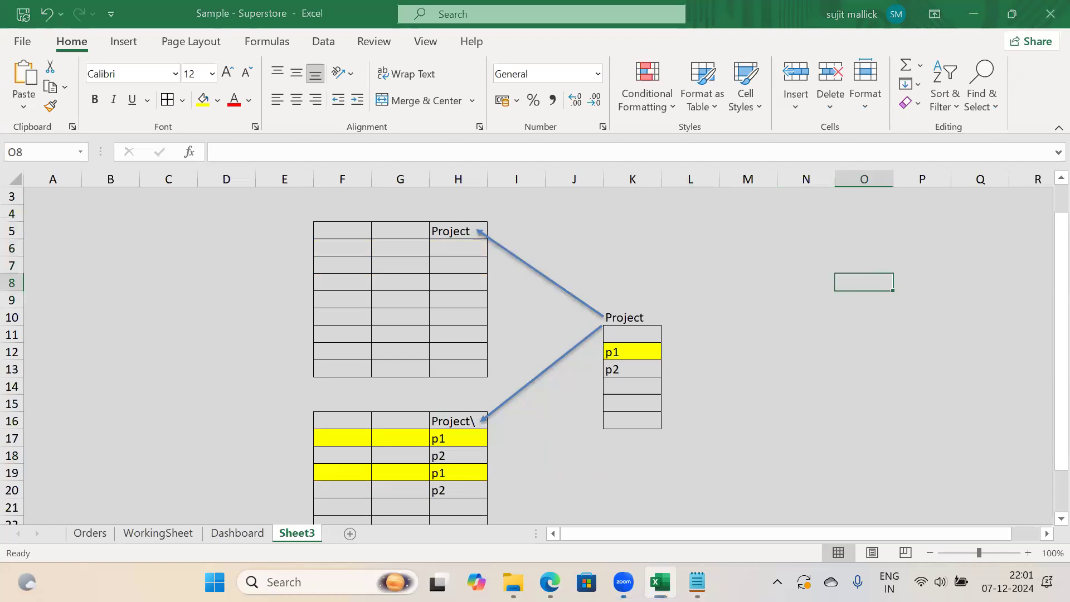
left_click(620, 294)
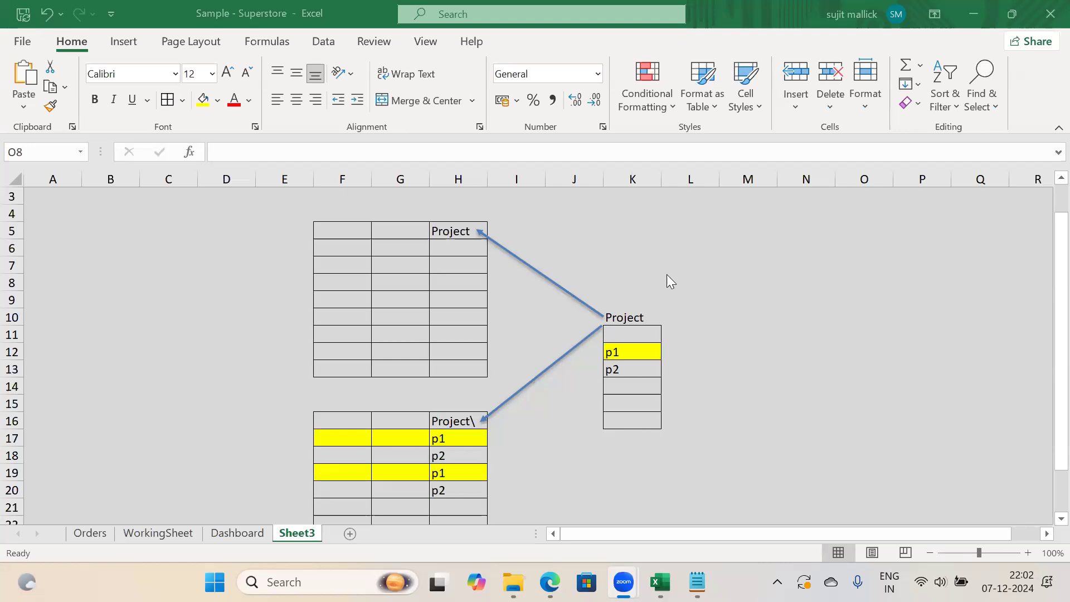
left_click(705, 301)
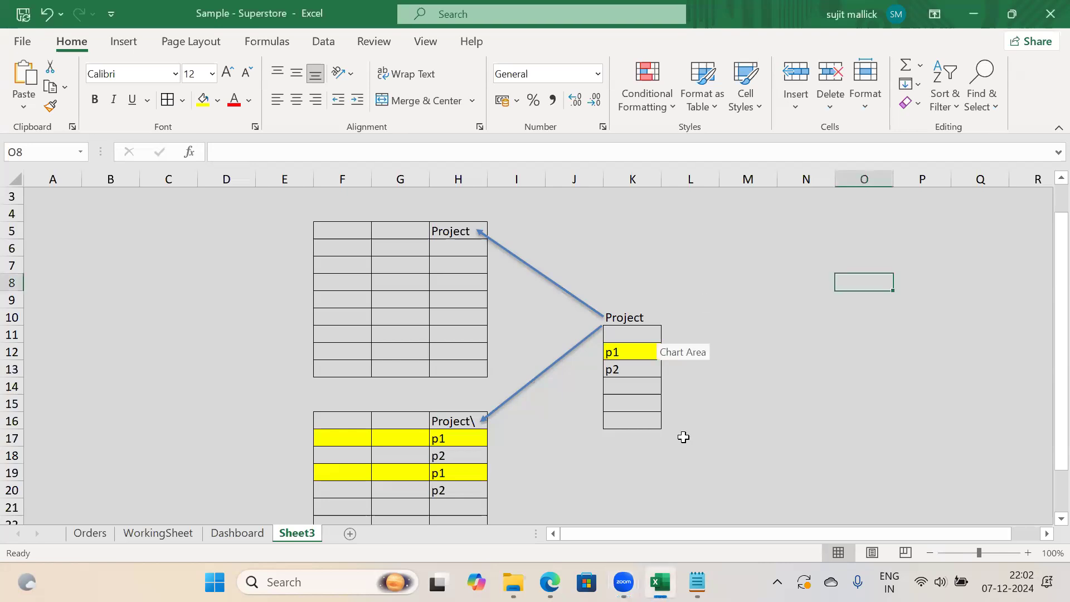